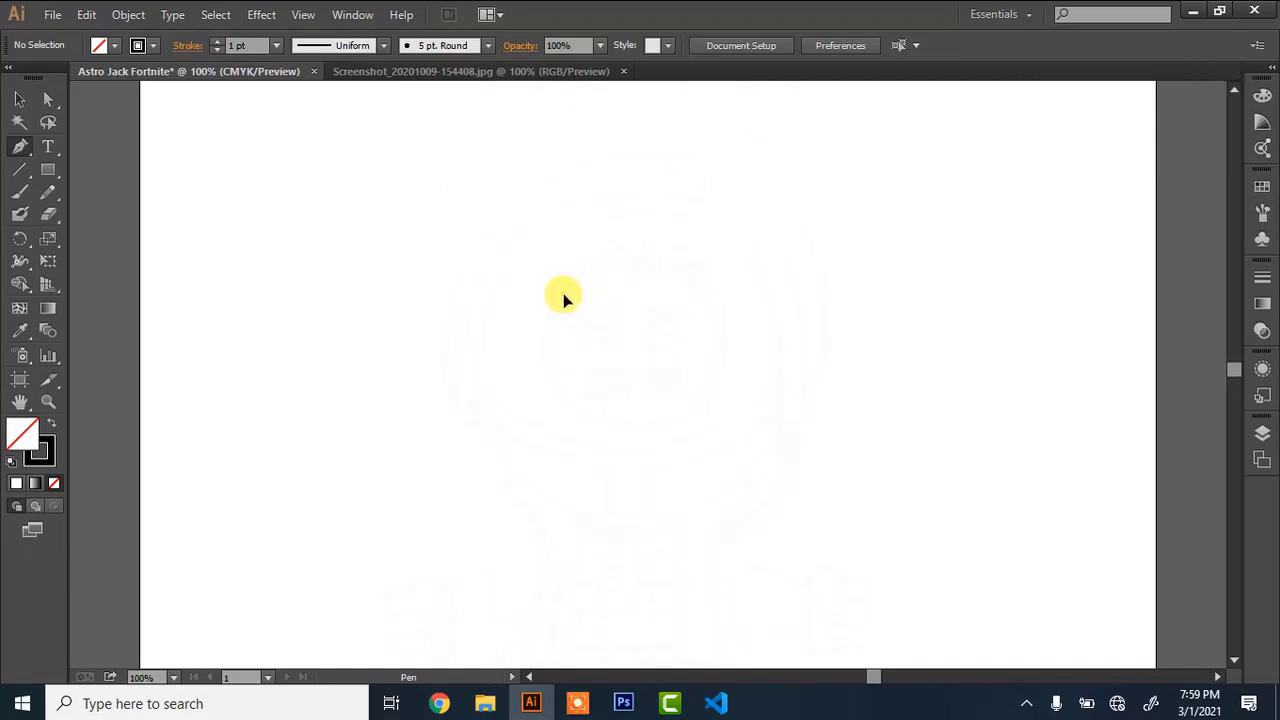
Trace the round face outline with the Pen tool, curving from the left temple under the chin to the right cheek
{"action": "key", "text": "ctrl+plus"}
{"action": "key", "text": "ctrl+plus"}
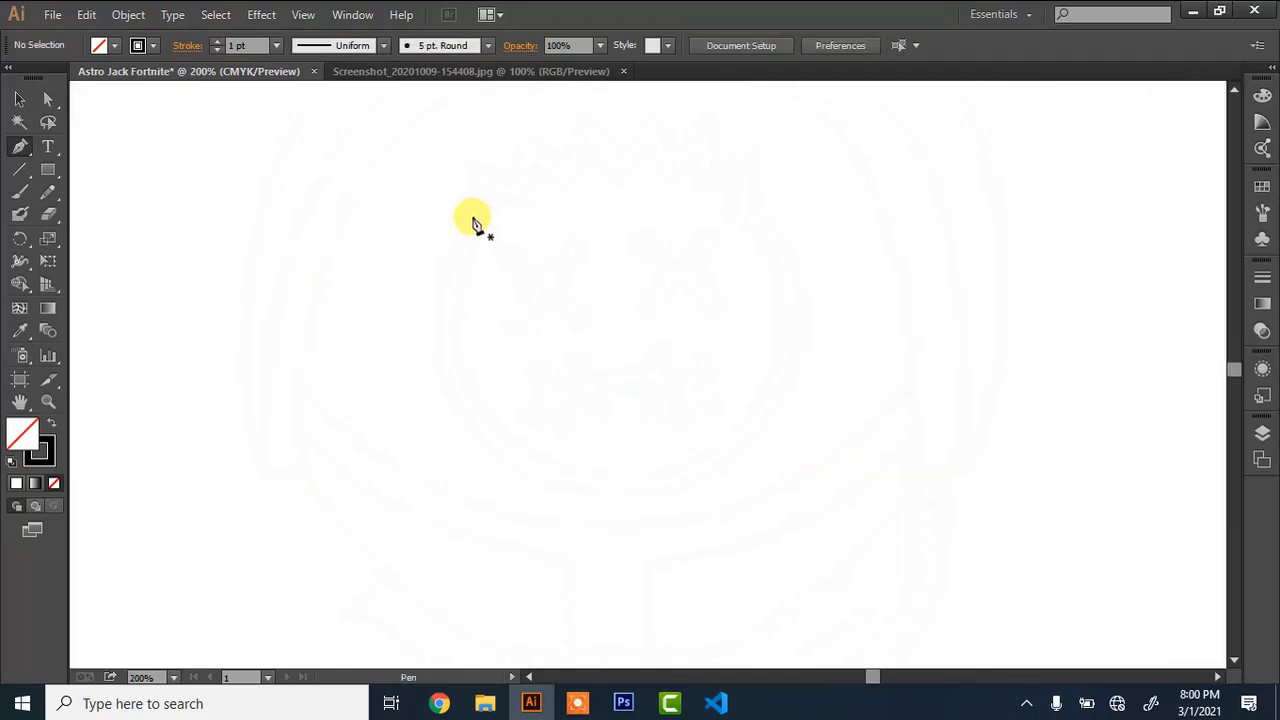
{"action": "left_click", "coordinate": [472, 212]}
{"action": "left_click_drag", "start_coordinate": [450, 395], "coordinate": [493, 486]}
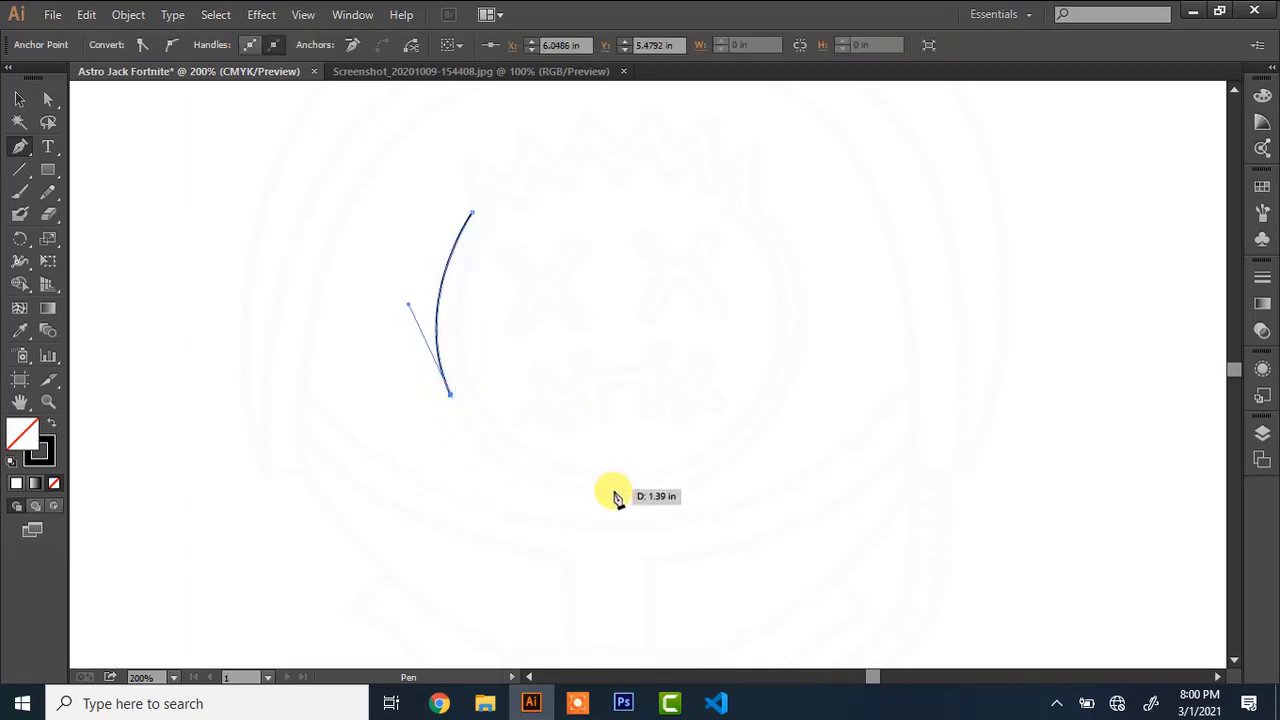
{"action": "left_click_drag", "start_coordinate": [614, 494], "coordinate": [751, 490]}
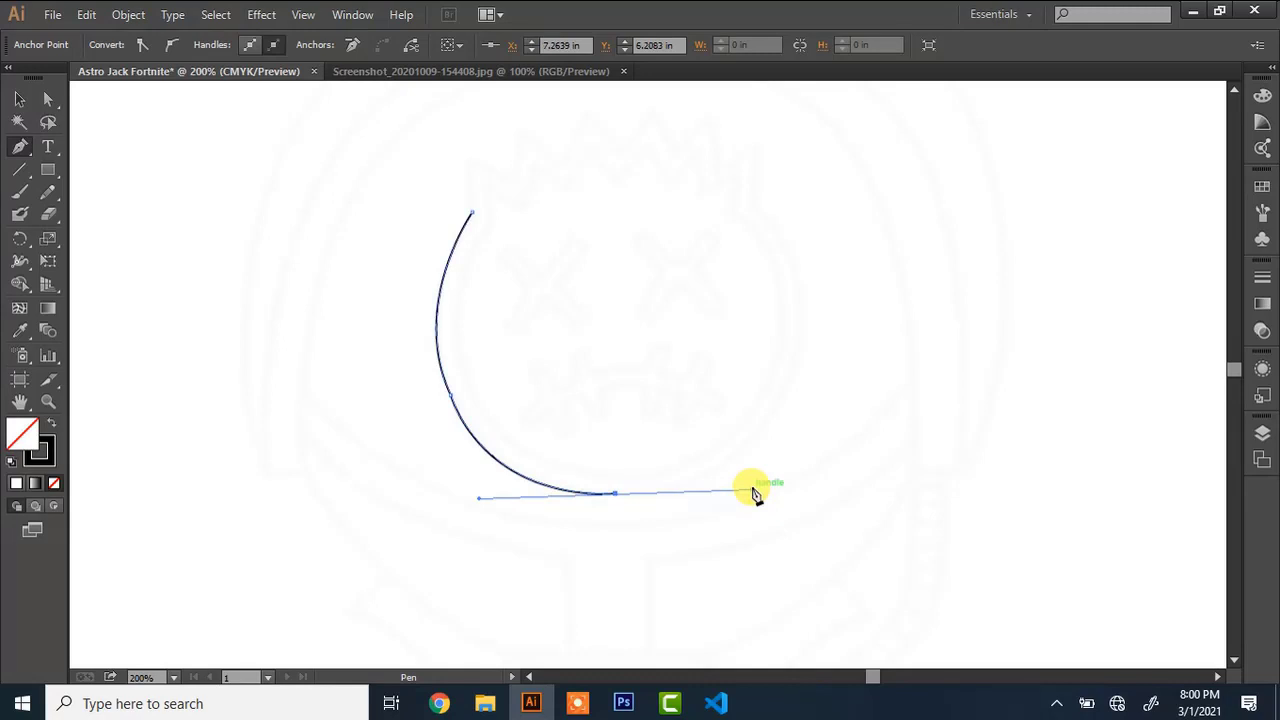
{"action": "left_click", "coordinate": [626, 493]}
{"action": "left_click_drag", "start_coordinate": [797, 347], "coordinate": [829, 196]}
{"action": "left_click", "coordinate": [797, 347]}
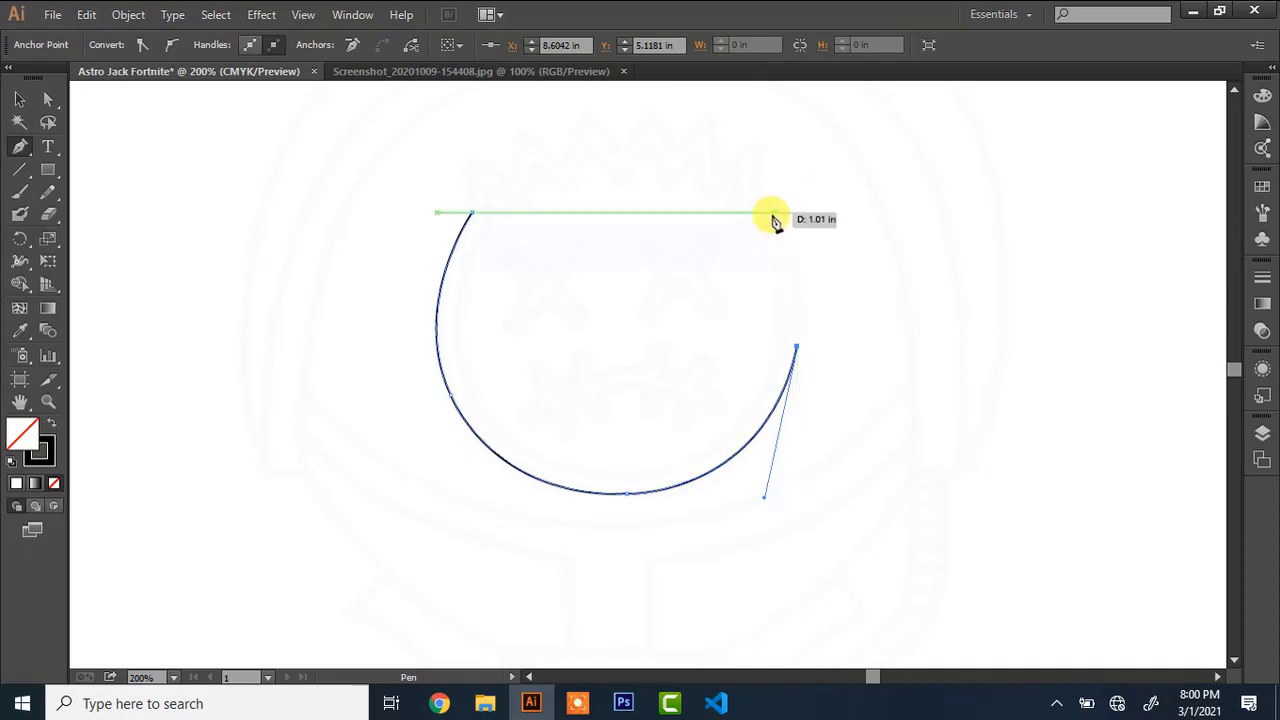
Continue the head path up to the right temple and trace the right half of the spiky hair as straight zigzag segments
{"action": "left_click_drag", "start_coordinate": [692, 176], "coordinate": [783, 150]}
{"action": "left_click", "coordinate": [754, 141]}
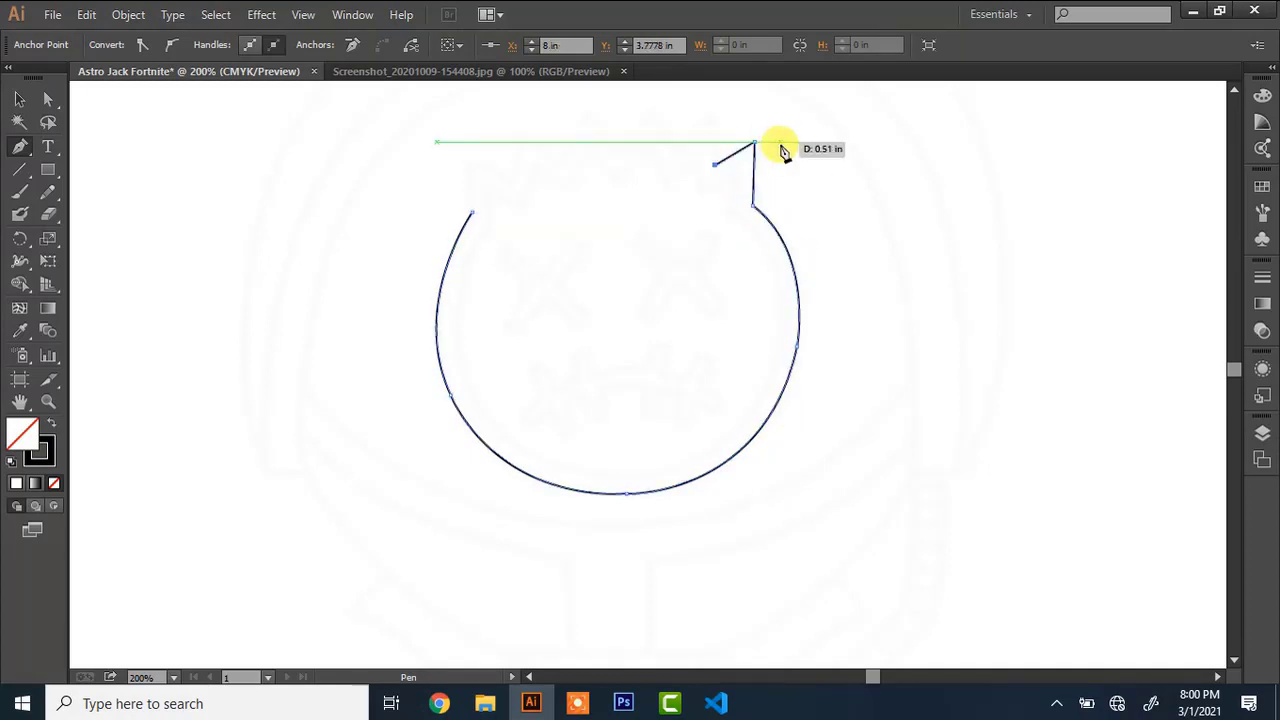
{"action": "left_click", "coordinate": [718, 168]}
{"action": "left_click", "coordinate": [709, 111]}
{"action": "left_click", "coordinate": [675, 153]}
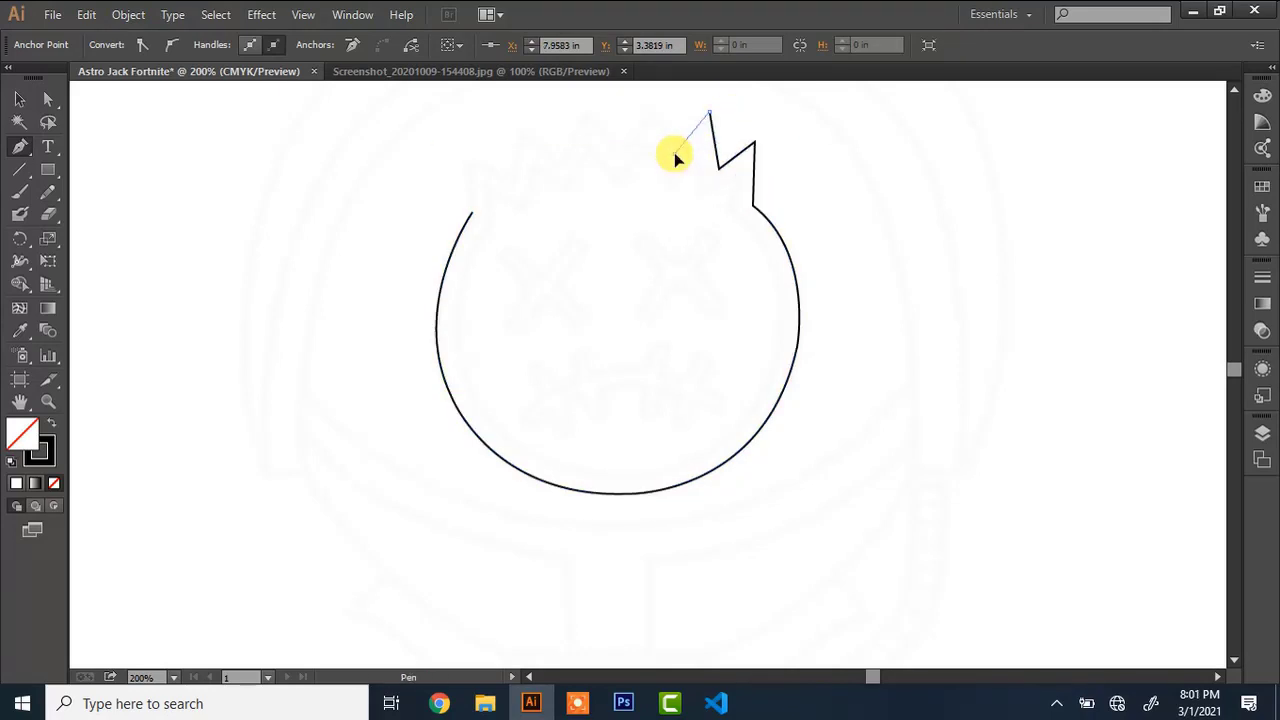
{"action": "left_click", "coordinate": [651, 111]}
{"action": "left_click", "coordinate": [617, 153]}
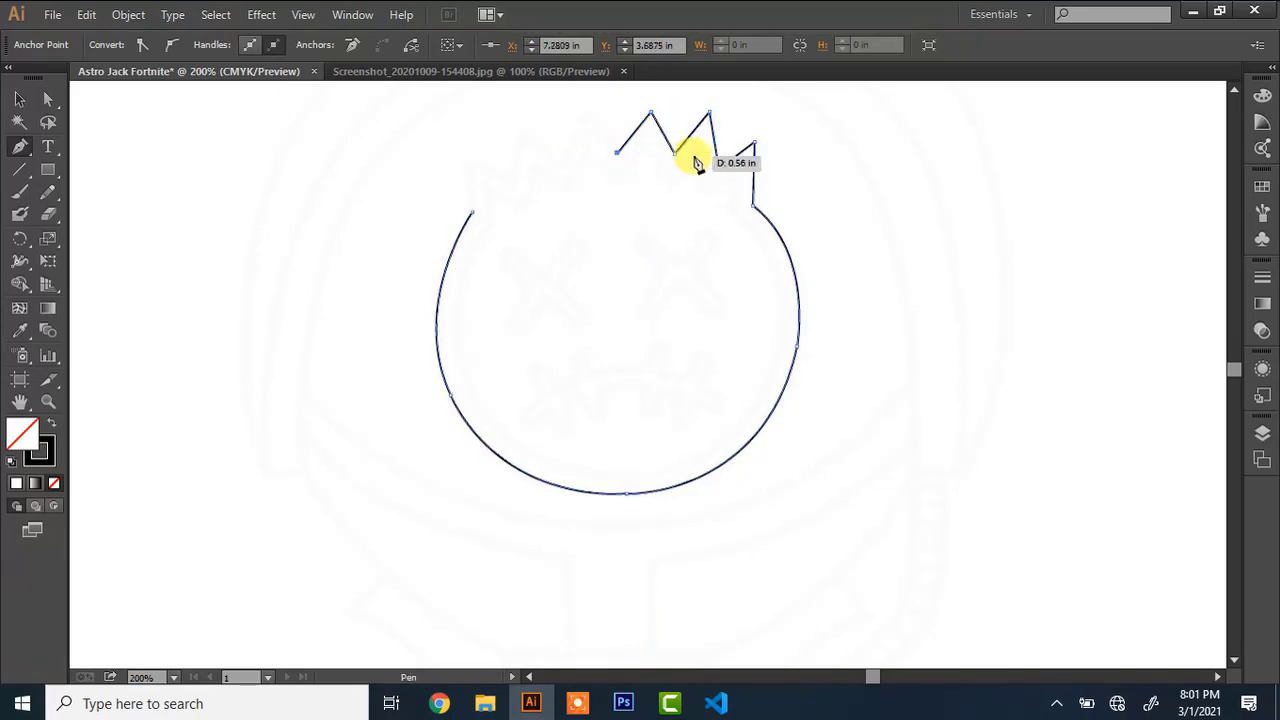
Trace the remaining hair spikes toward the left temple and close the head path at its starting anchor
{"action": "left_click", "coordinate": [588, 116]}
{"action": "left_click_drag", "start_coordinate": [558, 160], "coordinate": [671, 168]}
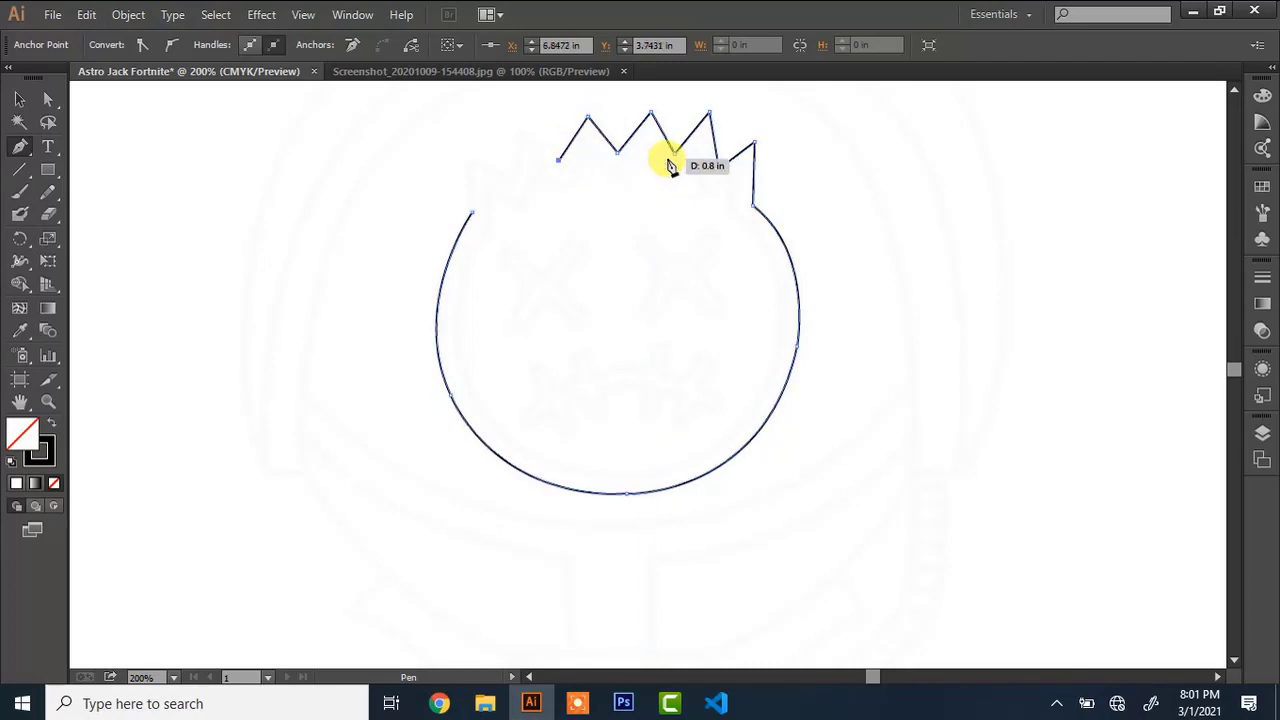
{"action": "key", "text": "ctrl+z"}
{"action": "left_click", "coordinate": [563, 161]}
{"action": "left_click", "coordinate": [523, 132]}
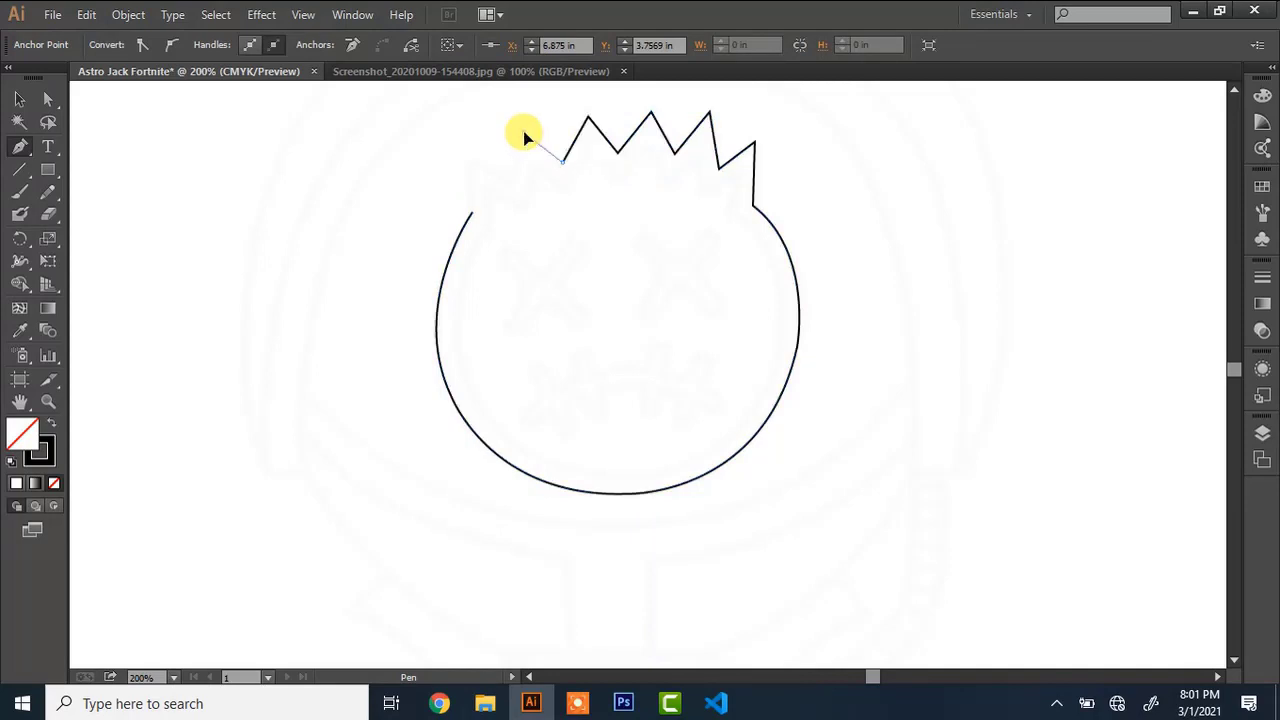
{"action": "left_click", "coordinate": [513, 182]}
{"action": "left_click", "coordinate": [470, 160]}
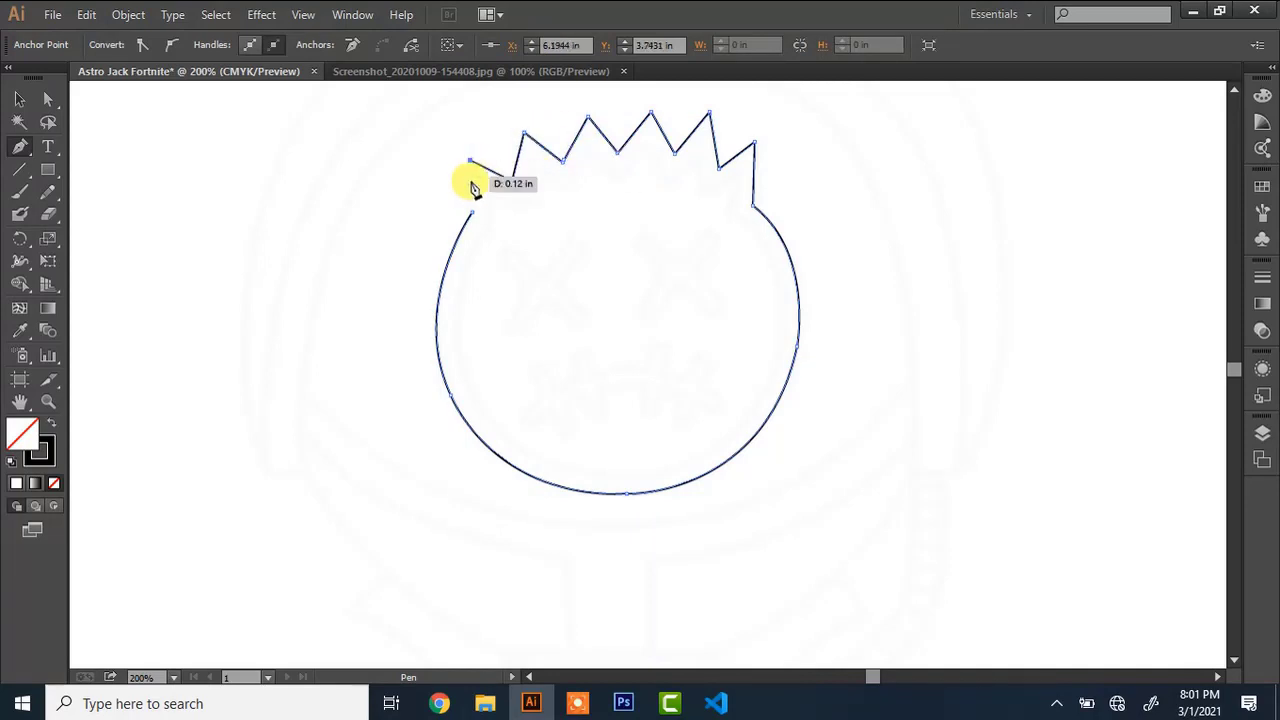
{"action": "left_click", "coordinate": [471, 210]}
{"action": "key", "text": "v"}
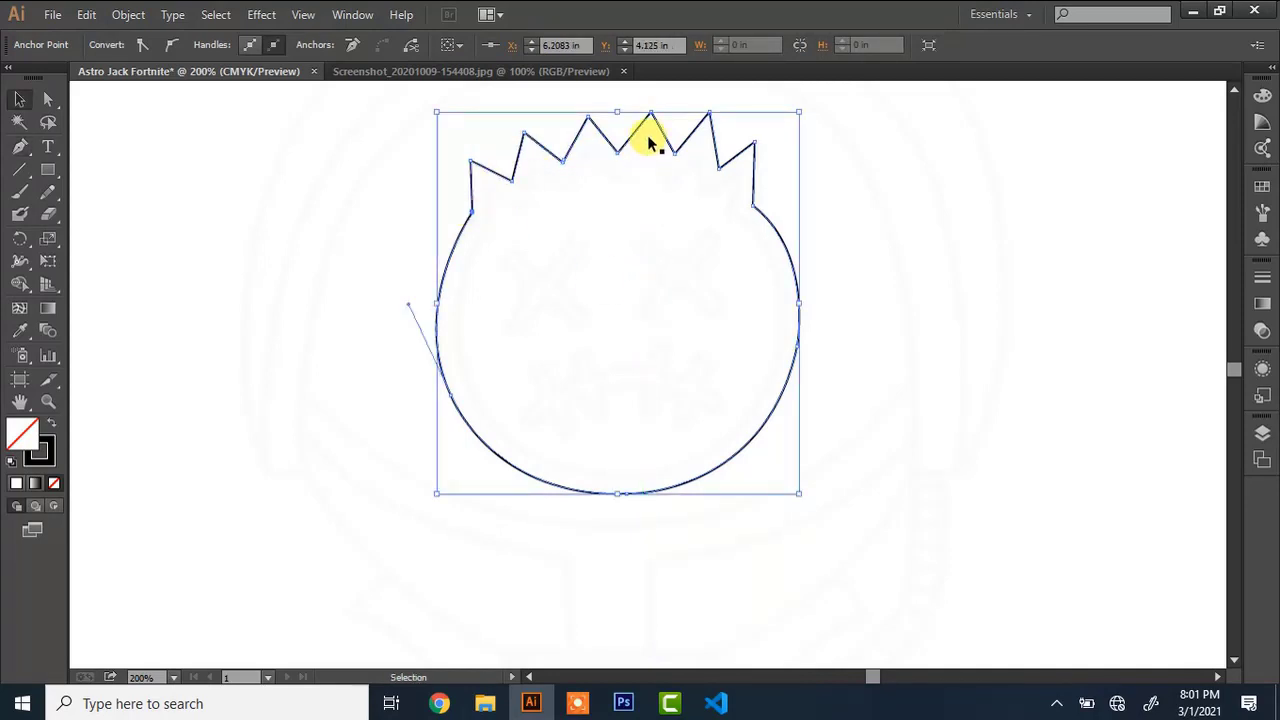
Trace the left X-shaped eye with the Pen tool as a closed straight-edged path following the faint sketch
{"action": "key", "text": "p"}
{"action": "mouse_move", "coordinate": [537, 274]}
{"action": "left_mouse_down"}
{"action": "mouse_move", "coordinate": [586, 260]}
{"action": "mouse_move", "coordinate": [567, 250]}
{"action": "mouse_move", "coordinate": [543, 286]}
{"action": "left_mouse_up"}
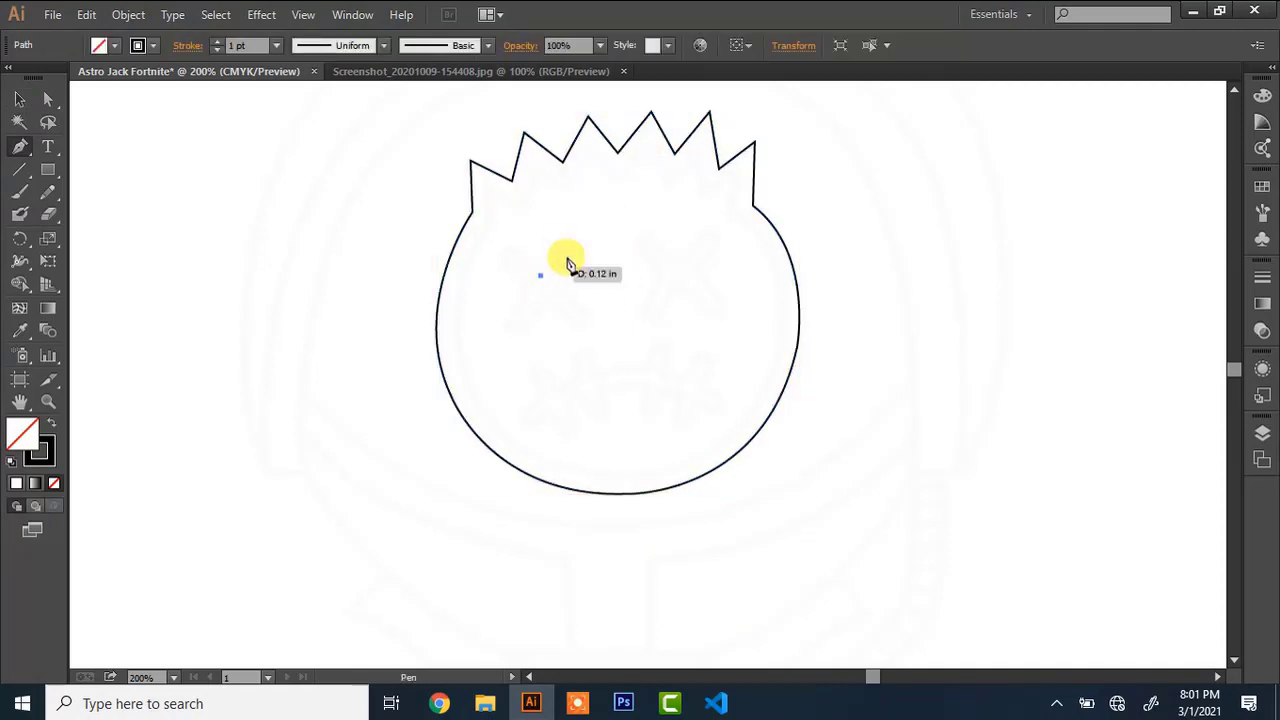
{"action": "left_click_drag", "start_coordinate": [570, 240], "coordinate": [540, 365]}
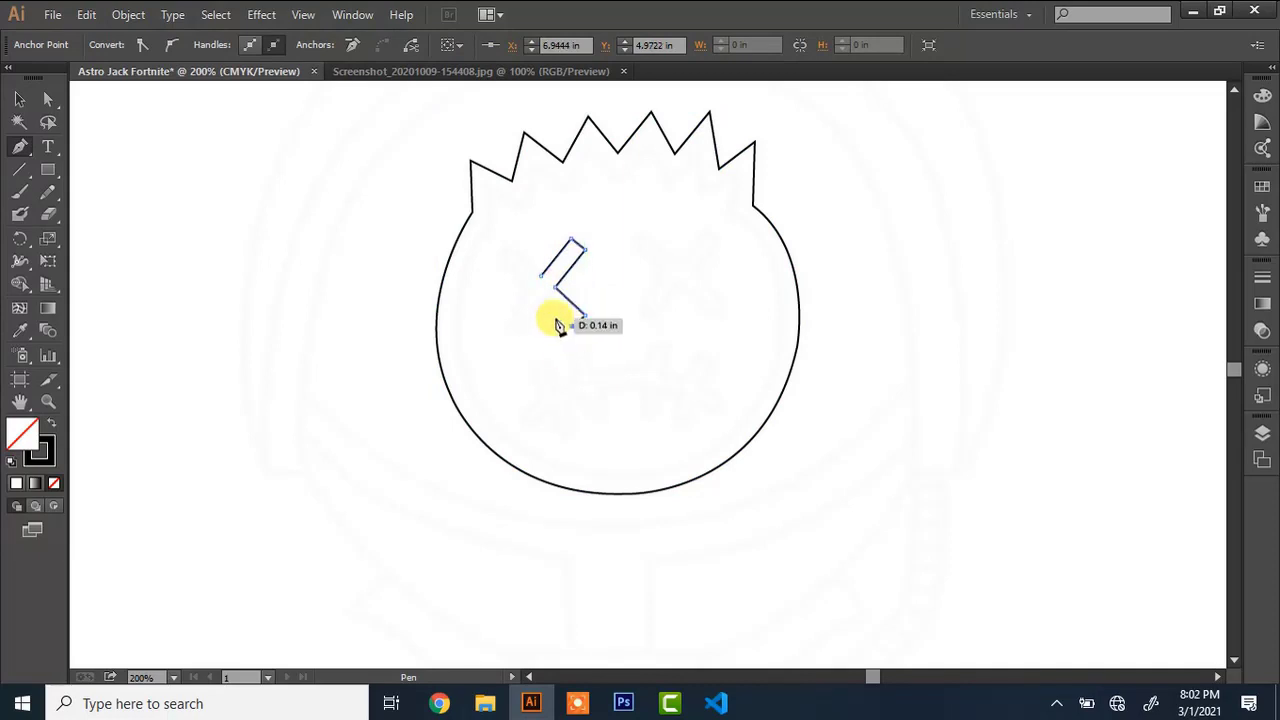
{"action": "left_click_drag", "start_coordinate": [541, 296], "coordinate": [524, 335]}
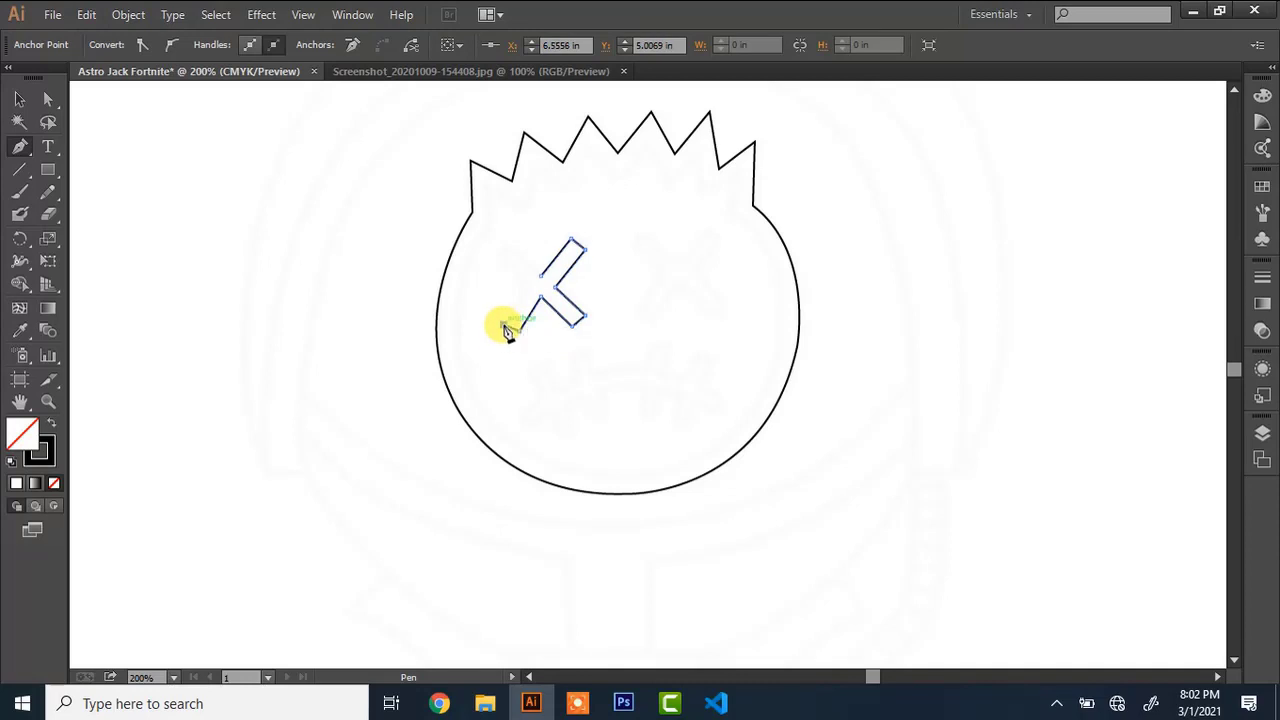
{"action": "left_click", "coordinate": [506, 328]}
{"action": "left_click_drag", "start_coordinate": [524, 286], "coordinate": [510, 266]}
{"action": "left_click", "coordinate": [499, 255]}
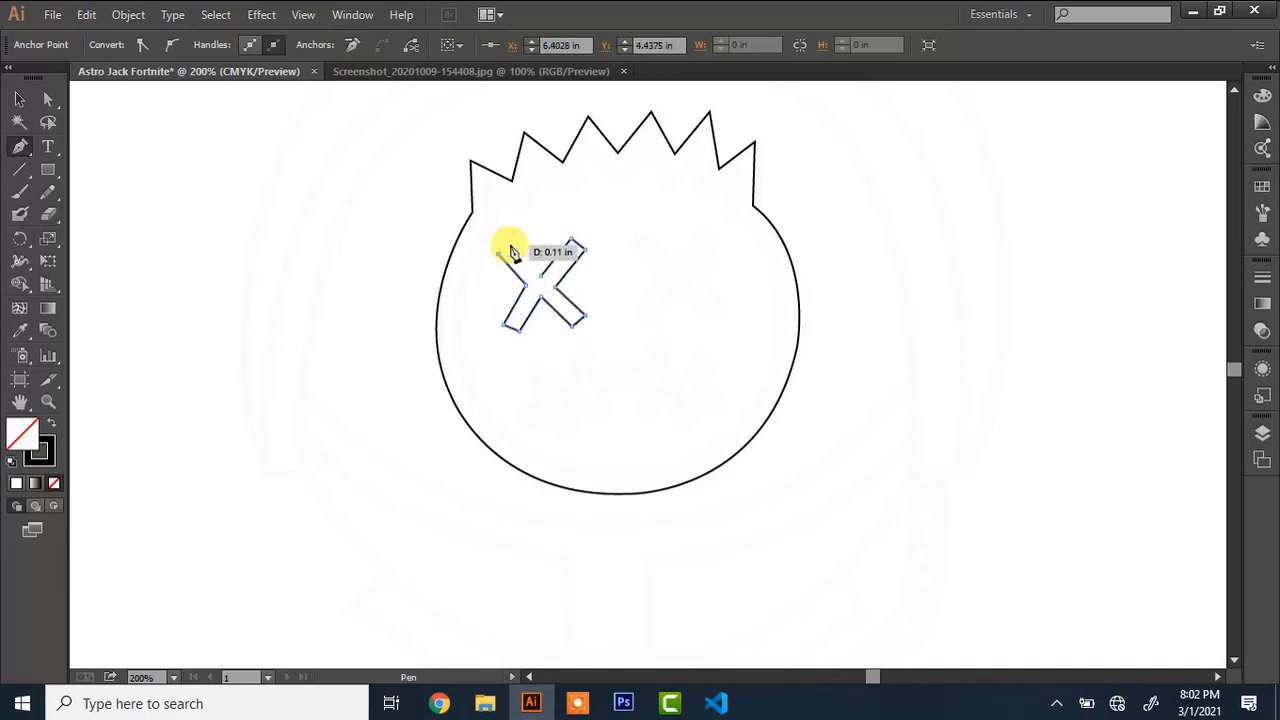
{"action": "left_click", "coordinate": [511, 244]}
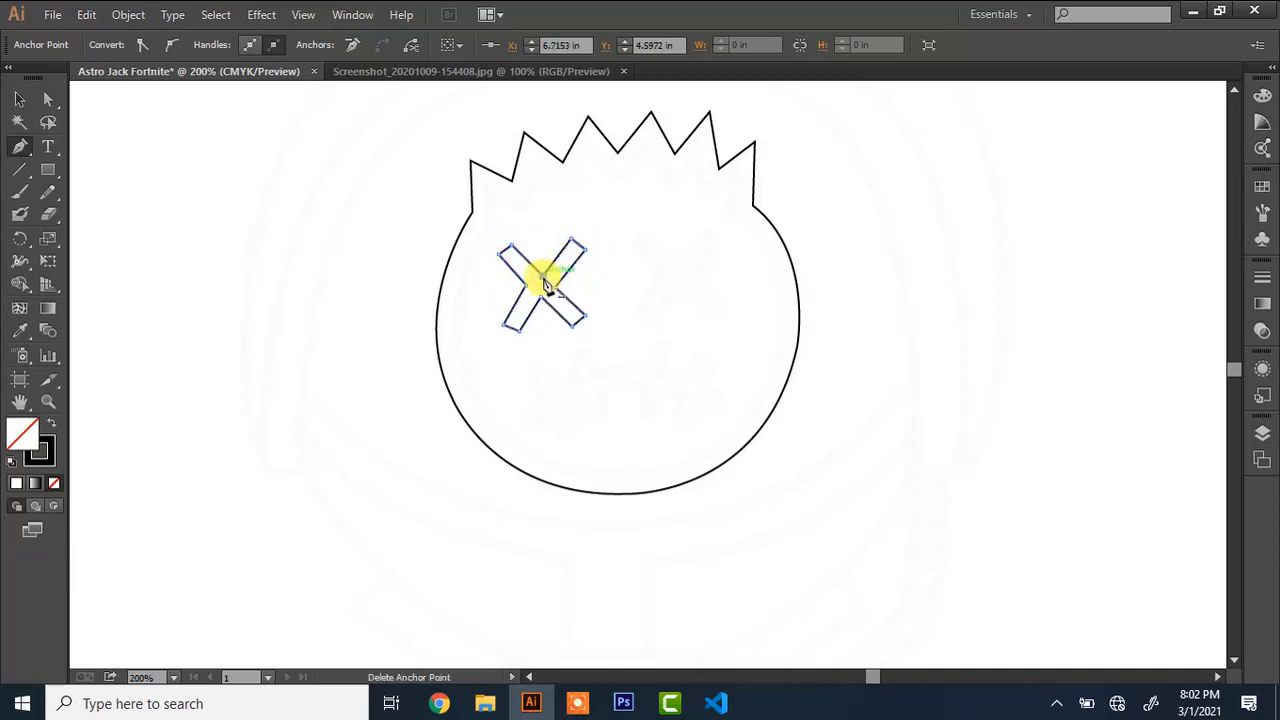
{"action": "key", "text": "v"}
Duplicate the head outline, scale the copy down slightly and nudge it into place as an inner contour inside the original
{"action": "left_click", "coordinate": [730, 163]}
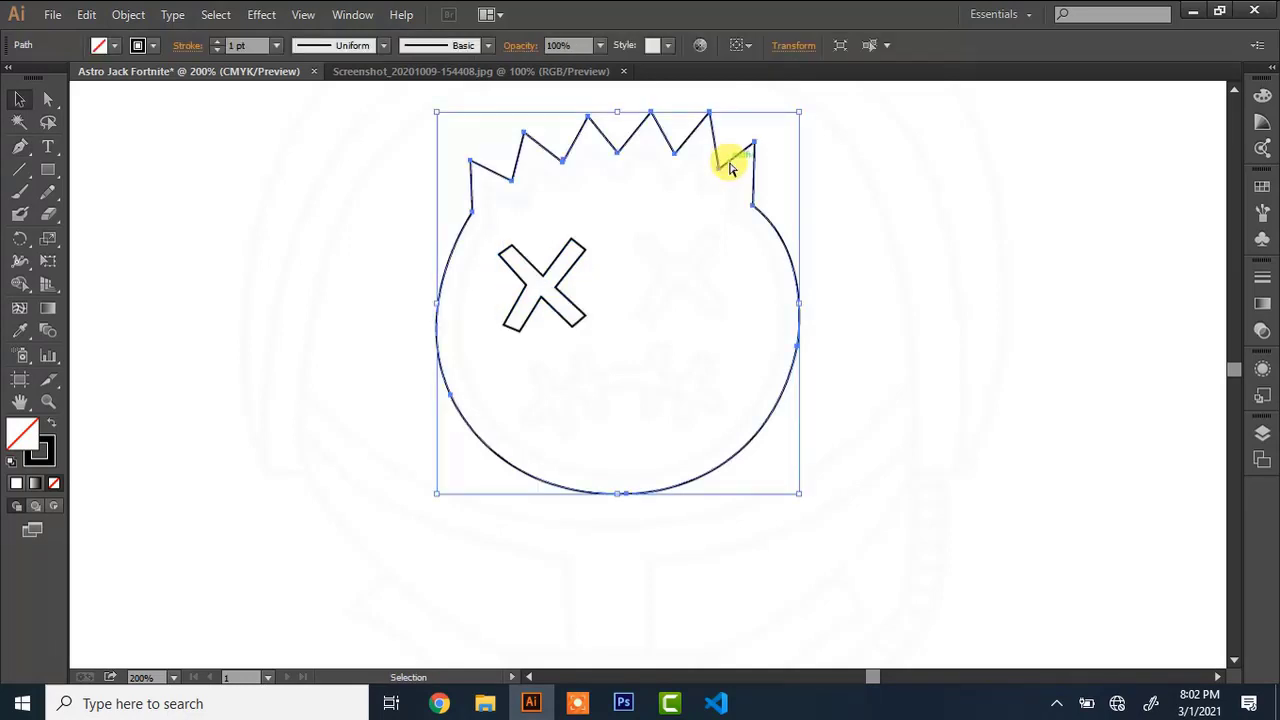
{"action": "key", "text": "ctrl+c"}
{"action": "key", "text": "ctrl+v"}
{"action": "left_click_drag", "start_coordinate": [836, 567], "coordinate": [810, 520]}
{"action": "key", "text": "shift+Left"}
{"action": "key", "text": "shift+Up"}
{"action": "key", "text": "Up"}
{"action": "key", "text": "Up"}
{"action": "key", "text": "Up"}
{"action": "key", "text": "Up"}
{"action": "key", "text": "Up"}
{"action": "key", "text": "Up"}
{"action": "key", "text": "Up"}
{"action": "key", "text": "Up"}
{"action": "key", "text": "Up"}
{"action": "key", "text": "Up"}
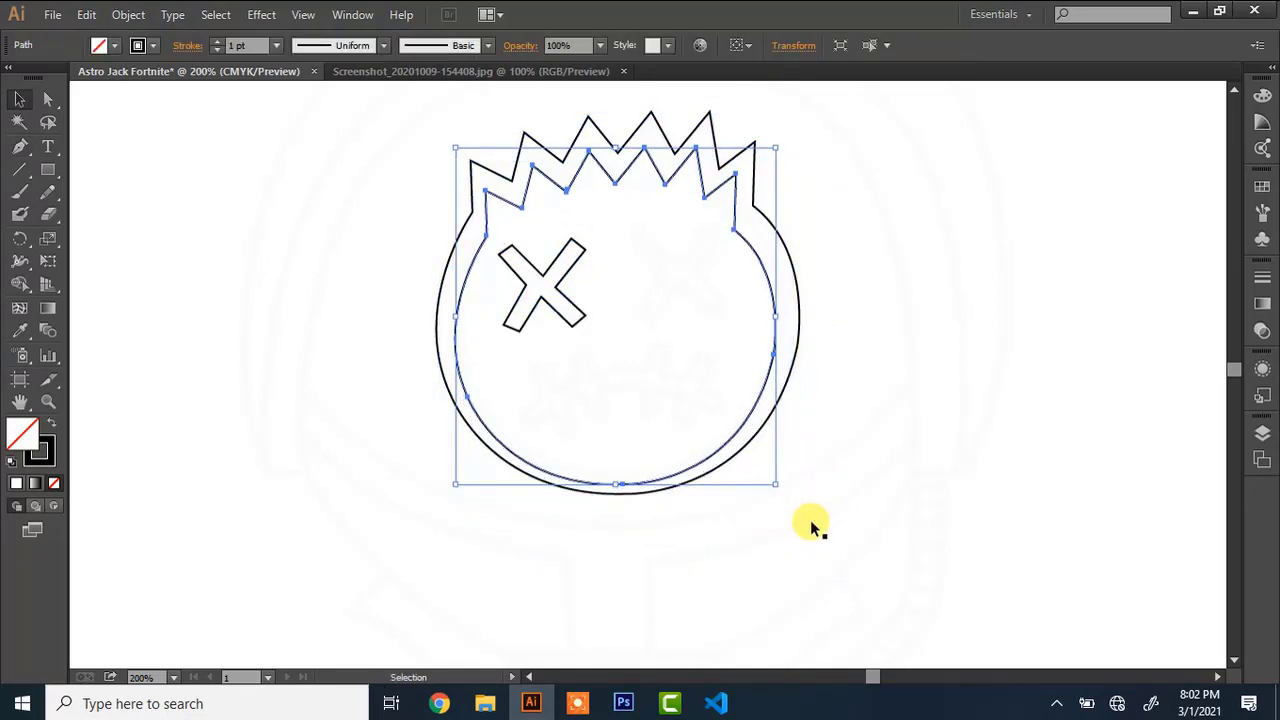
{"action": "key", "text": "Right"}
{"action": "key", "text": "Right"}
{"action": "key", "text": "Right"}
{"action": "key", "text": "Left"}
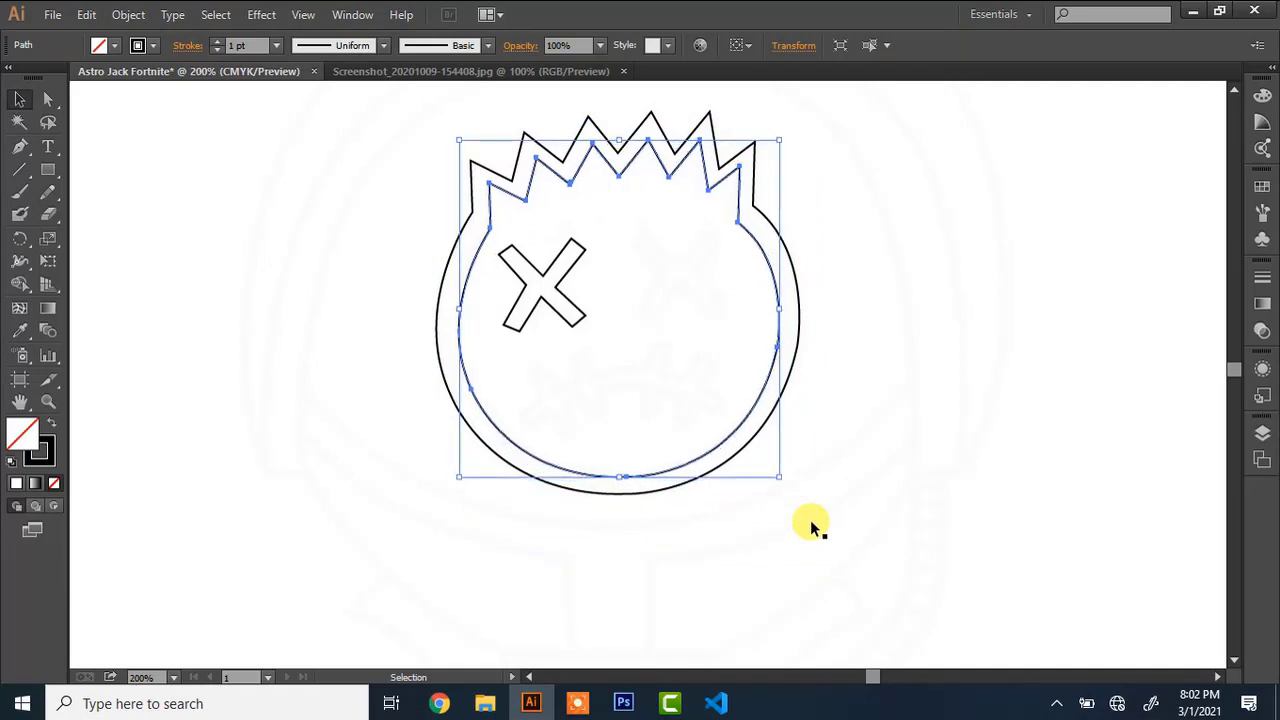
Duplicate the left X-shaped eye and place the copy over the right eye of the sketch
{"action": "left_click", "coordinate": [567, 302]}
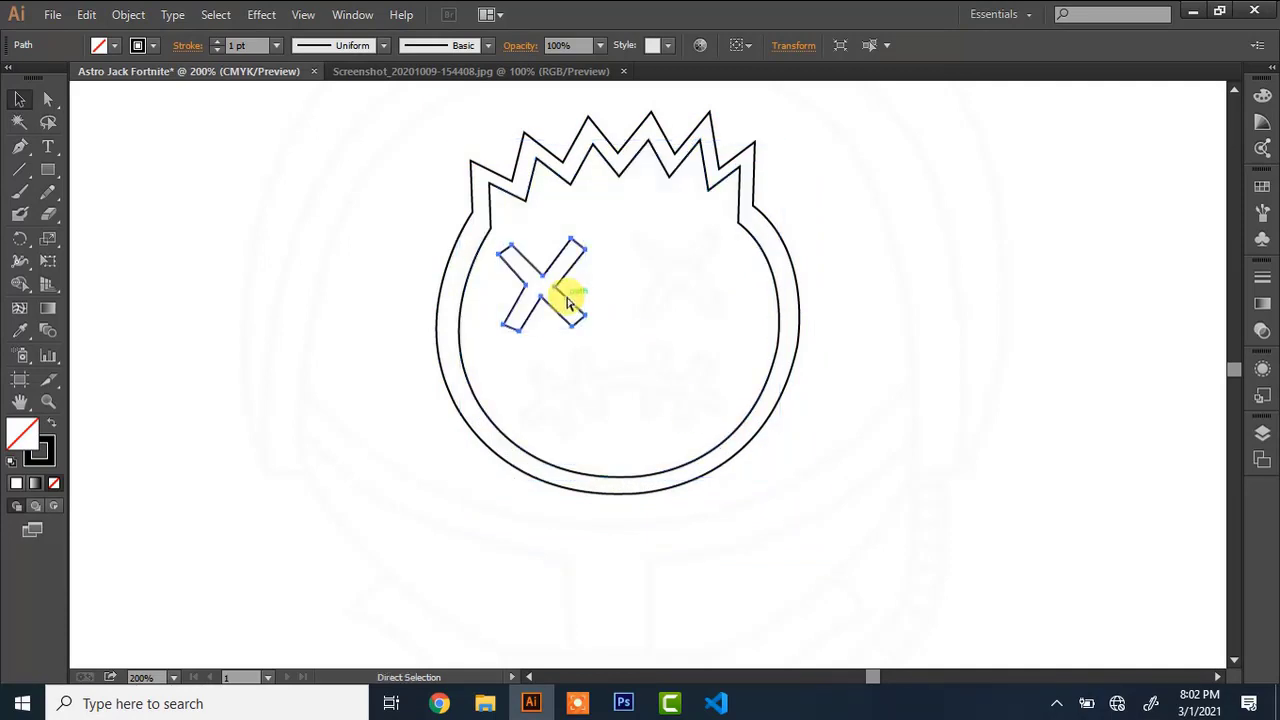
{"action": "left_click_drag", "start_coordinate": [566, 294], "coordinate": [688, 253]}
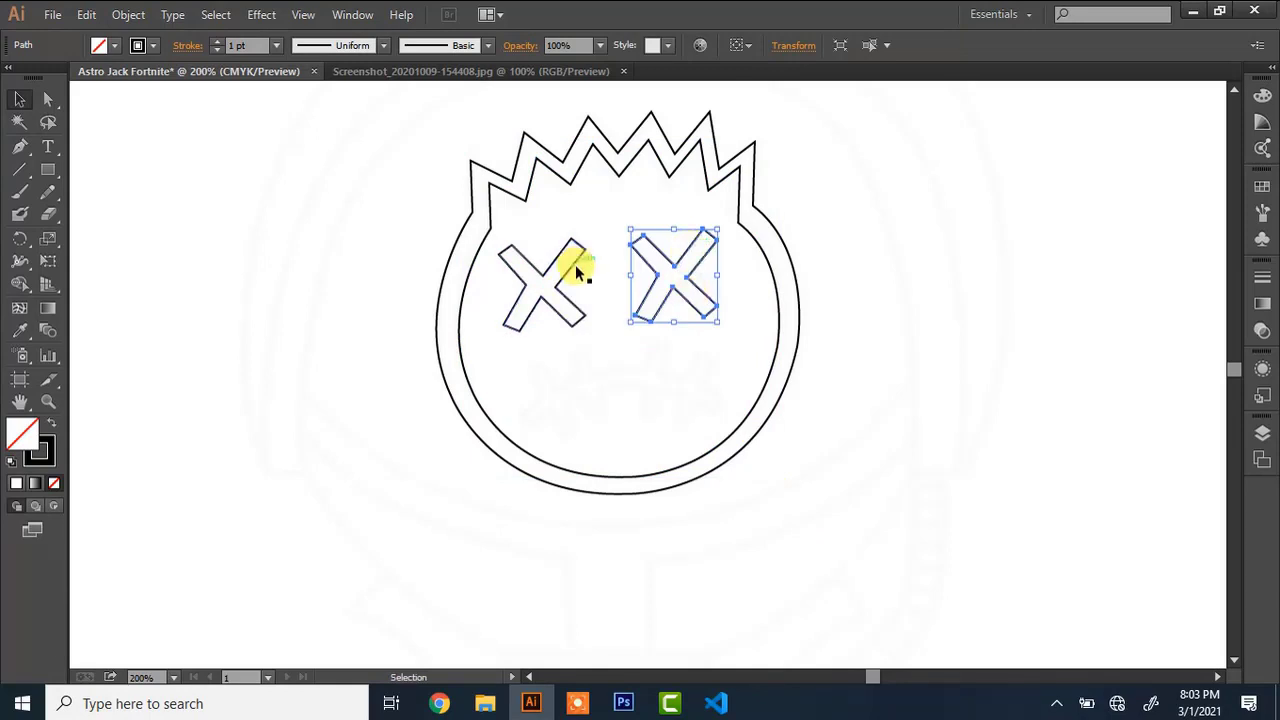
{"action": "left_click", "coordinate": [575, 263]}
Start the stitched mouth outline with the Pen tool, tracing its lower edge from the left corner through the two left stitches
{"action": "key", "text": "ctrl+plus"}
{"action": "key", "text": "p"}
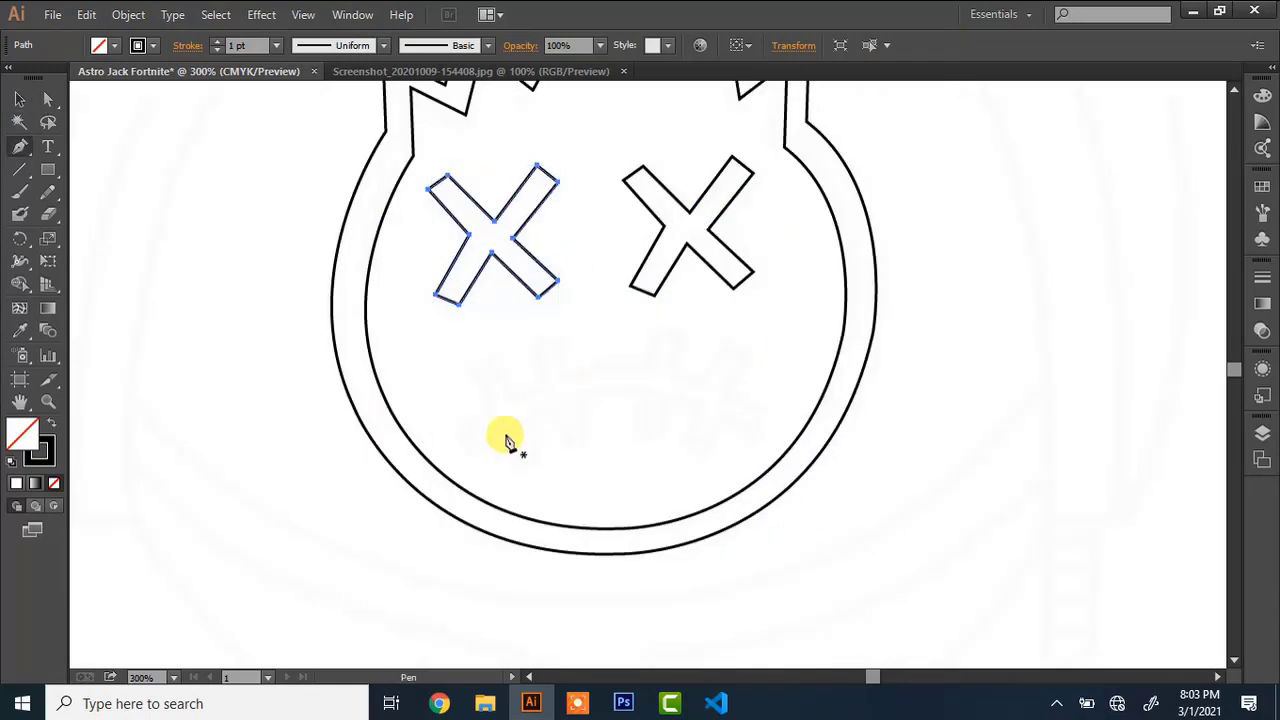
{"action": "left_click", "coordinate": [469, 449]}
{"action": "left_click", "coordinate": [503, 427]}
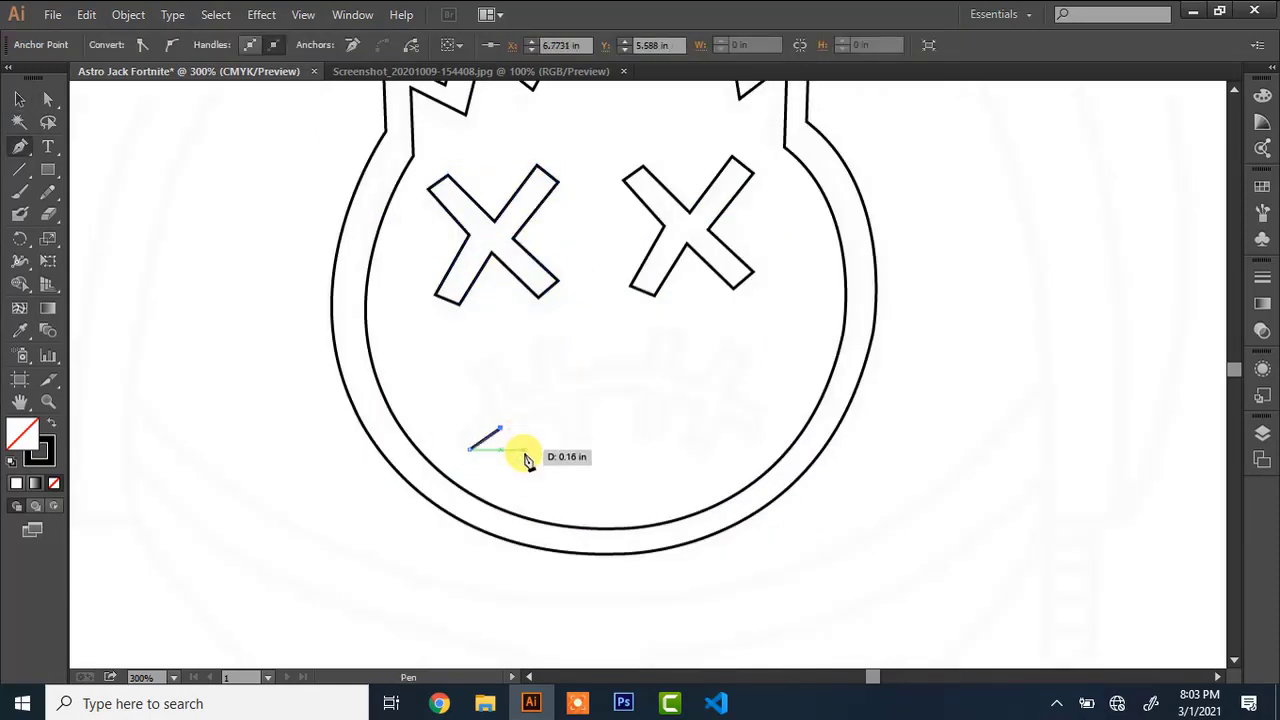
{"action": "left_click", "coordinate": [518, 466]}
{"action": "left_click", "coordinate": [534, 461]}
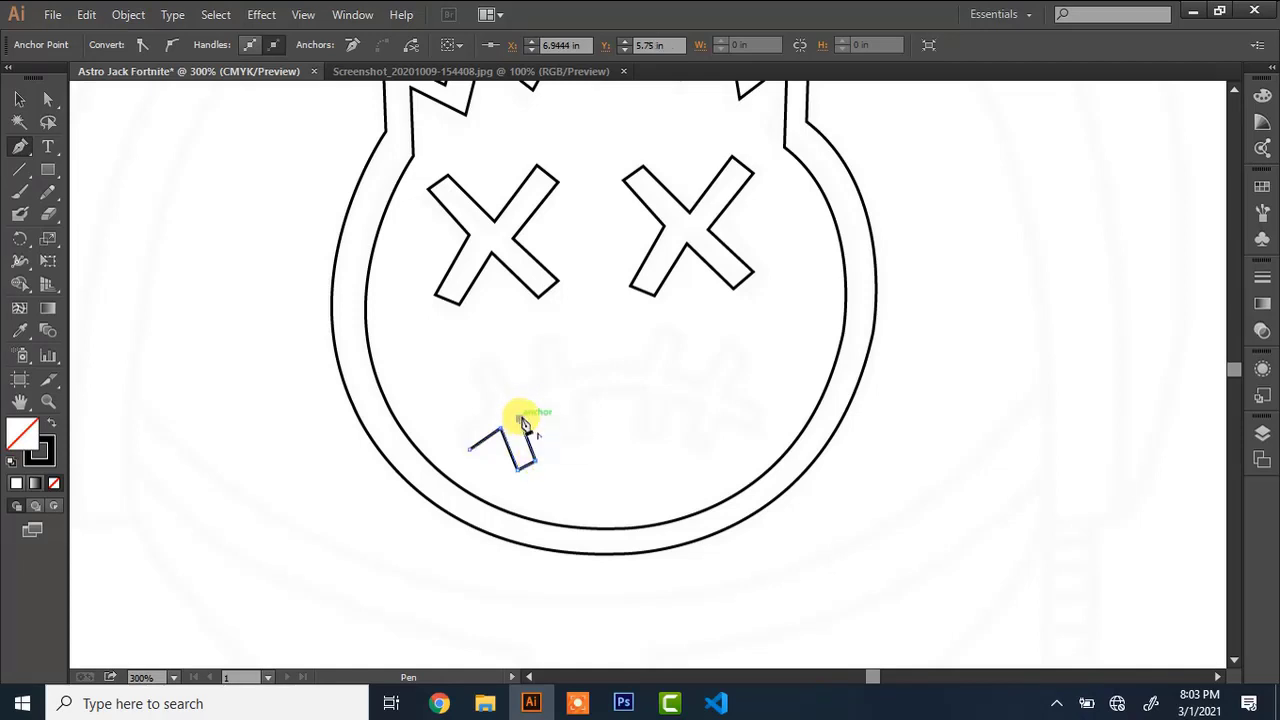
{"action": "left_click", "coordinate": [520, 415]}
{"action": "left_click", "coordinate": [549, 405]}
{"action": "left_click", "coordinate": [567, 437]}
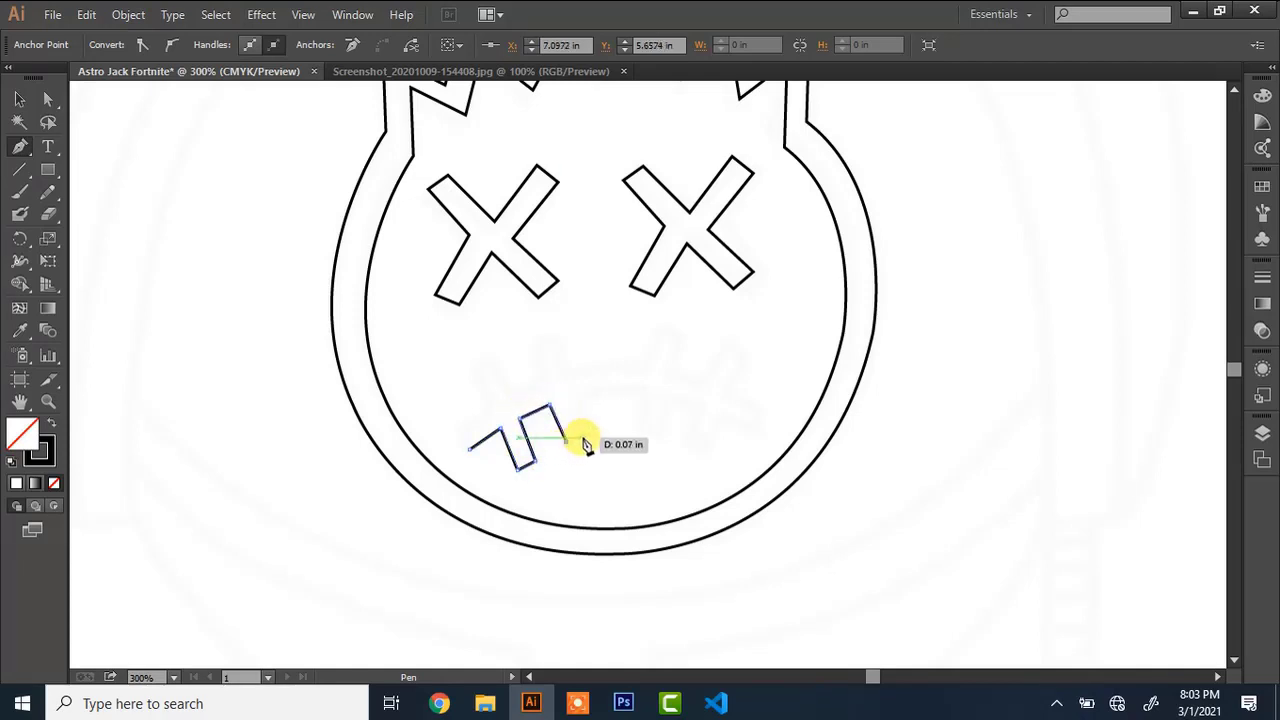
{"action": "left_click", "coordinate": [586, 438]}
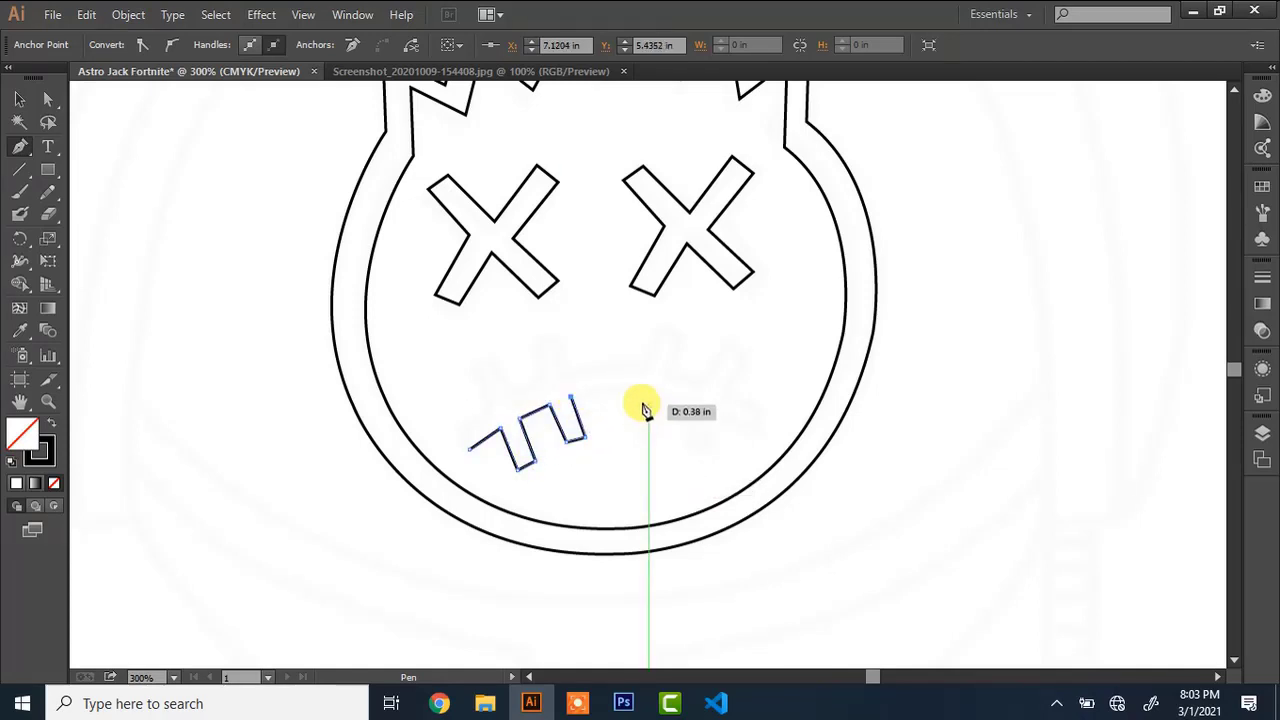
Continue the mouth's lower edge with a curved arc across the centre and the first stitch right of it
{"action": "left_click_drag", "start_coordinate": [640, 393], "coordinate": [667, 405]}
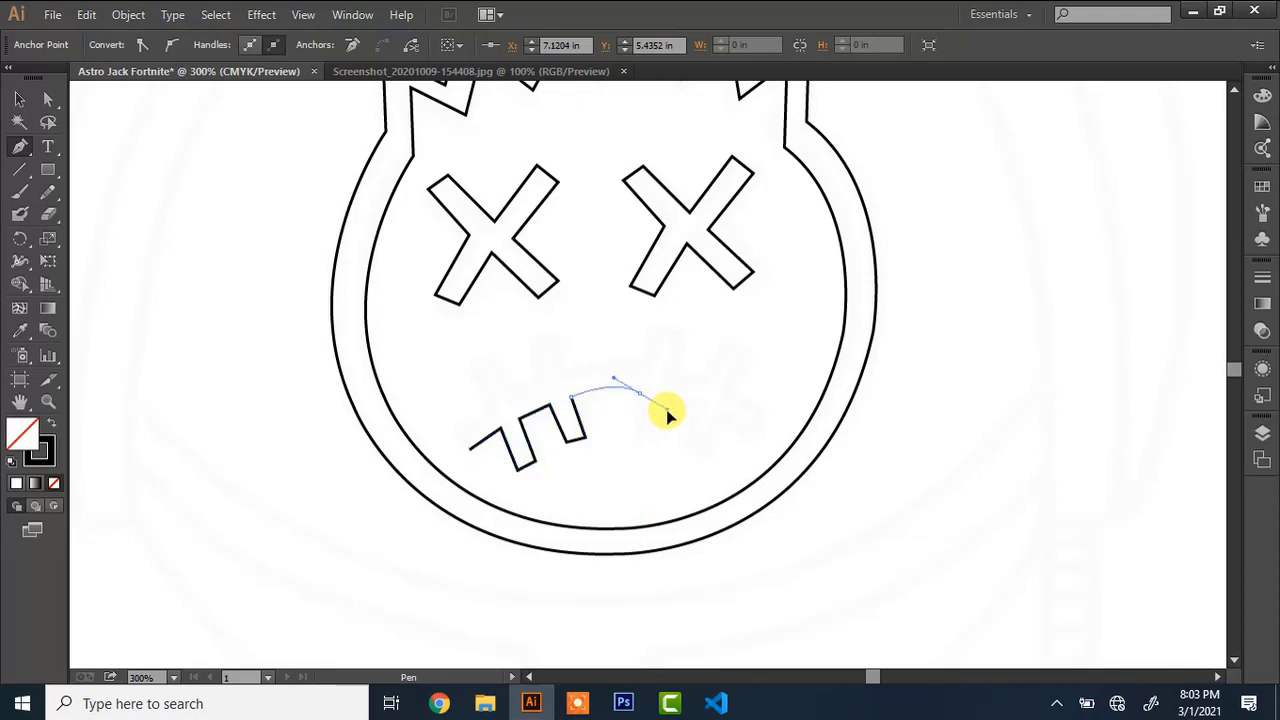
{"action": "left_click", "coordinate": [645, 393]}
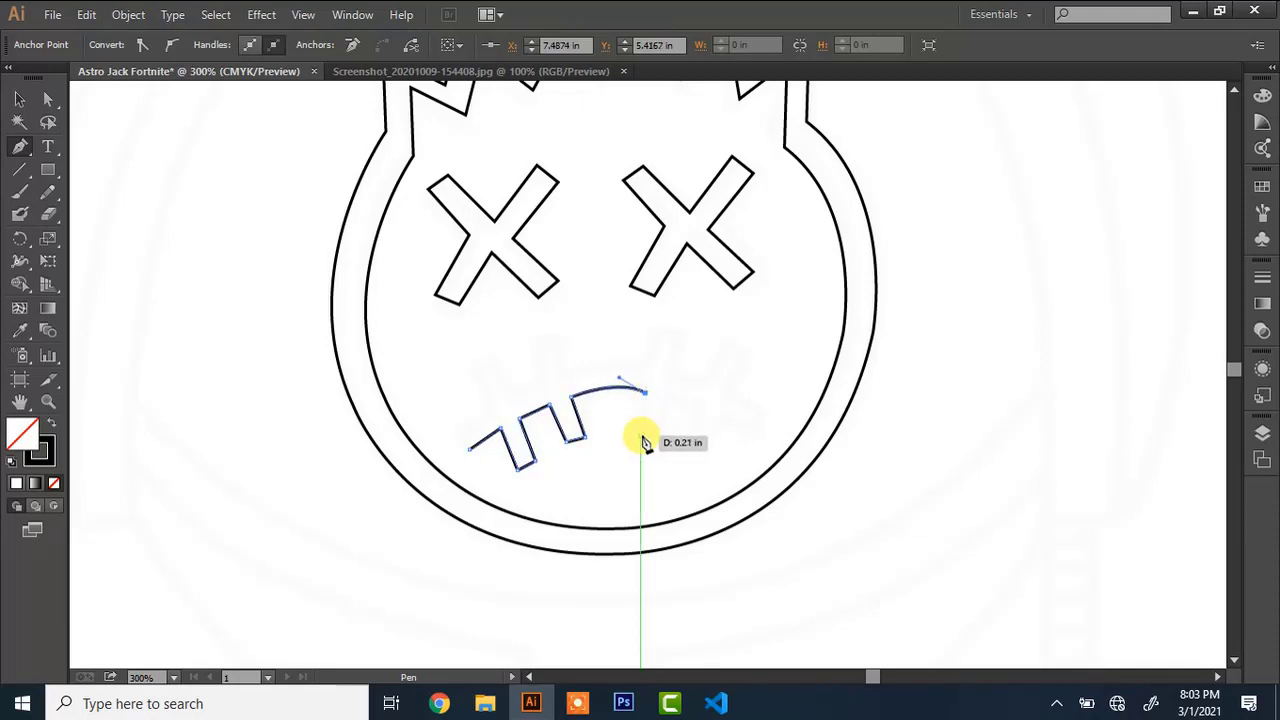
{"action": "left_click", "coordinate": [640, 435]}
{"action": "left_click", "coordinate": [667, 436]}
{"action": "left_click", "coordinate": [667, 397]}
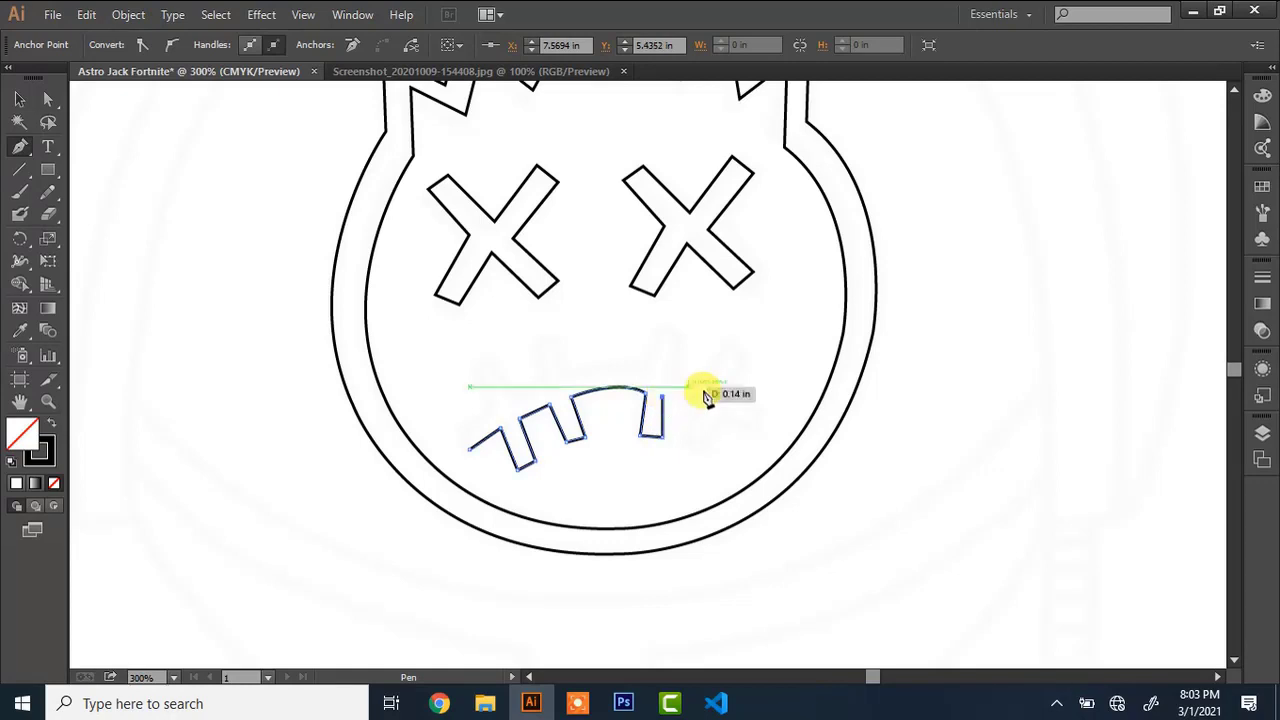
{"action": "key", "text": "Escape"}
{"action": "left_click", "coordinate": [668, 397]}
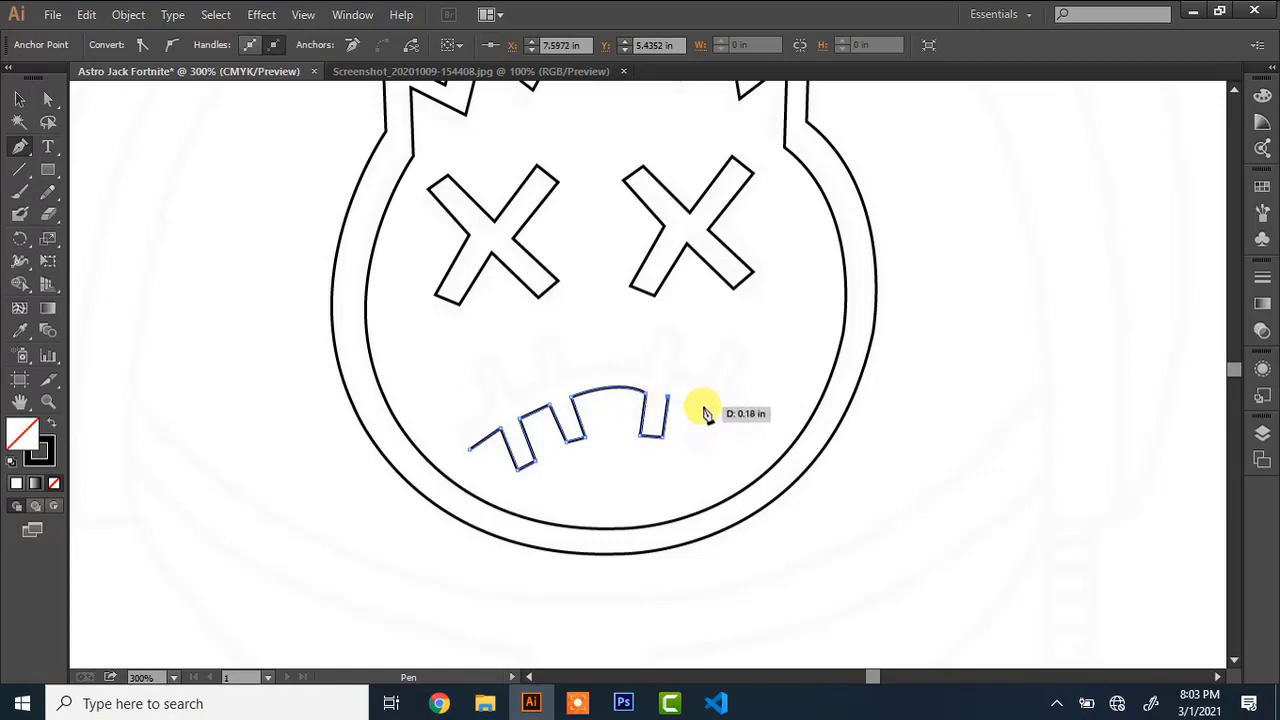
Trace the rightmost lower stitch and the blunt right corner of the mouth outline
{"action": "left_click", "coordinate": [703, 409]}
{"action": "left_click", "coordinate": [688, 443]}
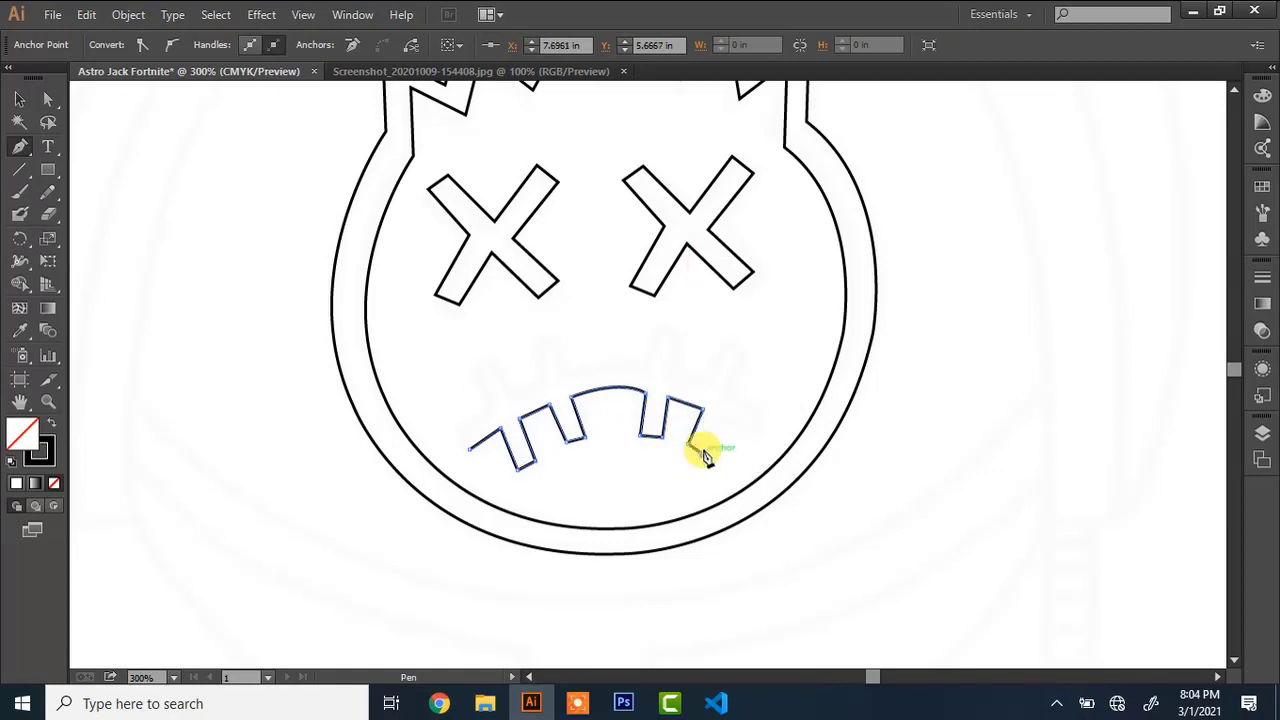
{"action": "left_click", "coordinate": [703, 450]}
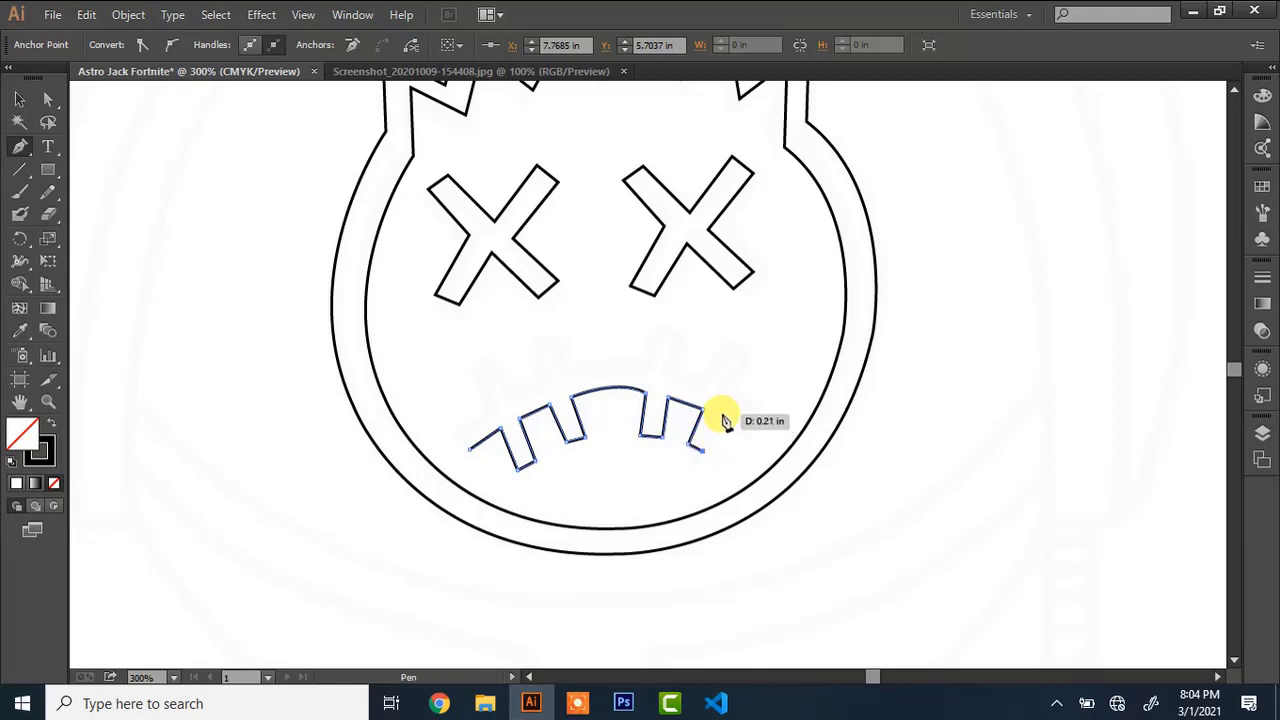
{"action": "left_click", "coordinate": [722, 414]}
{"action": "left_click", "coordinate": [753, 434]}
{"action": "left_click", "coordinate": [765, 413]}
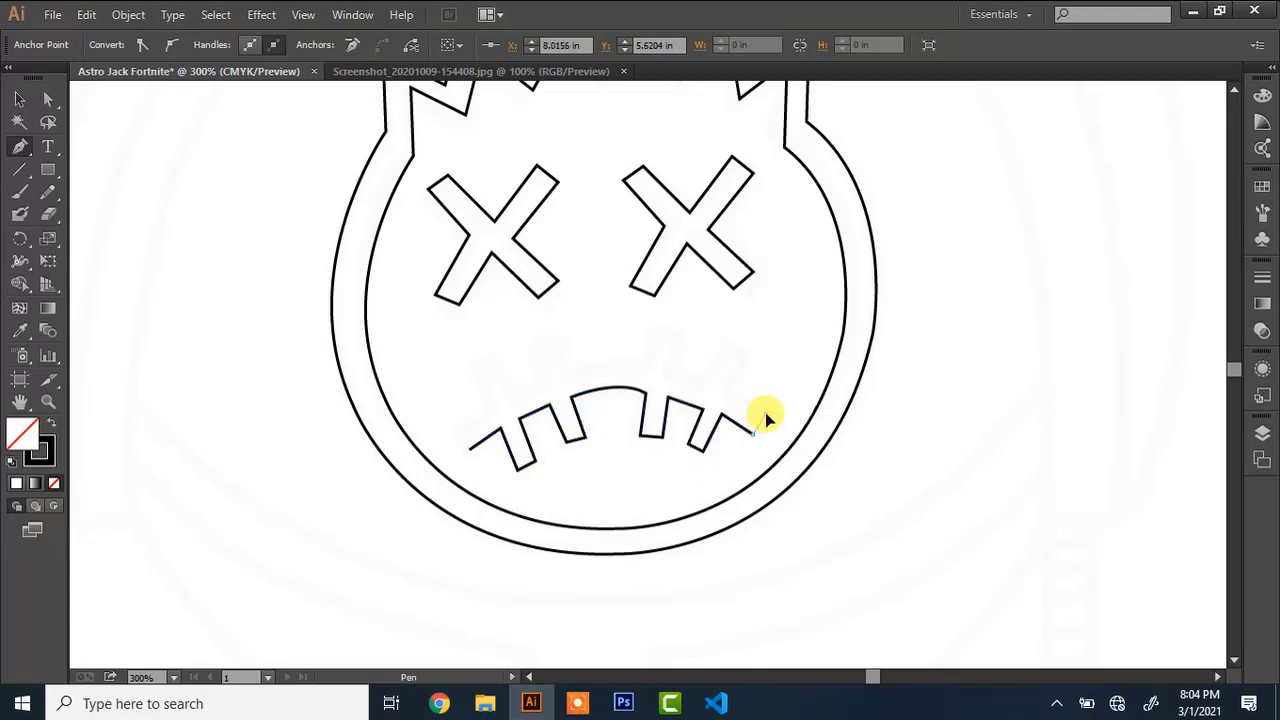
{"action": "left_click", "coordinate": [765, 416]}
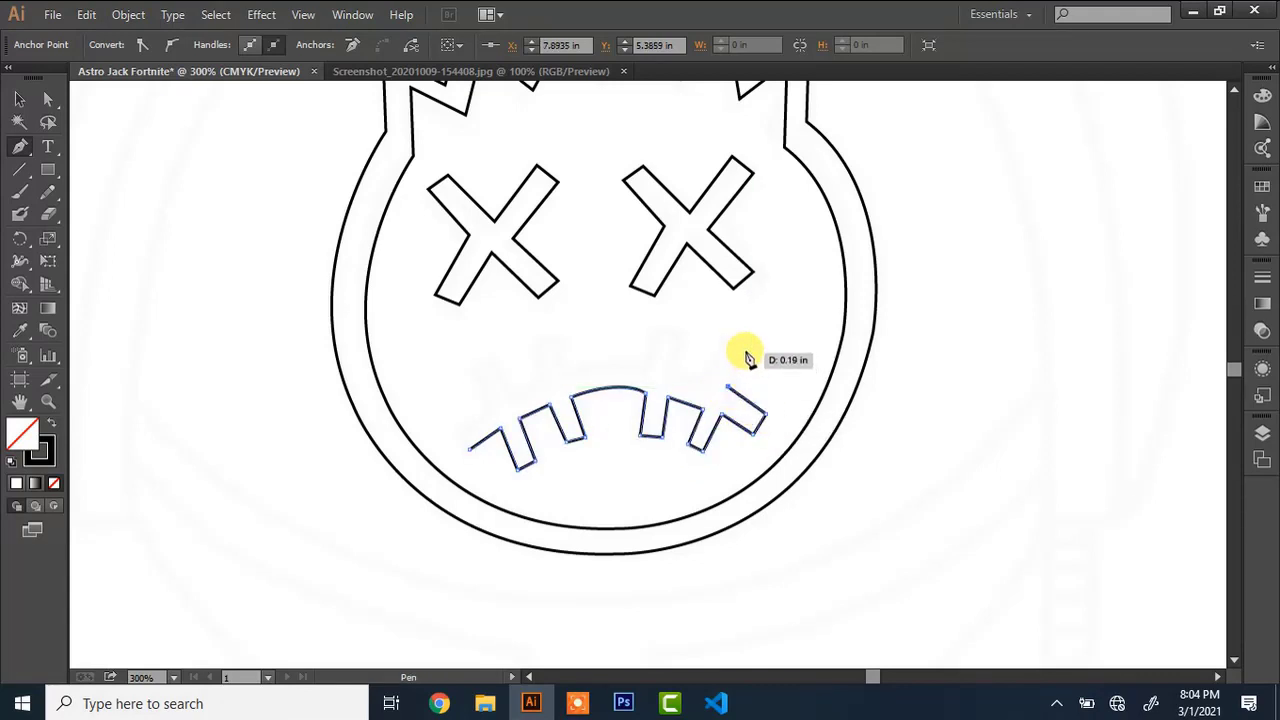
Trace the two upper stitches on the right half of the mouth outline, including the short edge between them
{"action": "left_click", "coordinate": [745, 350]}
{"action": "left_click", "coordinate": [721, 342]}
{"action": "left_click", "coordinate": [703, 383]}
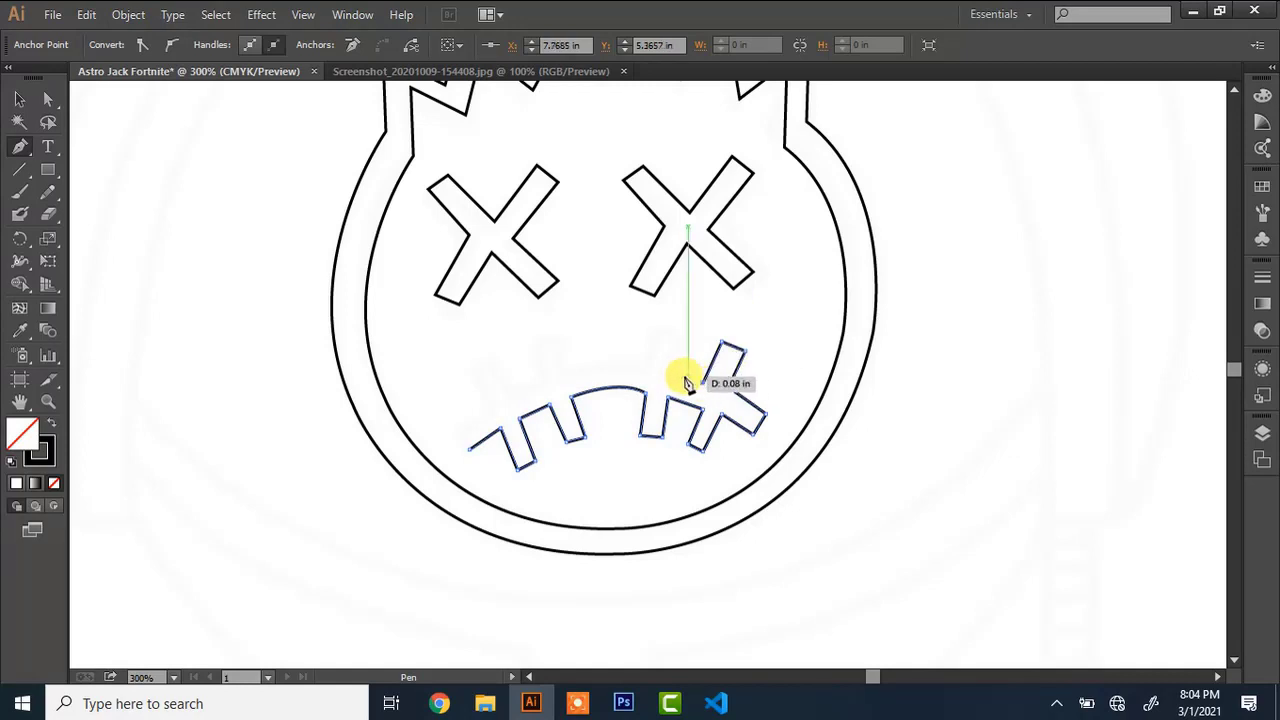
{"action": "left_click", "coordinate": [665, 370]}
{"action": "left_click", "coordinate": [659, 328]}
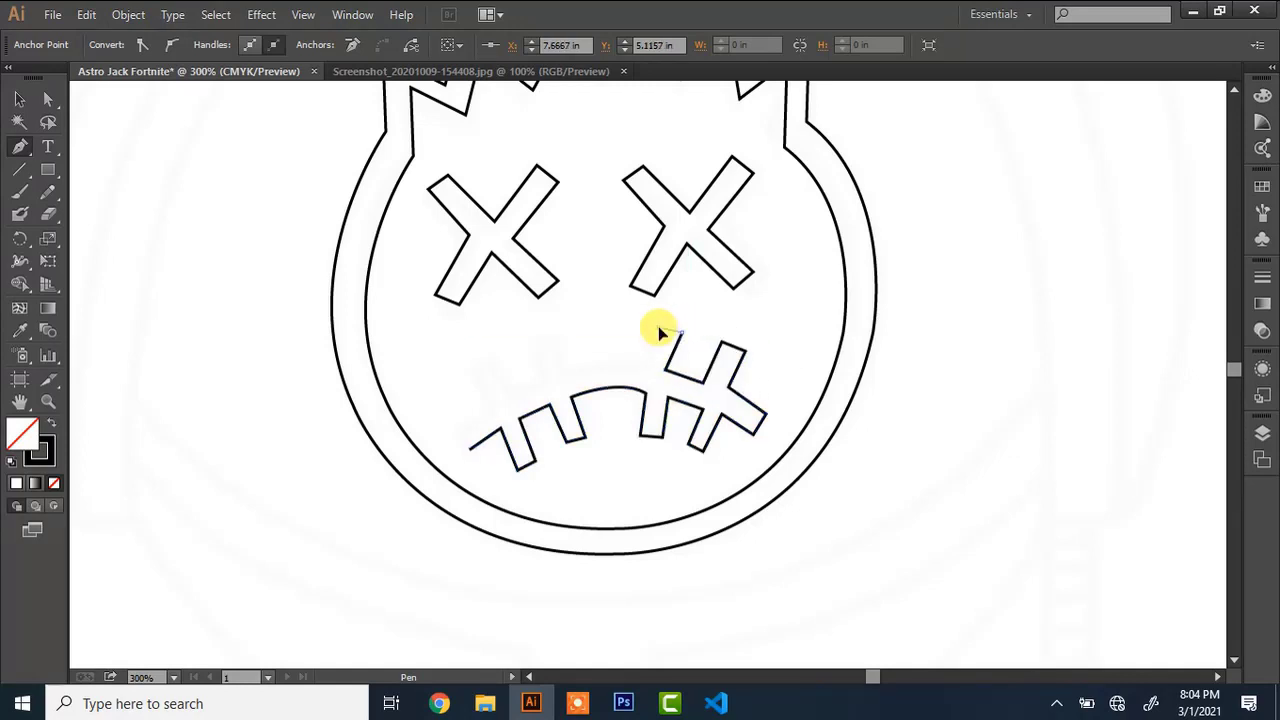
{"action": "left_click", "coordinate": [648, 367]}
Continue the mouth's upper edge with a curved arc across the centre and trace the upper stitch left of it
{"action": "left_click_drag", "start_coordinate": [566, 372], "coordinate": [566, 391]}
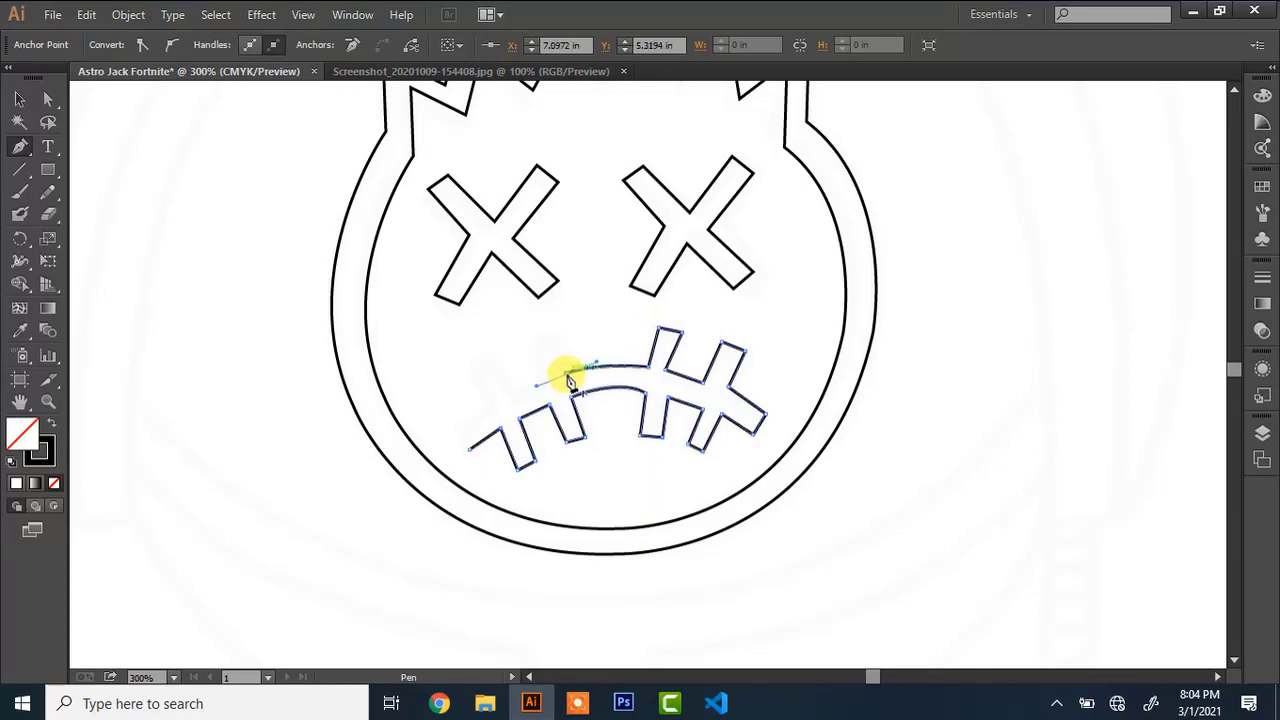
{"action": "left_click", "coordinate": [557, 341]}
{"action": "left_click", "coordinate": [535, 345]}
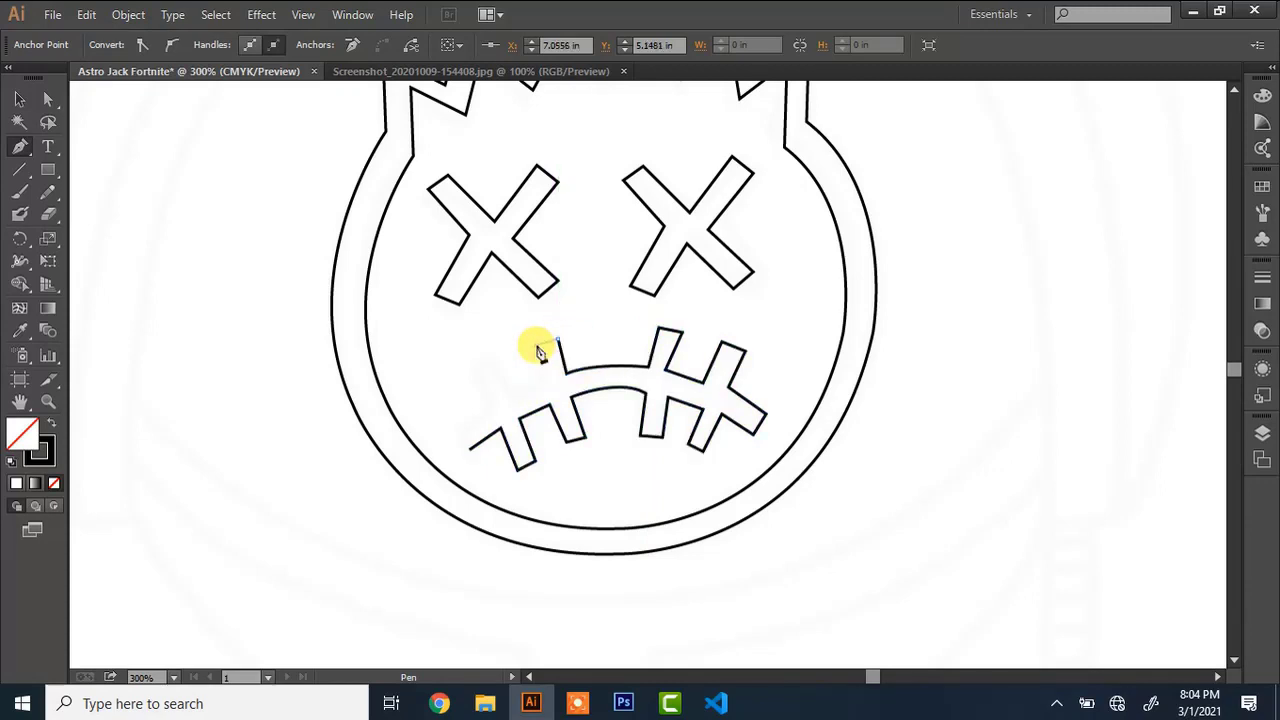
{"action": "left_click_drag", "start_coordinate": [548, 393], "coordinate": [520, 408]}
{"action": "left_click", "coordinate": [515, 398]}
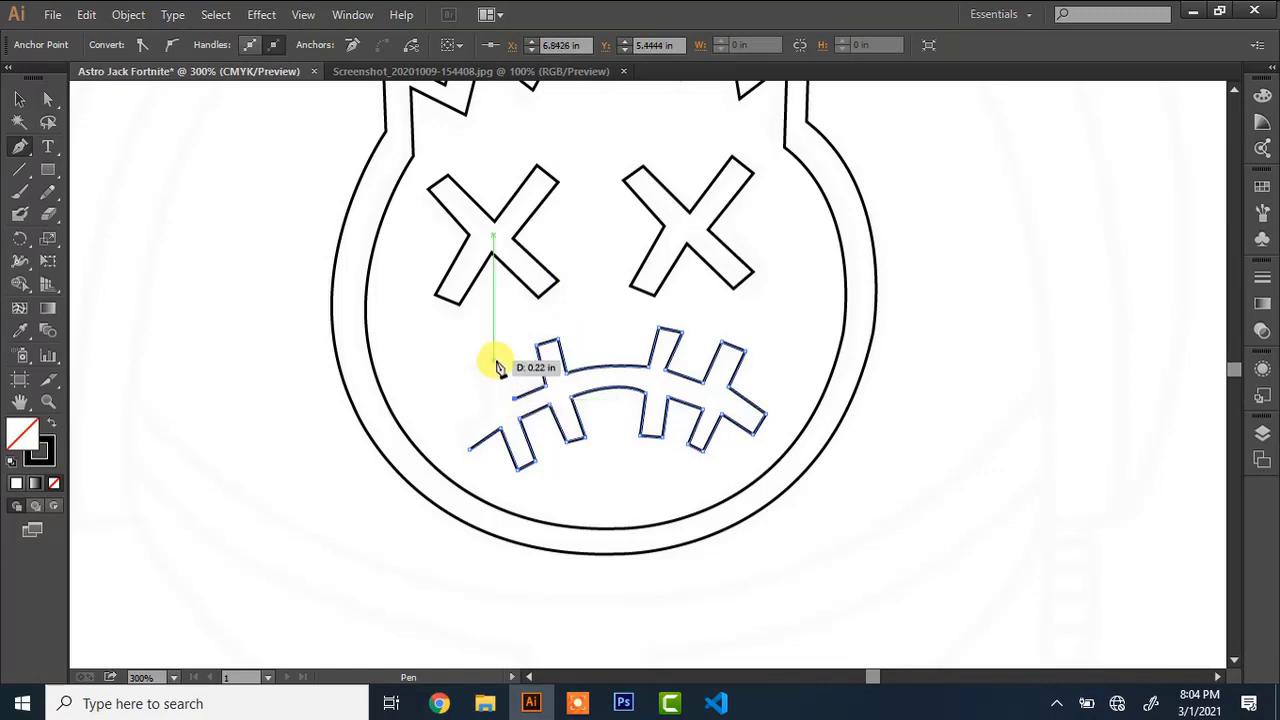
Trace the leftmost upper stitch and the blunt left corner to complete the mouth outline
{"action": "left_click", "coordinate": [493, 356]}
{"action": "left_click", "coordinate": [475, 367]}
{"action": "left_click", "coordinate": [477, 370]}
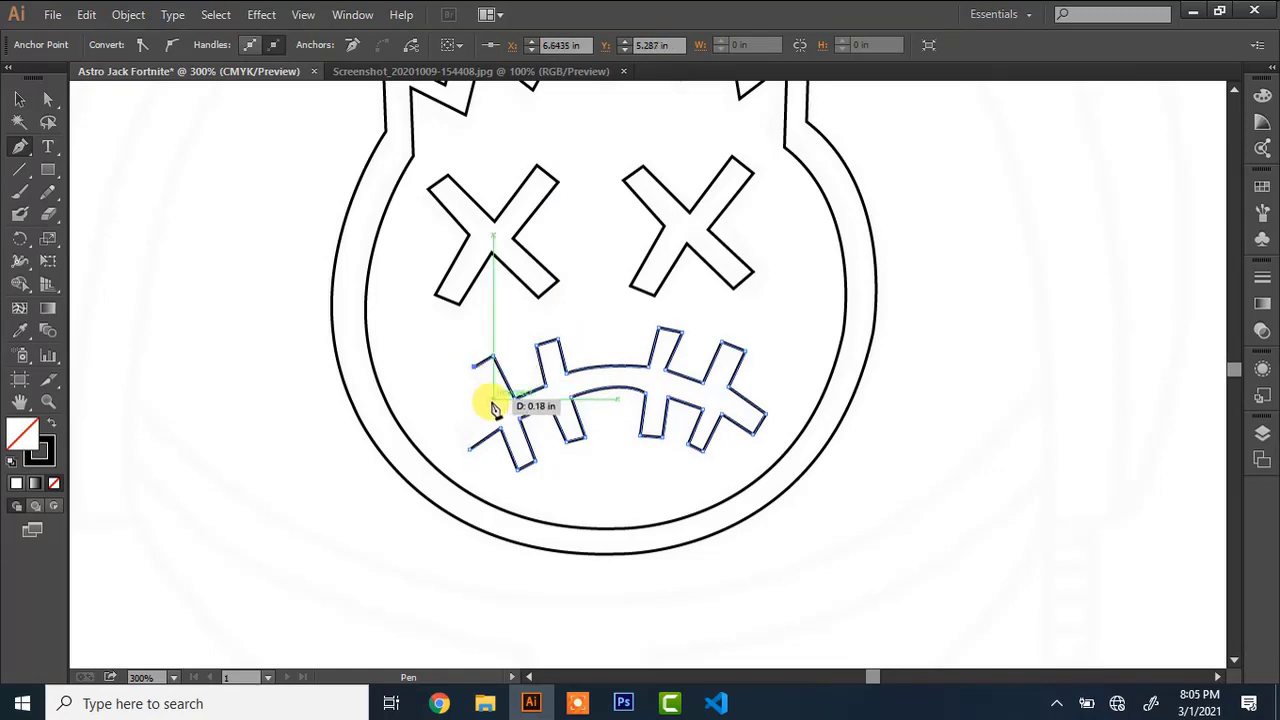
{"action": "left_click", "coordinate": [496, 404]}
{"action": "left_click", "coordinate": [459, 438]}
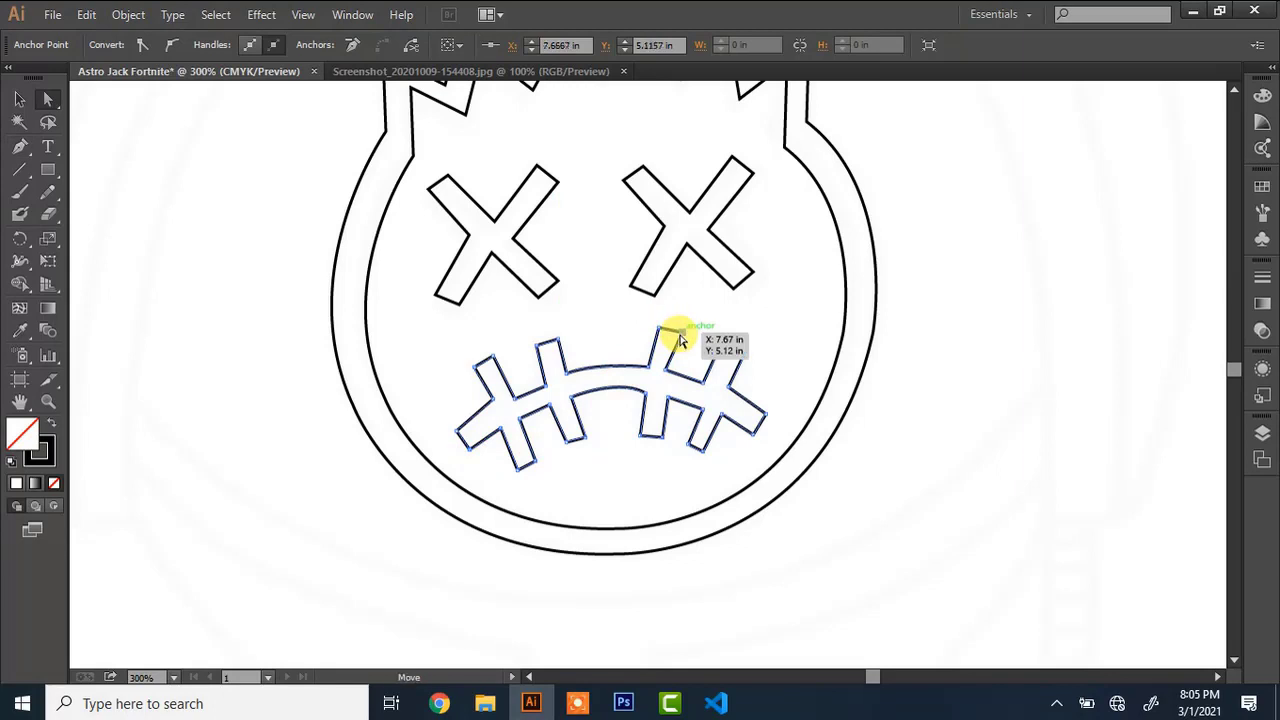
Nudge the stitch anchors to even out the upper stitch right of centre and the leftmost upper stitch
{"action": "left_click_drag", "start_coordinate": [680, 334], "coordinate": [668, 370]}
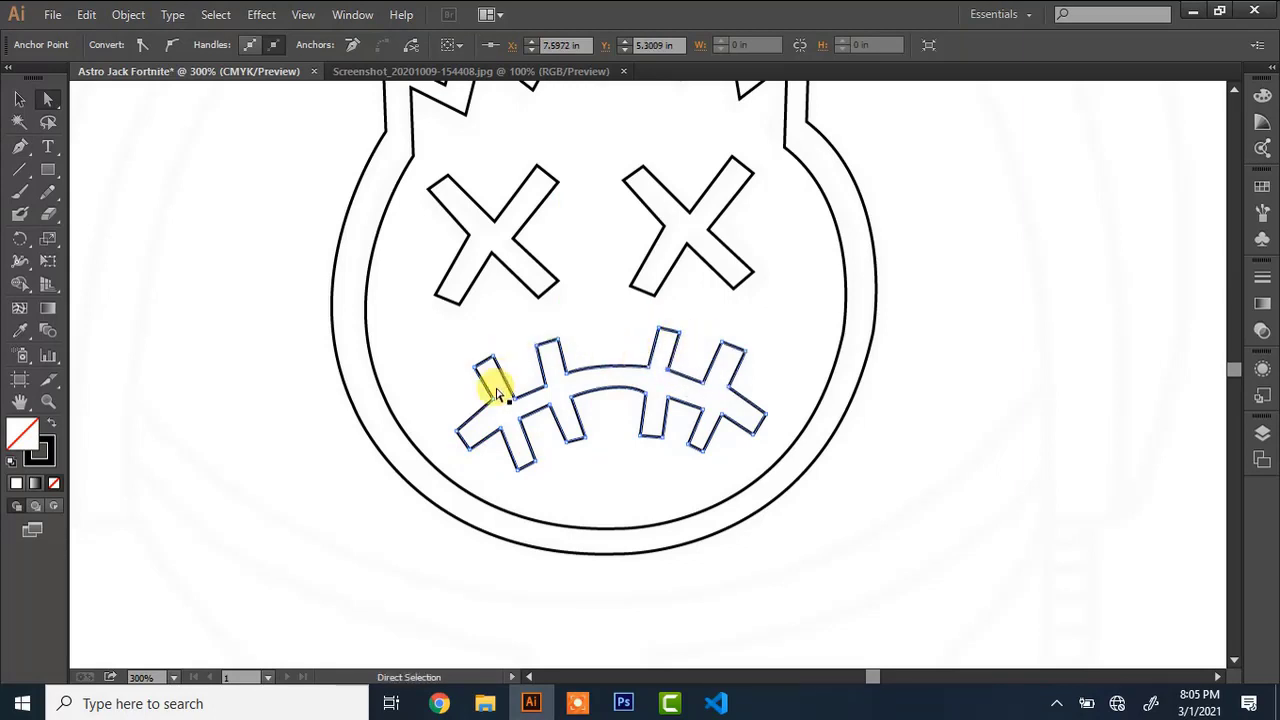
{"action": "left_click_drag", "start_coordinate": [493, 399], "coordinate": [490, 404]}
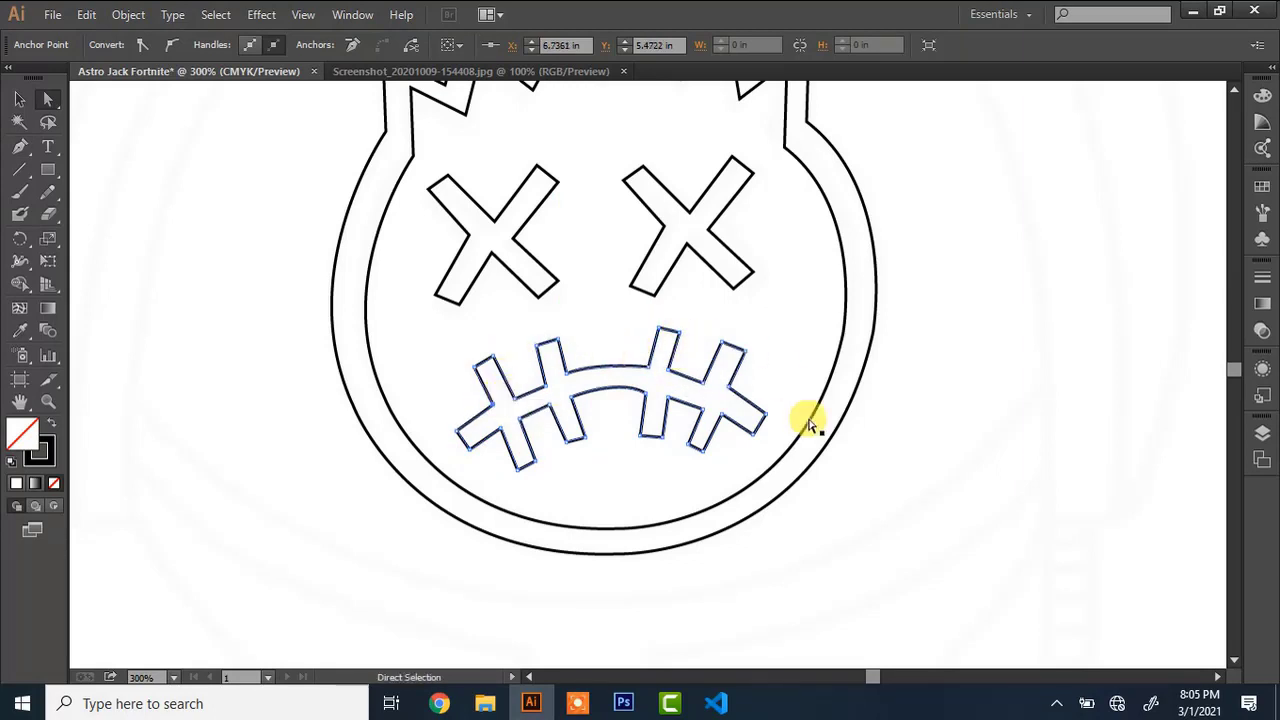
Draw a wide downward-bulging arc beneath the head with the Pen tool, tracing the lower edge of the helmet's face opening
{"action": "key", "text": "ctrl+minus"}
{"action": "key", "text": "ctrl+minus"}
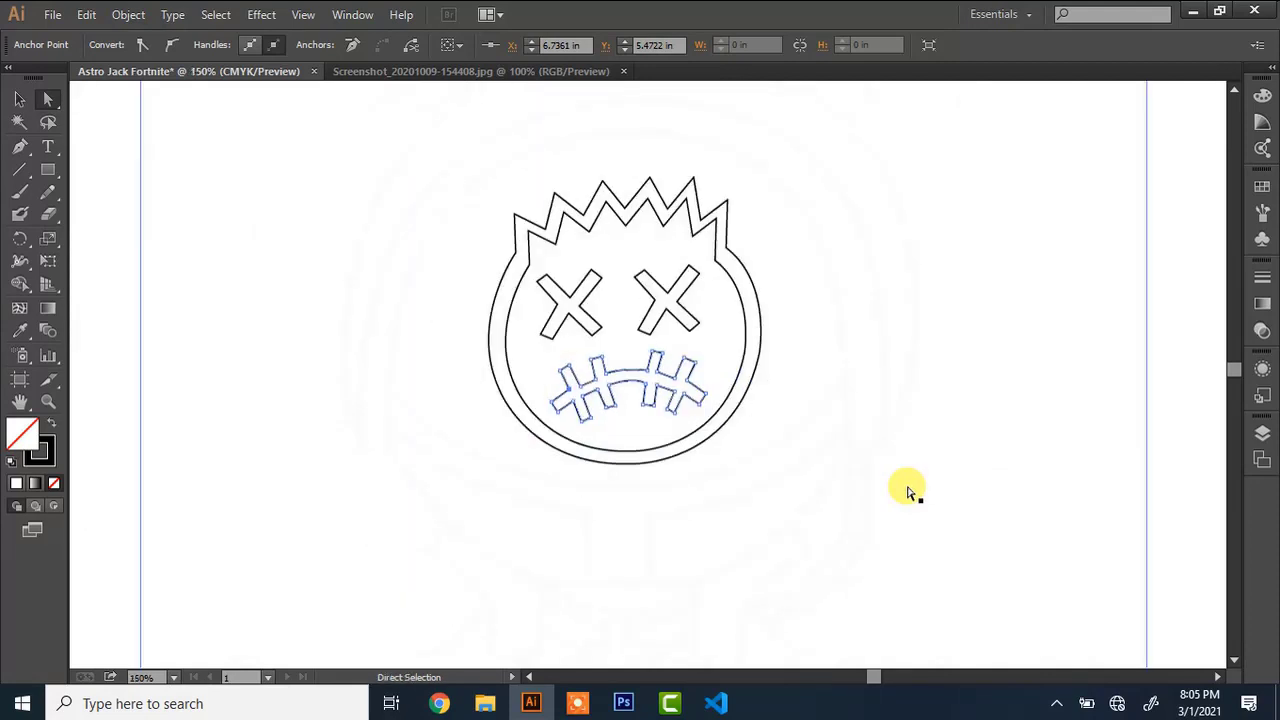
{"action": "key", "text": "p"}
{"action": "left_click", "coordinate": [385, 386]}
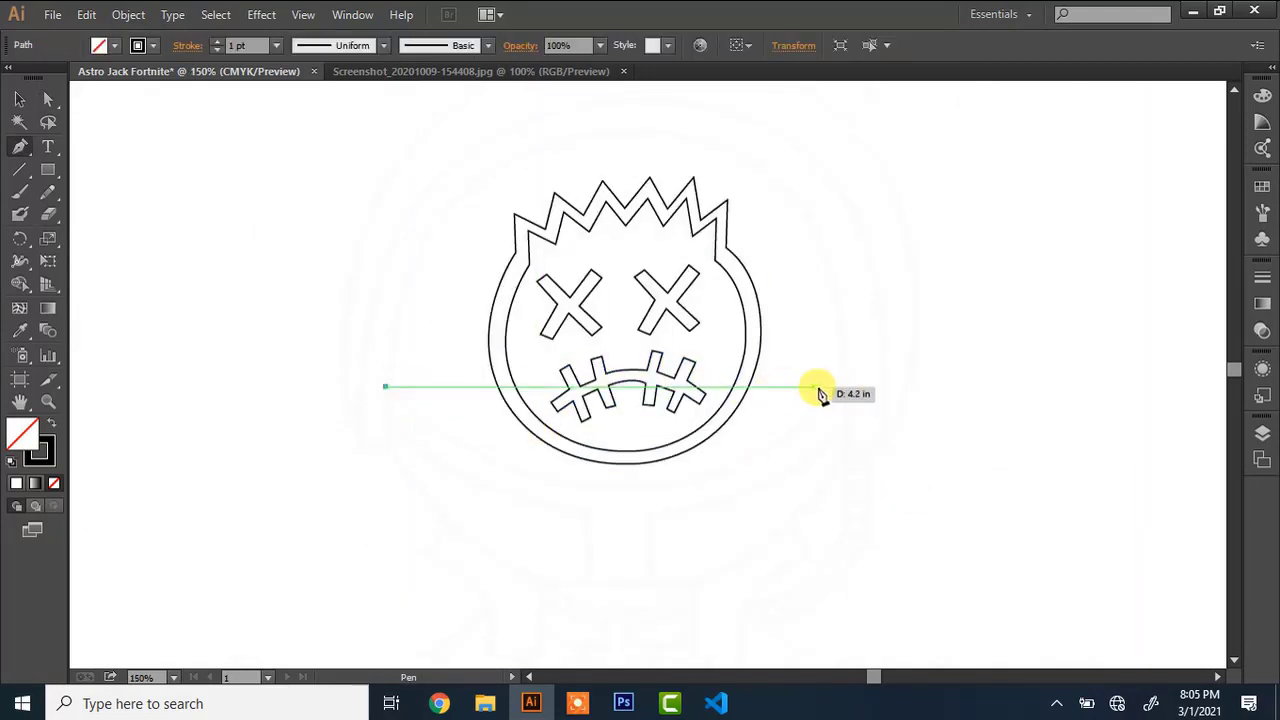
{"action": "mouse_move", "coordinate": [840, 387]}
{"action": "left_mouse_down"}
{"action": "mouse_move", "coordinate": [1097, 235]}
{"action": "mouse_move", "coordinate": [1103, 148]}
{"action": "mouse_move", "coordinate": [1068, 153]}
{"action": "left_mouse_up"}
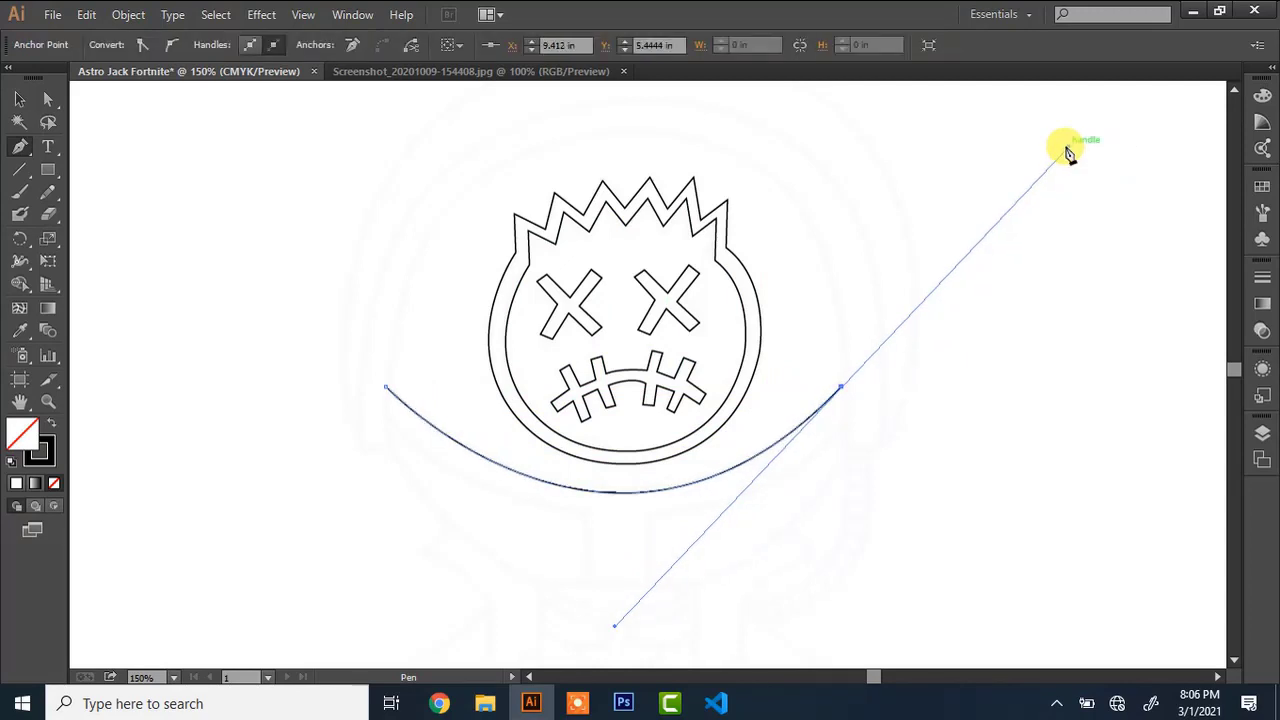
Trace the helmet band's inner arch as a separate path from the lower left, over the head, to the lower right
{"action": "left_click", "coordinate": [391, 446], "text": "ctrl"}
{"action": "left_click", "coordinate": [392, 446]}
{"action": "left_click", "coordinate": [1234, 89]}
{"action": "key", "text": "ctrl+minus"}
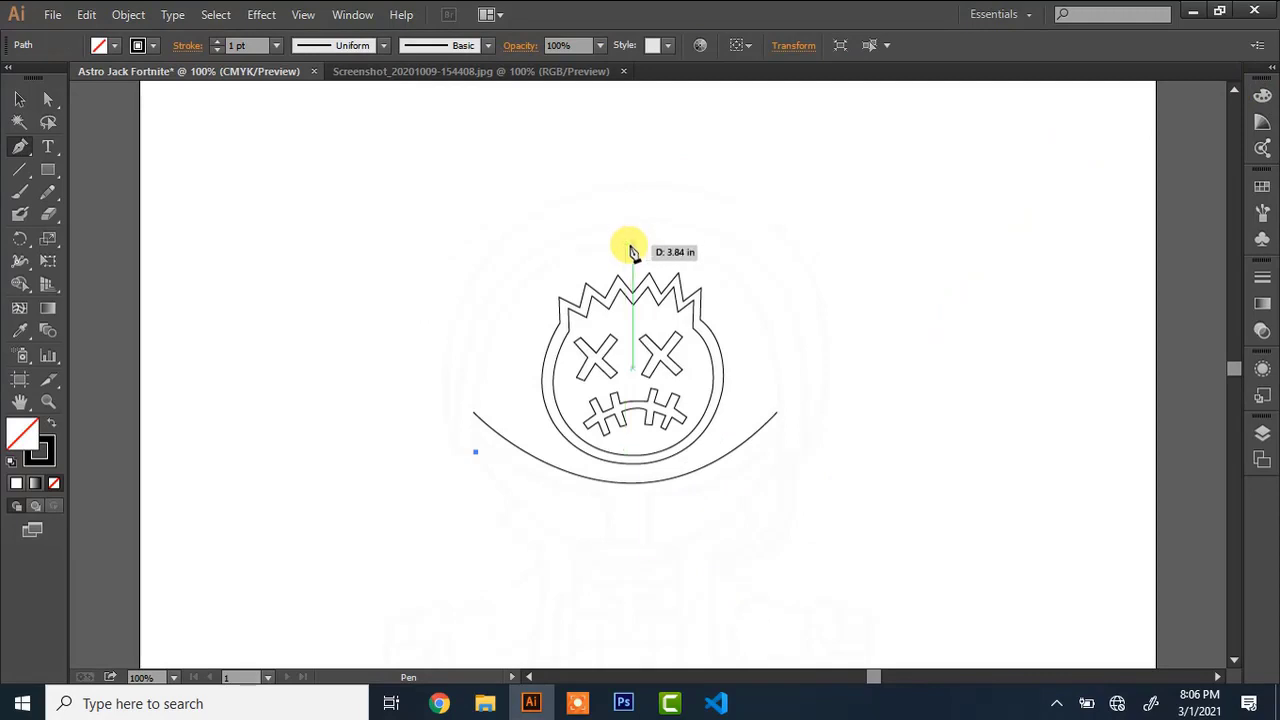
{"action": "left_click_drag", "start_coordinate": [632, 250], "coordinate": [813, 238]}
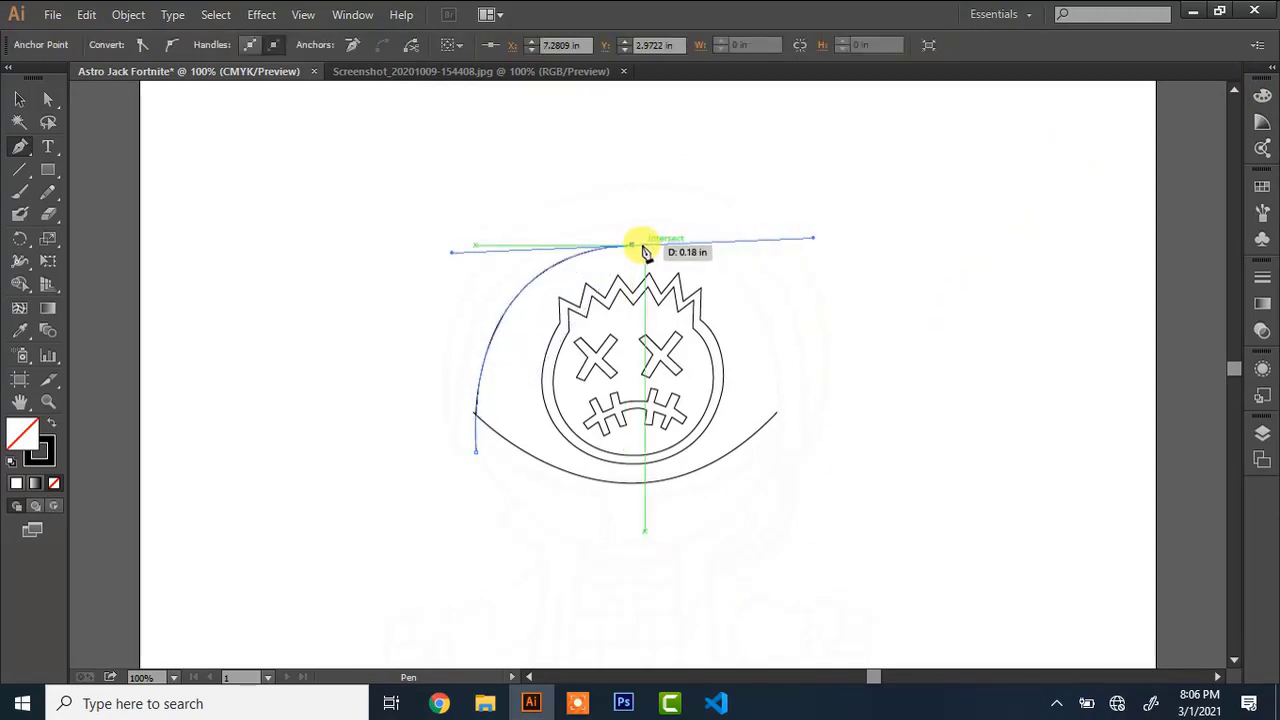
{"action": "left_click_drag", "start_coordinate": [775, 455], "coordinate": [760, 573]}
{"action": "left_click", "coordinate": [775, 334]}
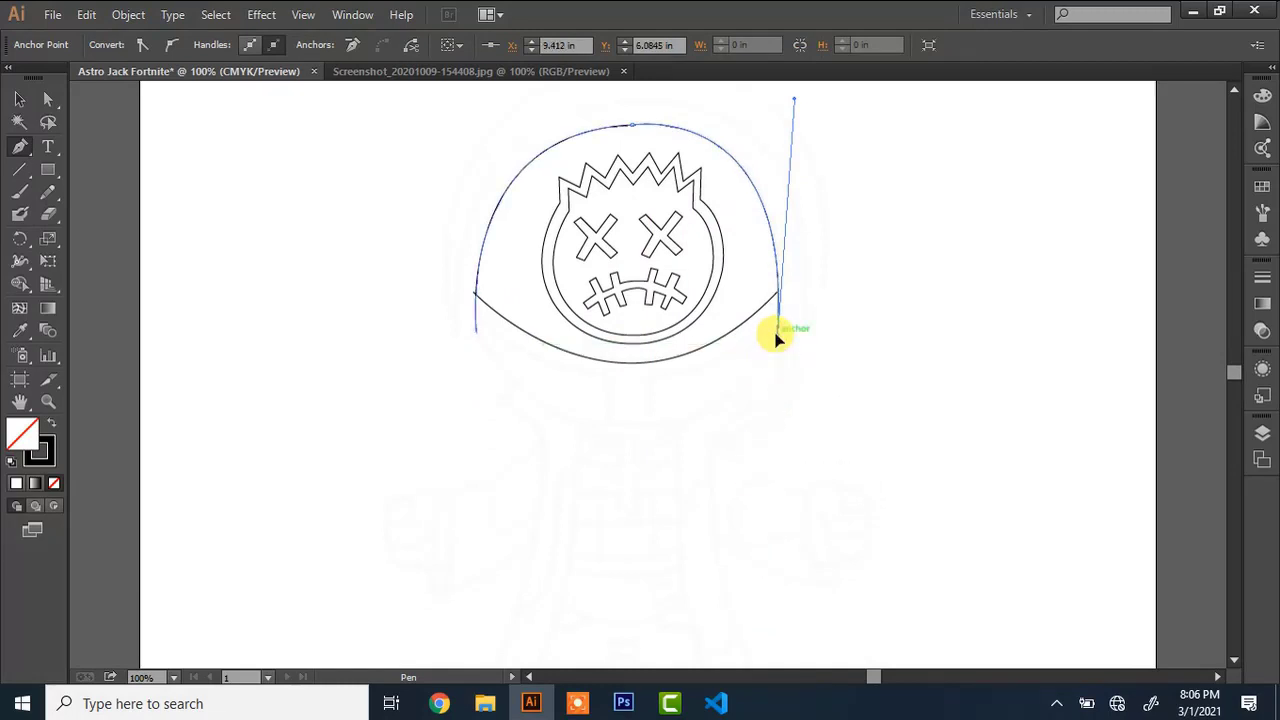
Add the band's short right base edge and curve its outer edge up to the top centre of the helmet
{"action": "left_click", "coordinate": [801, 335]}
{"action": "left_click", "coordinate": [1233, 89]}
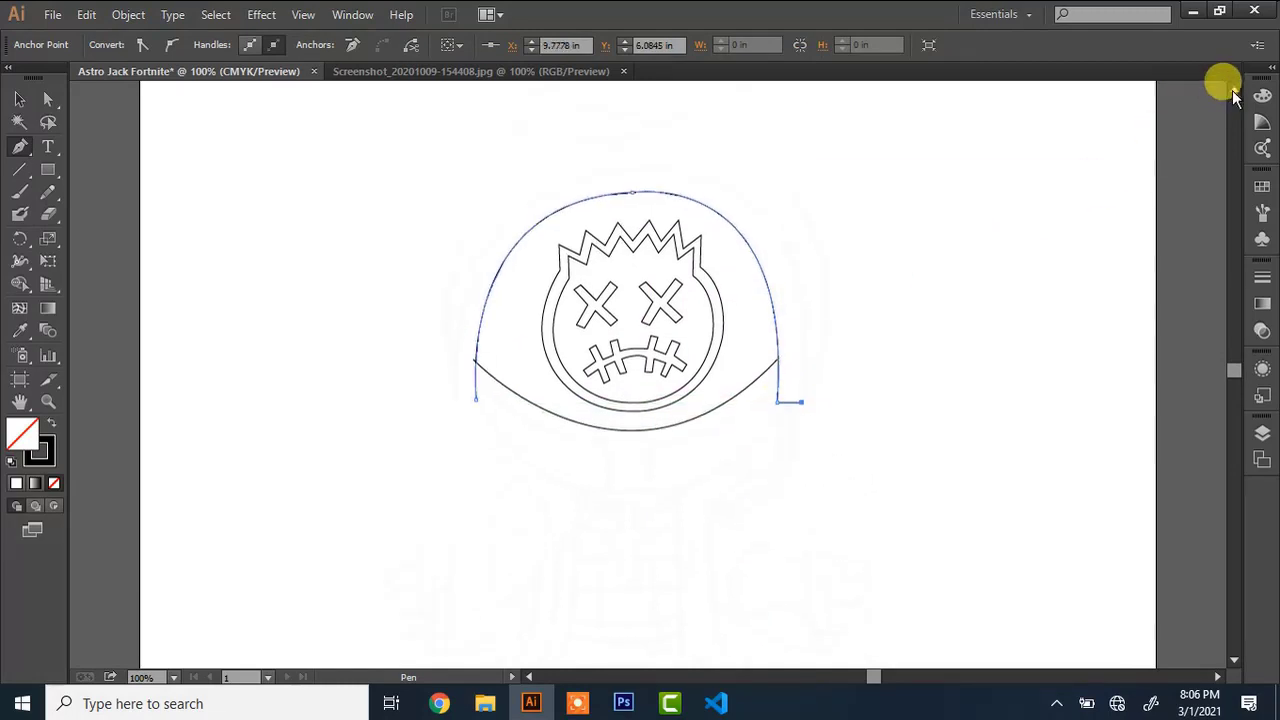
{"action": "left_click", "coordinate": [1233, 89]}
{"action": "left_click_drag", "start_coordinate": [637, 237], "coordinate": [415, 243]}
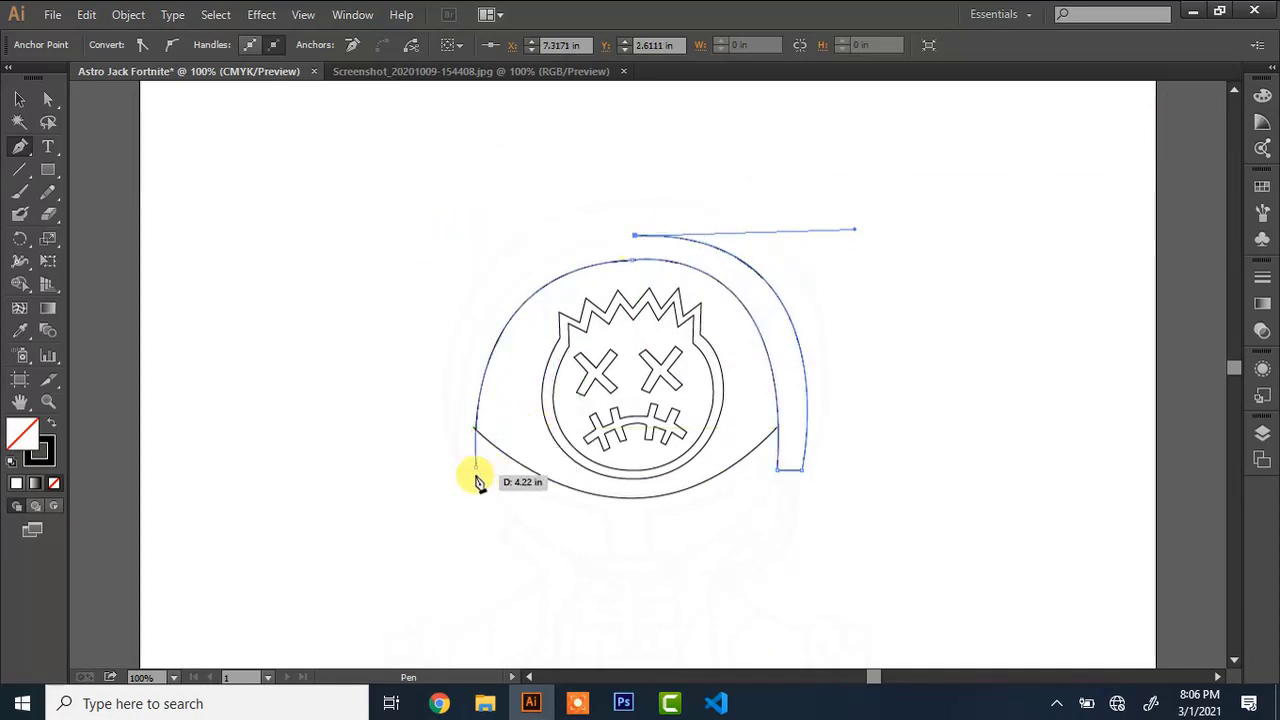
Curve the band's outer edge down to the lower left and close the path at the inner arch's starting point
{"action": "key", "text": "ctrl+minus"}
{"action": "key", "text": "ctrl+plus"}
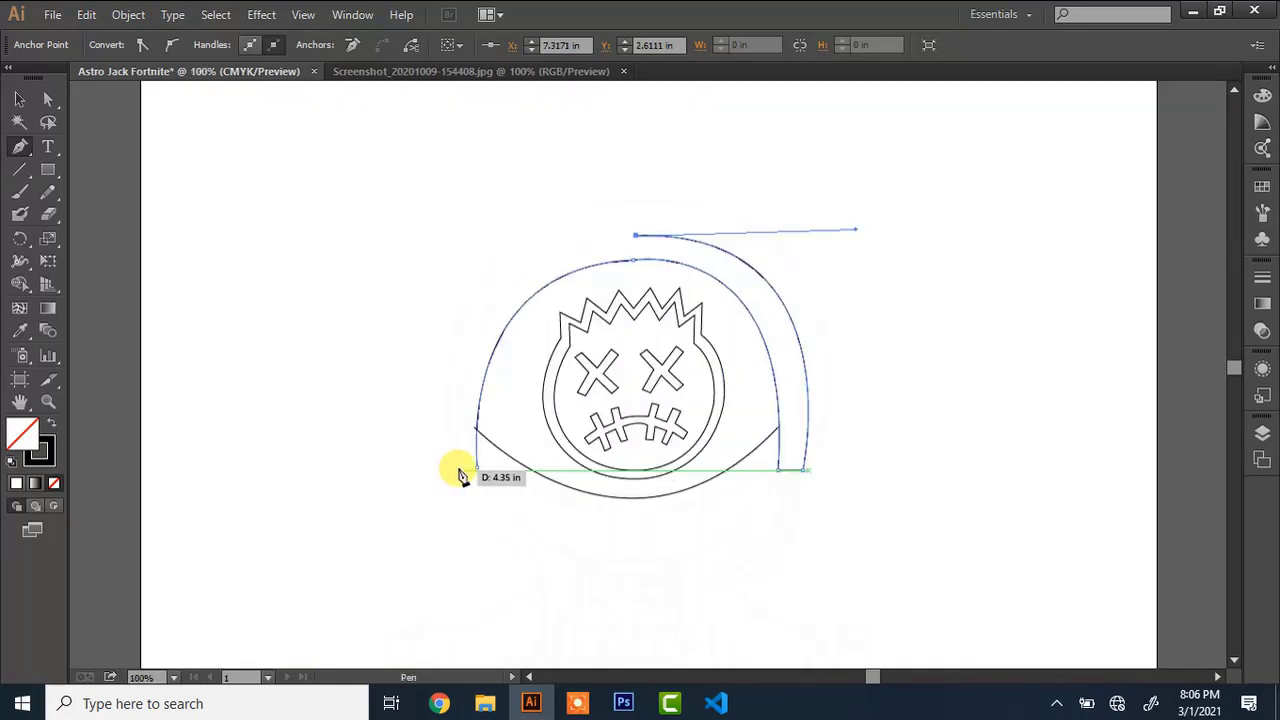
{"action": "left_click_drag", "start_coordinate": [457, 471], "coordinate": [463, 645]}
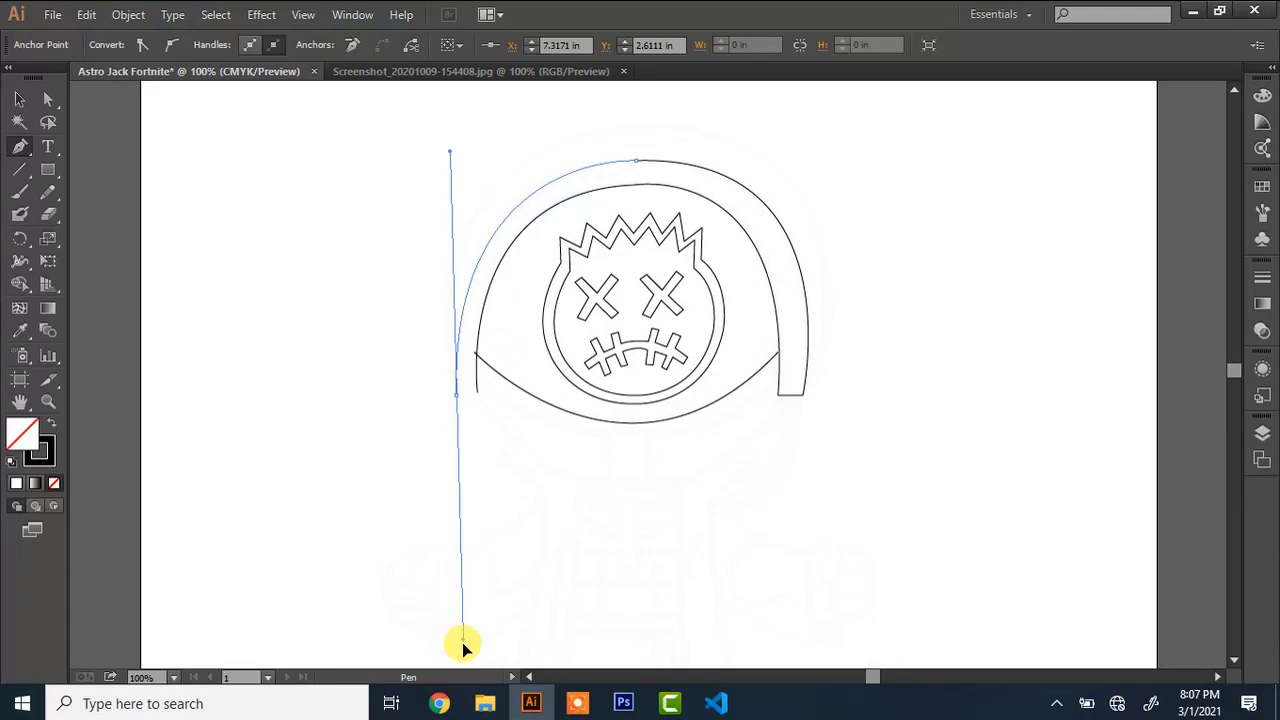
{"action": "key", "text": "ctrl+plus"}
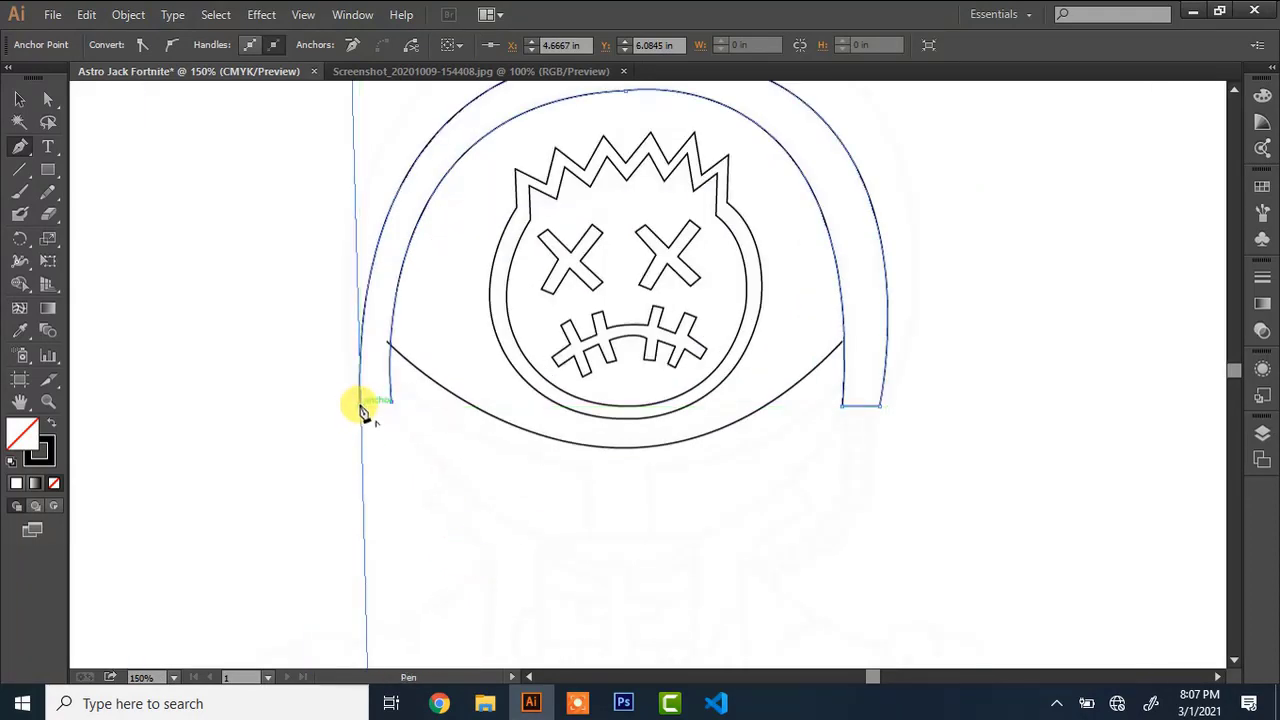
{"action": "left_click", "coordinate": [361, 405]}
{"action": "left_click", "coordinate": [391, 402]}
Align both endpoints of the wide lower arc with the inner edge of the helmet band
{"action": "key", "text": "a"}
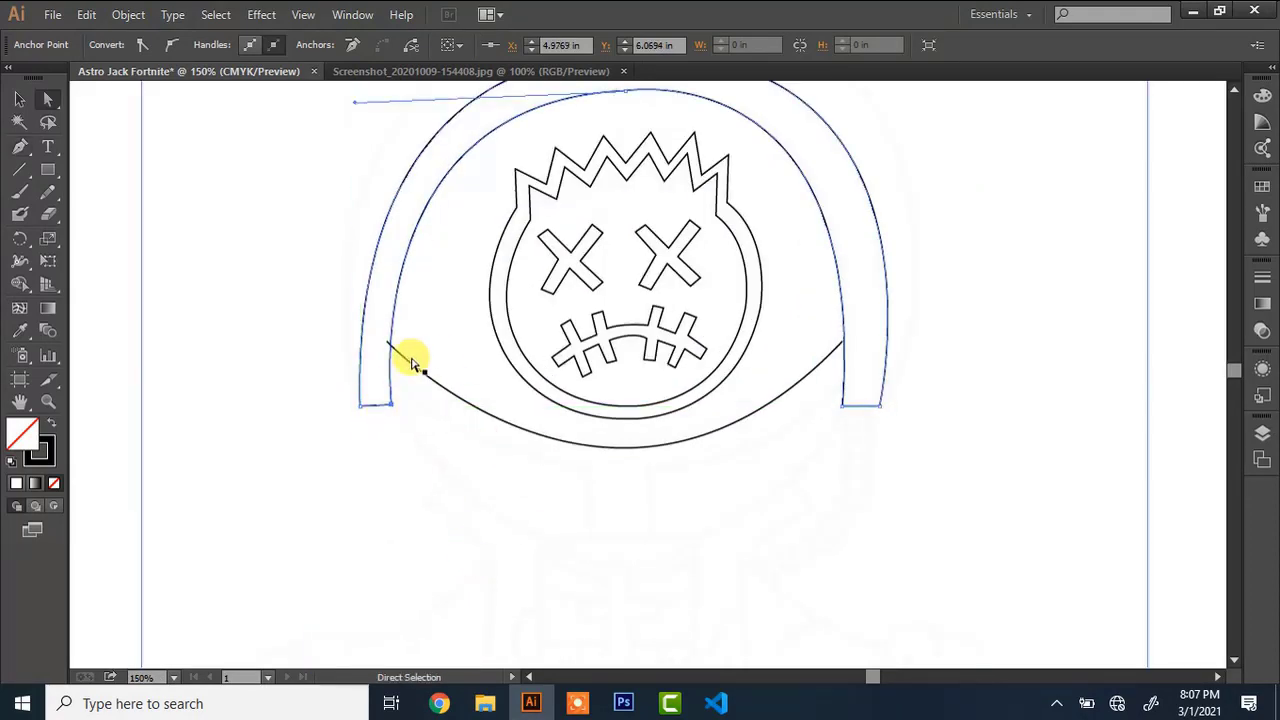
{"action": "left_click", "coordinate": [388, 343]}
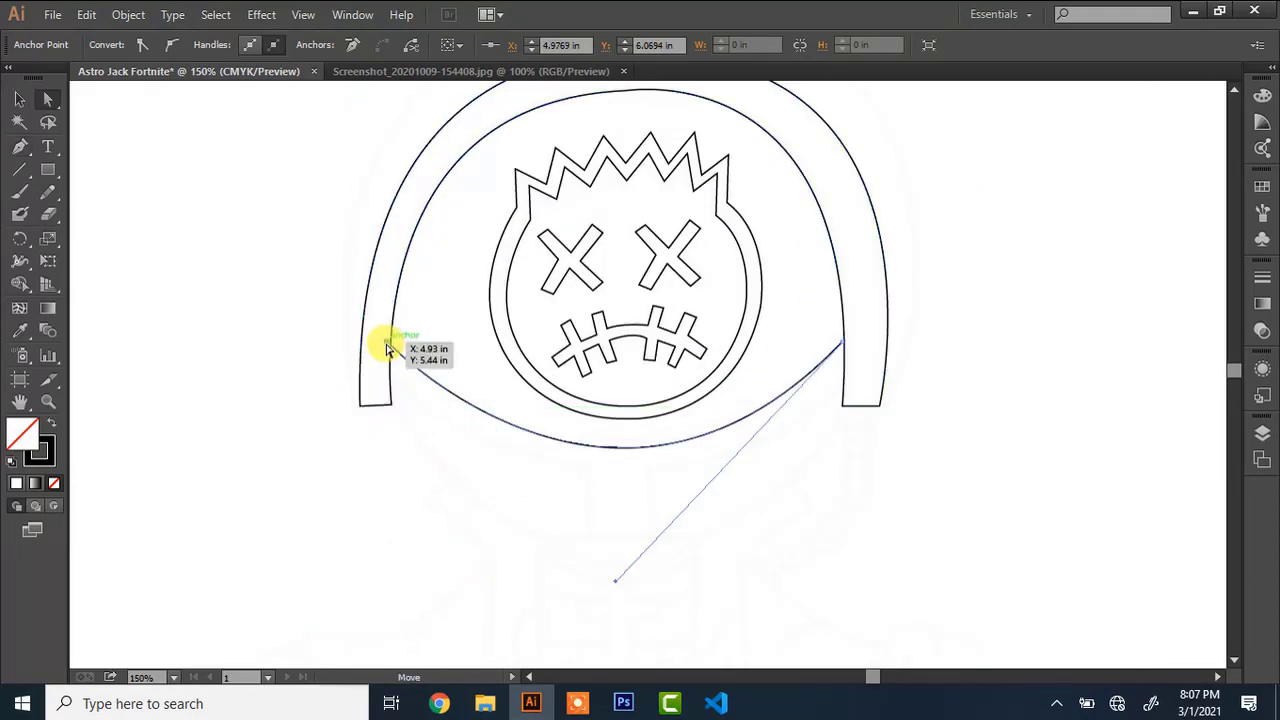
{"action": "left_click", "coordinate": [842, 342]}
Refine the helmet band's right side by nudging its lower outer corner and adjusting the top curve handle
{"action": "left_click_drag", "start_coordinate": [878, 408], "coordinate": [876, 408]}
{"action": "left_click", "coordinate": [1234, 89]}
{"action": "left_click_drag", "start_coordinate": [958, 112], "coordinate": [943, 114]}
{"action": "key", "text": "v"}
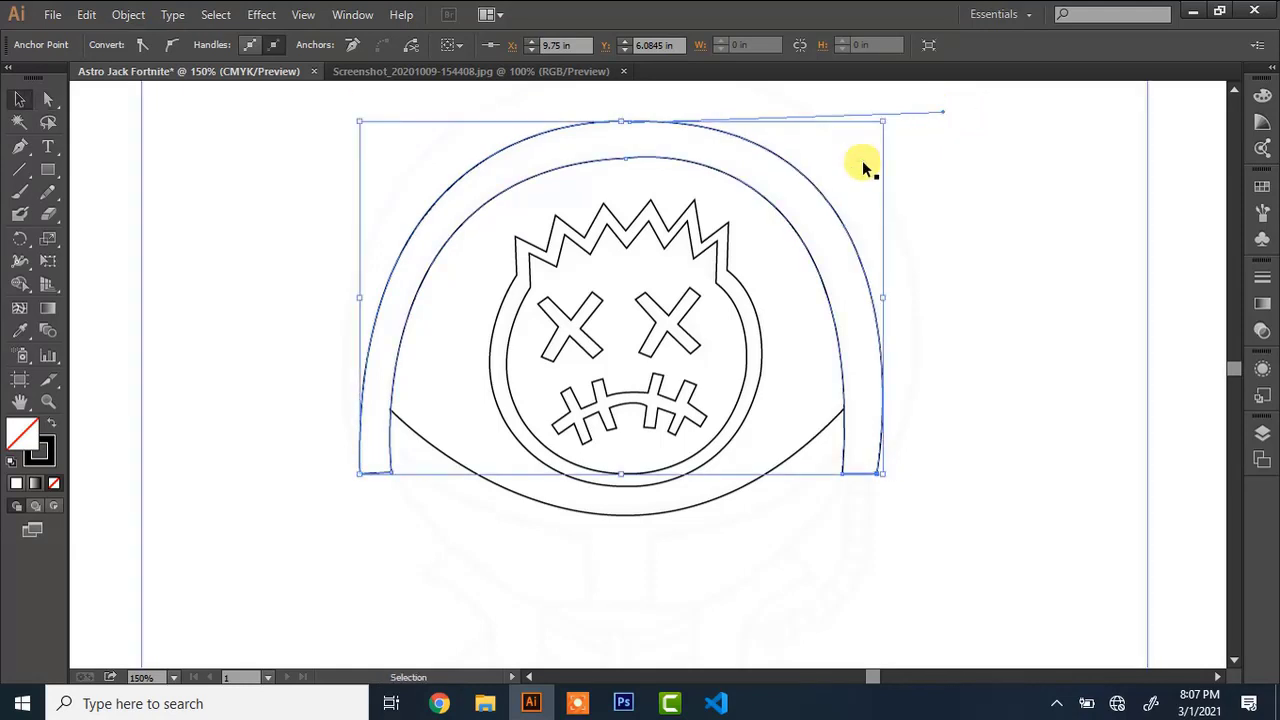
Draw the helmet's outermost arc with the Pen tool from the band's lower left corner over the top to its lower right corner
{"action": "left_click", "coordinate": [738, 285]}
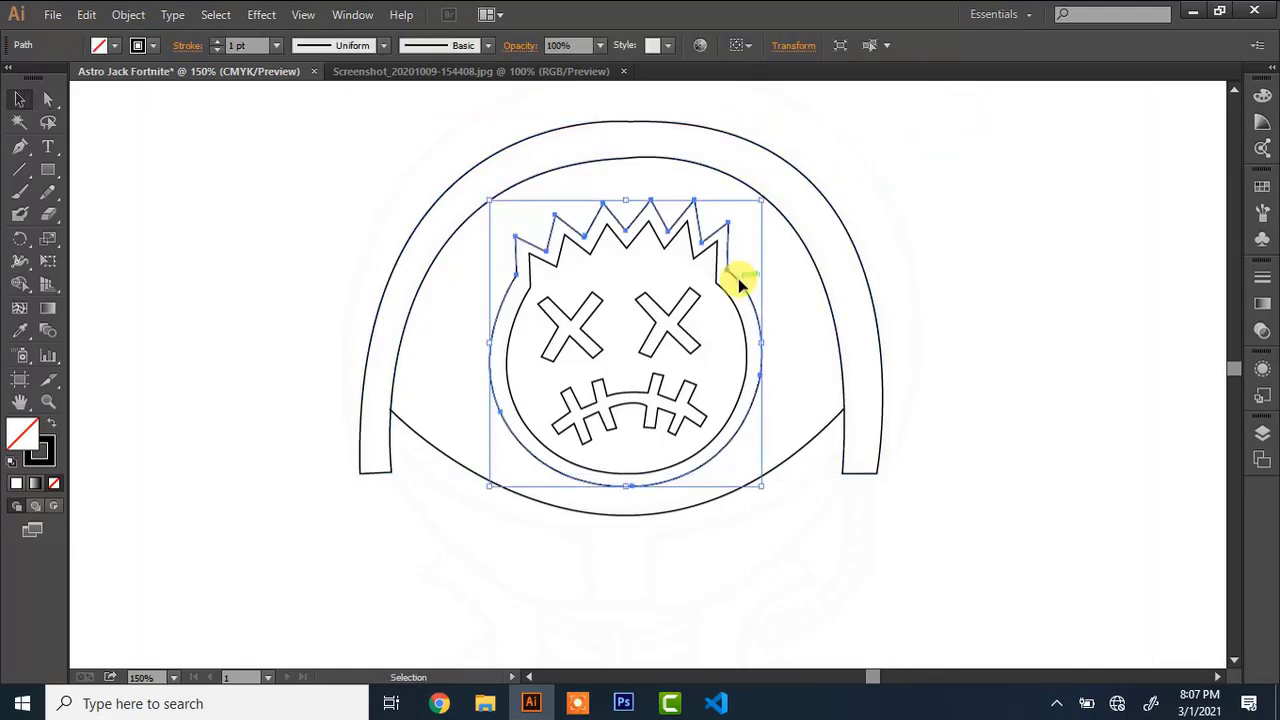
{"action": "key", "text": "p"}
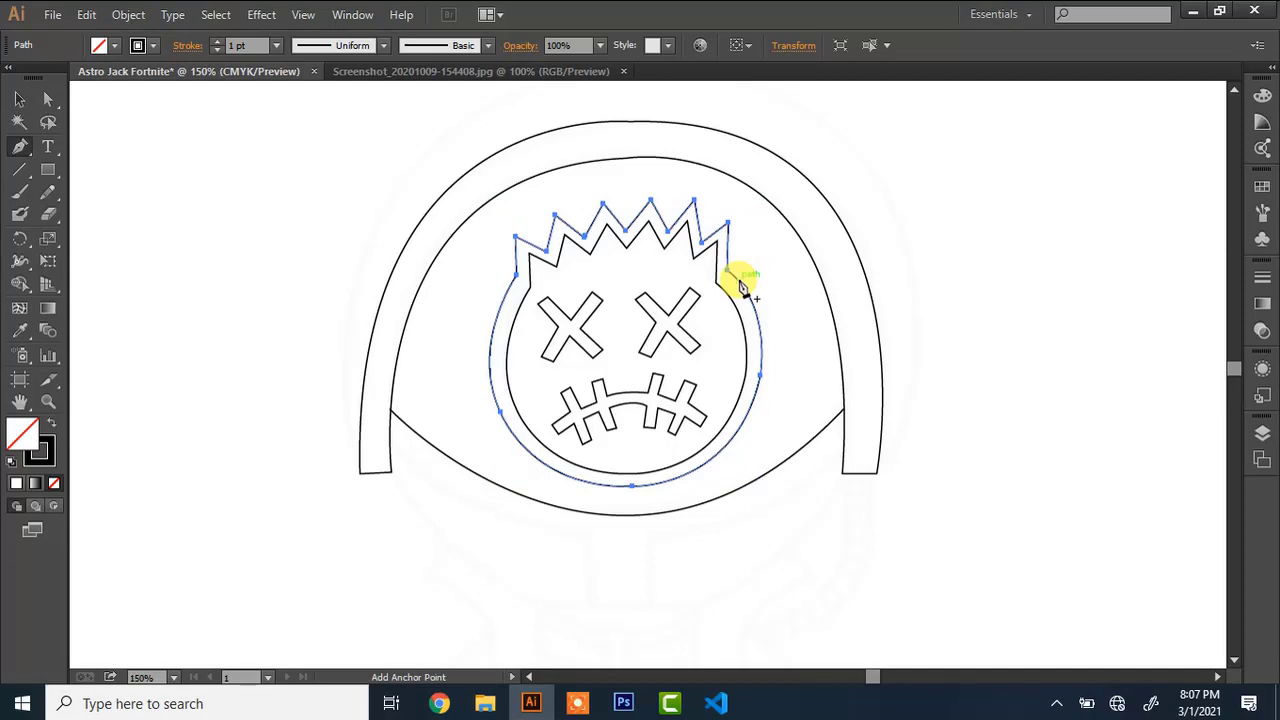
{"action": "left_click", "coordinate": [360, 472]}
{"action": "key", "text": "ctrl+minus"}
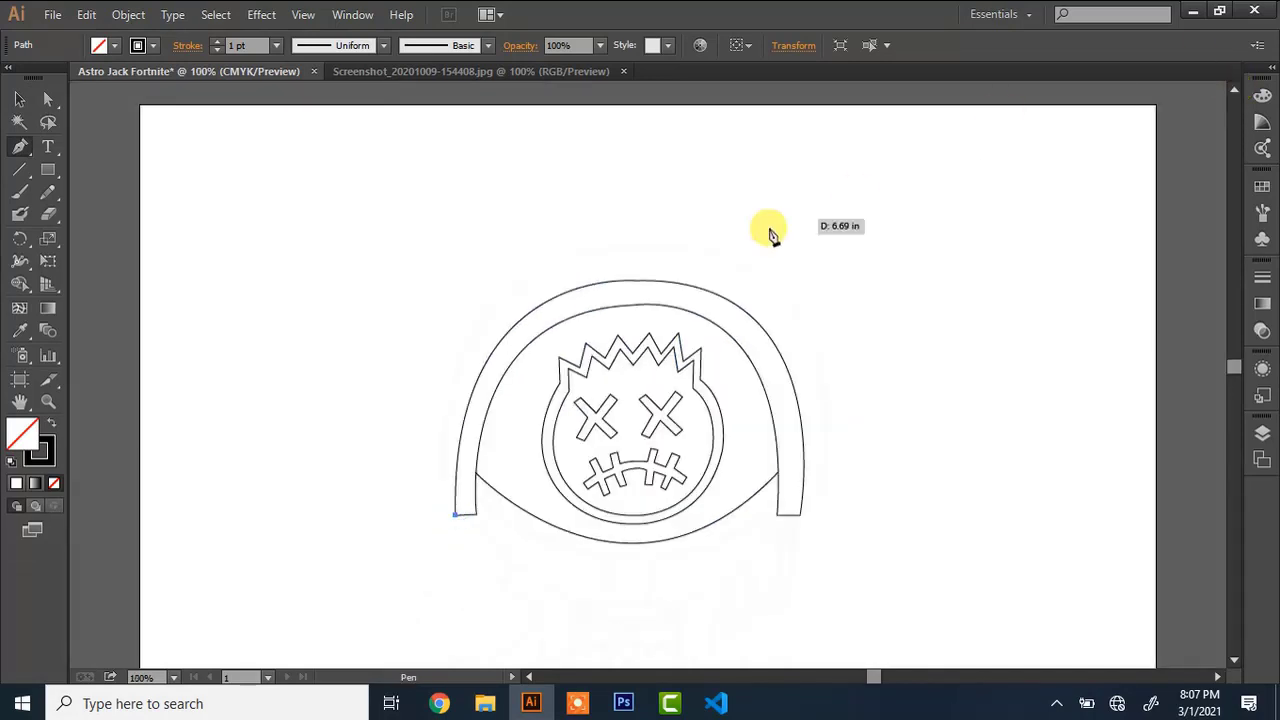
{"action": "left_click_drag", "start_coordinate": [638, 243], "coordinate": [889, 223]}
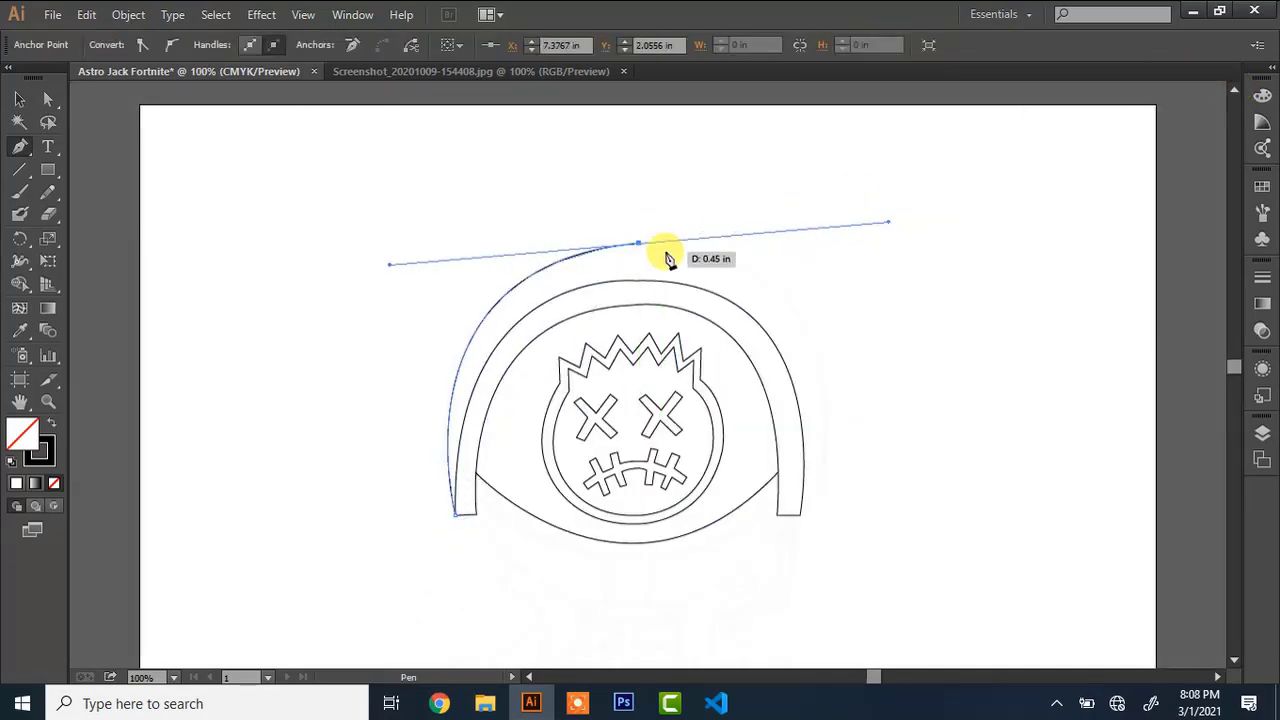
{"action": "left_click", "coordinate": [638, 243]}
{"action": "key", "text": "ctrl"}
{"action": "key", "text": "ctrl+minus"}
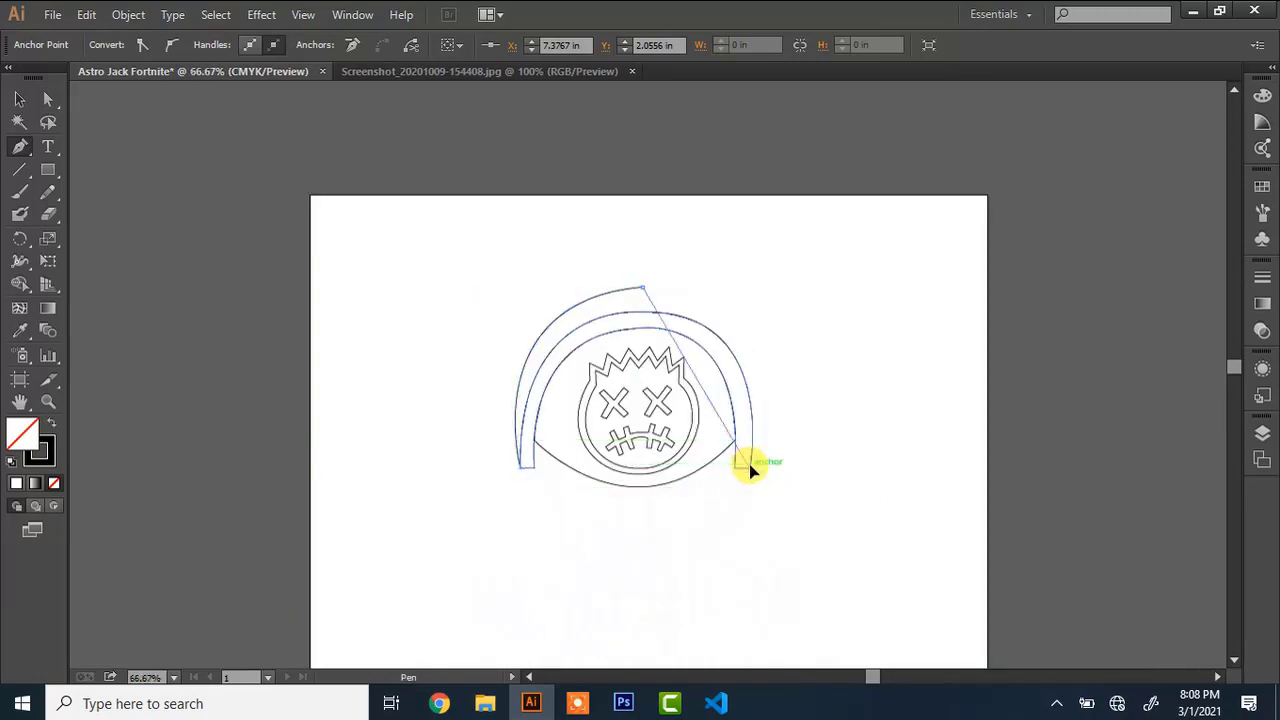
{"action": "left_click_drag", "start_coordinate": [749, 464], "coordinate": [688, 616]}
Refine the outermost helmet arc by adjusting its right curve handle and shifting its top anchor slightly left
{"action": "key", "text": "ctrl+equal"}
{"action": "key", "text": "ctrl+equal"}
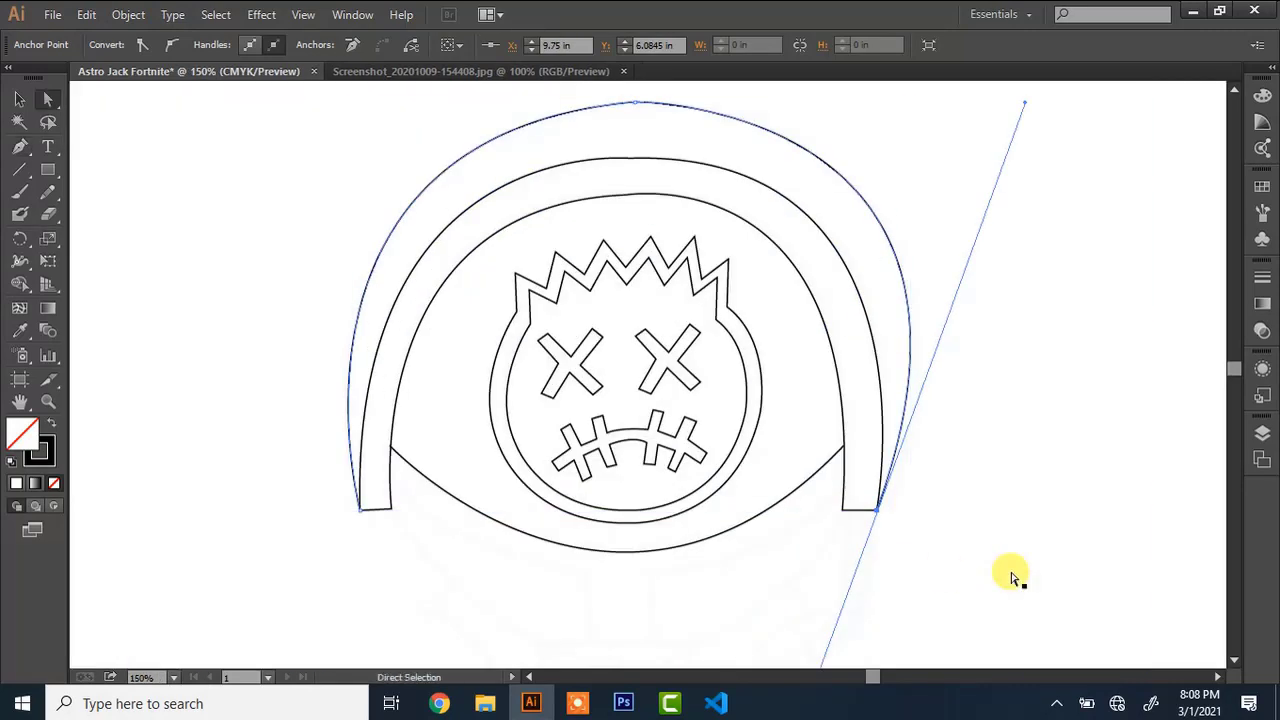
{"action": "left_click", "coordinate": [635, 105], "text": "ctrl"}
{"action": "mouse_move", "coordinate": [1023, 100]}
{"action": "left_mouse_down"}
{"action": "mouse_move", "coordinate": [1046, 106]}
{"action": "mouse_move", "coordinate": [1026, 125]}
{"action": "left_mouse_up"}
{"action": "key", "text": "ctrl+z"}
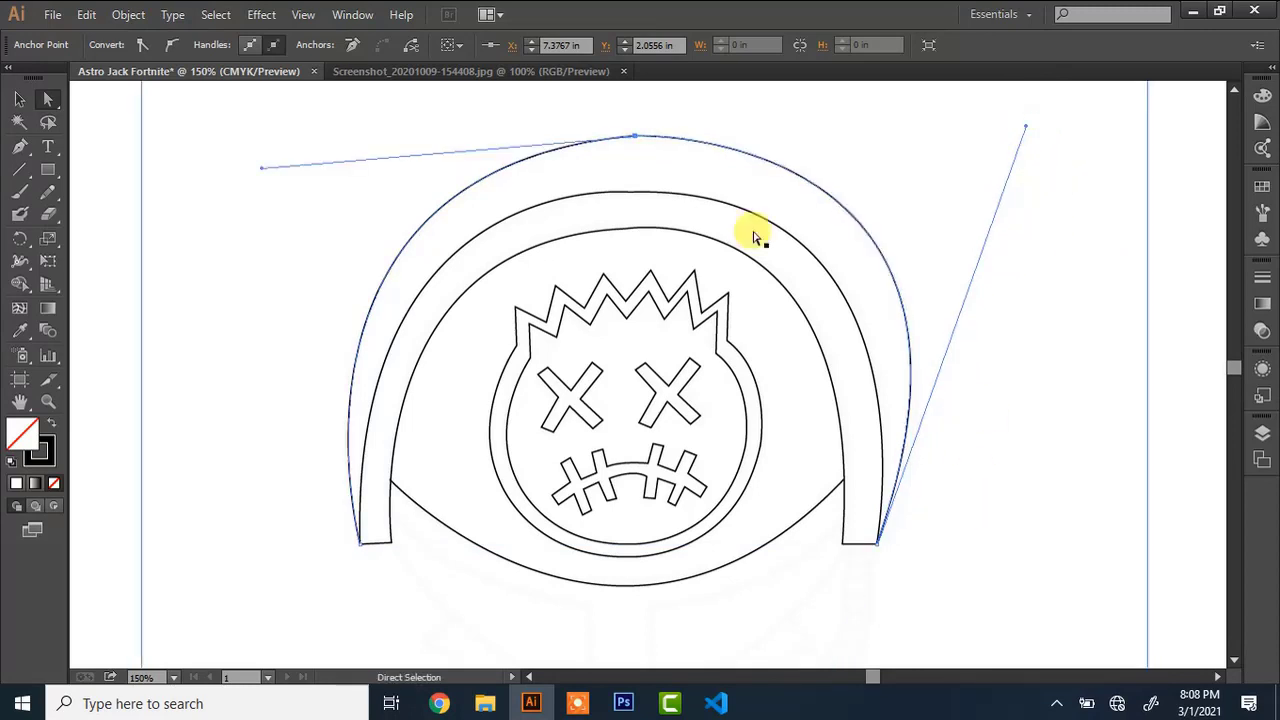
{"action": "left_click_drag", "start_coordinate": [638, 135], "coordinate": [629, 135]}
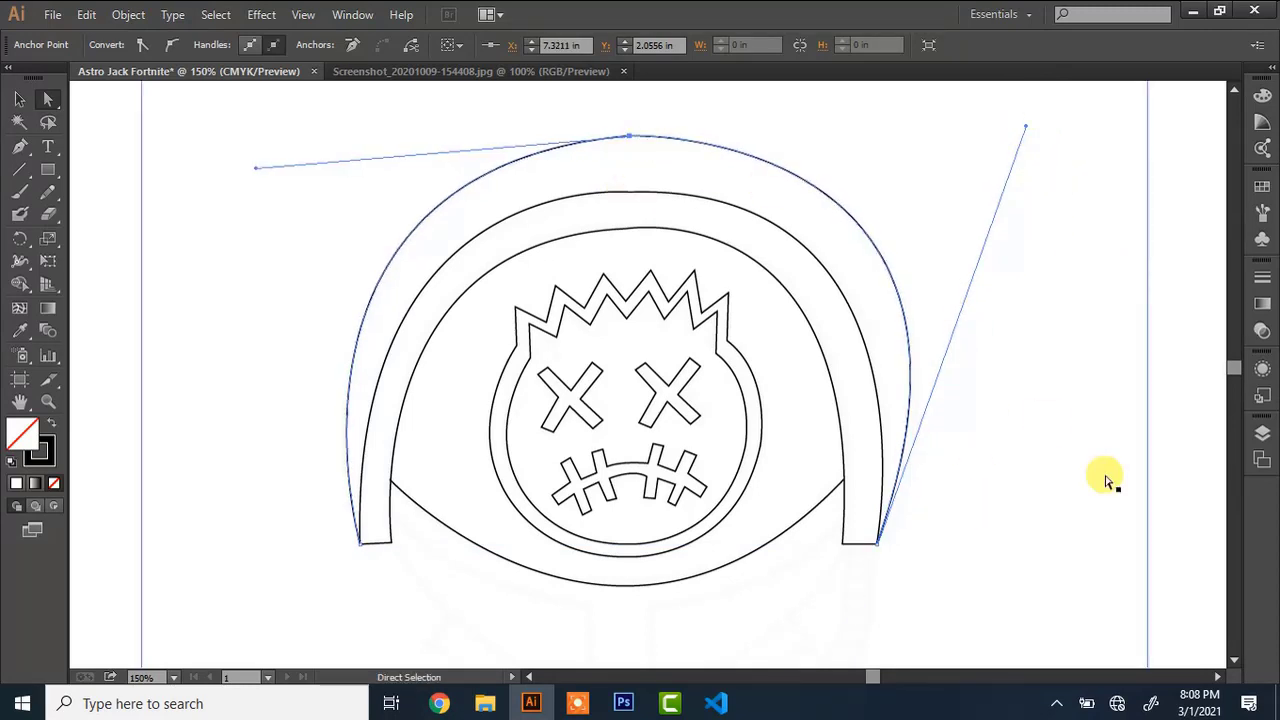
Trace the lower helmet line from the band's left inner edge in a curve towards the centre, ending with a straight vertical segment downward
{"action": "scroll", "coordinate": [1234, 660], "scroll_direction": "down", "scroll_amount": 3}
{"action": "key", "text": "ctrl+equal"}
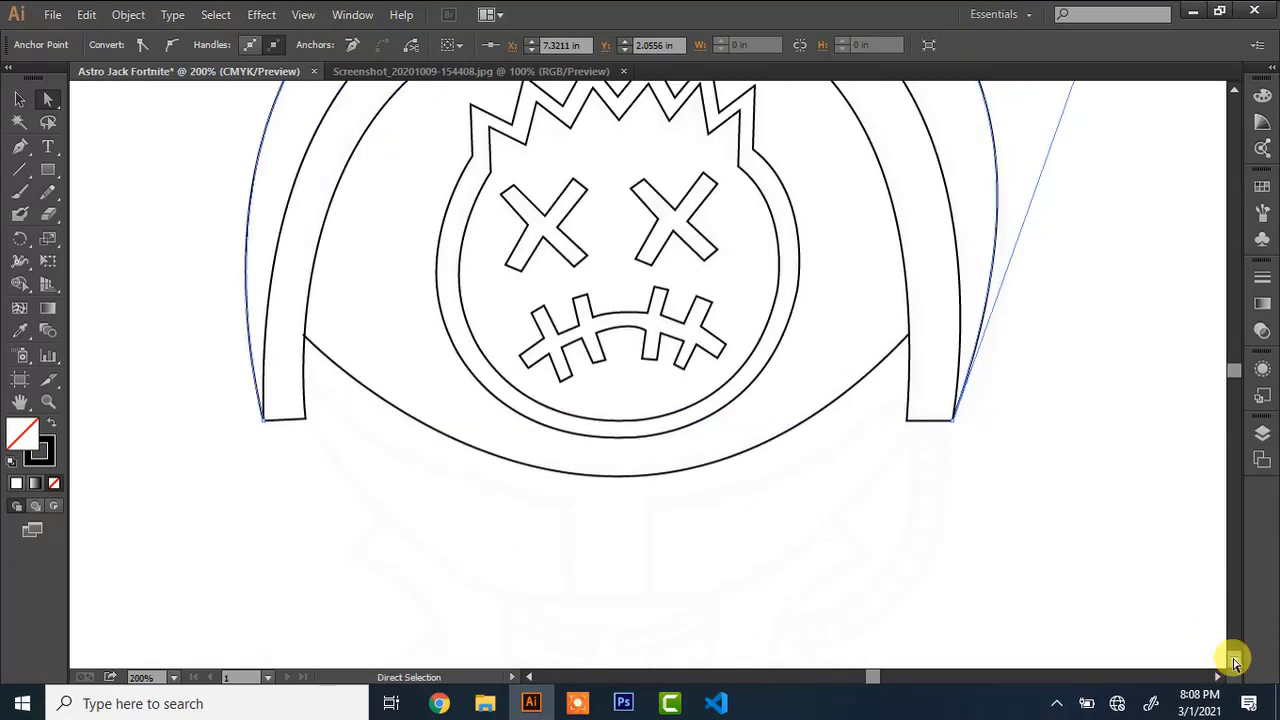
{"action": "key", "text": "p"}
{"action": "left_click", "coordinate": [302, 371]}
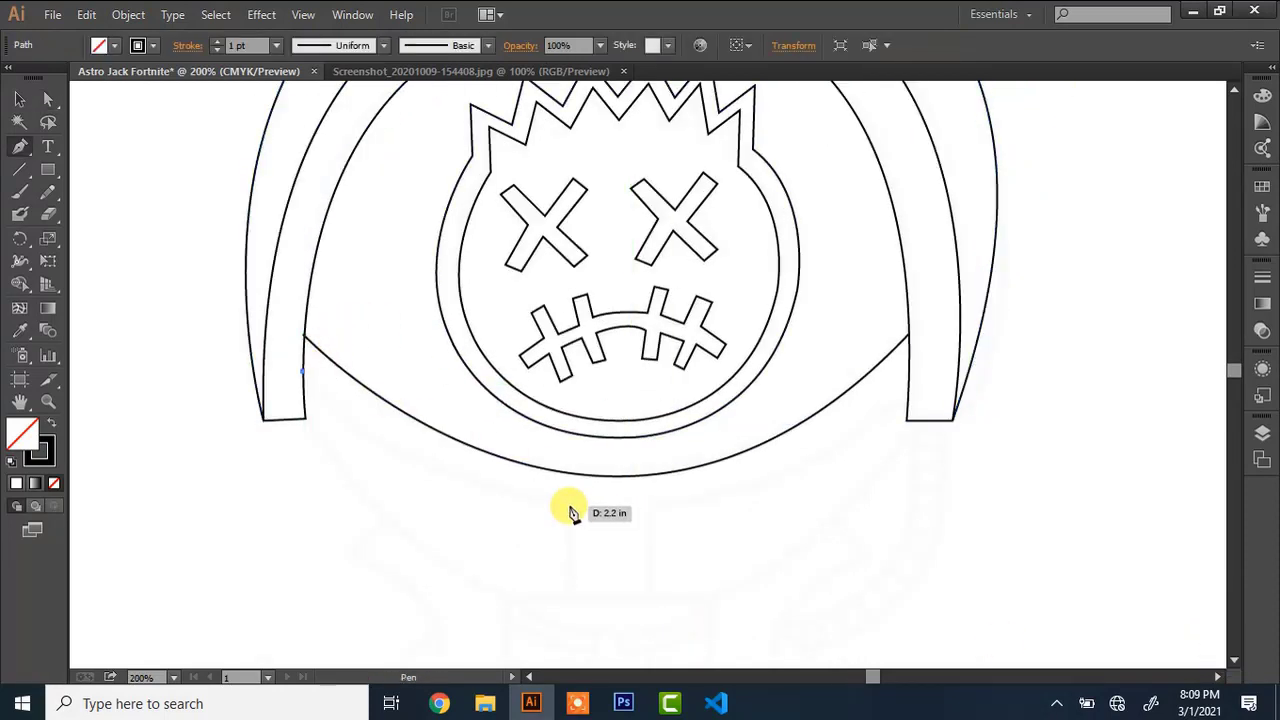
{"action": "left_click_drag", "start_coordinate": [568, 507], "coordinate": [742, 523]}
{"action": "left_click", "coordinate": [569, 597]}
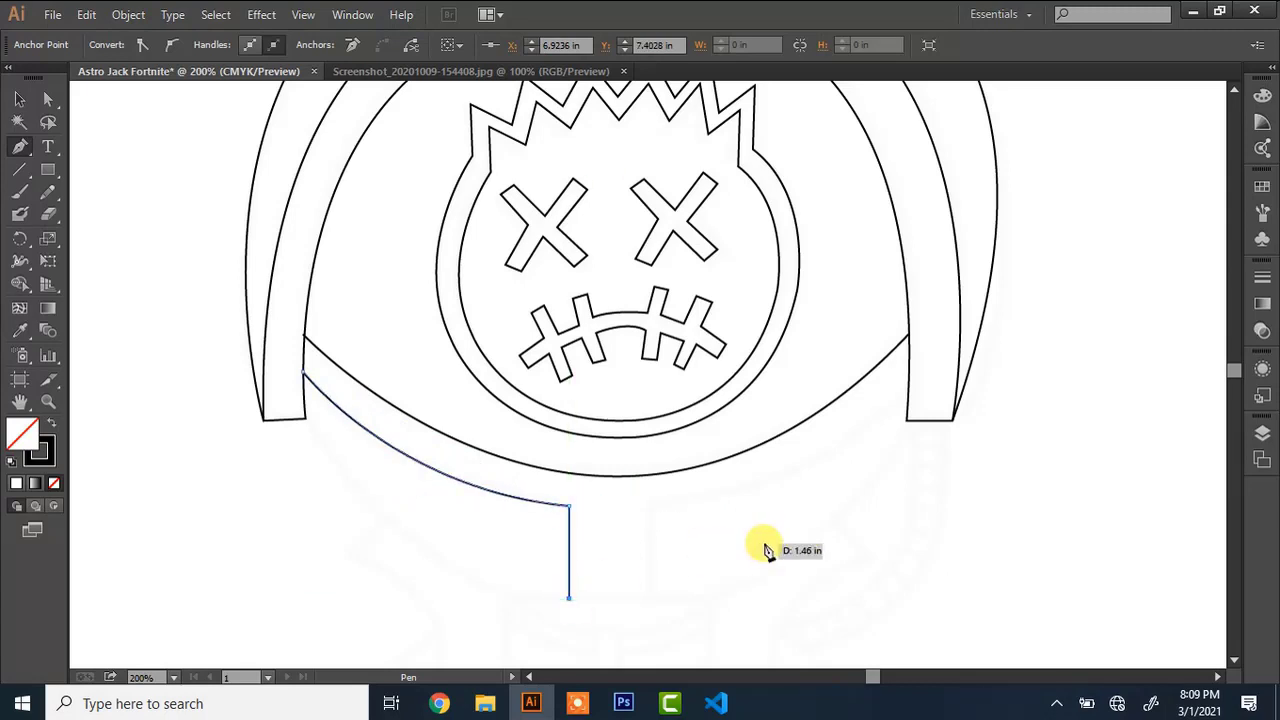
Duplicate the left lower helmet line with its vertical segment and reflect the copy across the vertical axis
{"action": "key", "text": "v"}
{"action": "left_click", "coordinate": [731, 458]}
{"action": "left_click", "coordinate": [568, 513]}
{"action": "key", "text": "ctrl+c"}
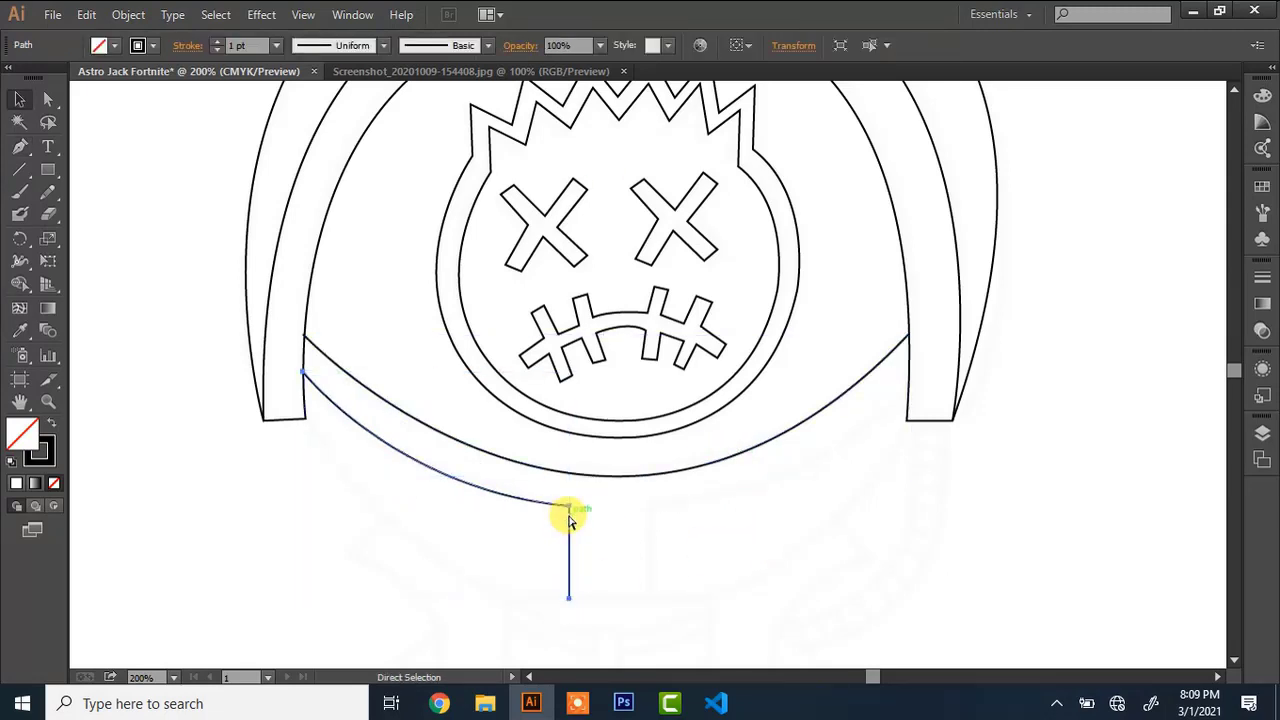
{"action": "key", "text": "ctrl+v"}
{"action": "right_click", "coordinate": [713, 389]}
{"action": "mouse_move", "coordinate": [895, 333]}
{"action": "left_click", "coordinate": [1000, 403]}
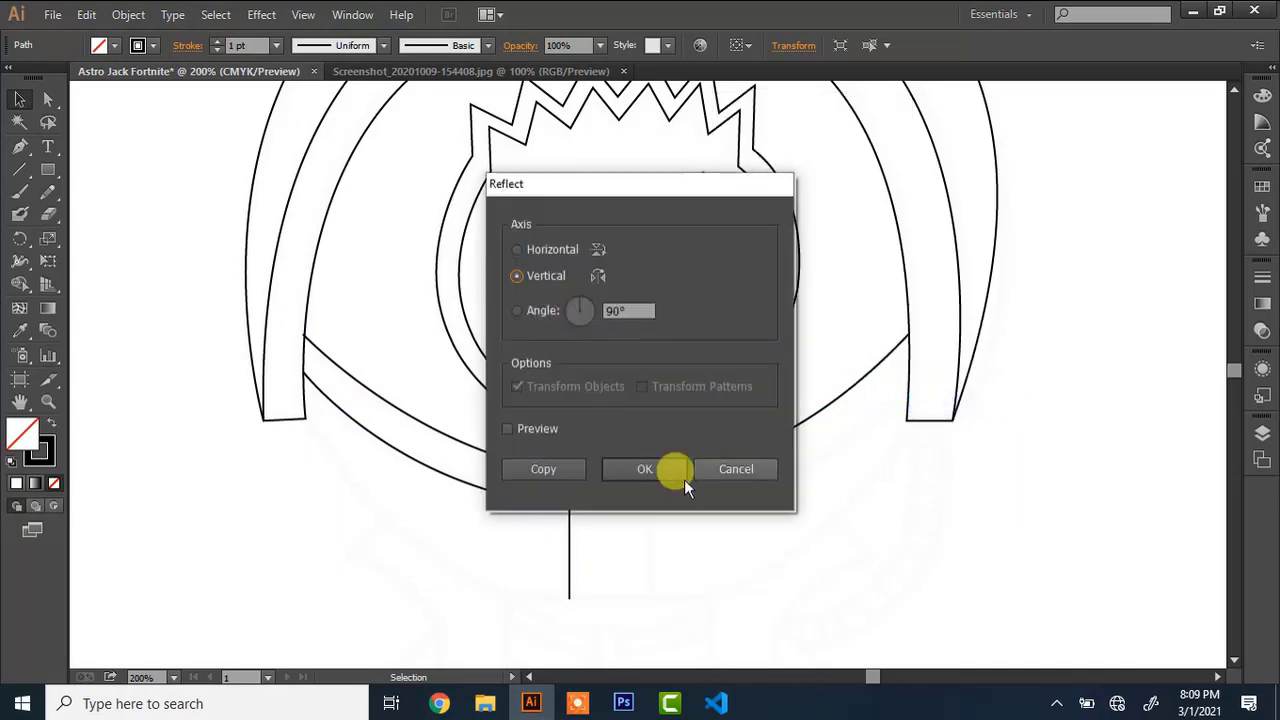
{"action": "left_click", "coordinate": [668, 470]}
Position the mirrored helmet line on the right side, level with the left line and with its end at the band's inner edge
{"action": "left_click_drag", "start_coordinate": [645, 387], "coordinate": [746, 489]}
{"action": "key", "text": "Right"}
{"action": "key", "text": "Left"}
{"action": "key", "text": "Down"}
{"action": "key", "text": "Down"}
{"action": "key", "text": "Right"}
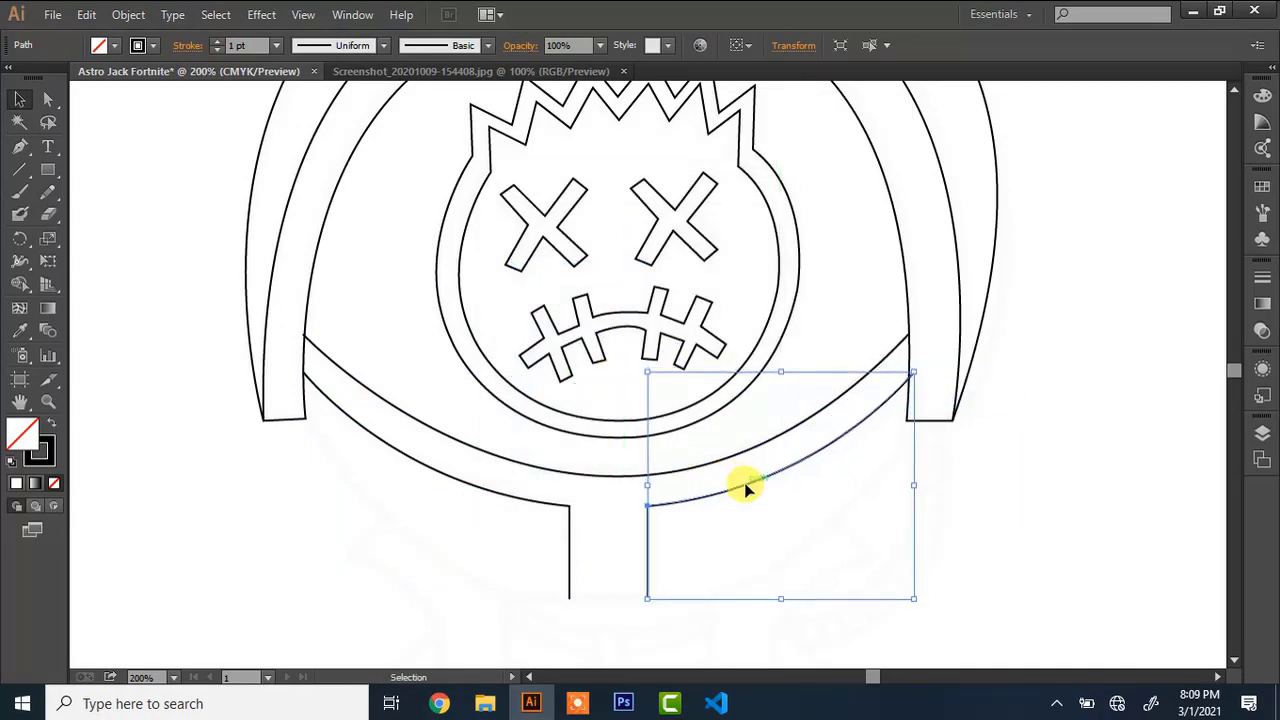
{"action": "key", "text": "Up"}
Shift the mirrored line's upper right anchor onto the helmet band's inner edge
{"action": "left_click", "coordinate": [622, 476]}
{"action": "key", "text": "a"}
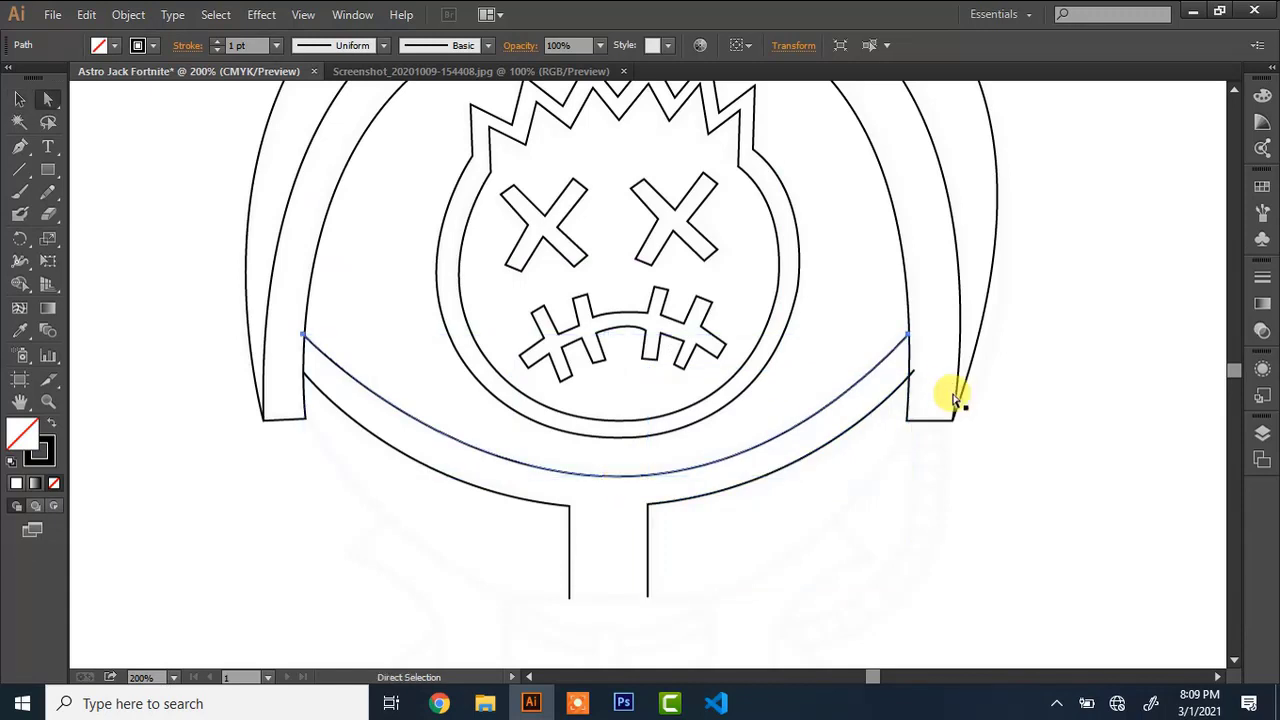
{"action": "left_click", "coordinate": [914, 374]}
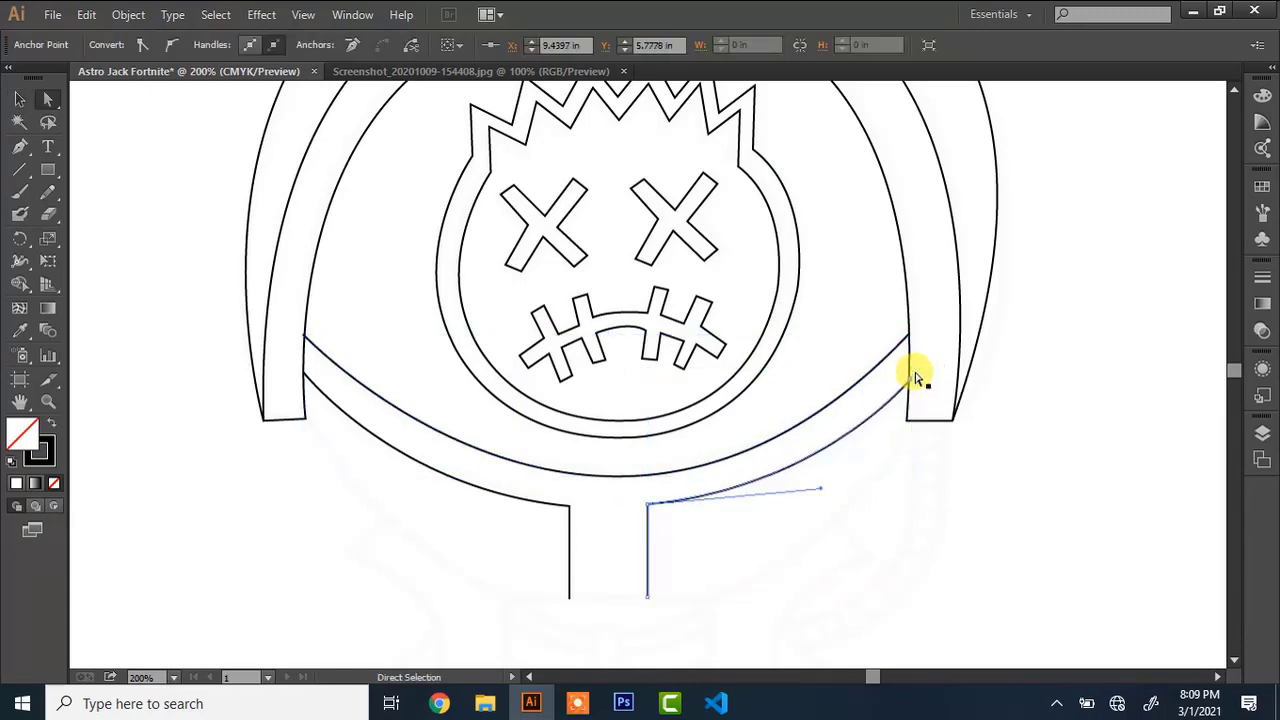
Trace the helmet's bottom edge as two Pen curves from the band's inner lower corners towards the centre, leaving a small gap
{"action": "left_click", "coordinate": [1234, 660]}
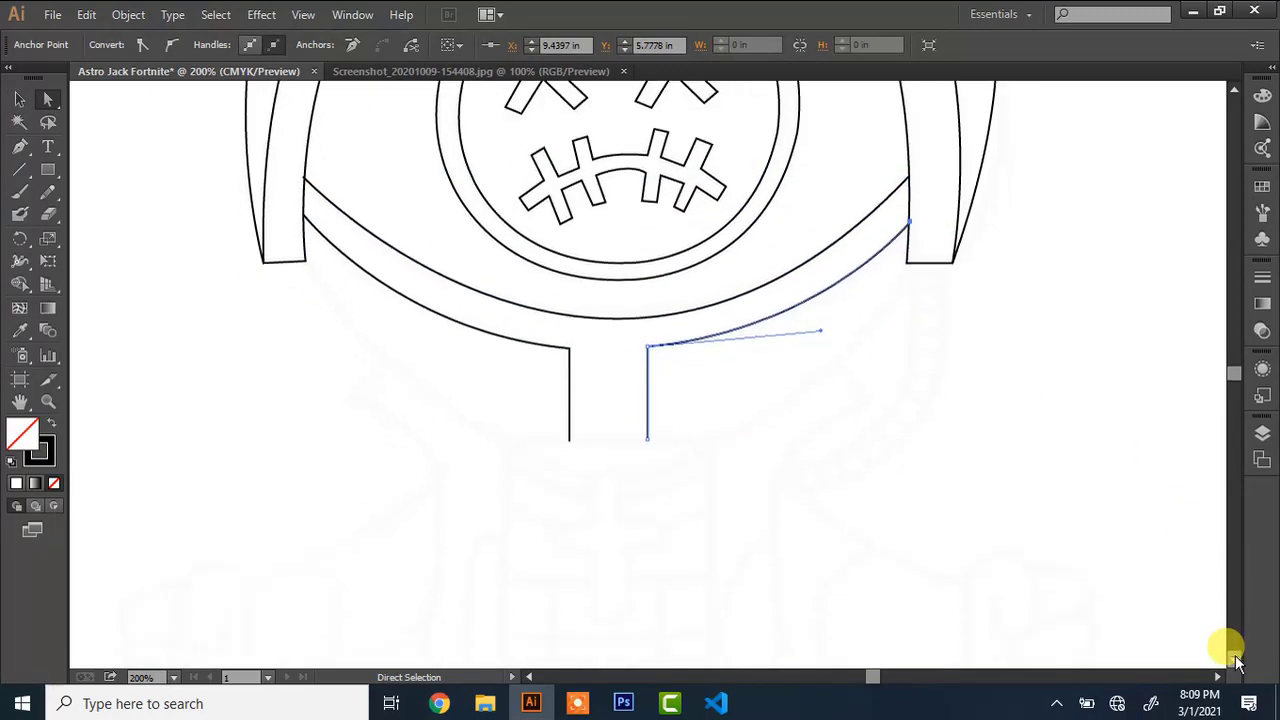
{"action": "left_click", "coordinate": [1236, 660]}
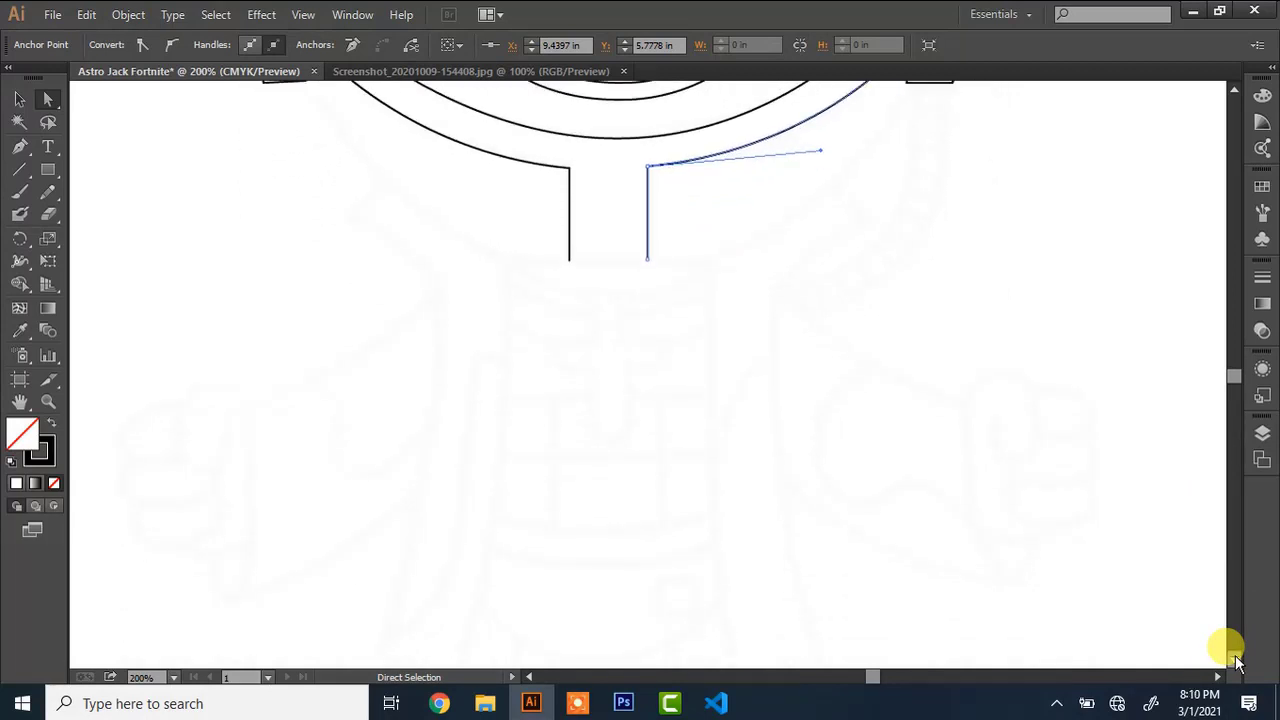
{"action": "left_click", "coordinate": [1234, 88]}
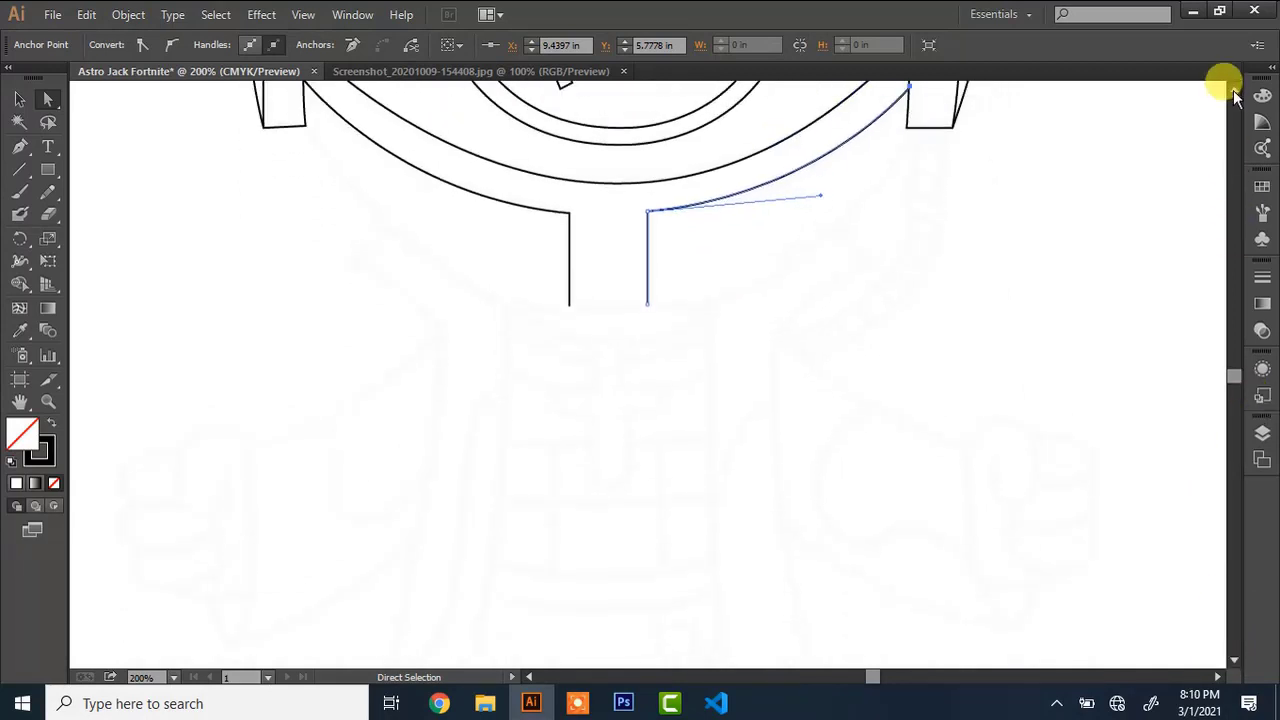
{"action": "key", "text": "p"}
{"action": "left_click", "coordinate": [308, 218]}
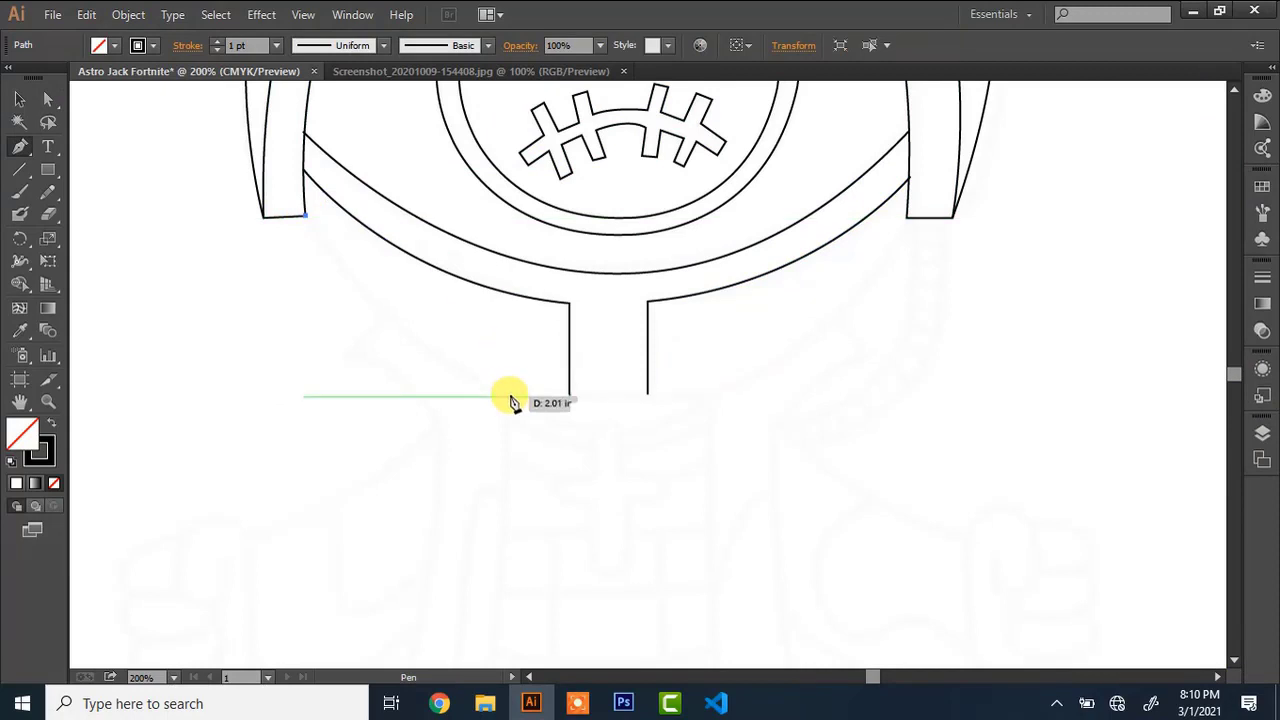
{"action": "left_click_drag", "start_coordinate": [593, 435], "coordinate": [766, 493]}
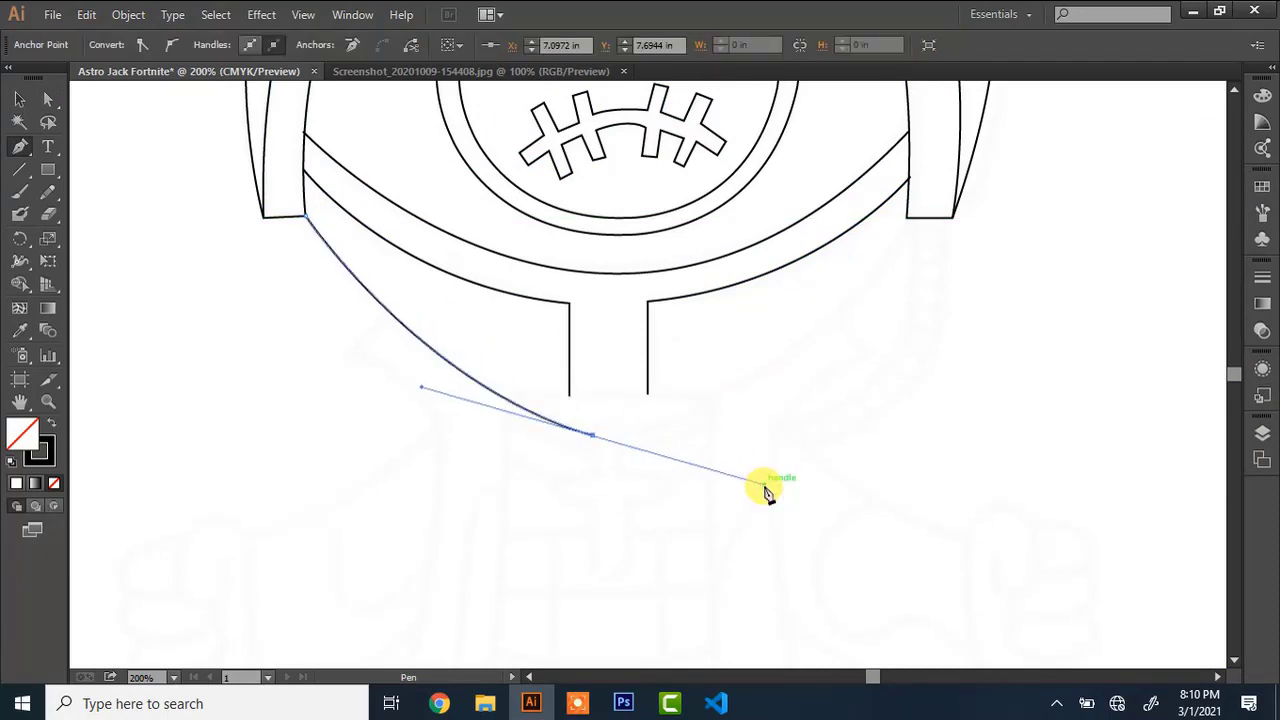
{"action": "left_click", "coordinate": [907, 216]}
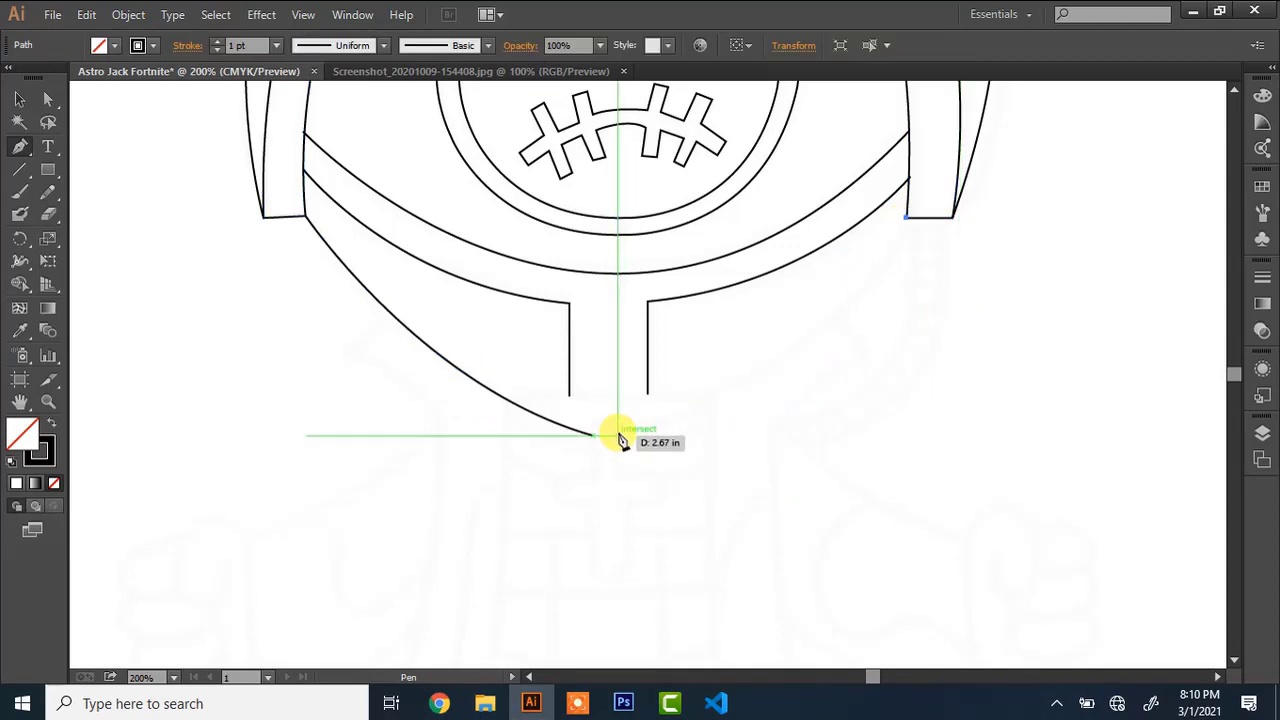
{"action": "left_click_drag", "start_coordinate": [618, 436], "coordinate": [427, 466]}
Try to trace a straight neck line across the helmet's bottom and continue it down the torso's right side with the Pen tool
{"action": "left_click", "coordinate": [506, 398], "text": "ctrl"}
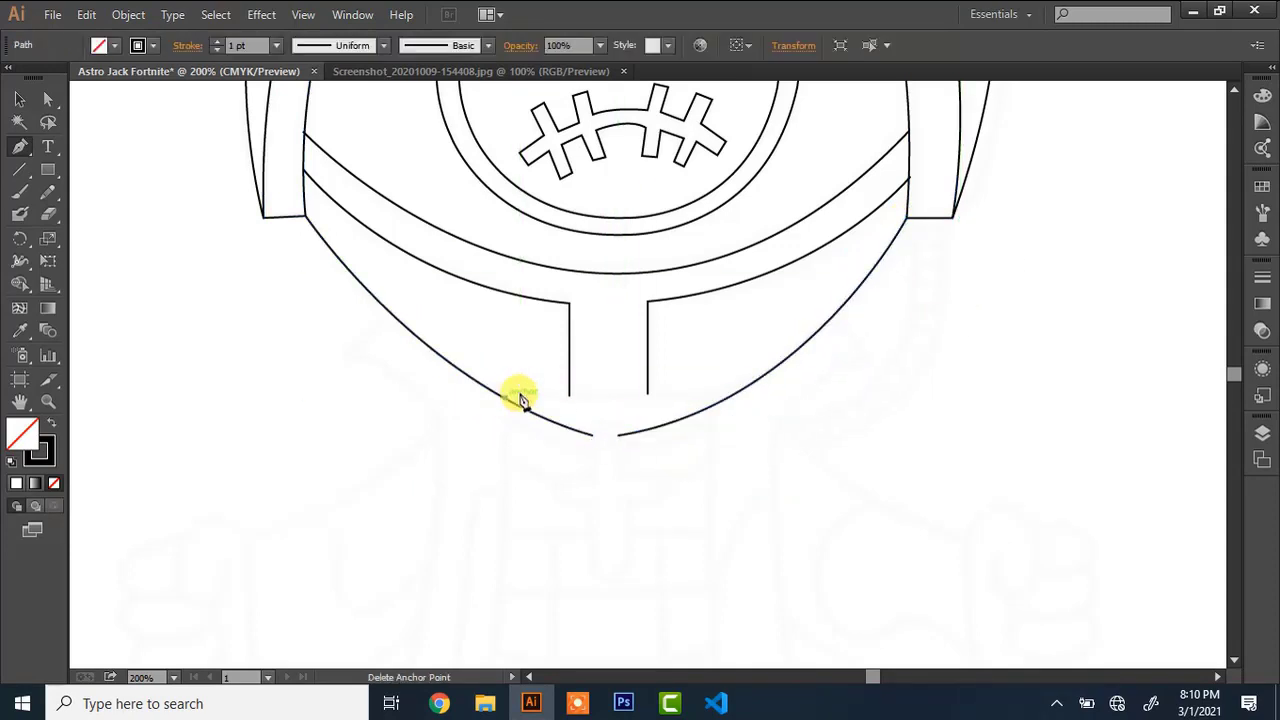
{"action": "left_click", "coordinate": [712, 400]}
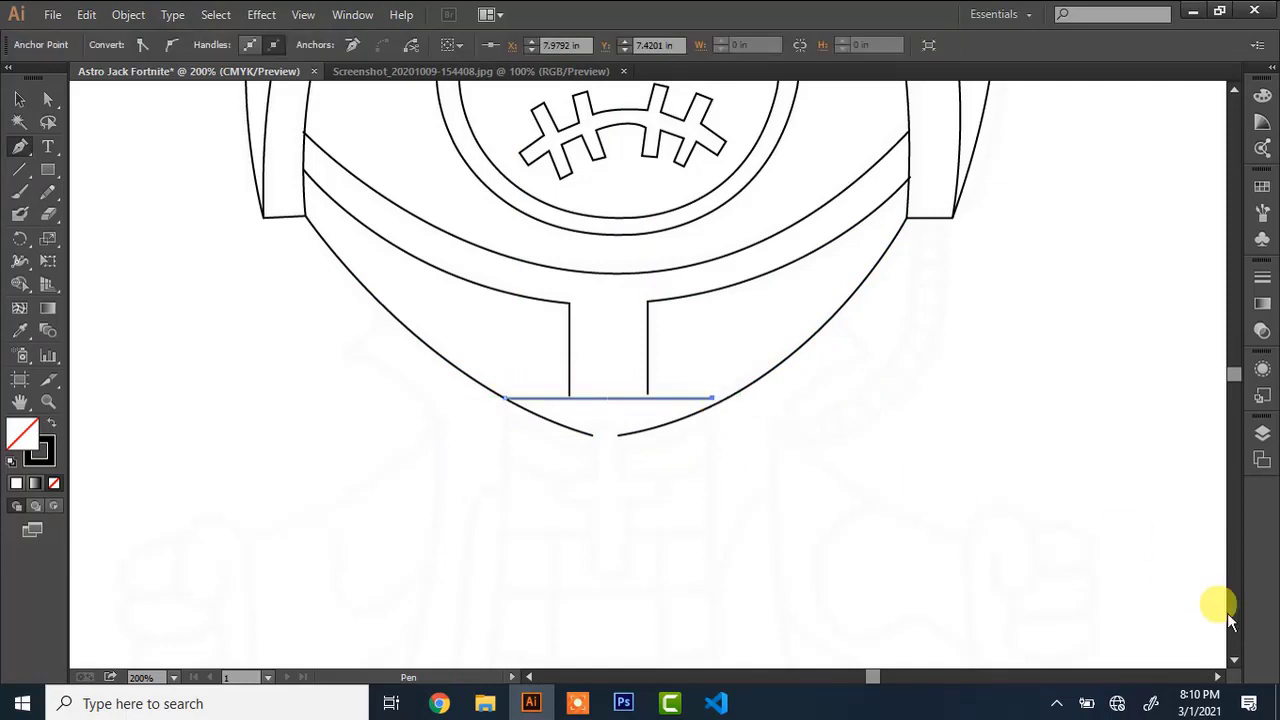
{"action": "scroll", "coordinate": [1223, 646], "scroll_direction": "down", "scroll_amount": 5}
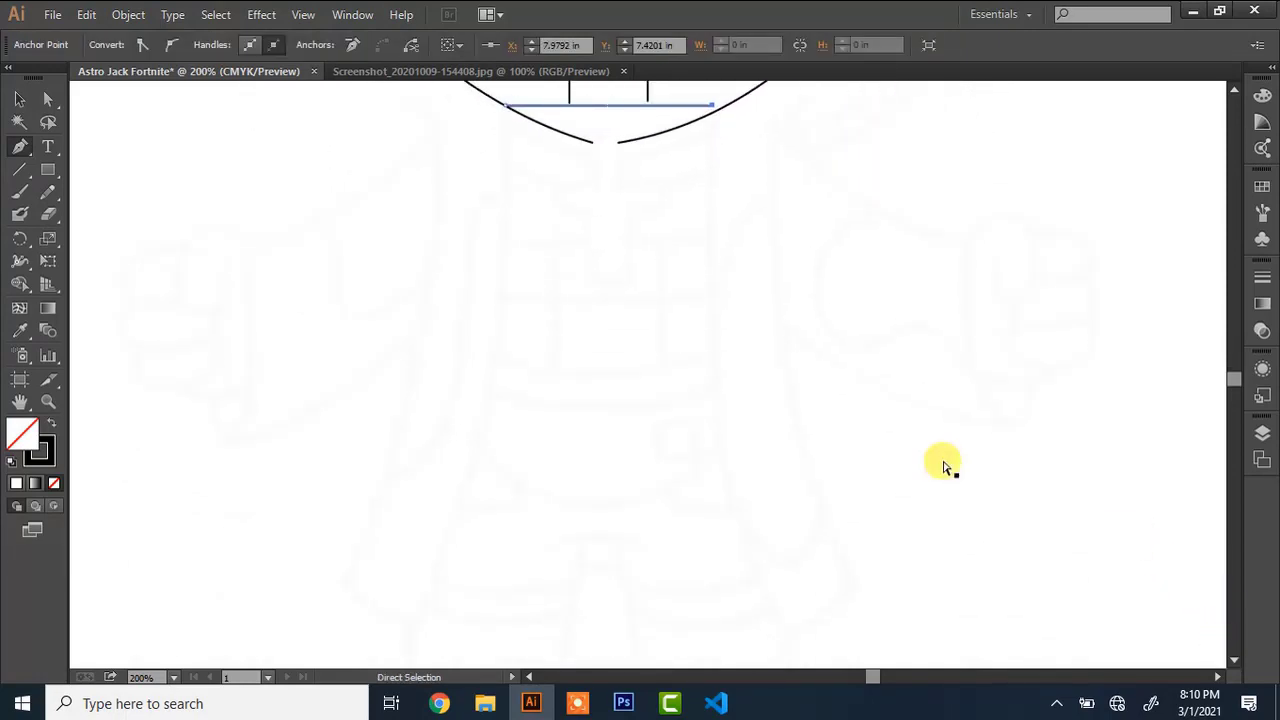
{"action": "key", "text": "ctrl+minus"}
{"action": "key", "text": "ctrl+minus"}
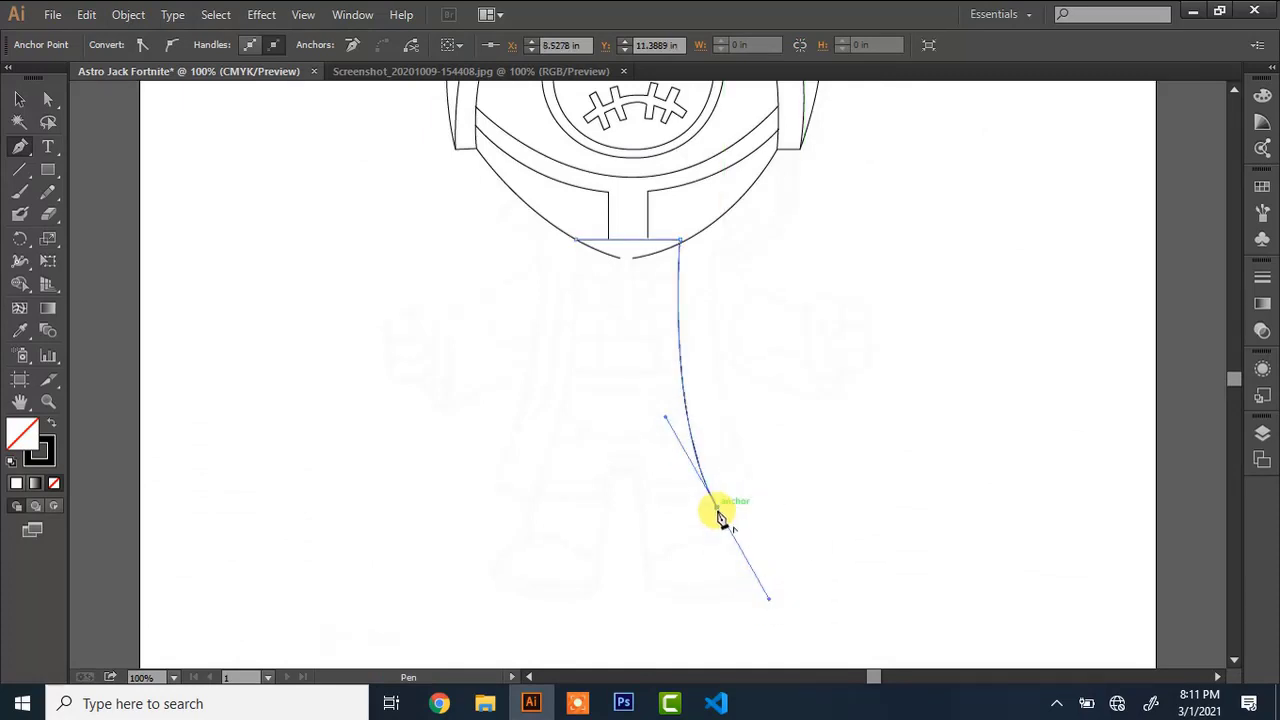
{"action": "left_click", "coordinate": [716, 507]}
{"action": "left_click", "coordinate": [713, 541]}
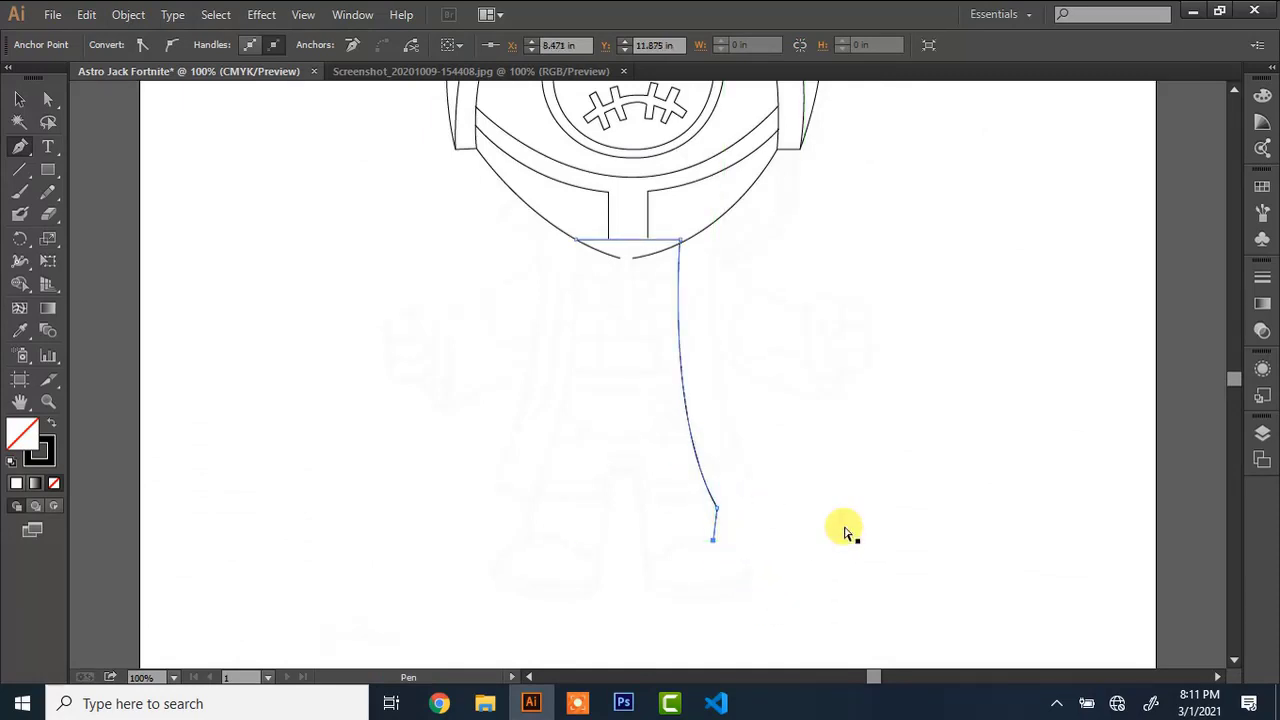
{"action": "key", "text": "ctrl+plus"}
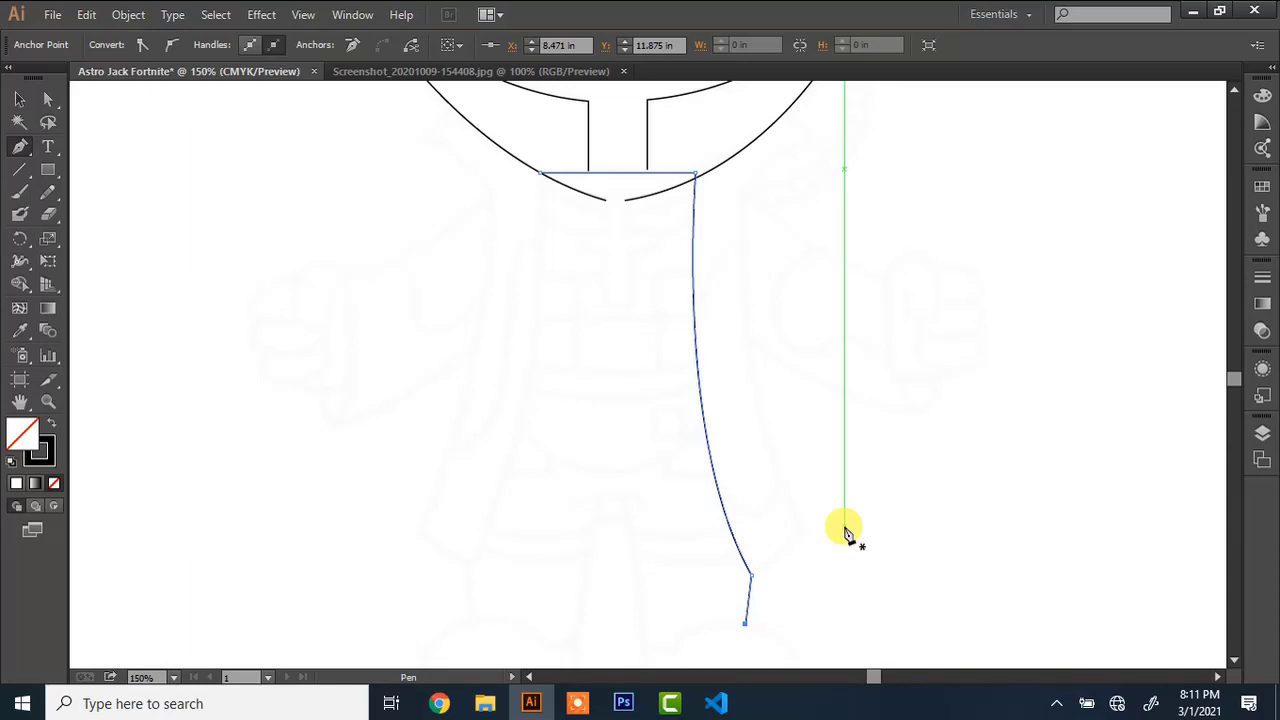
Undo the neck line and the torso side segments
{"action": "key", "text": "ctrl+z"}
{"action": "key", "text": "ctrl+z"}
{"action": "key", "text": "ctrl+z"}
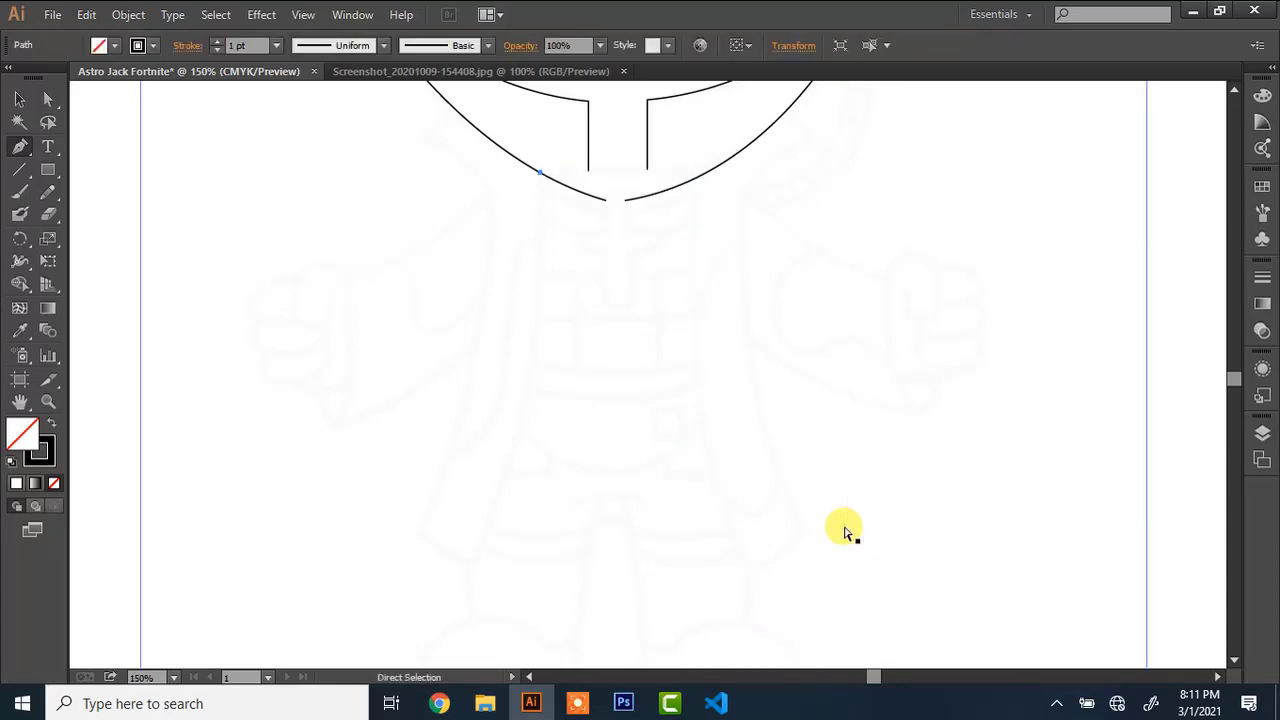
Trace the left coat panel with the Pen tool from the helmet's bottom edge around the collar, down to the hem and back up to the helmet
{"action": "left_click_drag", "start_coordinate": [453, 108], "coordinate": [433, 146]}
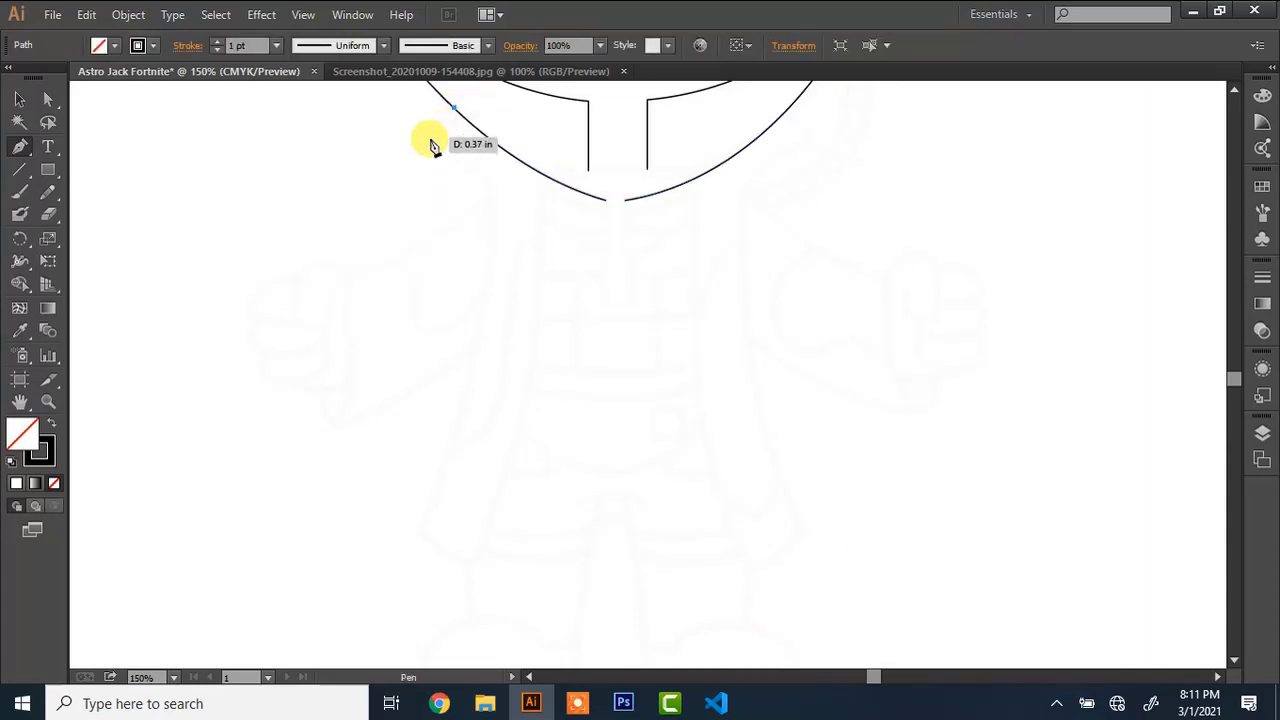
{"action": "left_click", "coordinate": [425, 141]}
{"action": "left_click_drag", "start_coordinate": [488, 243], "coordinate": [474, 344]}
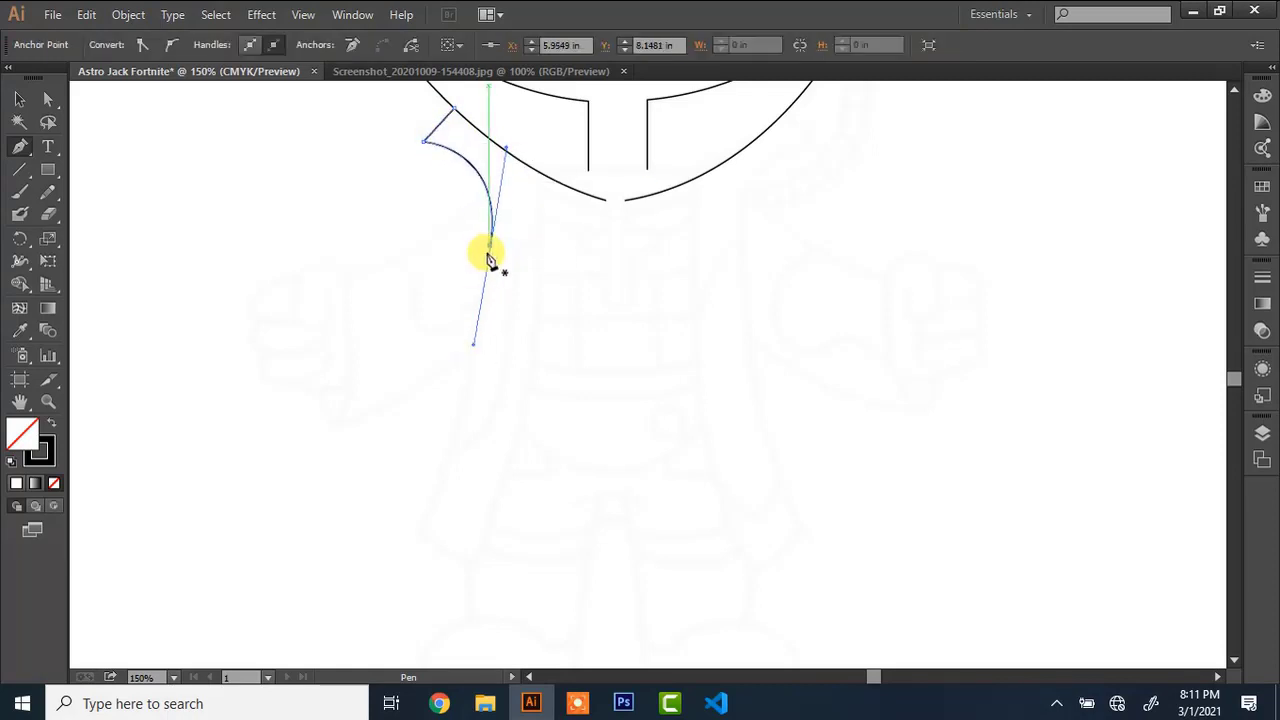
{"action": "left_click_drag", "start_coordinate": [420, 532], "coordinate": [373, 617]}
{"action": "left_click", "coordinate": [419, 533]}
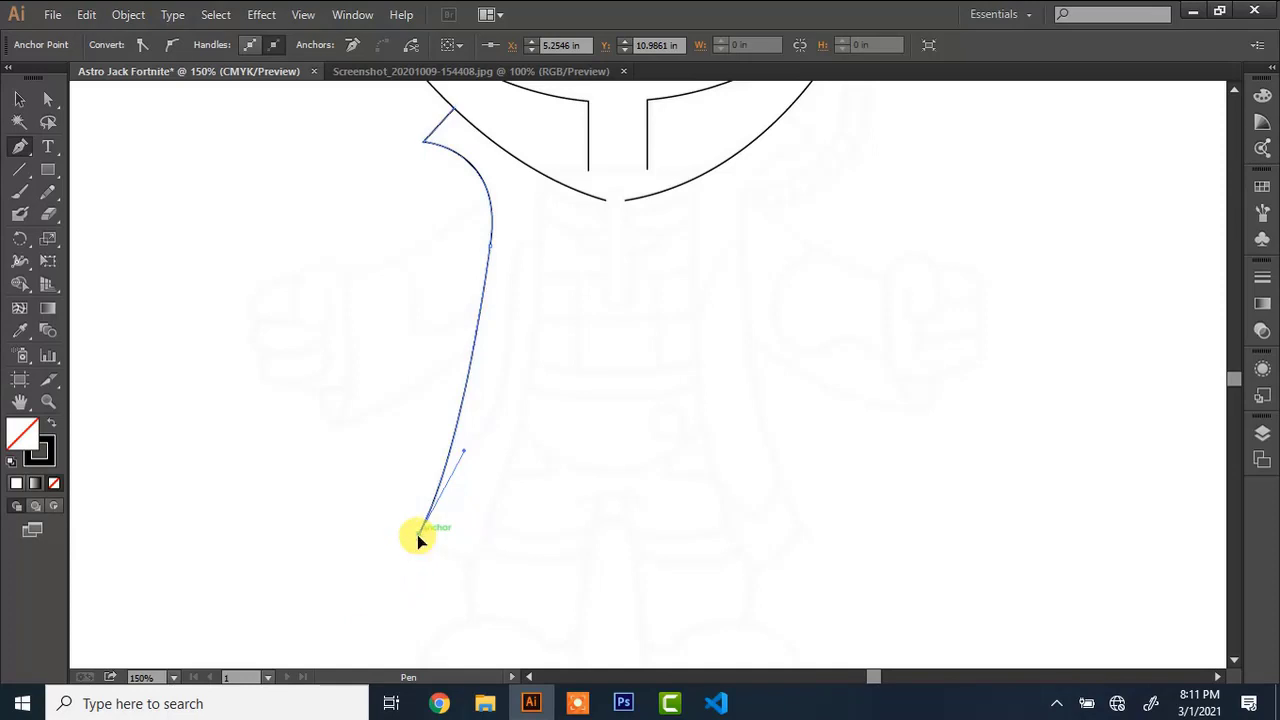
{"action": "left_click_drag", "start_coordinate": [474, 563], "coordinate": [506, 571]}
{"action": "left_click", "coordinate": [473, 562]}
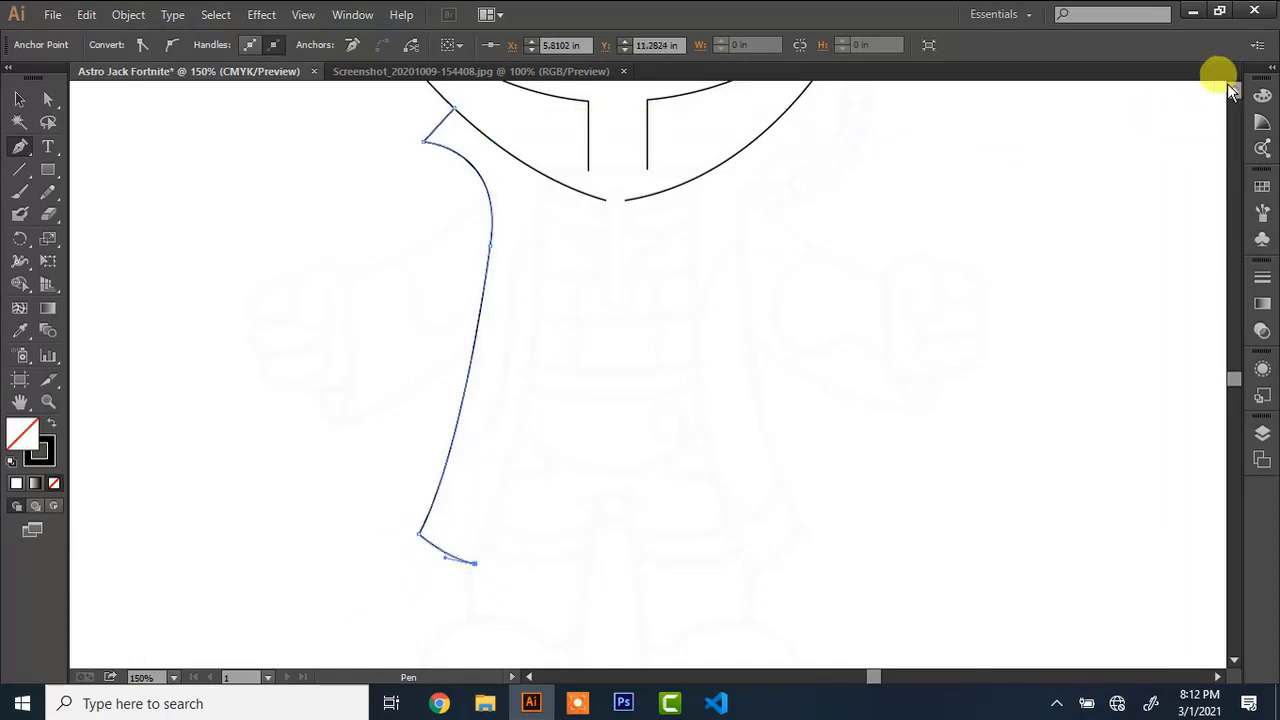
{"action": "scroll", "coordinate": [623, 249], "scroll_direction": "up", "scroll_amount": 3}
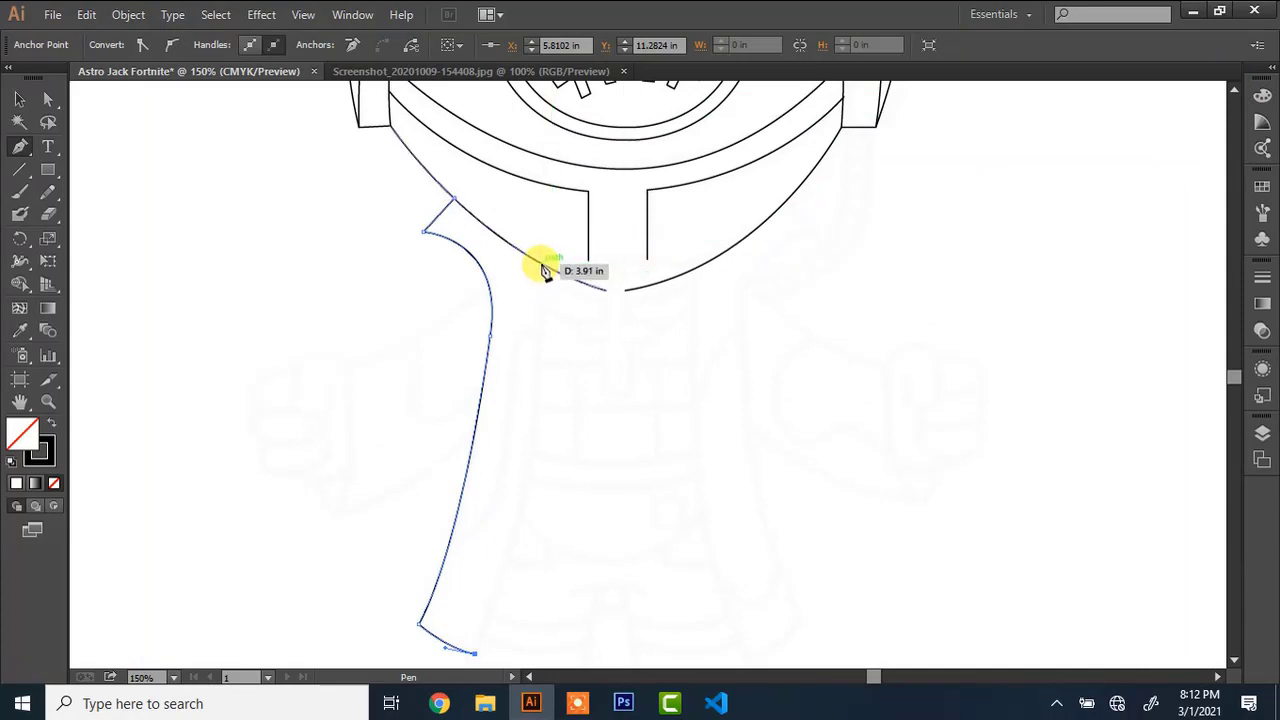
{"action": "mouse_move", "coordinate": [542, 264]}
{"action": "left_mouse_down"}
{"action": "mouse_move", "coordinate": [529, 91]}
{"action": "mouse_move", "coordinate": [538, 133]}
{"action": "left_mouse_up"}
Trace the lower stem of the chest cross with two straight vertical sides and a rounded bottom end
{"action": "key", "text": "ctrl+equal"}
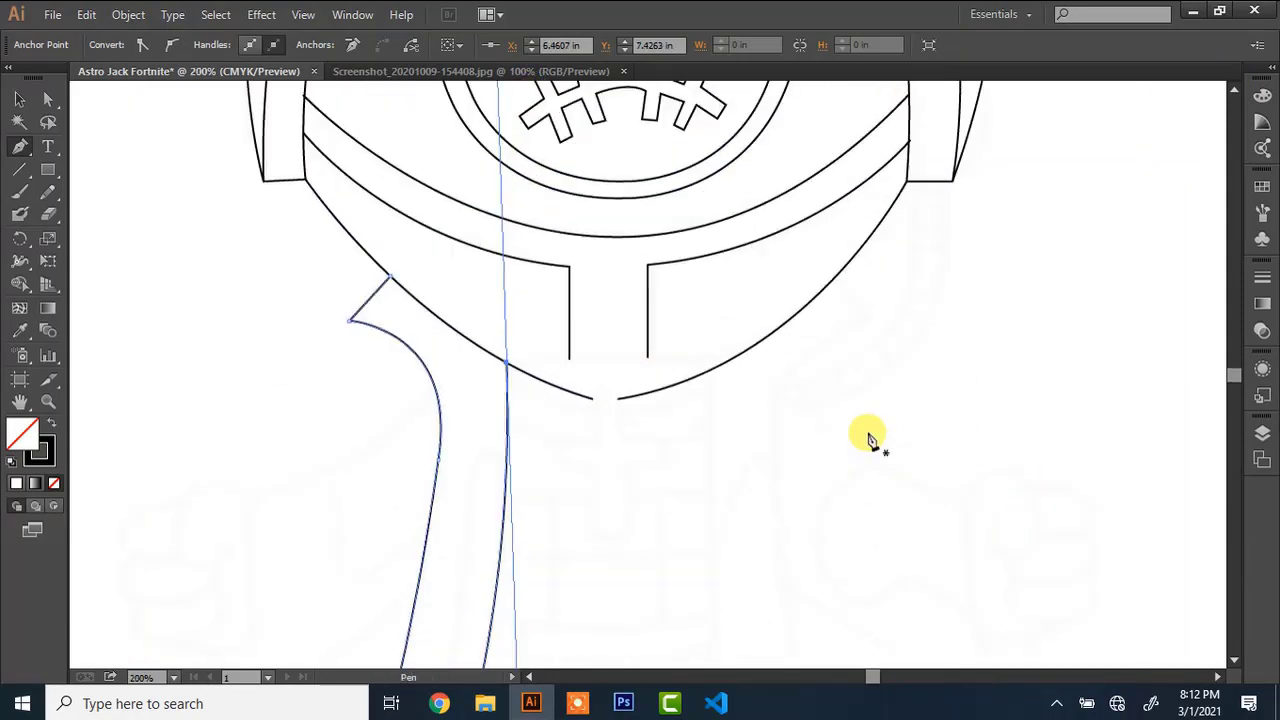
{"action": "left_click", "coordinate": [592, 466]}
{"action": "left_click", "coordinate": [592, 530]}
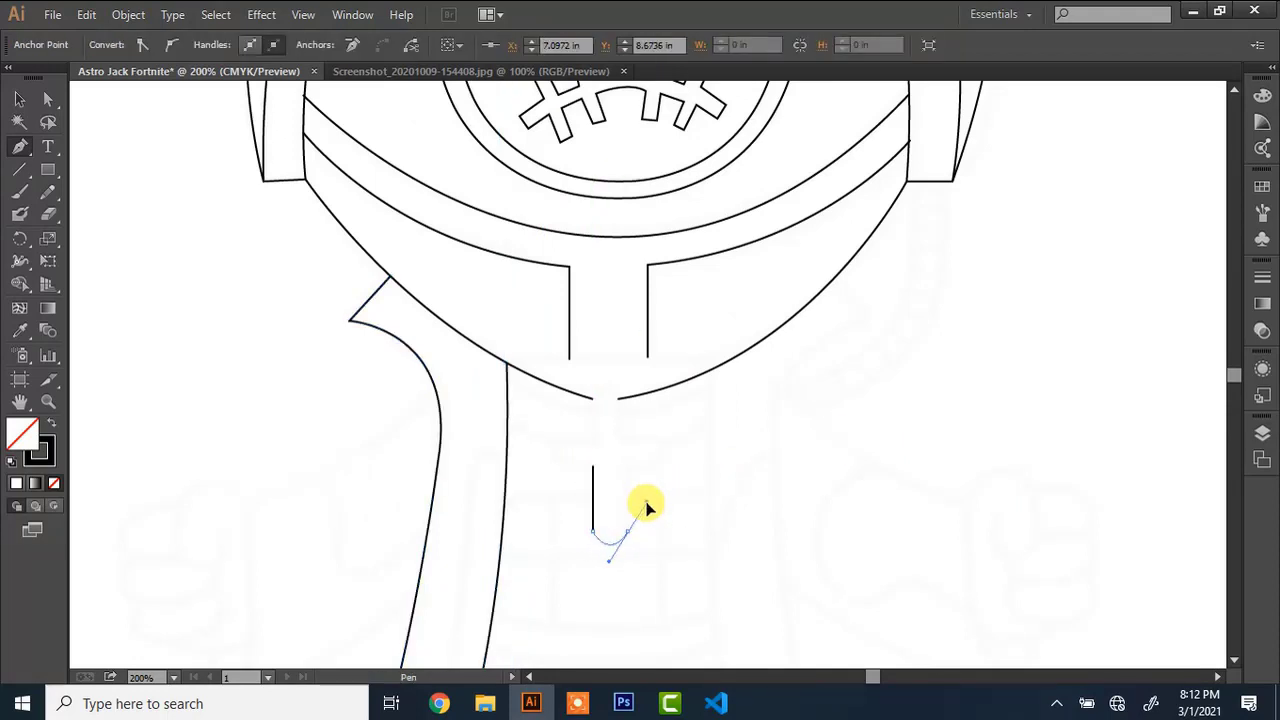
{"action": "left_click_drag", "start_coordinate": [646, 505], "coordinate": [629, 523]}
{"action": "left_click", "coordinate": [627, 466]}
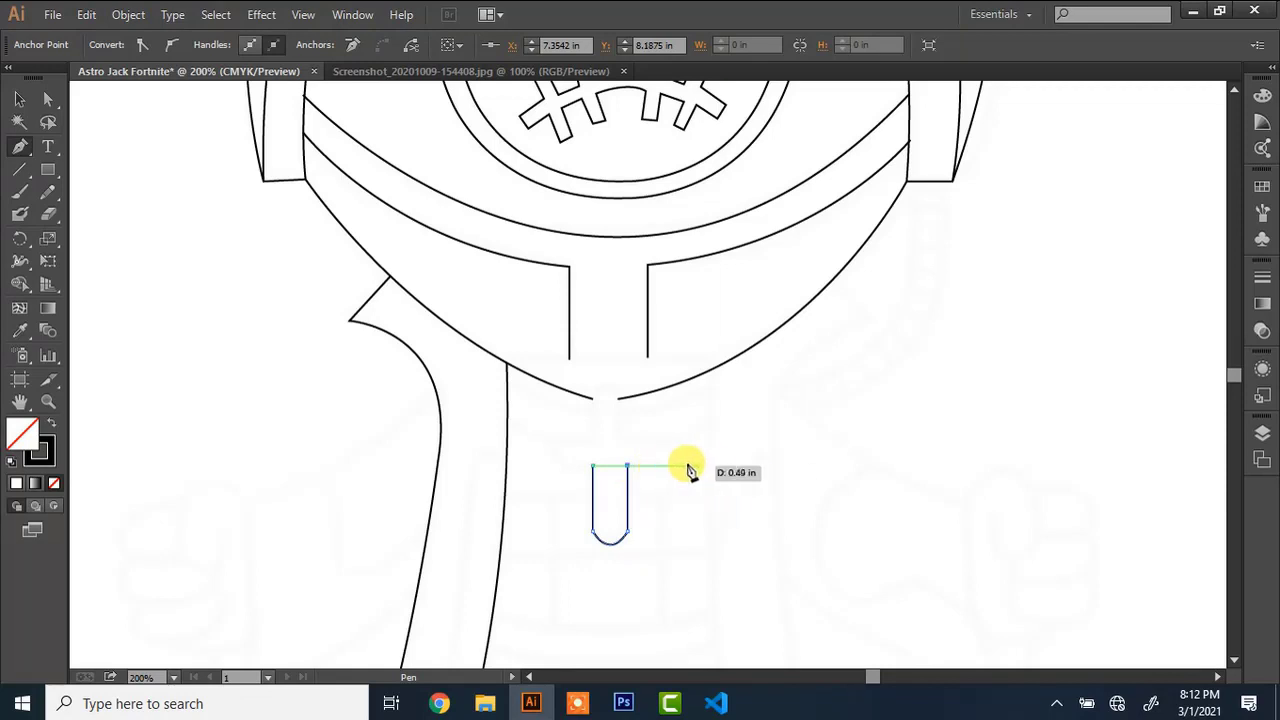
Extend the cross outline with a rounded right arm and a rounded upper stem reaching the gap in the helmet's bottom edge
{"action": "key", "text": "ctrl+plus"}
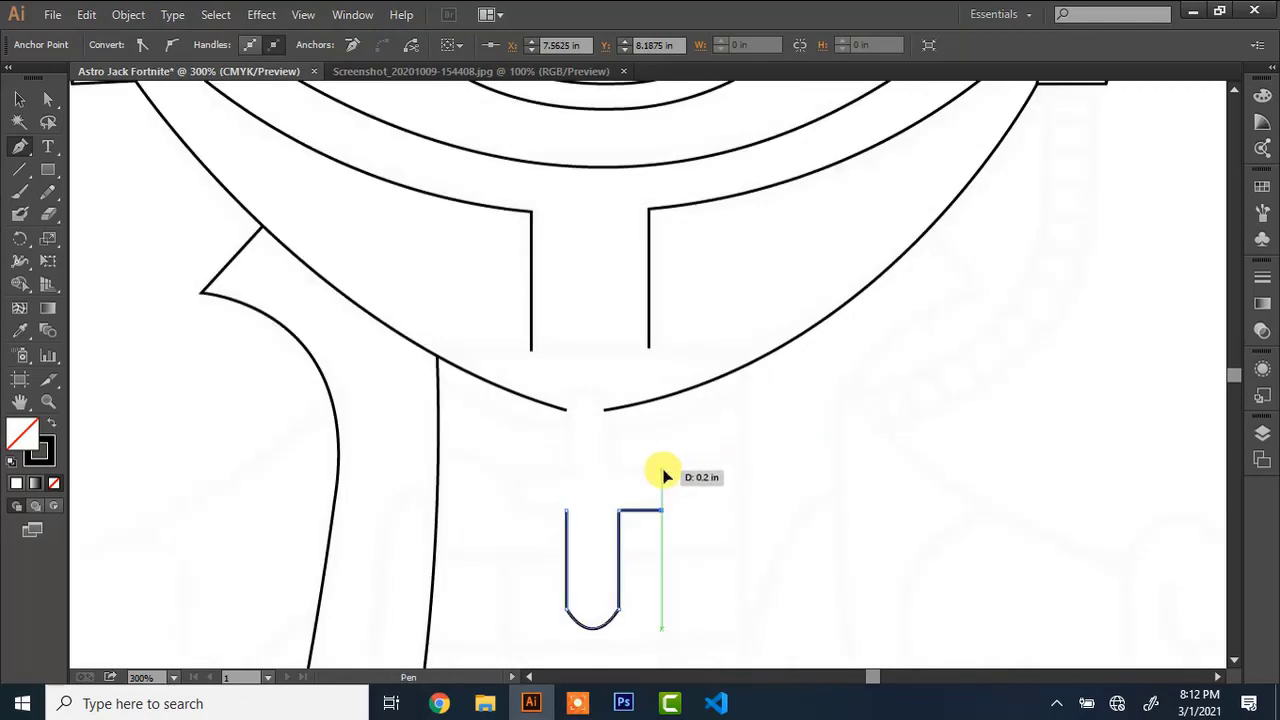
{"action": "mouse_move", "coordinate": [662, 470]}
{"action": "left_mouse_down"}
{"action": "mouse_move", "coordinate": [628, 457]}
{"action": "mouse_move", "coordinate": [650, 469]}
{"action": "left_mouse_up"}
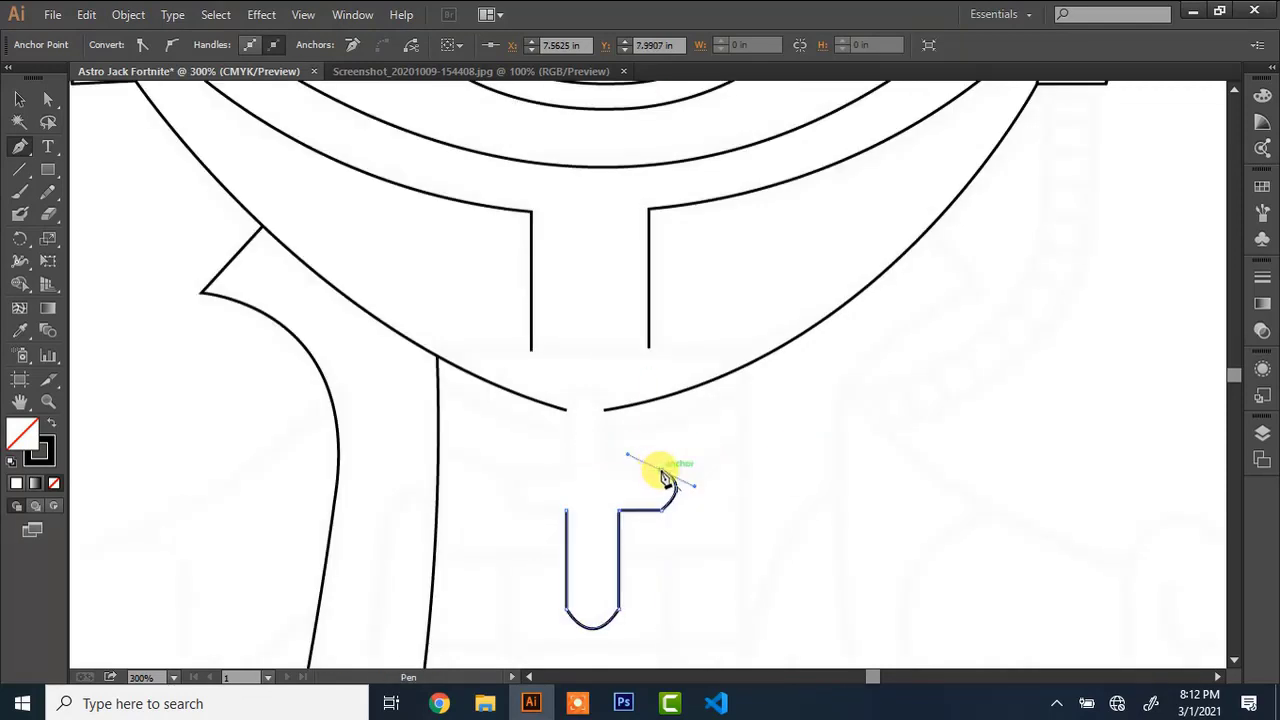
{"action": "left_click", "coordinate": [604, 469]}
{"action": "left_click", "coordinate": [605, 407]}
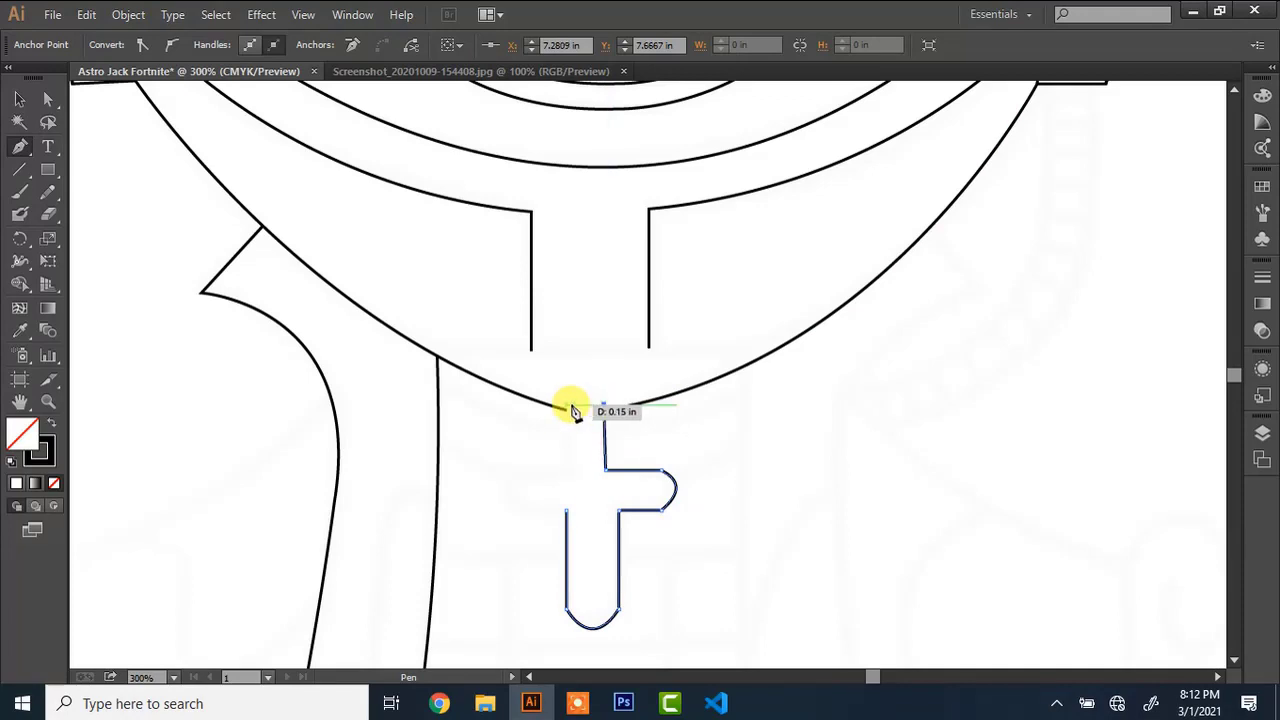
{"action": "left_click_drag", "start_coordinate": [566, 408], "coordinate": [553, 436]}
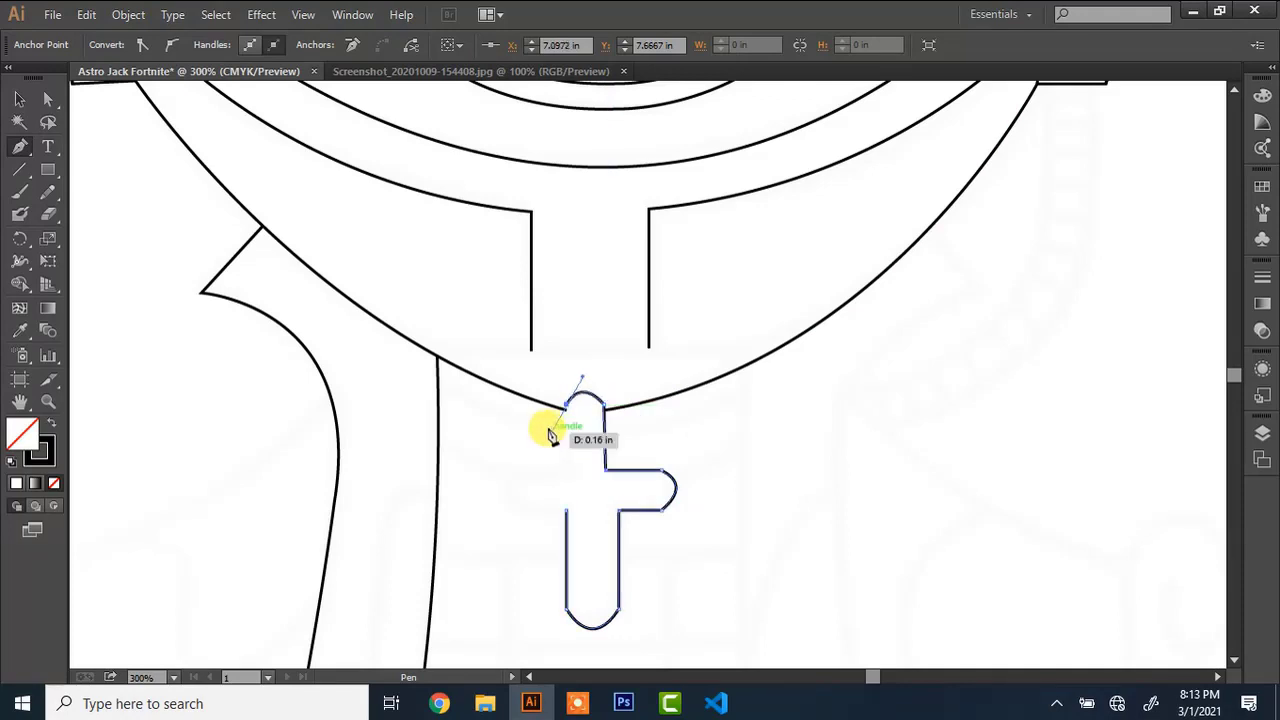
{"action": "left_click", "coordinate": [566, 405]}
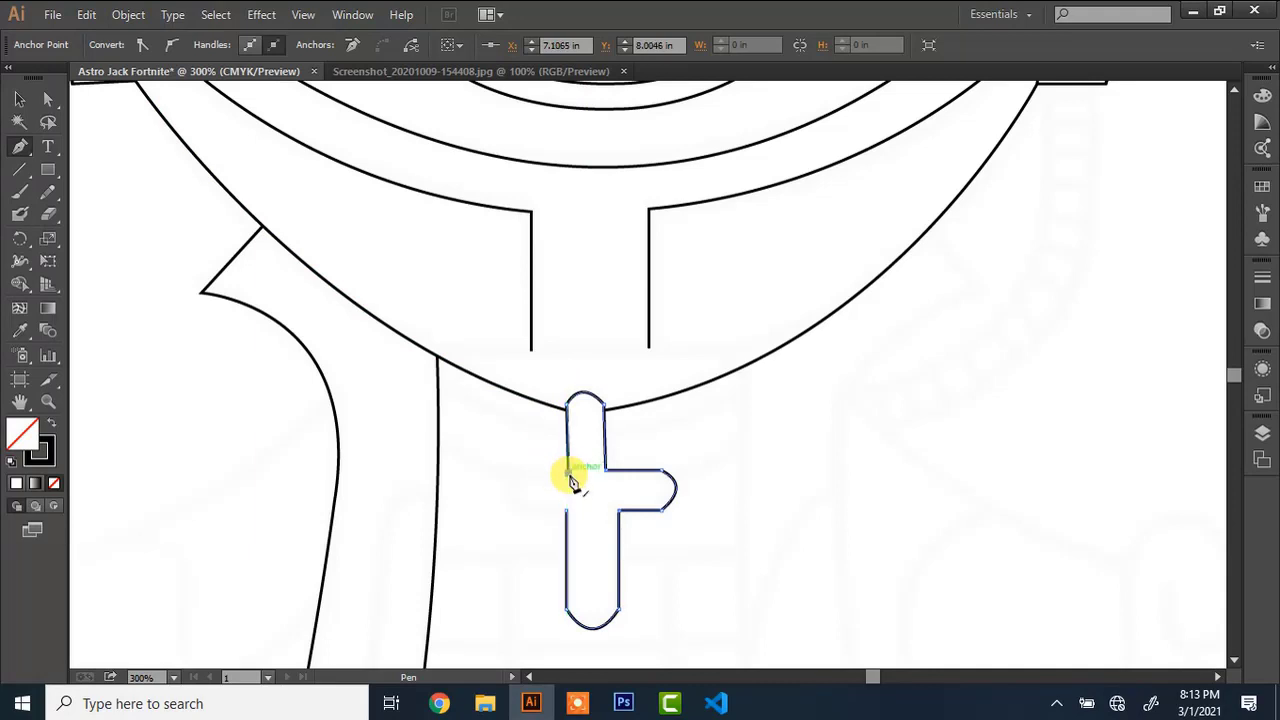
Trace the cross's rounded left arm, close the outline at the lower stem and shift that closing corner slightly down
{"action": "left_click", "coordinate": [567, 471]}
{"action": "left_click", "coordinate": [518, 472]}
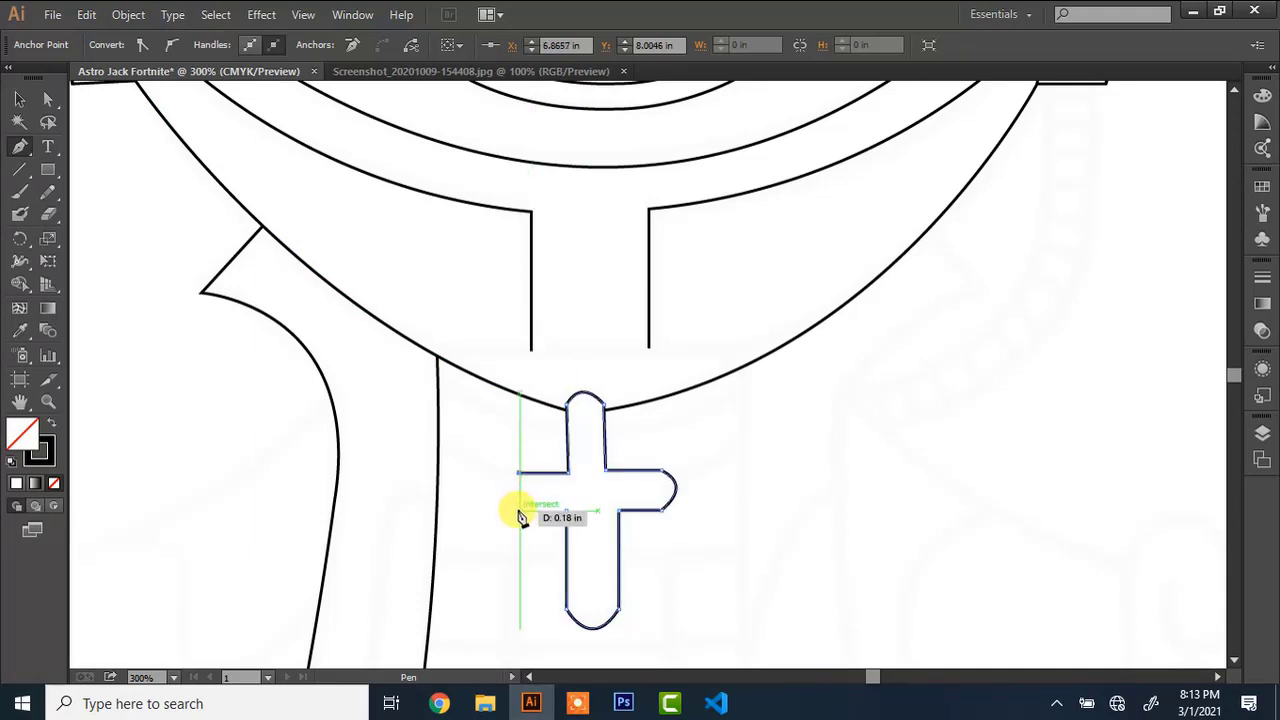
{"action": "left_click_drag", "start_coordinate": [519, 505], "coordinate": [542, 524]}
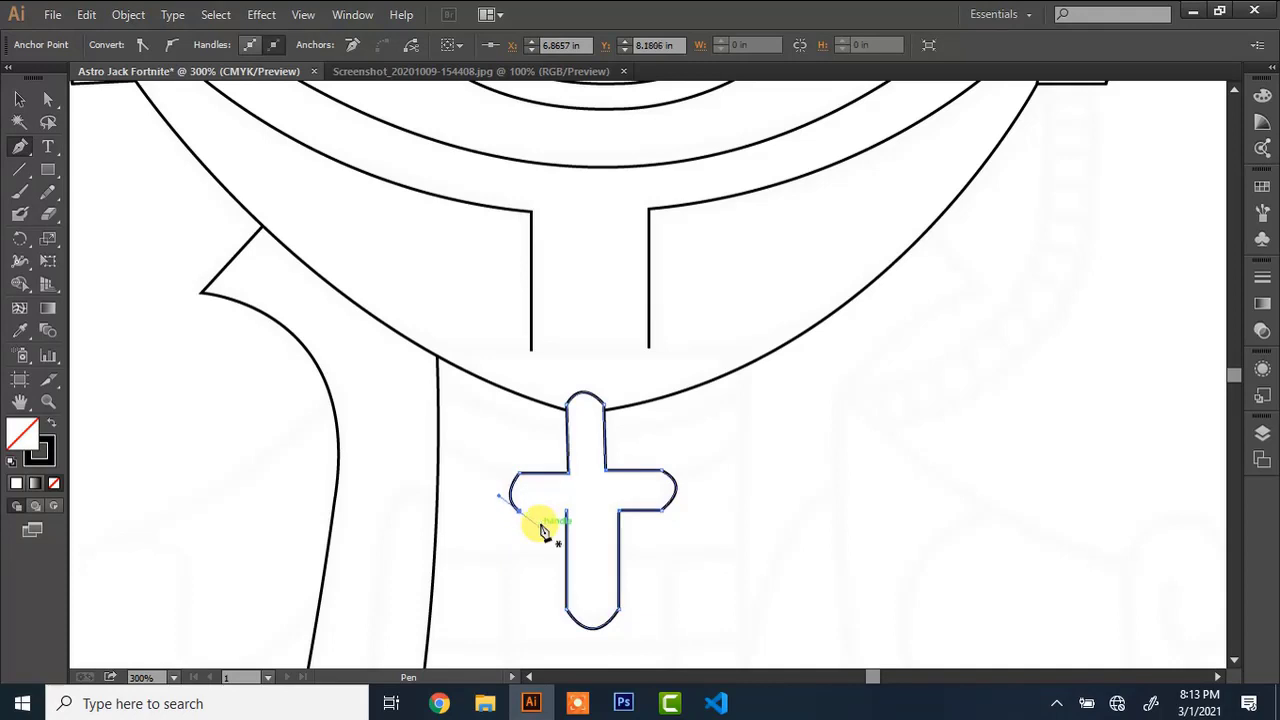
{"action": "left_click", "coordinate": [563, 510]}
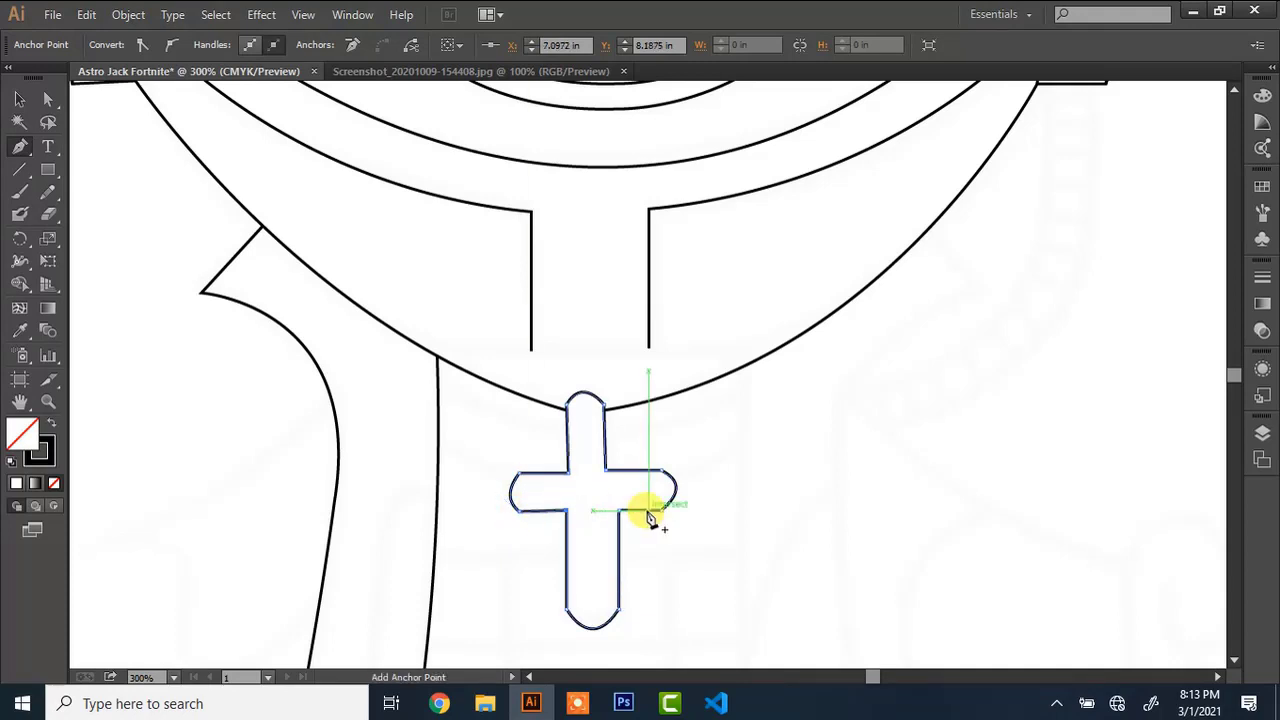
{"action": "left_click", "coordinate": [650, 512]}
{"action": "key", "text": "a"}
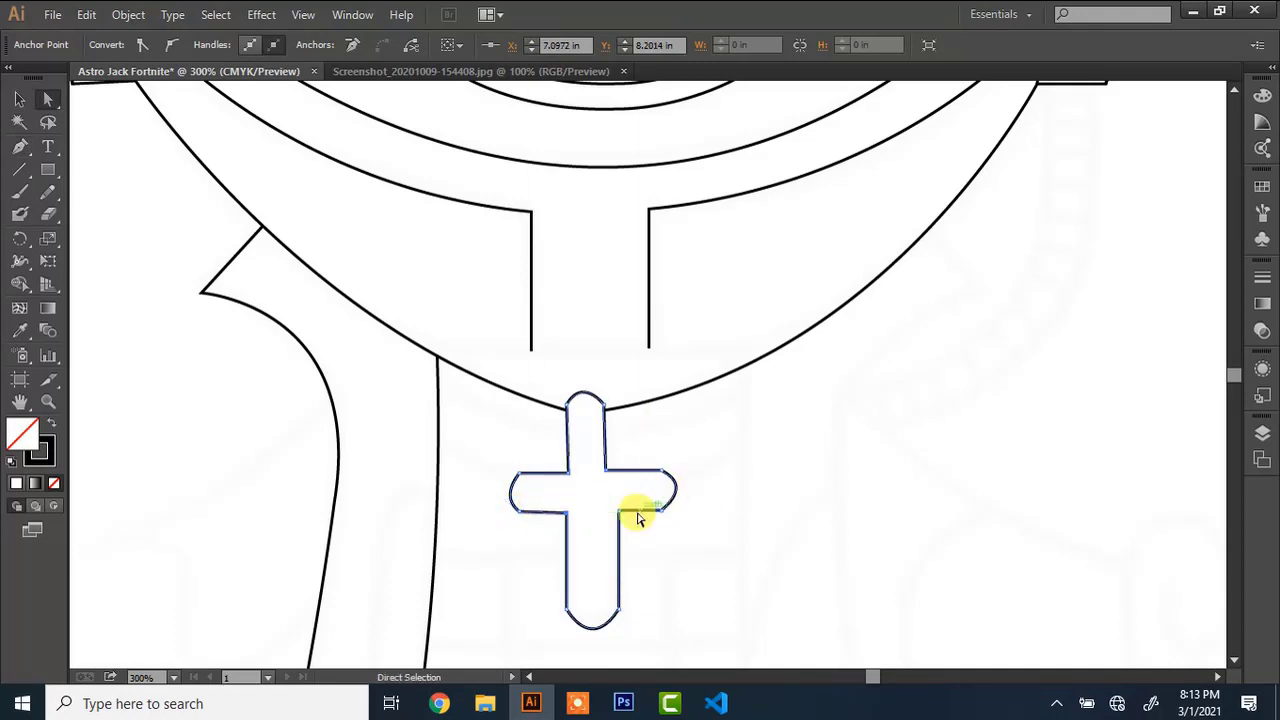
Nudge the right-side corners of the cross's lower stem and the two end corners of its left arm slightly left
{"action": "left_click", "coordinate": [612, 608]}
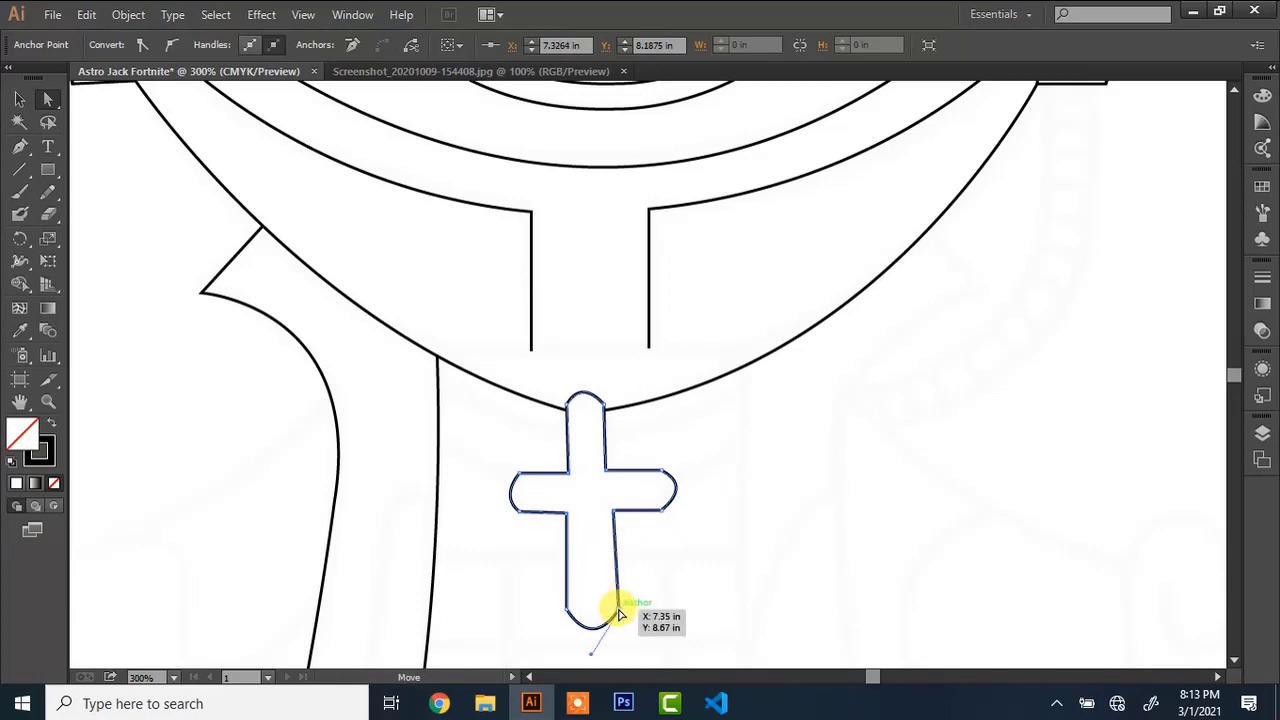
{"action": "key", "text": "ctrl+plus"}
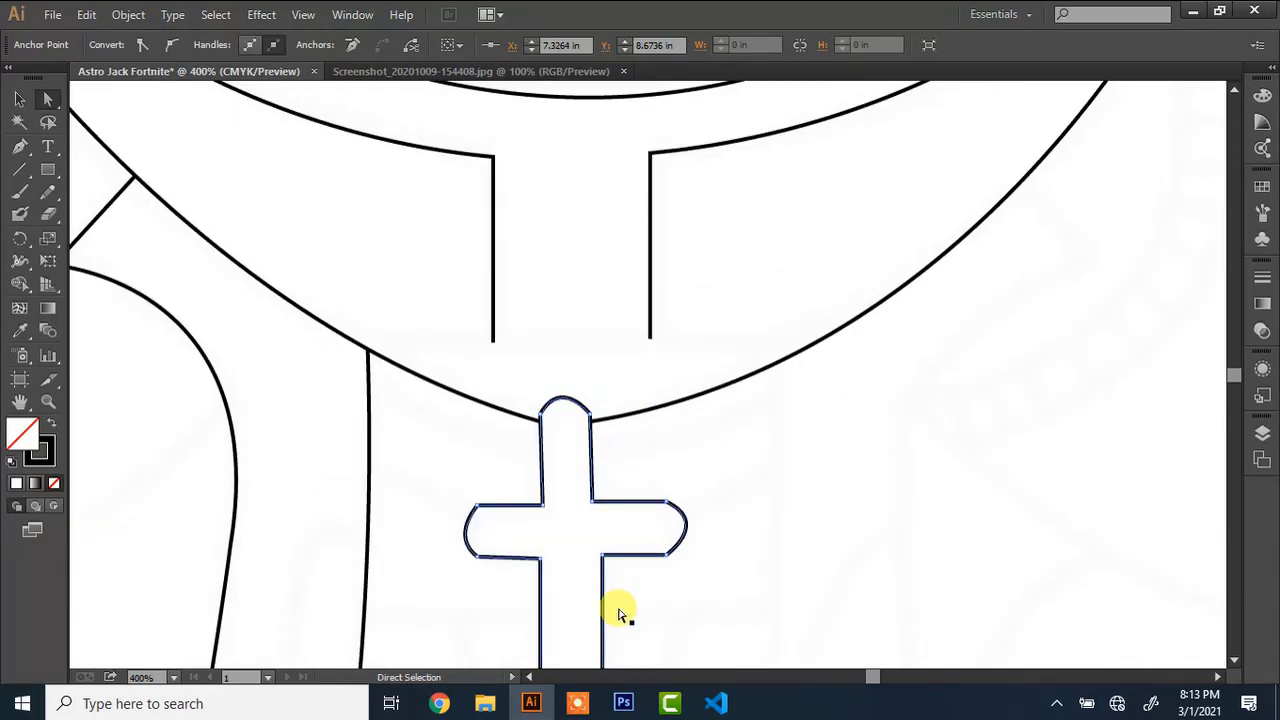
{"action": "left_click", "coordinate": [478, 510]}
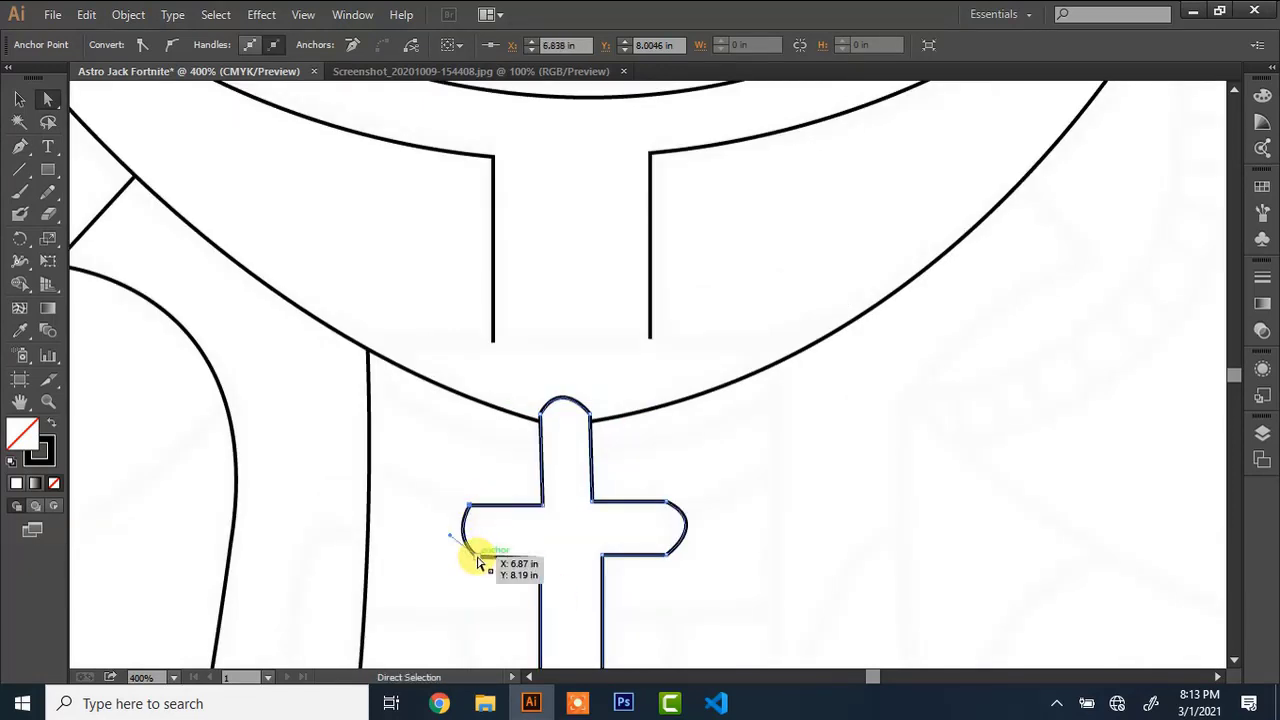
{"action": "key", "text": "Left"}
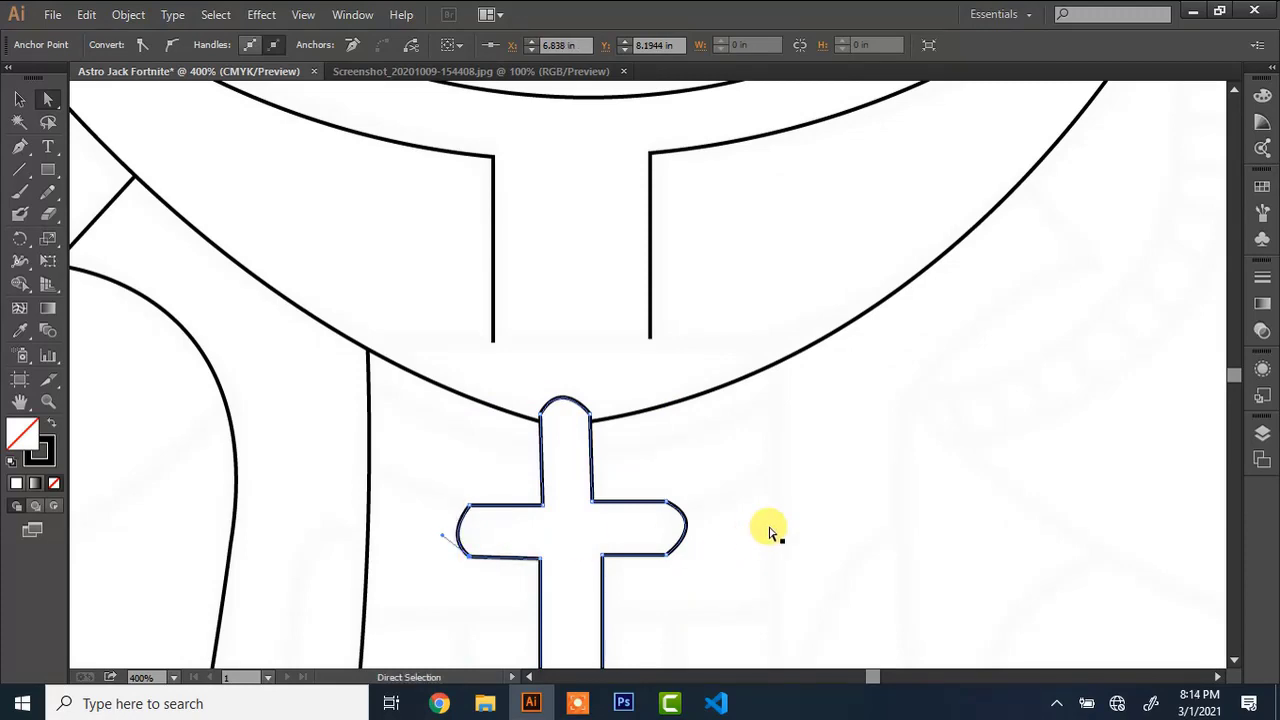
{"action": "key", "text": "ctrl+minus"}
{"action": "key", "text": "ctrl+minus"}
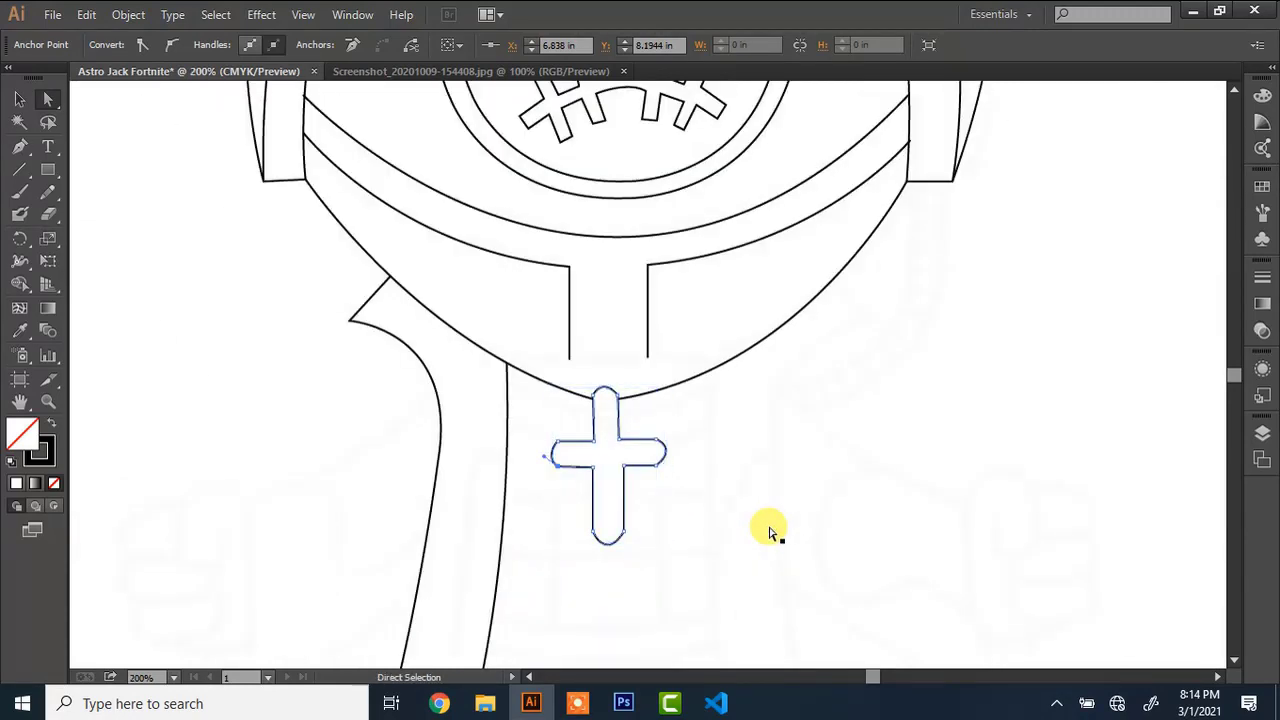
{"action": "key", "text": "ctrl+plus"}
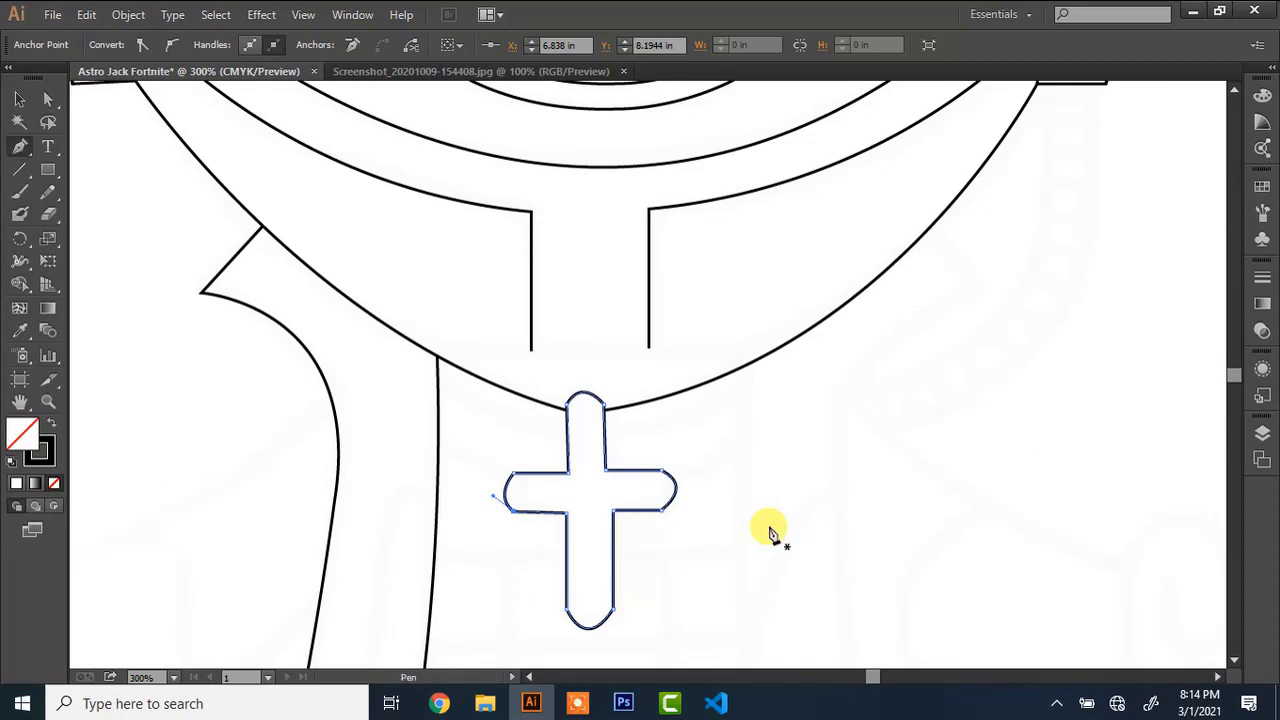
Draw two curved lines from the left coat panel's inner edge, one to the cross's upper stem and one to its left arm
{"action": "left_click", "coordinate": [437, 381]}
{"action": "left_click_drag", "start_coordinate": [569, 434], "coordinate": [634, 440]}
{"action": "left_click", "coordinate": [446, 443], "text": "ctrl"}
{"action": "left_click", "coordinate": [438, 440]}
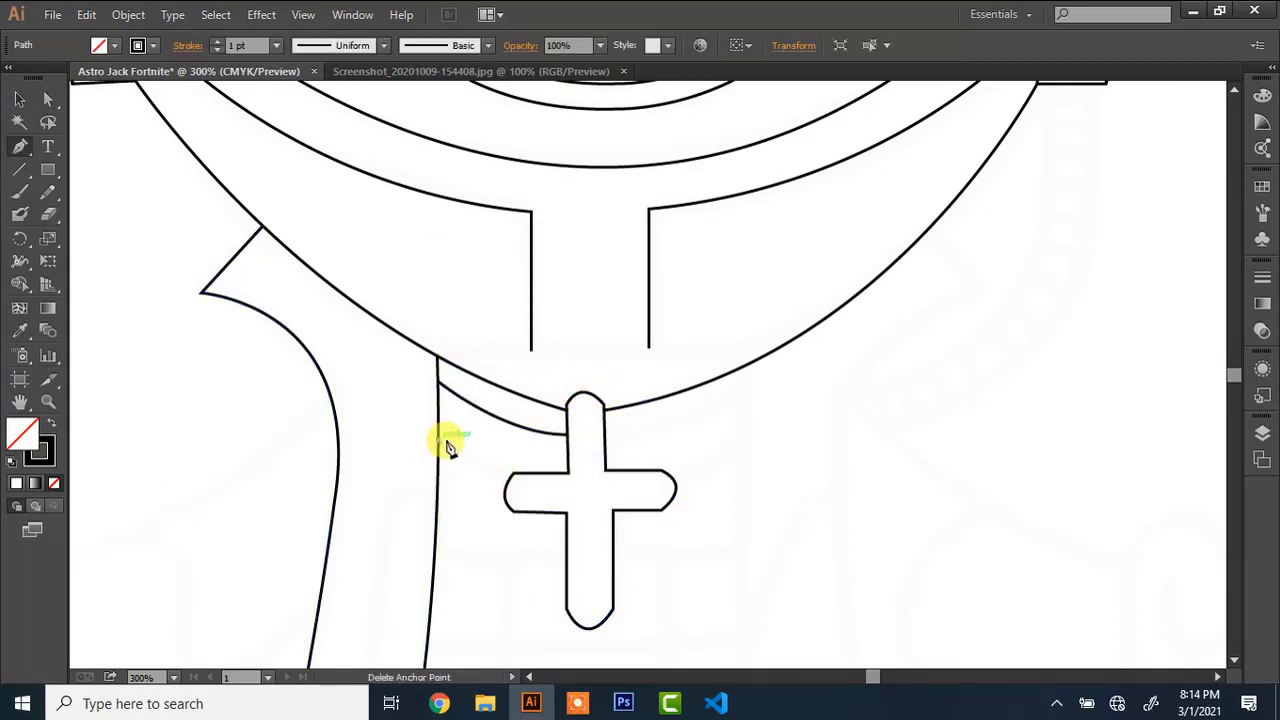
{"action": "left_click", "coordinate": [548, 476]}
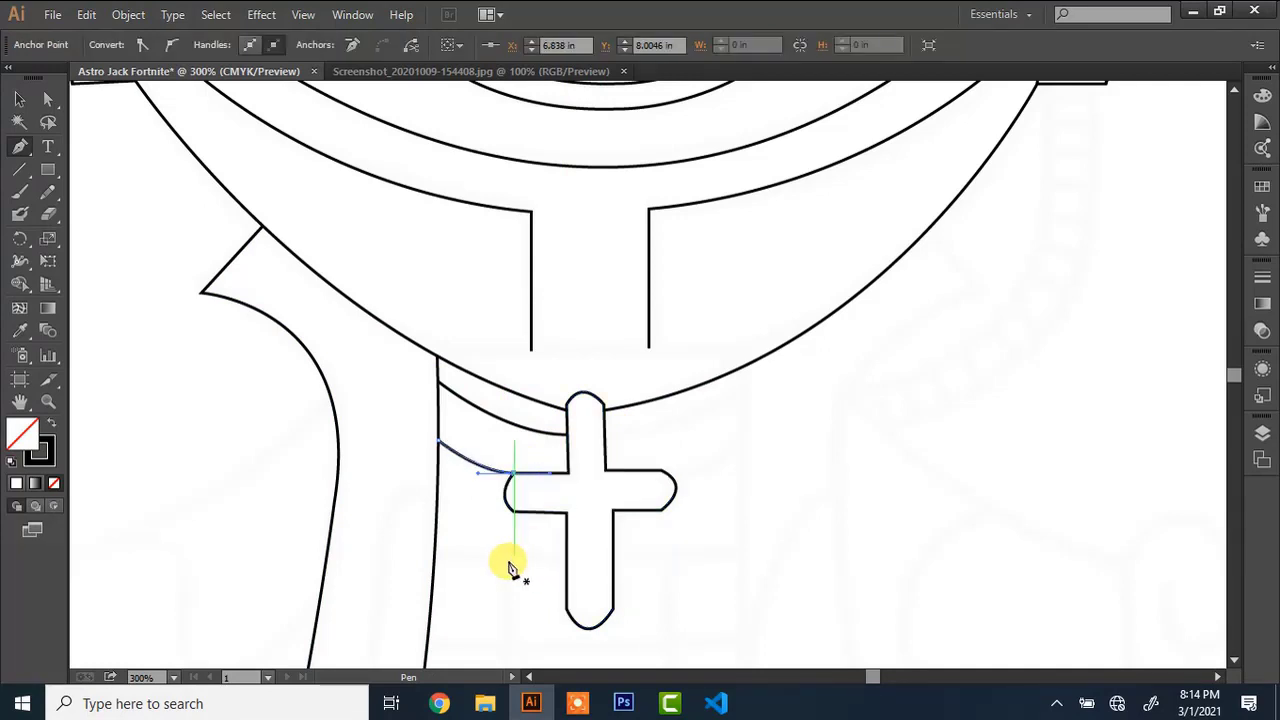
Draw a horizontal line from the coat panel's inner edge to the cross's lower stem and a longer one just below the cross
{"action": "left_click", "coordinate": [438, 555]}
{"action": "left_click", "coordinate": [567, 555]}
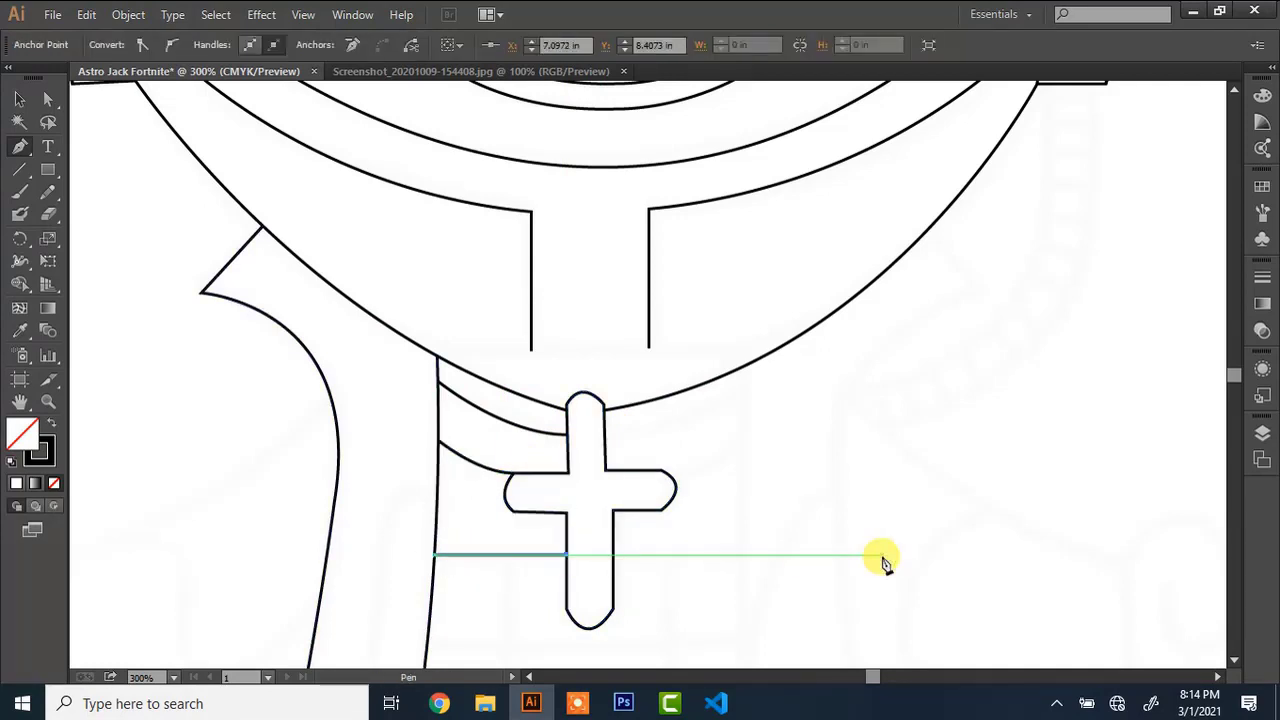
{"action": "left_click", "coordinate": [1234, 660]}
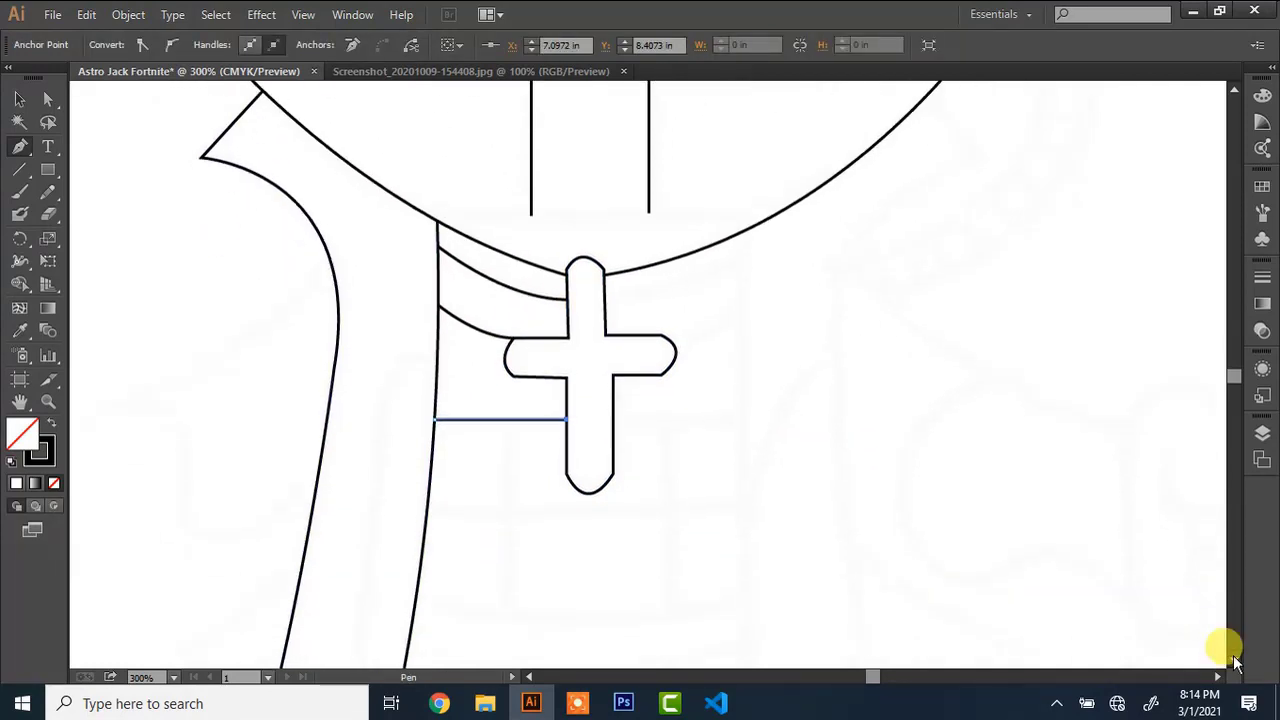
{"action": "left_click", "coordinate": [431, 396], "text": "ctrl"}
{"action": "left_click", "coordinate": [427, 393]}
{"action": "left_click", "coordinate": [740, 393]}
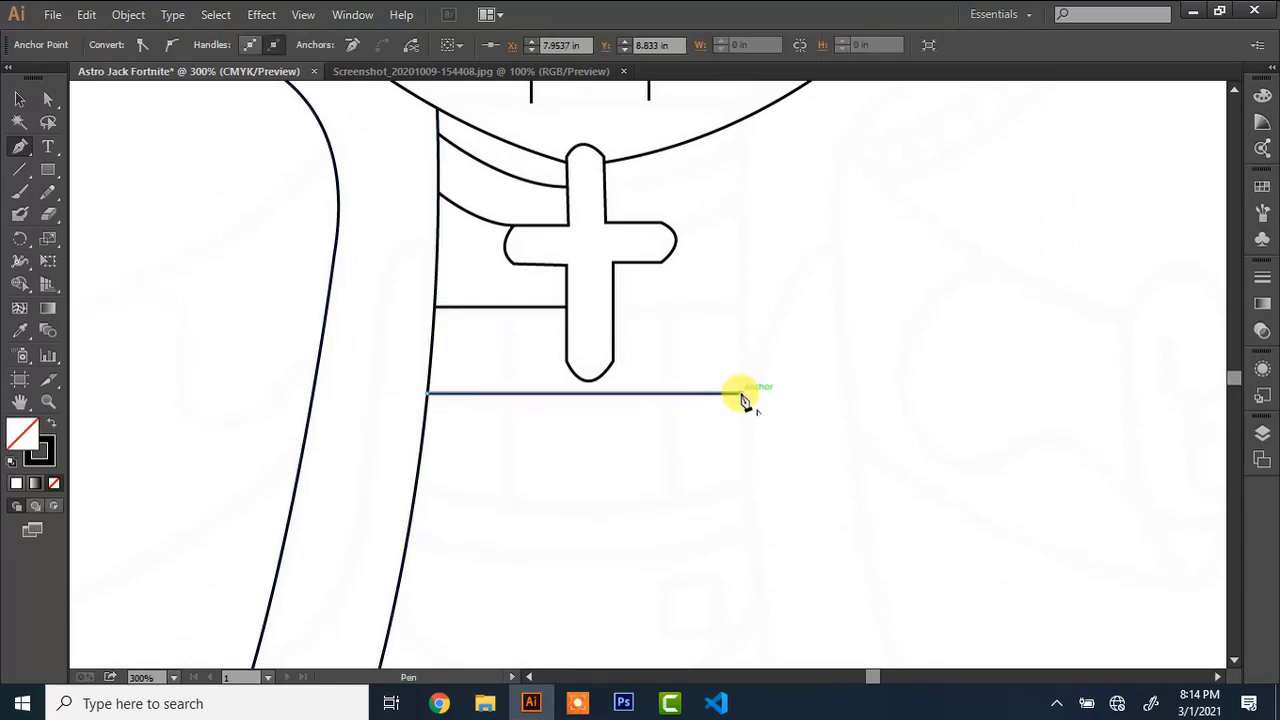
Draw a vertical line below the cross's left arm, crossing the long horizontal line and ending at the shorter one
{"action": "left_click", "coordinate": [506, 502], "text": "ctrl"}
{"action": "left_click", "coordinate": [504, 500]}
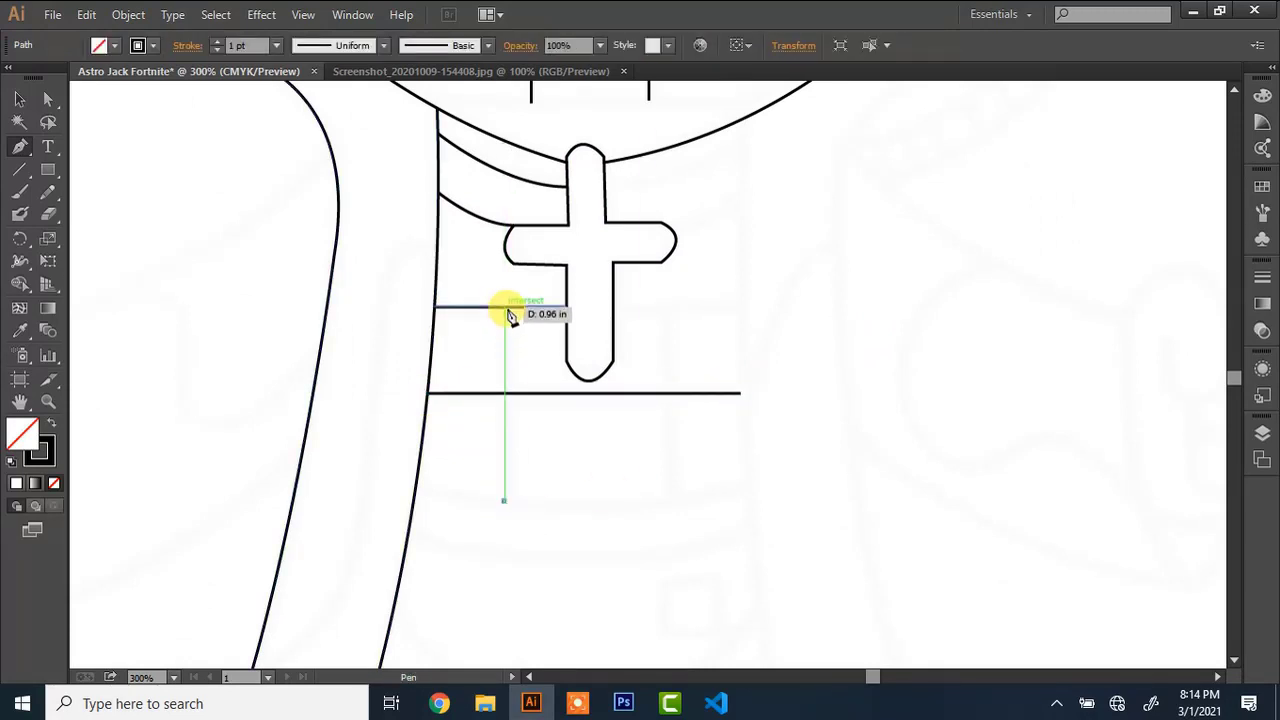
{"action": "left_click", "coordinate": [505, 307]}
Trace the two downward-bowed waistband curves across the torso, starting from the coat panel's inner edge
{"action": "left_click", "coordinate": [417, 485], "text": "ctrl"}
{"action": "left_click", "coordinate": [416, 482]}
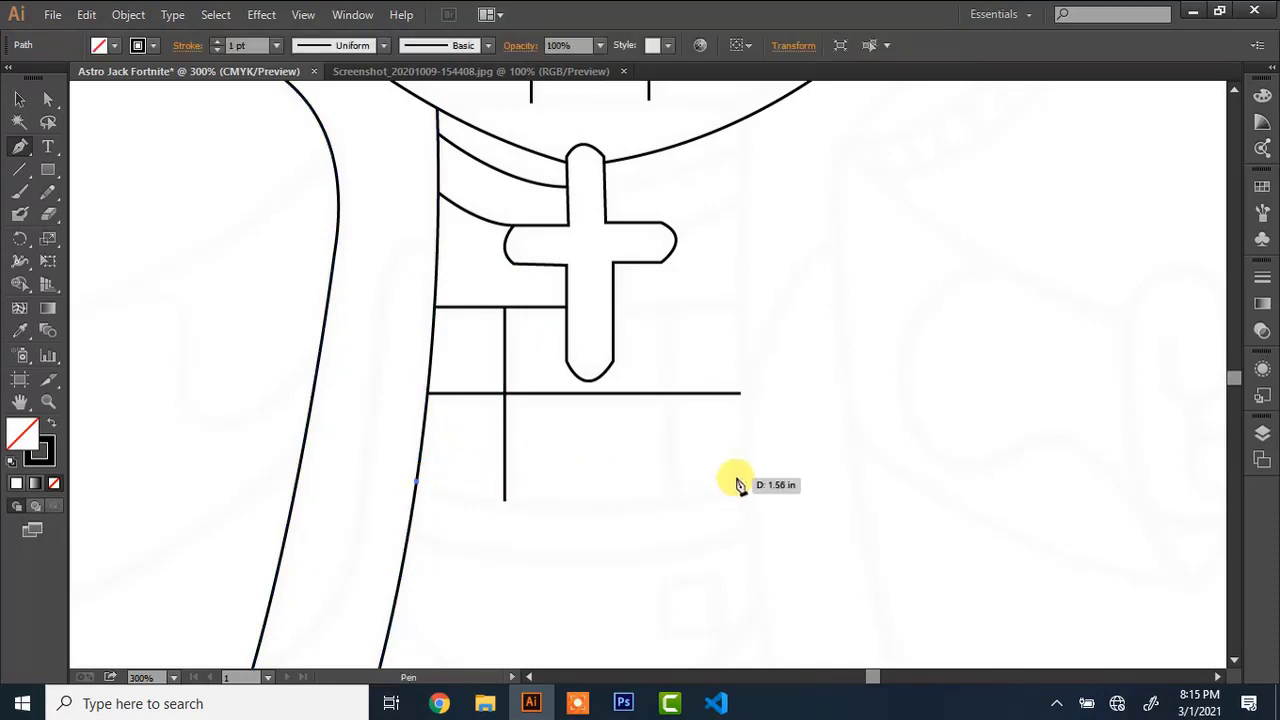
{"action": "left_click_drag", "start_coordinate": [745, 483], "coordinate": [898, 425]}
{"action": "left_click", "coordinate": [412, 532], "text": "ctrl"}
{"action": "left_click", "coordinate": [412, 532]}
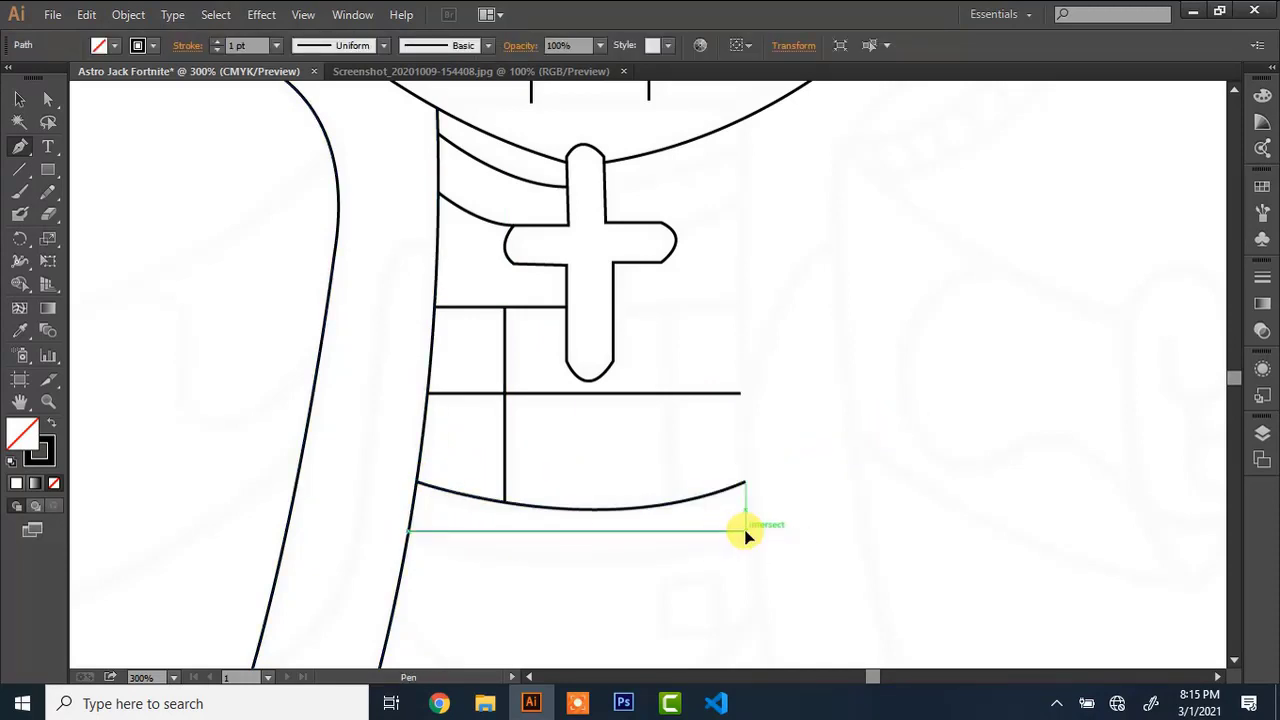
{"action": "left_click_drag", "start_coordinate": [745, 533], "coordinate": [898, 468]}
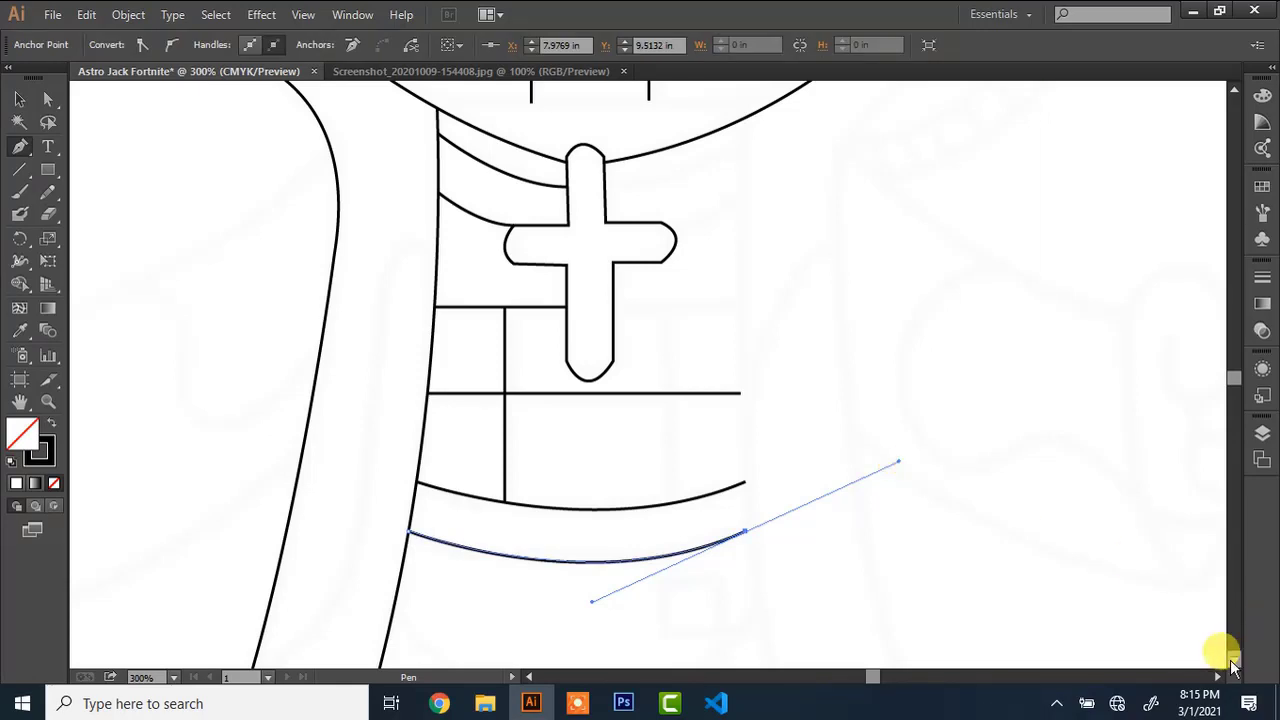
Trace the deep U-shaped curve below the waistband, from the coat panel's inner edge through its lowest point and up the opposite side
{"action": "left_click_drag", "start_coordinate": [1233, 665], "coordinate": [1234, 668]}
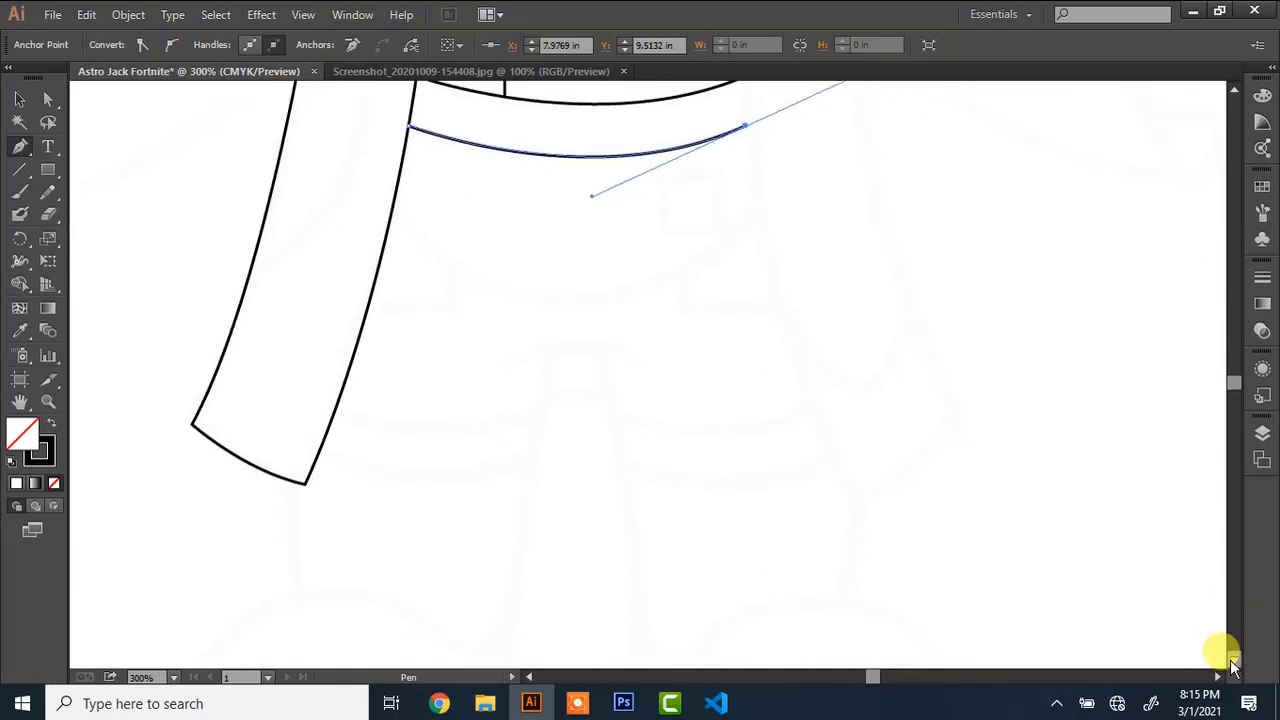
{"action": "left_click", "coordinate": [398, 206], "text": "ctrl"}
{"action": "left_click", "coordinate": [394, 203]}
{"action": "left_click_drag", "start_coordinate": [580, 304], "coordinate": [685, 303]}
{"action": "left_click", "coordinate": [581, 303]}
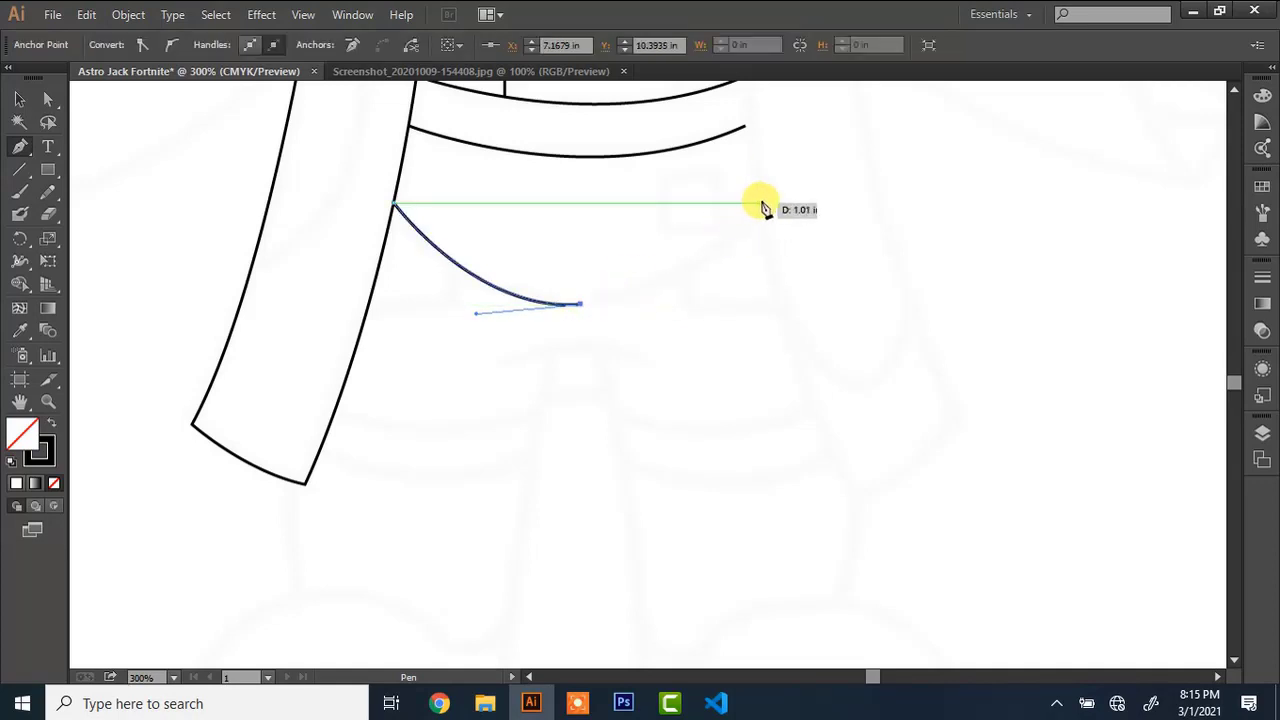
{"action": "left_click_drag", "start_coordinate": [757, 205], "coordinate": [822, 102]}
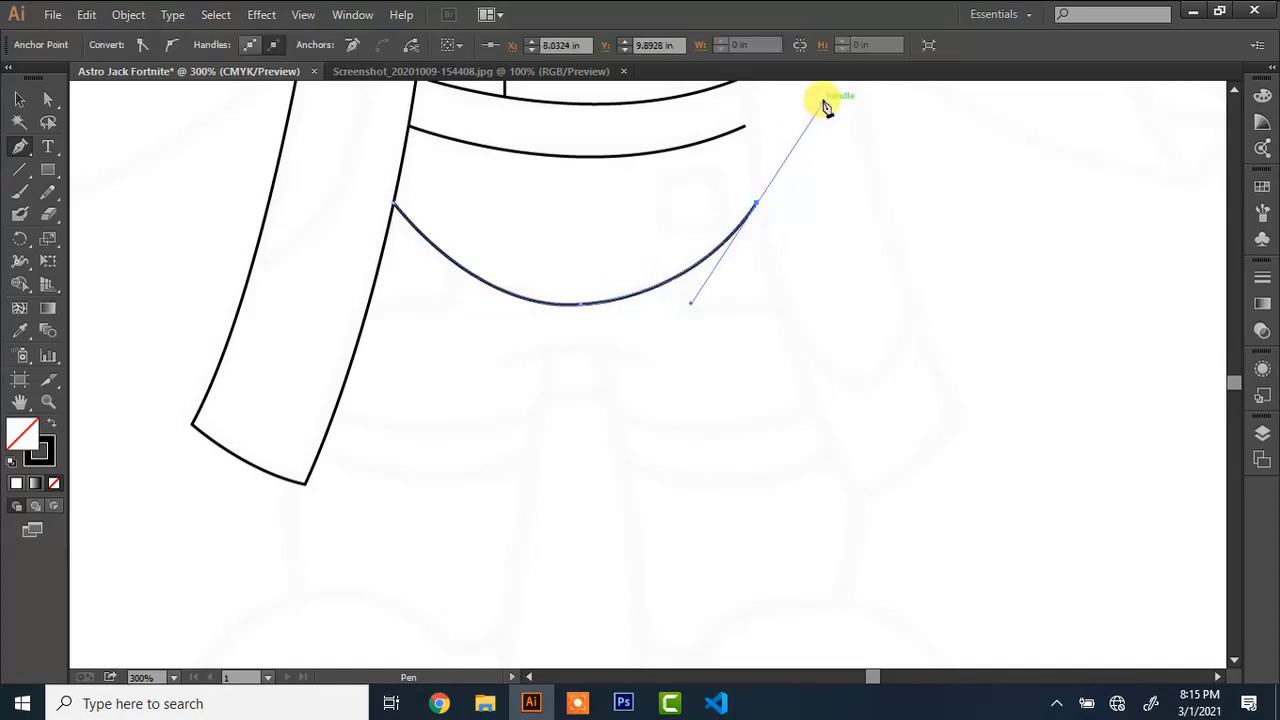
Draw the small square-cornered flap between the coat panel's inner edge and the deep curve below the waistband
{"action": "key", "text": "p"}
{"action": "left_click", "coordinate": [369, 305]}
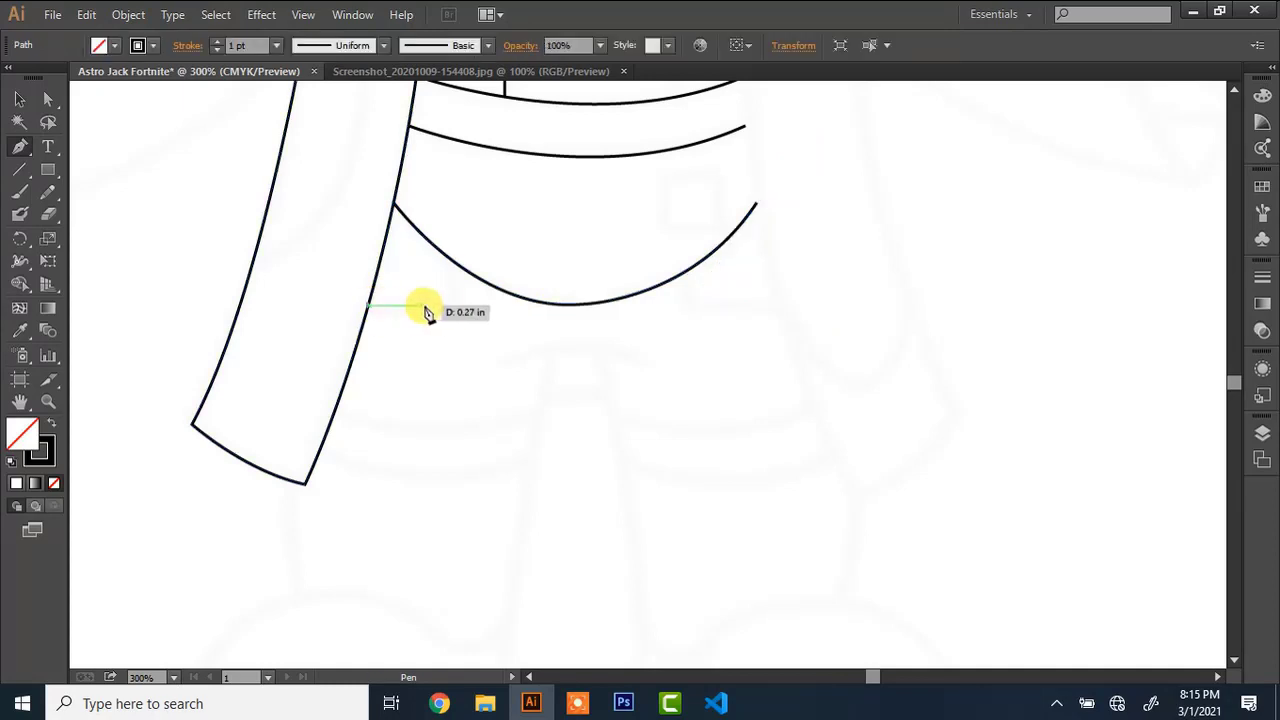
{"action": "left_click", "coordinate": [458, 305]}
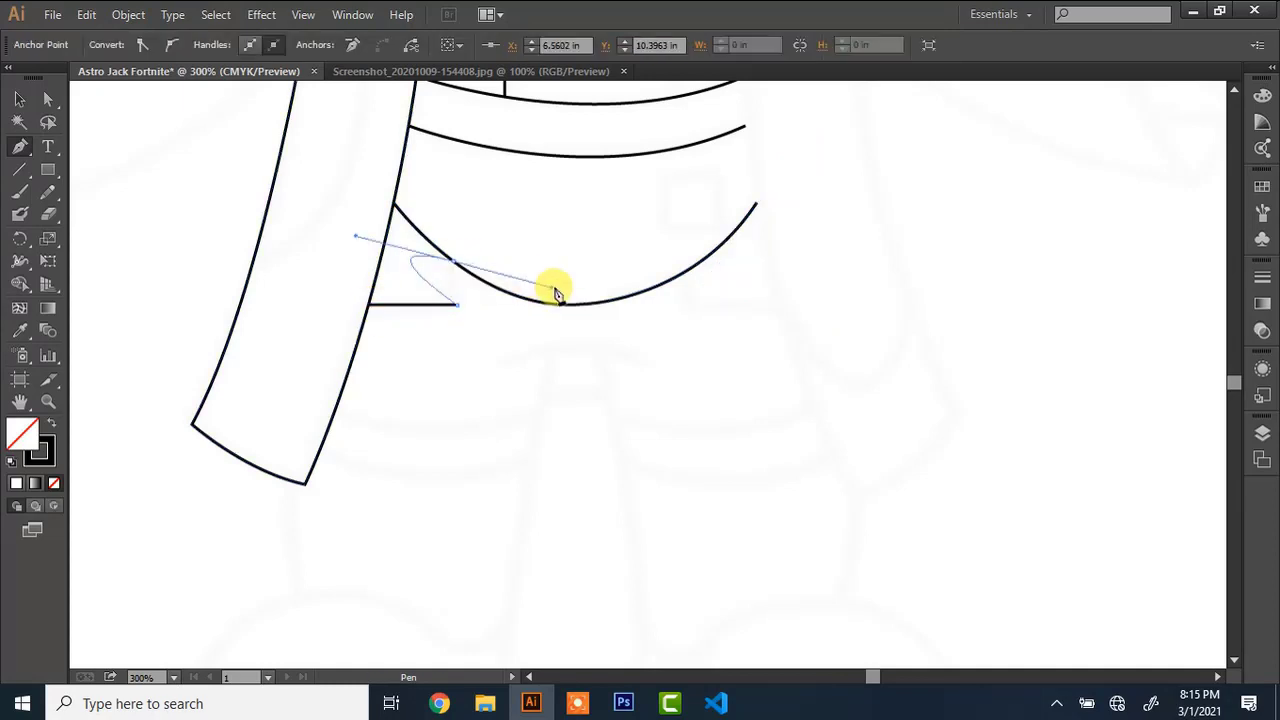
{"action": "left_click", "coordinate": [458, 265]}
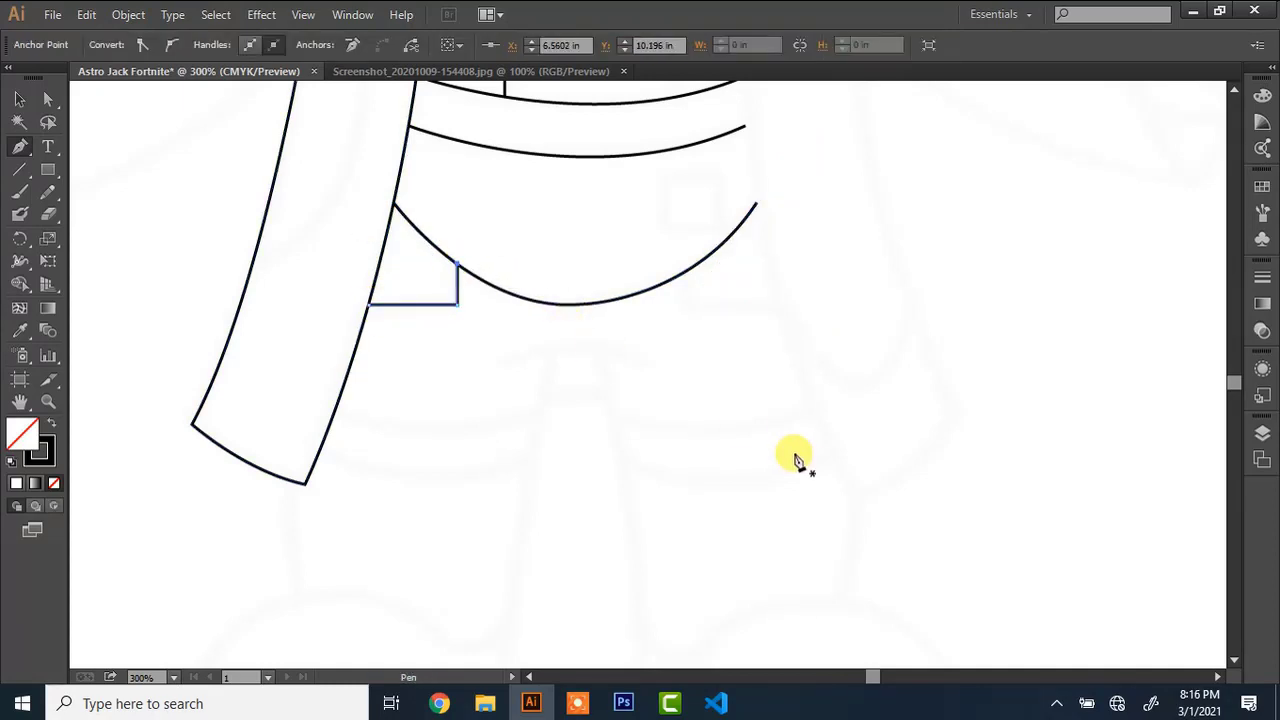
Draw the left leg's straight outer edge from the coat hem down to the top of the boot
{"action": "scroll", "coordinate": [1234, 652], "scroll_direction": "down", "scroll_amount": 3}
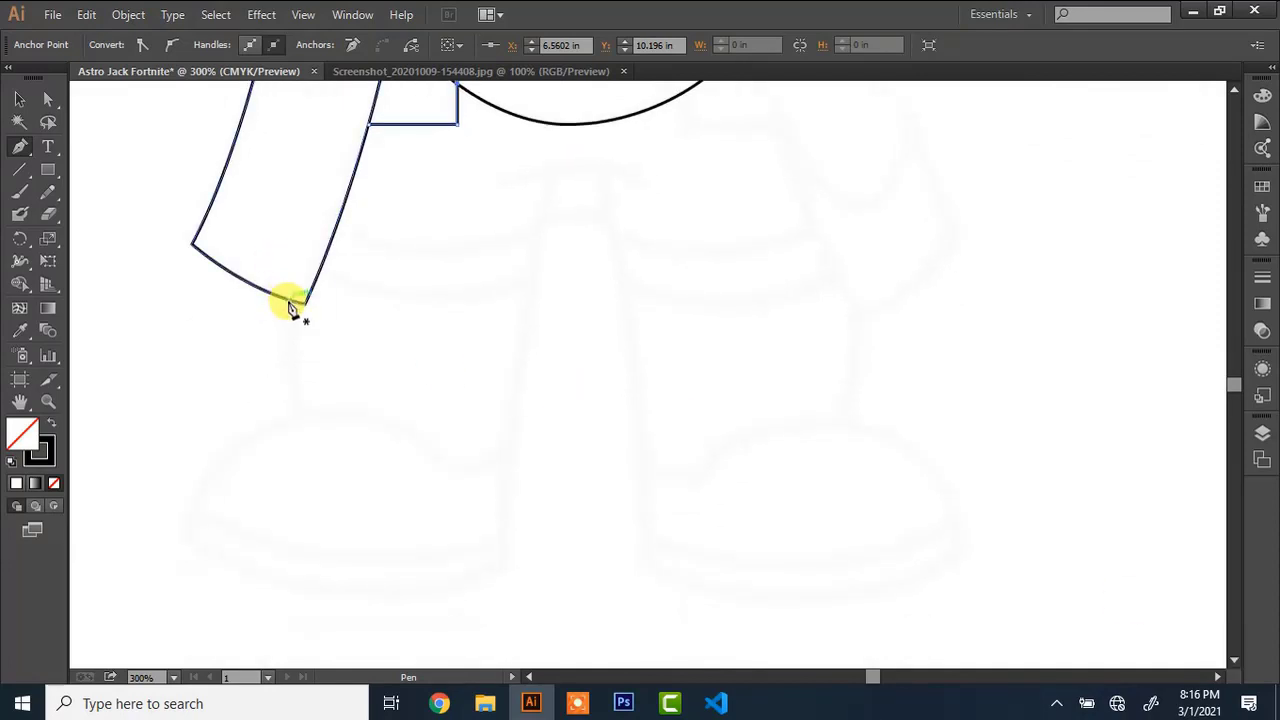
{"action": "left_click", "coordinate": [290, 302]}
{"action": "left_click", "coordinate": [299, 410]}
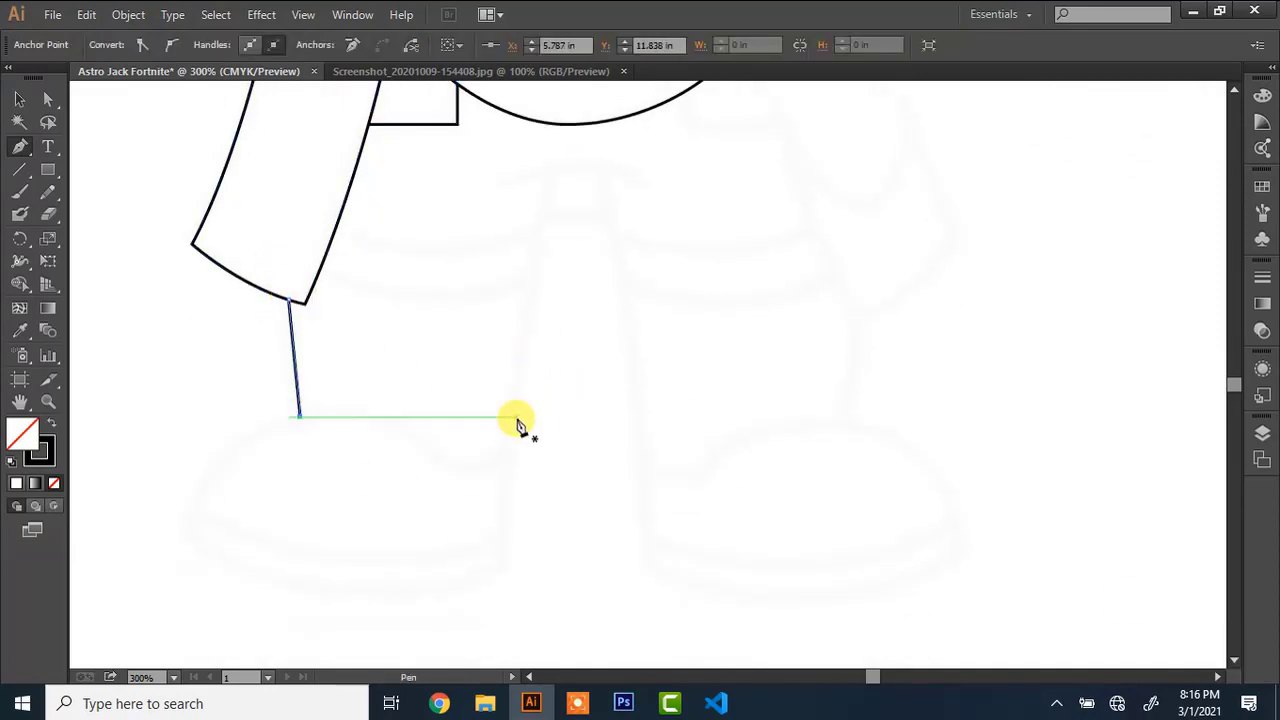
Draw two parallel curved bands across the left leg, starting from the coat panel's inner edge
{"action": "left_click", "coordinate": [334, 231]}
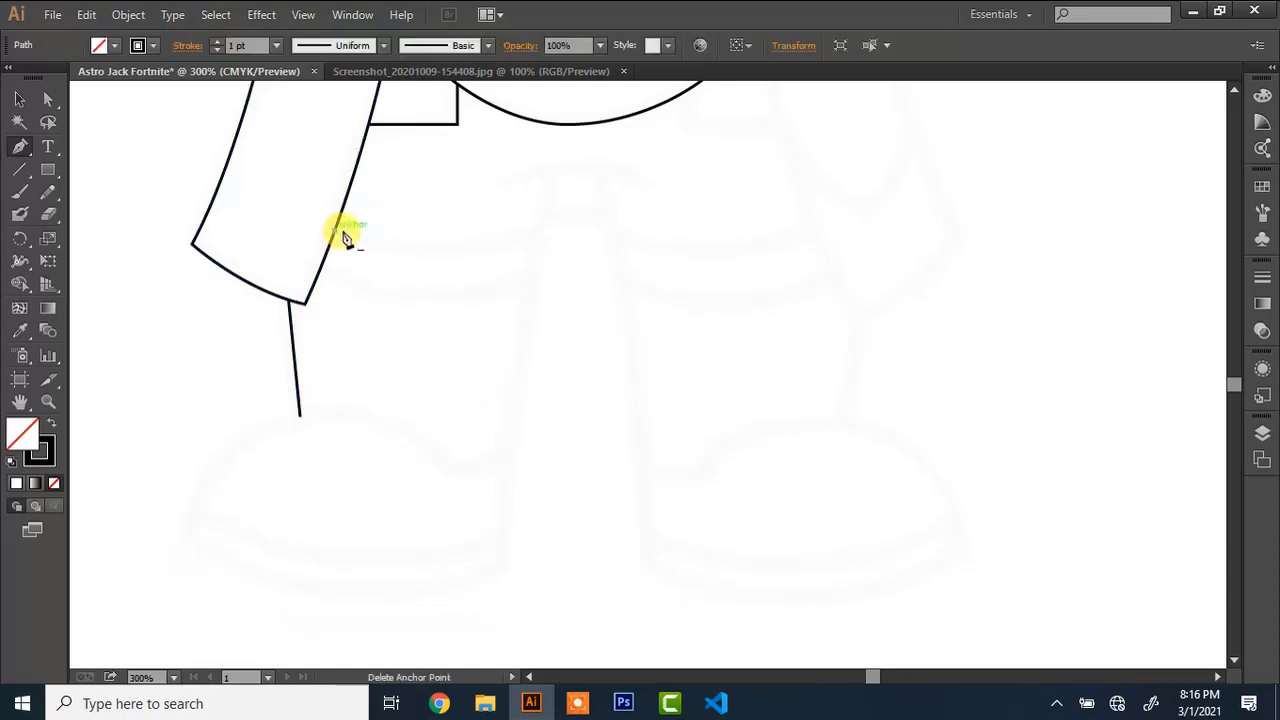
{"action": "left_click_drag", "start_coordinate": [538, 231], "coordinate": [641, 175]}
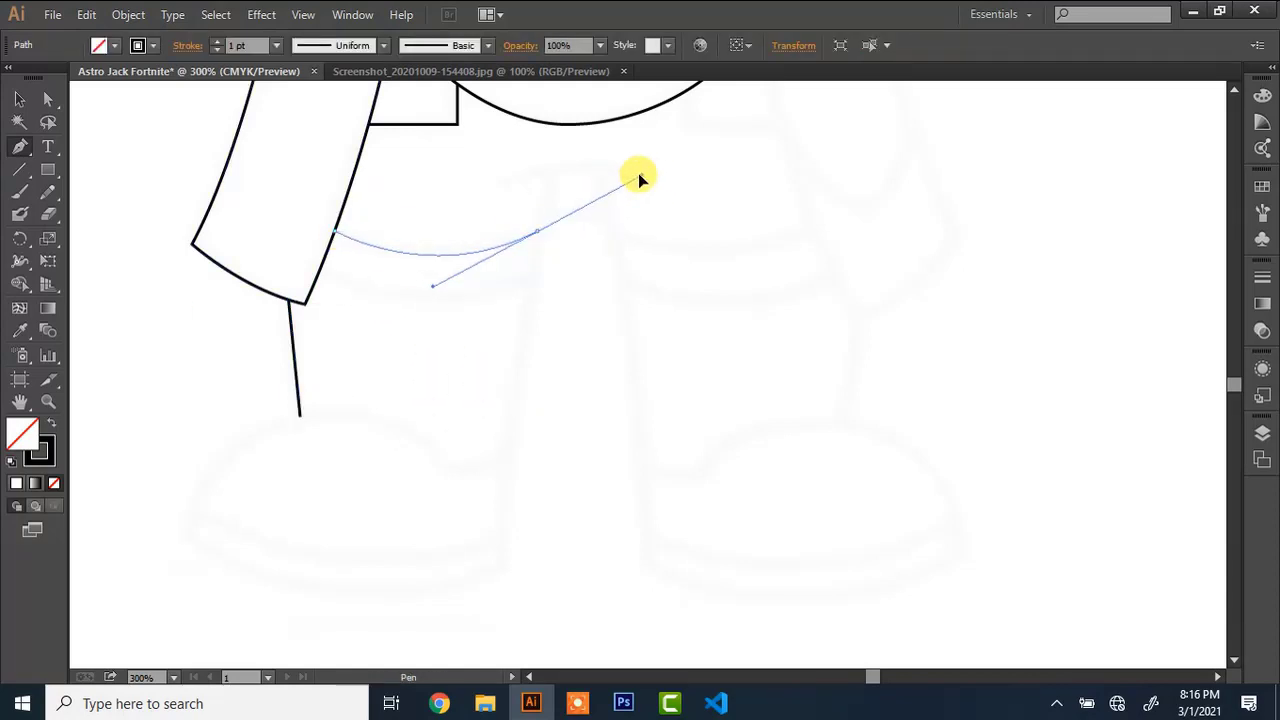
{"action": "left_click", "coordinate": [480, 289], "text": "ctrl"}
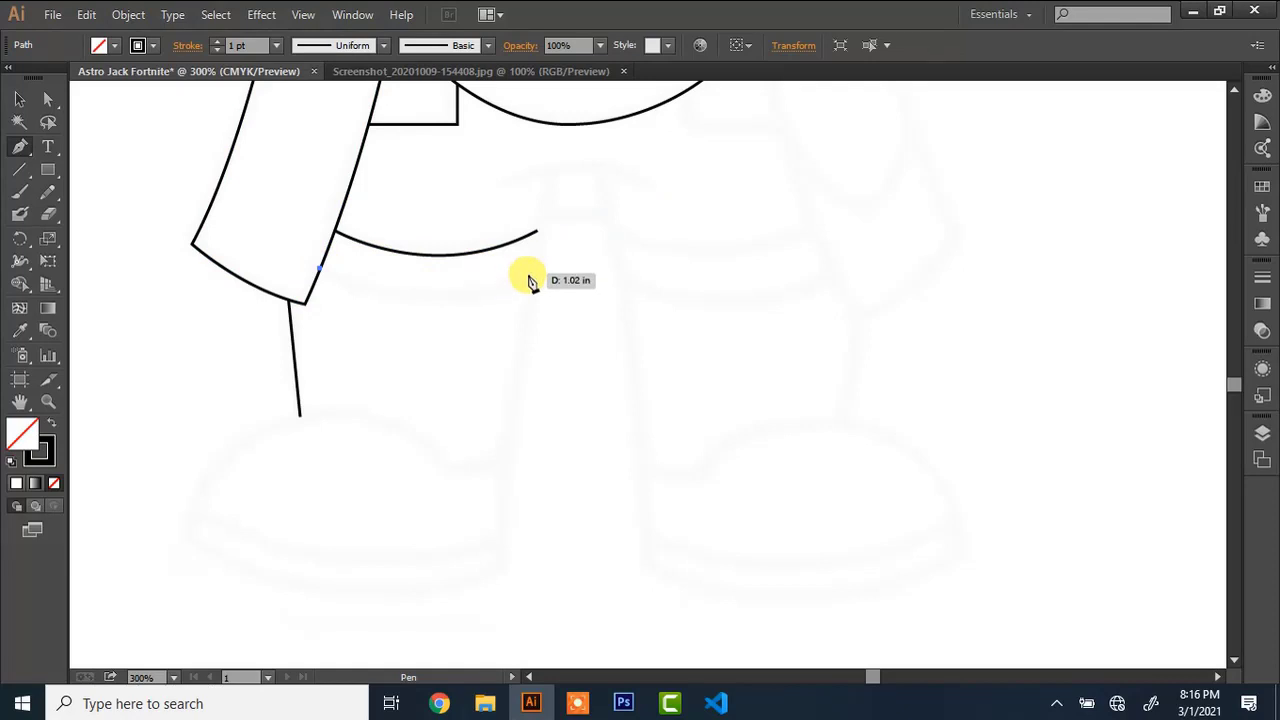
{"action": "left_click_drag", "start_coordinate": [528, 279], "coordinate": [643, 222]}
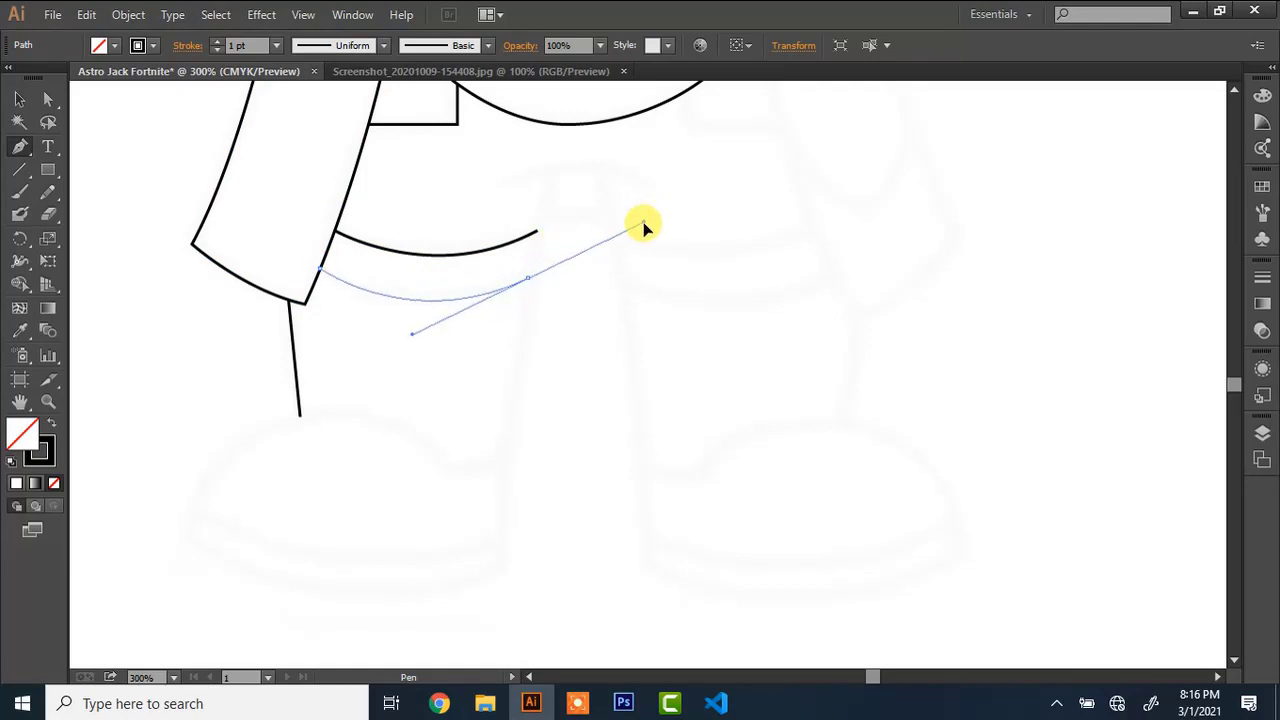
Trace the left leg's inner edge down to the sole, then the curved bottom of the boot out to the toe corner
{"action": "left_click", "coordinate": [553, 172], "text": "ctrl"}
{"action": "left_click", "coordinate": [553, 172]}
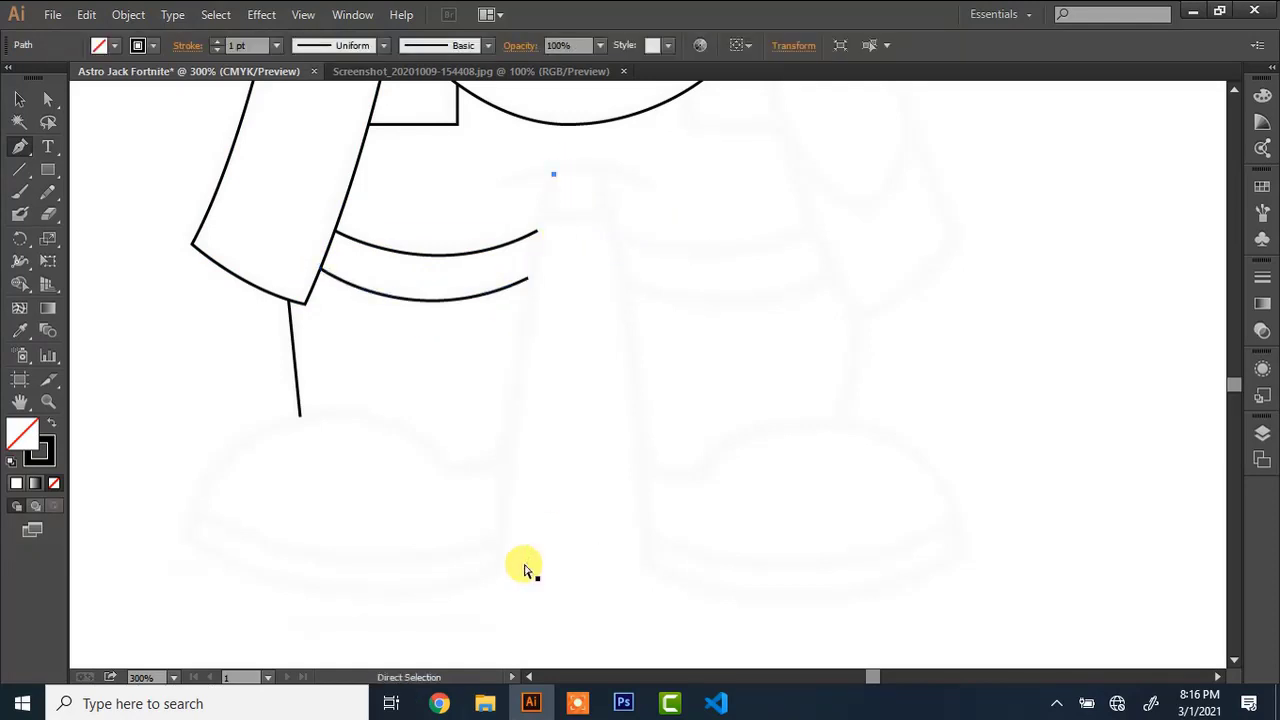
{"action": "key", "text": "ctrl+minus"}
{"action": "mouse_move", "coordinate": [550, 502]}
{"action": "left_mouse_down"}
{"action": "mouse_move", "coordinate": [563, 563]}
{"action": "mouse_move", "coordinate": [553, 632]}
{"action": "mouse_move", "coordinate": [551, 506]}
{"action": "left_mouse_up"}
{"action": "left_click_drag", "start_coordinate": [343, 481], "coordinate": [261, 419]}
{"action": "left_click", "coordinate": [343, 482]}
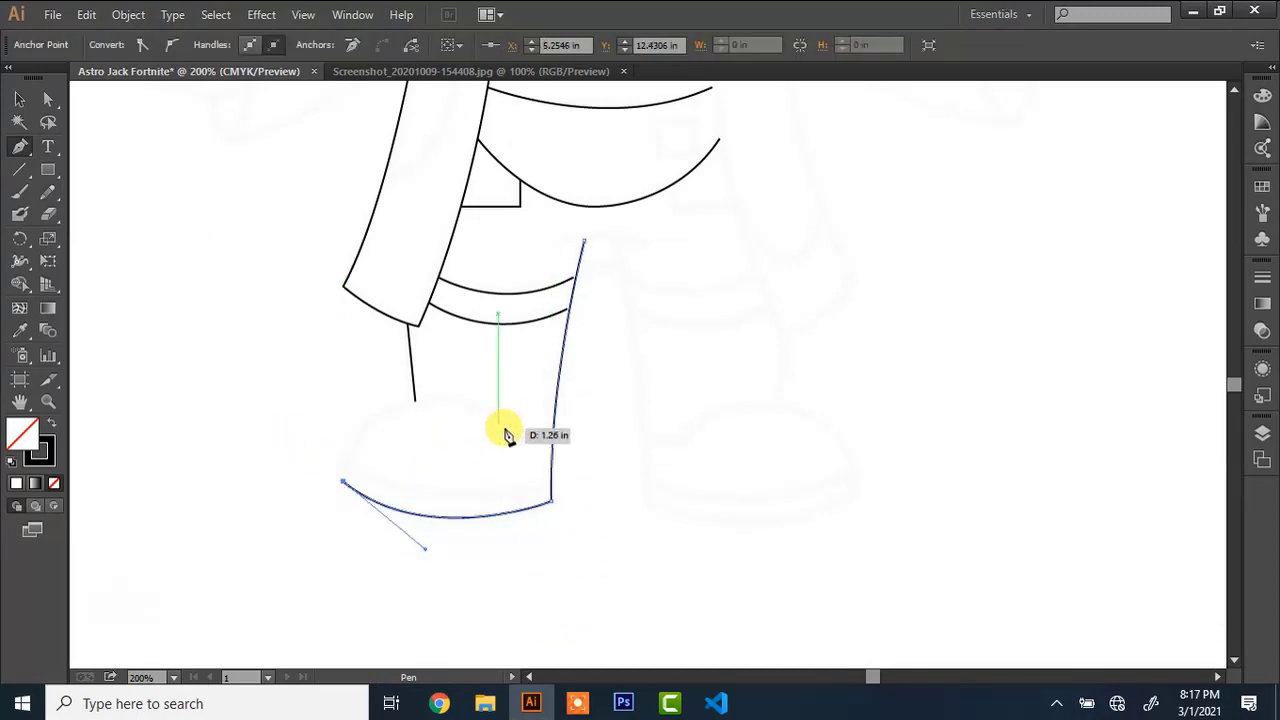
Trace the left boot's rounded upper from the toe, dipping at the instep and ending on the leg's inner edge
{"action": "left_click_drag", "start_coordinate": [507, 433], "coordinate": [646, 503]}
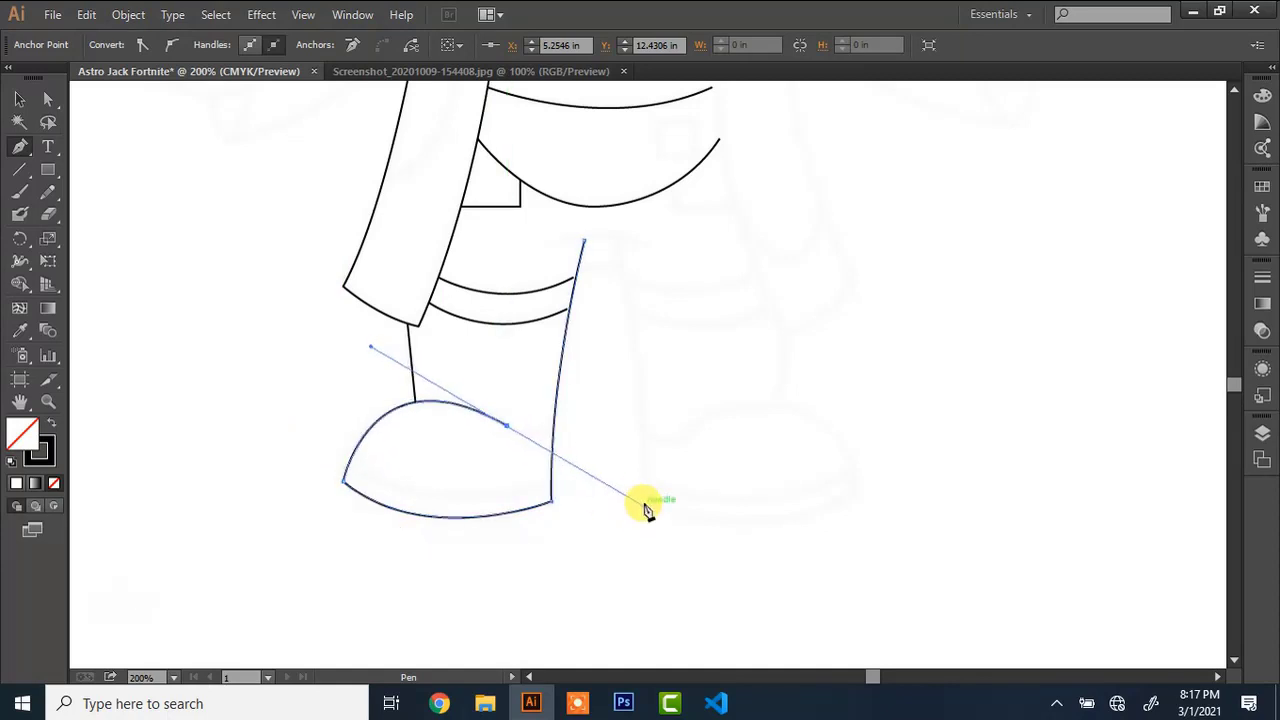
{"action": "key", "text": "ctrl+equal"}
{"action": "left_click", "coordinate": [438, 450]}
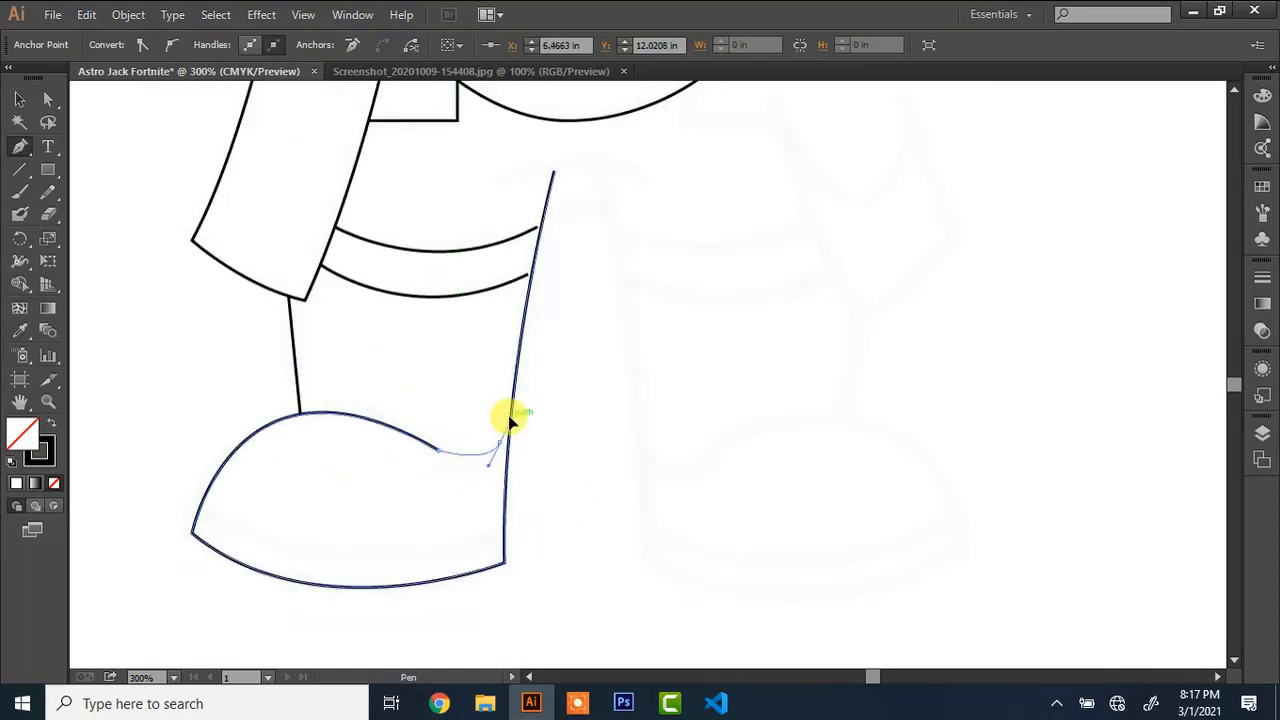
{"action": "left_click_drag", "start_coordinate": [500, 442], "coordinate": [540, 400]}
Move the loose ends of the two leg bands onto the left leg's inner edge
{"action": "key", "text": "v"}
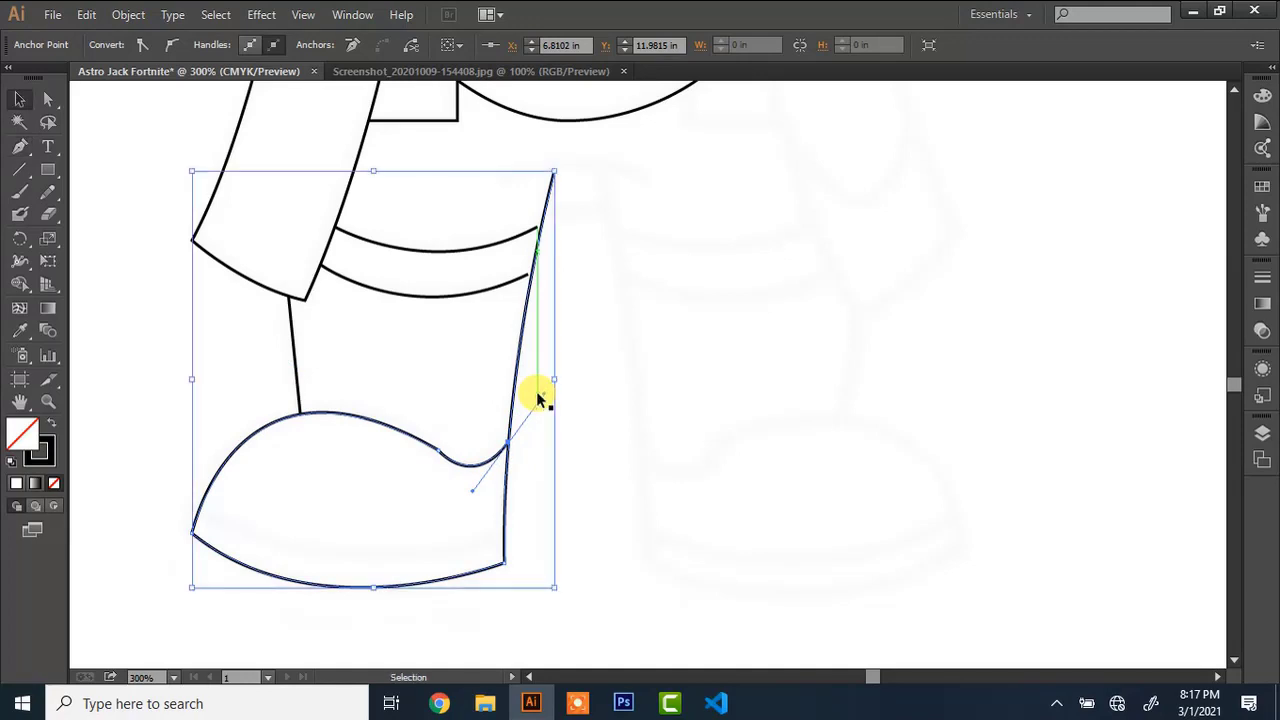
{"action": "key", "text": "a"}
{"action": "left_click", "coordinate": [538, 229]}
{"action": "left_click", "coordinate": [525, 277]}
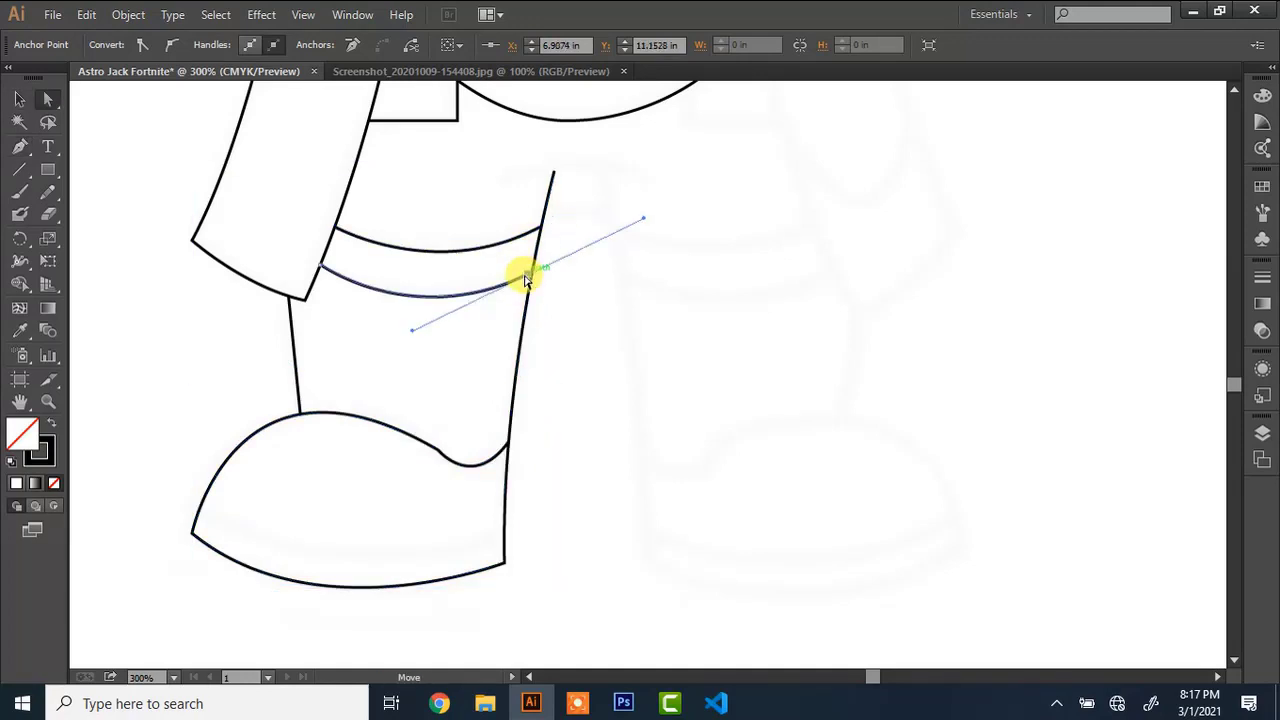
Draw the curved sole line across the left boot, from the toe to the leg's inner edge
{"action": "left_click", "coordinate": [201, 509]}
{"action": "left_click_drag", "start_coordinate": [503, 529], "coordinate": [660, 447]}
Draw a shallow arc at the crotch over the left leg's inner edge, then a short horizontal line about 0.28 in long from that edge
{"action": "left_click", "coordinate": [1234, 90]}
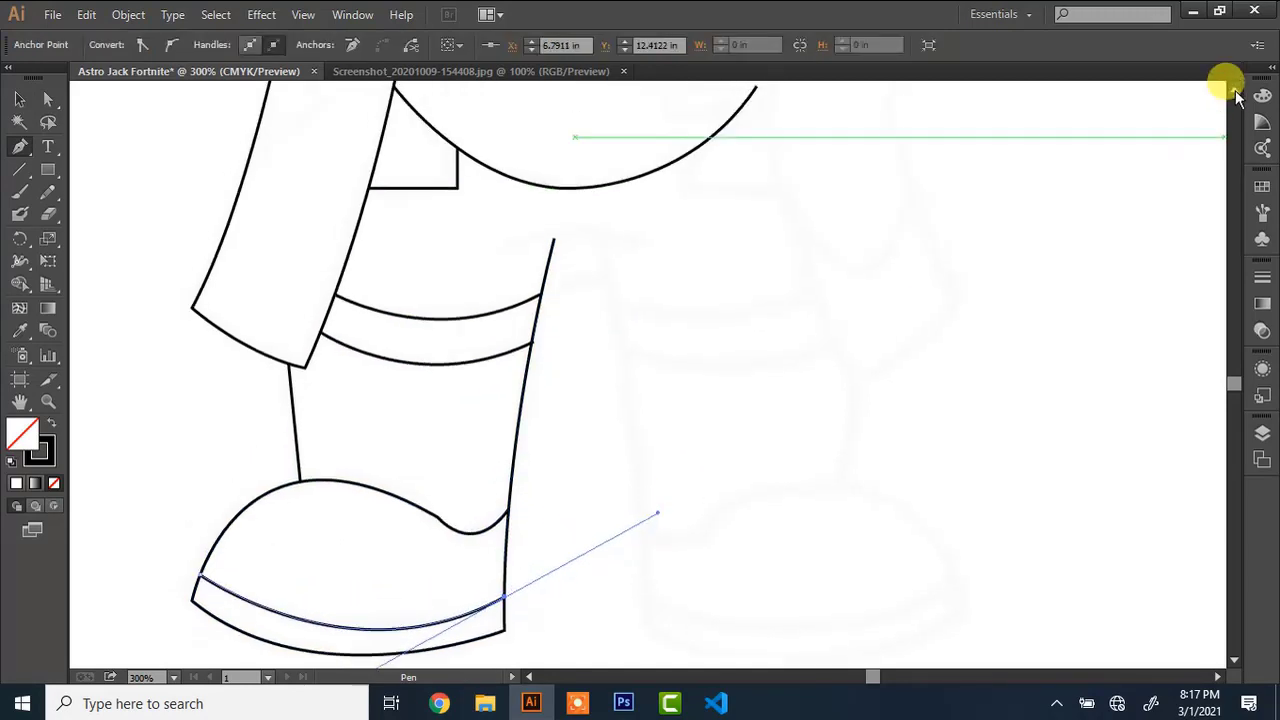
{"action": "left_click", "coordinate": [1234, 90]}
{"action": "left_click", "coordinate": [504, 295]}
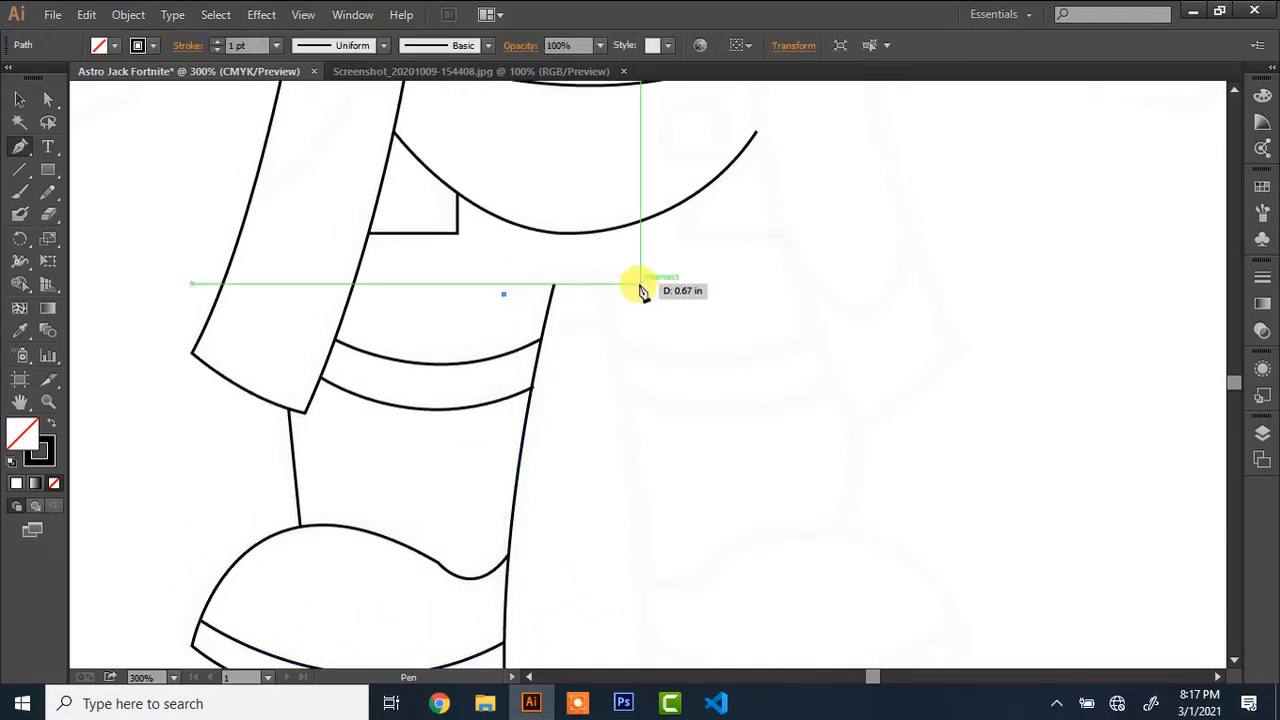
{"action": "left_click_drag", "start_coordinate": [646, 294], "coordinate": [732, 328]}
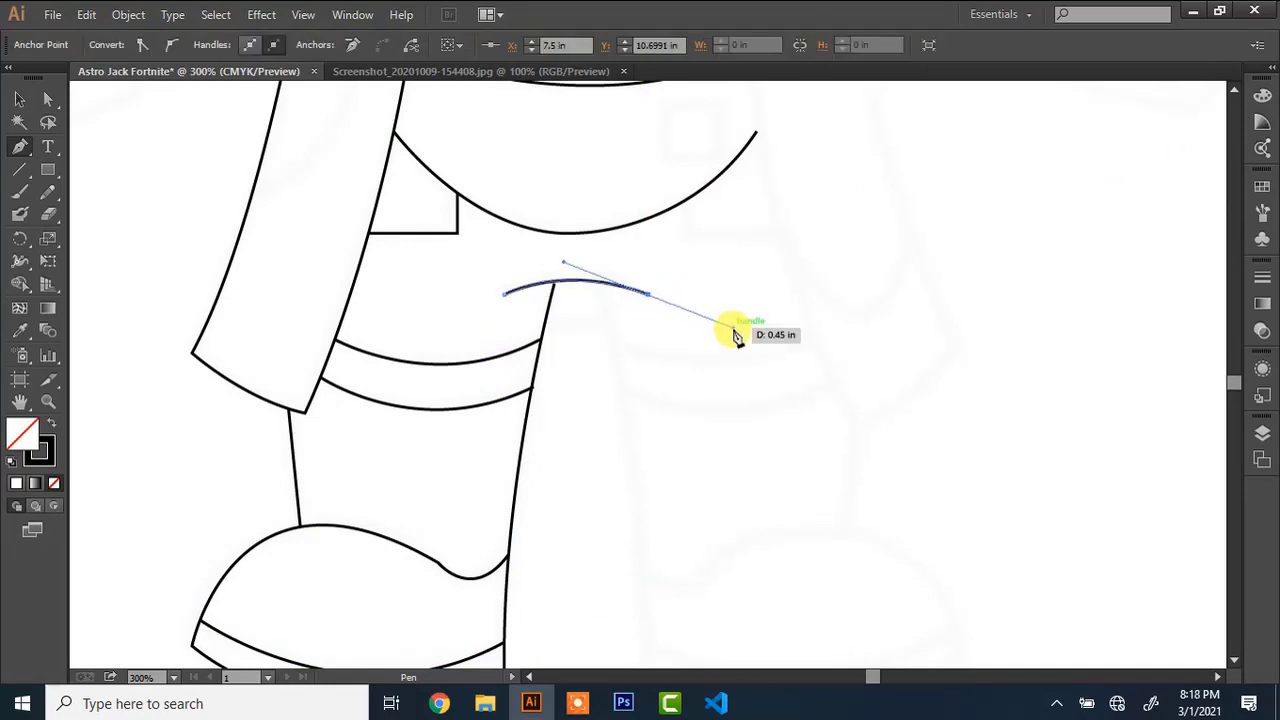
{"action": "left_click", "coordinate": [545, 328]}
{"action": "left_click", "coordinate": [607, 327]}
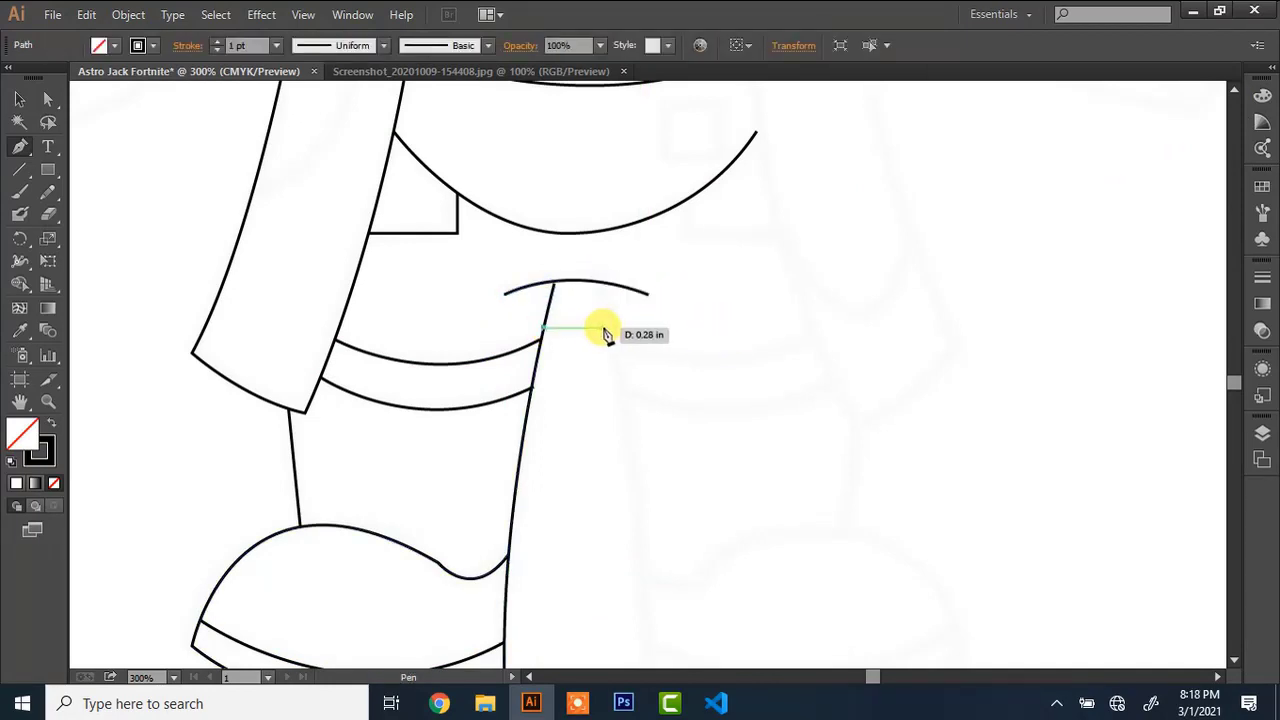
Trace the hooked inner line of the left coat panel, from its inner edge beside the cross down to its outer edge
{"action": "left_click", "coordinate": [1234, 91]}
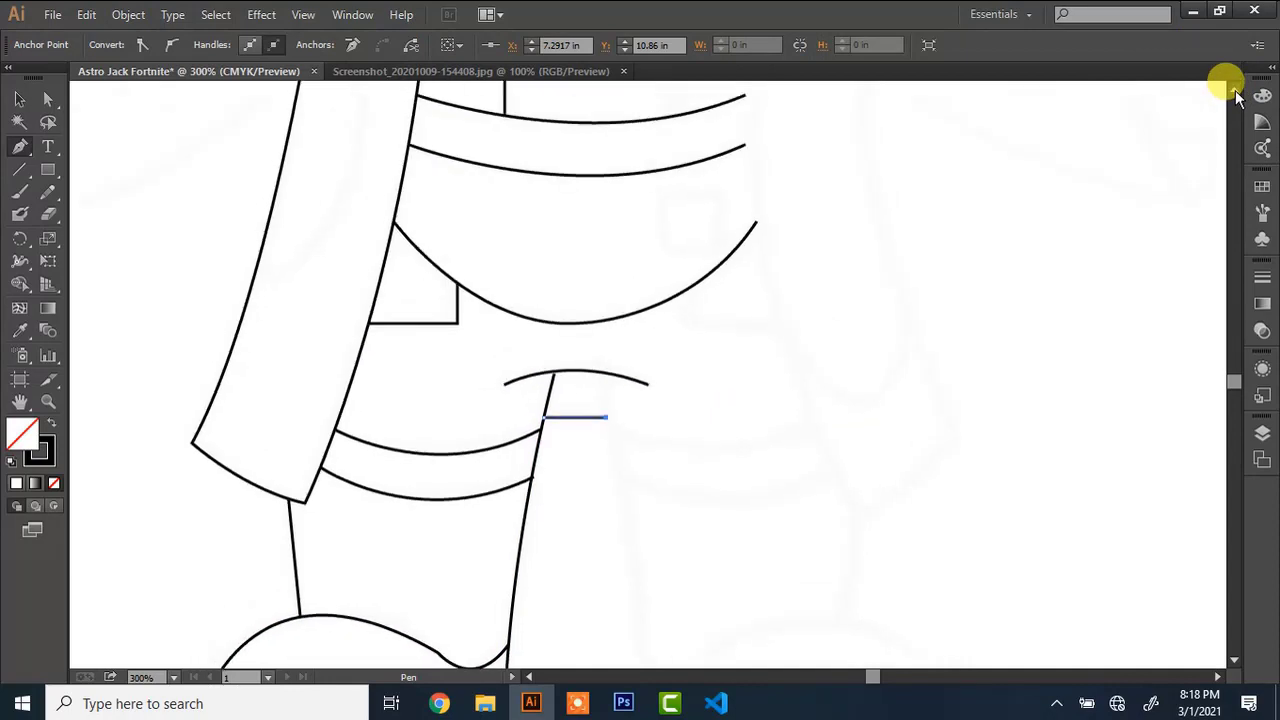
{"action": "key", "text": "ctrl+minus"}
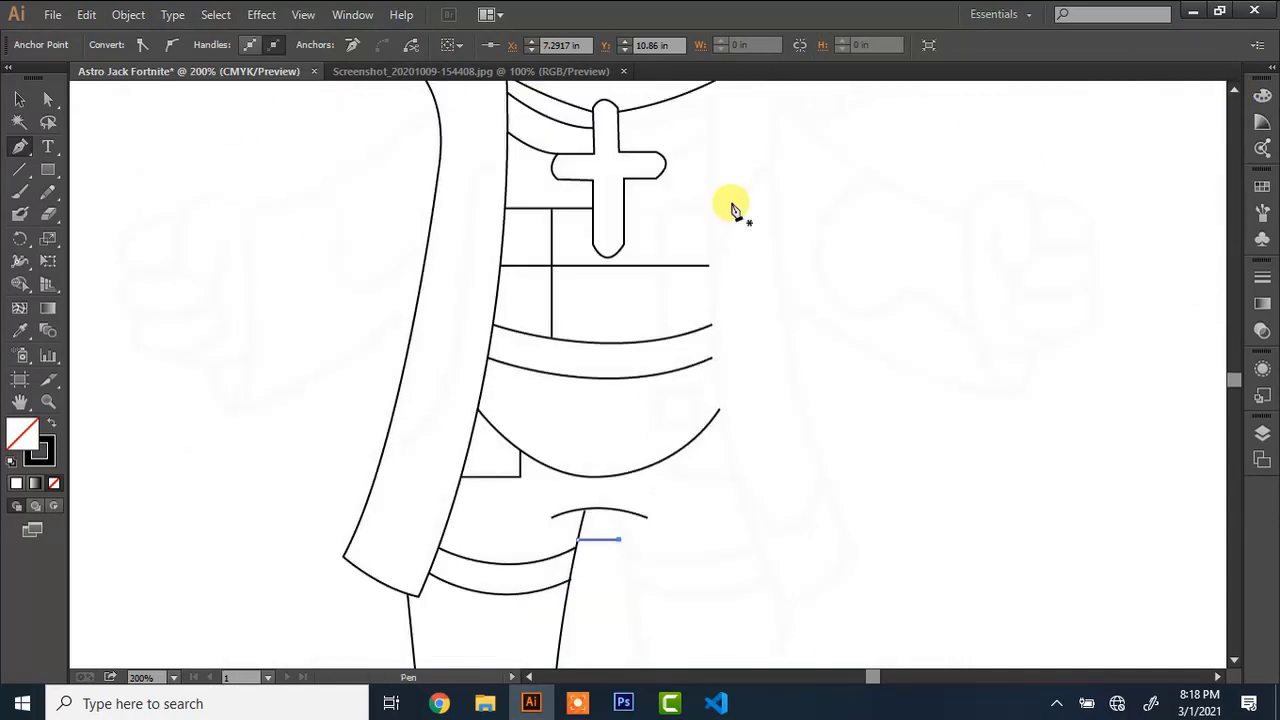
{"action": "left_click", "coordinate": [508, 186]}
{"action": "left_click_drag", "start_coordinate": [471, 196], "coordinate": [463, 242]}
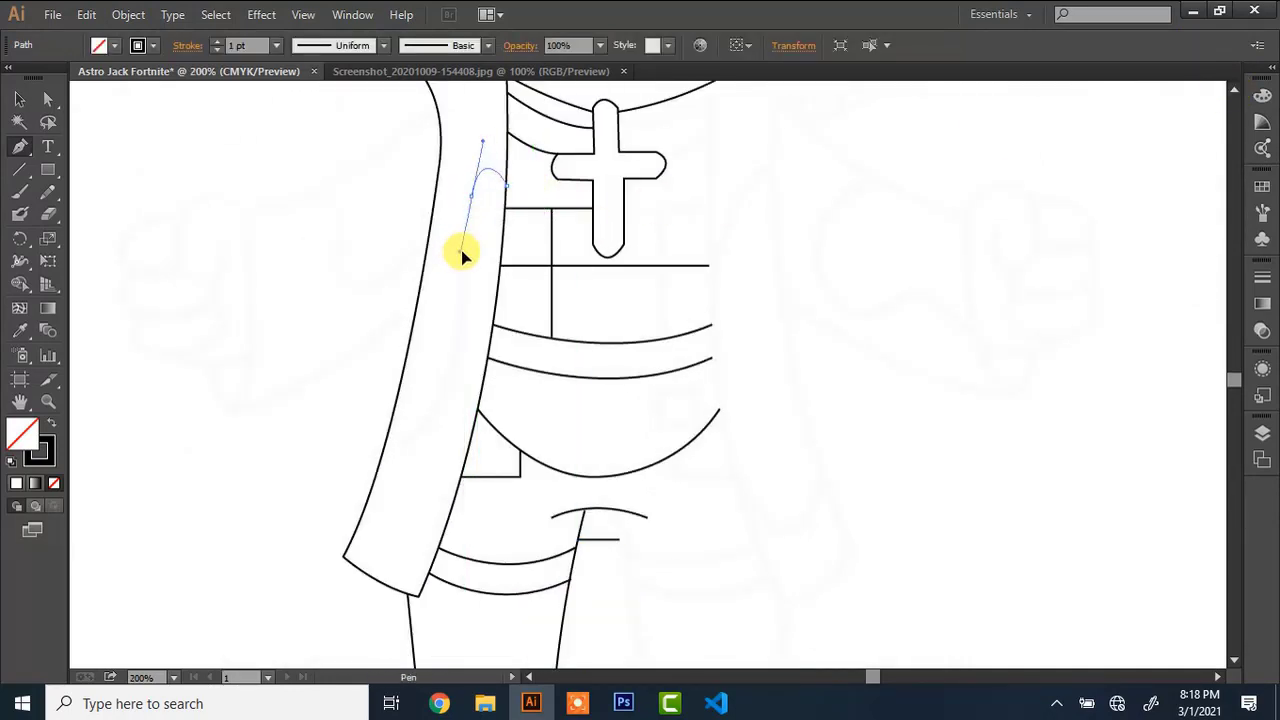
{"action": "left_click", "coordinate": [471, 194]}
{"action": "left_click_drag", "start_coordinate": [386, 450], "coordinate": [318, 455]}
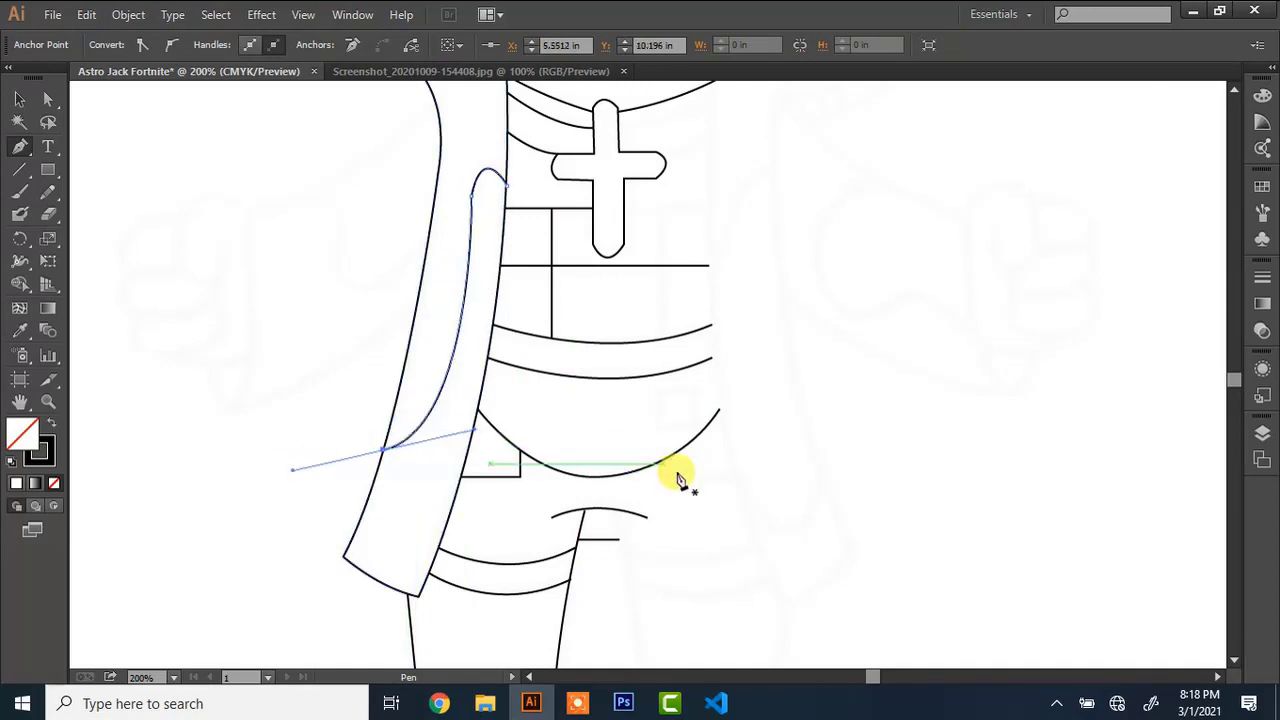
Draw a small square about 0.26 in wide on the lower torso, below the two curved belt lines and near their loose ends
{"action": "key", "text": "ctrl+plus"}
{"action": "left_click", "coordinate": [661, 448]}
{"action": "left_click", "coordinate": [661, 448]}
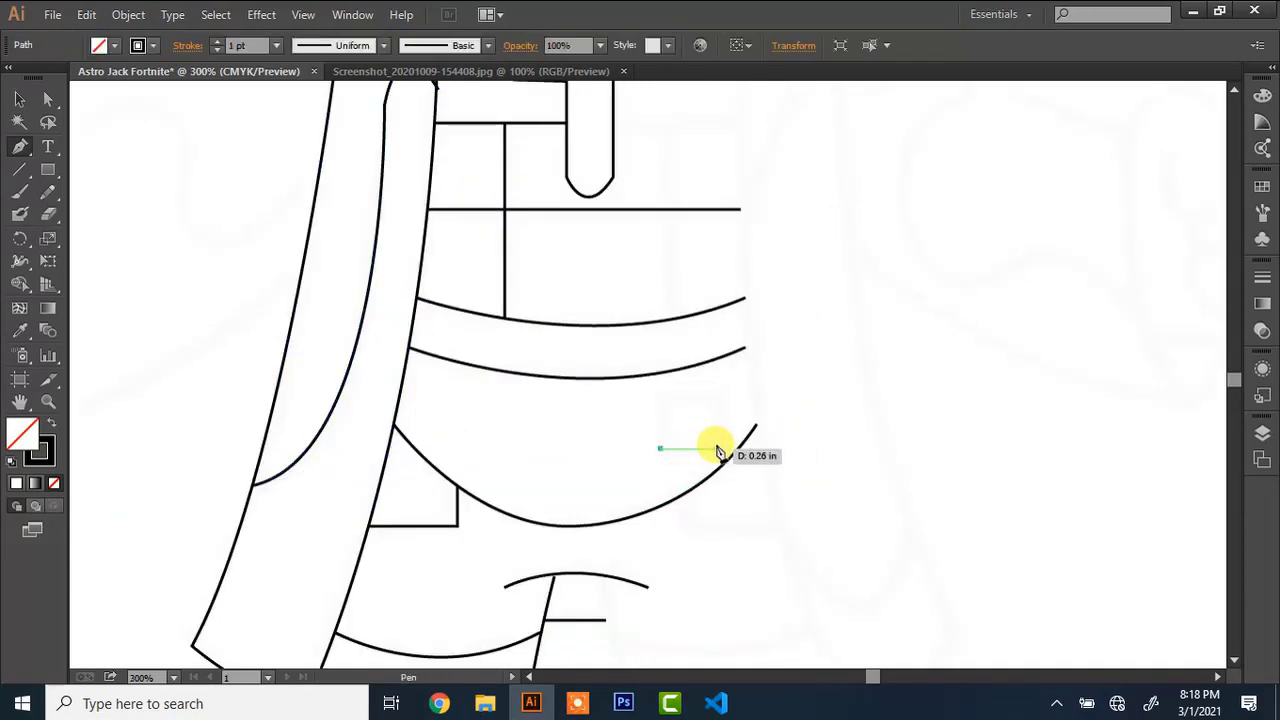
{"action": "left_click", "coordinate": [720, 447]}
{"action": "left_click", "coordinate": [720, 390]}
{"action": "left_click", "coordinate": [655, 390]}
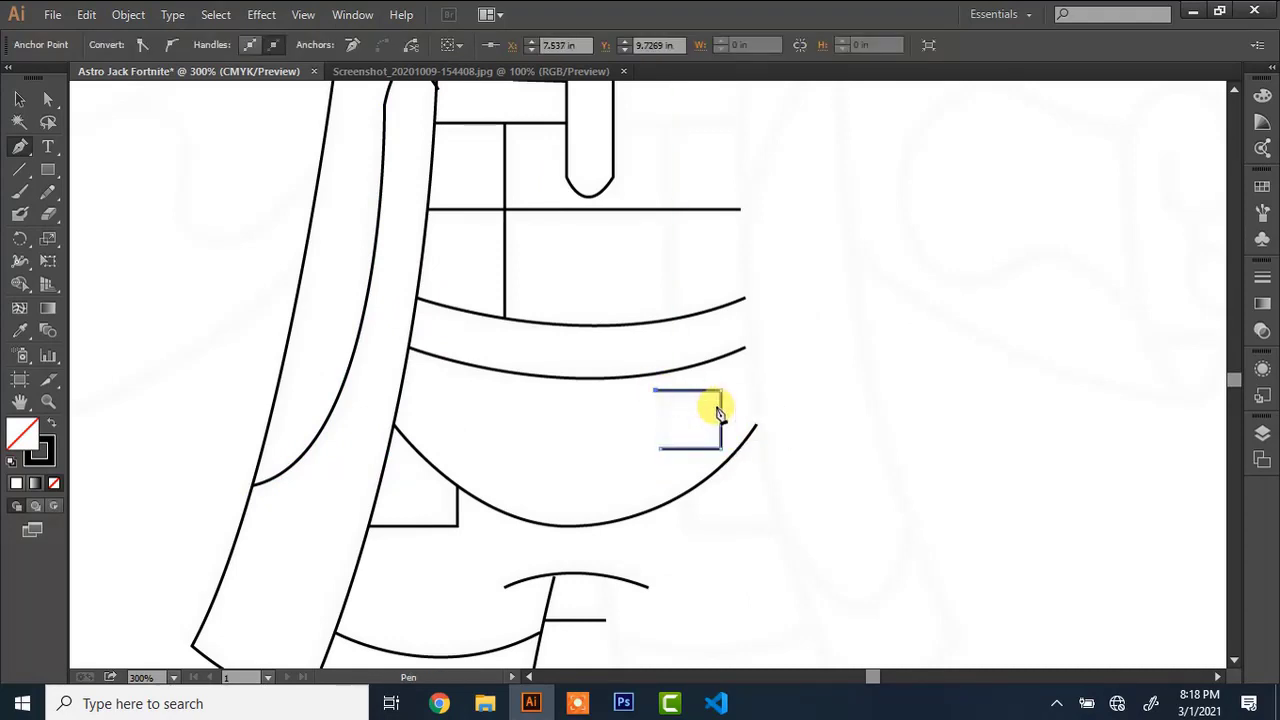
{"action": "left_click", "coordinate": [661, 448]}
{"action": "key", "text": "a"}
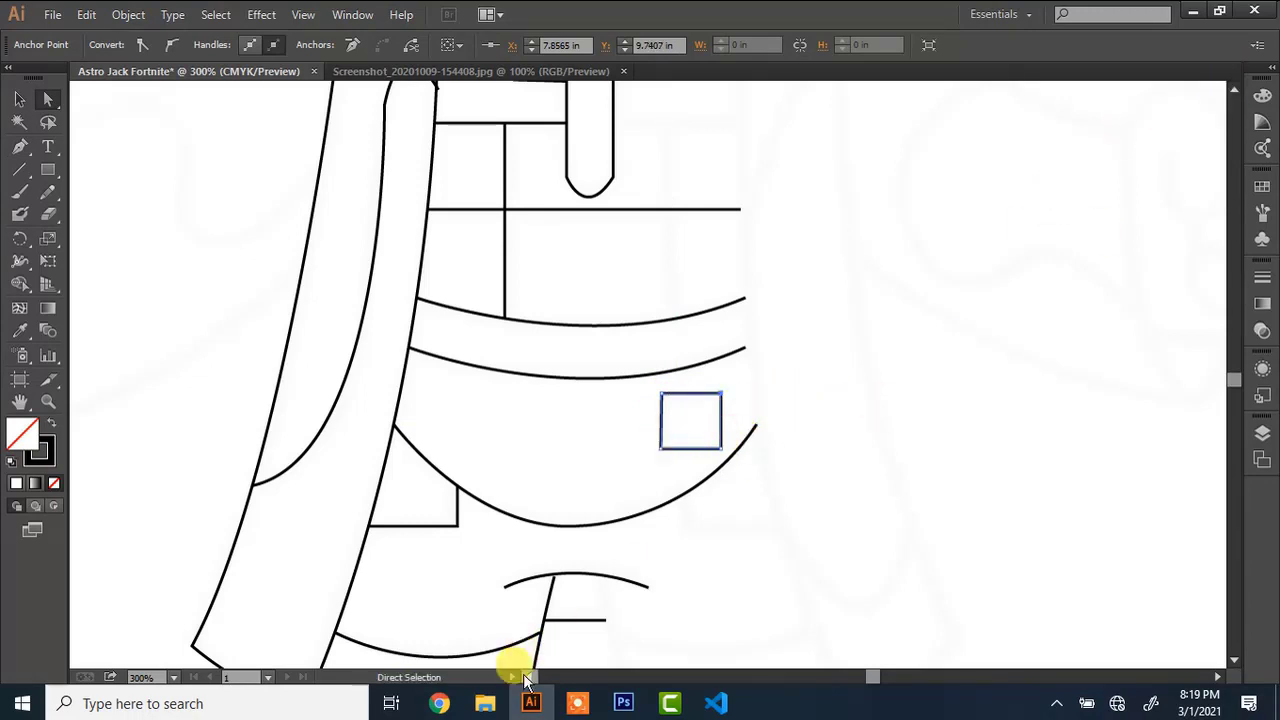
Refine the rounded top of the coat panel's inner line and fit its end onto the panel's inner edge
{"action": "left_click", "coordinate": [527, 677]}
{"action": "left_click", "coordinate": [1234, 90]}
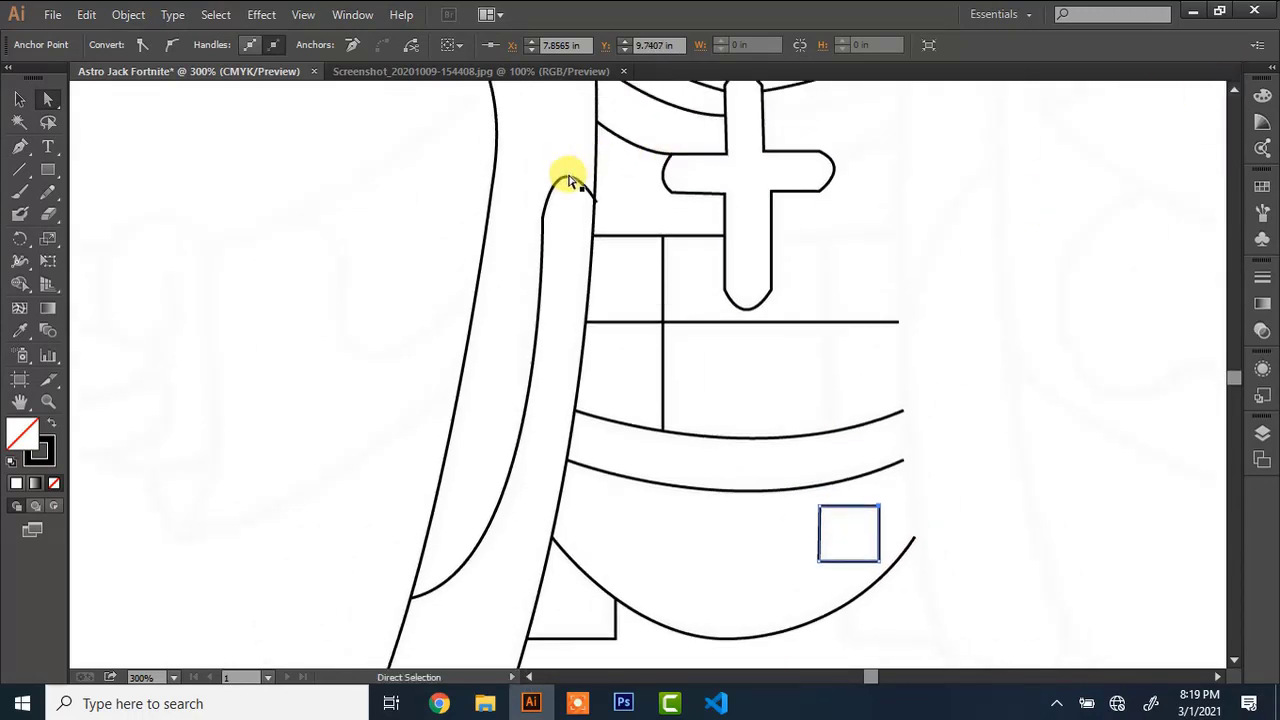
{"action": "left_click_drag", "start_coordinate": [568, 181], "coordinate": [557, 121]}
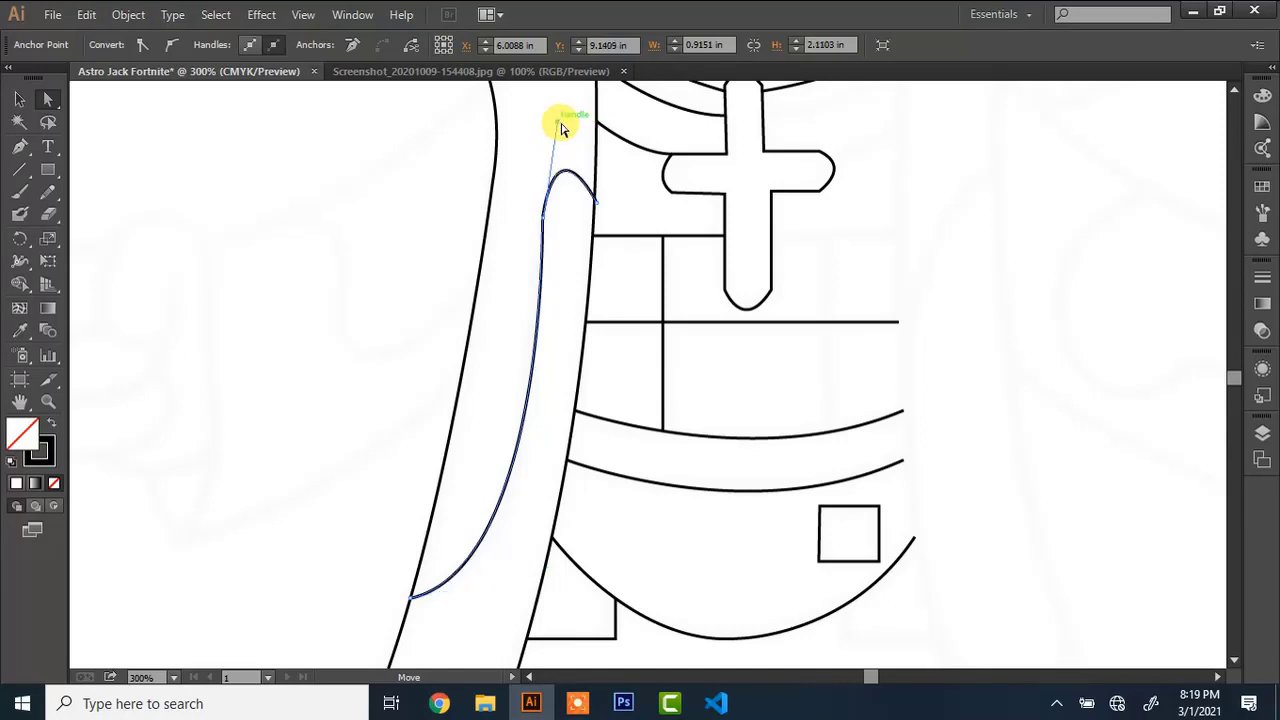
{"action": "left_click", "coordinate": [599, 204]}
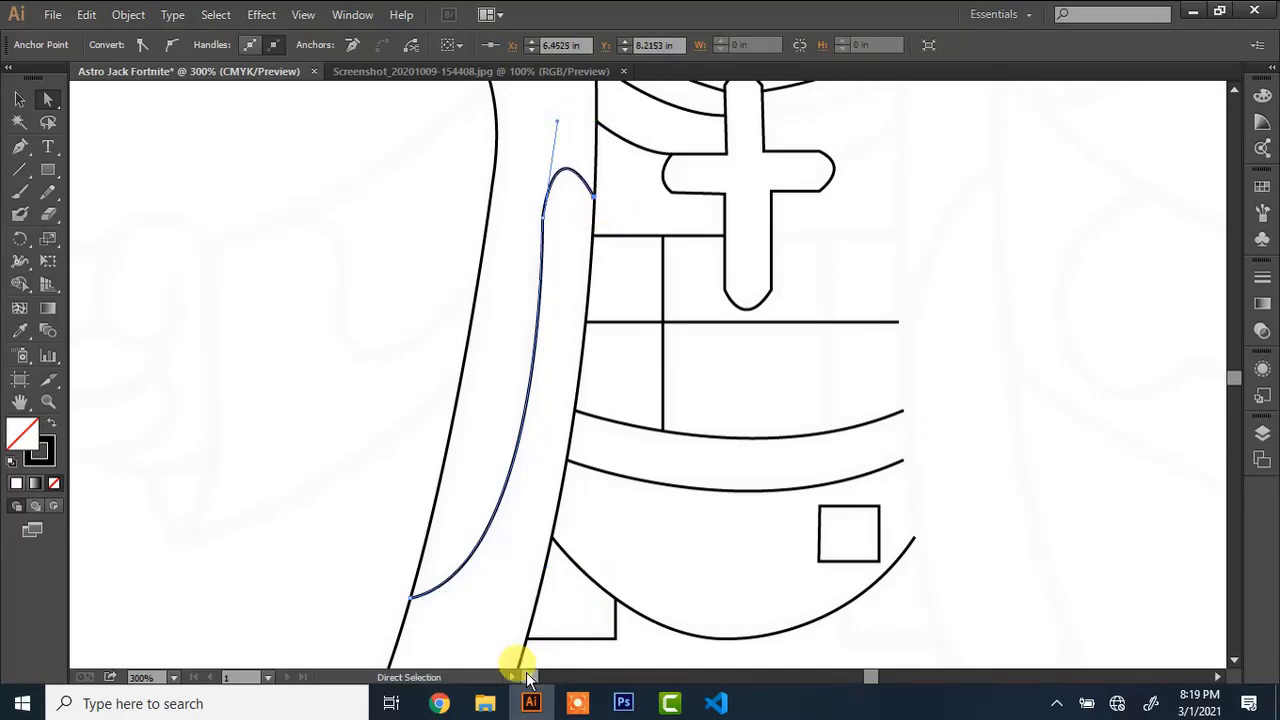
Trace the left sleeve from the coat's upper outer edge out to the cuff, down the curved cuff opening, and back to the coat
{"action": "scroll", "coordinate": [528, 678], "scroll_direction": "left", "scroll_amount": 1}
{"action": "key", "text": "ctrl+minus"}
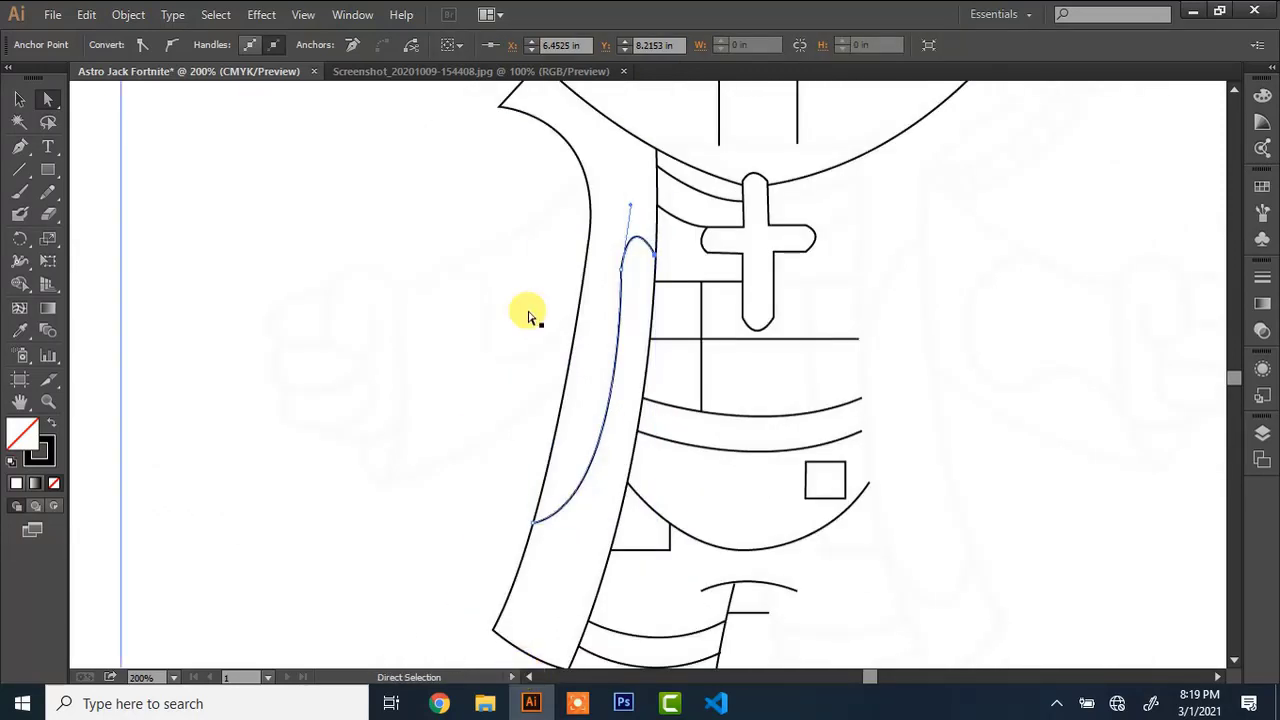
{"action": "key", "text": "p"}
{"action": "left_click", "coordinate": [588, 180]}
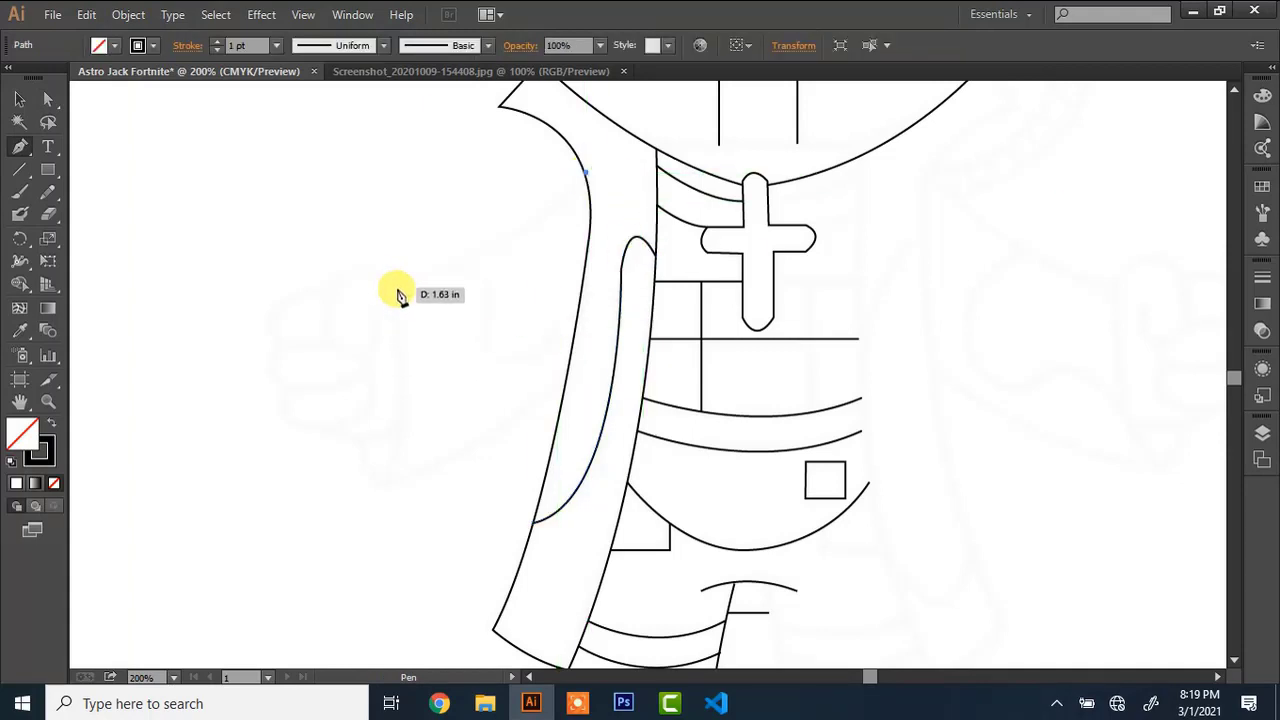
{"action": "left_click_drag", "start_coordinate": [397, 289], "coordinate": [295, 308]}
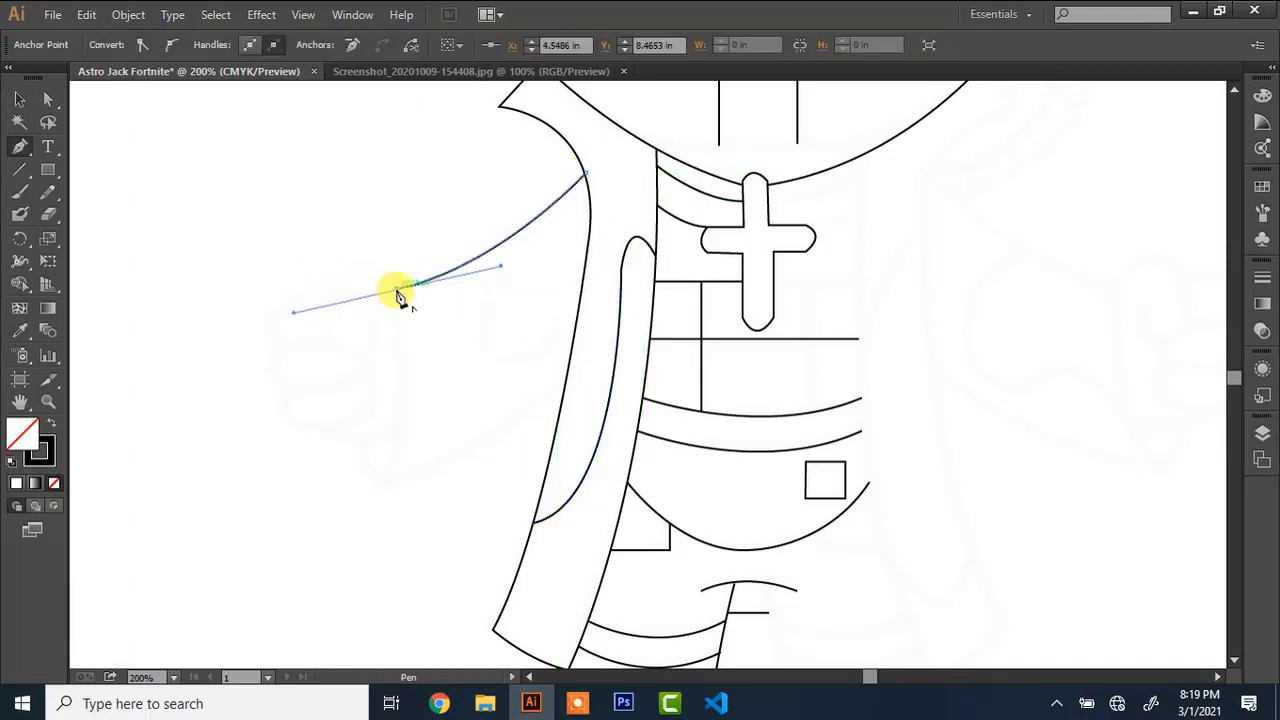
{"action": "left_click", "coordinate": [397, 289]}
{"action": "left_click_drag", "start_coordinate": [335, 548], "coordinate": [337, 553]}
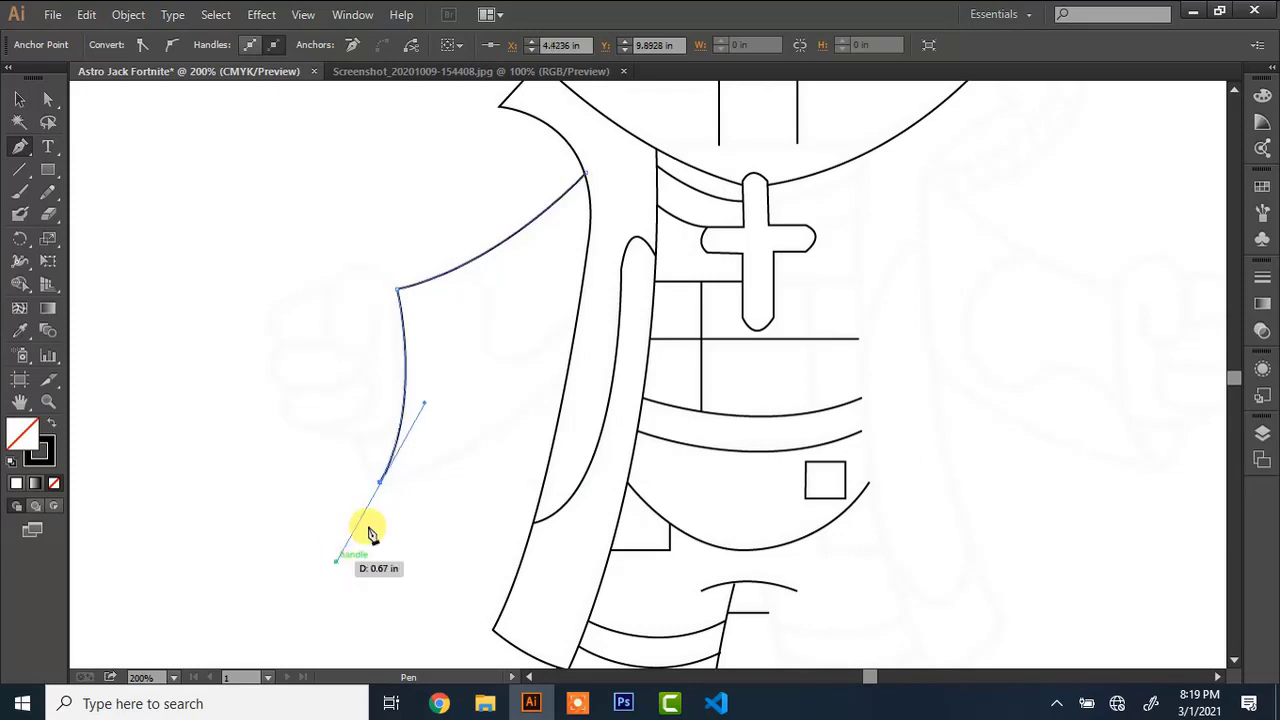
{"action": "left_click", "coordinate": [380, 483]}
{"action": "left_click_drag", "start_coordinate": [567, 373], "coordinate": [632, 288]}
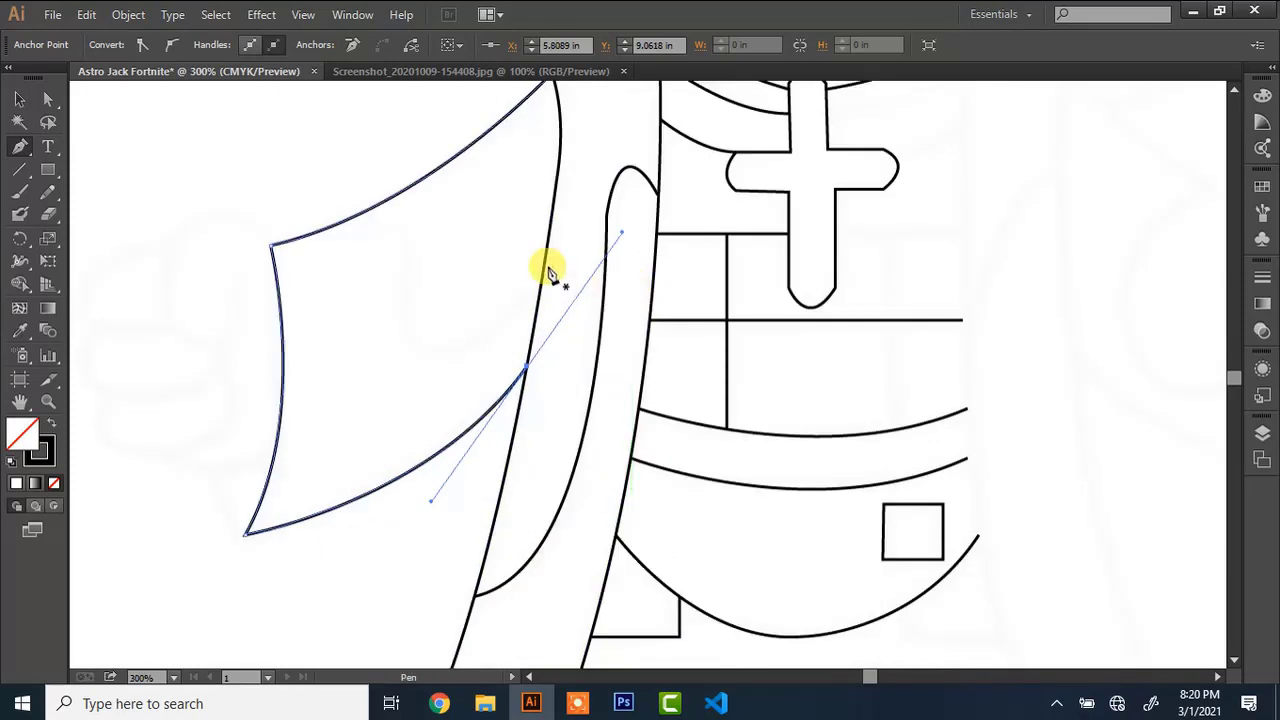
Draw the S-shaped fold line inside the left sleeve, from the coat's outer edge to the sleeve's upper edge
{"action": "left_click", "coordinate": [544, 266]}
{"action": "left_click_drag", "start_coordinate": [390, 346], "coordinate": [382, 326]}
{"action": "left_click", "coordinate": [426, 350]}
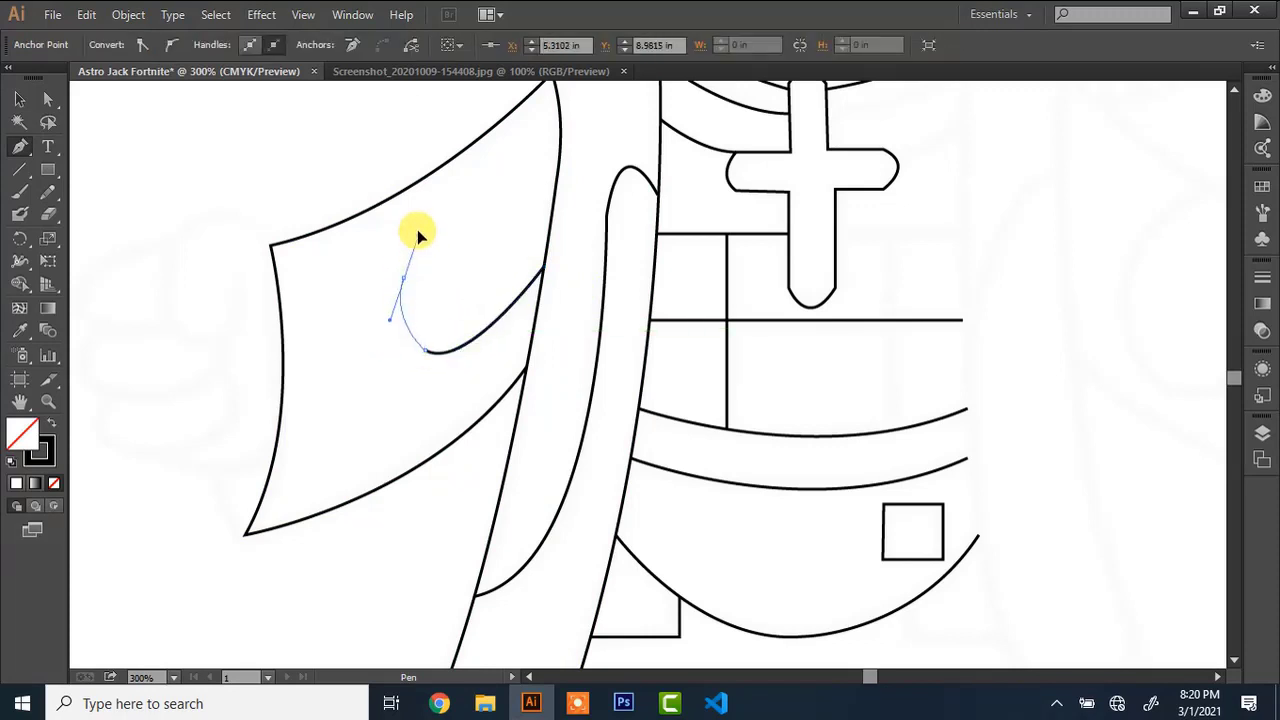
{"action": "left_click_drag", "start_coordinate": [417, 222], "coordinate": [263, 254]}
{"action": "left_click", "coordinate": [405, 278]}
Undo the last handle change and reshape the fold line's upper bend into a fuller curve meeting the sleeve's upper edge
{"action": "key", "text": "ctrl"}
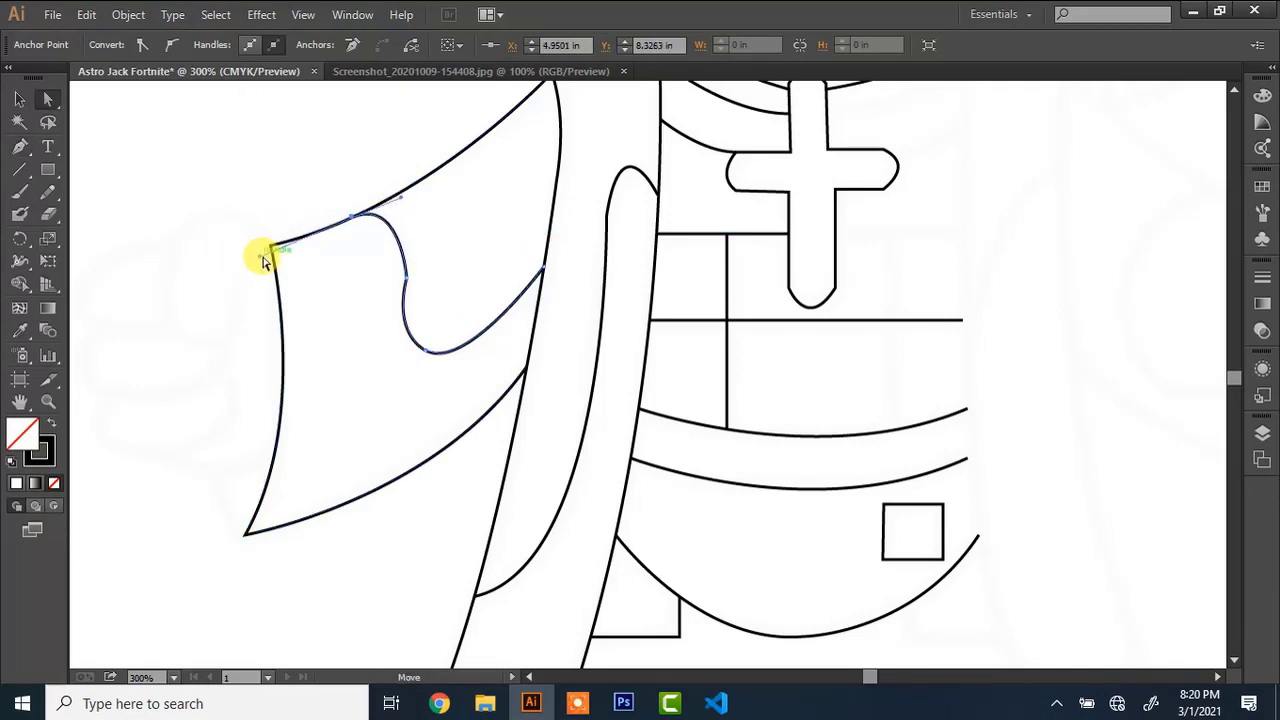
{"action": "key", "text": "ctrl+z"}
{"action": "left_click", "coordinate": [354, 215]}
{"action": "left_click", "coordinate": [406, 279]}
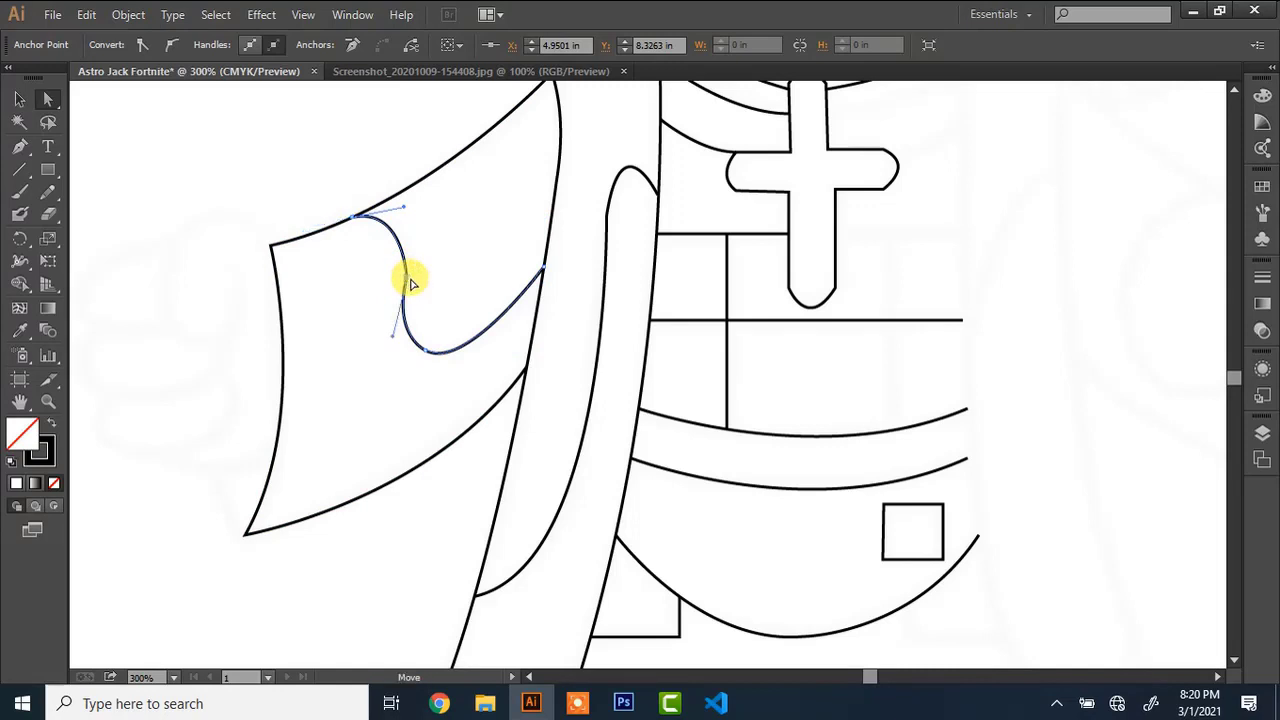
{"action": "left_click_drag", "start_coordinate": [410, 210], "coordinate": [423, 206]}
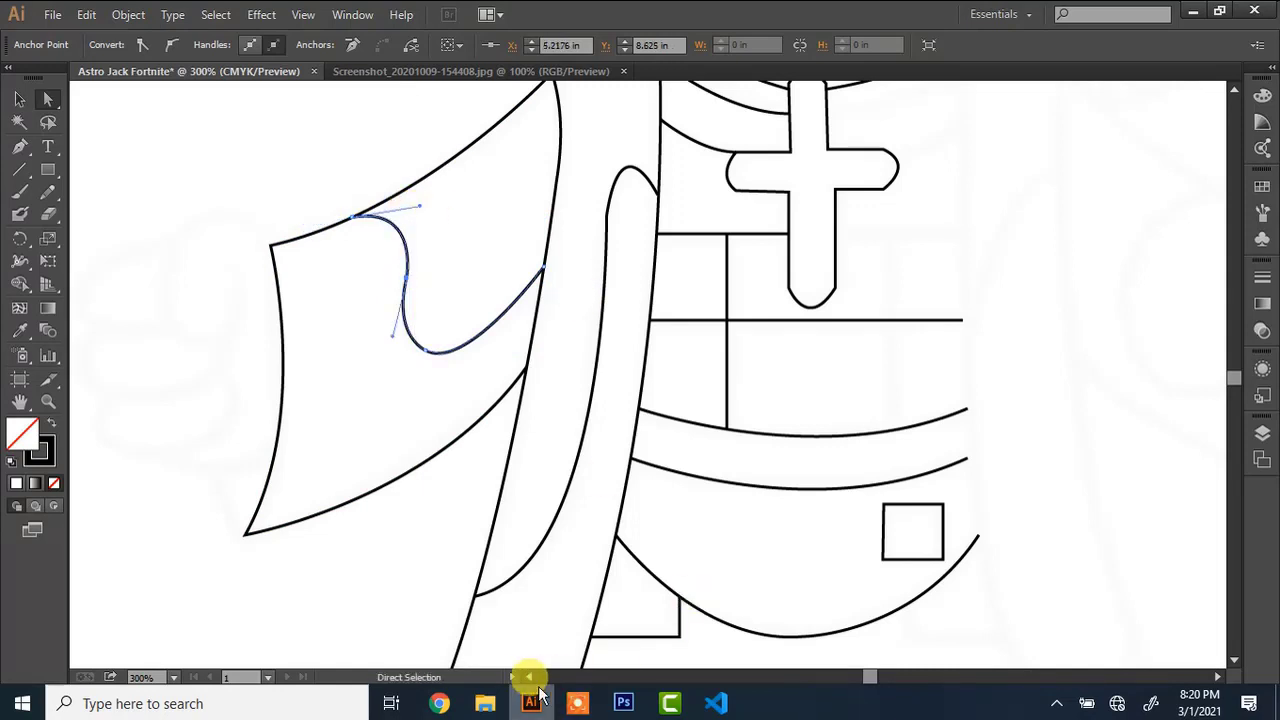
Trace the left hand's thumb as a rounded loop from the cuff's upper corner, down around the tip and up its inner side
{"action": "left_click", "coordinate": [529, 678]}
{"action": "left_click", "coordinate": [529, 678]}
{"action": "left_click", "coordinate": [529, 678]}
{"action": "key", "text": "p"}
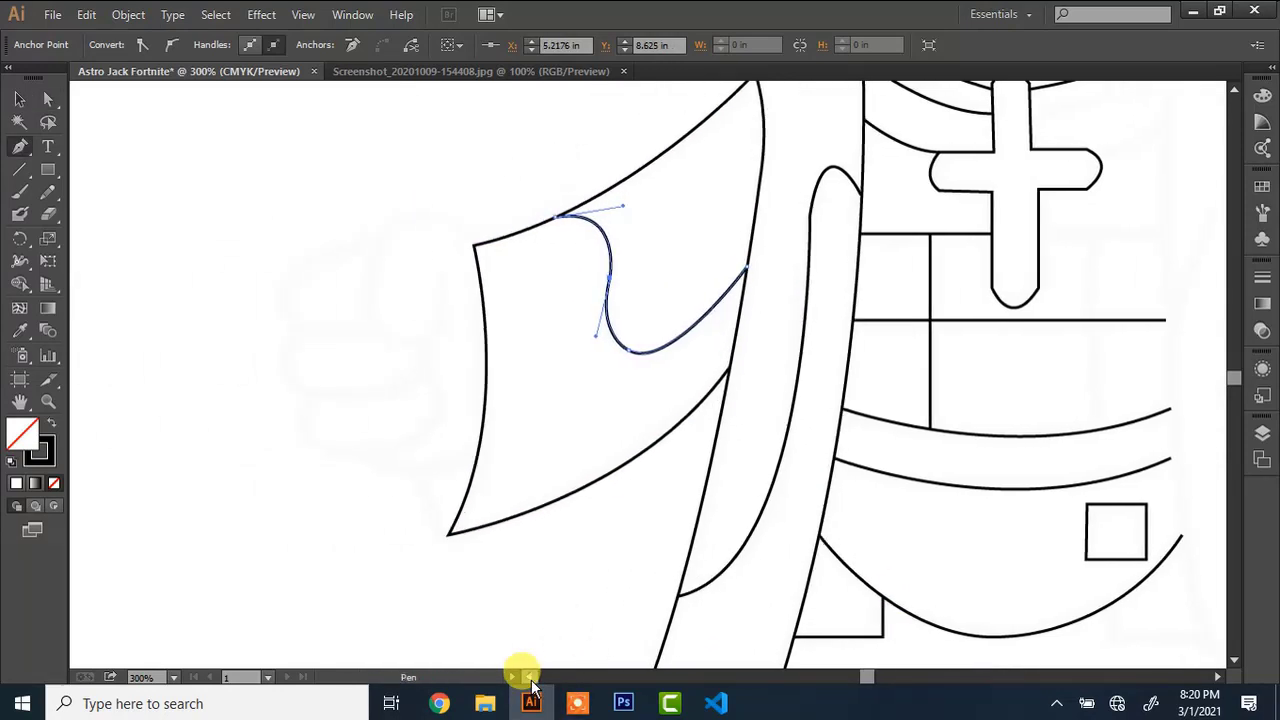
{"action": "left_click", "coordinate": [476, 250]}
{"action": "left_click_drag", "start_coordinate": [392, 223], "coordinate": [347, 292]}
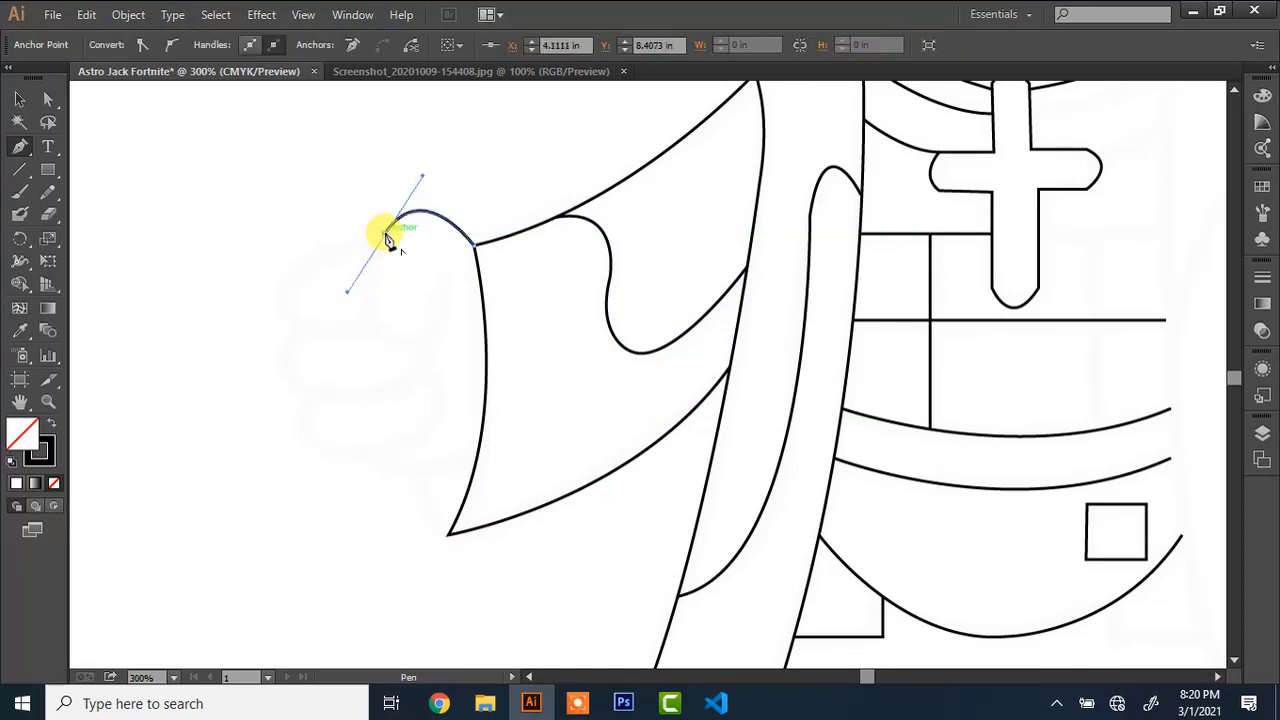
{"action": "left_click_drag", "start_coordinate": [399, 343], "coordinate": [443, 357]}
{"action": "left_click", "coordinate": [399, 343]}
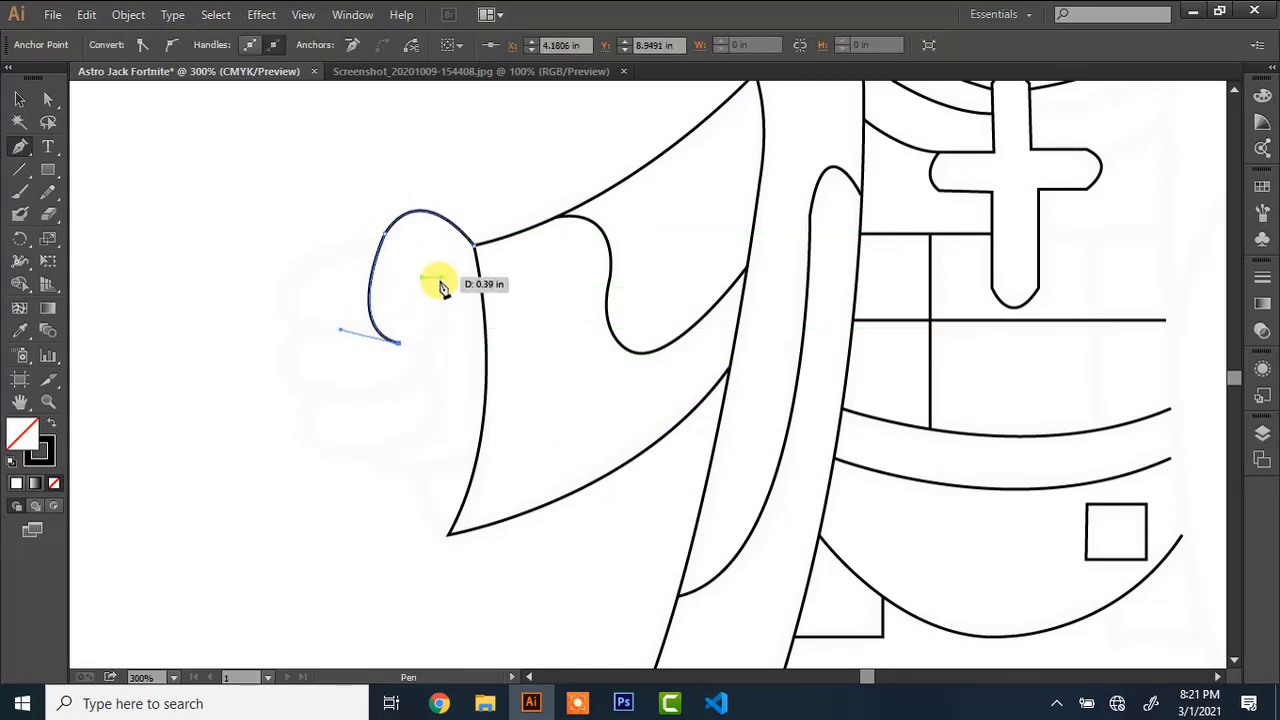
{"action": "left_click_drag", "start_coordinate": [440, 285], "coordinate": [436, 210]}
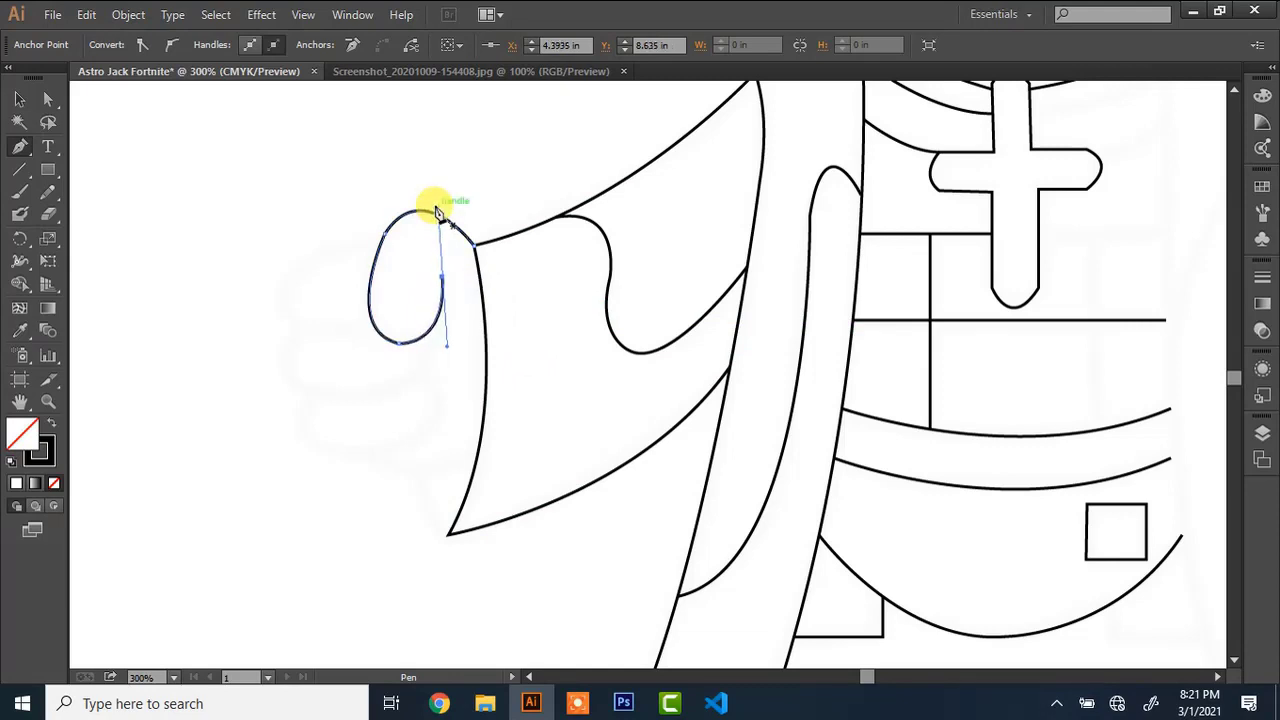
{"action": "left_click", "coordinate": [437, 211]}
Draw the left hand's lower curve from the cuff edge, then the rounded outline of the finger below the thumb
{"action": "left_click", "coordinate": [478, 450]}
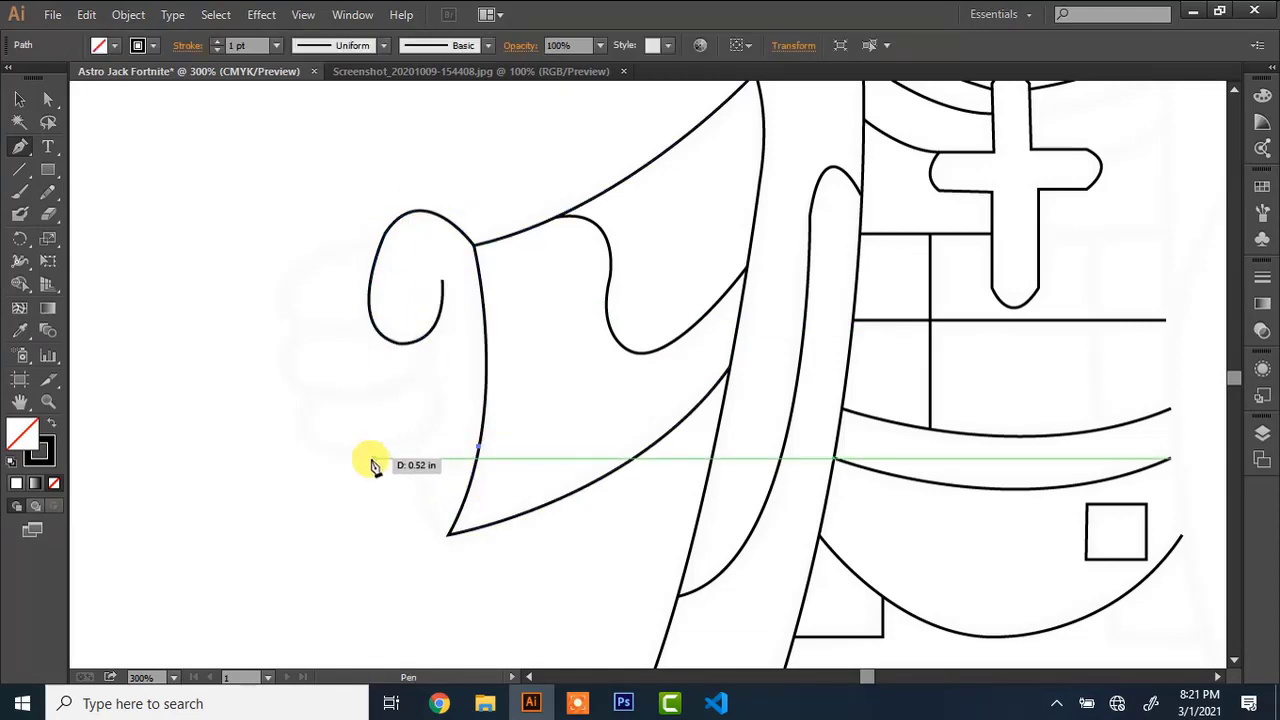
{"action": "left_click_drag", "start_coordinate": [366, 455], "coordinate": [300, 420]}
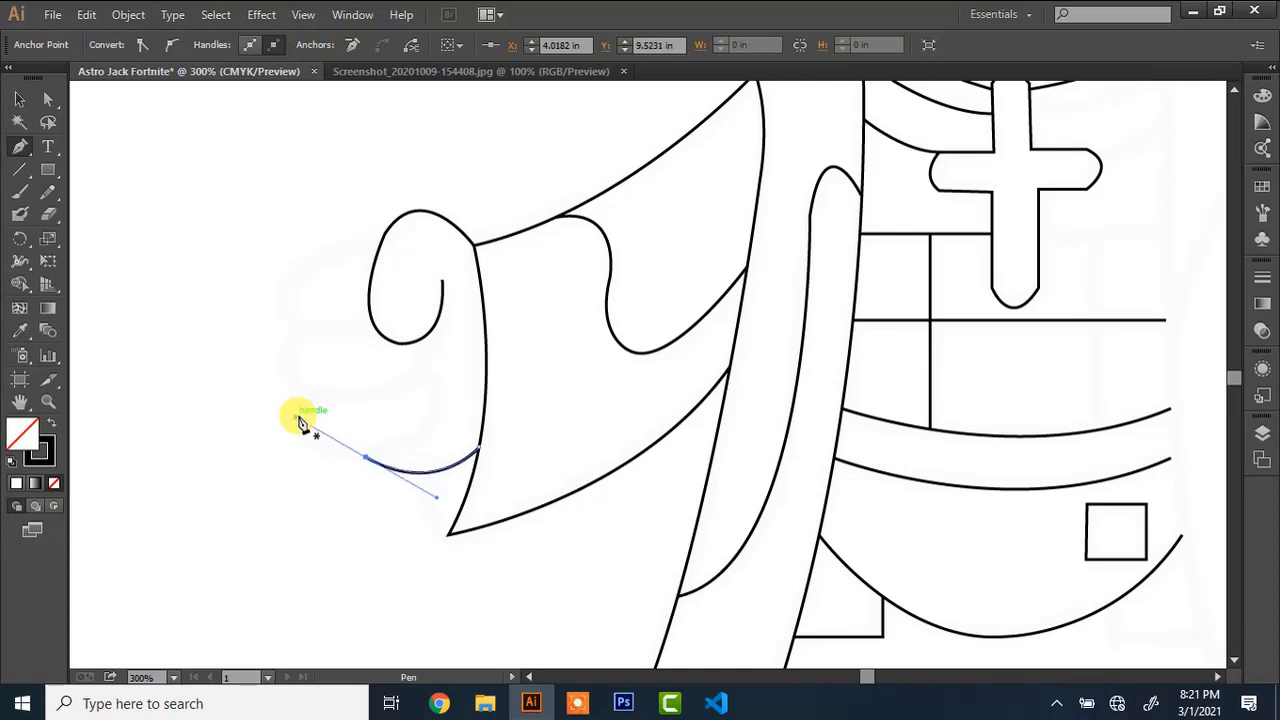
{"action": "left_click", "coordinate": [430, 330]}
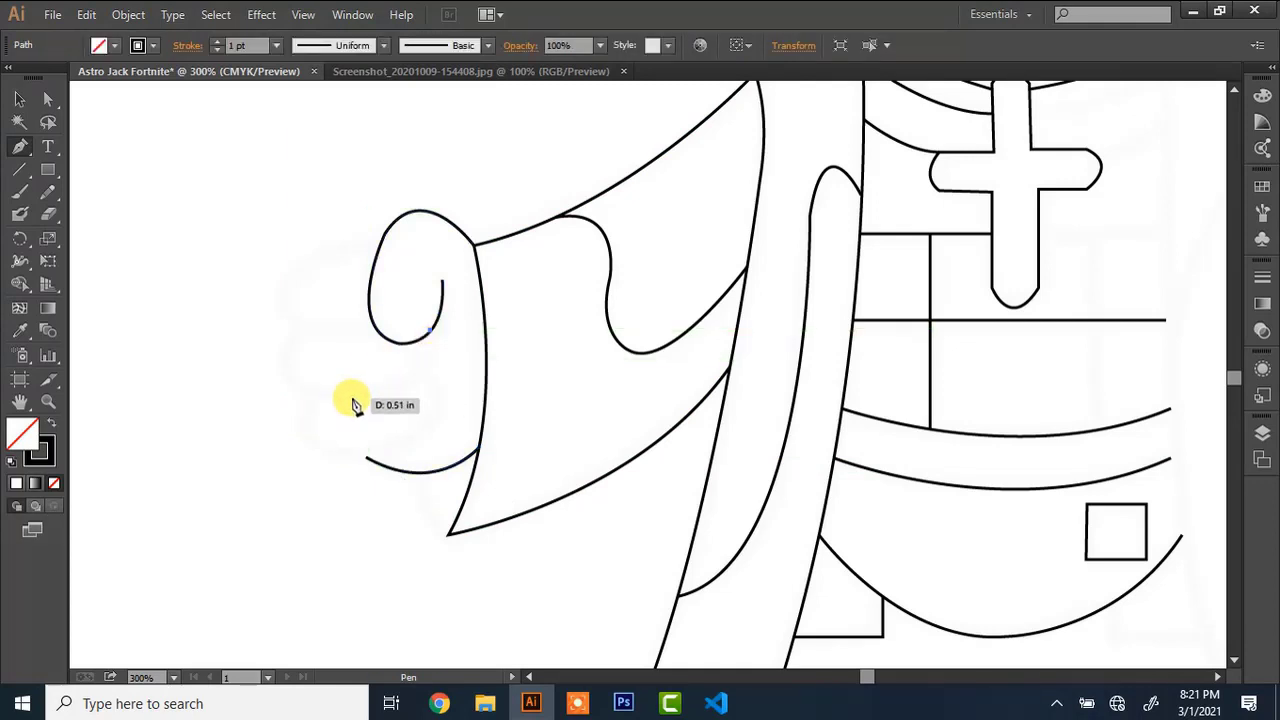
{"action": "left_click_drag", "start_coordinate": [340, 405], "coordinate": [237, 407]}
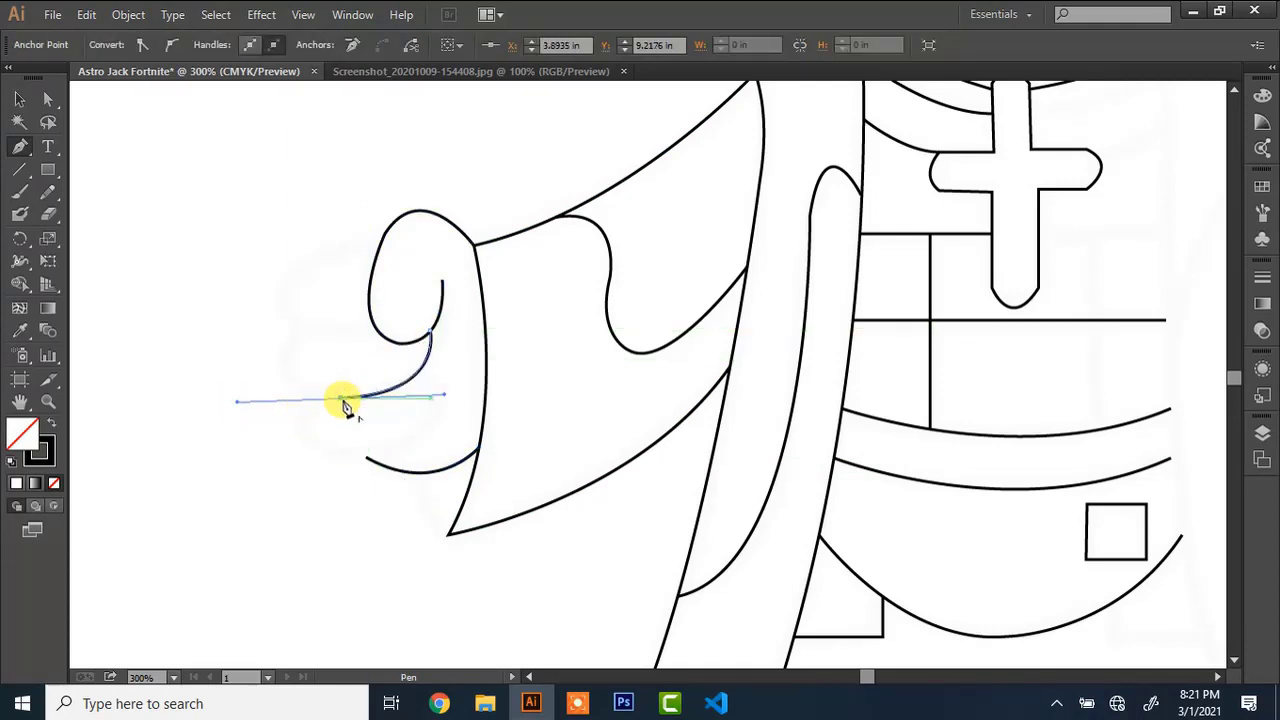
{"action": "left_click_drag", "start_coordinate": [295, 330], "coordinate": [334, 257]}
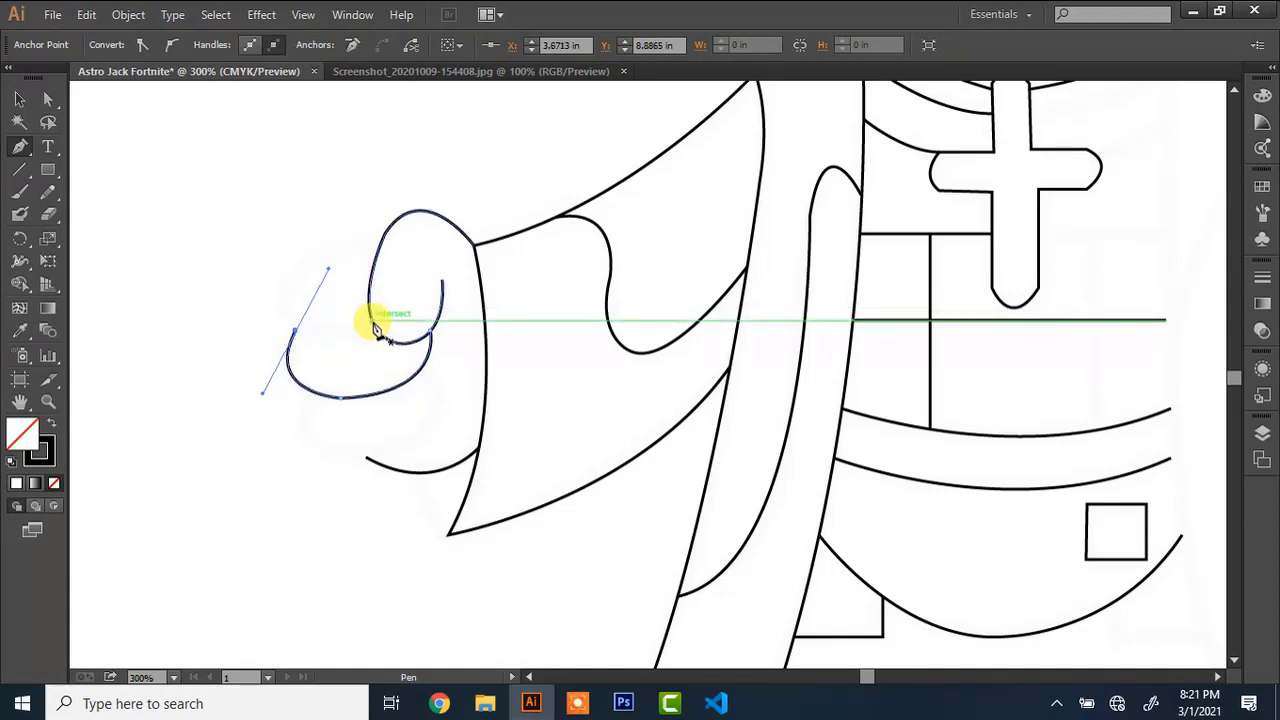
Trace the uppermost finger as a rounded shape beside the thumb and move the lower finger's loose end onto its outline
{"action": "left_click_drag", "start_coordinate": [372, 320], "coordinate": [266, 253]}
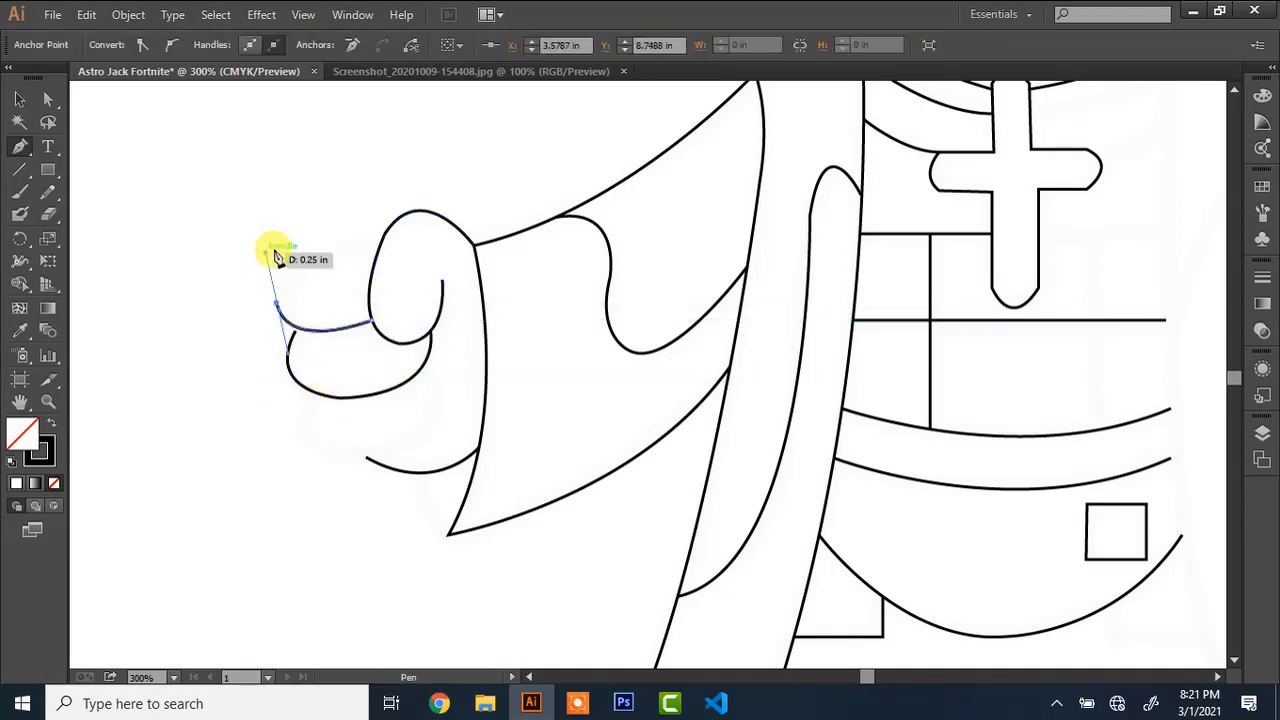
{"action": "left_click_drag", "start_coordinate": [380, 251], "coordinate": [488, 255]}
{"action": "key", "text": "a"}
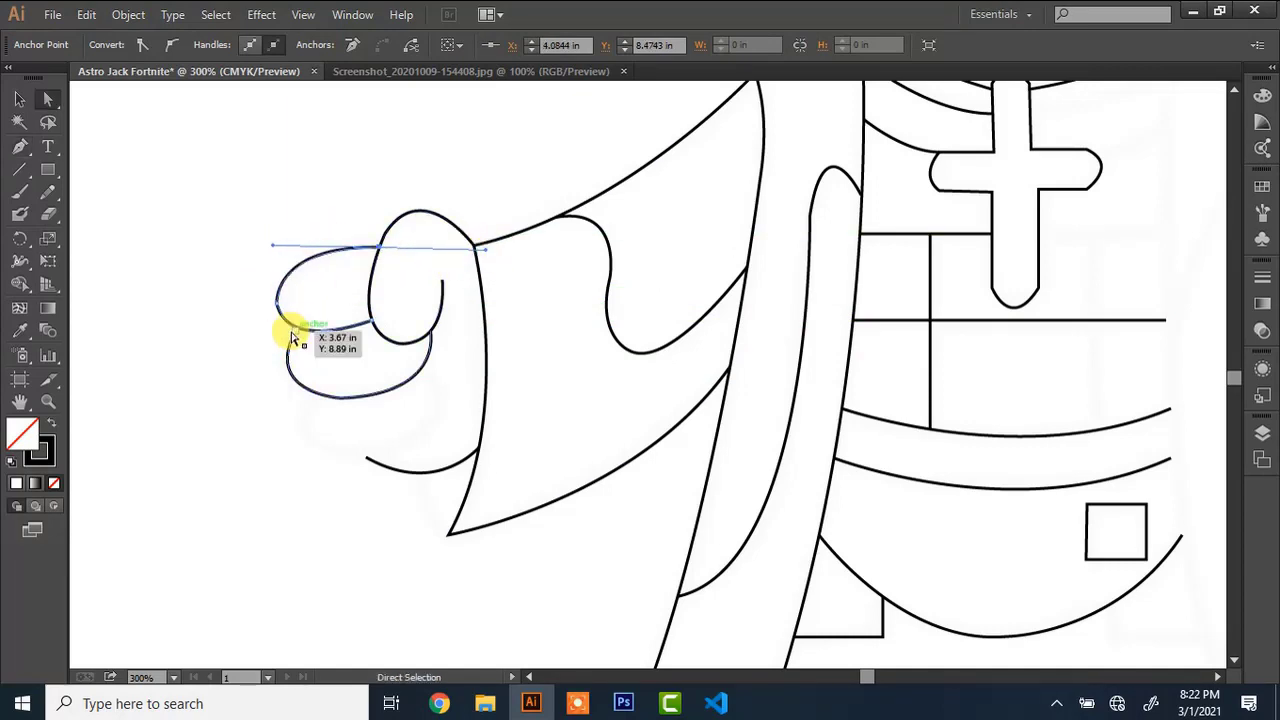
{"action": "left_click", "coordinate": [294, 333]}
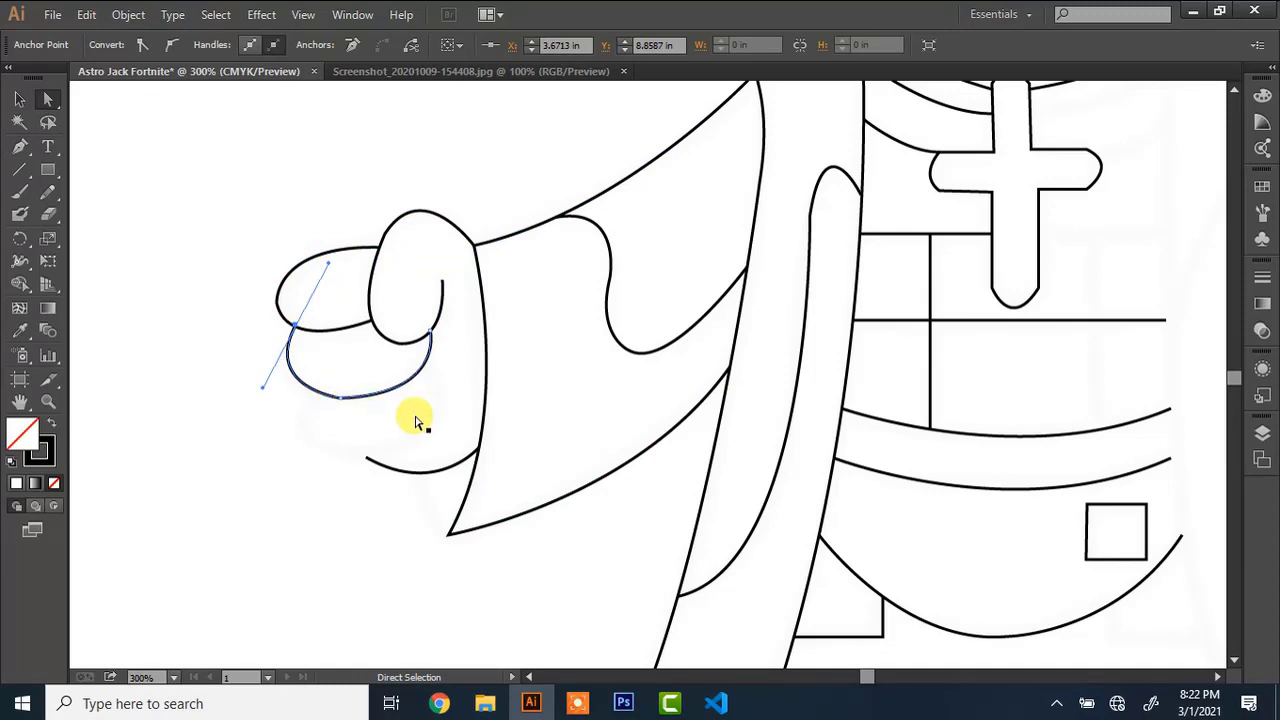
Reposition the bottom anchor of the left hand's middle finger and draw the inner cuff curve from the sleeve's lower corner to the palm line
{"action": "left_click", "coordinate": [343, 396]}
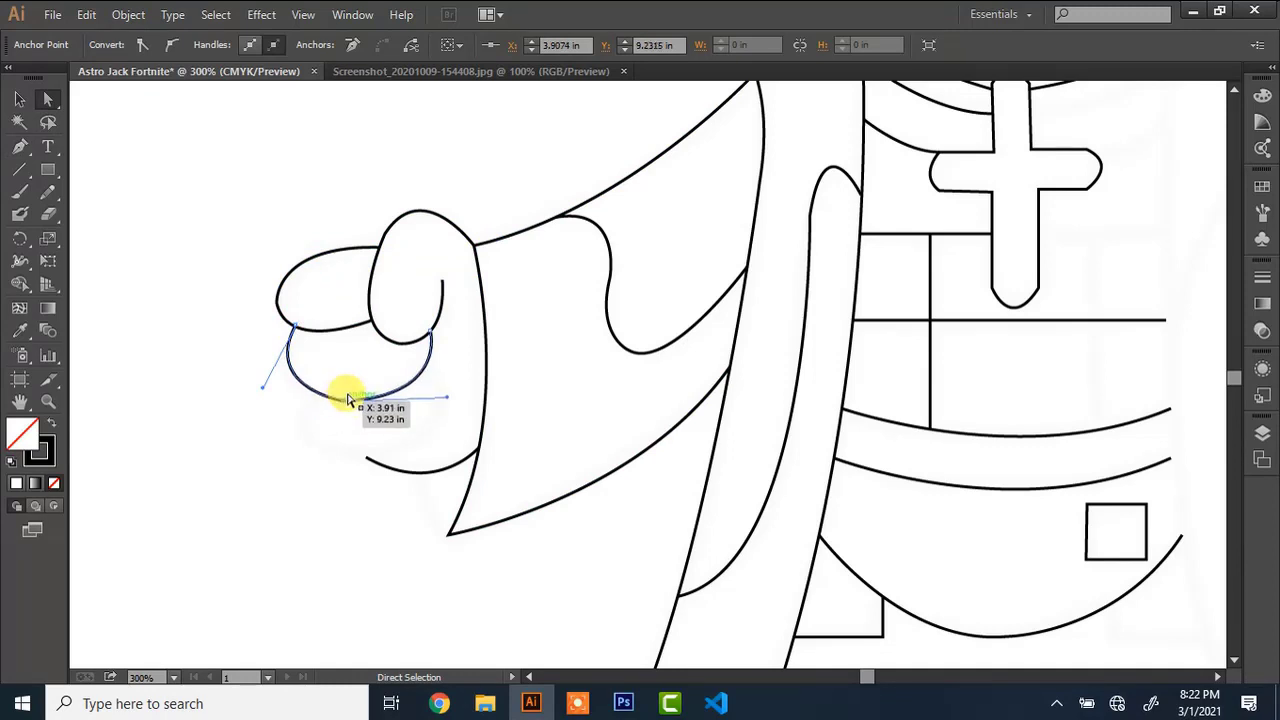
{"action": "left_click", "coordinate": [448, 533]}
{"action": "key", "text": "p"}
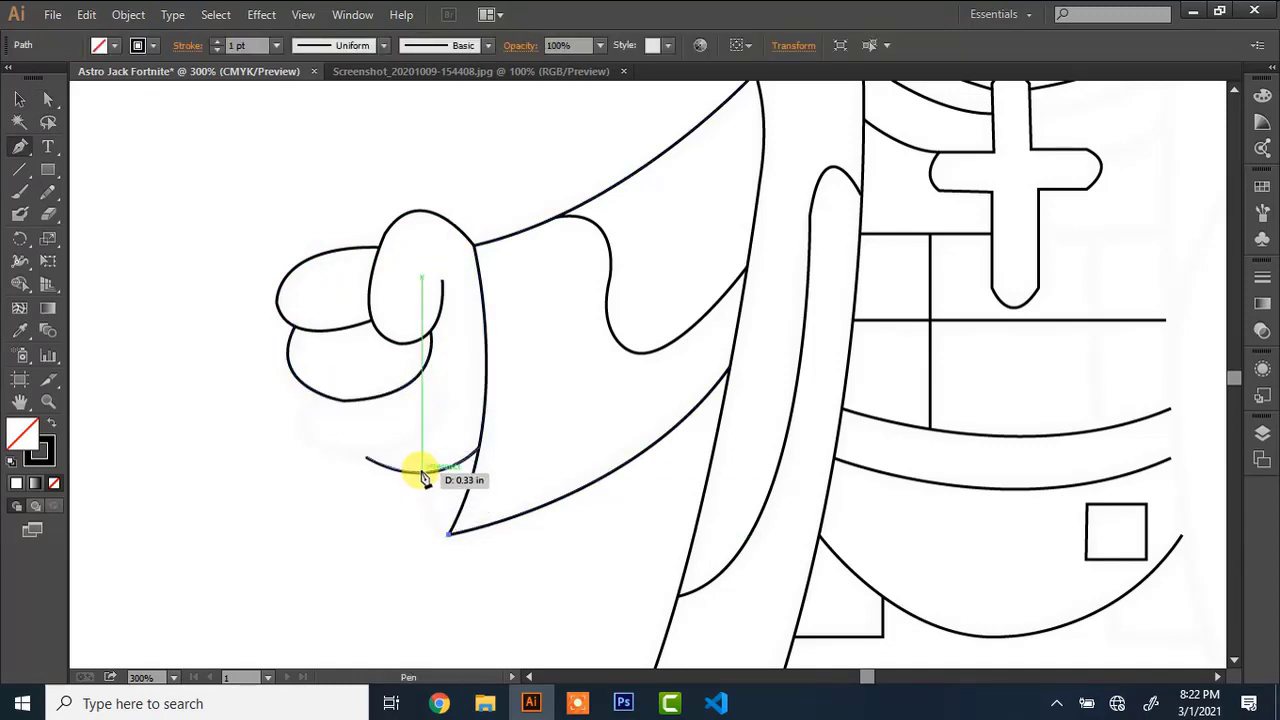
{"action": "left_click_drag", "start_coordinate": [410, 470], "coordinate": [272, 458]}
Trace the left hand's lowest finger as a rounded outline from the middle finger's inner edge around to its outer underside
{"action": "left_click", "coordinate": [423, 372]}
{"action": "key", "text": "Down"}
{"action": "key", "text": "Down"}
{"action": "left_click", "coordinate": [369, 457]}
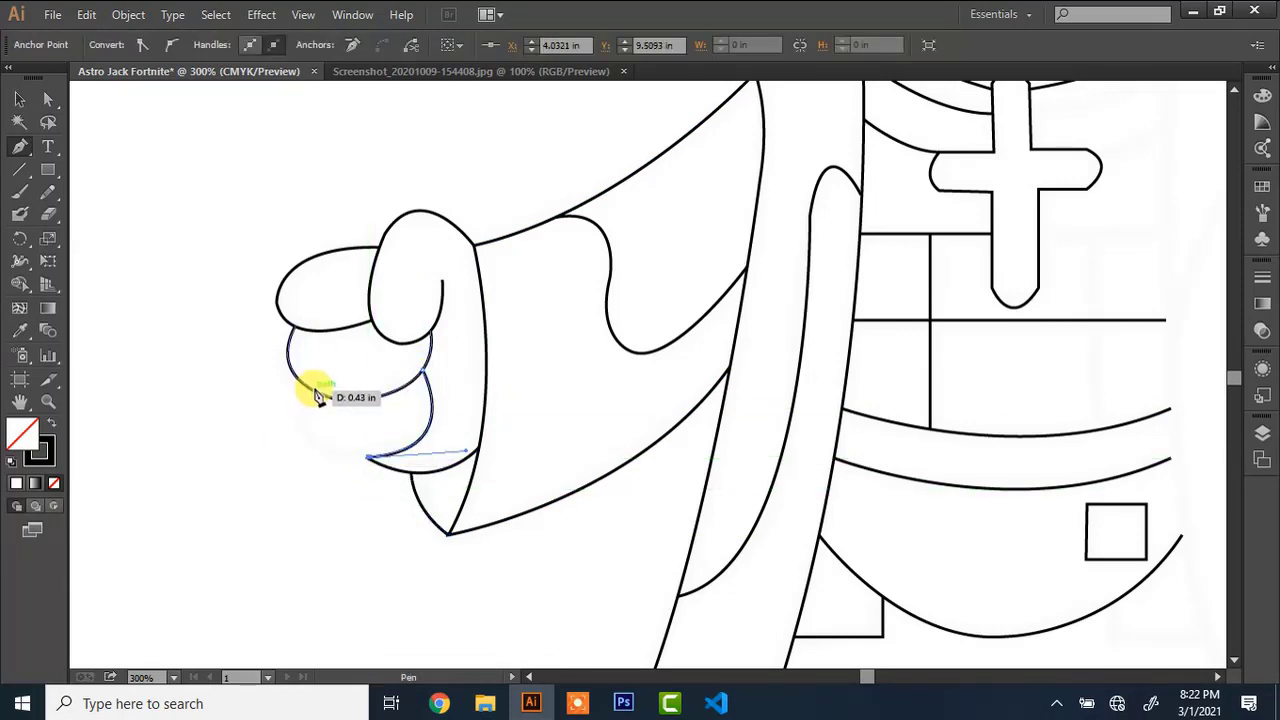
{"action": "left_click_drag", "start_coordinate": [316, 391], "coordinate": [357, 316]}
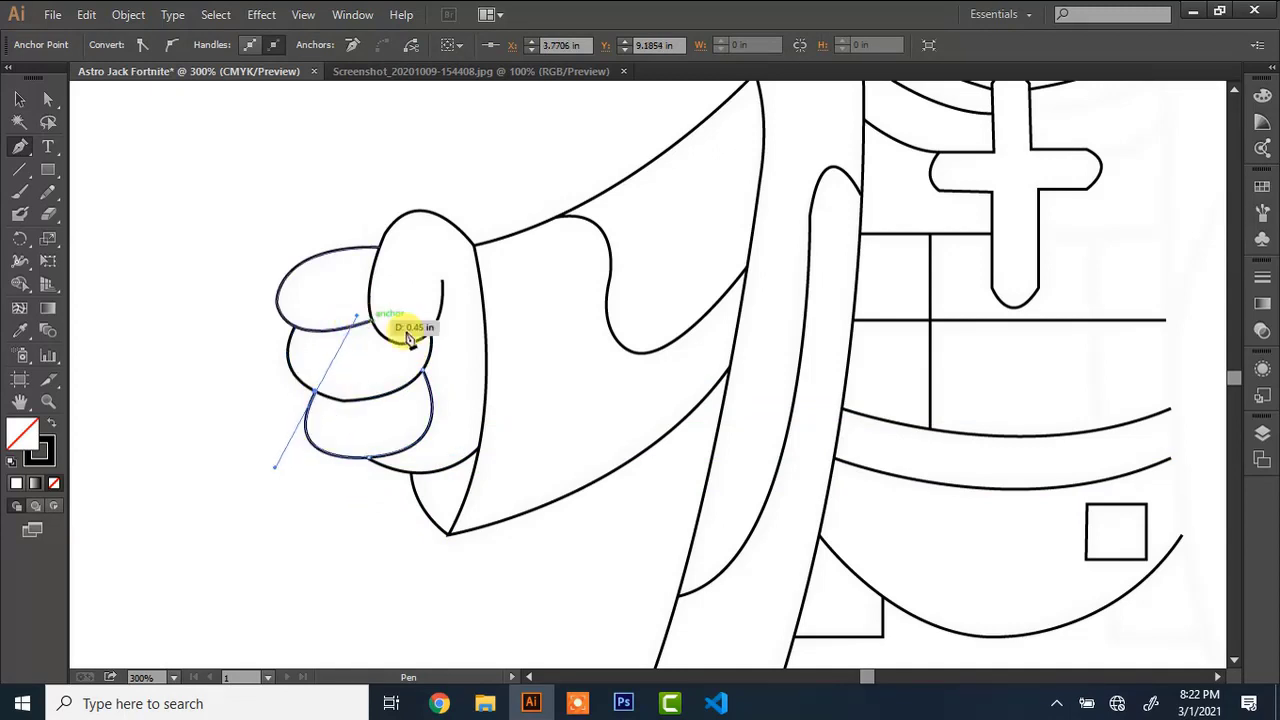
Refine the middle finger's lower curve by raising its bottom anchor, and fit the lowest finger's loose end onto that outline
{"action": "key", "text": "a"}
{"action": "left_click", "coordinate": [353, 401]}
{"action": "left_click", "coordinate": [347, 403]}
{"action": "left_click_drag", "start_coordinate": [349, 410], "coordinate": [350, 411]}
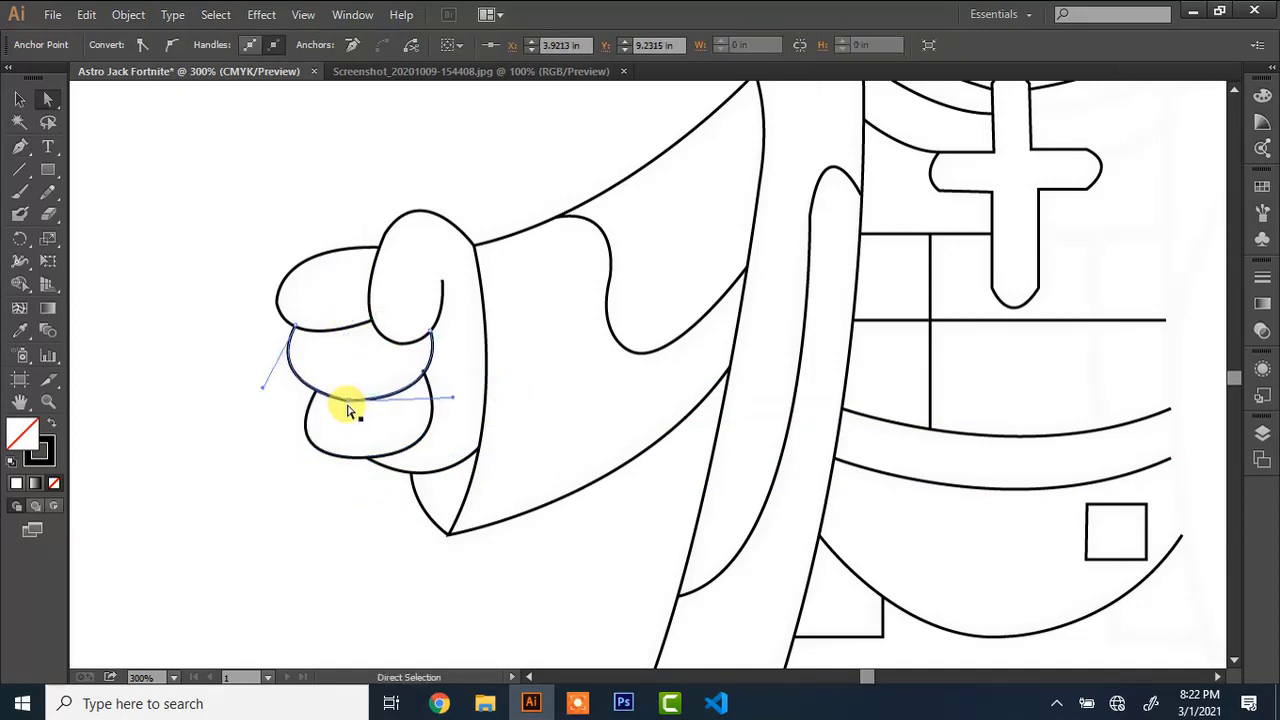
{"action": "left_click", "coordinate": [317, 389]}
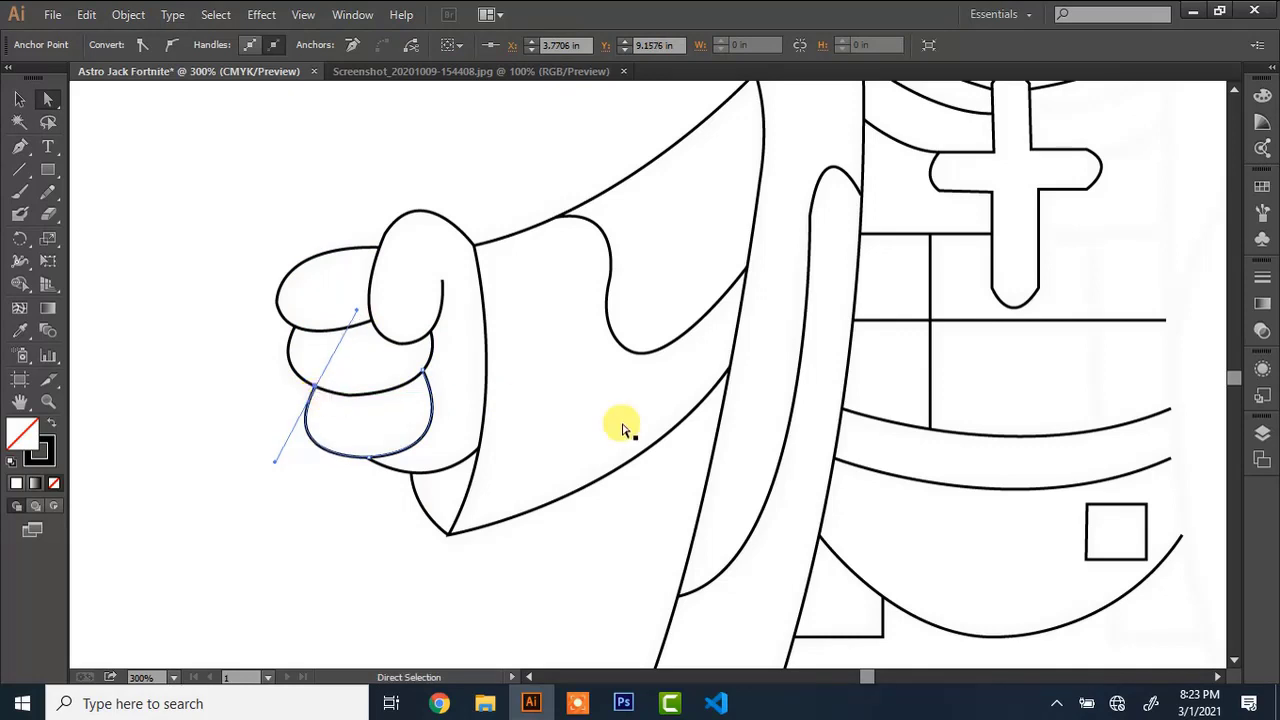
{"action": "left_click", "coordinate": [358, 391]}
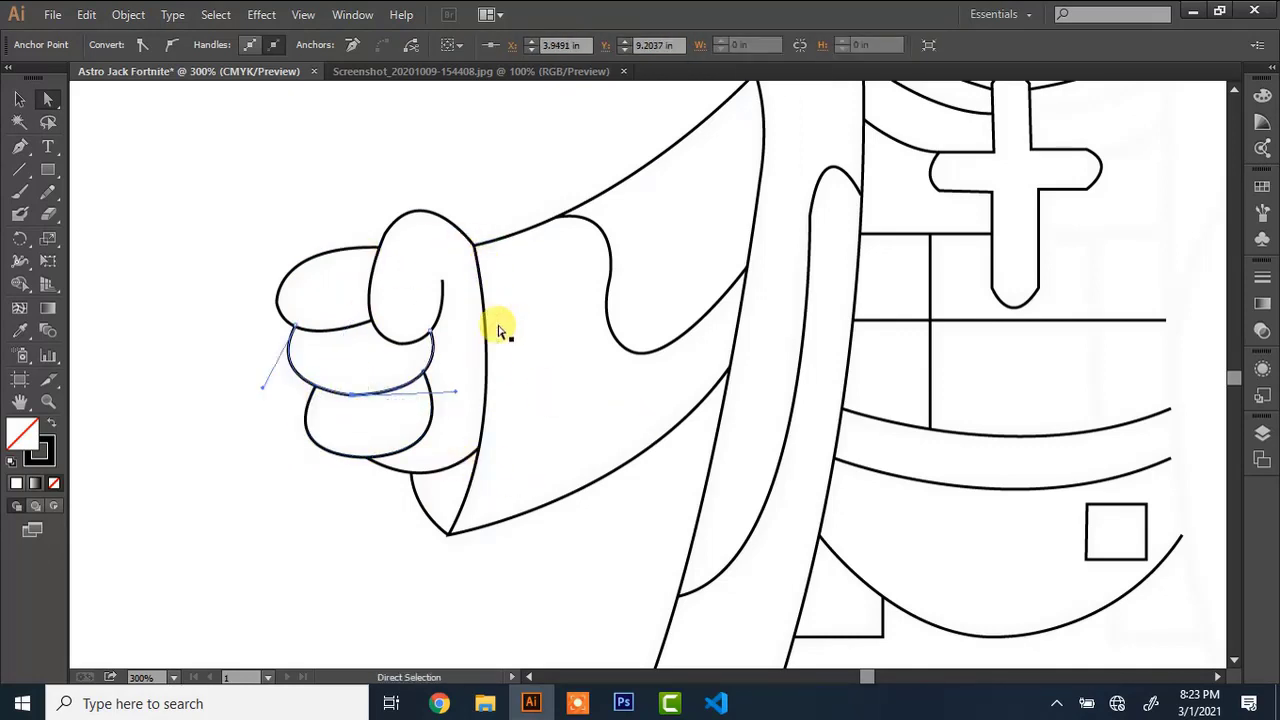
Select the left-side coat, collar, sleeve, hand, shirt, pocket, leg and boot paths and combine them into one group
{"action": "key", "text": "v"}
{"action": "key", "text": "ctrl+minus"}
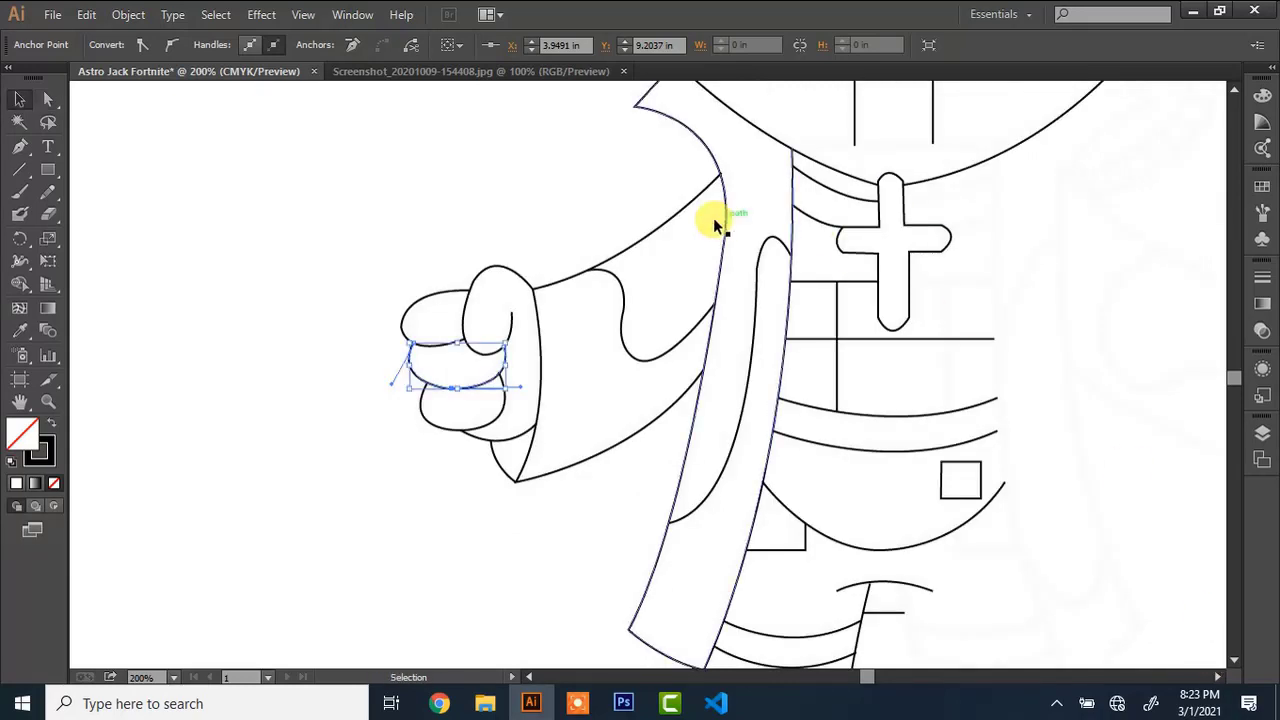
{"action": "left_click", "coordinate": [688, 200]}
{"action": "left_click", "coordinate": [702, 142], "text": "shift"}
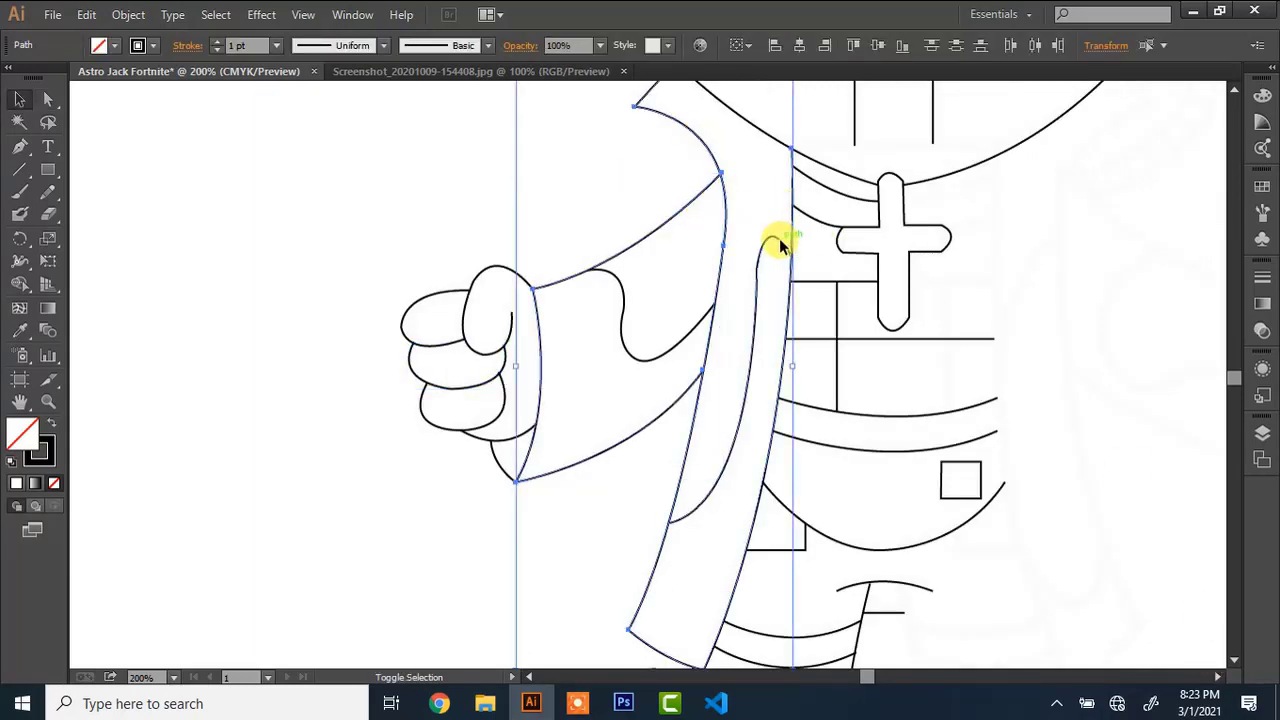
{"action": "left_click", "coordinate": [828, 193], "text": "shift"}
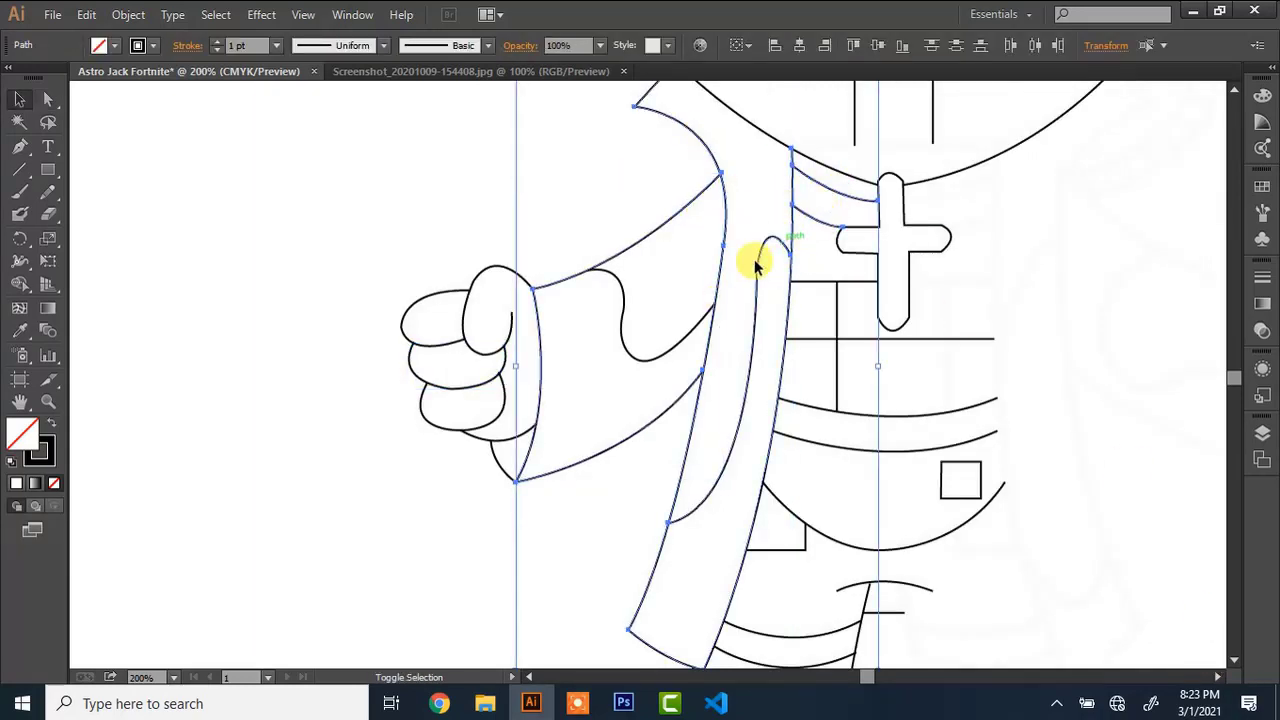
{"action": "left_click", "coordinate": [677, 341], "text": "shift"}
{"action": "left_click", "coordinate": [504, 449], "text": "shift"}
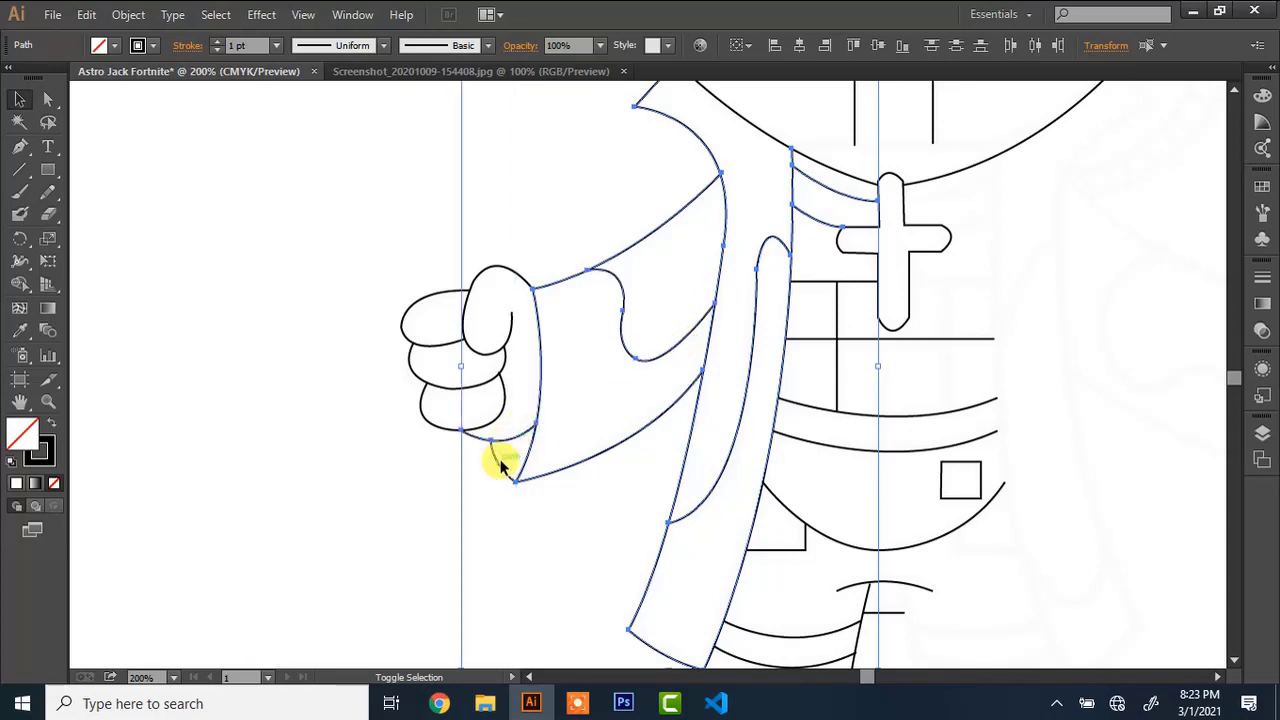
{"action": "left_click", "coordinate": [491, 386], "text": "shift"}
{"action": "left_click", "coordinate": [466, 360], "text": "shift"}
{"action": "left_click", "coordinate": [452, 346], "text": "shift"}
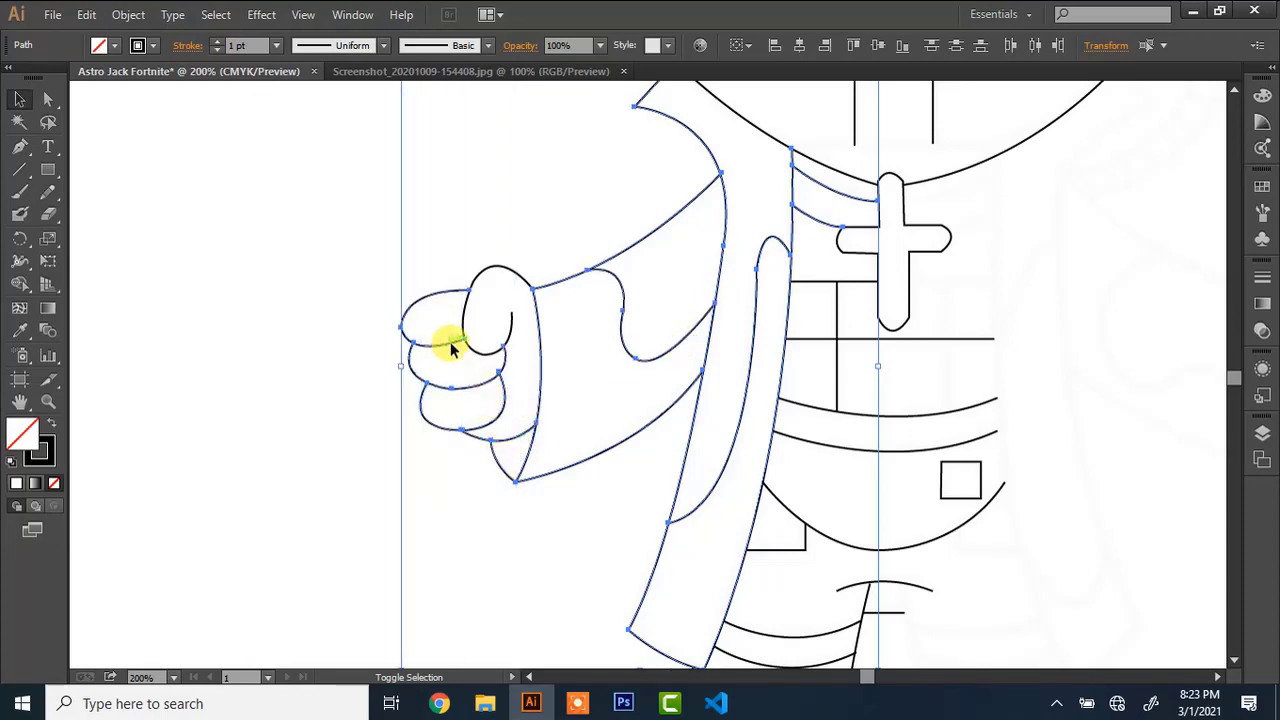
{"action": "left_click", "coordinate": [511, 324], "text": "shift"}
{"action": "left_click", "coordinate": [1236, 658]}
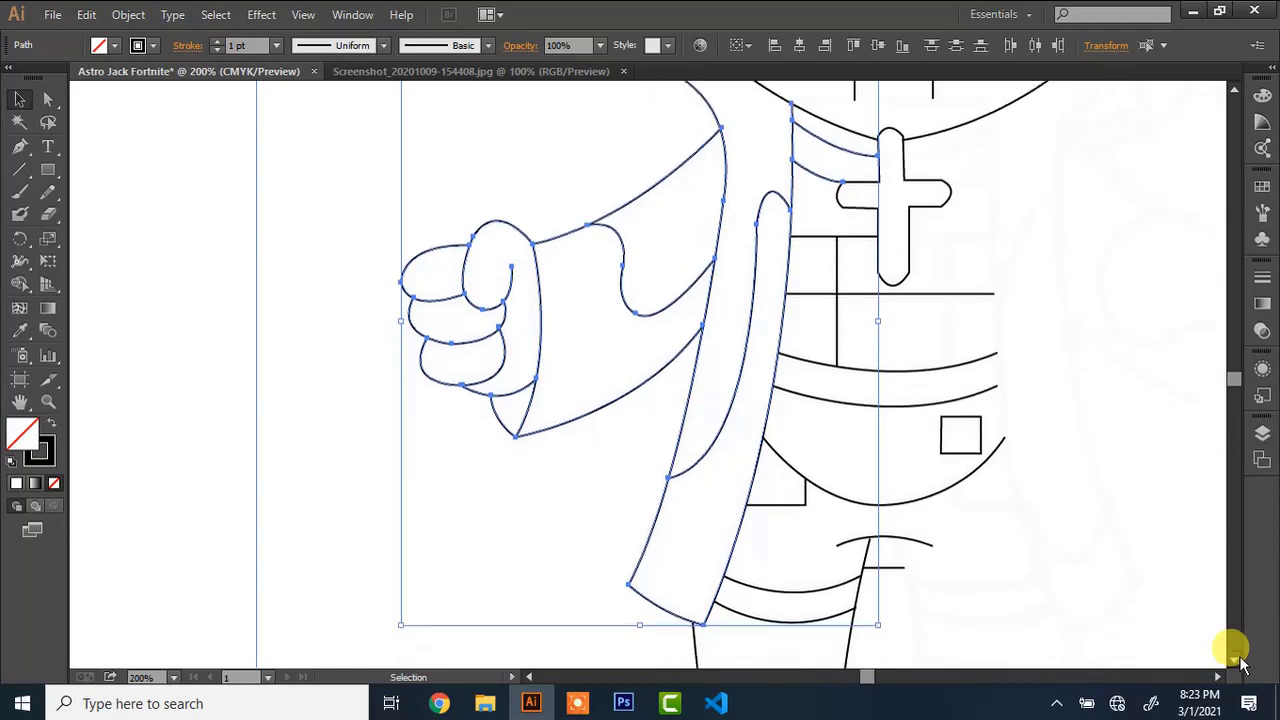
{"action": "left_click", "coordinate": [1234, 660]}
{"action": "left_click", "coordinate": [805, 380], "text": "shift"}
{"action": "left_click", "coordinate": [836, 232], "text": "shift"}
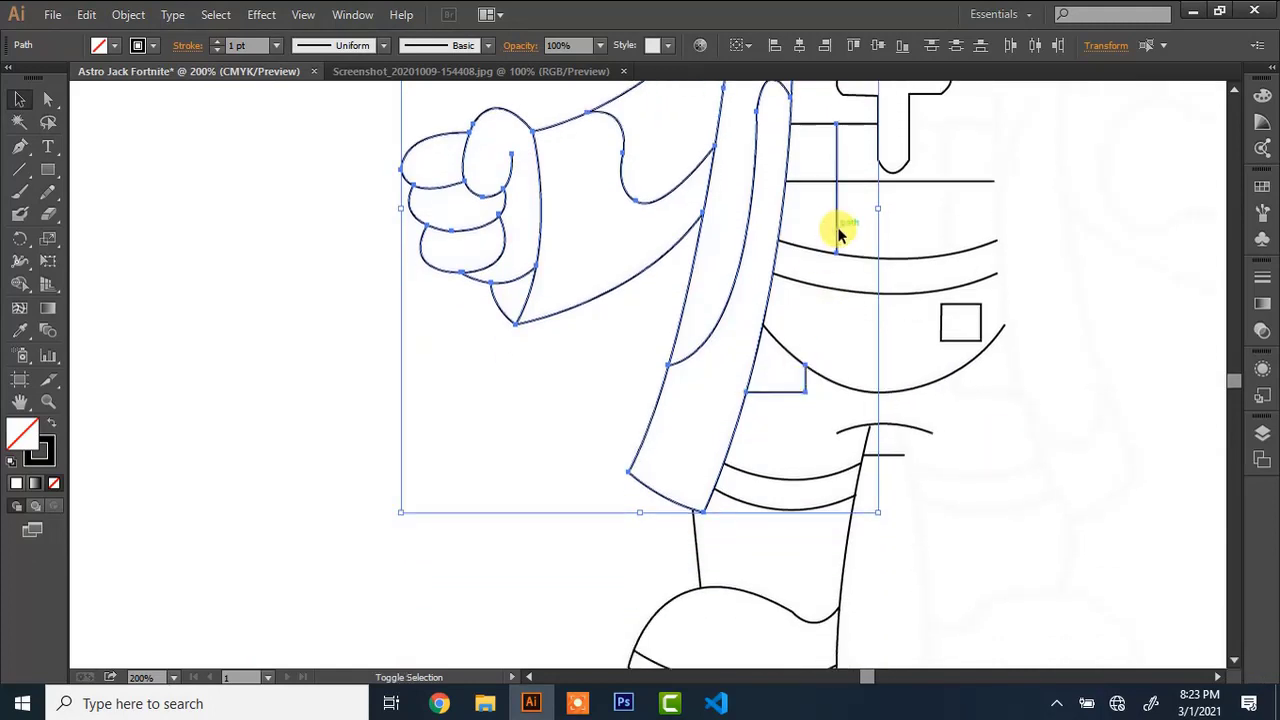
{"action": "left_click", "coordinate": [851, 124], "text": "shift"}
{"action": "left_click", "coordinate": [810, 476], "text": "shift"}
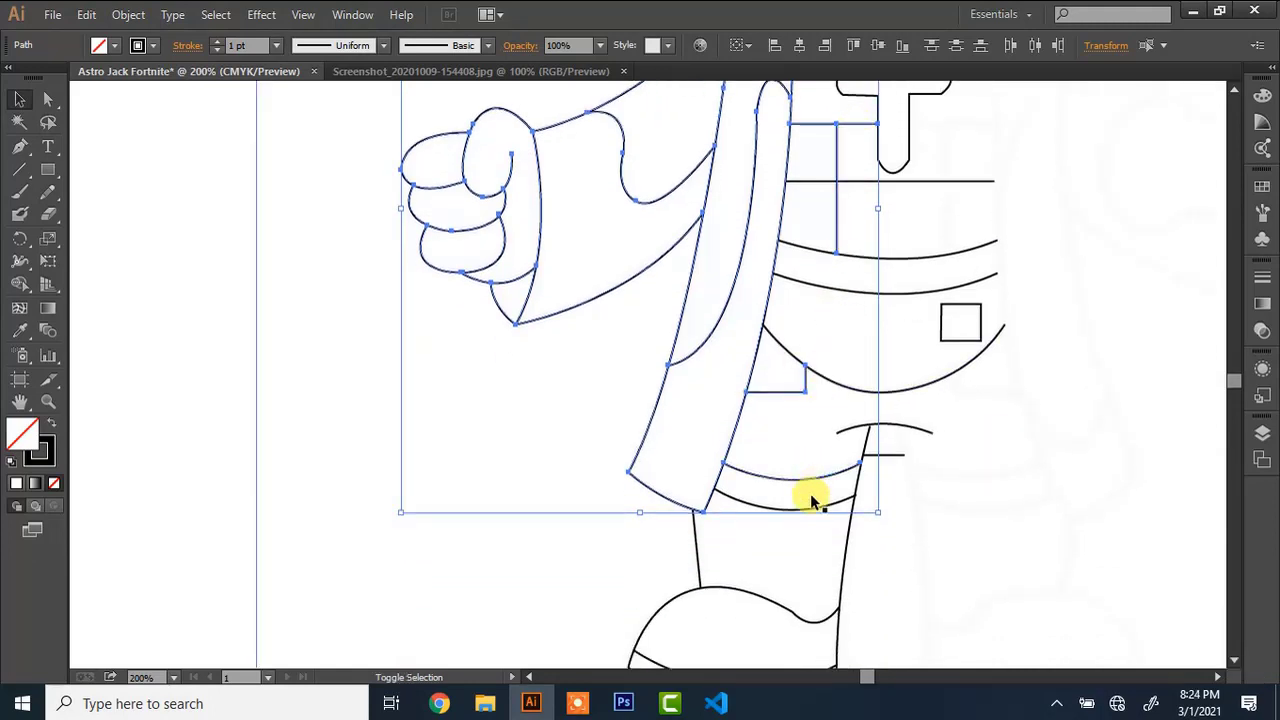
{"action": "left_click", "coordinate": [811, 500], "text": "shift"}
{"action": "left_click", "coordinate": [845, 538], "text": "shift"}
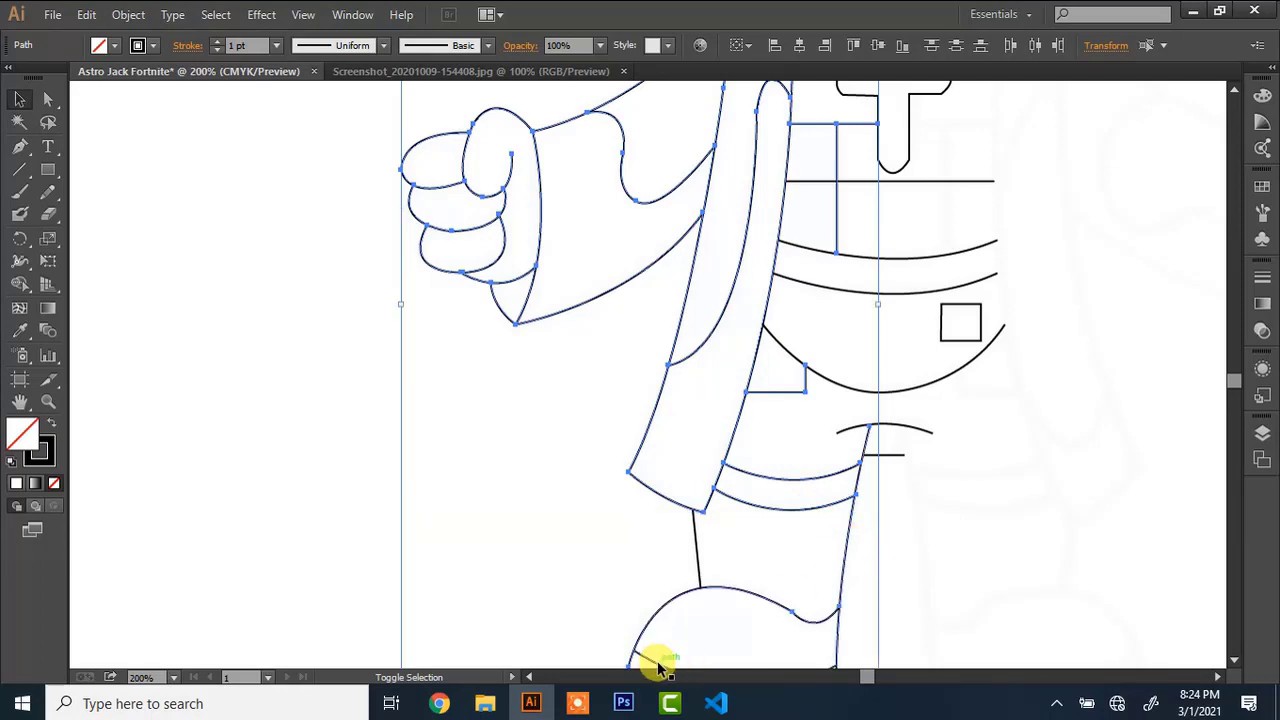
{"action": "left_click", "coordinate": [658, 668], "text": "shift"}
{"action": "left_click", "coordinate": [700, 532], "text": "shift"}
{"action": "right_click", "coordinate": [695, 526]}
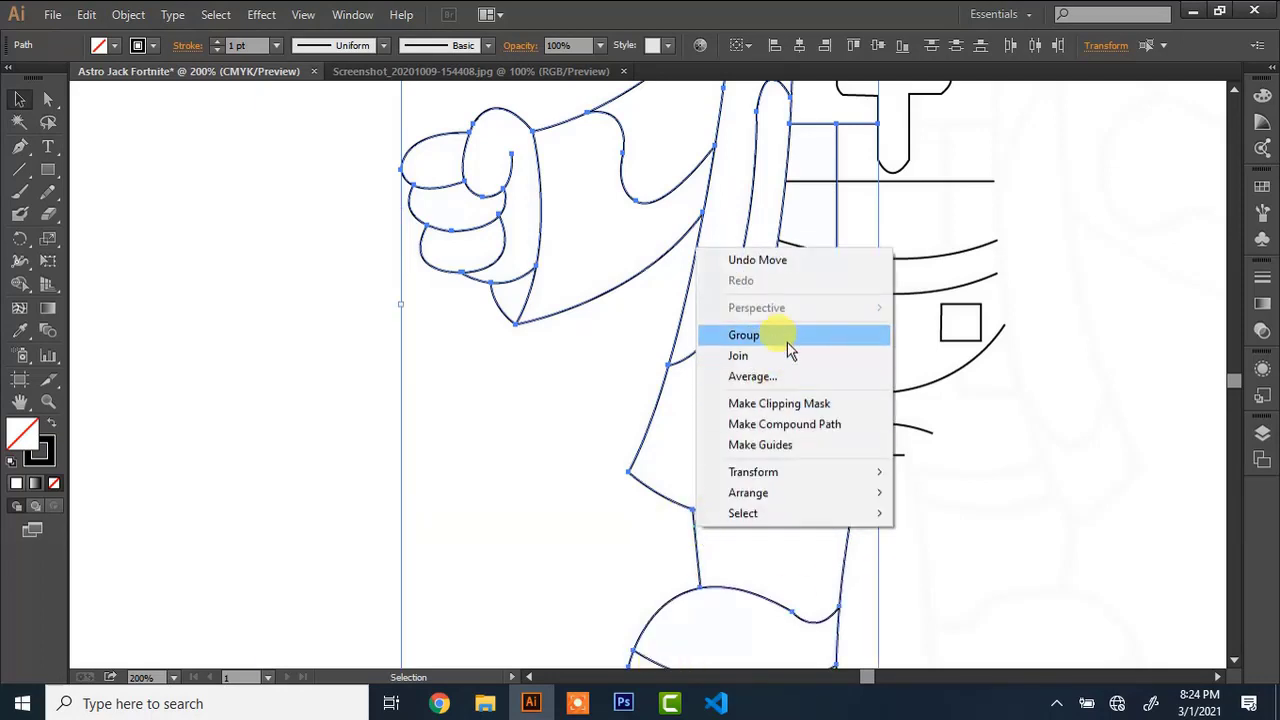
{"action": "left_click", "coordinate": [786, 340]}
Duplicate the grouped left half and reflect the copy so it faces the opposite way
{"action": "key", "text": "ctrl+c"}
{"action": "key", "text": "ctrl+v"}
{"action": "right_click", "coordinate": [787, 338]}
{"action": "mouse_move", "coordinate": [955, 473]}
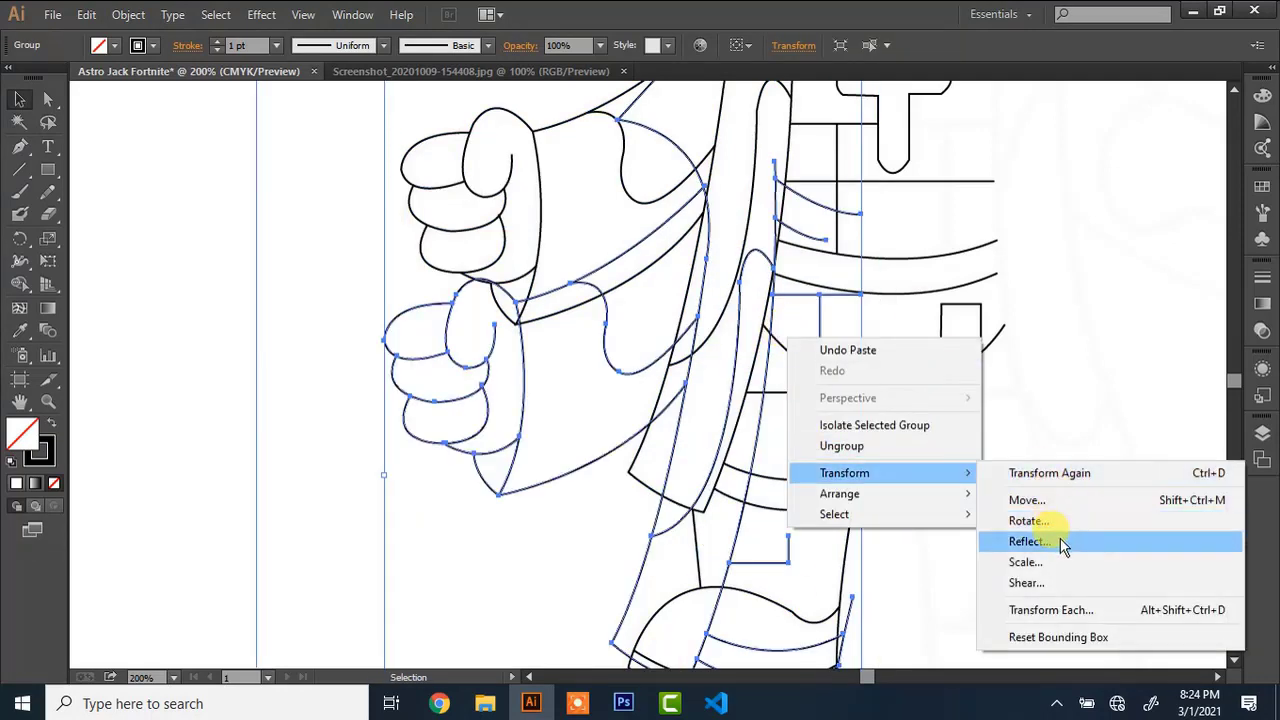
{"action": "left_click", "coordinate": [1057, 536]}
{"action": "left_click", "coordinate": [630, 470]}
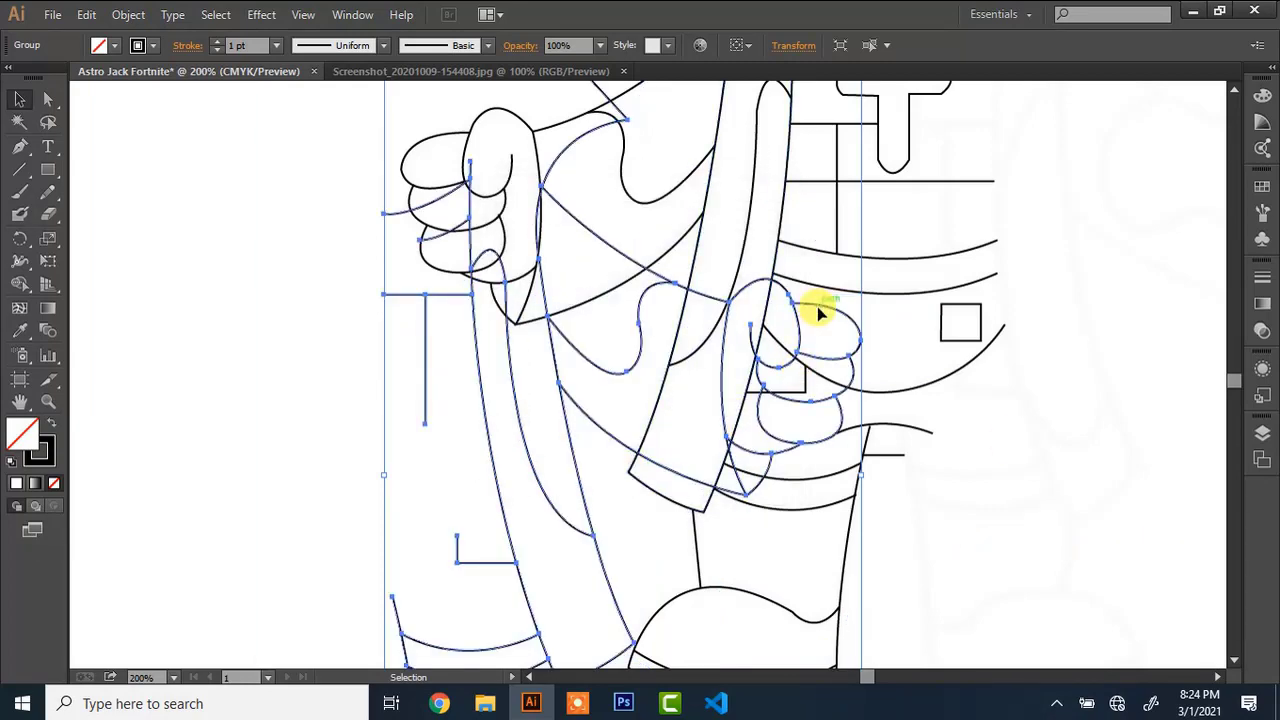
Move the reflected group to the right side of the figure, level with the original half
{"action": "left_click", "coordinate": [1059, 248]}
{"action": "left_click", "coordinate": [853, 325]}
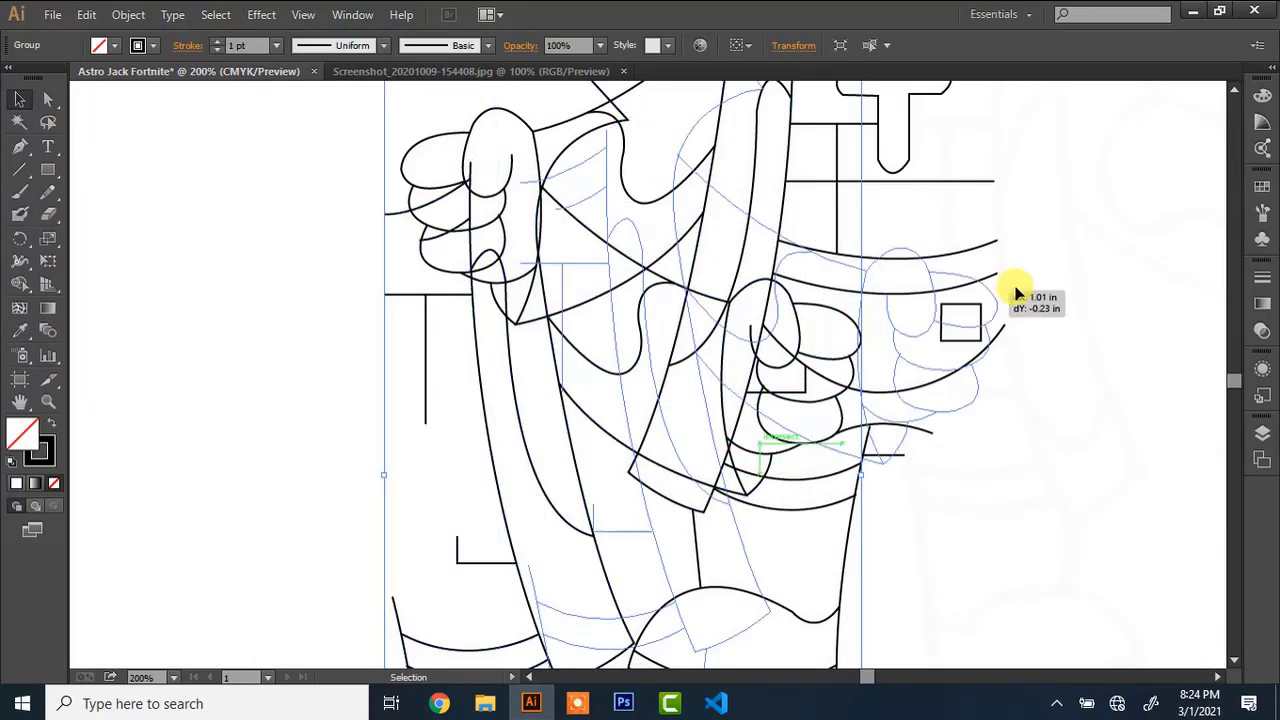
{"action": "left_click", "coordinate": [1262, 278]}
{"action": "left_click", "coordinate": [1217, 676]}
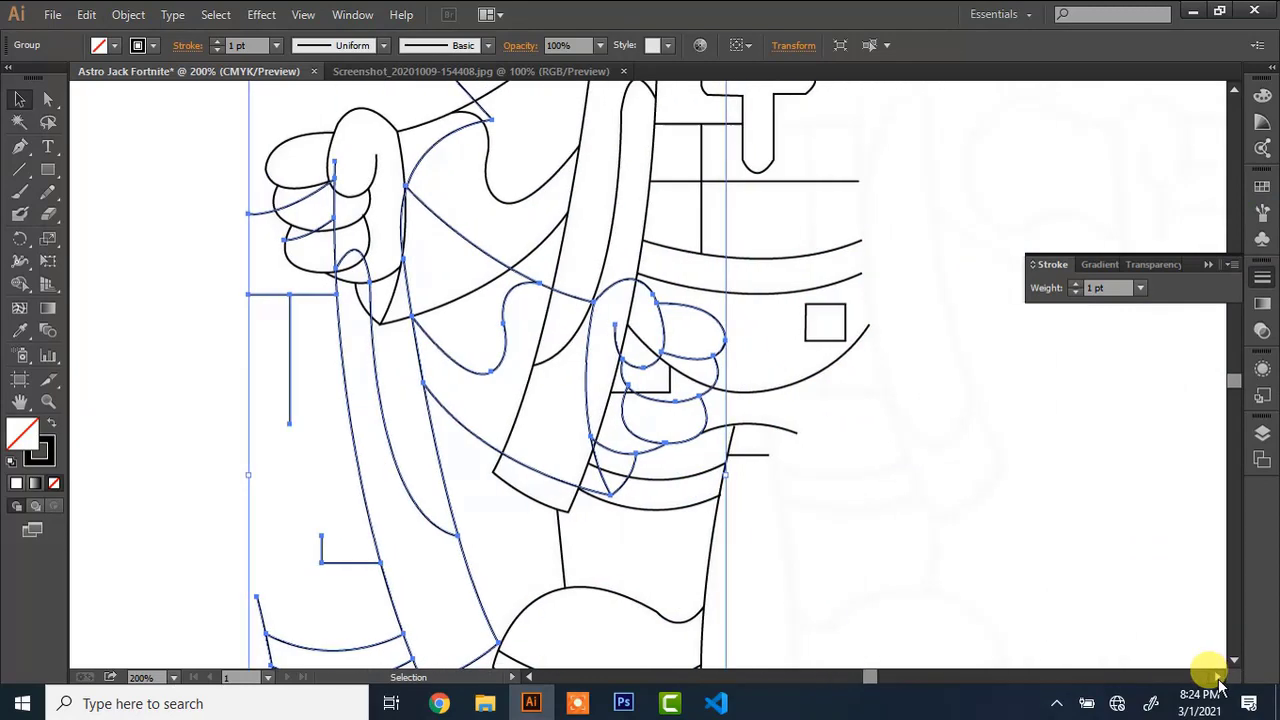
{"action": "left_click", "coordinate": [1212, 268]}
{"action": "mouse_move", "coordinate": [580, 321]}
{"action": "left_mouse_down"}
{"action": "mouse_move", "coordinate": [978, 287]}
{"action": "mouse_move", "coordinate": [1110, 236]}
{"action": "mouse_move", "coordinate": [1121, 151]}
{"action": "left_mouse_up"}
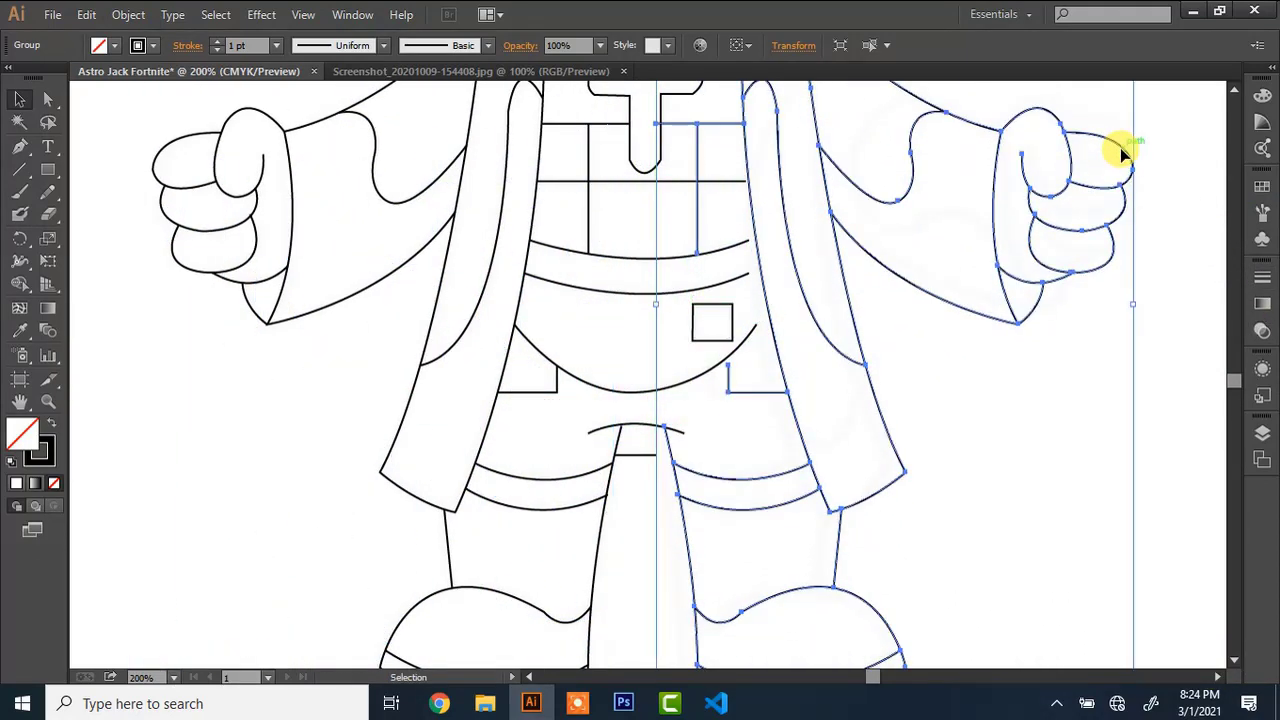
Try nudging the reflected half inward toward the figure's centre line
{"action": "key", "text": "Left"}
{"action": "key", "text": "Left"}
{"action": "key", "text": "Left"}
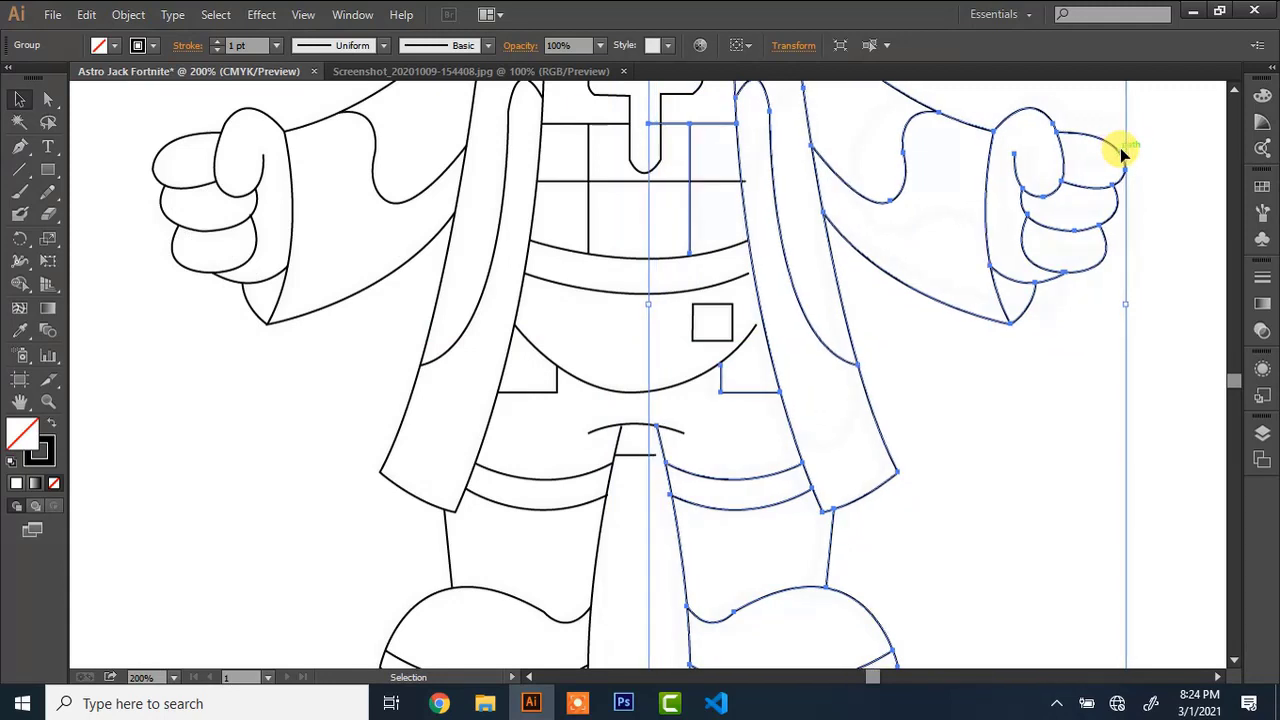
{"action": "key", "text": "Left"}
{"action": "key", "text": "Left"}
{"action": "key", "text": "Left"}
{"action": "key", "text": "Left"}
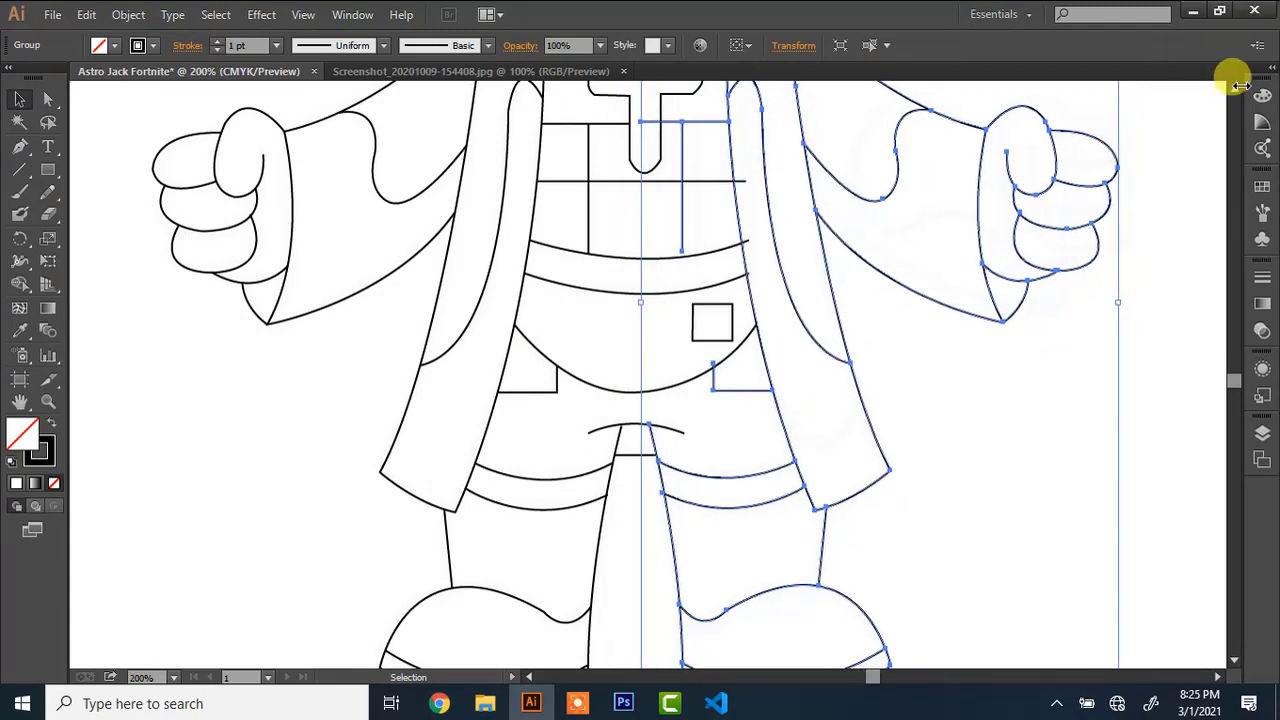
Nudge the reflected half outward so its coat edge and collar lines line up with the helmet and cross
{"action": "scroll", "coordinate": [1235, 93], "scroll_direction": "up", "scroll_amount": 4}
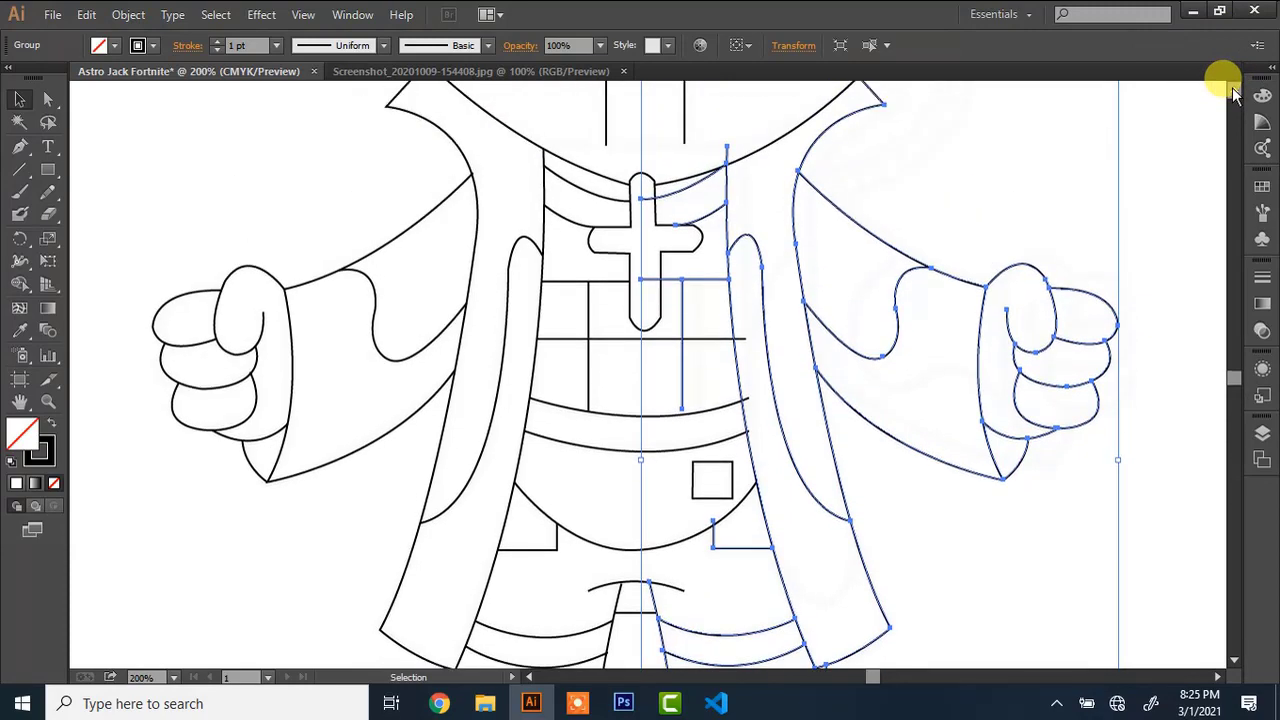
{"action": "key", "text": "Right"}
{"action": "key", "text": "Right"}
{"action": "key", "text": "Right"}
{"action": "key", "text": "Right"}
{"action": "key", "text": "Right"}
{"action": "key", "text": "Right"}
{"action": "key", "text": "Right"}
{"action": "key", "text": "Right"}
{"action": "key", "text": "Right"}
{"action": "key", "text": "Right"}
{"action": "key", "text": "Right"}
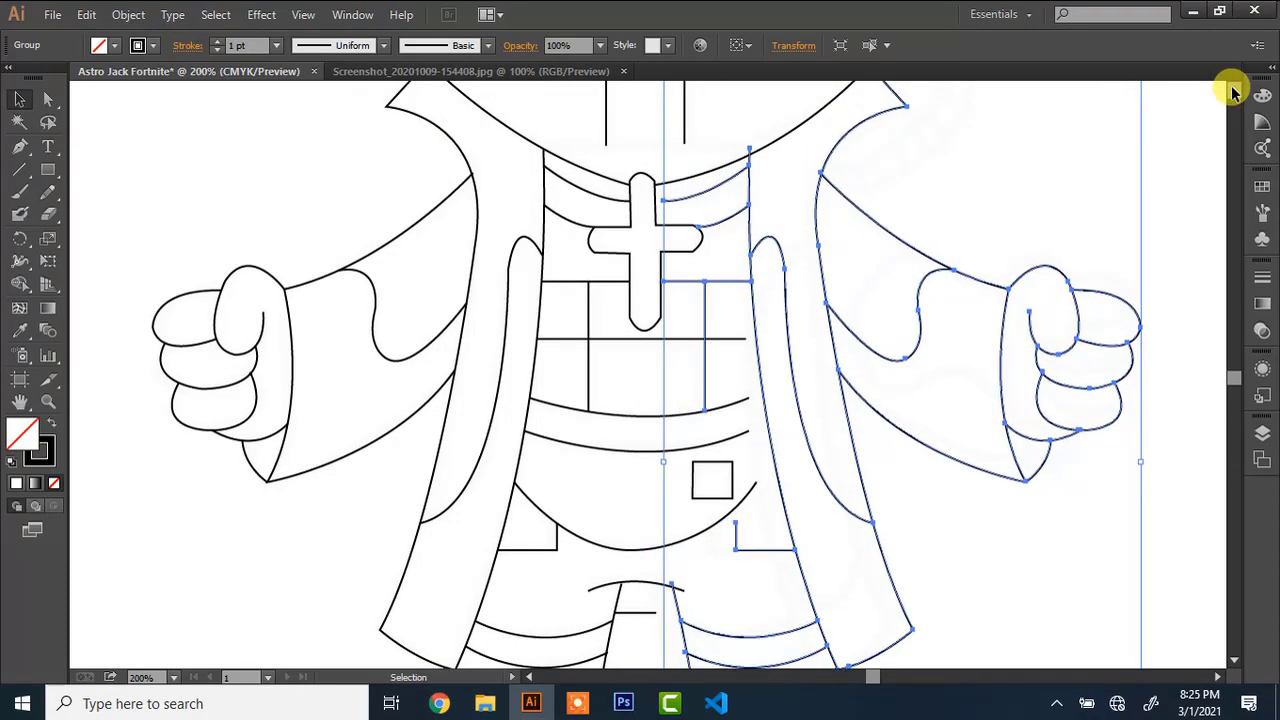
Fit the right coat edge's upper anchors onto the helmet outline and the upper collar line's ends to the cross and coat edge
{"action": "scroll", "coordinate": [1235, 93], "scroll_direction": "up", "scroll_amount": 2}
{"action": "key", "text": "a"}
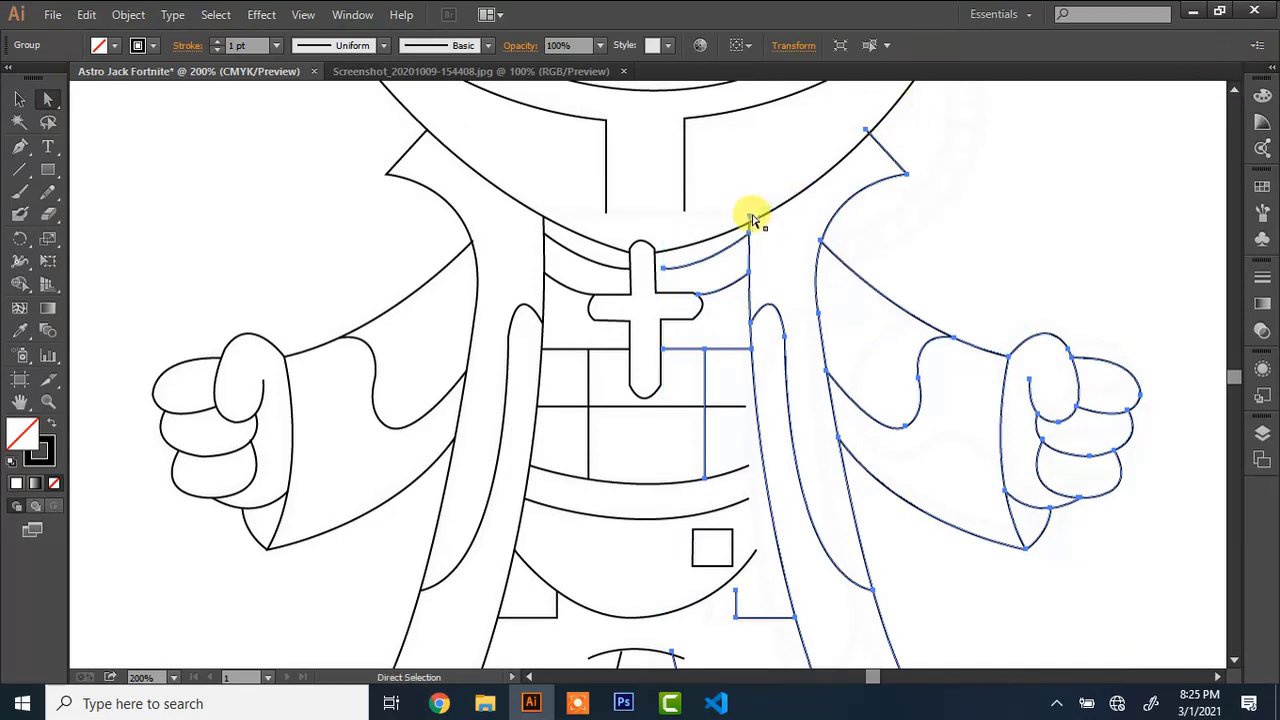
{"action": "left_click", "coordinate": [749, 214]}
{"action": "left_click", "coordinate": [667, 277]}
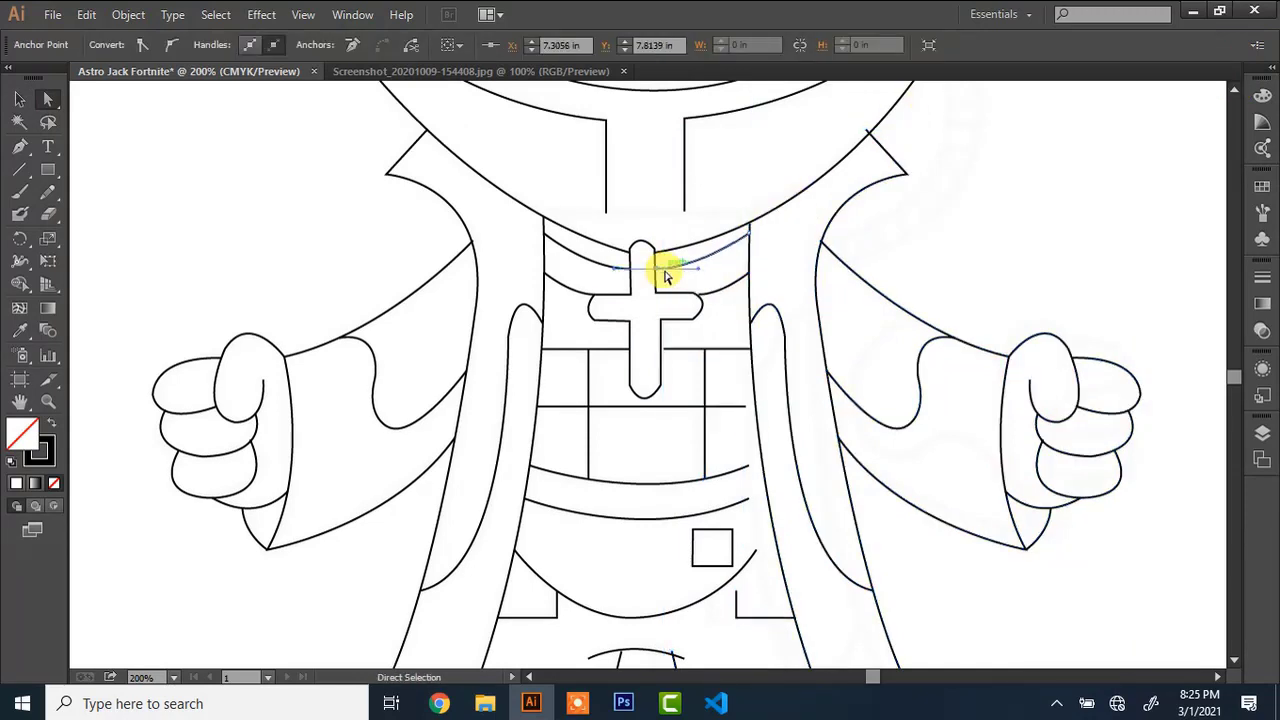
{"action": "left_click", "coordinate": [748, 237]}
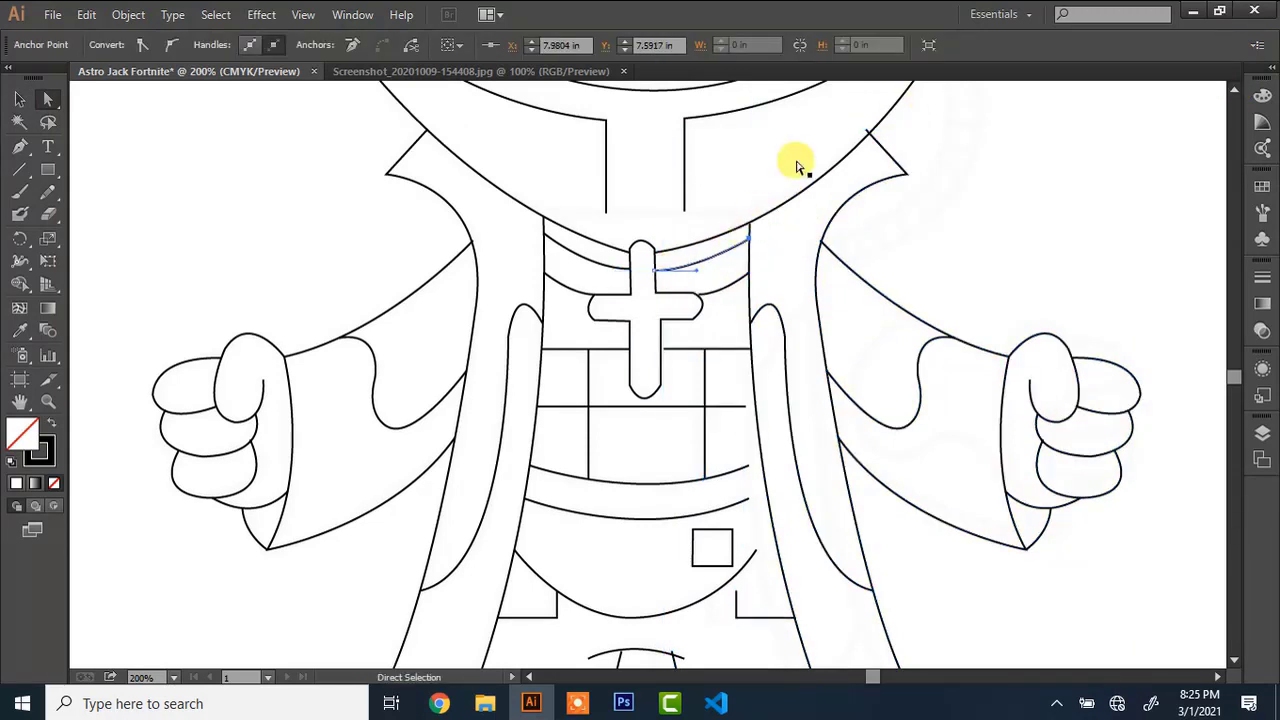
{"action": "left_click", "coordinate": [870, 135]}
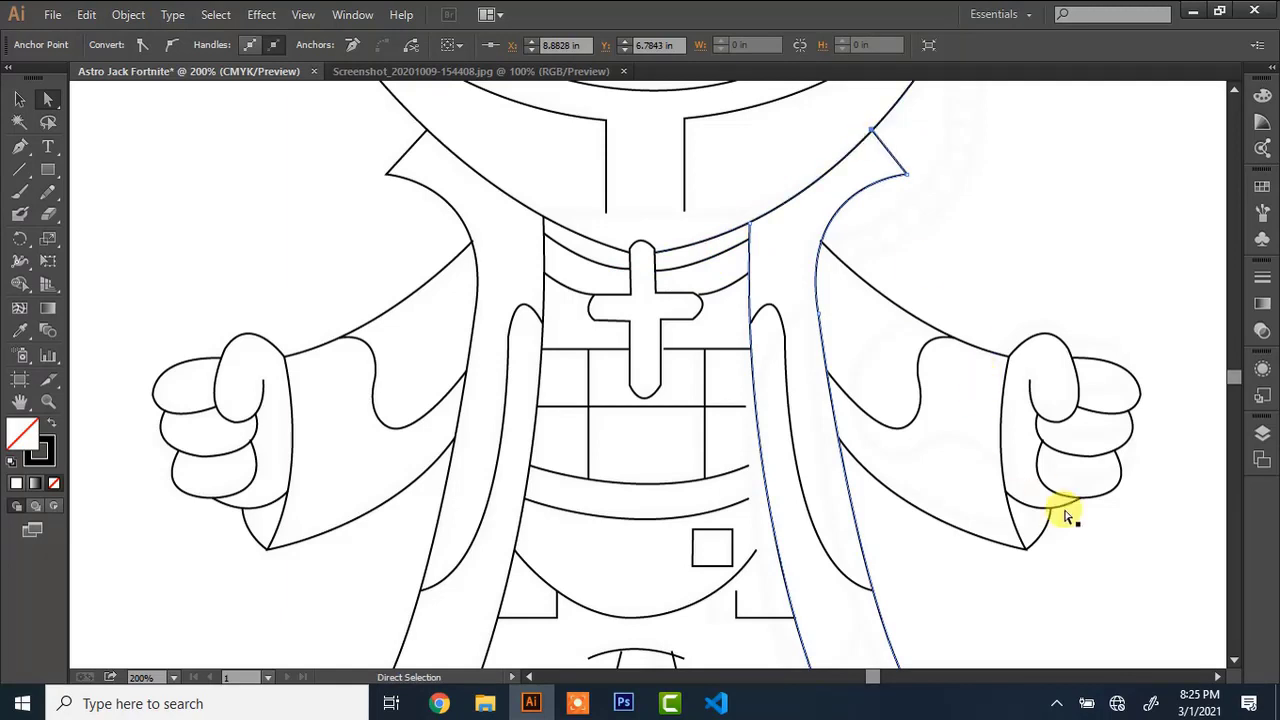
Extend the right ends of the two curved waistband lines to meet the right coat edge
{"action": "left_click", "coordinate": [1235, 660]}
{"action": "left_click", "coordinate": [1235, 660]}
{"action": "left_click", "coordinate": [750, 358]}
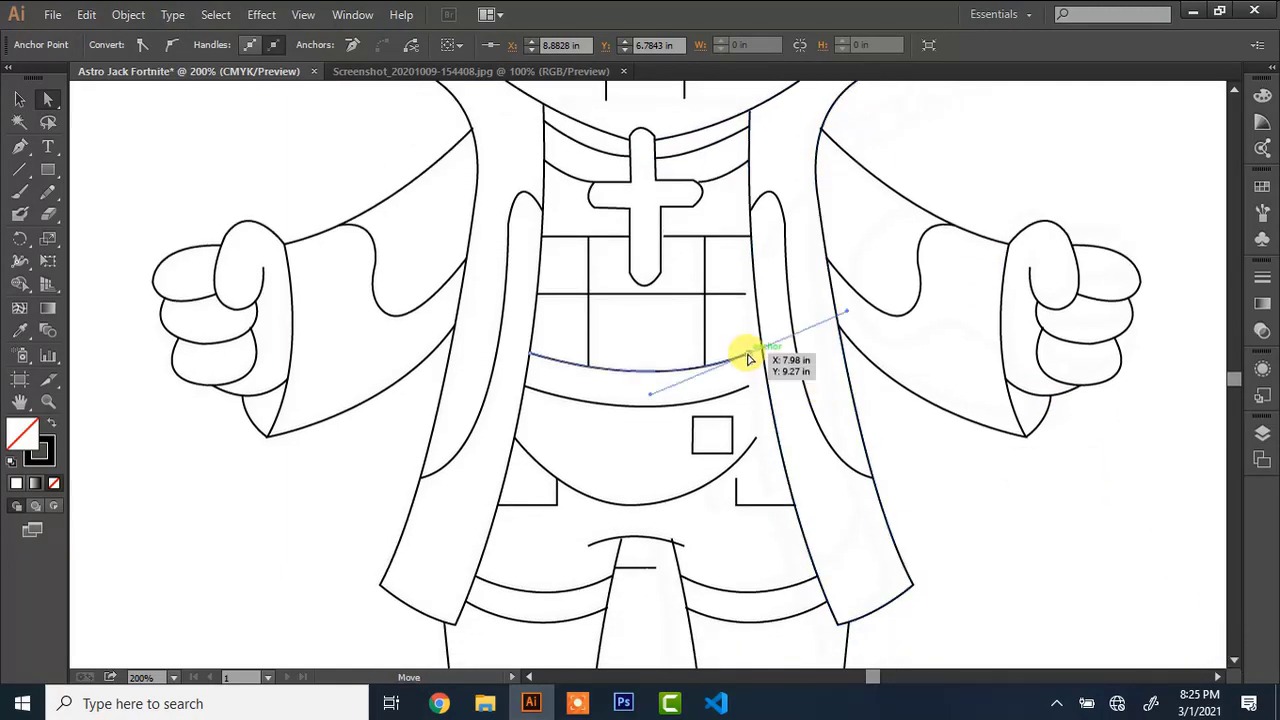
{"action": "left_click_drag", "start_coordinate": [750, 358], "coordinate": [750, 392]}
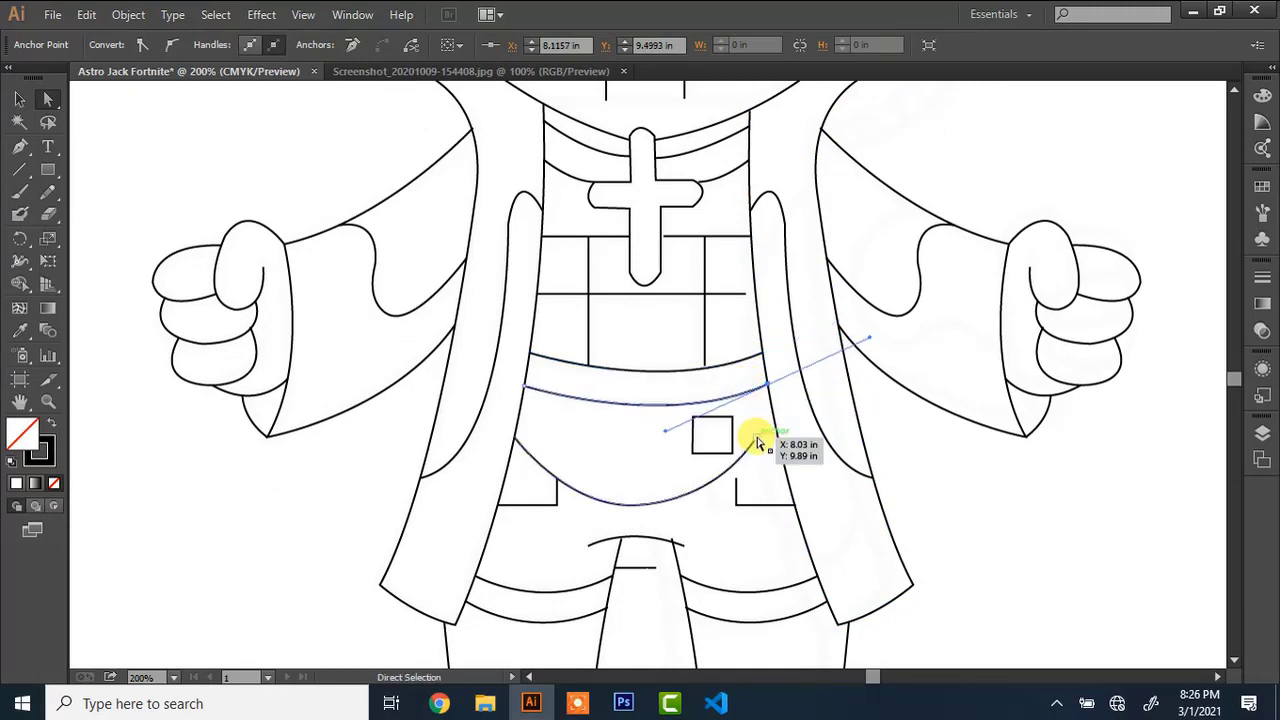
Extend the belly curve to the right coat edge with its lowest anchor recentred, and attach the left pocket line's upper end to it
{"action": "left_click", "coordinate": [757, 437]}
{"action": "key", "text": "Right"}
{"action": "key", "text": "Right"}
{"action": "key", "text": "Right"}
{"action": "key", "text": "Right"}
{"action": "key", "text": "Right"}
{"action": "key", "text": "Right"}
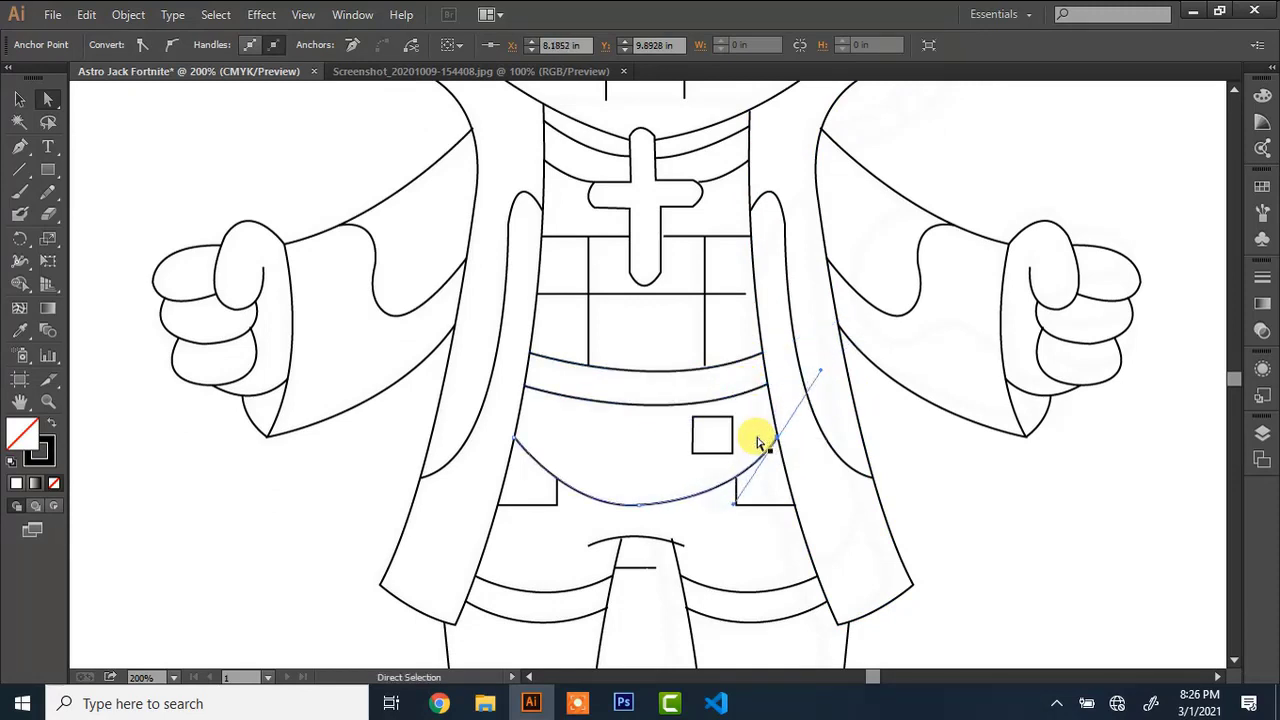
{"action": "left_click", "coordinate": [639, 506]}
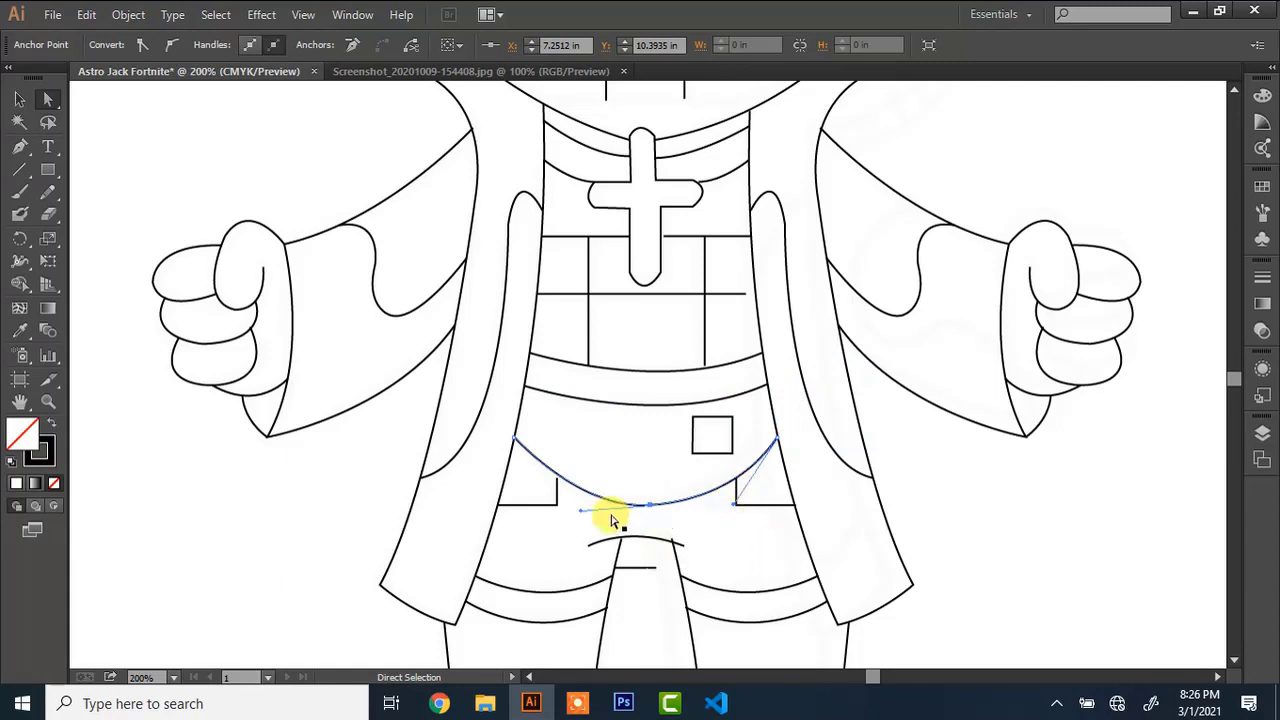
{"action": "left_click_drag", "start_coordinate": [611, 515], "coordinate": [558, 487]}
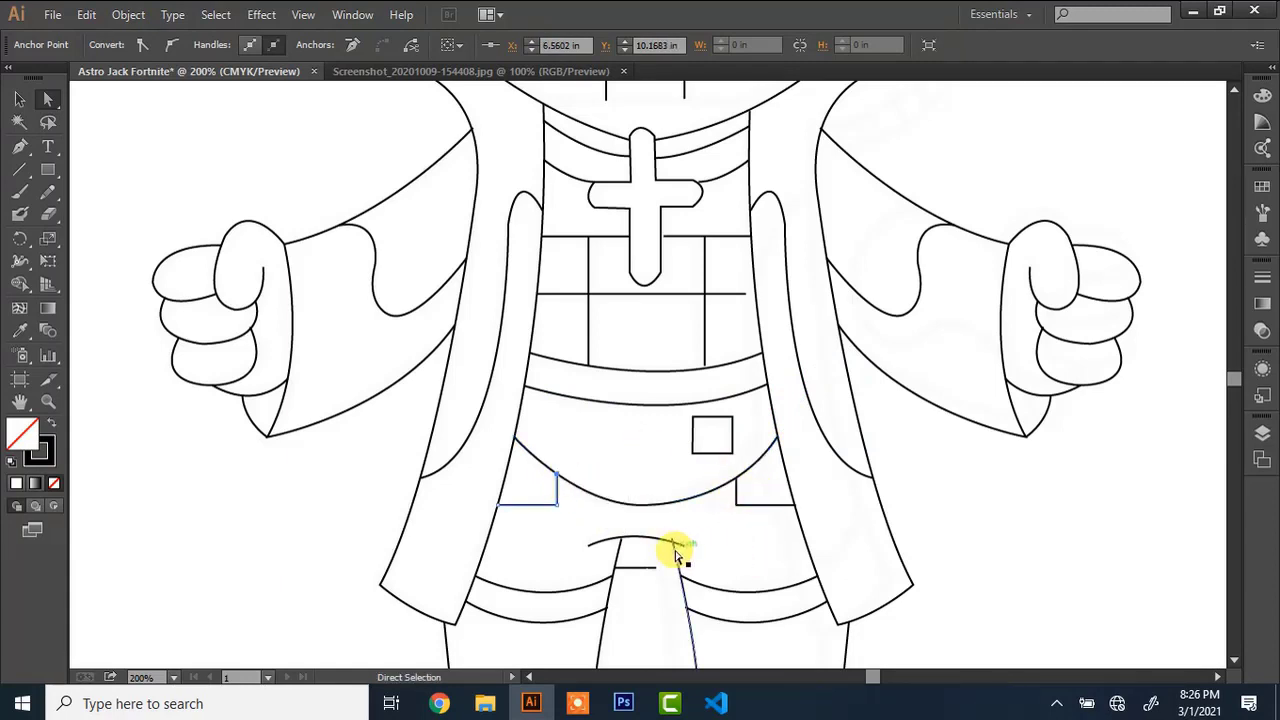
Move the right inner leg line's top inward and fit the ends of the trouser hem and short crotch lines to it
{"action": "mouse_move", "coordinate": [676, 555]}
{"action": "left_mouse_down"}
{"action": "mouse_move", "coordinate": [666, 543]}
{"action": "mouse_move", "coordinate": [682, 577]}
{"action": "left_mouse_up"}
{"action": "key", "text": "Down"}
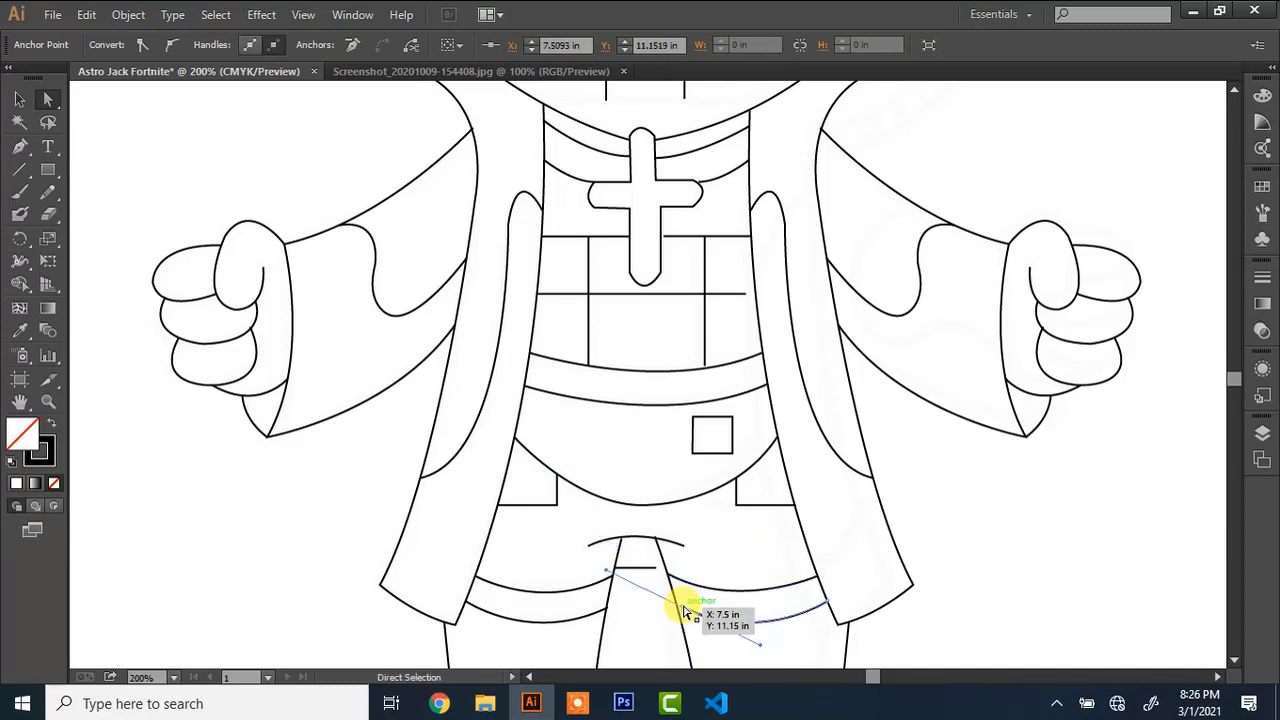
{"action": "left_click_drag", "start_coordinate": [685, 612], "coordinate": [677, 603]}
{"action": "left_click", "coordinate": [1233, 660]}
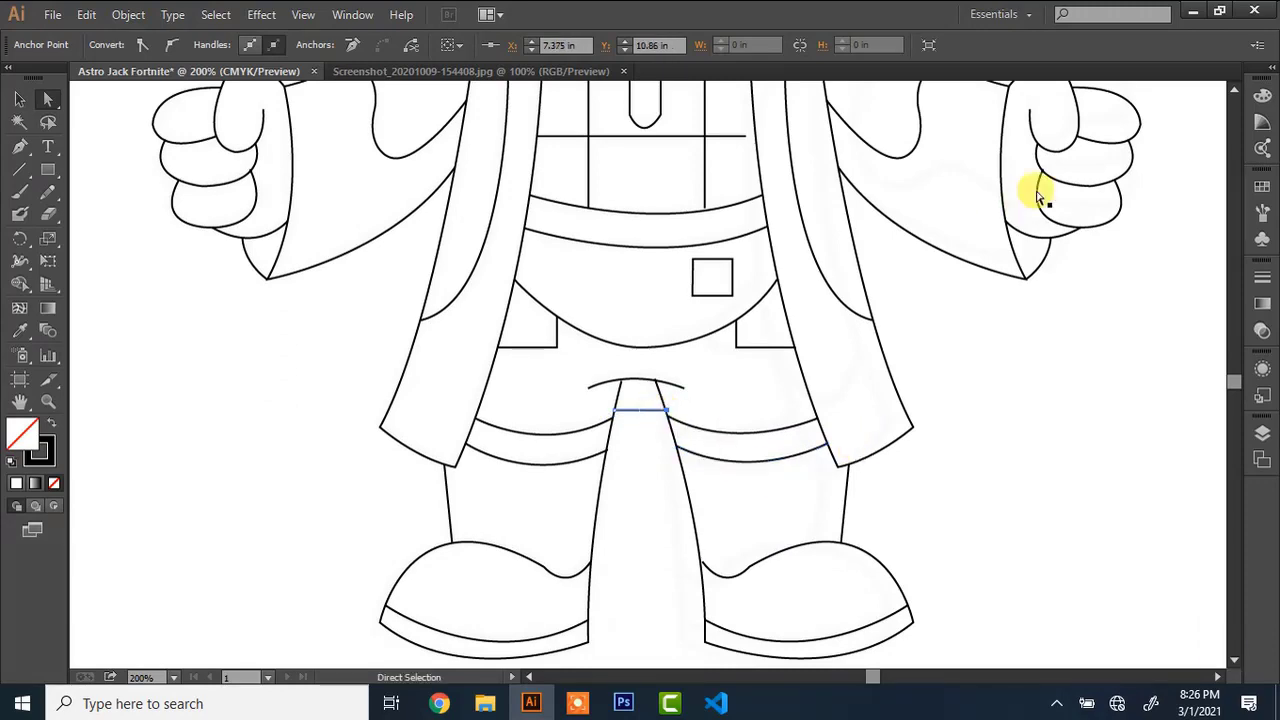
Join the inner end of the lowest right neck curve to the cross's right arm and raise the curve of the cross's top
{"action": "left_click", "coordinate": [1233, 90]}
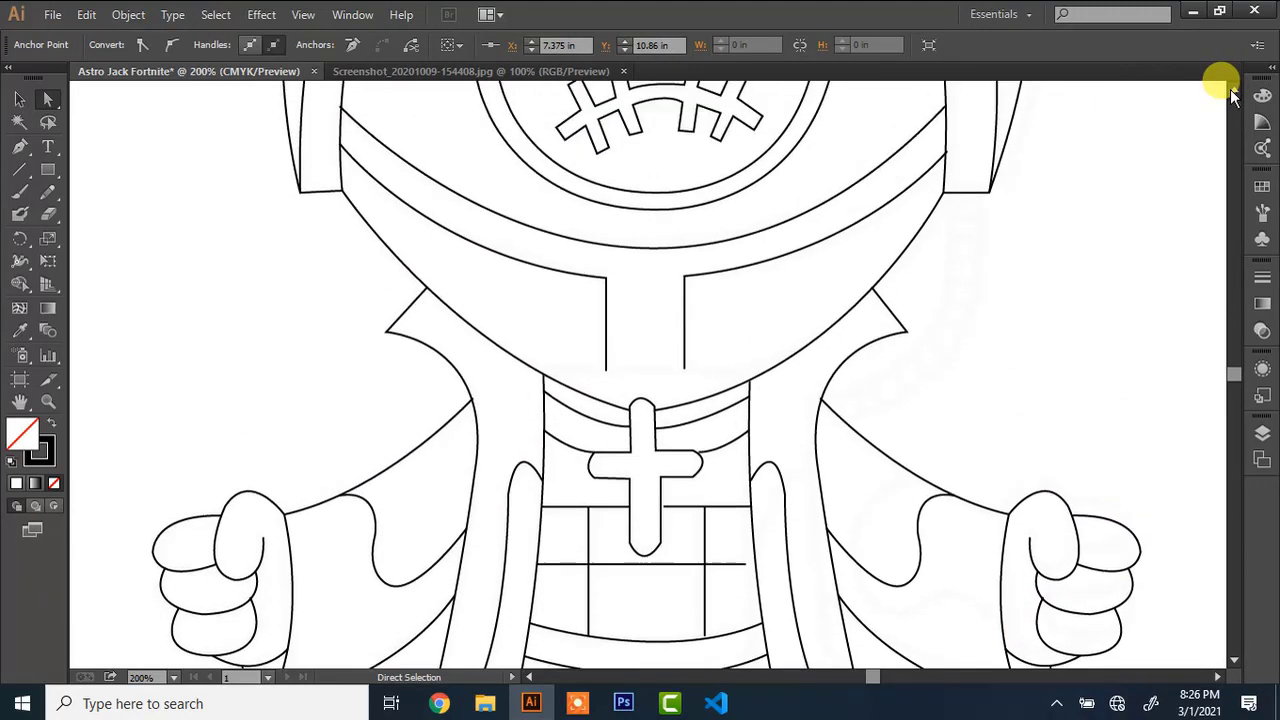
{"action": "left_click", "coordinate": [1233, 90]}
{"action": "key", "text": "ctrl+plus"}
{"action": "key", "text": "ctrl+plus"}
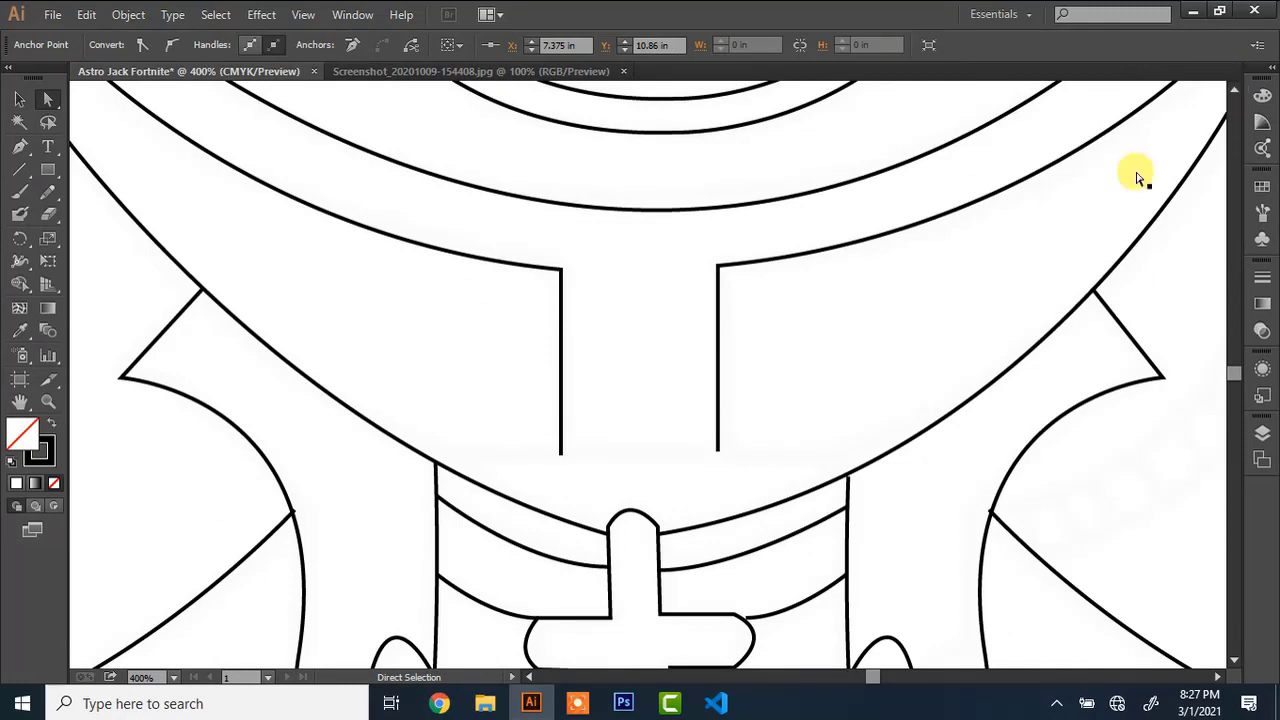
{"action": "left_click", "coordinate": [748, 614]}
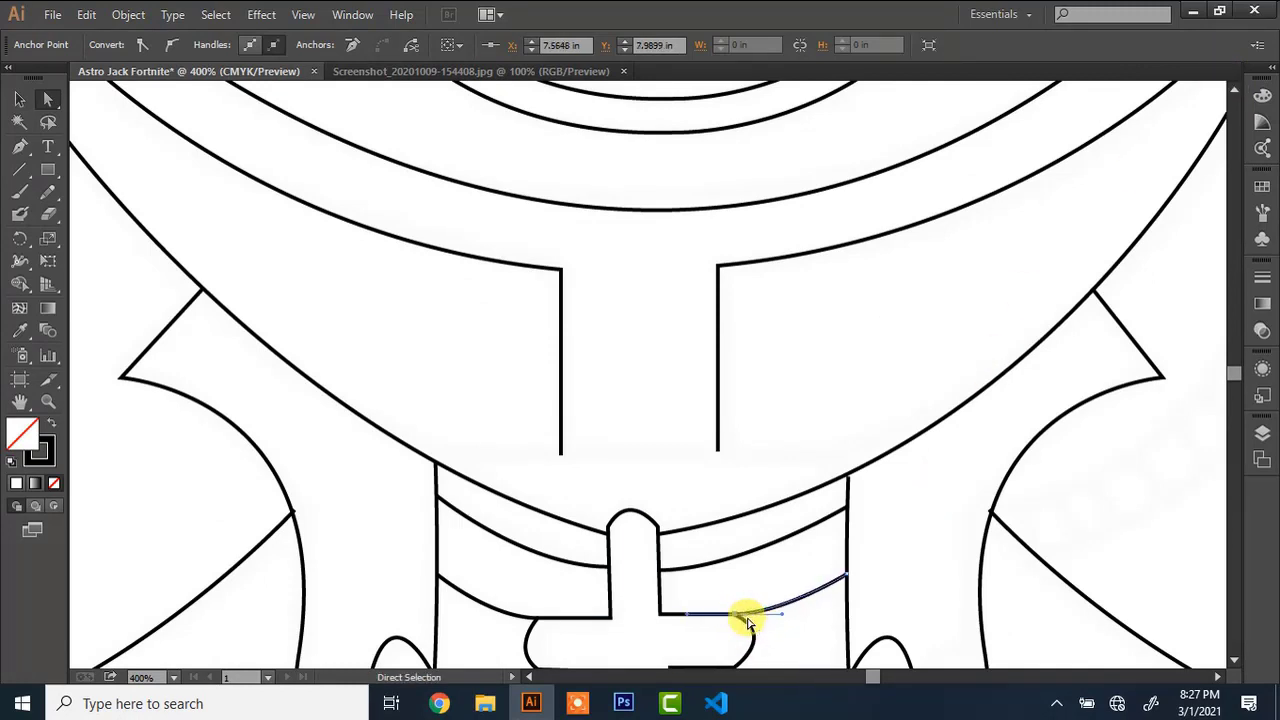
{"action": "left_click", "coordinate": [641, 514]}
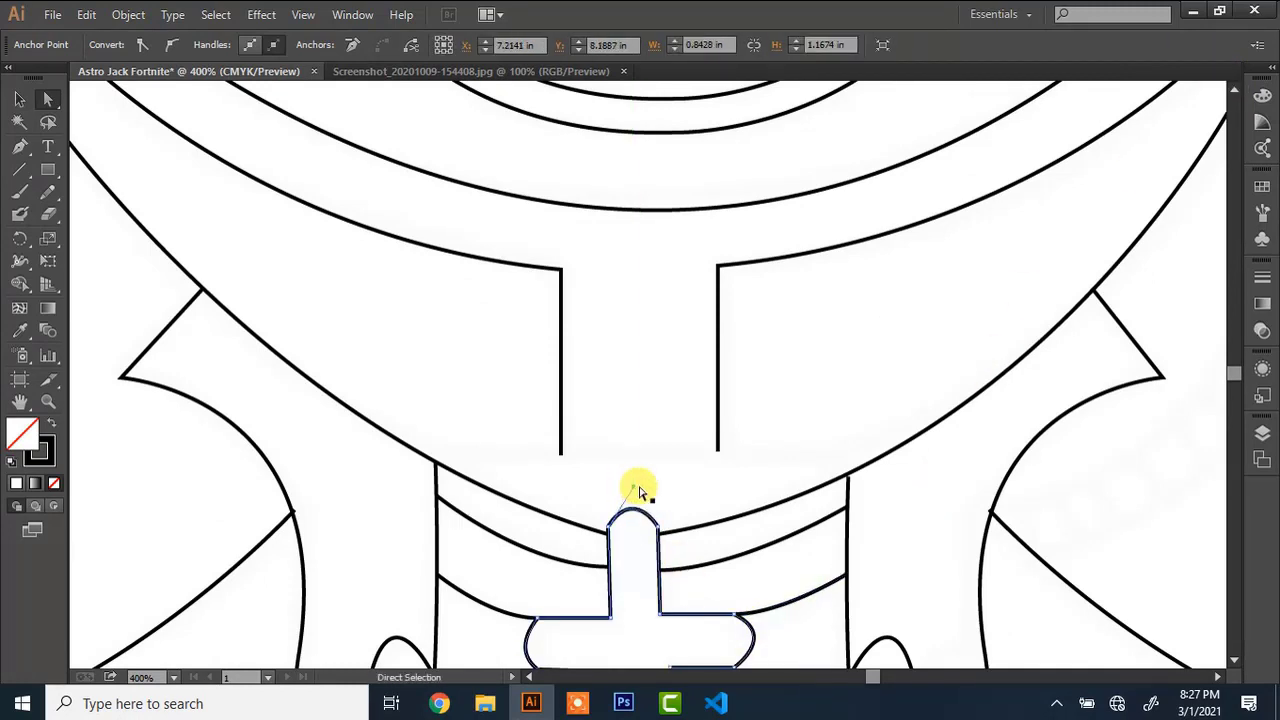
Draw a straight horizontal line across the neck between the two collar edges, with its right end meeting the right collar's inner corner
{"action": "key", "text": "p"}
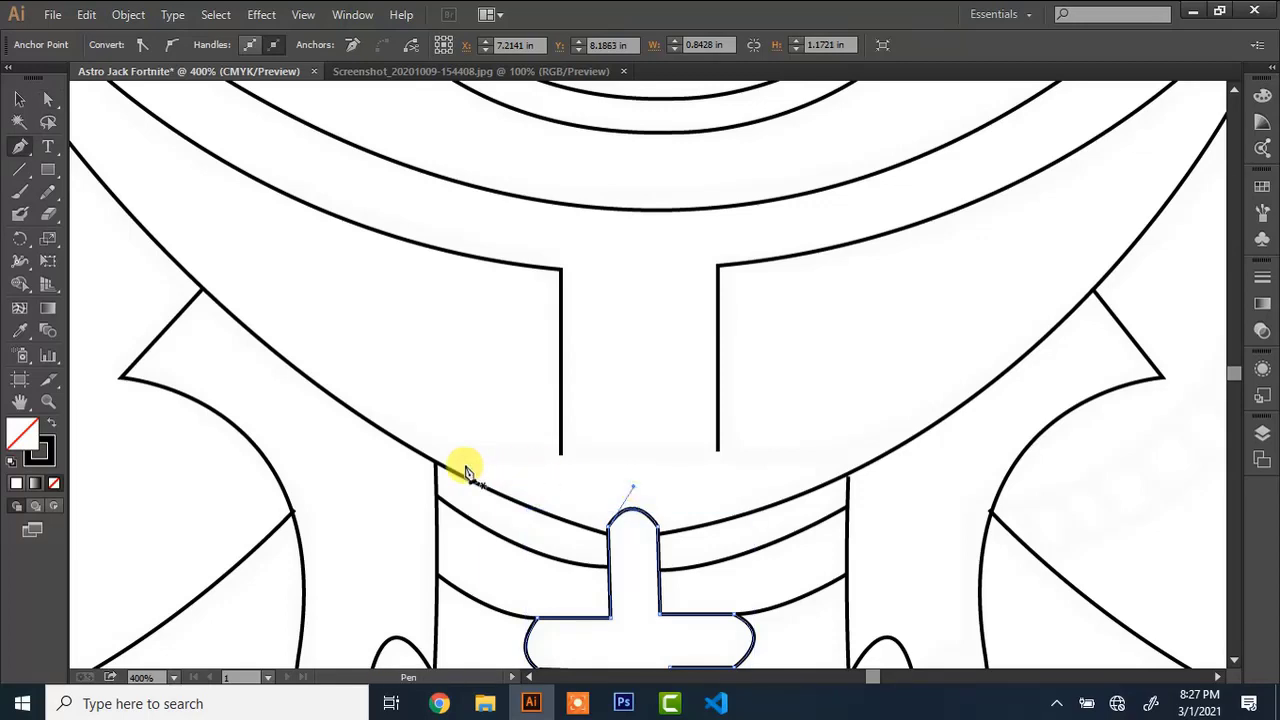
{"action": "left_click", "coordinate": [436, 463]}
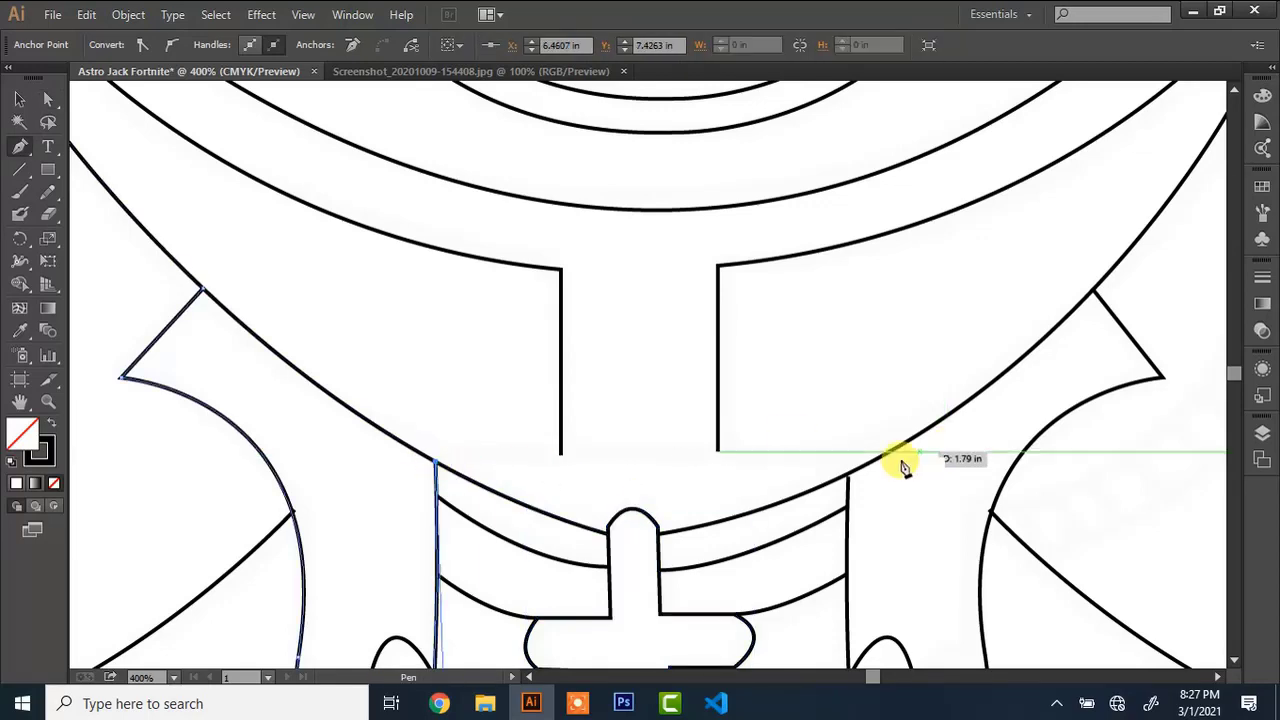
{"action": "left_click", "coordinate": [849, 465]}
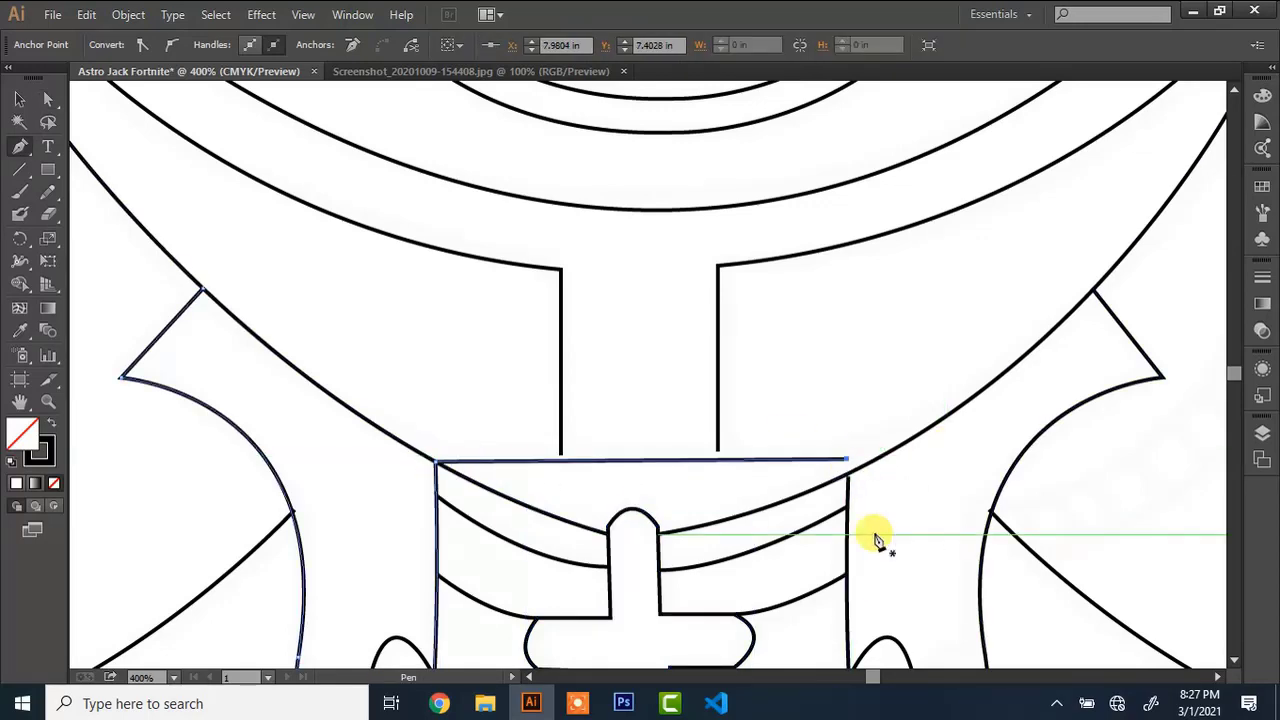
{"action": "key", "text": "a"}
{"action": "mouse_move", "coordinate": [848, 478]}
{"action": "left_mouse_down"}
{"action": "mouse_move", "coordinate": [848, 462]}
{"action": "mouse_move", "coordinate": [850, 476]}
{"action": "left_mouse_up"}
{"action": "left_click", "coordinate": [830, 466]}
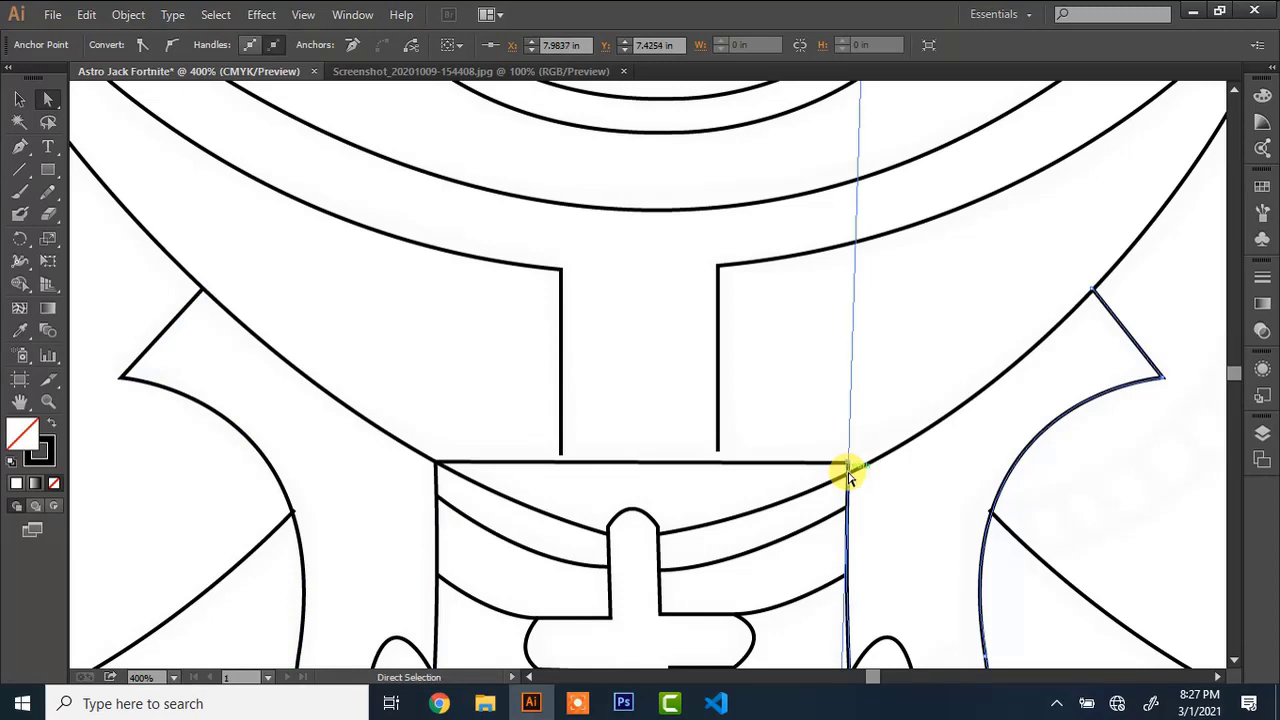
Extend both vertical mask lines down so they end on the horizontal neck line
{"action": "left_click_drag", "start_coordinate": [557, 450], "coordinate": [562, 458]}
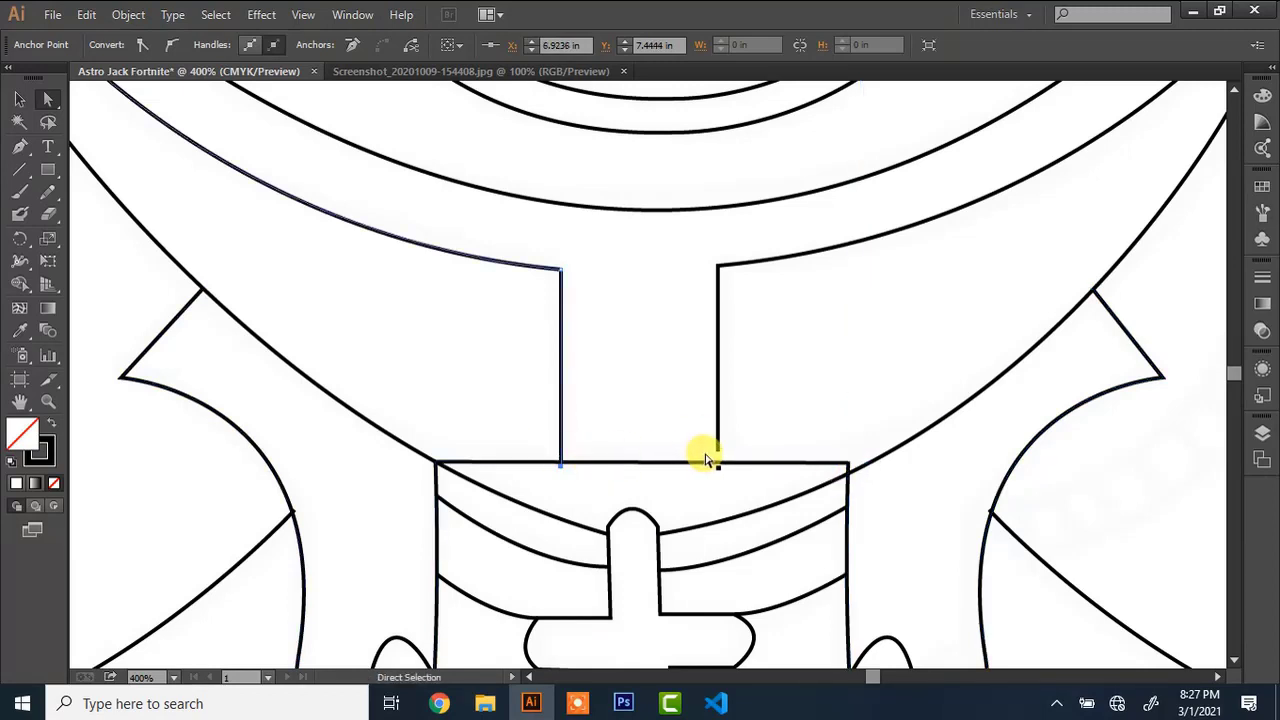
{"action": "left_click_drag", "start_coordinate": [717, 460], "coordinate": [720, 458]}
{"action": "left_click_drag", "start_coordinate": [562, 462], "coordinate": [560, 472]}
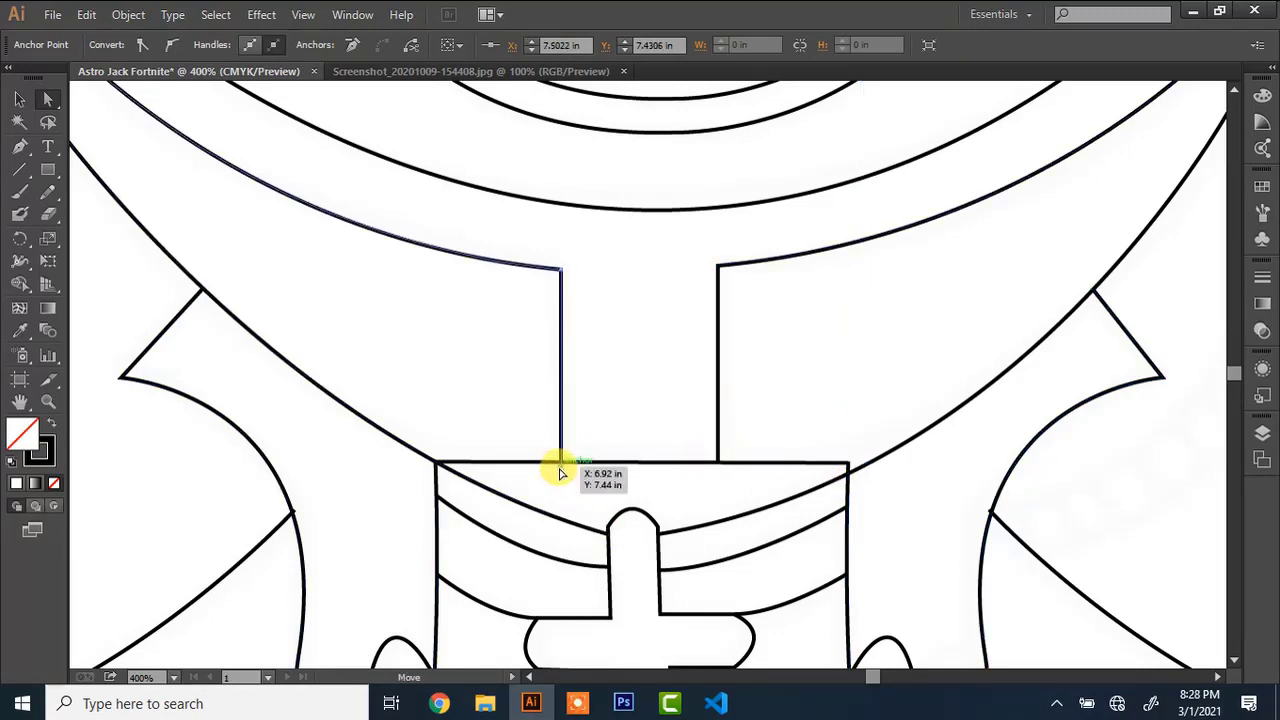
Raise the rounded top of the cross slightly and reshape the right jaw curve using its direction handle
{"action": "left_click", "coordinate": [640, 512]}
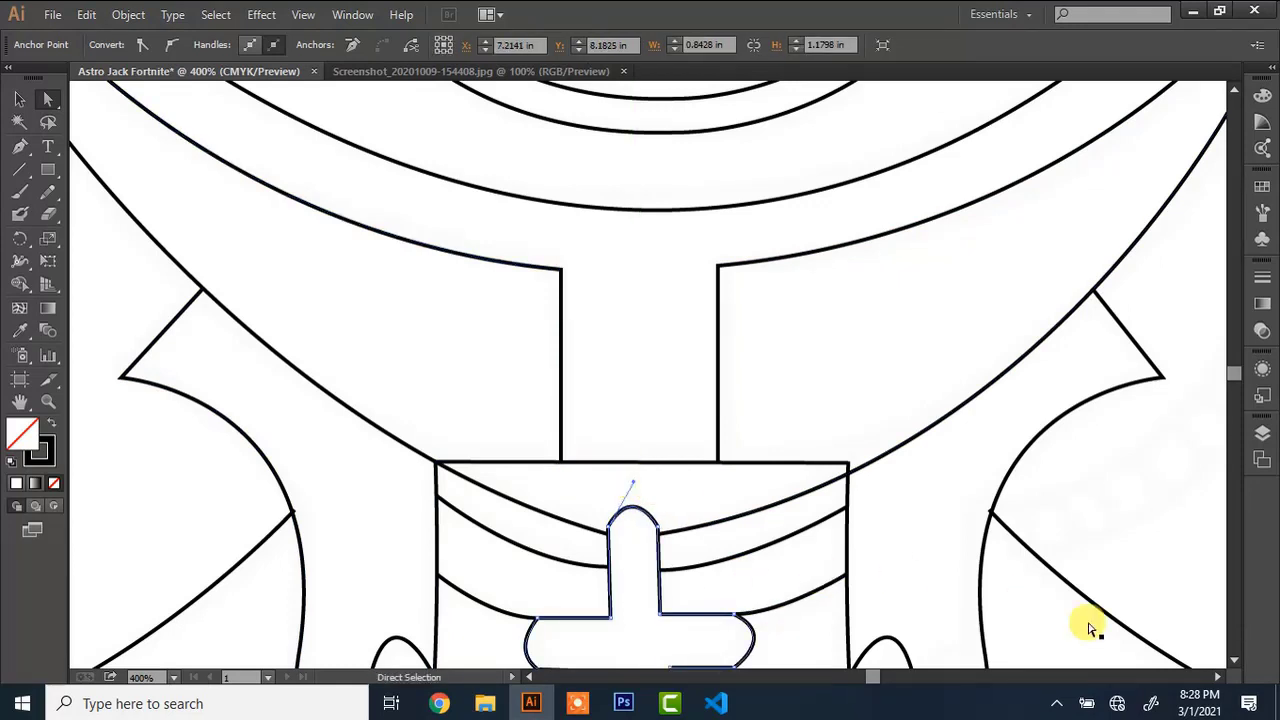
{"action": "scroll", "coordinate": [1237, 663], "scroll_direction": "down", "scroll_amount": 1}
{"action": "left_click", "coordinate": [1235, 660]}
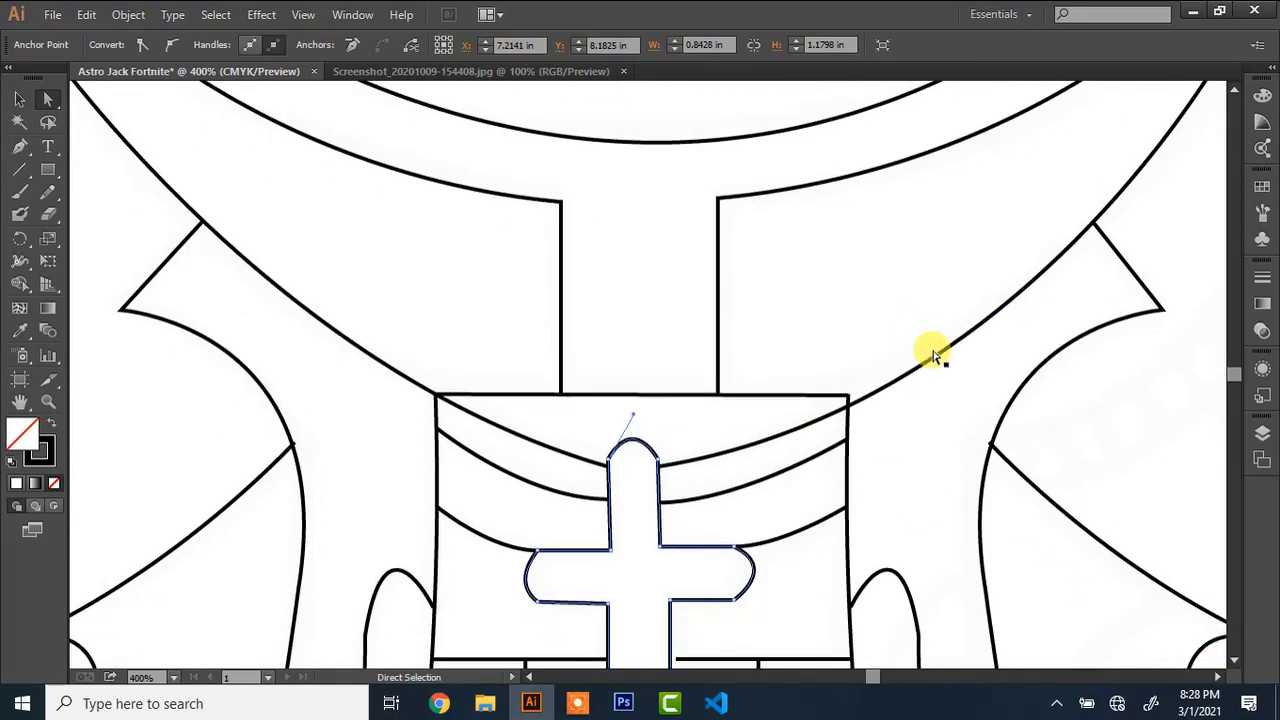
{"action": "left_click", "coordinate": [931, 353]}
{"action": "left_click_drag", "start_coordinate": [1036, 406], "coordinate": [1037, 391]}
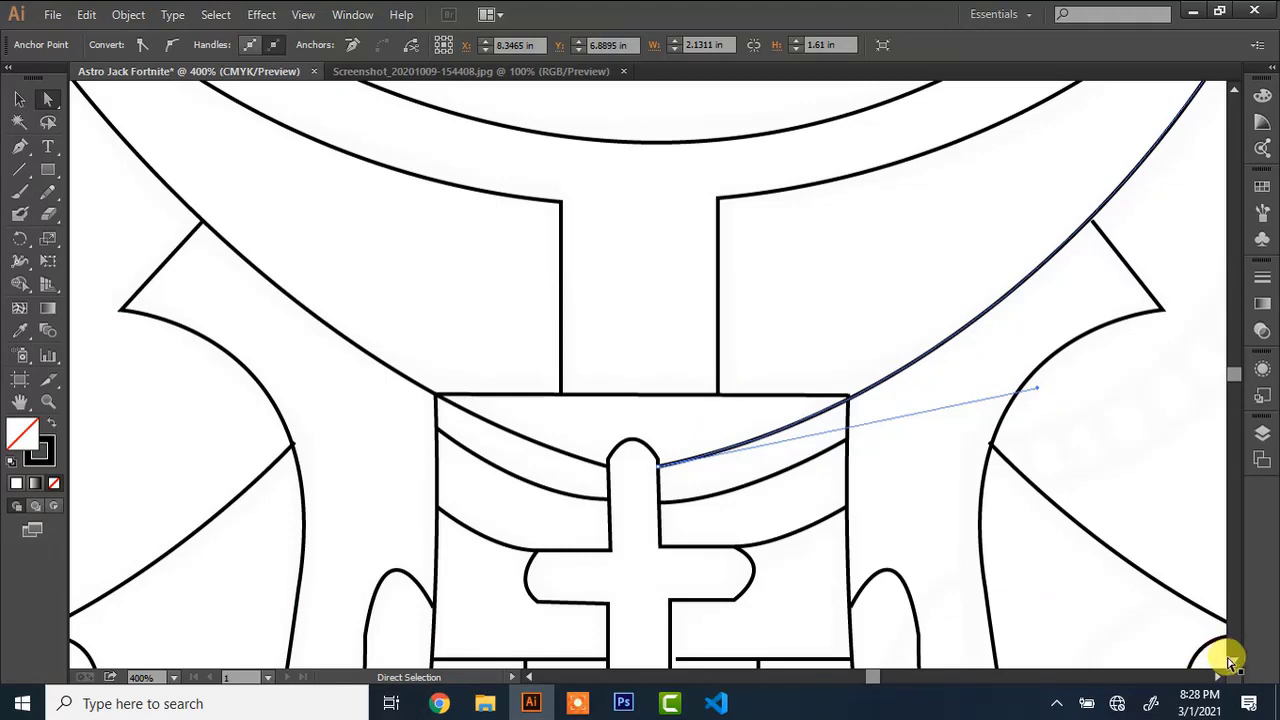
Ungroup the outlines that make up the right half of the character
{"action": "scroll", "coordinate": [1230, 660], "scroll_direction": "down", "scroll_amount": 6}
{"action": "scroll", "coordinate": [1215, 680], "scroll_direction": "right", "scroll_amount": 6}
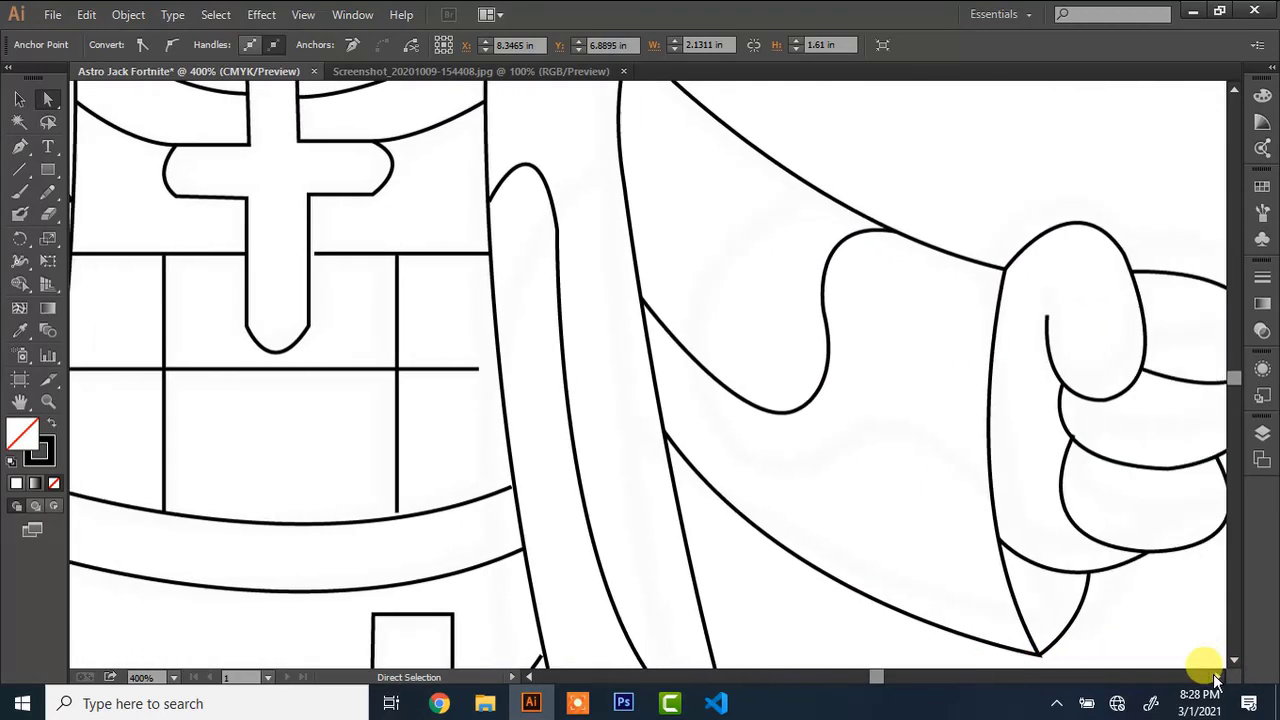
{"action": "scroll", "coordinate": [1215, 680], "scroll_direction": "right", "scroll_amount": 2}
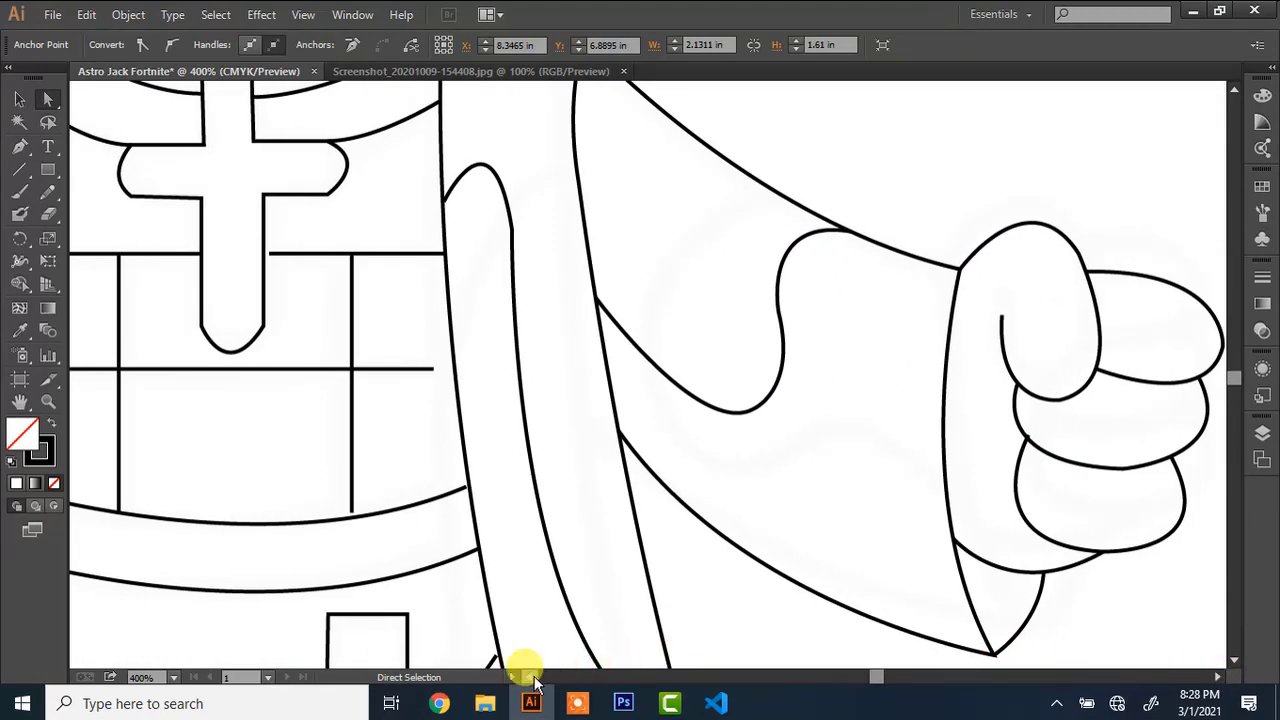
{"action": "scroll", "coordinate": [527, 668], "scroll_direction": "left", "scroll_amount": 10}
{"action": "scroll", "coordinate": [1214, 566], "scroll_direction": "right", "scroll_amount": 10}
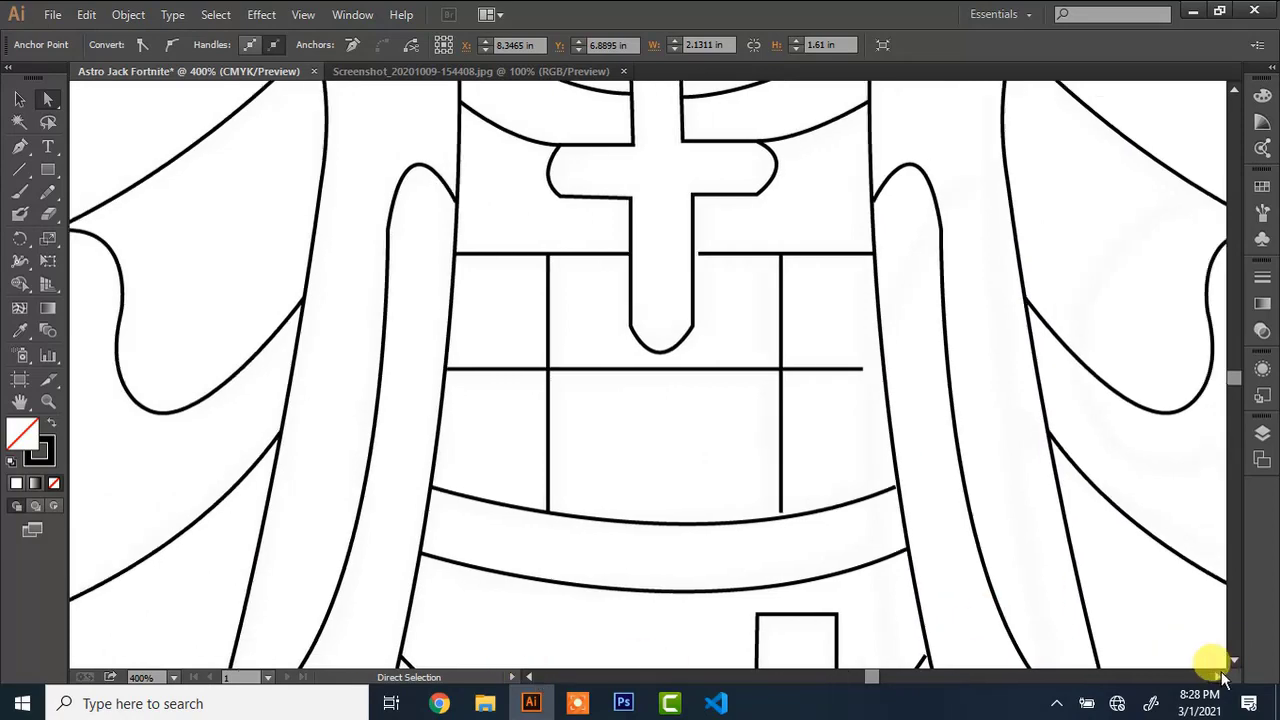
{"action": "key", "text": "v"}
{"action": "left_click", "coordinate": [765, 398]}
{"action": "right_click", "coordinate": [765, 398]}
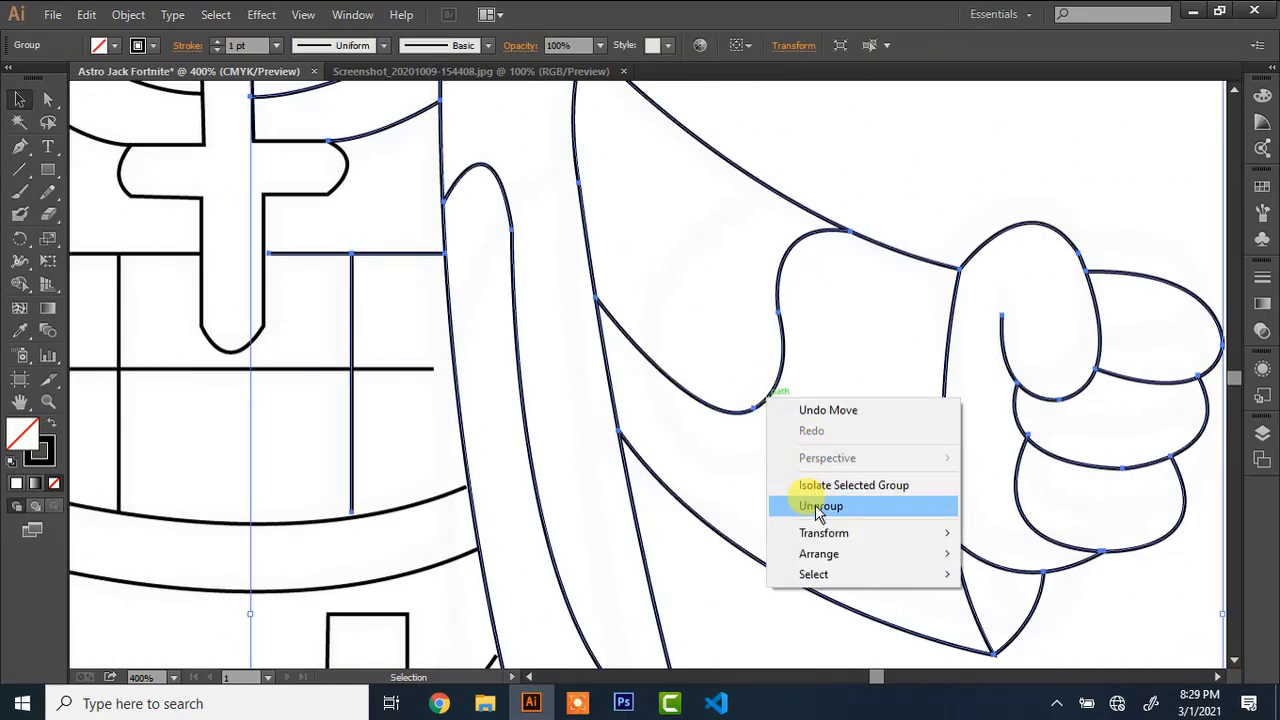
{"action": "left_click", "coordinate": [826, 505]}
Extend the shirt's horizontal lines to the right coat edge and the cross, and nudge the right vertical line slightly rightward
{"action": "key", "text": "a"}
{"action": "left_click", "coordinate": [433, 372]}
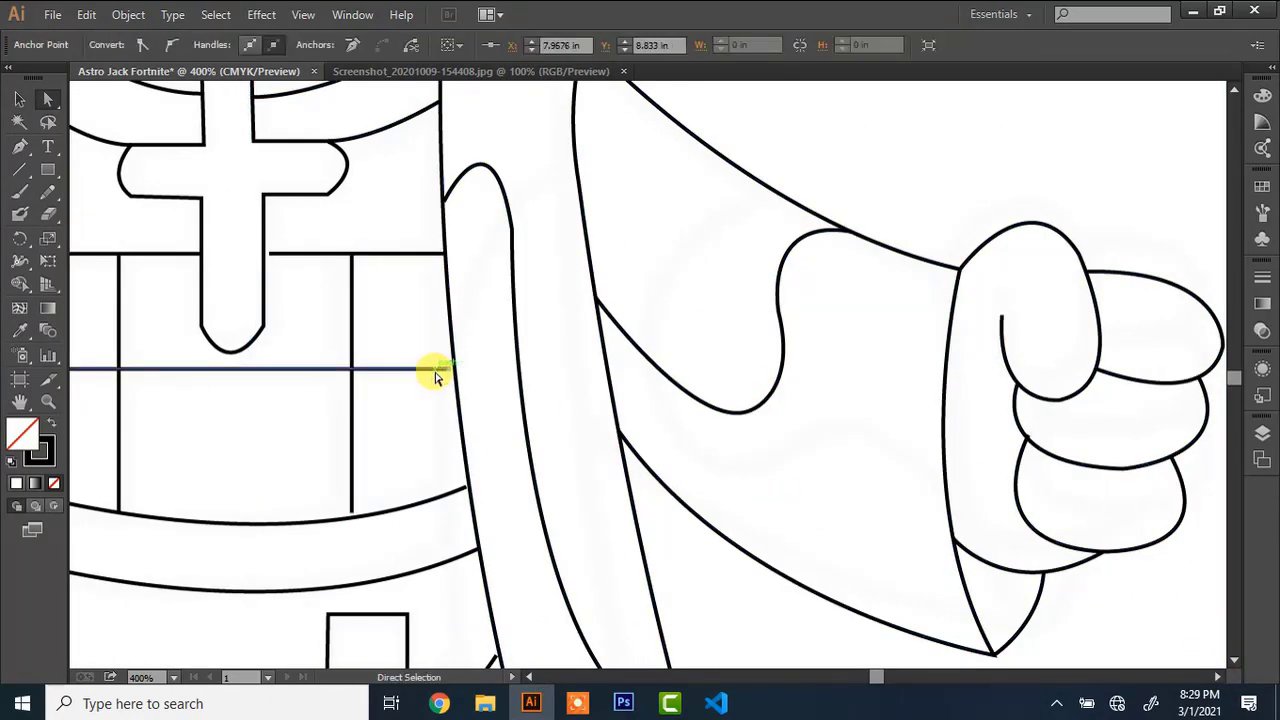
{"action": "key", "text": "v"}
{"action": "left_click", "coordinate": [351, 338]}
{"action": "key", "text": "Right"}
{"action": "key", "text": "Right"}
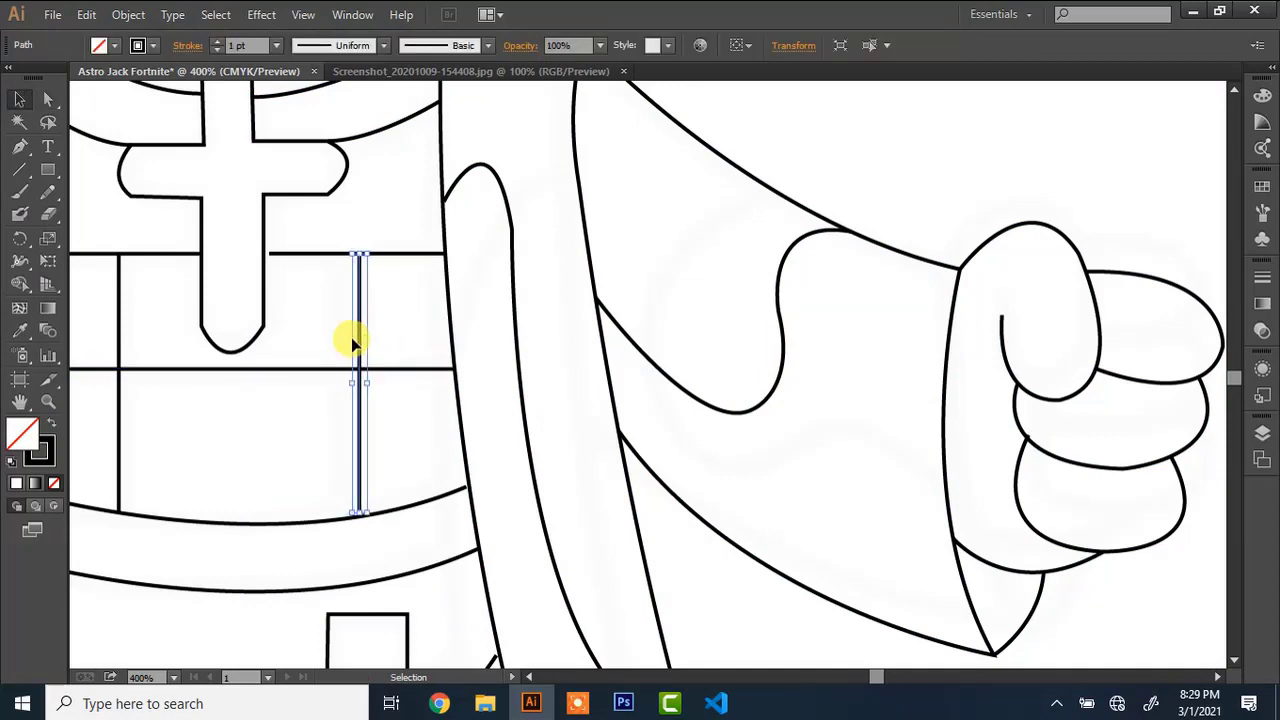
{"action": "key", "text": "a"}
{"action": "left_click", "coordinate": [276, 258]}
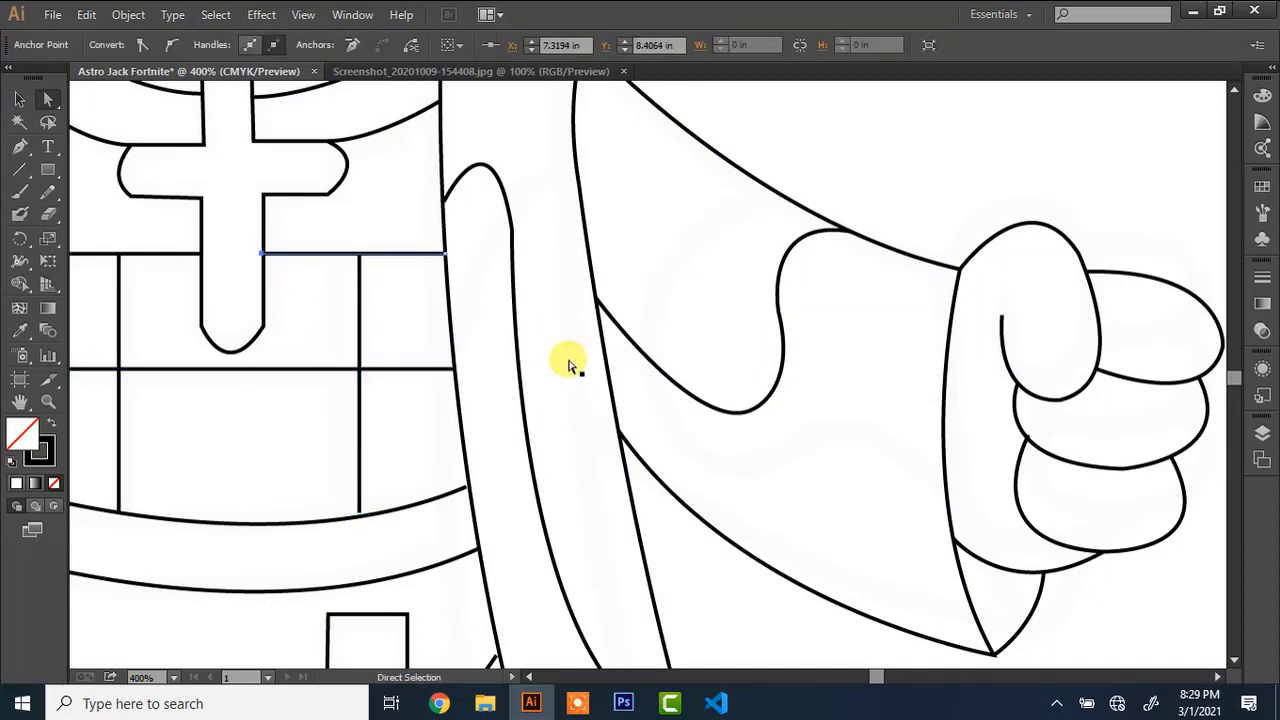
Delete the wavy line on the right sleeve
{"action": "left_click", "coordinate": [729, 409]}
{"action": "key", "text": "v"}
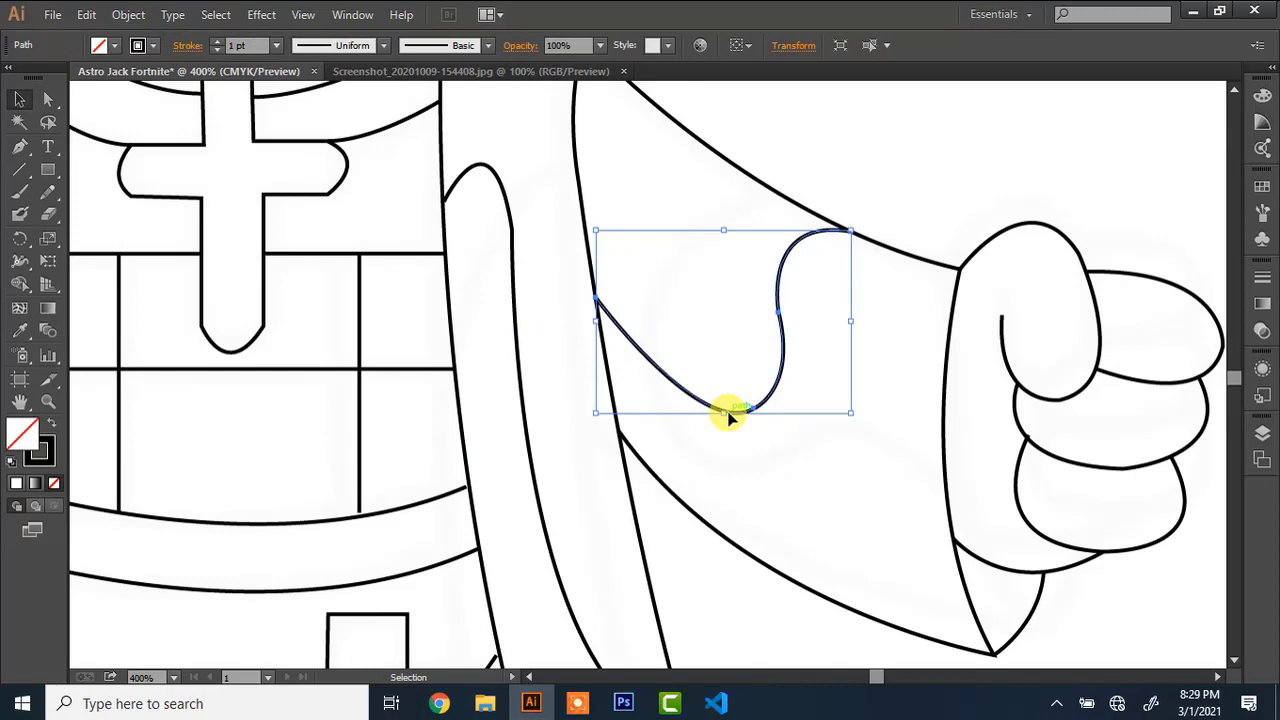
{"action": "key", "text": "Delete"}
Draw a new wavy Pen line on the right sleeve, from its upper edge around to the cuff, and refine its last bend
{"action": "key", "text": "p"}
{"action": "left_click", "coordinate": [771, 190]}
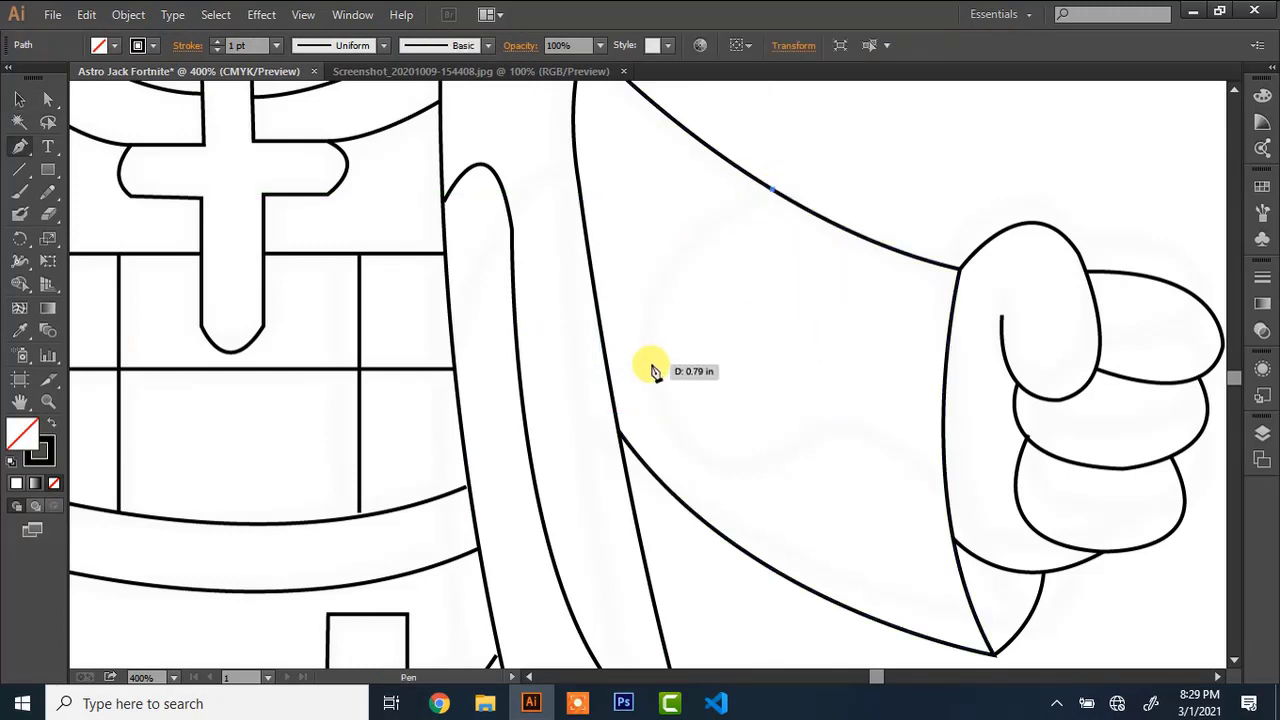
{"action": "left_click_drag", "start_coordinate": [651, 364], "coordinate": [660, 394]}
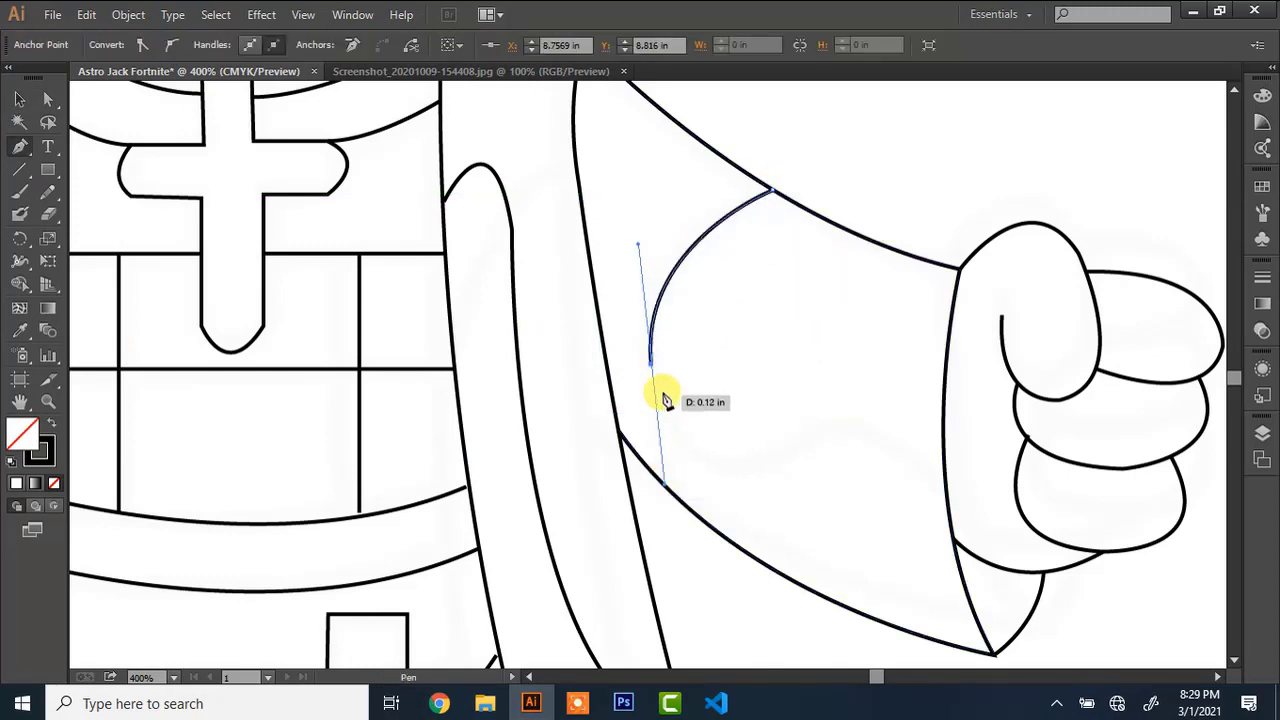
{"action": "left_click_drag", "start_coordinate": [777, 459], "coordinate": [891, 434]}
{"action": "left_click", "coordinate": [779, 461]}
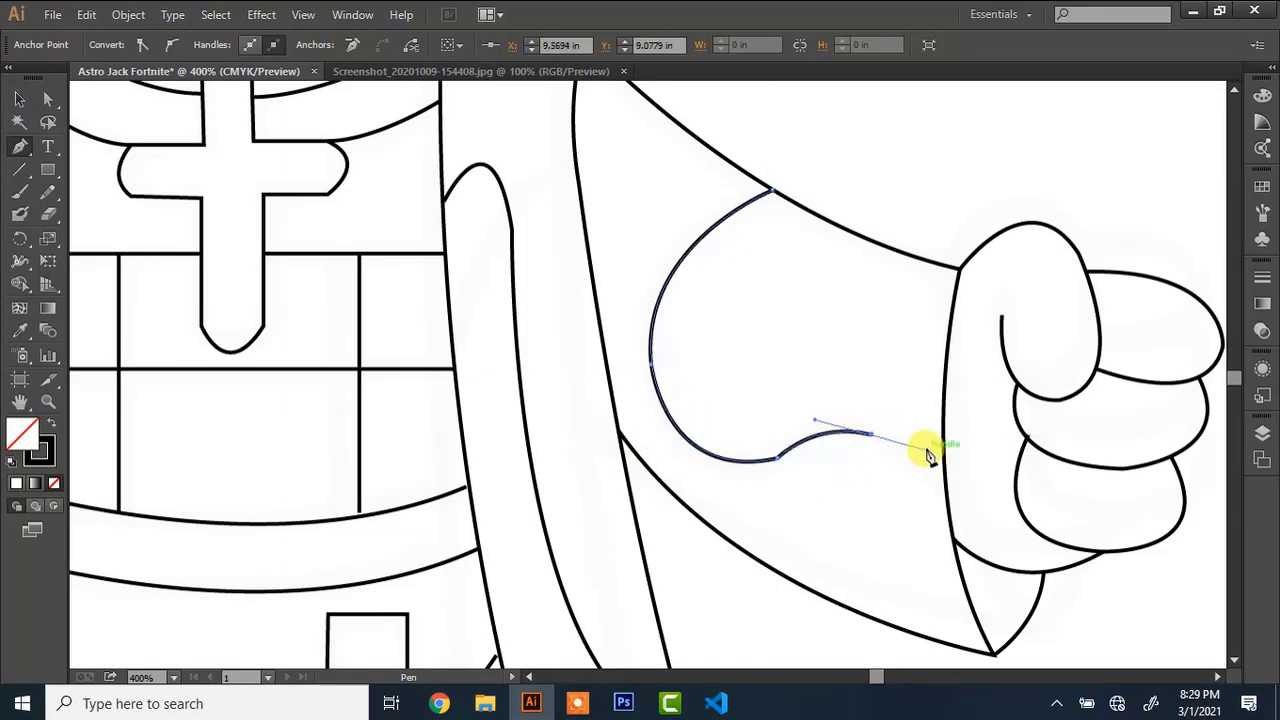
{"action": "left_click", "coordinate": [872, 434]}
{"action": "left_click_drag", "start_coordinate": [953, 524], "coordinate": [962, 530]}
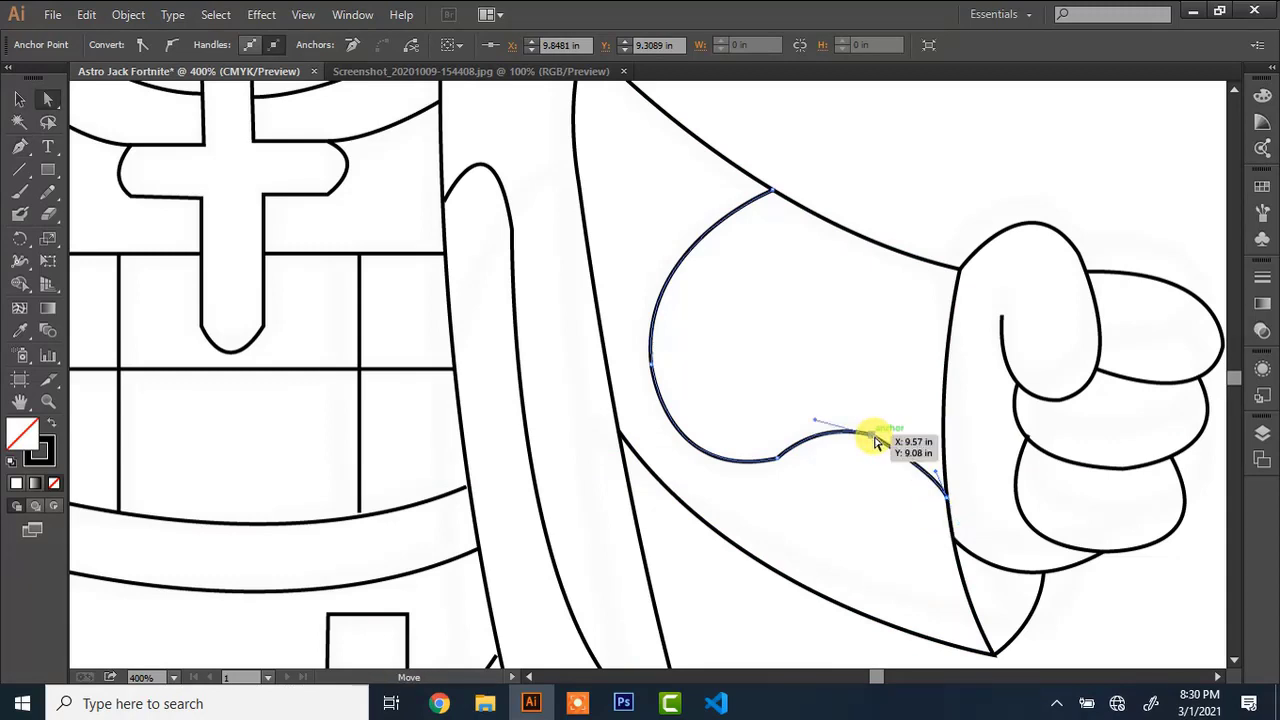
{"action": "left_click_drag", "start_coordinate": [874, 441], "coordinate": [878, 437]}
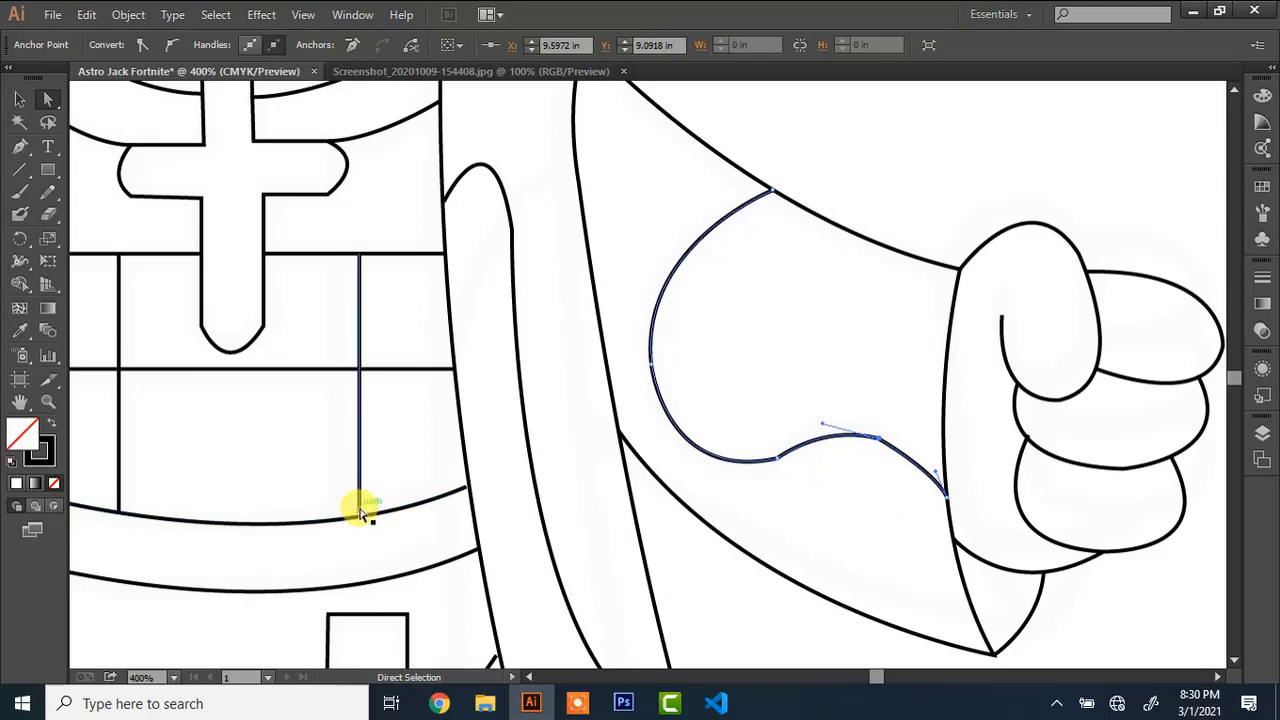
Extend the shirt's right vertical line down to the belt's upper curve and adjust the belt's lower curve
{"action": "left_click", "coordinate": [361, 509]}
{"action": "left_click", "coordinate": [529, 677]}
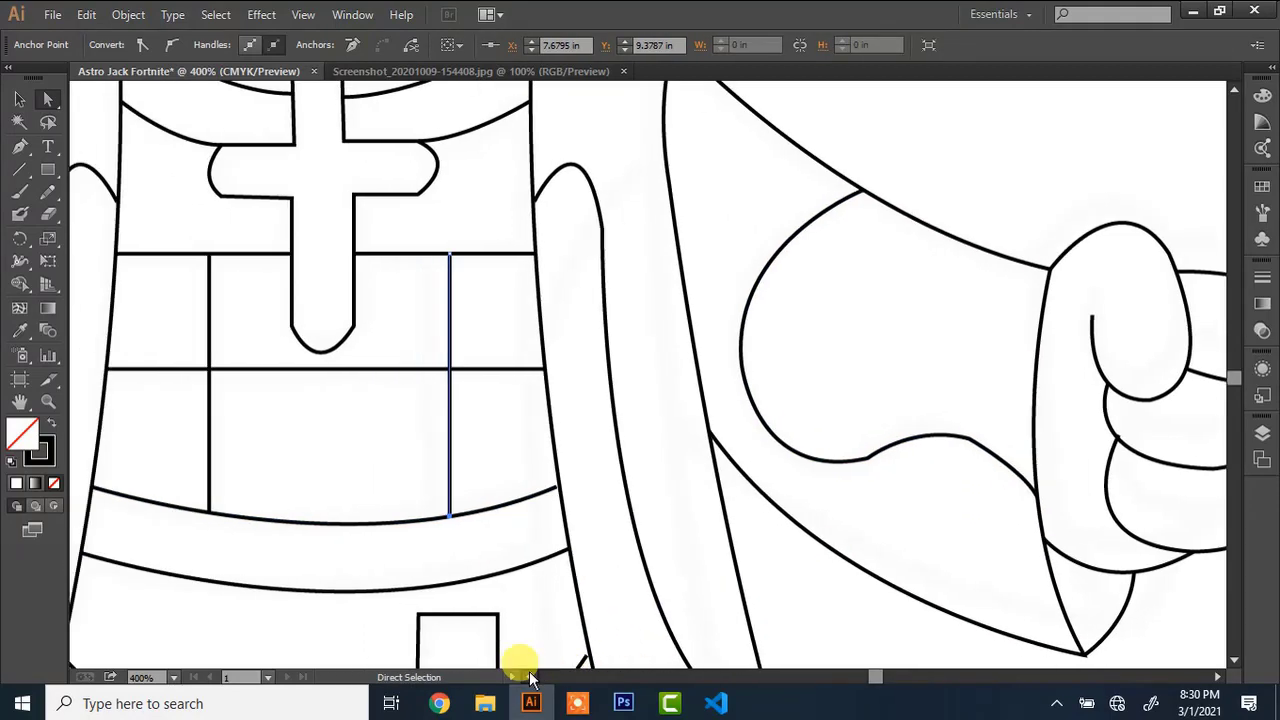
{"action": "left_click", "coordinate": [529, 677]}
{"action": "left_click", "coordinate": [497, 585]}
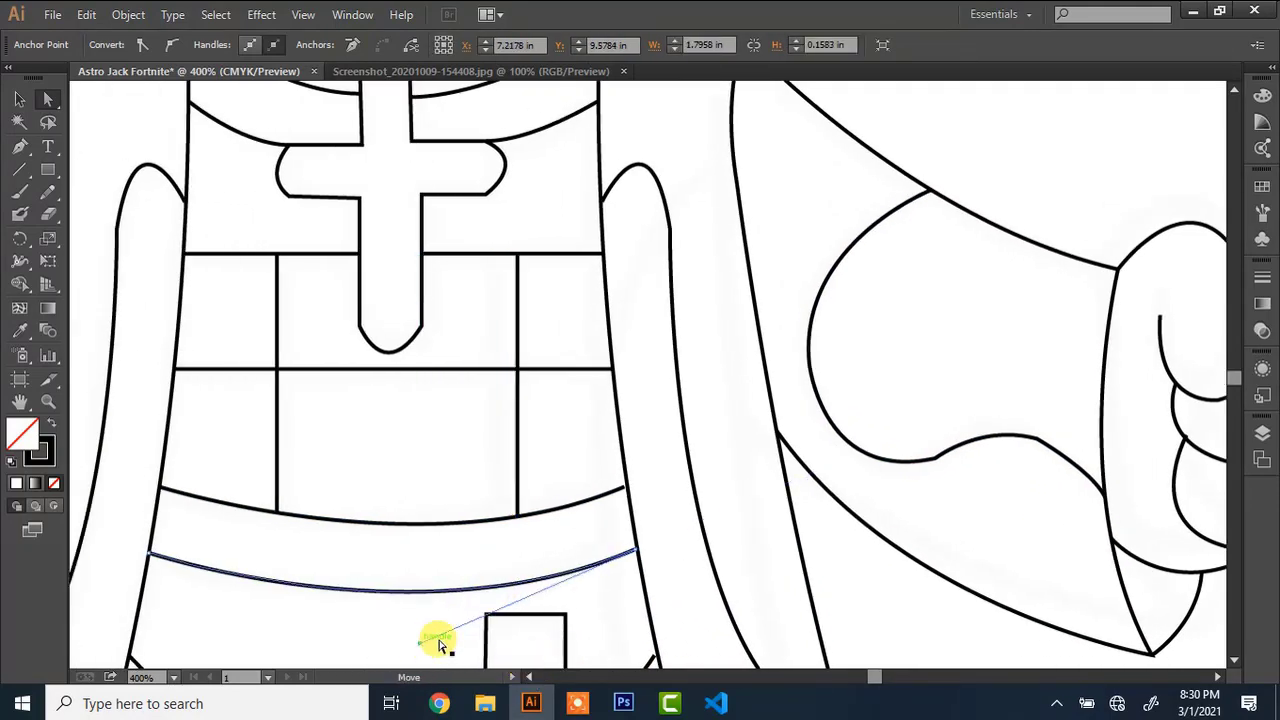
Move the right end of the large curve below the belt onto the right coat edge
{"action": "left_click", "coordinate": [1234, 659]}
{"action": "left_click", "coordinate": [1234, 659]}
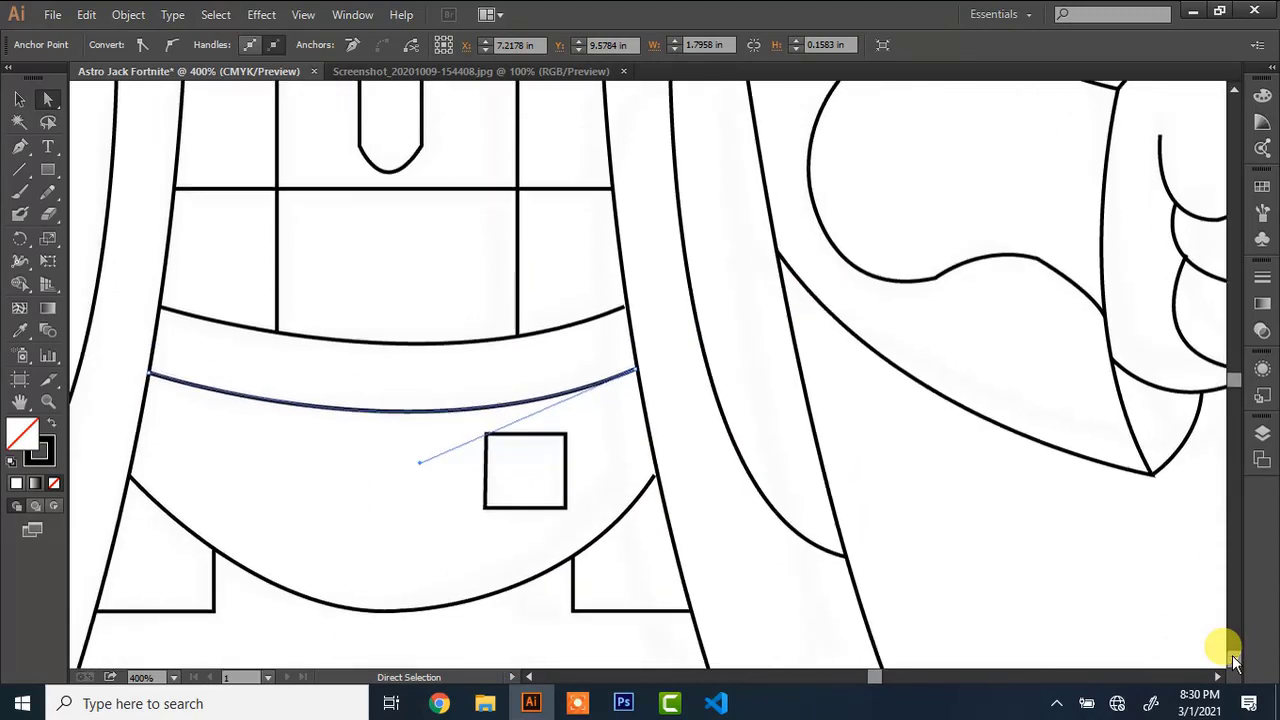
{"action": "left_click", "coordinate": [655, 486]}
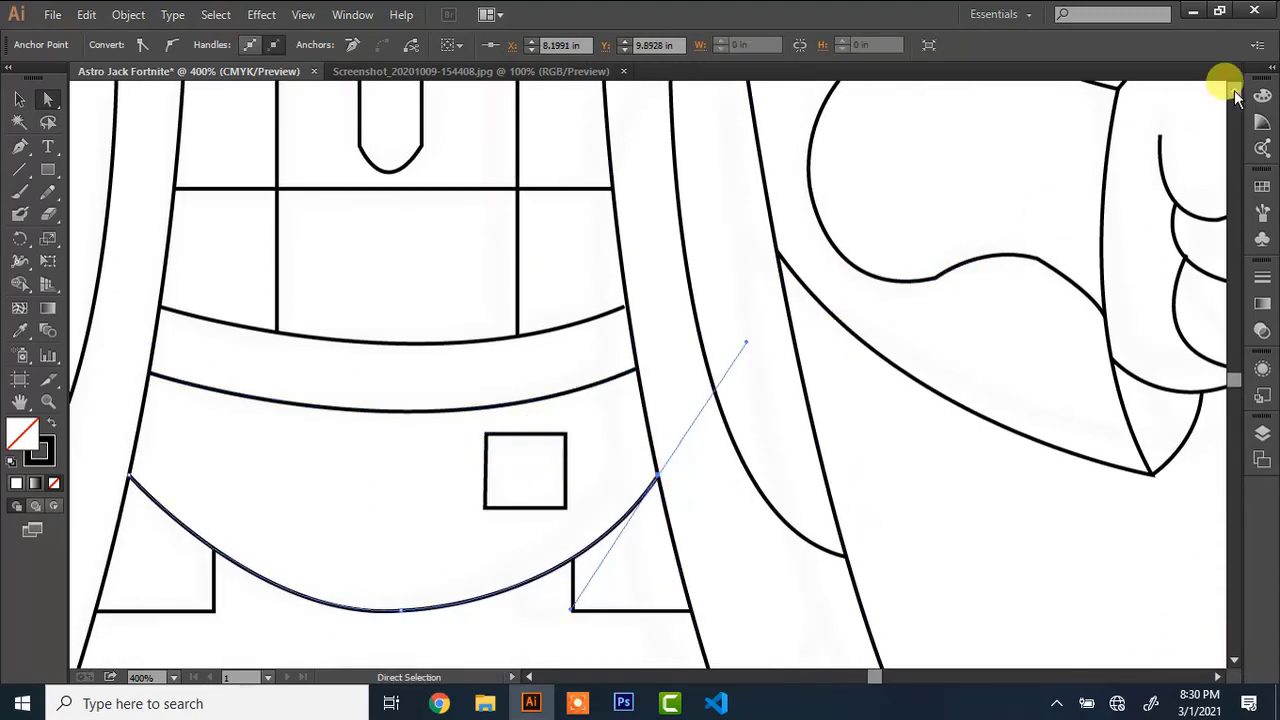
Examine the left fist and the lower corner of the left sleeve for places where the outlines do not meet
{"action": "left_click", "coordinate": [1235, 92]}
{"action": "left_click", "coordinate": [1235, 92]}
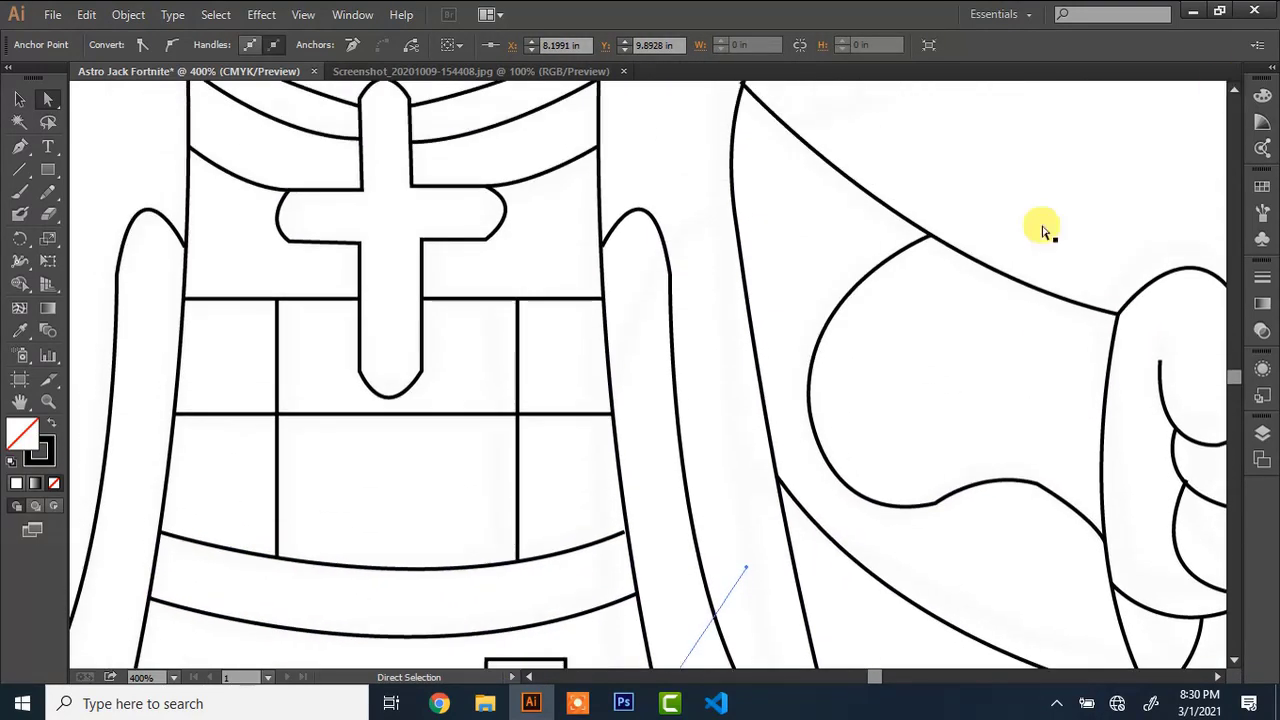
{"action": "left_click", "coordinate": [527, 677]}
{"action": "left_click", "coordinate": [527, 677]}
{"action": "left_click", "coordinate": [527, 677]}
{"action": "left_click", "coordinate": [527, 677]}
{"action": "left_click", "coordinate": [527, 677]}
{"action": "left_click", "coordinate": [294, 512]}
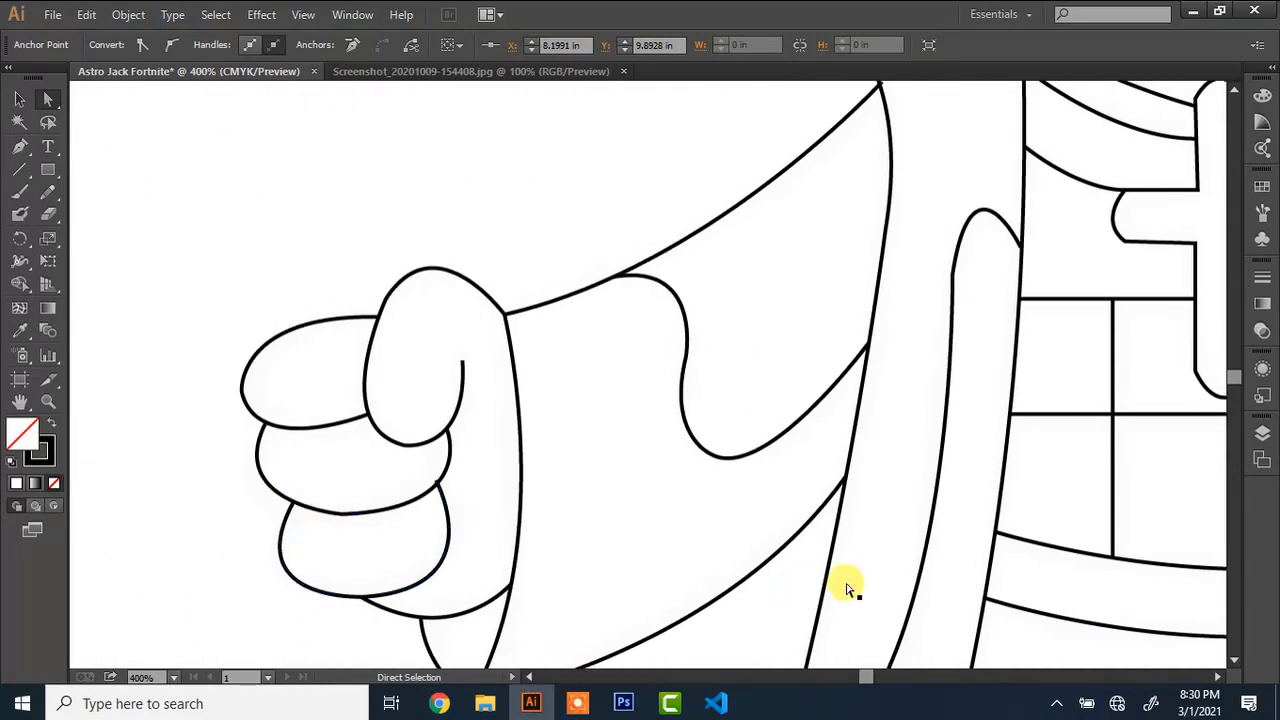
{"action": "left_click", "coordinate": [1235, 660]}
{"action": "left_click", "coordinate": [1235, 660]}
{"action": "key", "text": "ctrl+plus"}
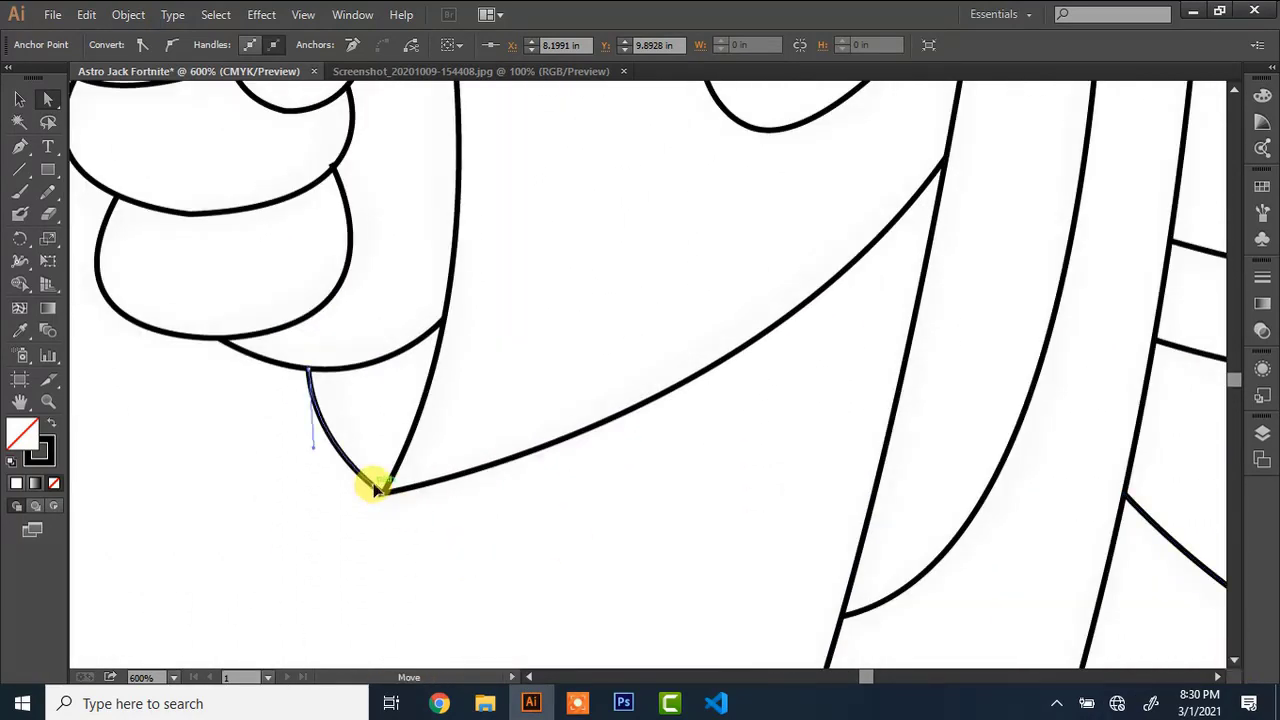
{"action": "left_click", "coordinate": [406, 490]}
{"action": "key", "text": "ctrl+z"}
{"action": "key", "text": "ctrl+z"}
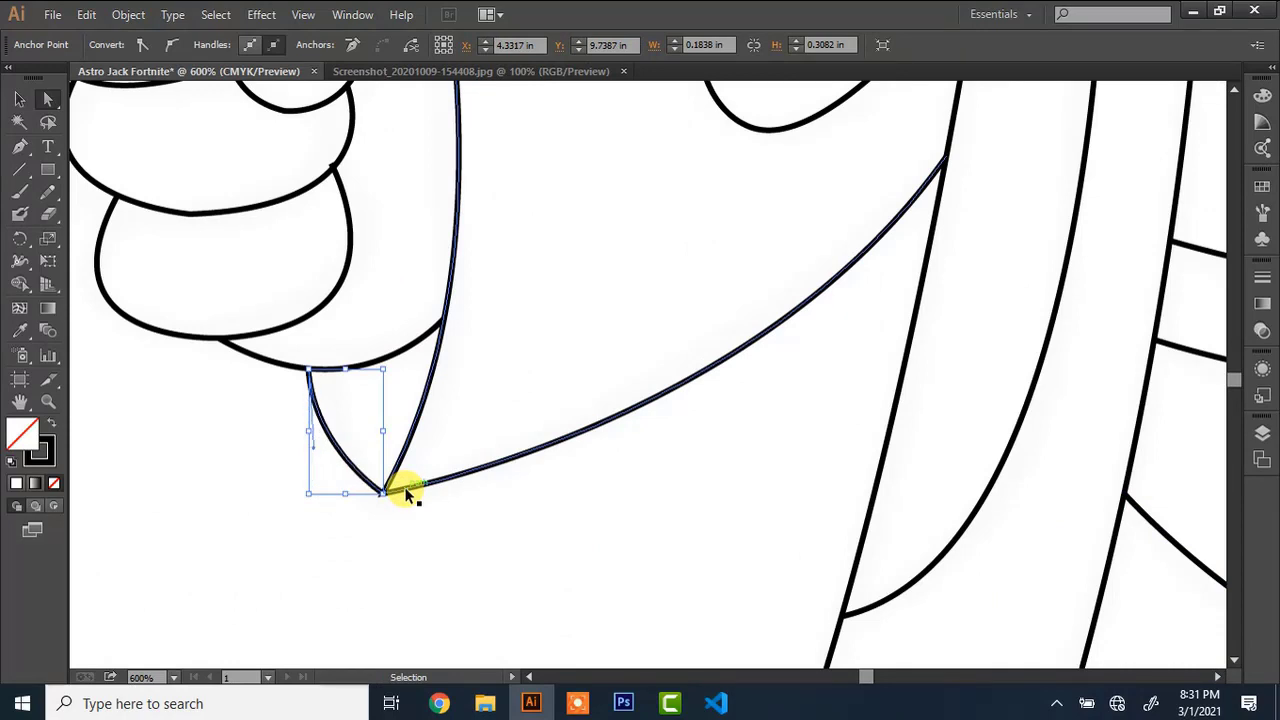
Nudge the anchor at the left sleeve's lower corner slightly to the right
{"action": "left_click", "coordinate": [423, 490]}
{"action": "left_click", "coordinate": [384, 494]}
{"action": "key", "text": "Right"}
{"action": "key", "text": "Right"}
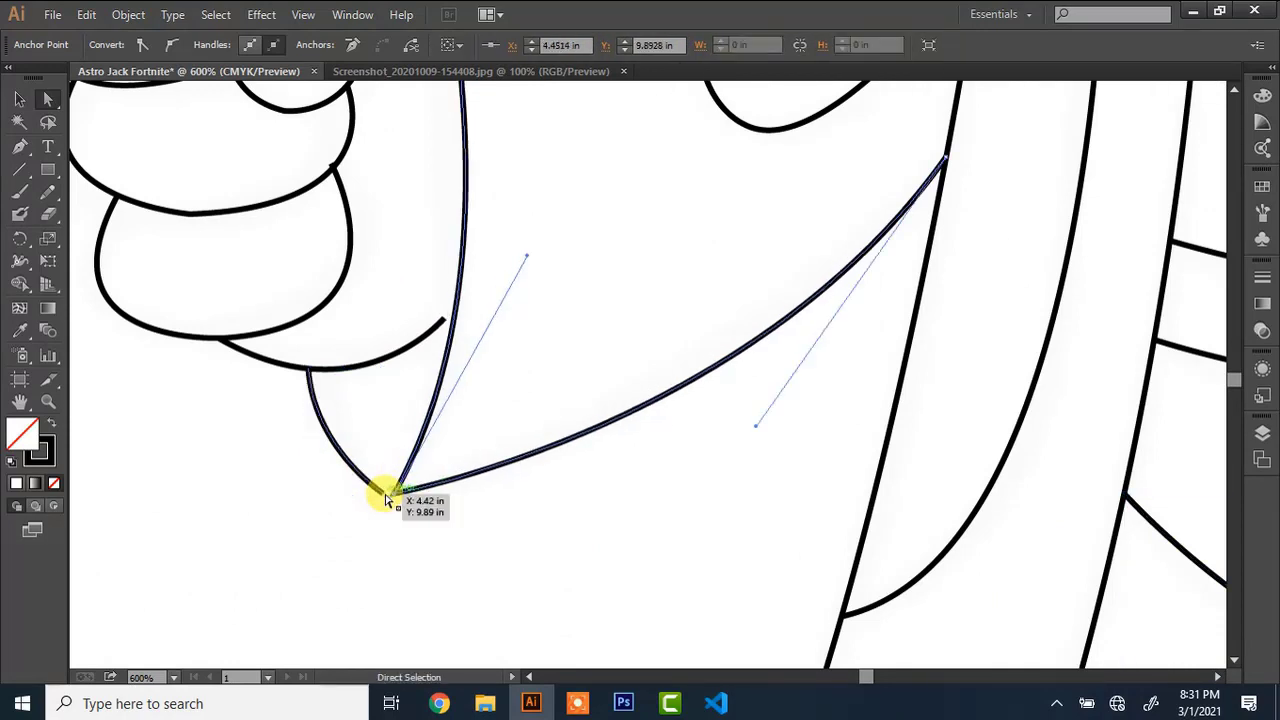
Average the meeting end anchors at the left sleeve's lower corner so they share one point
{"action": "left_click", "coordinate": [384, 496], "text": "shift"}
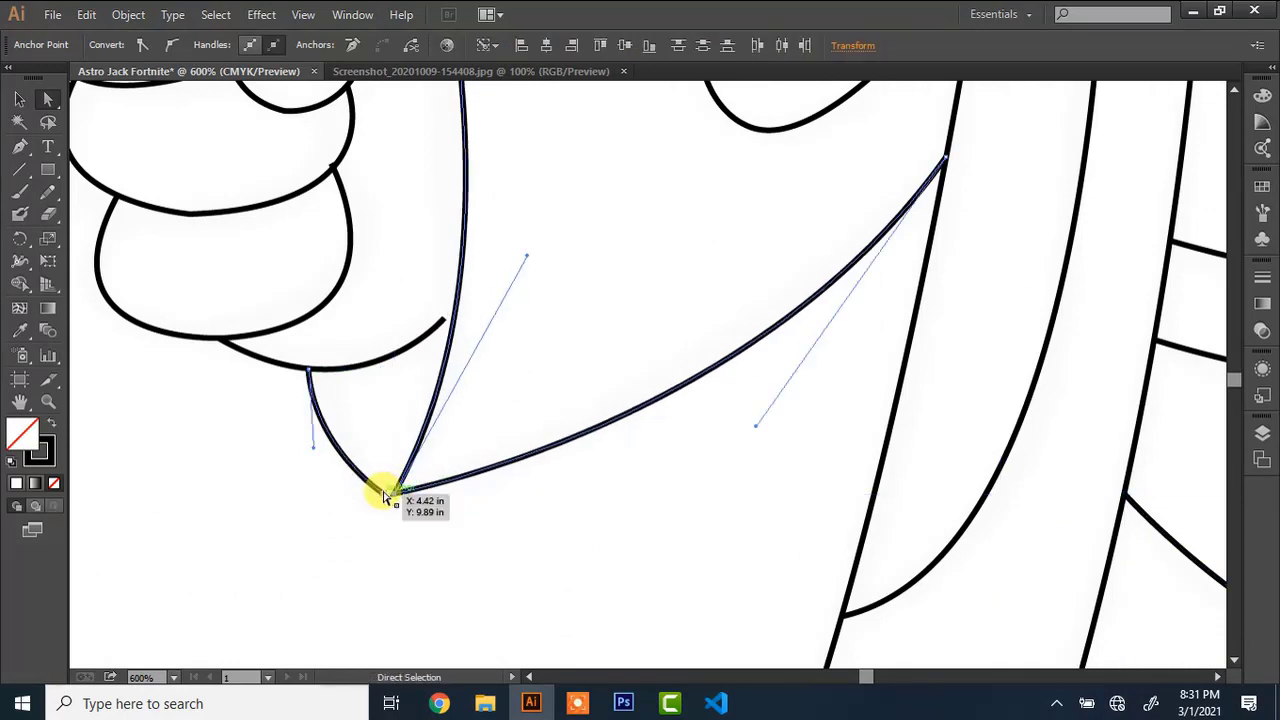
{"action": "right_click", "coordinate": [385, 494]}
{"action": "left_click", "coordinate": [466, 343]}
{"action": "left_click", "coordinate": [580, 409]}
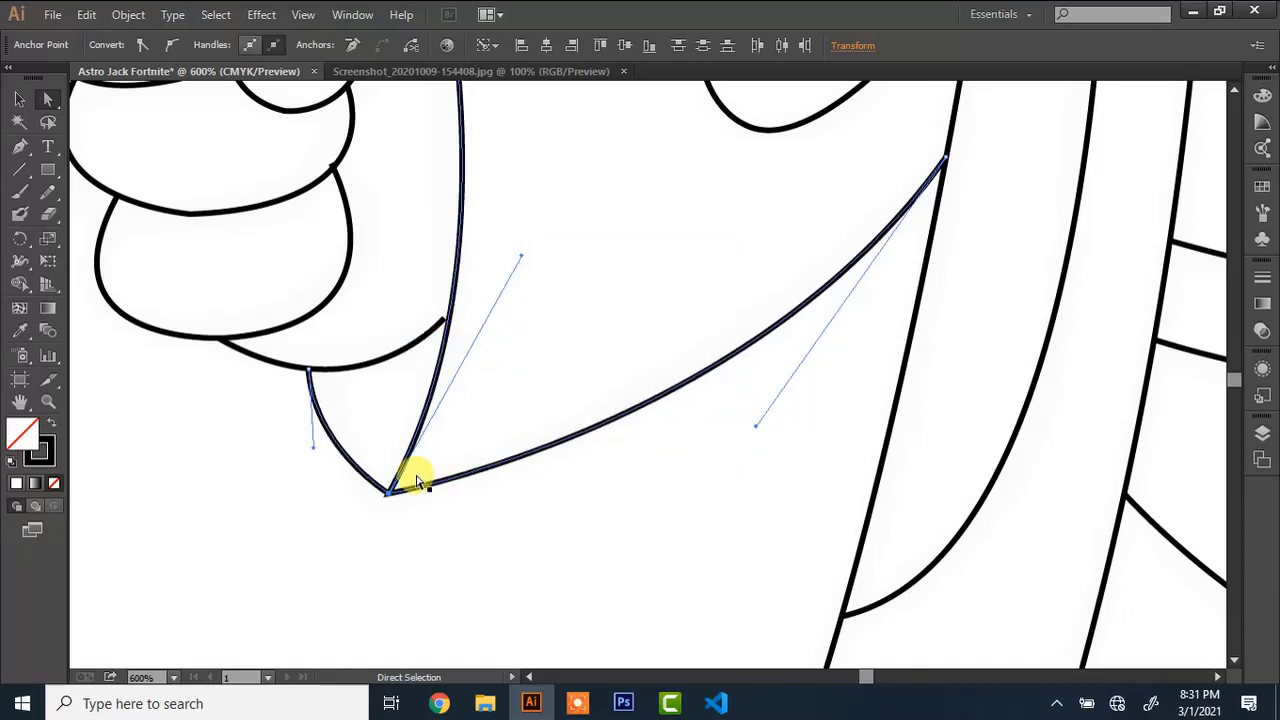
{"action": "right_click", "coordinate": [388, 482]}
{"action": "left_click", "coordinate": [477, 315]}
{"action": "left_click", "coordinate": [822, 388]}
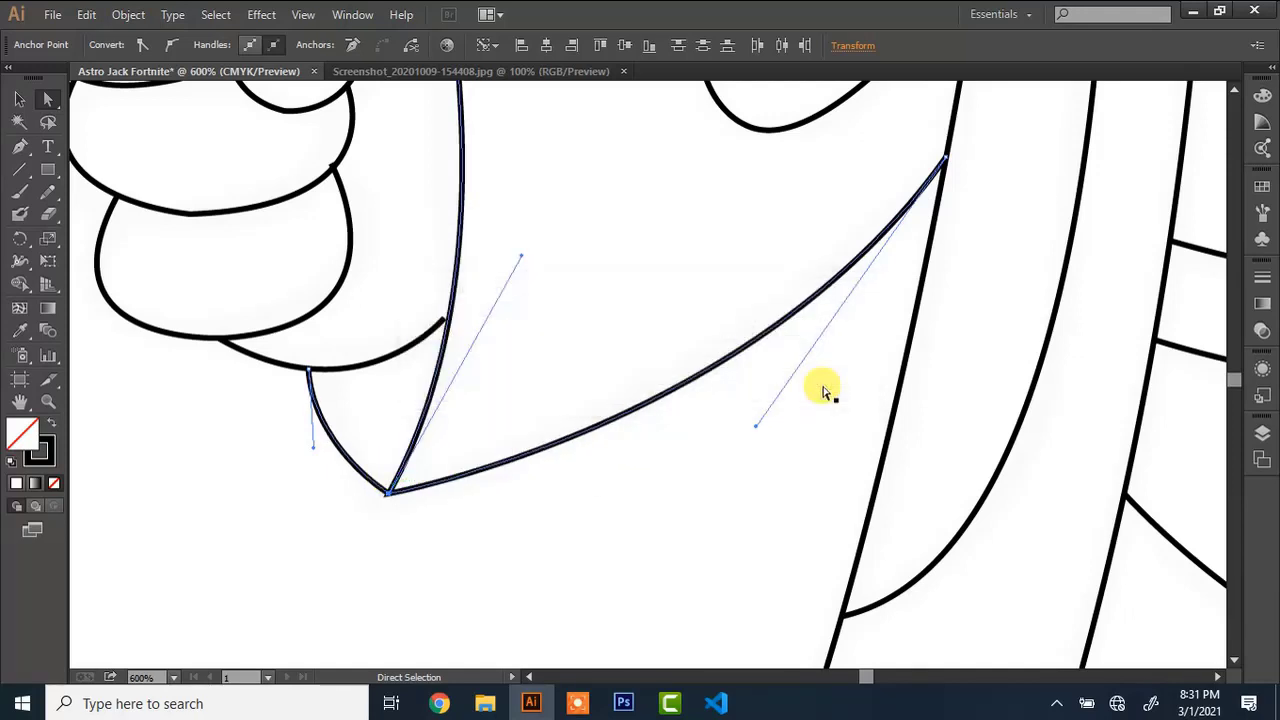
Adjust the direction handle of the left cuff line so the line meets the end of the fist's lowest curve
{"action": "left_click_drag", "start_coordinate": [529, 260], "coordinate": [511, 252]}
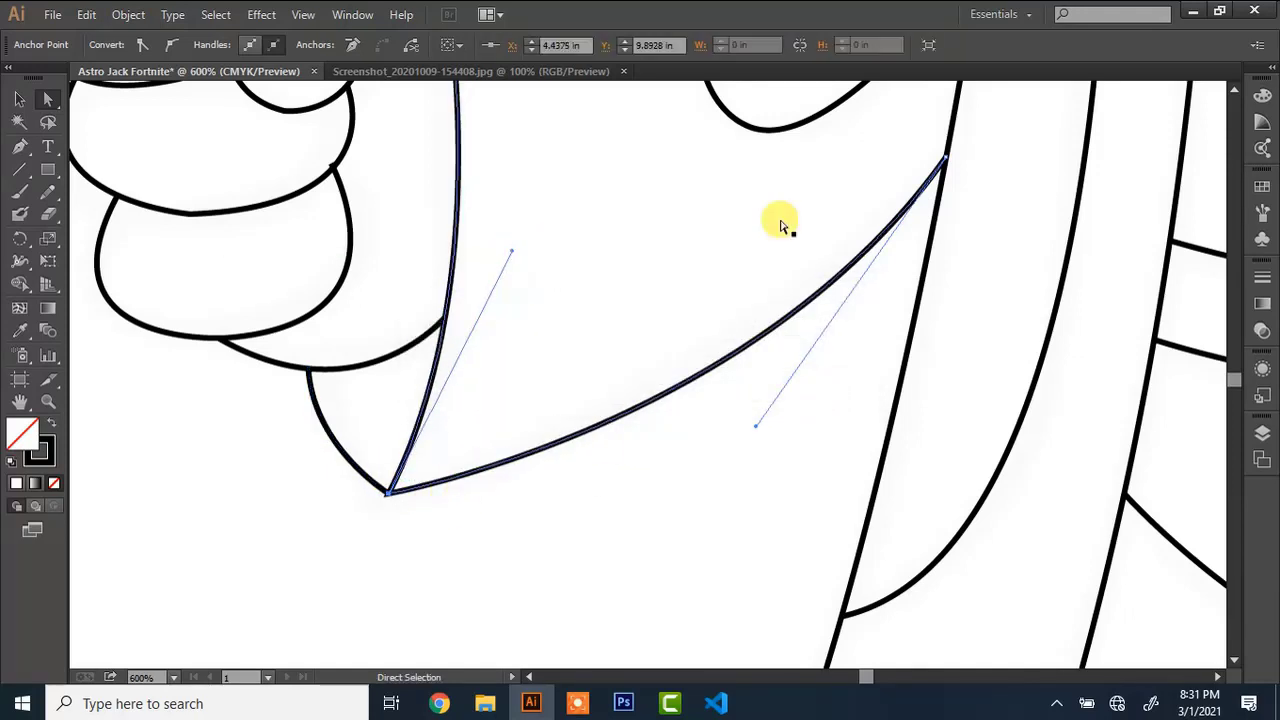
{"action": "left_click", "coordinate": [1230, 95]}
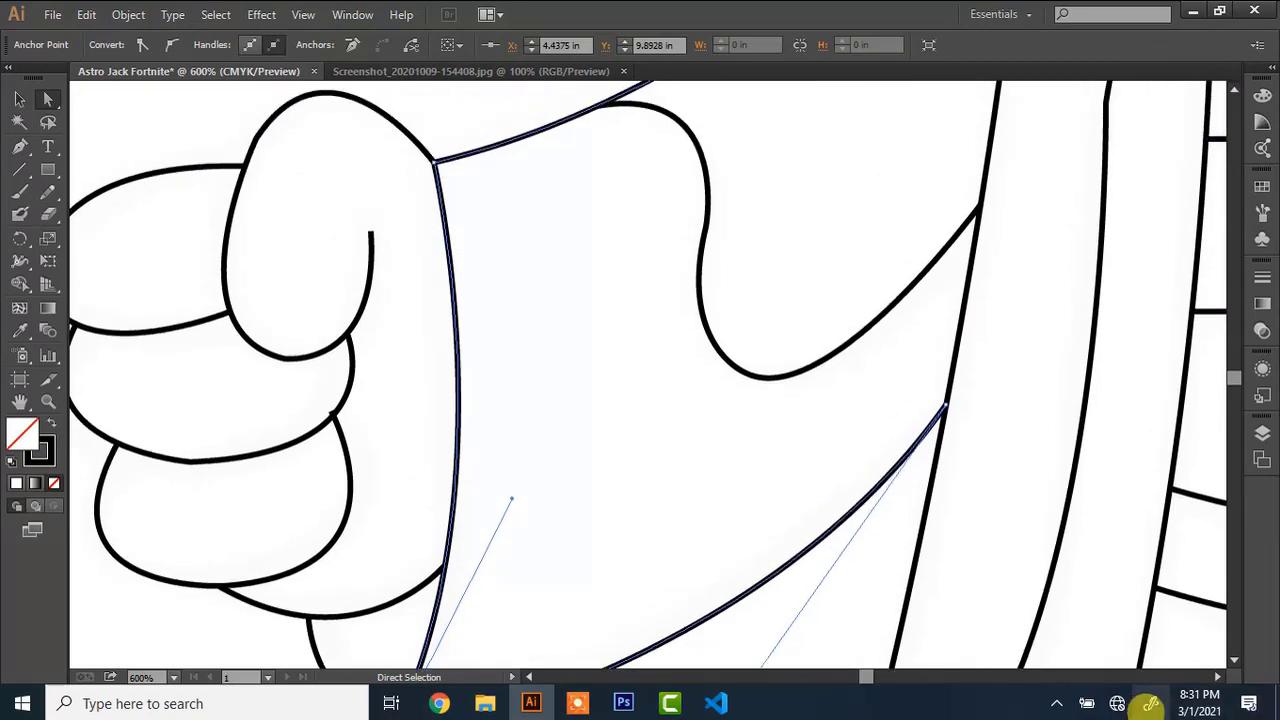
{"action": "left_click", "coordinate": [1236, 664]}
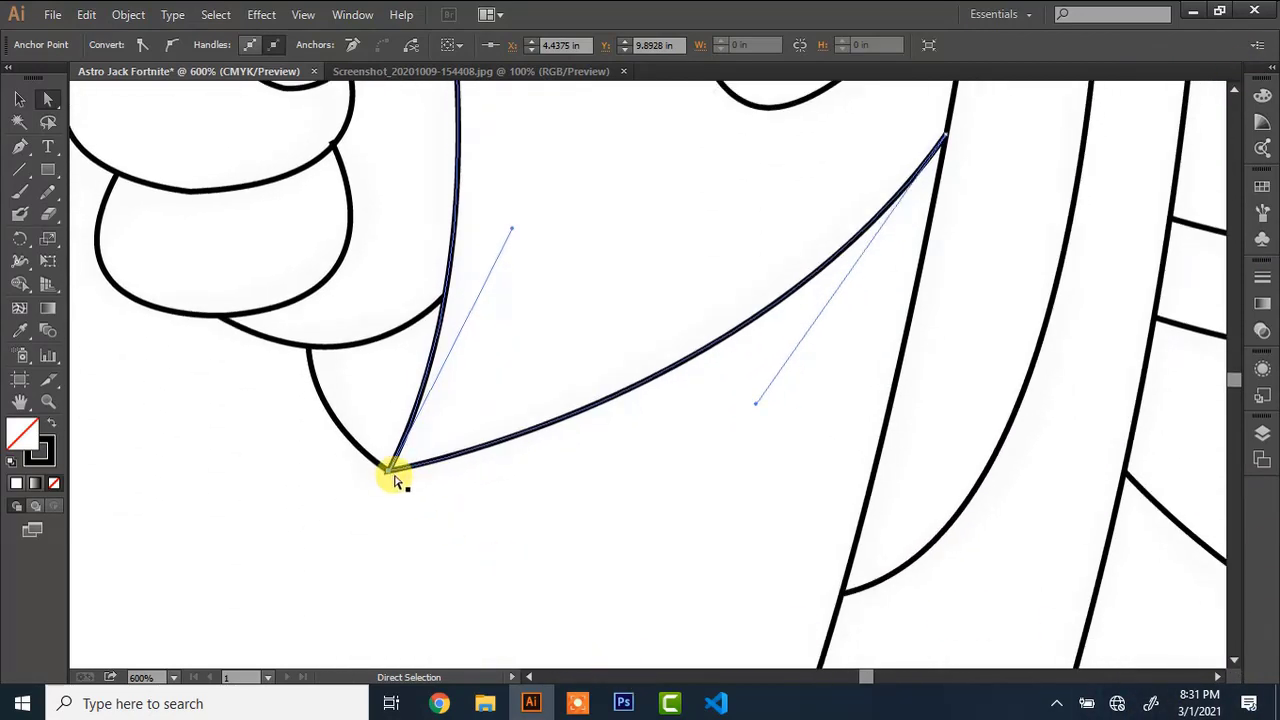
{"action": "left_click", "coordinate": [393, 472]}
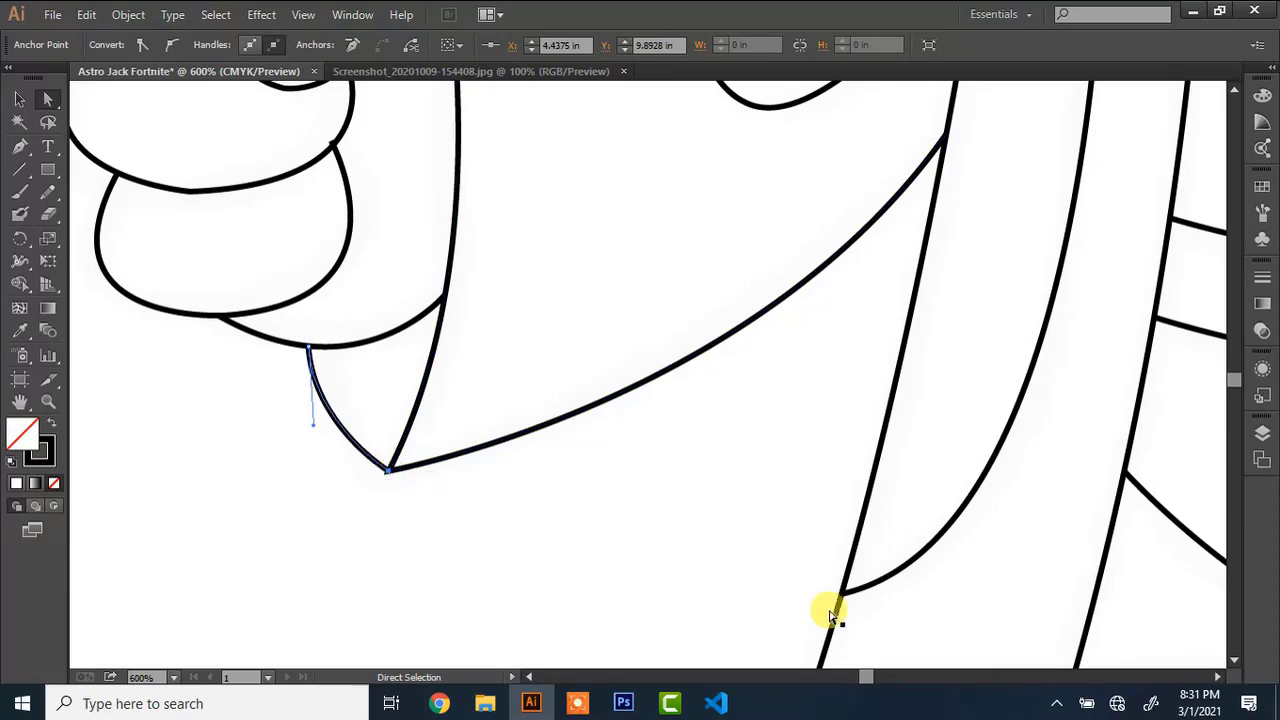
Move the right end of the belt's upper curve onto the right coat edge
{"action": "left_click", "coordinate": [1216, 676]}
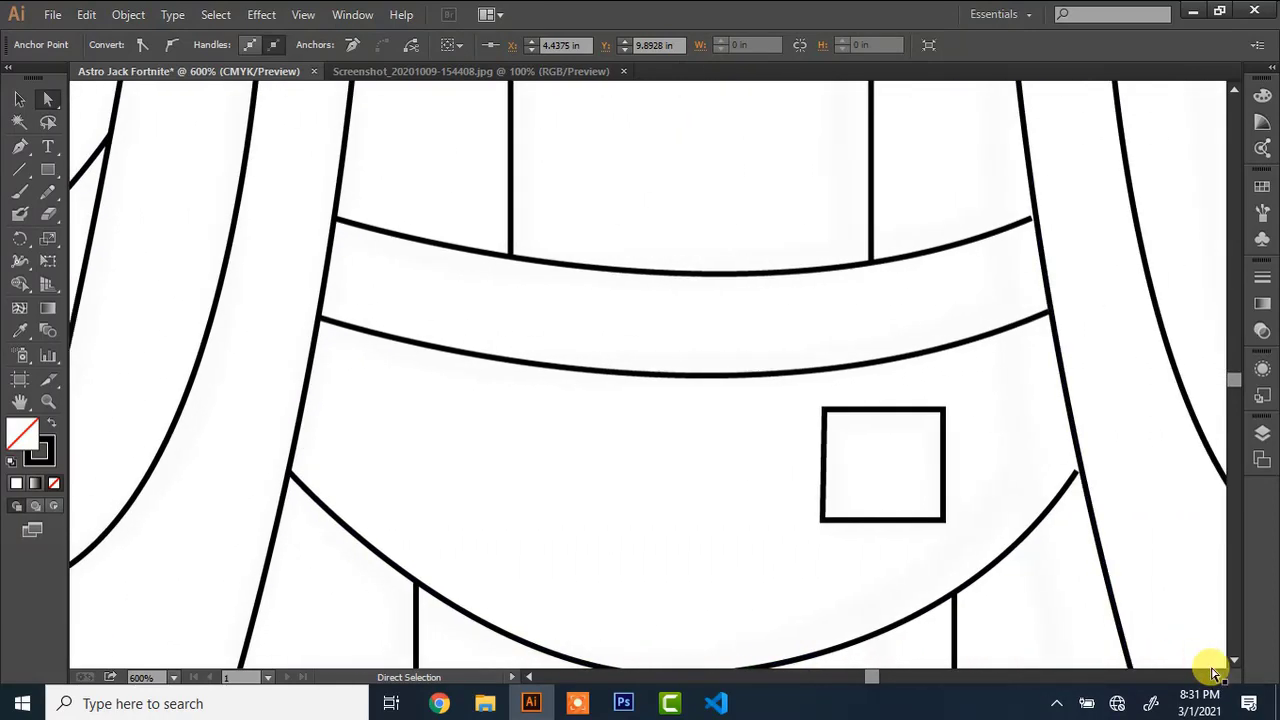
{"action": "left_click", "coordinate": [1234, 90]}
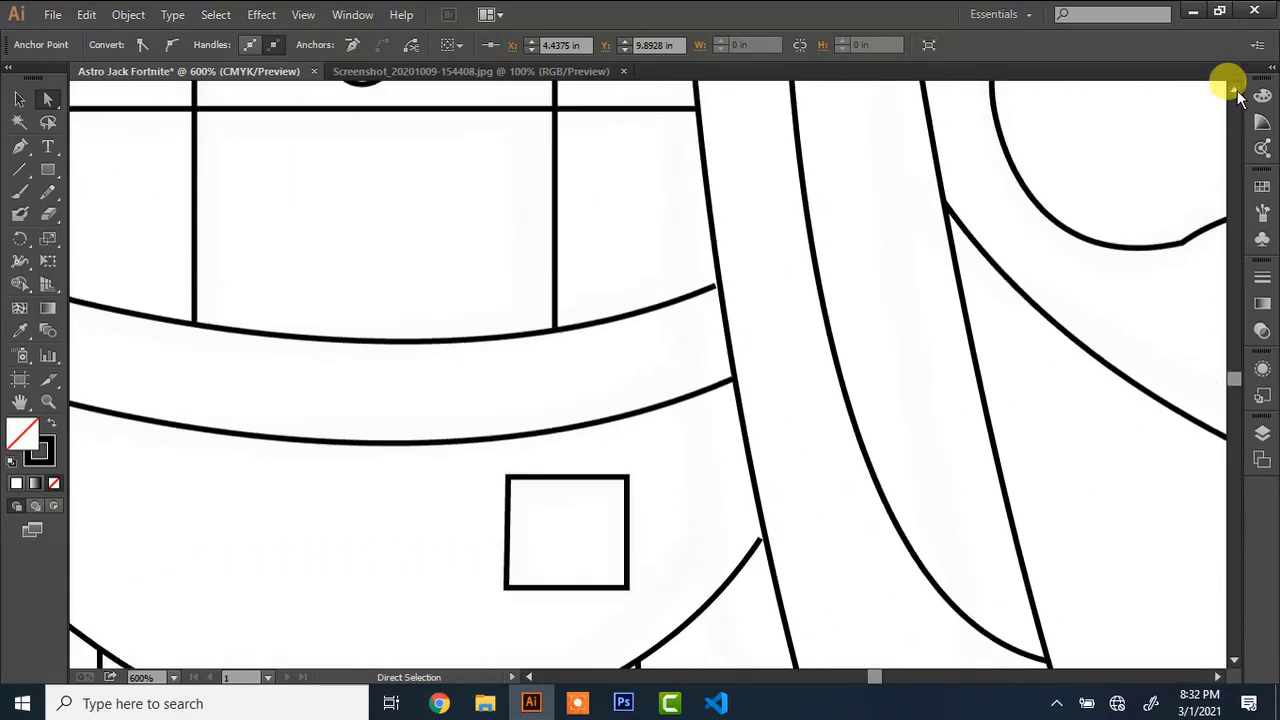
{"action": "left_click", "coordinate": [716, 510]}
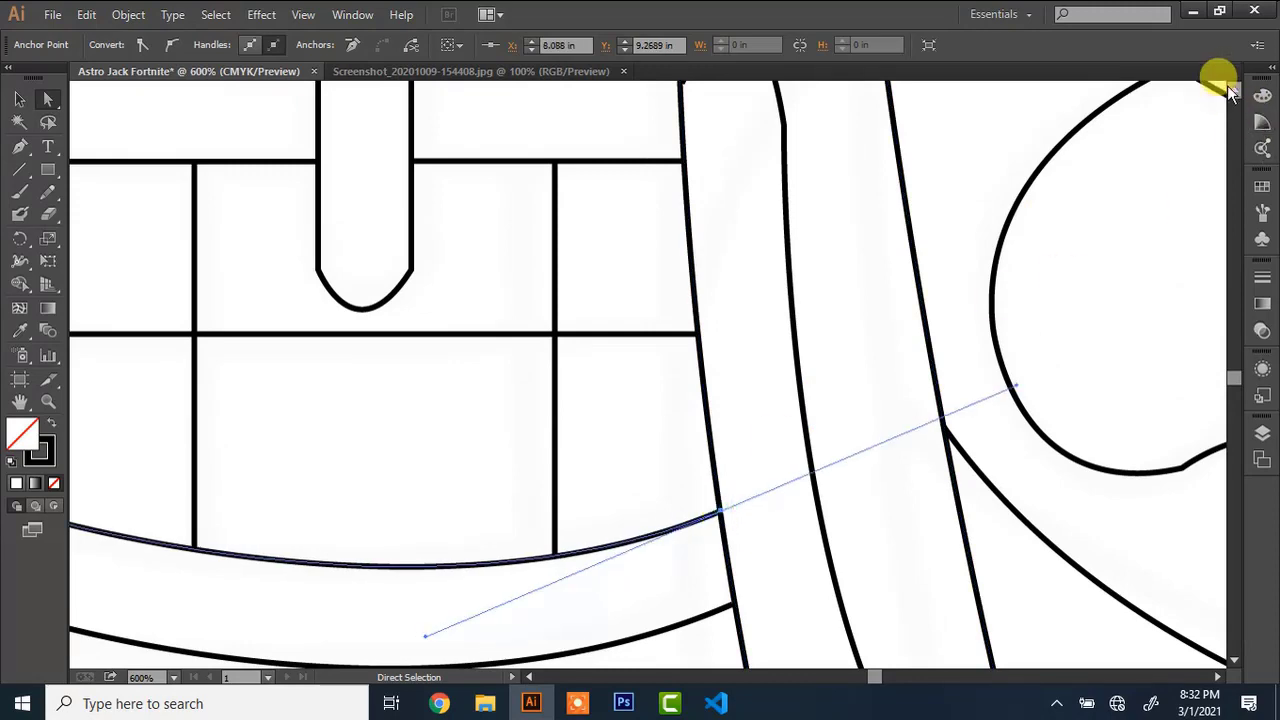
Move the upper end of the right collar's short slanted line onto the helmet's lower edge
{"action": "left_click", "coordinate": [1234, 90]}
{"action": "left_click", "coordinate": [1216, 676]}
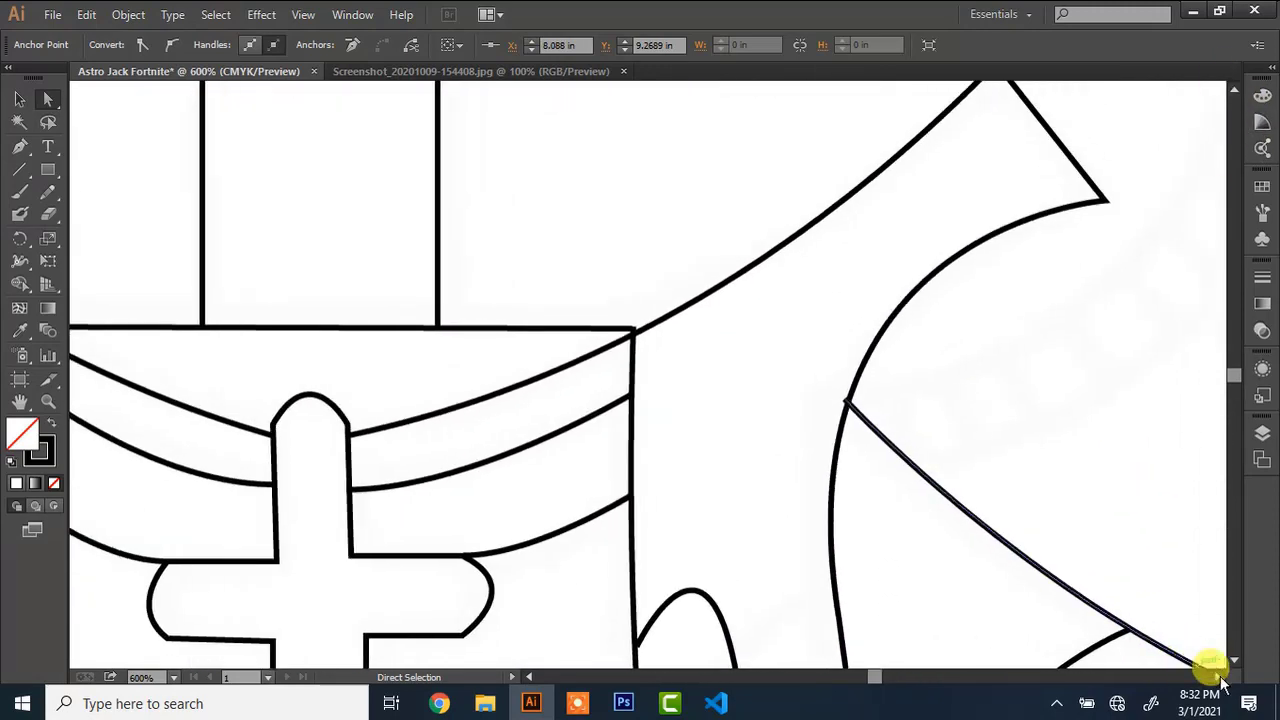
{"action": "left_click", "coordinate": [1234, 90]}
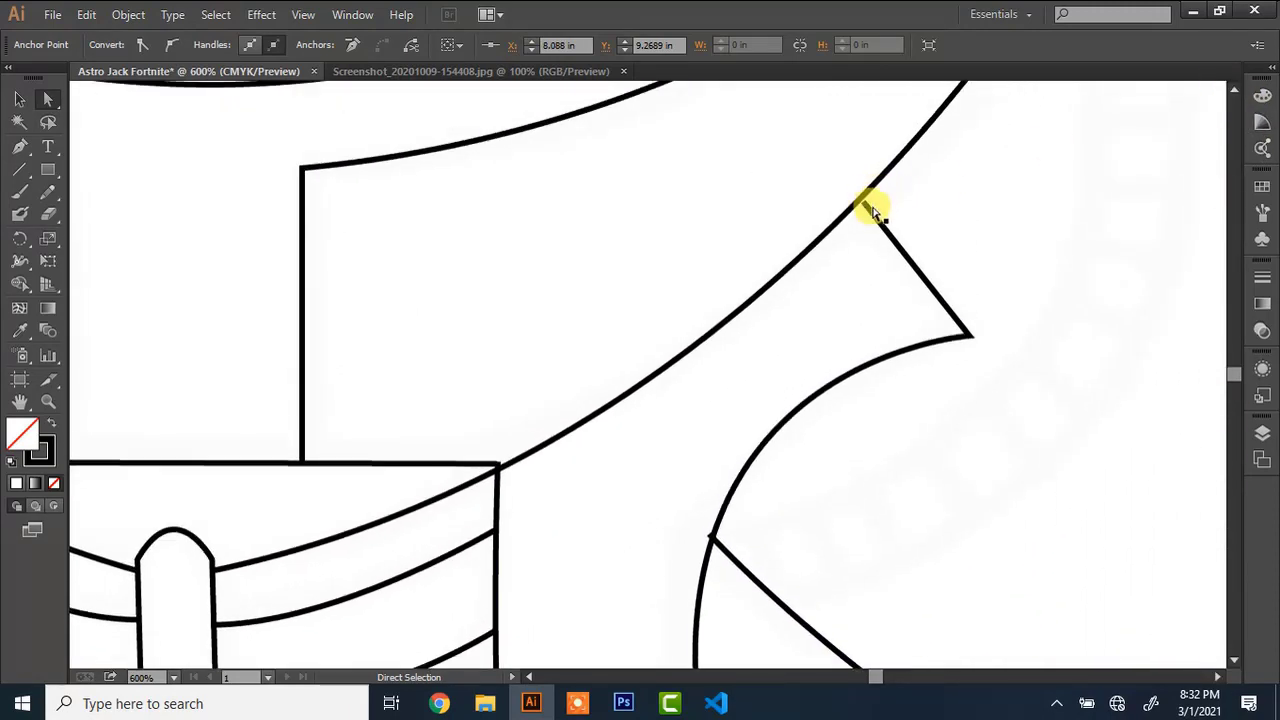
{"action": "left_click_drag", "start_coordinate": [873, 212], "coordinate": [869, 207]}
Draw the hose's inner and outer curves with the Pen tool, from the box at the helmet's right down to the right shoulder line
{"action": "key", "text": "ctrl+minus"}
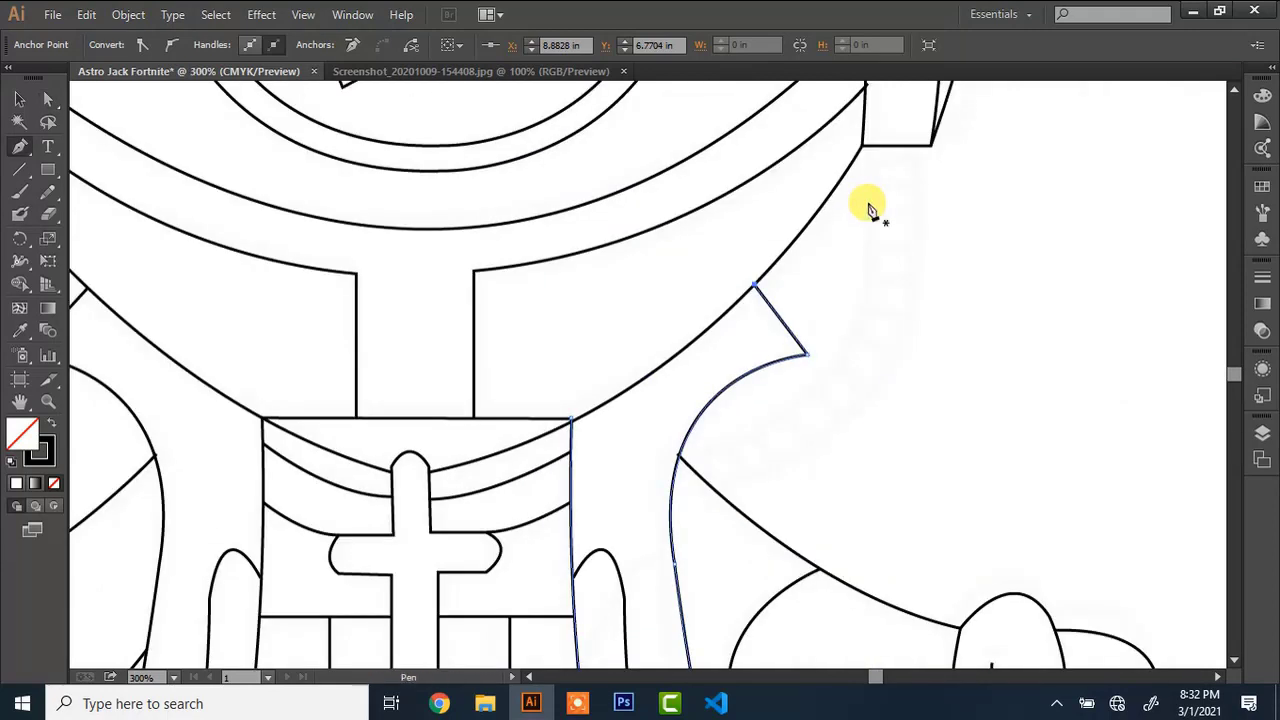
{"action": "left_click", "coordinate": [866, 146]}
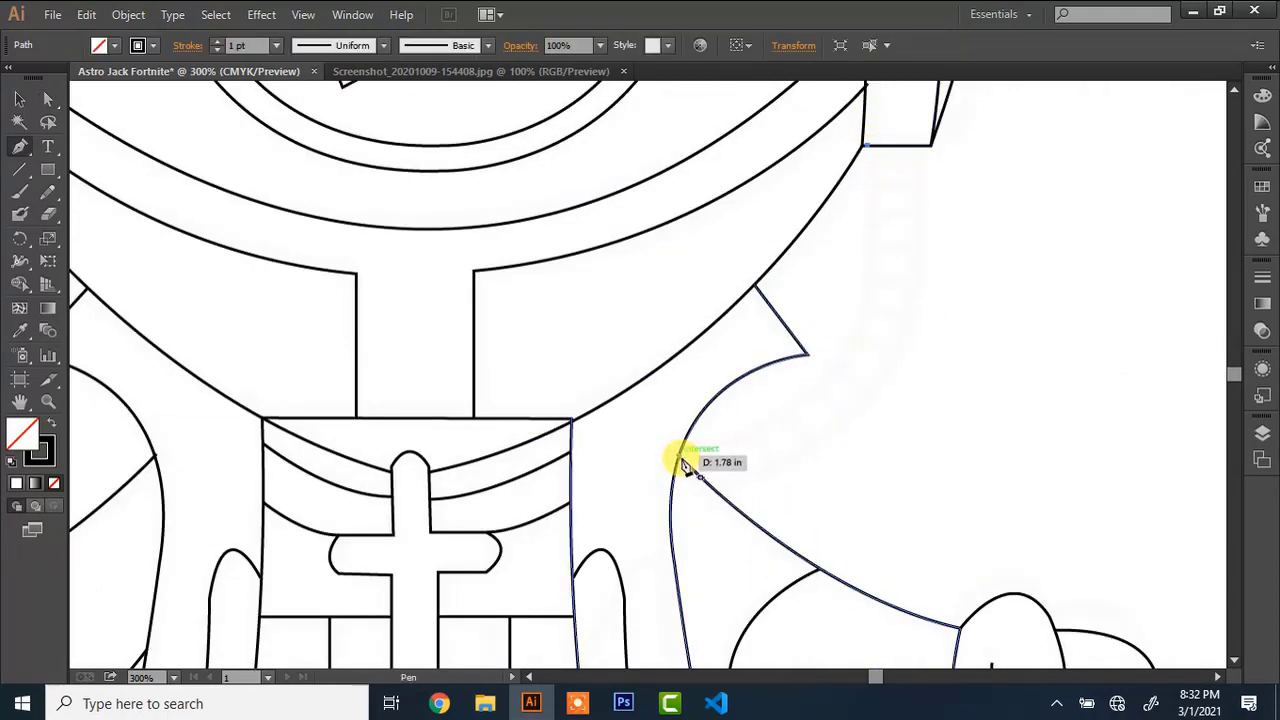
{"action": "left_click_drag", "start_coordinate": [680, 455], "coordinate": [423, 502]}
{"action": "left_click", "coordinate": [916, 146]}
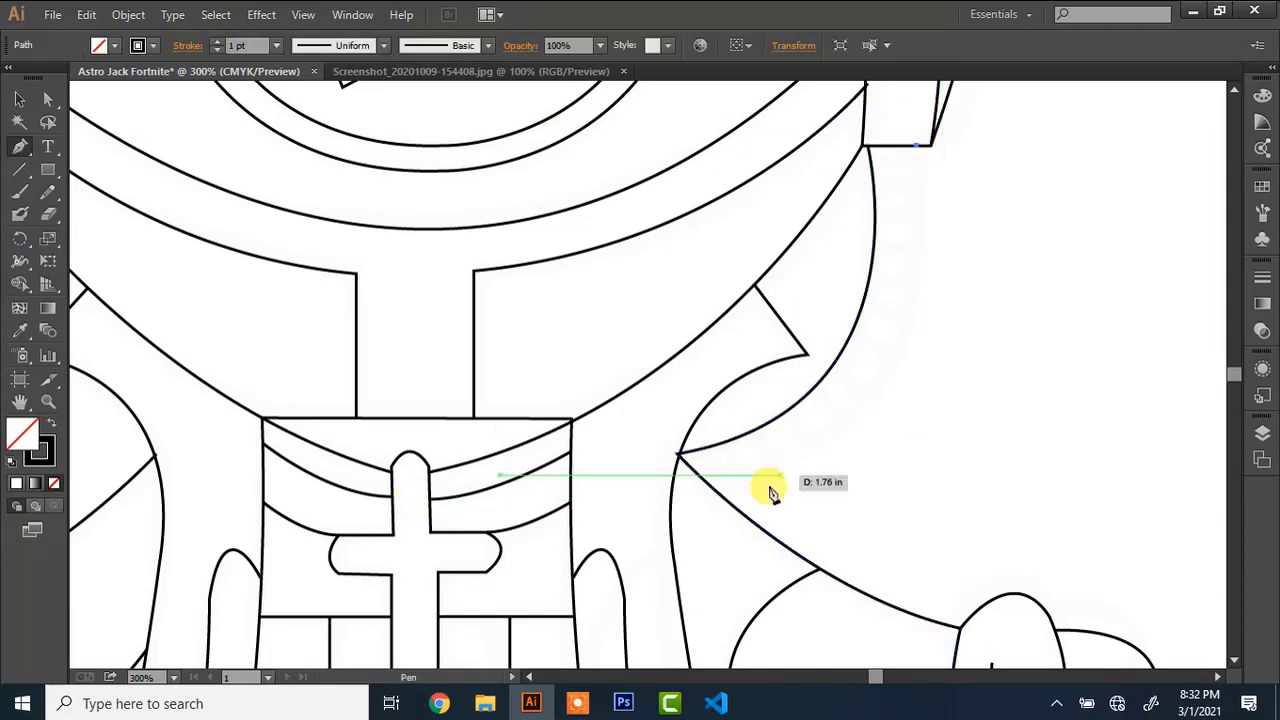
{"action": "left_click_drag", "start_coordinate": [717, 492], "coordinate": [455, 556]}
{"action": "key", "text": "ctrl+plus"}
{"action": "left_click", "coordinate": [688, 483], "text": "ctrl"}
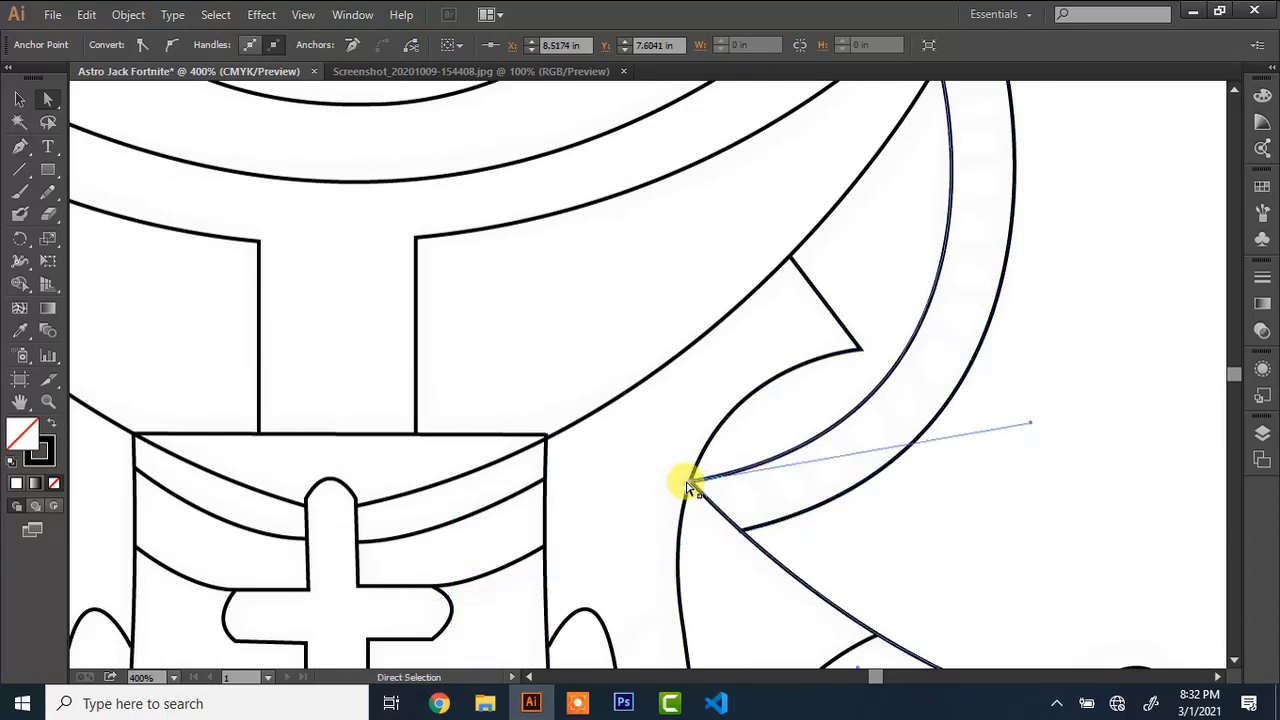
Draw six separate straight cross lines between the hose's two curves, working up from the shoulder end
{"action": "left_click", "coordinate": [781, 519]}
{"action": "left_click", "coordinate": [752, 468]}
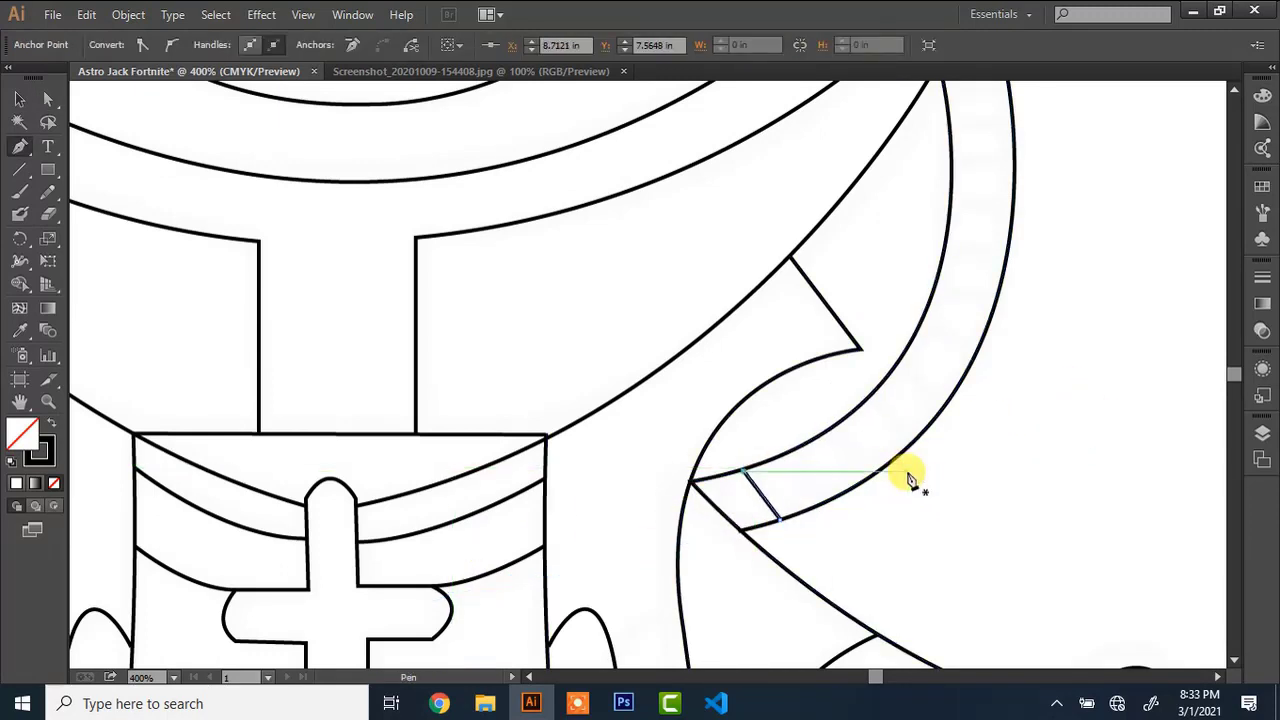
{"action": "left_click", "coordinate": [792, 451]}
{"action": "left_click", "coordinate": [822, 501]}
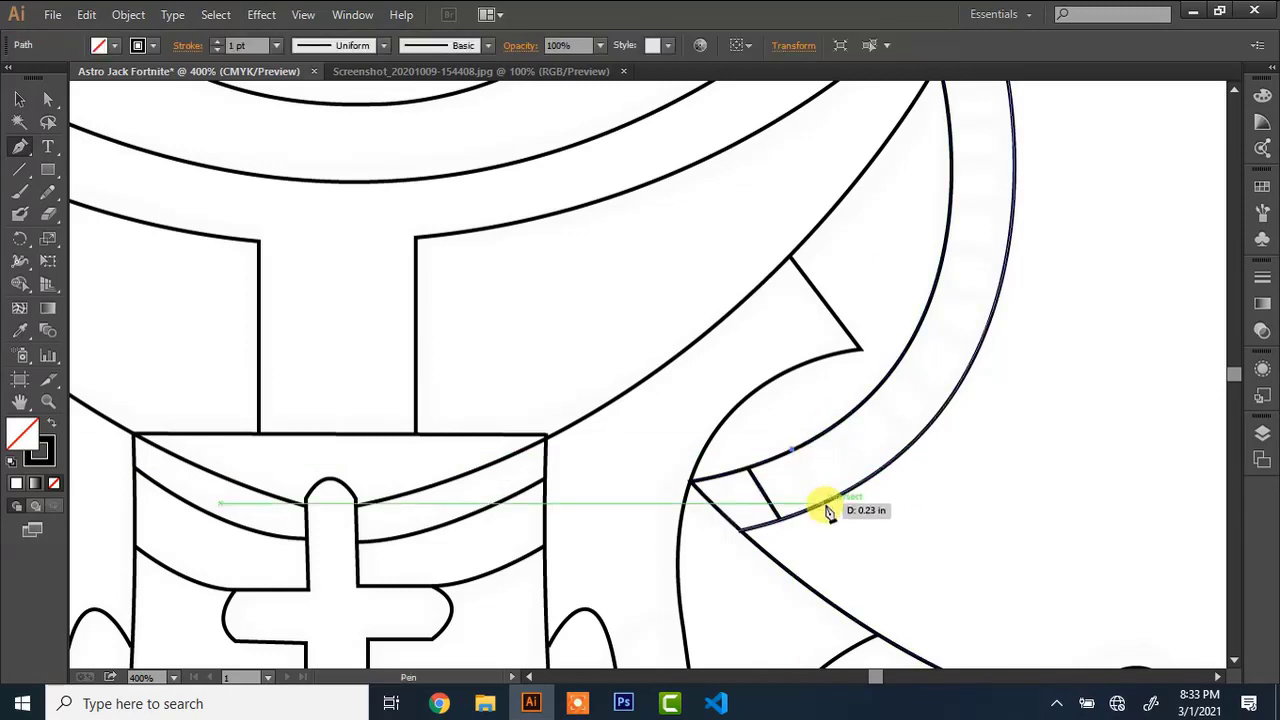
{"action": "left_click", "coordinate": [867, 478]}
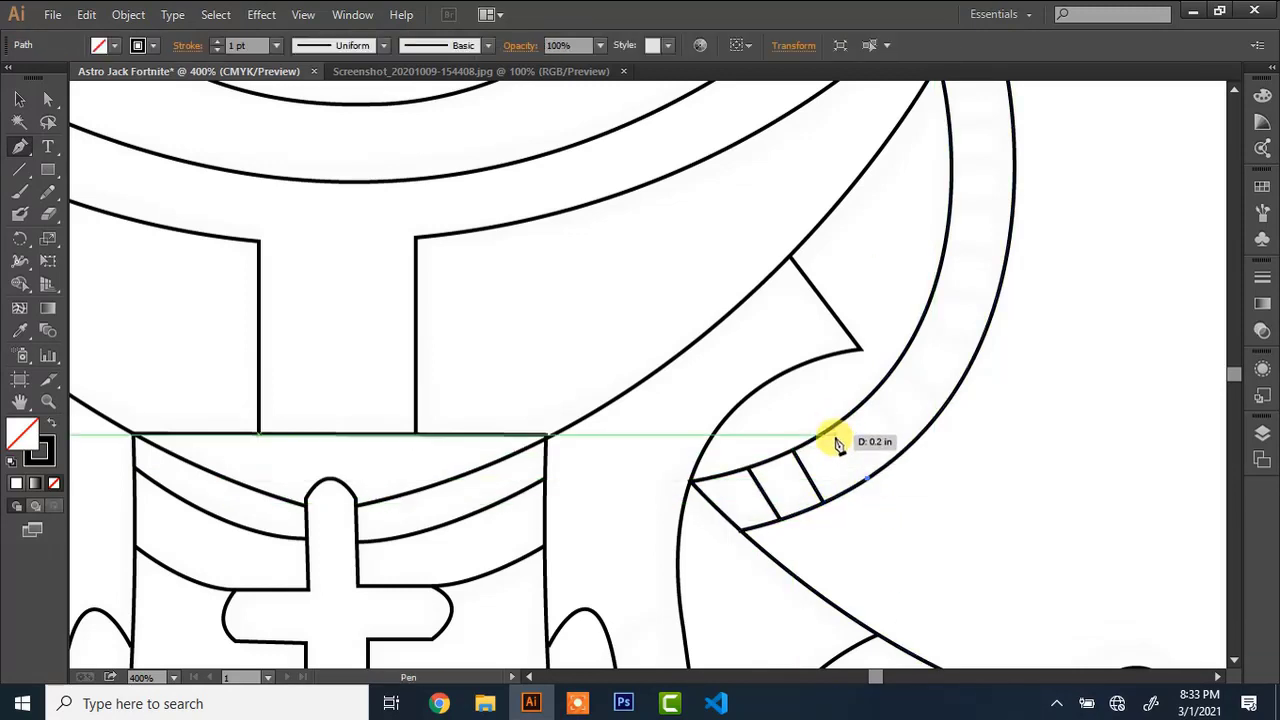
{"action": "left_click", "coordinate": [836, 424]}
{"action": "left_click", "coordinate": [910, 441]}
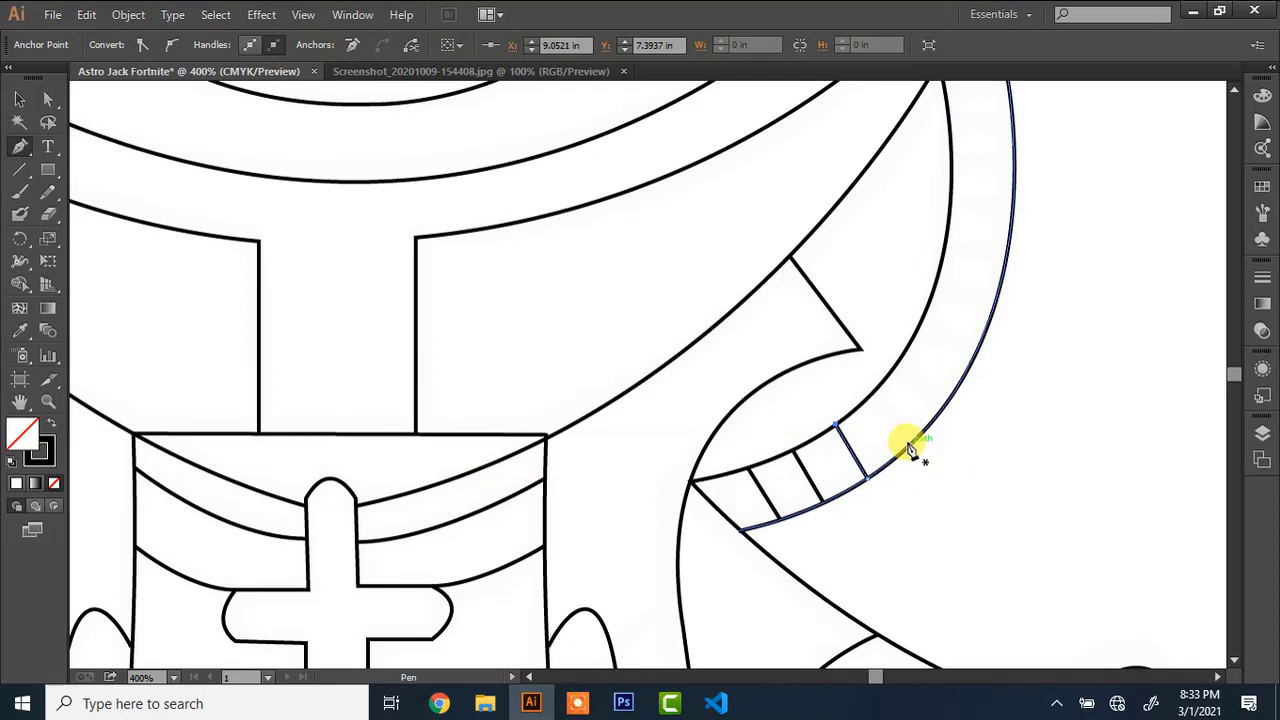
{"action": "left_click", "coordinate": [873, 396]}
{"action": "left_click", "coordinate": [900, 358]}
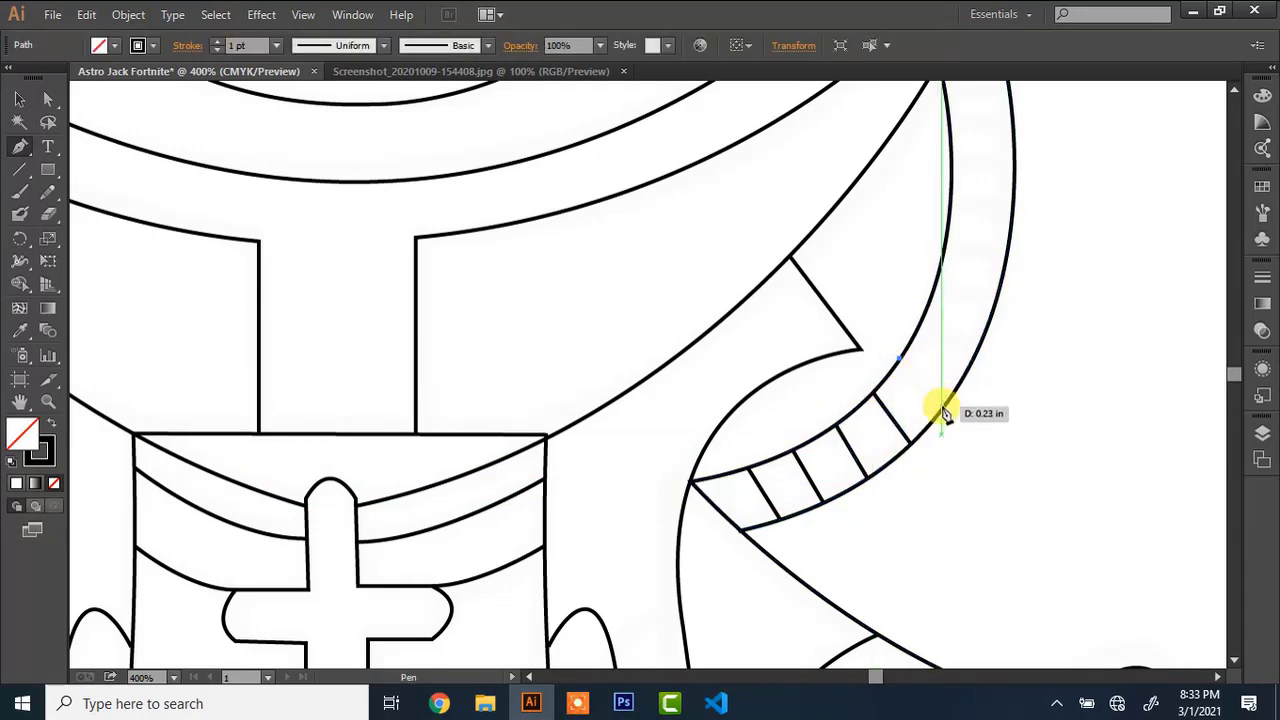
{"action": "left_click", "coordinate": [945, 406]}
{"action": "left_click", "coordinate": [976, 354]}
{"action": "left_click", "coordinate": [922, 332]}
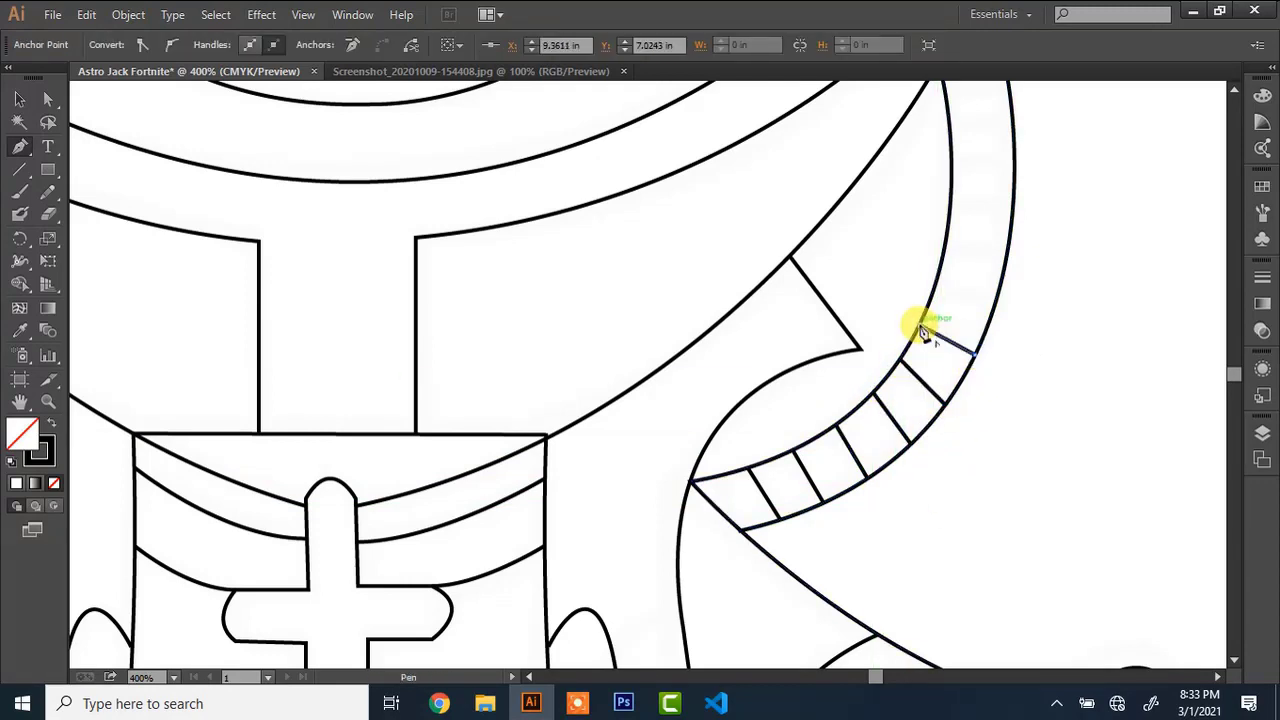
Draw five separate cross lines between the hose's curves, working down from the box under the helmet
{"action": "scroll", "coordinate": [1066, 152], "scroll_direction": "up", "scroll_amount": 3}
{"action": "left_click", "coordinate": [945, 181]}
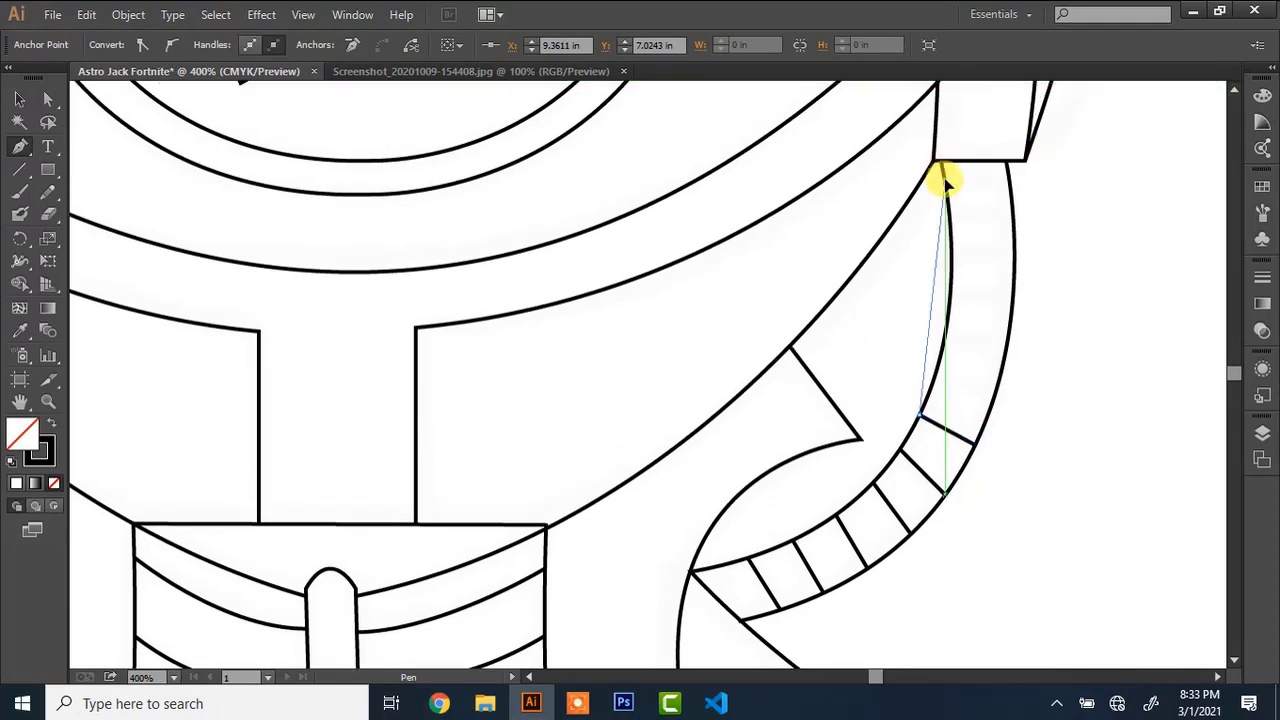
{"action": "key", "text": "ctrl+z"}
{"action": "left_click", "coordinate": [945, 180]}
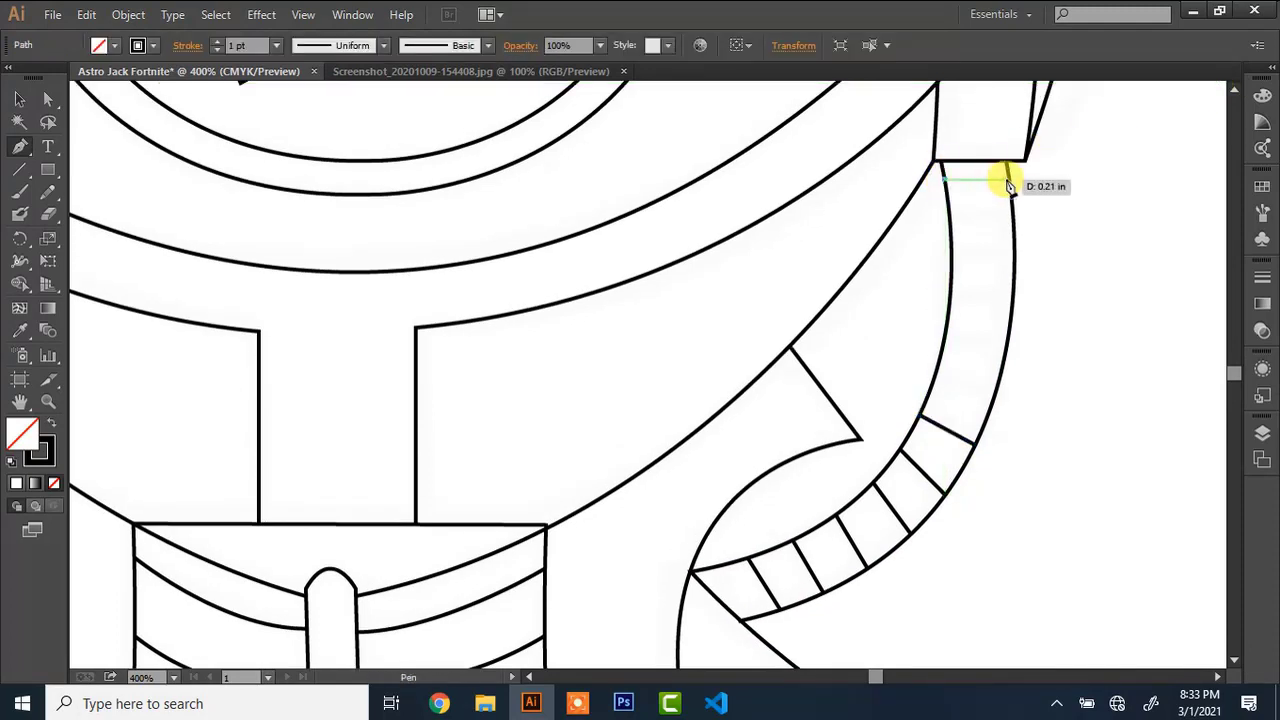
{"action": "left_click", "coordinate": [1006, 180]}
{"action": "left_click", "coordinate": [1012, 212]}
{"action": "left_click", "coordinate": [953, 213]}
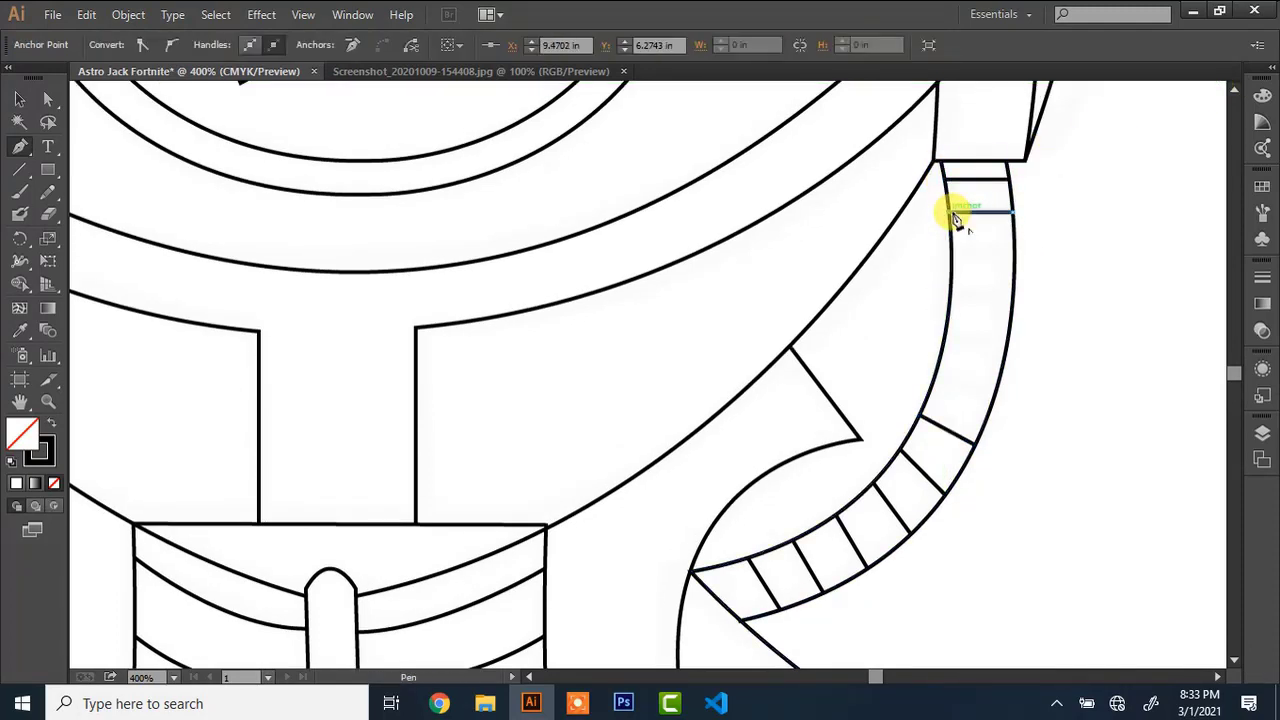
{"action": "left_click", "coordinate": [953, 250]}
{"action": "left_click", "coordinate": [1014, 250]}
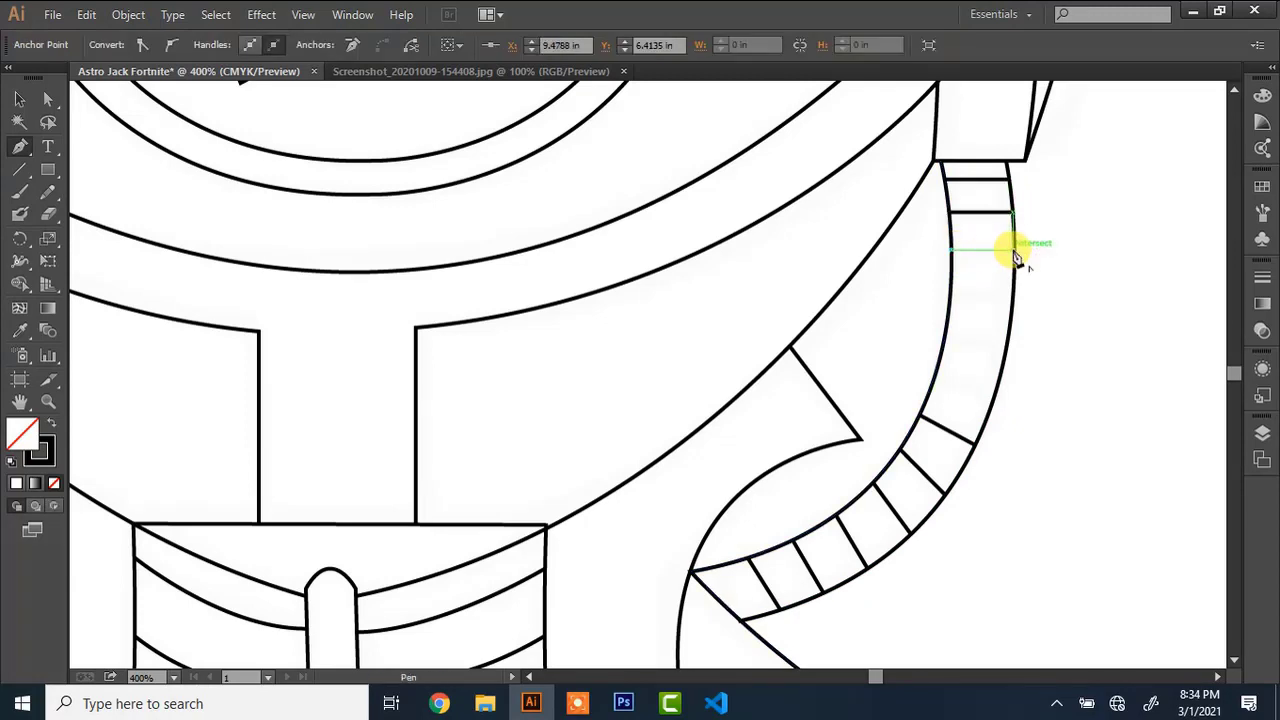
{"action": "left_click", "coordinate": [1010, 291]}
{"action": "left_click", "coordinate": [953, 290]}
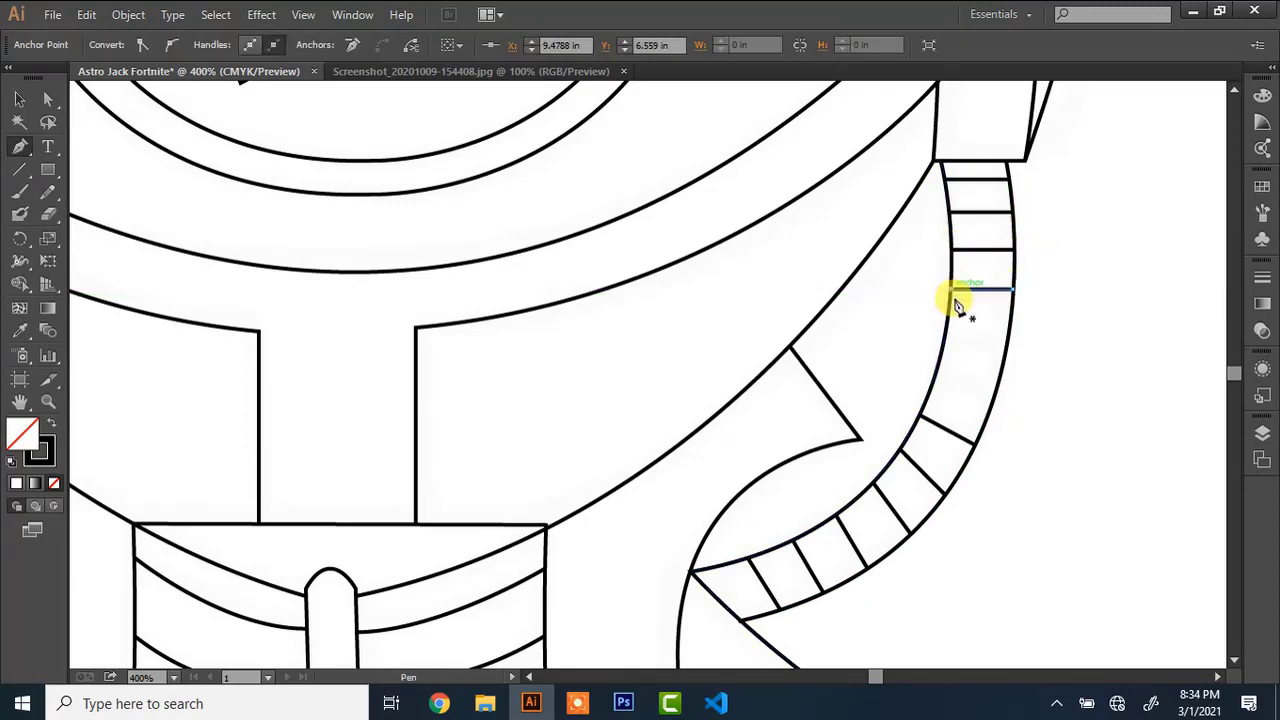
{"action": "left_click", "coordinate": [948, 329]}
{"action": "left_click", "coordinate": [1007, 336]}
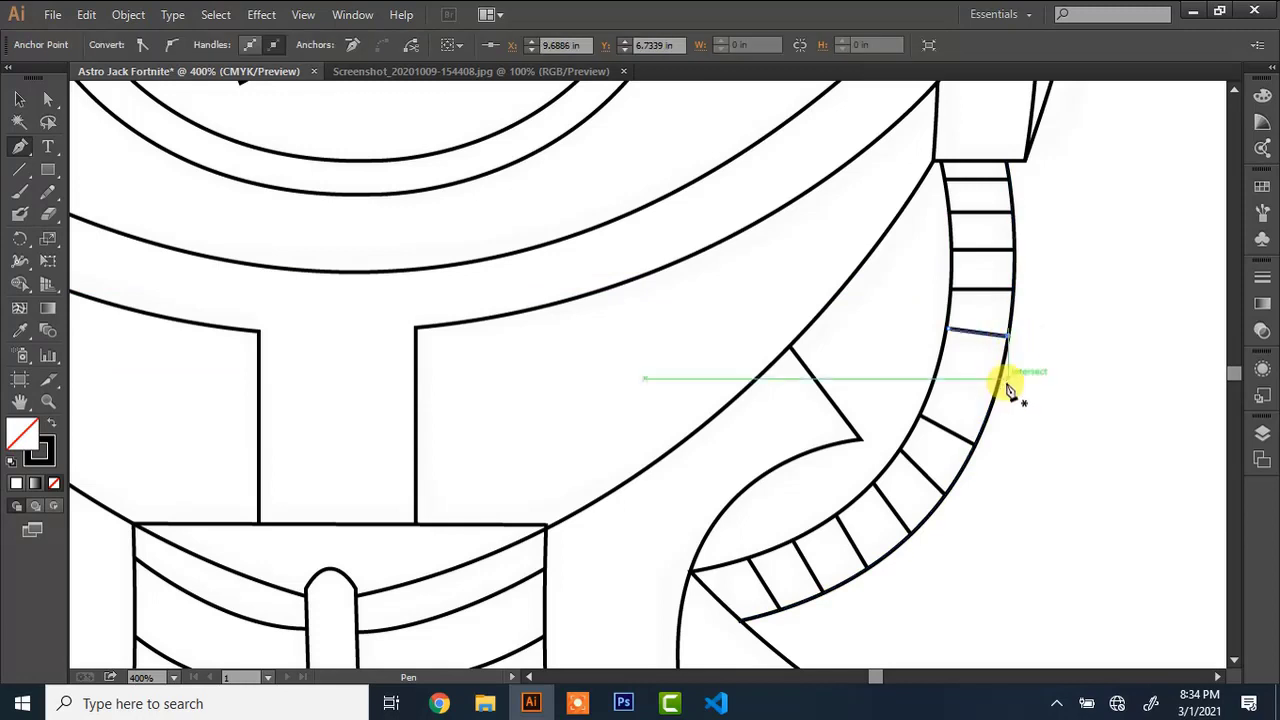
Fill the remaining gap at the middle of the hose with two slanted cross lines
{"action": "left_click", "coordinate": [1001, 374]}
{"action": "left_click", "coordinate": [939, 357]}
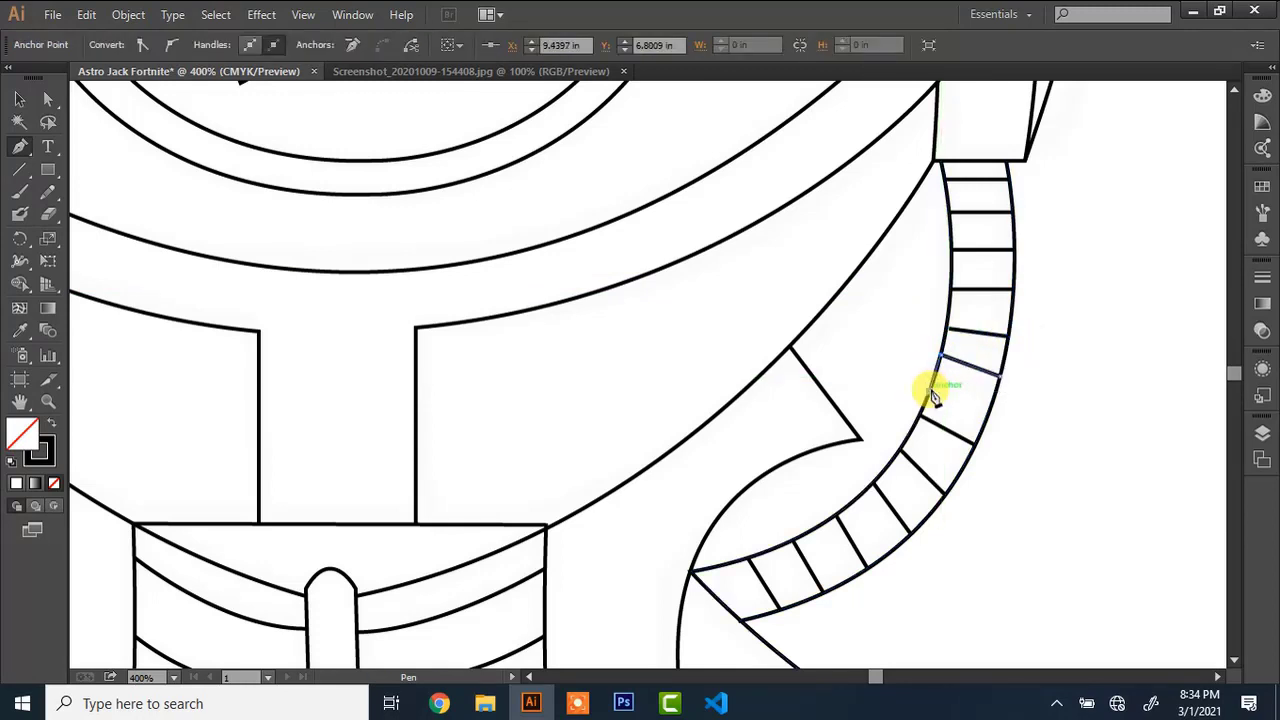
{"action": "left_click", "coordinate": [992, 406]}
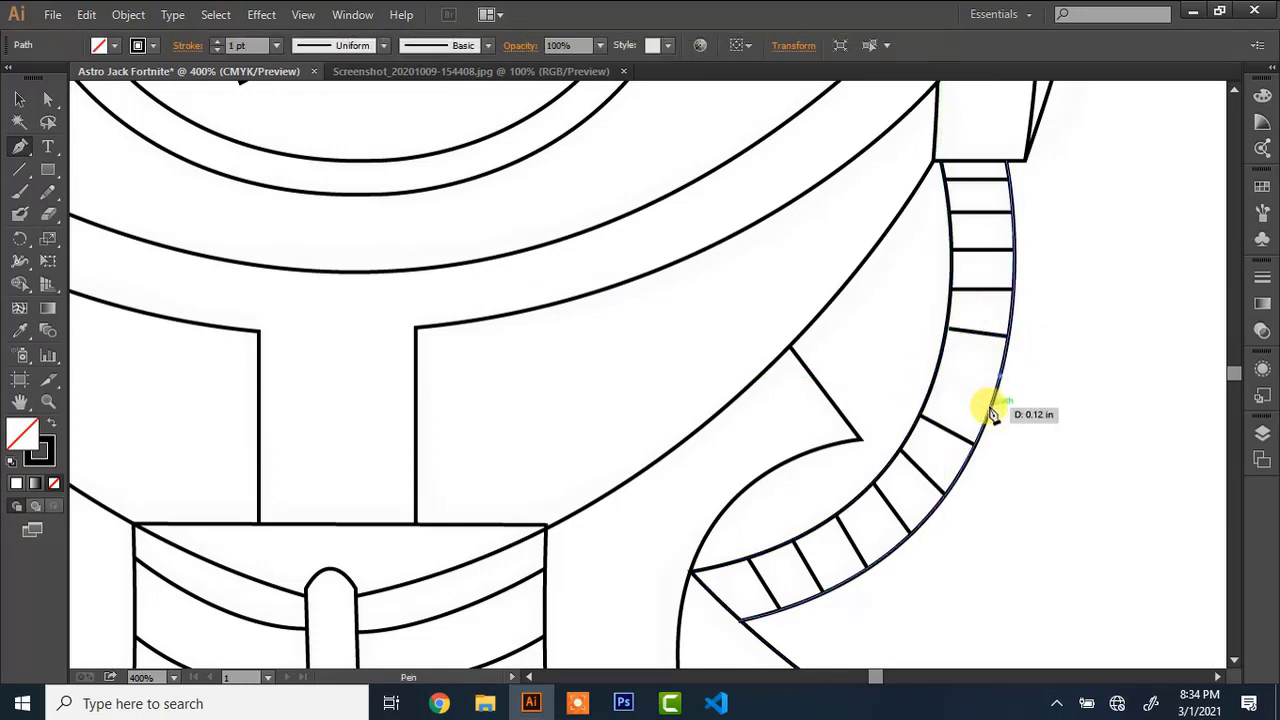
{"action": "left_click", "coordinate": [936, 381]}
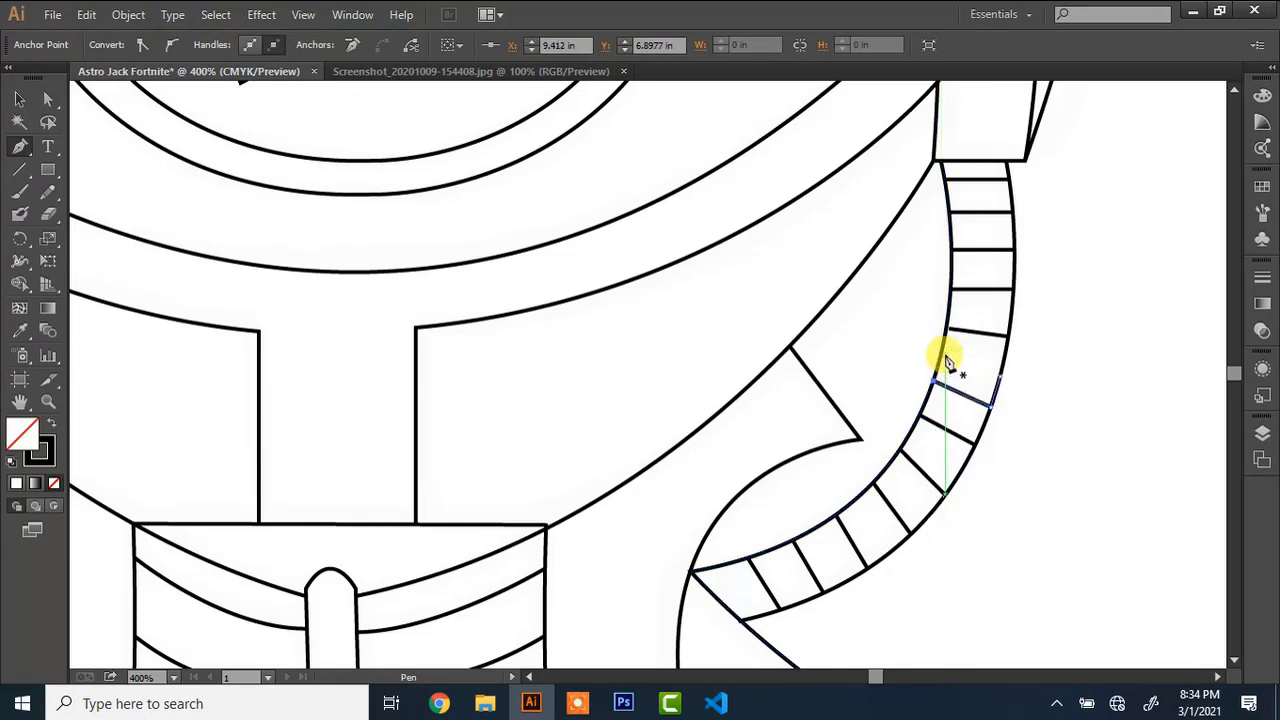
{"action": "left_click", "coordinate": [941, 357]}
{"action": "left_click", "coordinate": [1003, 366]}
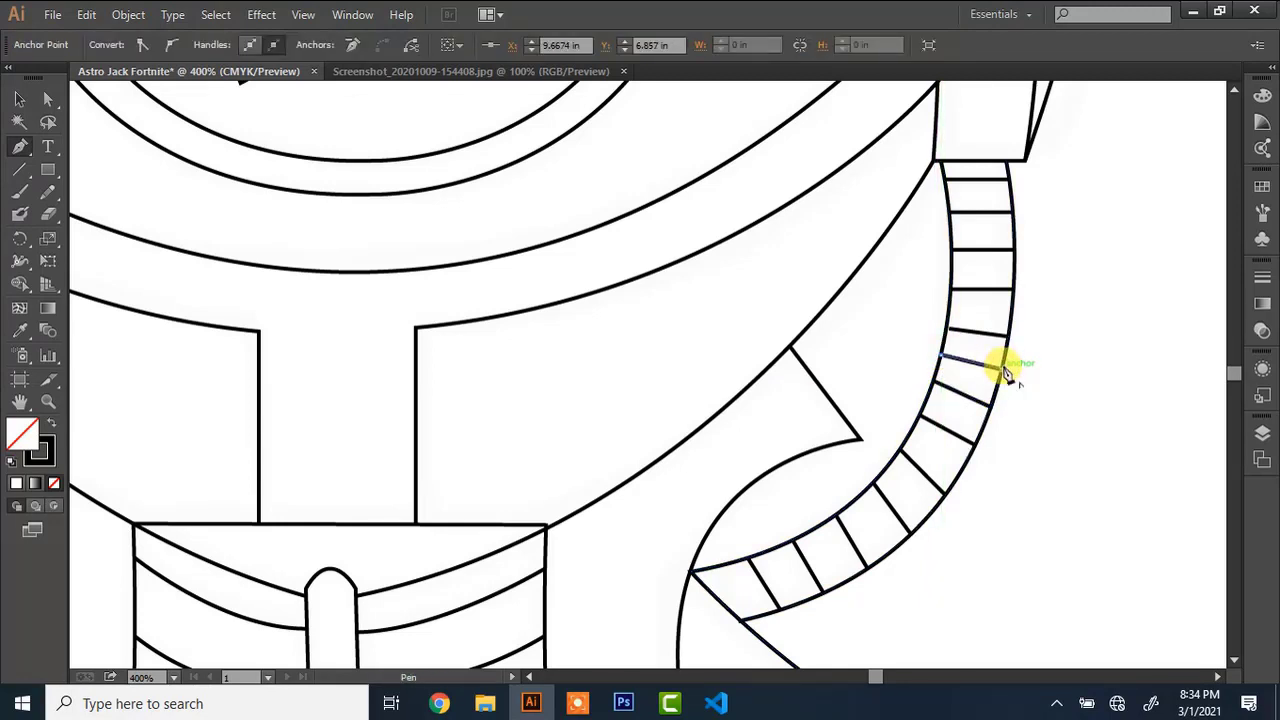
Shift the hose's lower cross lines closer together toward the shoulder end to even out their spacing
{"action": "key", "text": "v"}
{"action": "left_click", "coordinate": [766, 585]}
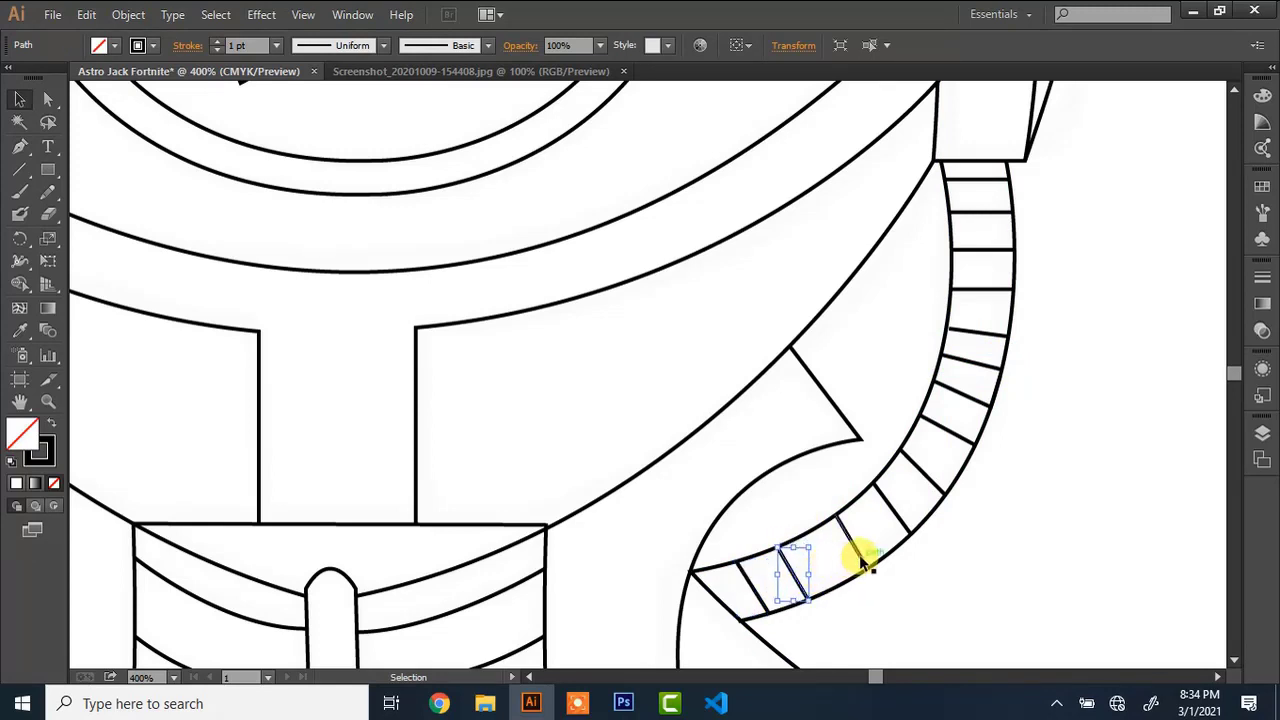
{"action": "key", "text": "Left"}
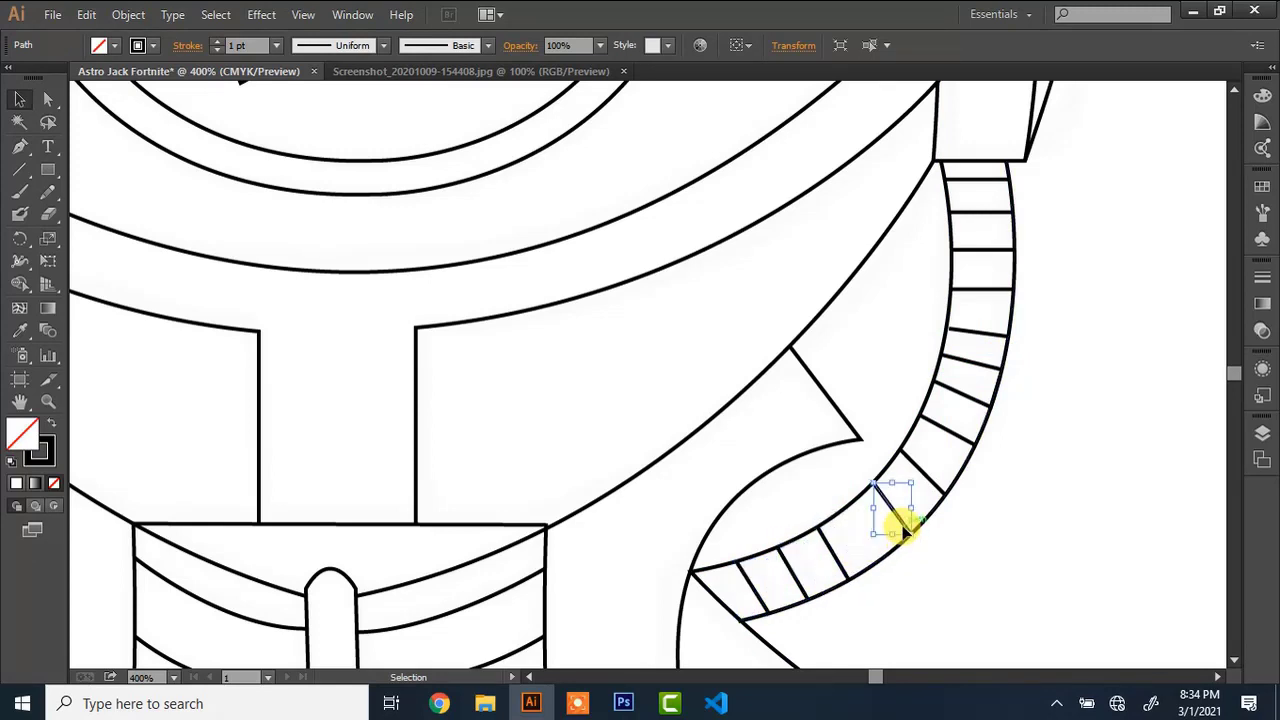
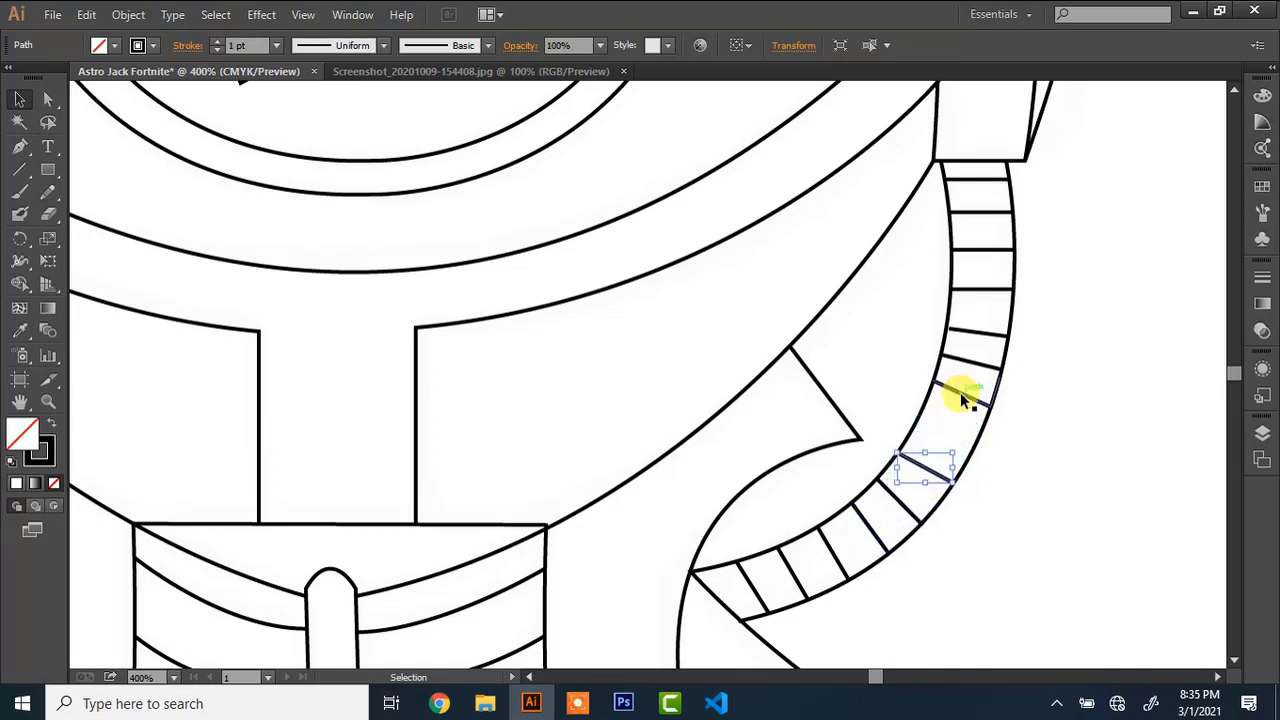
{"action": "key", "text": "ctrl+plus"}
{"action": "left_click", "coordinate": [1218, 677]}
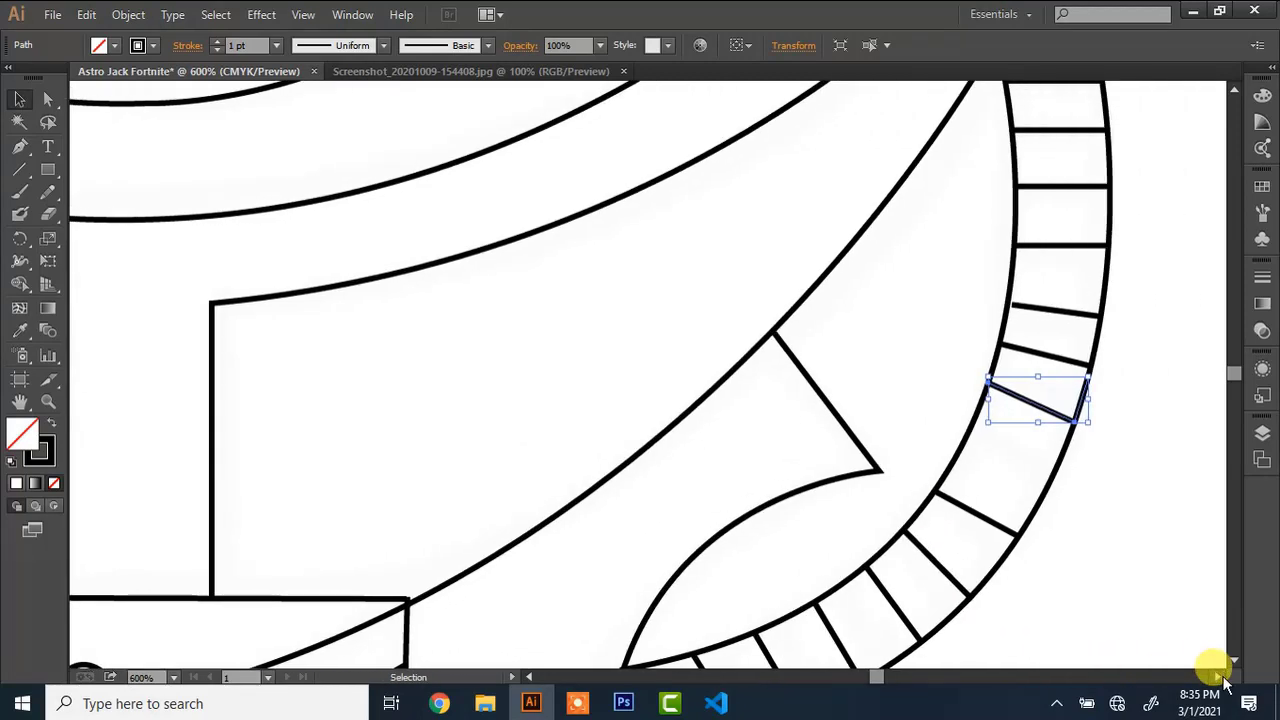
{"action": "key", "text": "ctrl+v"}
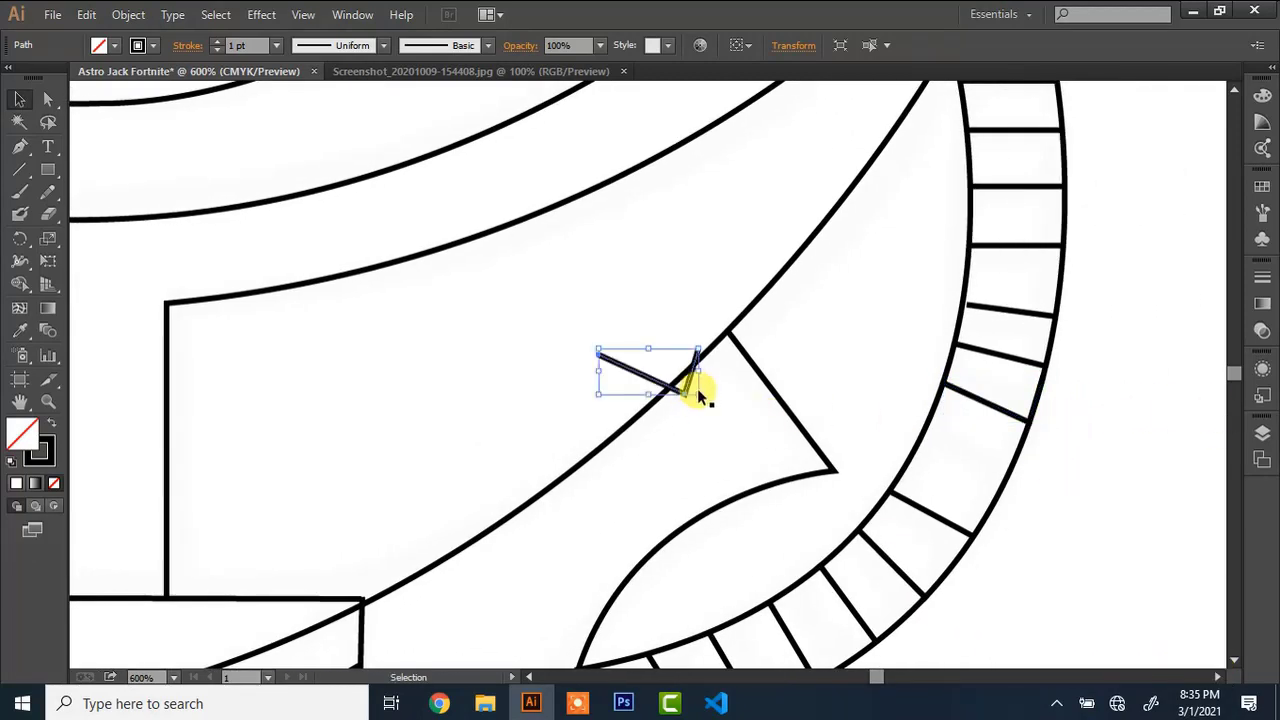
{"action": "left_click_drag", "start_coordinate": [697, 388], "coordinate": [975, 443]}
{"action": "key", "text": "Delete"}
Draw a cross line in the gap at the hose's bend and adjust the neighbouring line ends to meet both curves
{"action": "key", "text": "p"}
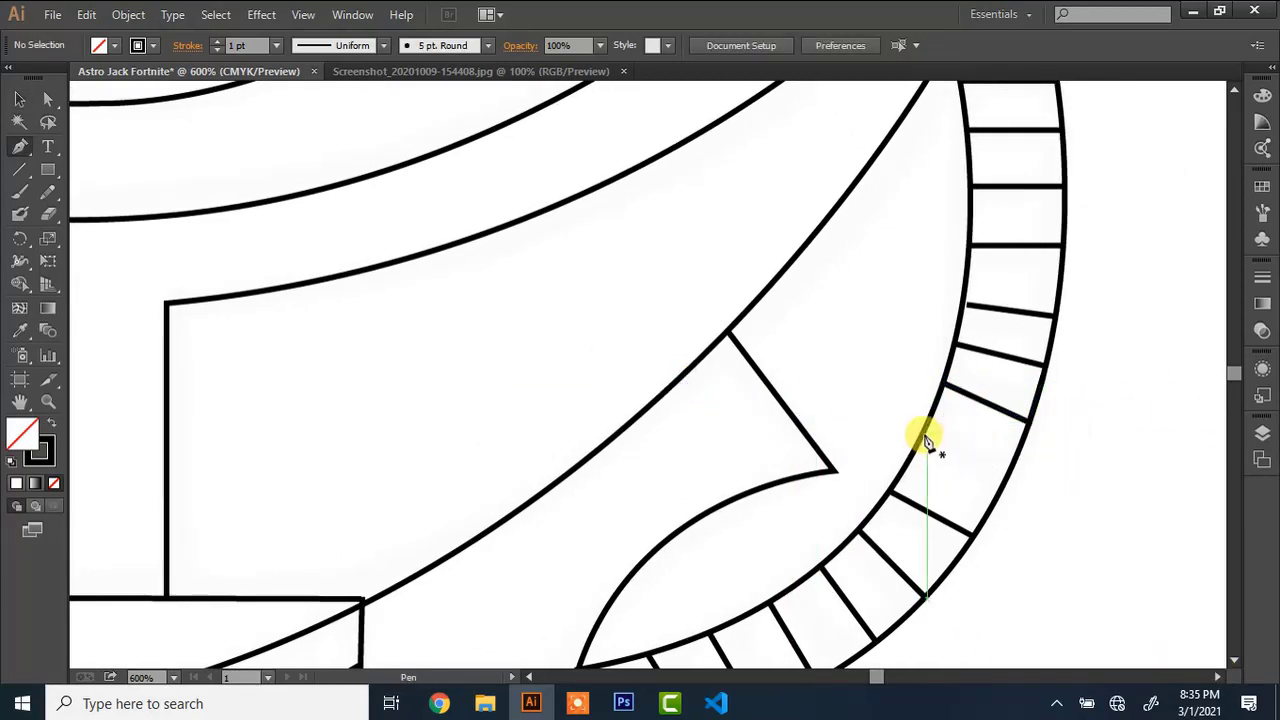
{"action": "left_click", "coordinate": [924, 435]}
{"action": "left_click", "coordinate": [1008, 468]}
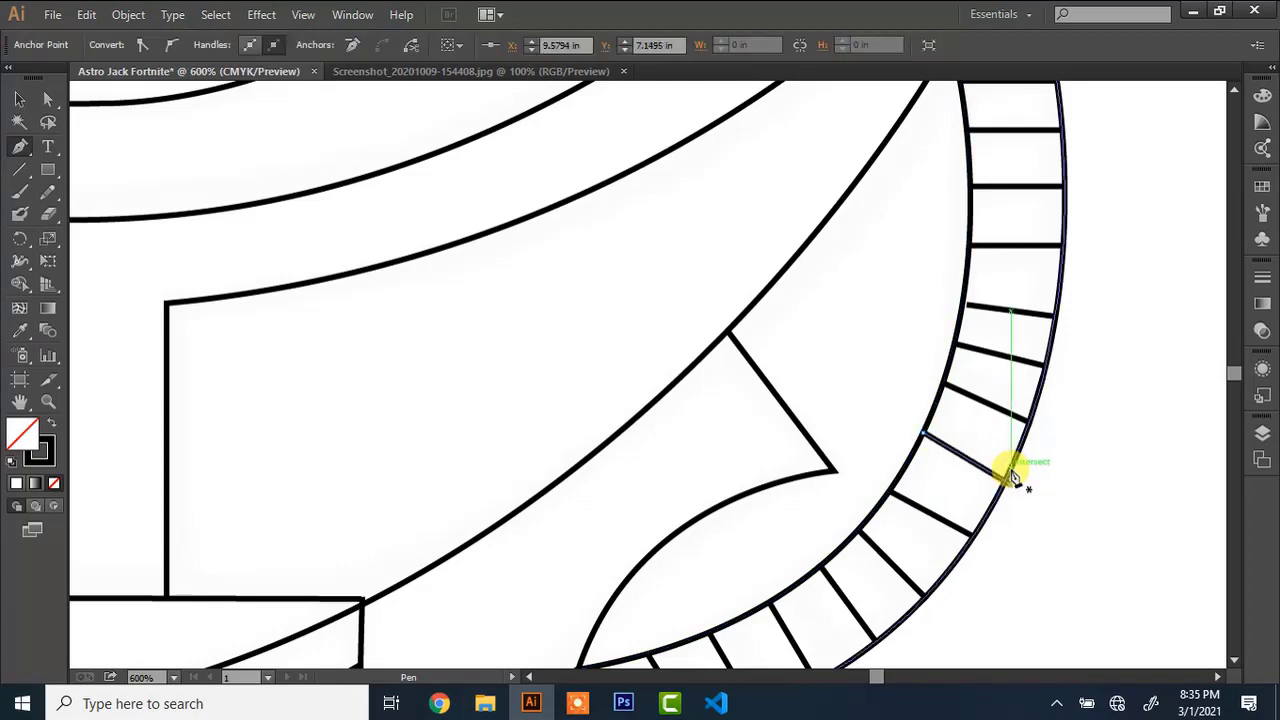
{"action": "key", "text": "a"}
{"action": "left_click_drag", "start_coordinate": [890, 492], "coordinate": [893, 485]}
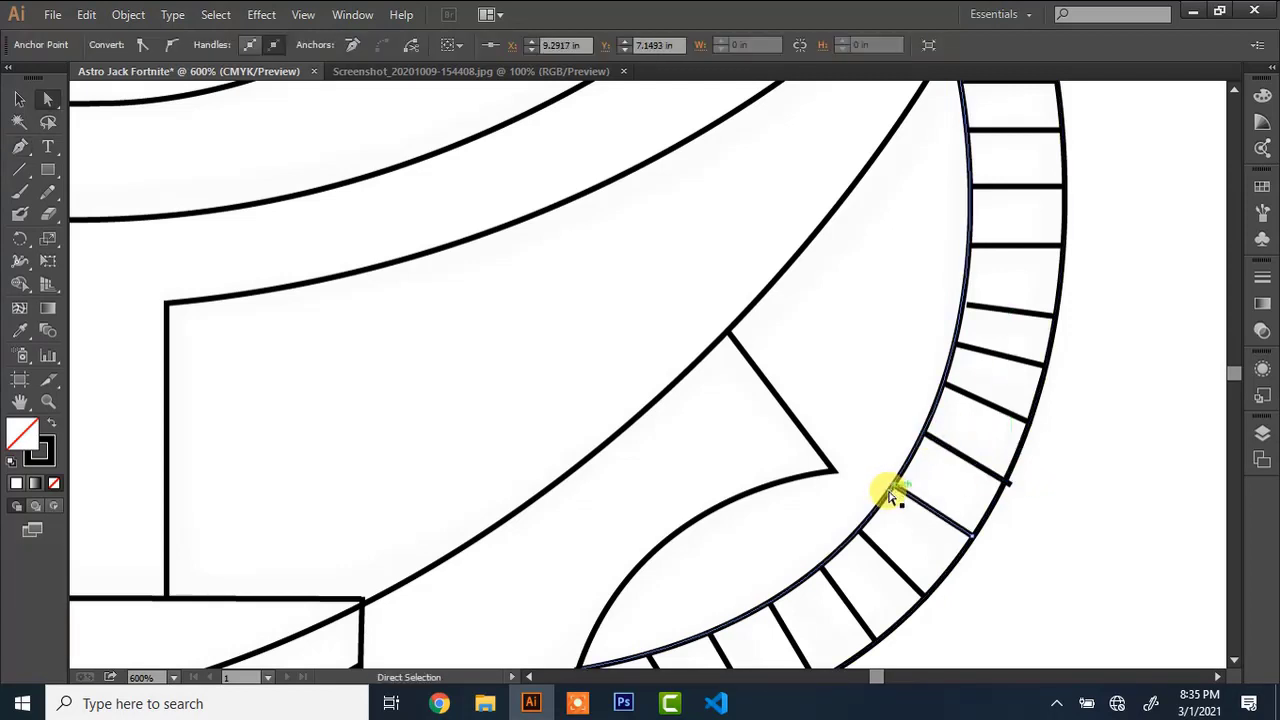
{"action": "left_click", "coordinate": [1012, 488], "text": "ctrl"}
Move the slightly tilted cross line in the hose's upper half upward and fit it between the two curves
{"action": "key", "text": "v"}
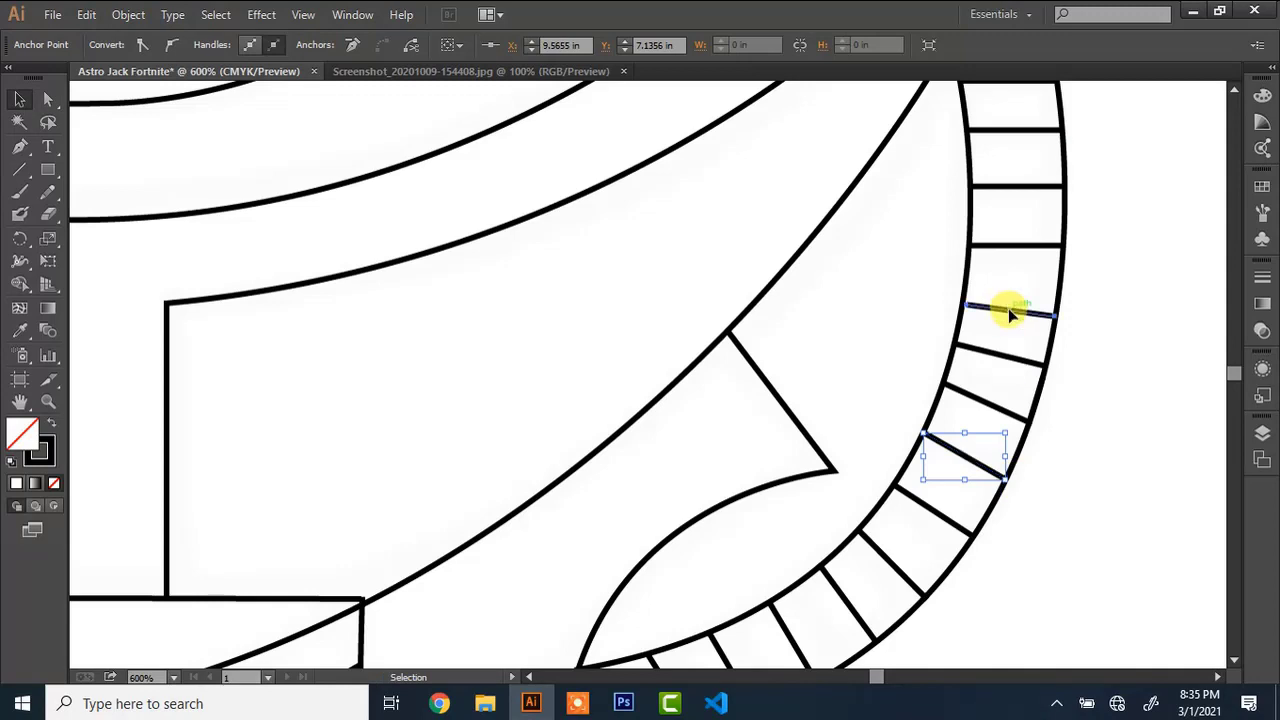
{"action": "left_click_drag", "start_coordinate": [1008, 308], "coordinate": [1003, 302]}
{"action": "key", "text": "ctrl+="}
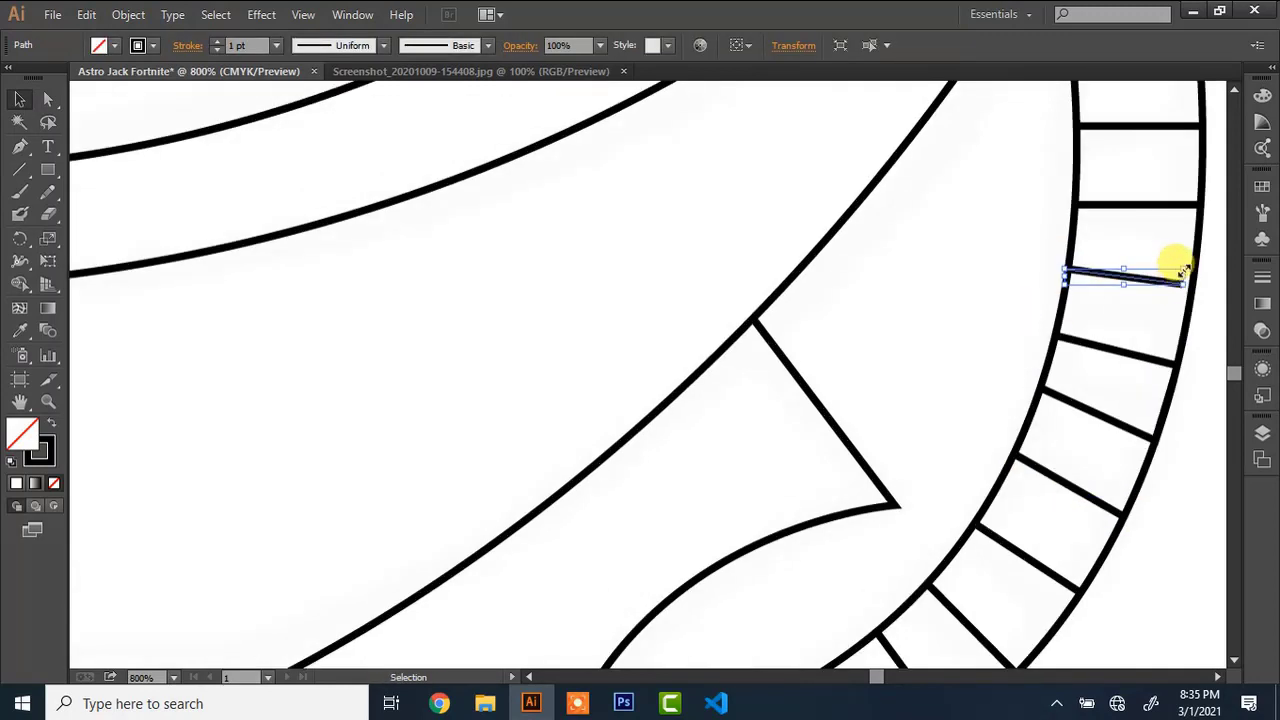
{"action": "left_click", "coordinate": [1128, 428]}
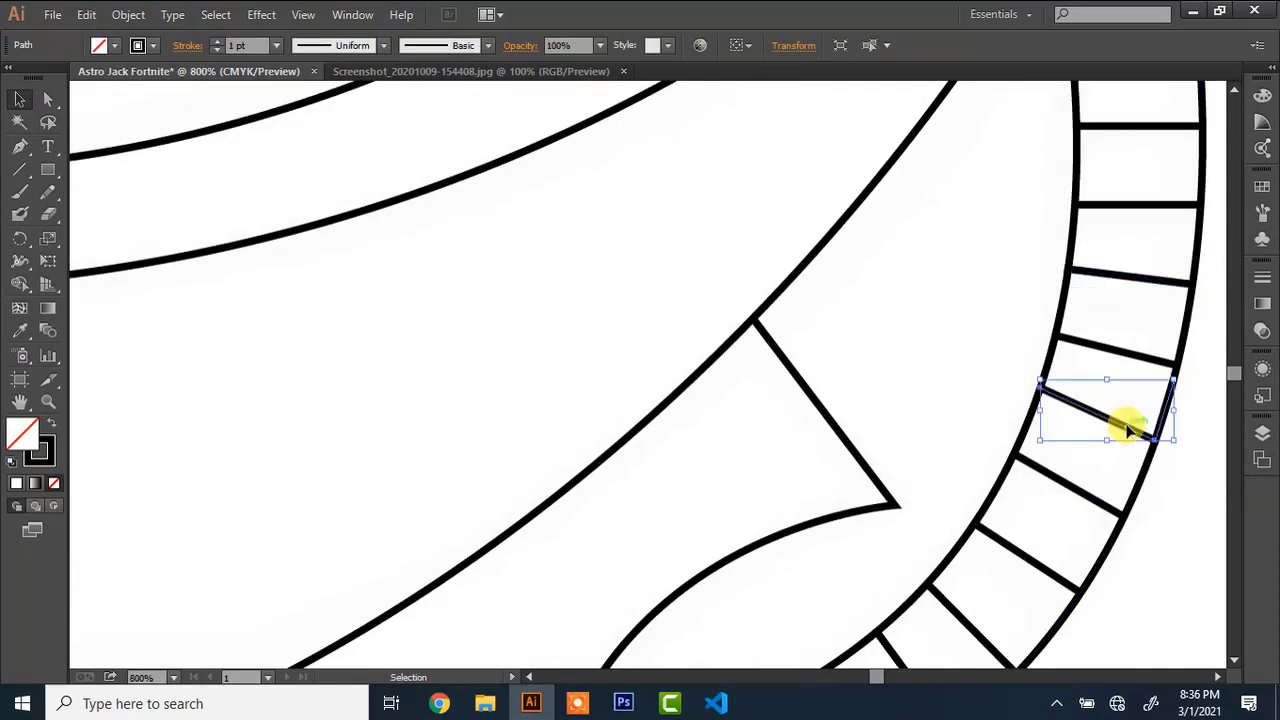
Align the hose's anchors with the shoulder line and extend the short cross line at the bend to the outer curve
{"action": "left_click", "coordinate": [1234, 89]}
{"action": "left_click", "coordinate": [1234, 89]}
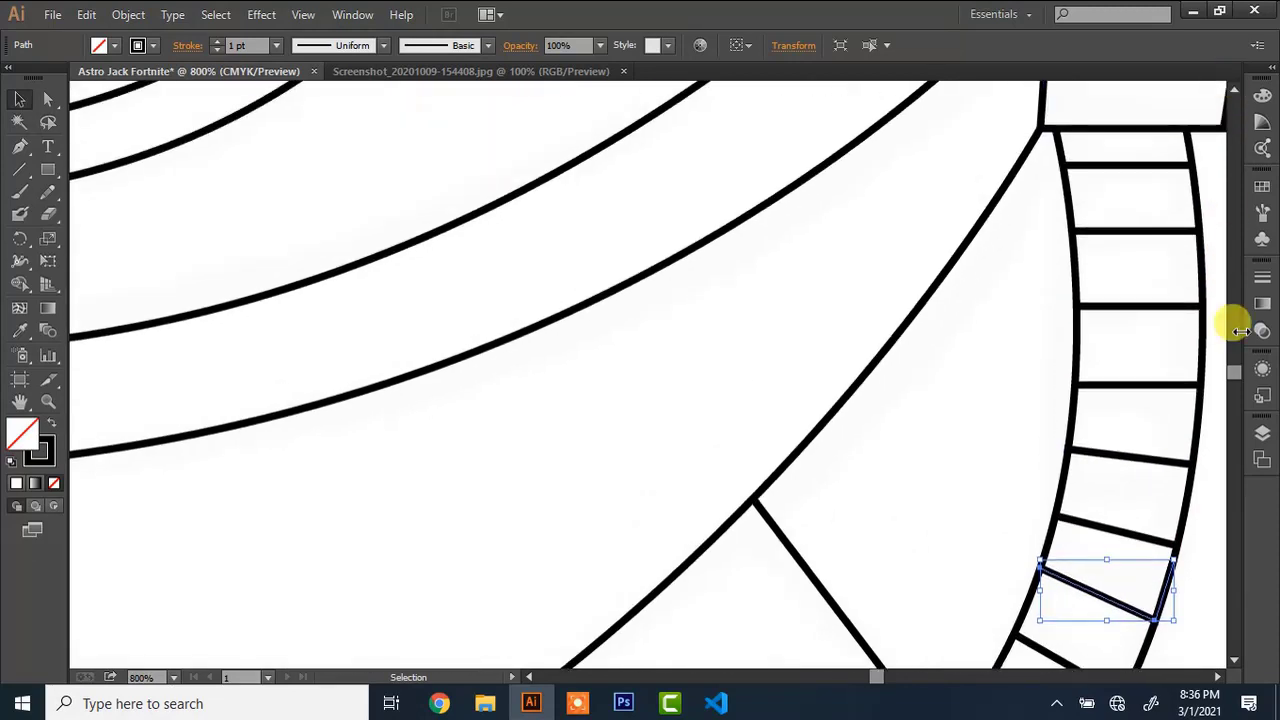
{"action": "left_click", "coordinate": [1233, 660]}
{"action": "key", "text": "a"}
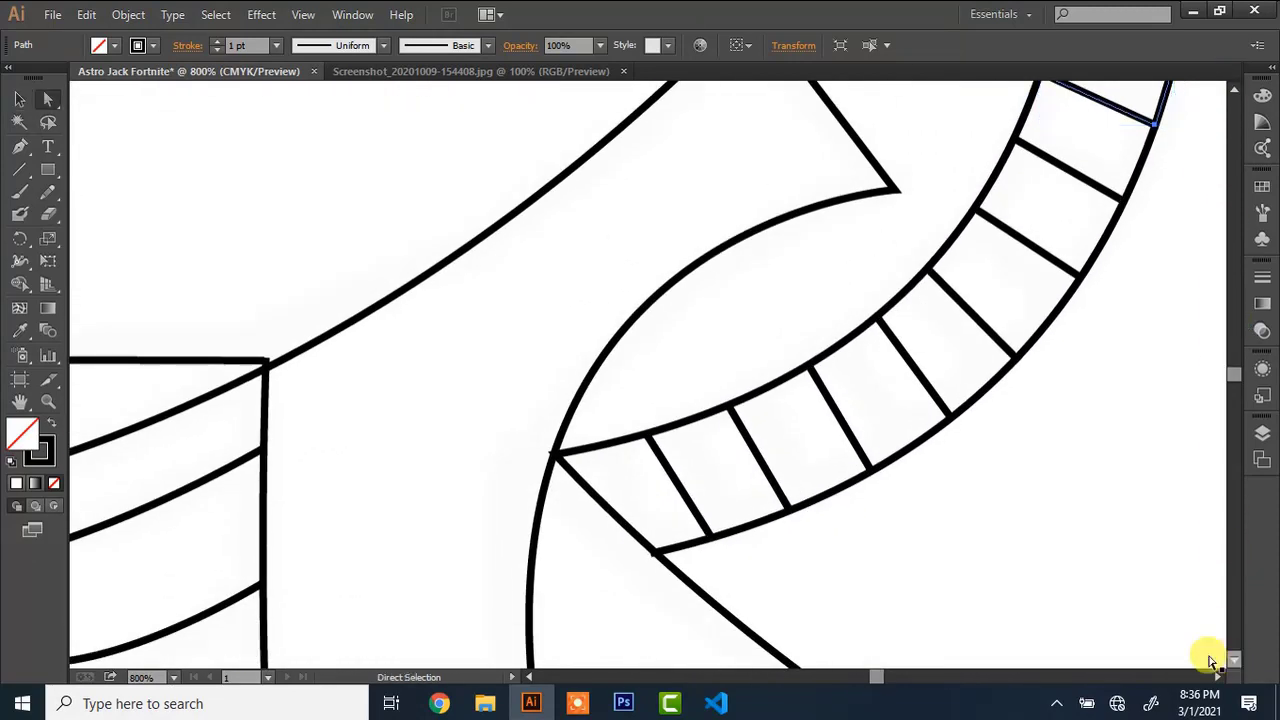
{"action": "left_click", "coordinate": [658, 557]}
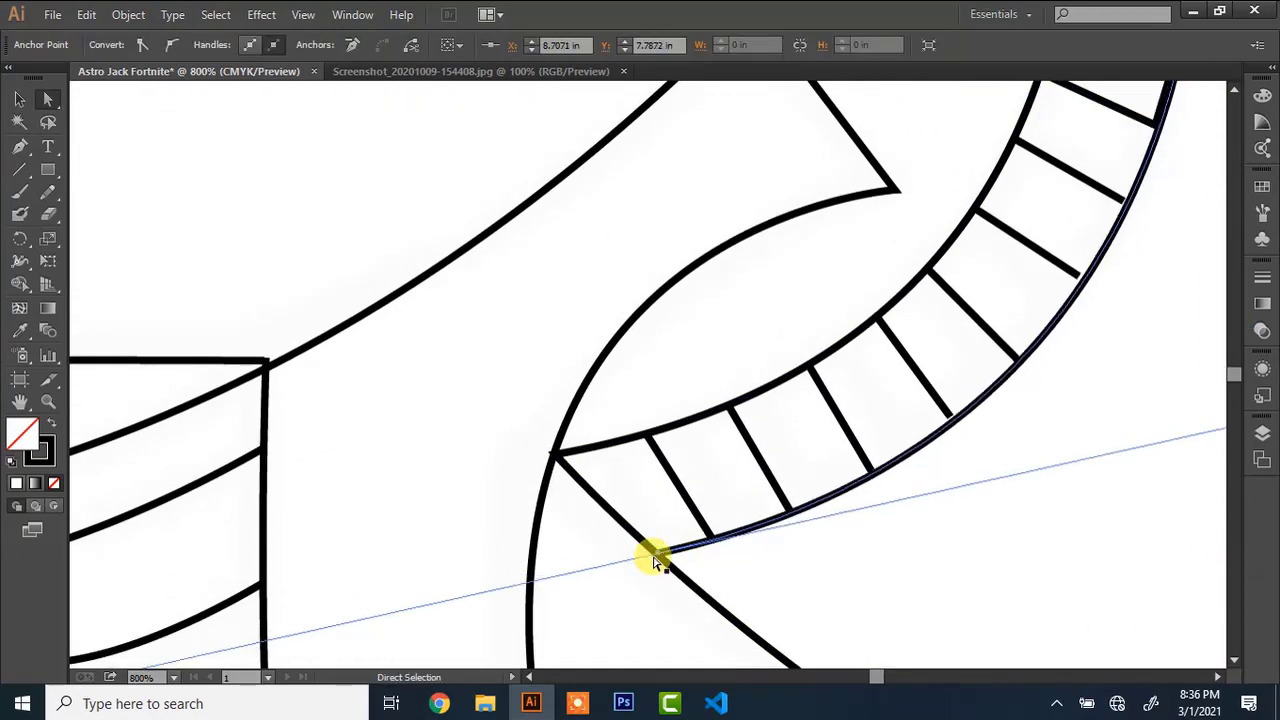
{"action": "left_click", "coordinate": [1079, 276]}
{"action": "key", "text": "Down"}
{"action": "key", "text": "Down"}
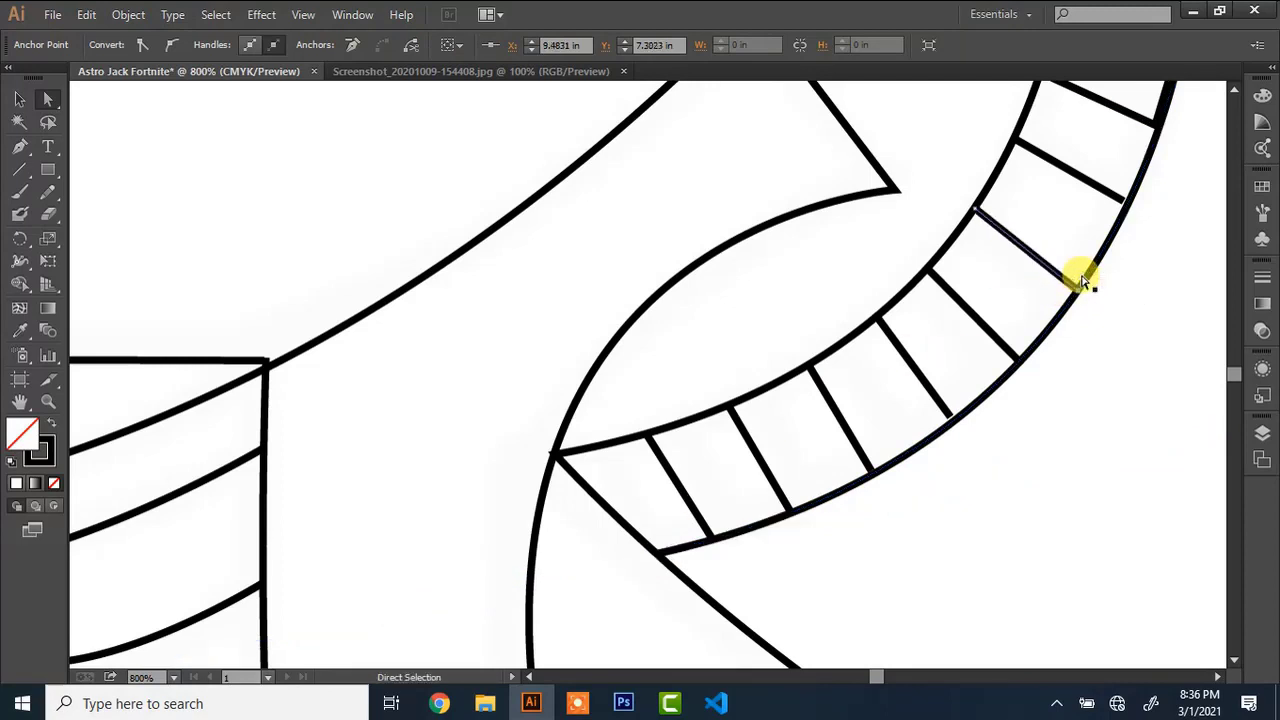
{"action": "left_click", "coordinate": [557, 457]}
{"action": "left_click_drag", "start_coordinate": [558, 460], "coordinate": [553, 451]}
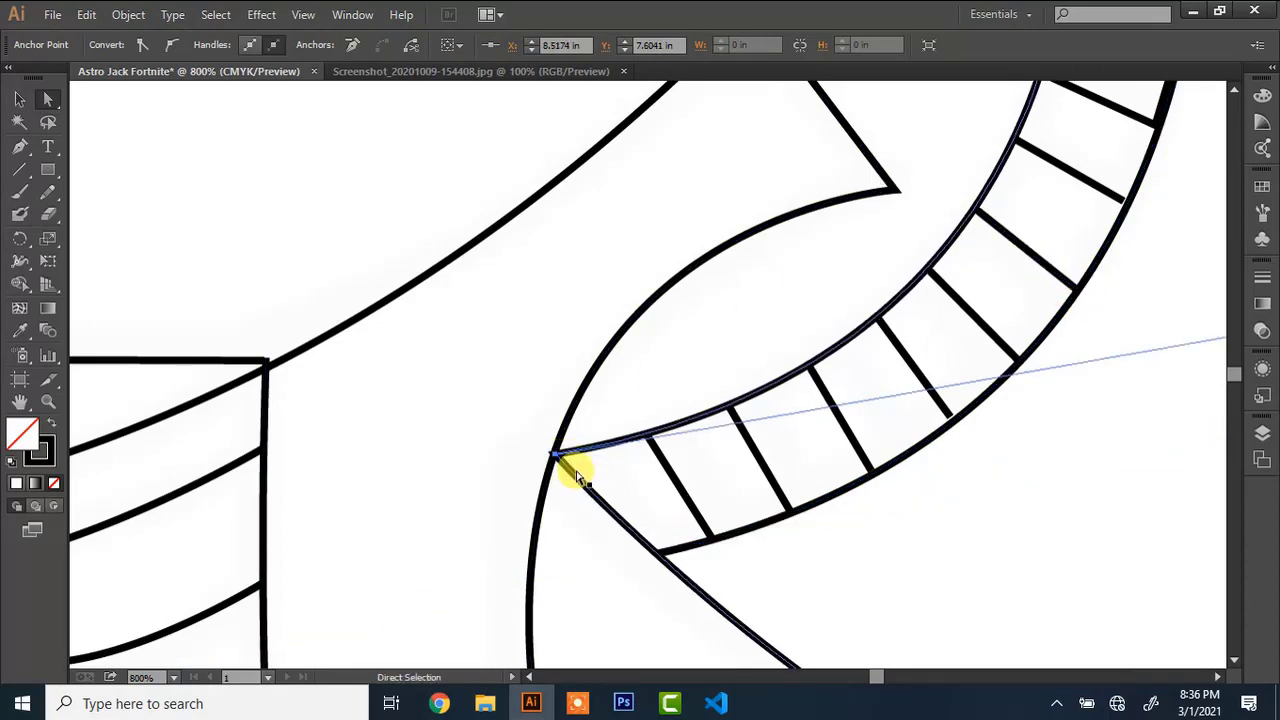
Select the whole character drawing and set its stroke weight to 4 pt
{"action": "key", "text": "ctrl+minus"}
{"action": "key", "text": "ctrl+minus"}
{"action": "key", "text": "ctrl+minus"}
{"action": "key", "text": "ctrl+minus"}
{"action": "key", "text": "ctrl+minus"}
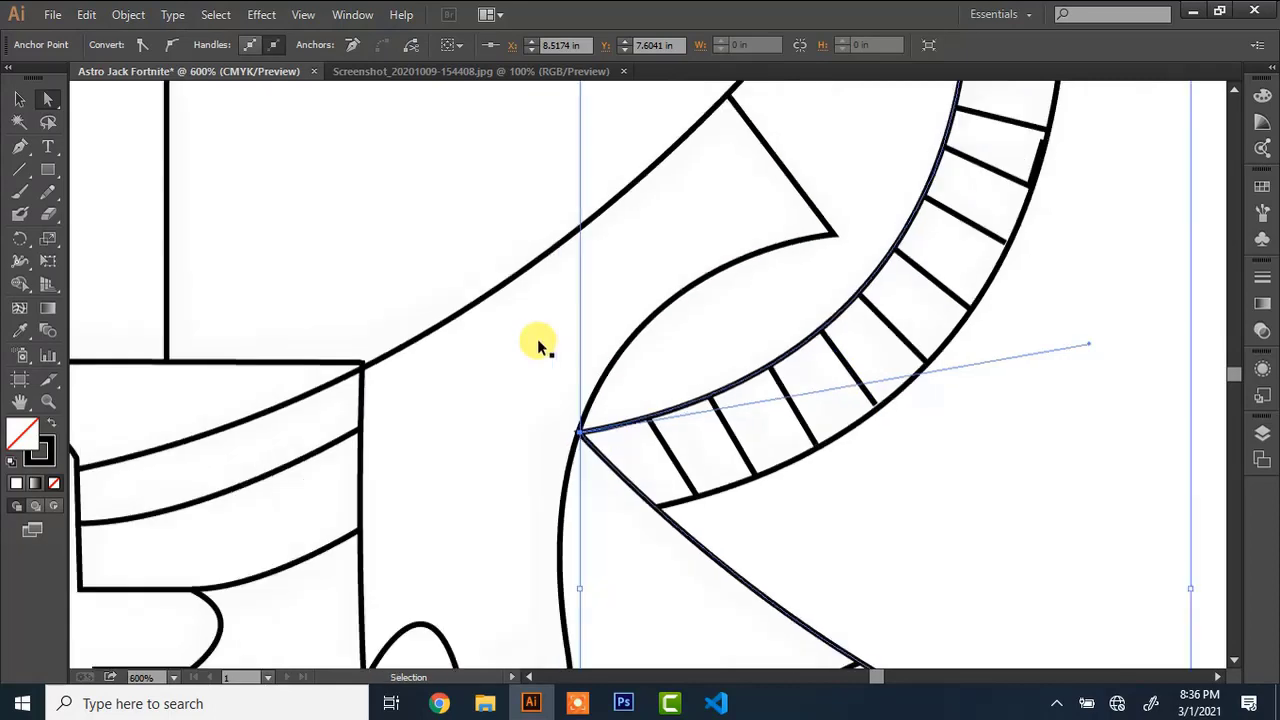
{"action": "key", "text": "ctrl+minus"}
{"action": "left_click", "coordinate": [536, 296]}
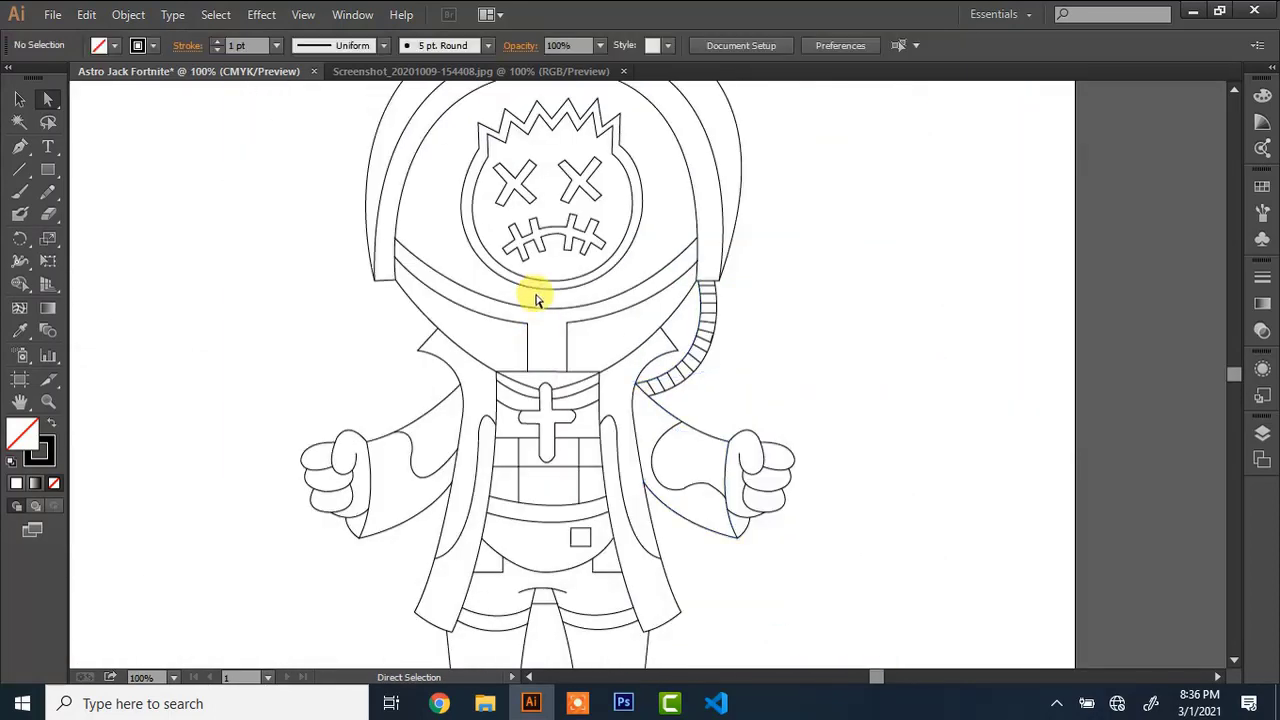
{"action": "key", "text": "ctrl+minus"}
{"action": "key", "text": "ctrl+minus"}
{"action": "mouse_move", "coordinate": [478, 228]}
{"action": "left_mouse_down"}
{"action": "mouse_move", "coordinate": [757, 534]}
{"action": "mouse_move", "coordinate": [745, 530]}
{"action": "mouse_move", "coordinate": [736, 578]}
{"action": "left_mouse_up"}
{"action": "left_click", "coordinate": [215, 41]}
{"action": "key", "text": "Up"}
{"action": "key", "text": "Up"}
{"action": "key", "text": "Up"}
{"action": "key", "text": "Up"}
{"action": "key", "text": "Up"}
{"action": "key", "text": "Up"}
{"action": "key", "text": "Up"}
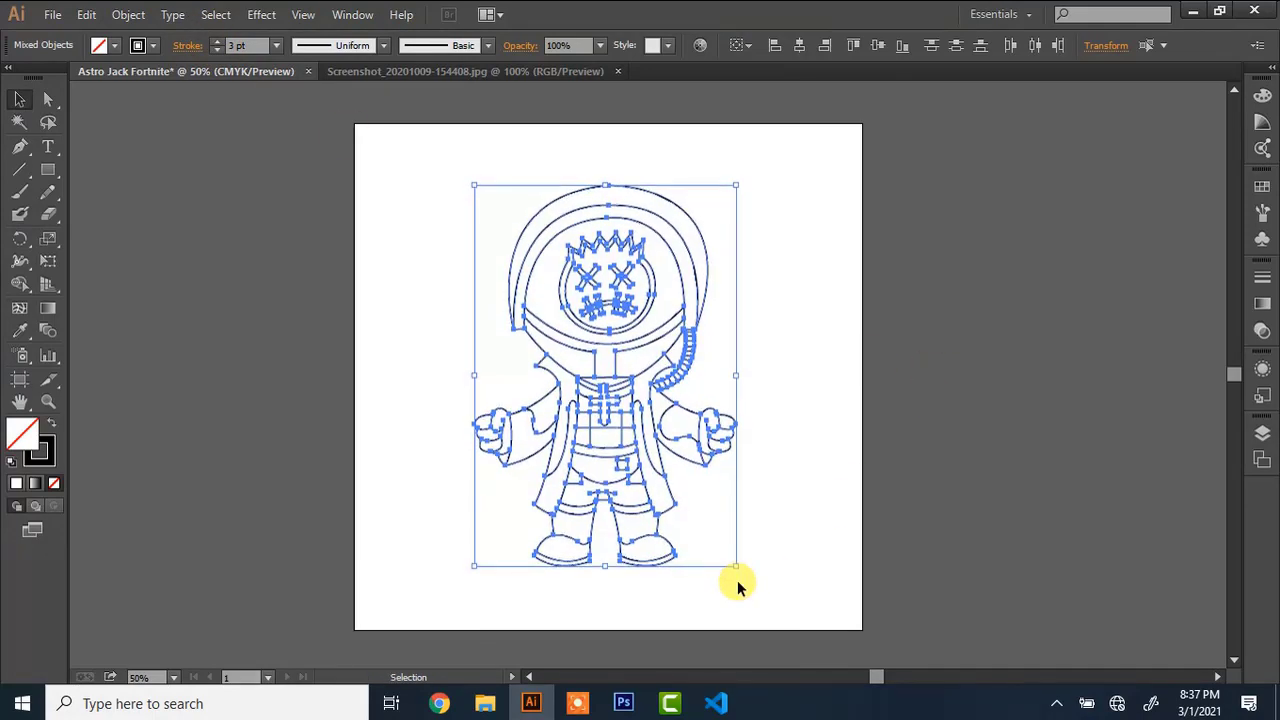
{"action": "left_click", "coordinate": [216, 41]}
{"action": "left_click", "coordinate": [406, 197]}
Examine the thickened line art from the helmet down to the shoes for gaps and misaligned anchors
{"action": "key", "text": "ctrl+plus"}
{"action": "key", "text": "ctrl+plus"}
{"action": "key", "text": "ctrl+plus"}
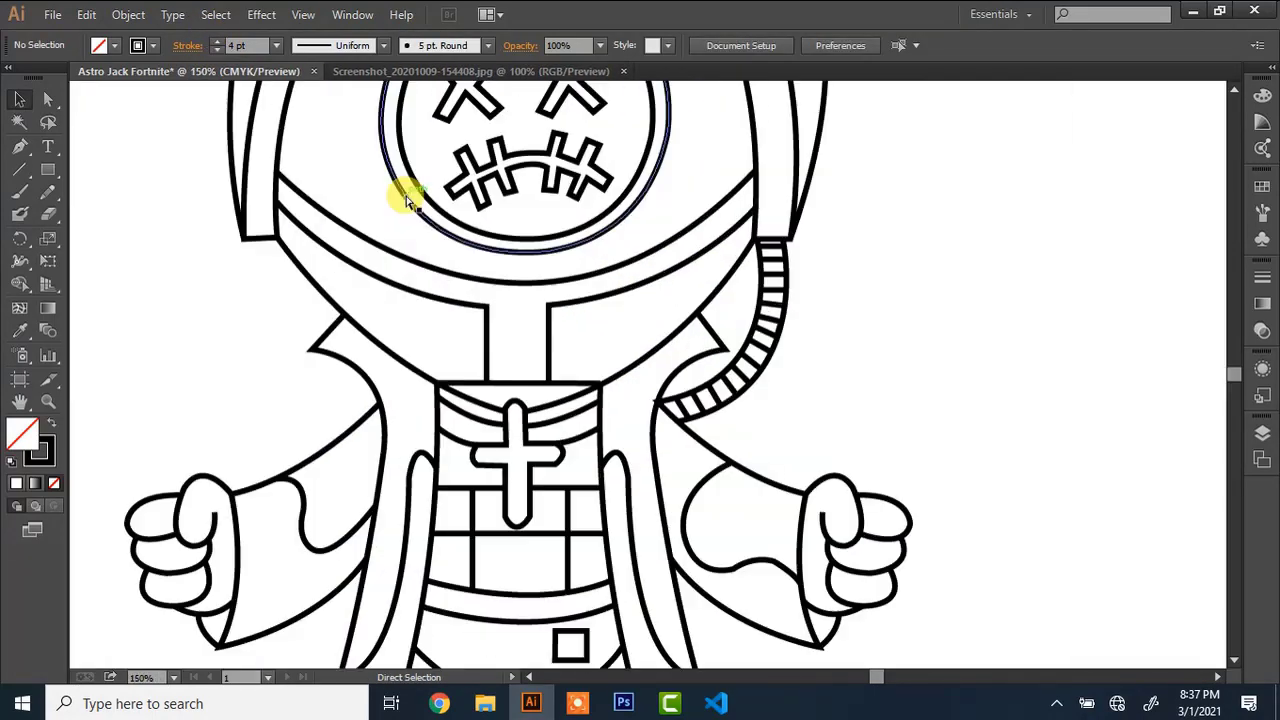
{"action": "left_click", "coordinate": [1234, 89]}
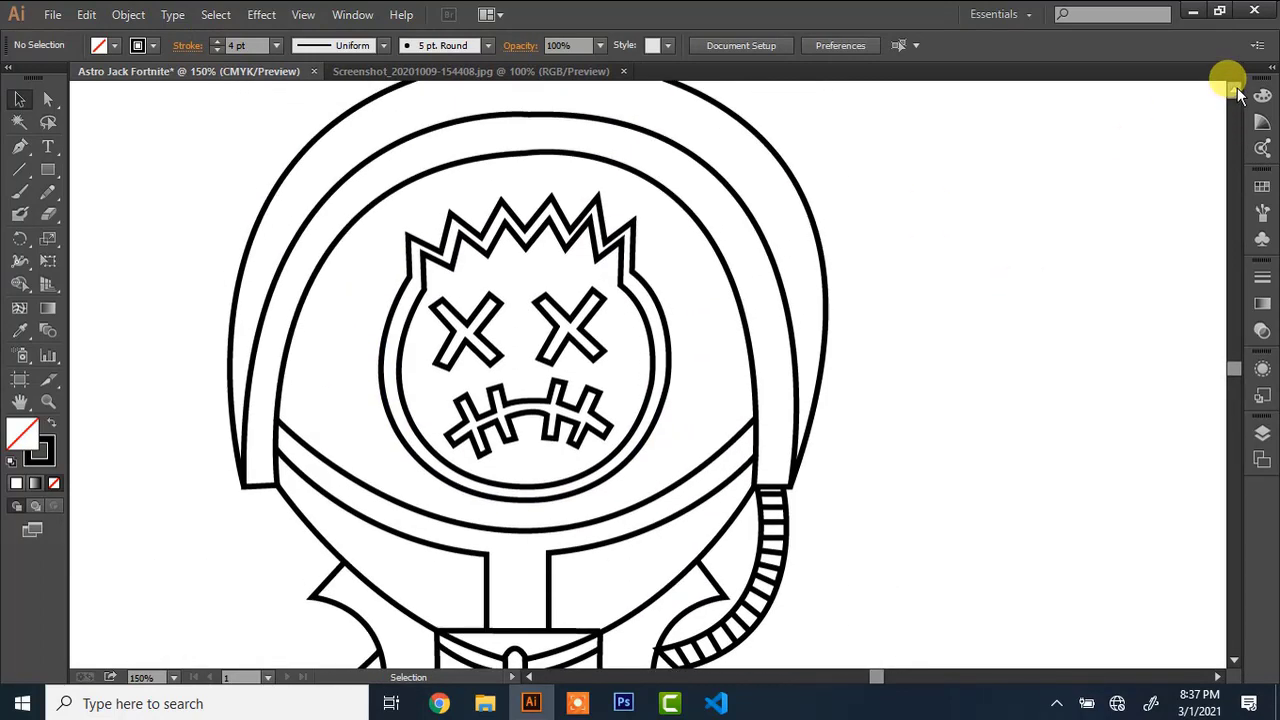
{"action": "left_click", "coordinate": [1237, 91]}
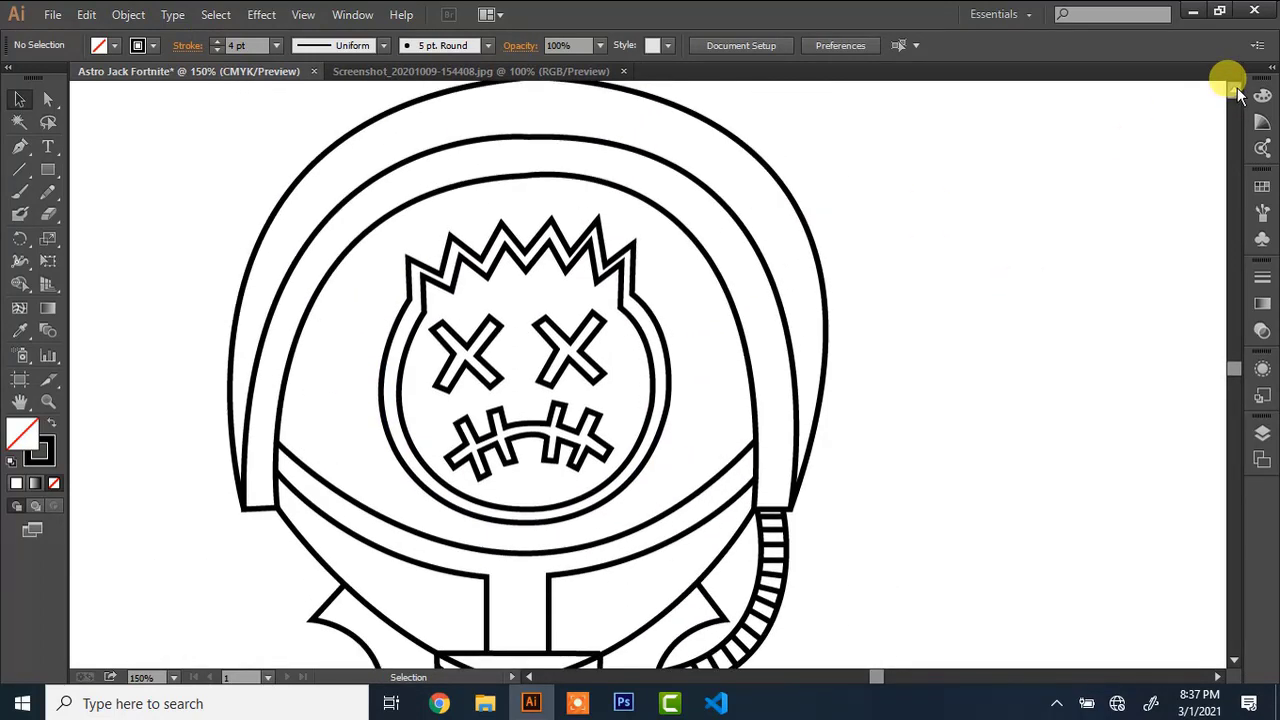
{"action": "left_click", "coordinate": [1237, 91]}
{"action": "left_click", "coordinate": [1236, 658]}
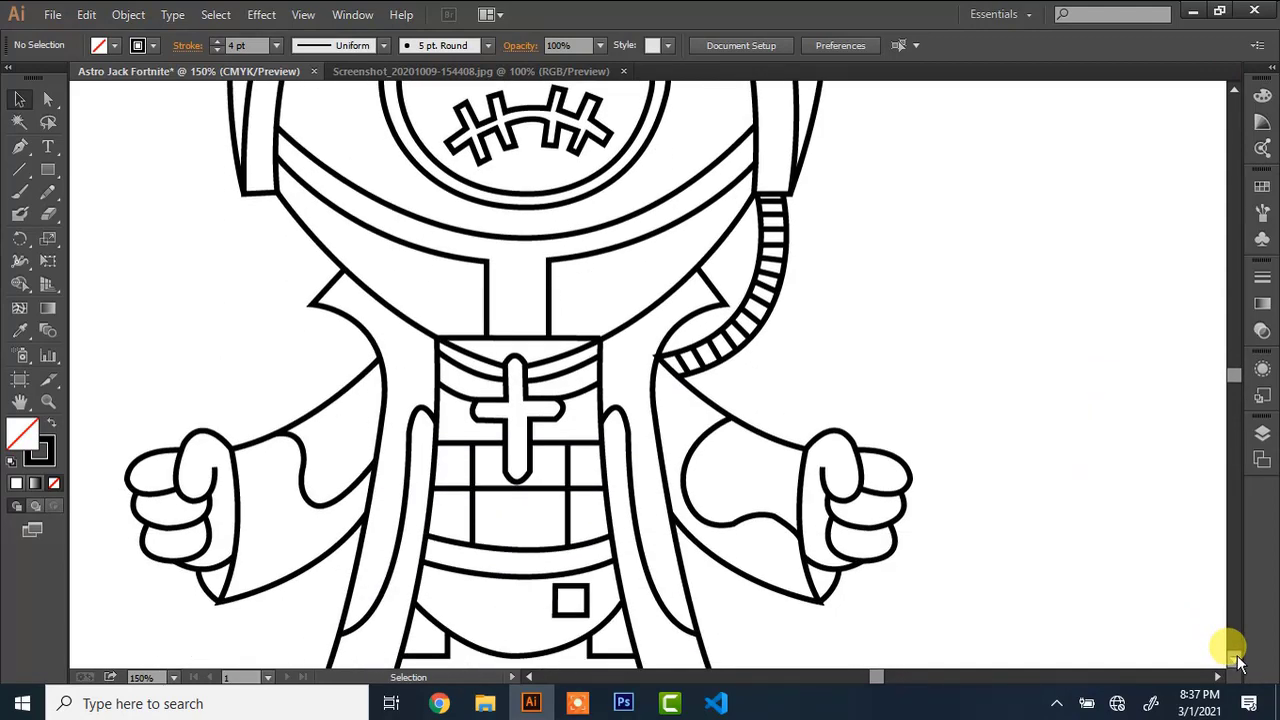
{"action": "left_click", "coordinate": [1237, 662]}
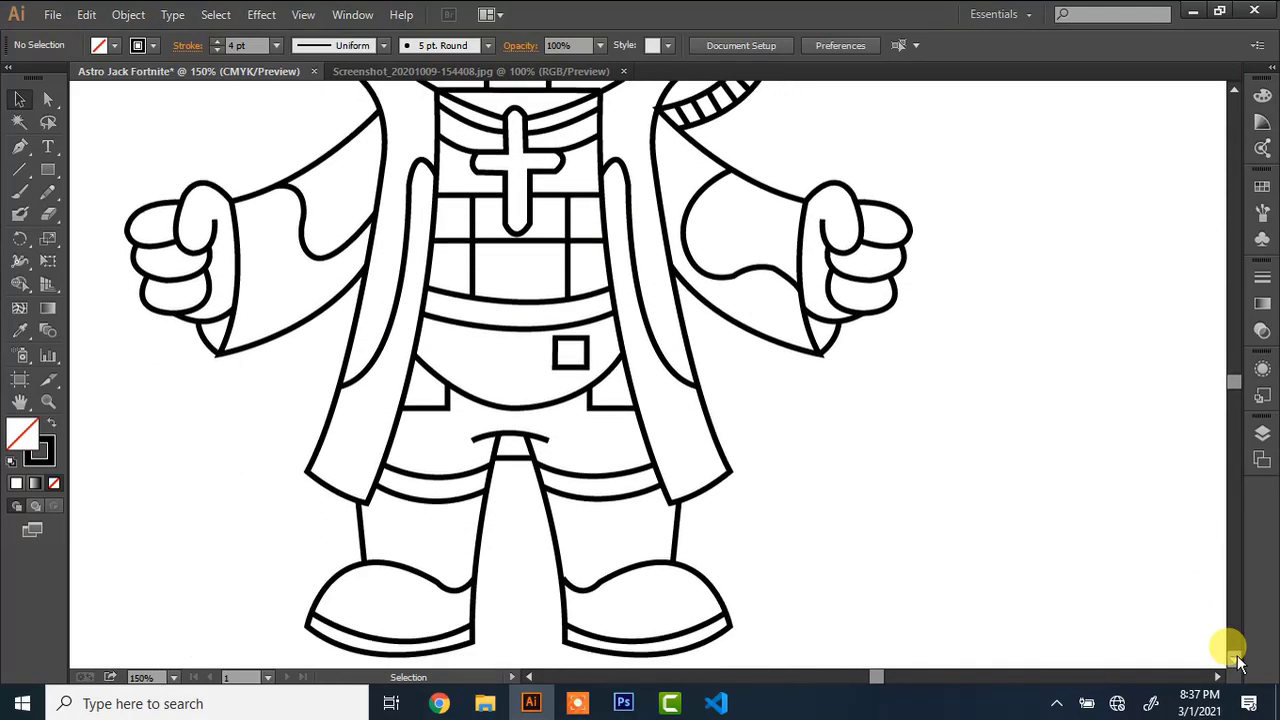
{"action": "key", "text": "a"}
{"action": "left_click", "coordinate": [565, 579]}
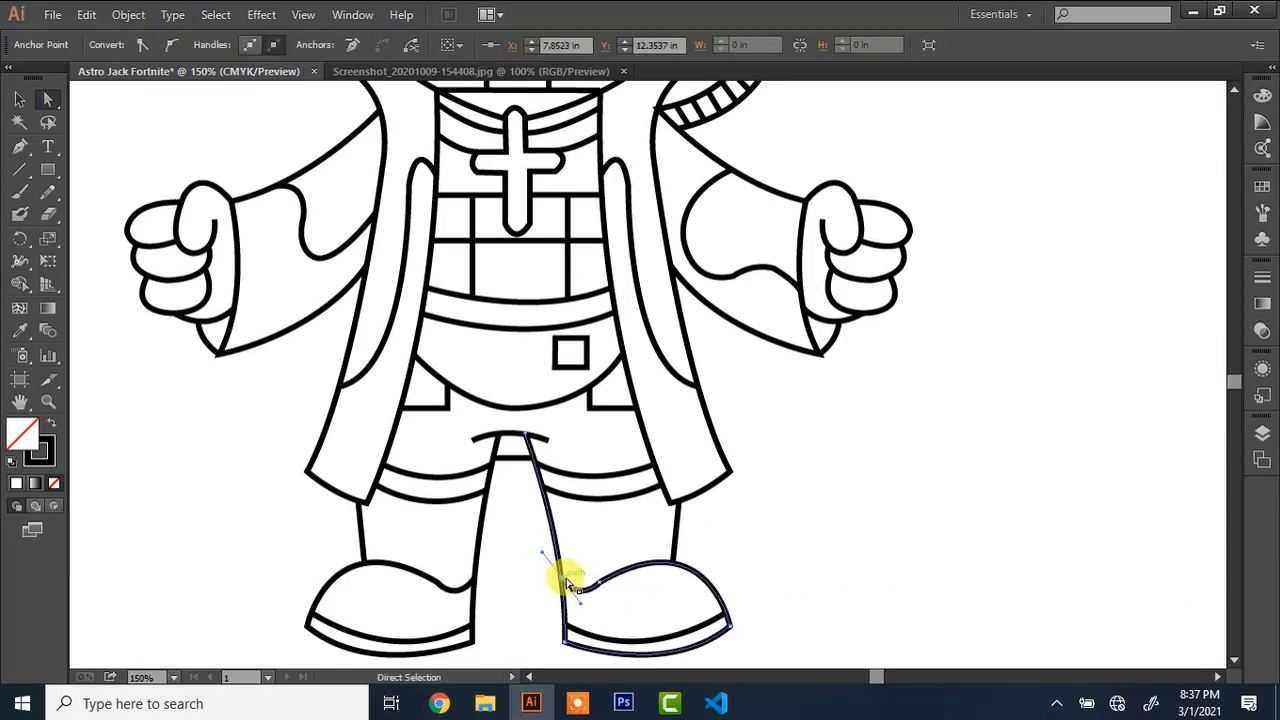
{"action": "left_click", "coordinate": [630, 534]}
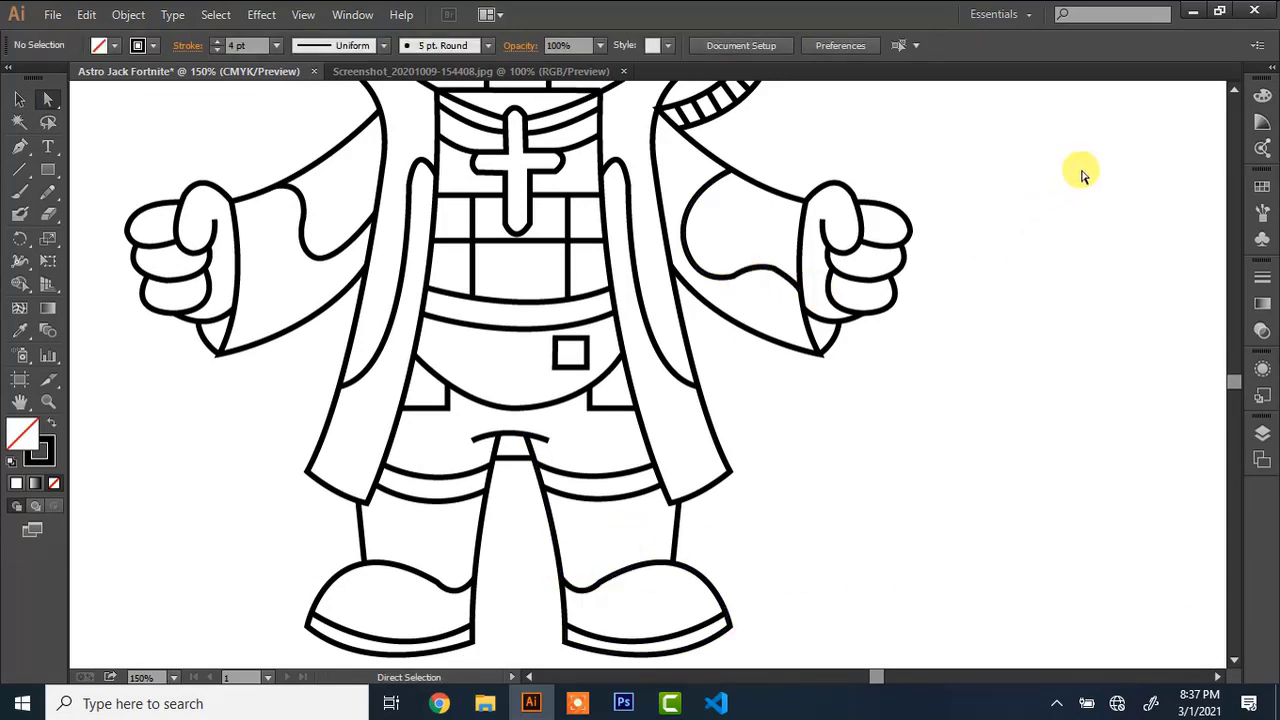
Reposition the anchor where the hose's inner curve meets the shoulder line so its tip stays inside the coat outline
{"action": "left_click", "coordinate": [1235, 91]}
{"action": "key", "text": "ctrl+="}
{"action": "key", "text": "ctrl+="}
{"action": "left_click", "coordinate": [1234, 89]}
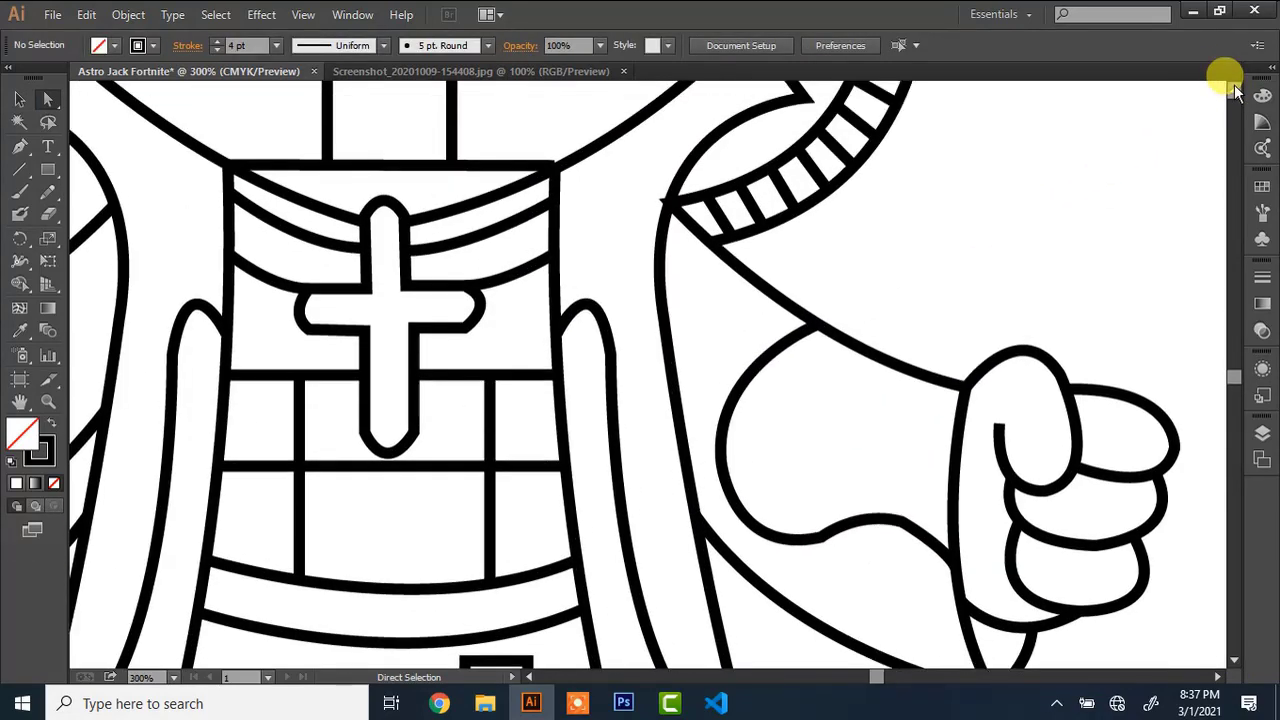
{"action": "left_click", "coordinate": [670, 202]}
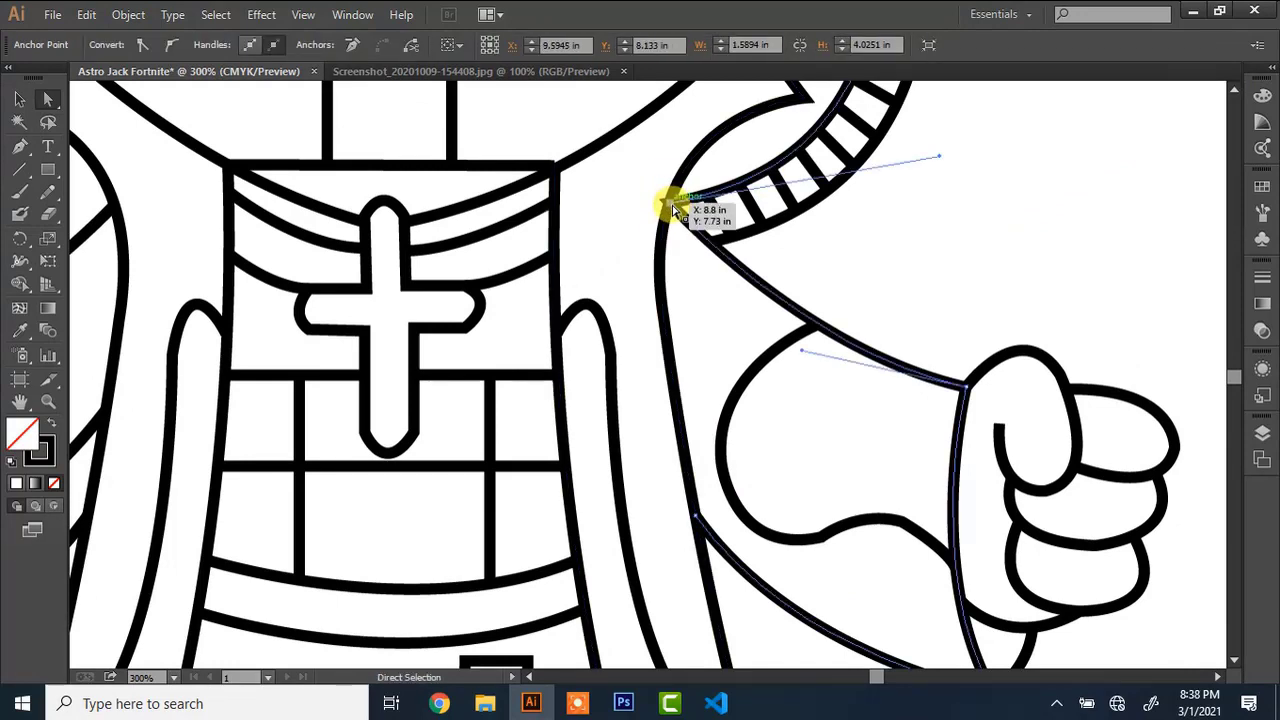
{"action": "left_click", "coordinate": [1036, 195]}
{"action": "left_click", "coordinate": [1234, 90]}
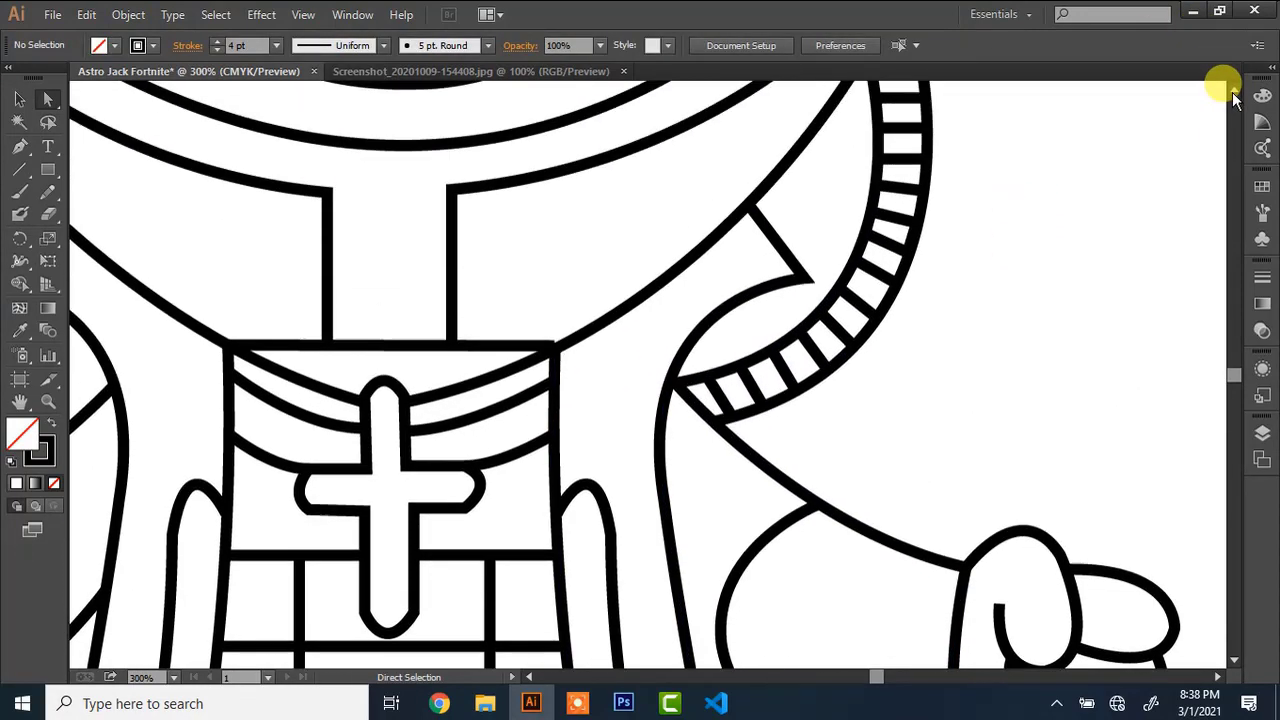
Select all of the hose's cross lines and group them
{"action": "key", "text": "v"}
{"action": "left_click", "coordinate": [900, 195]}
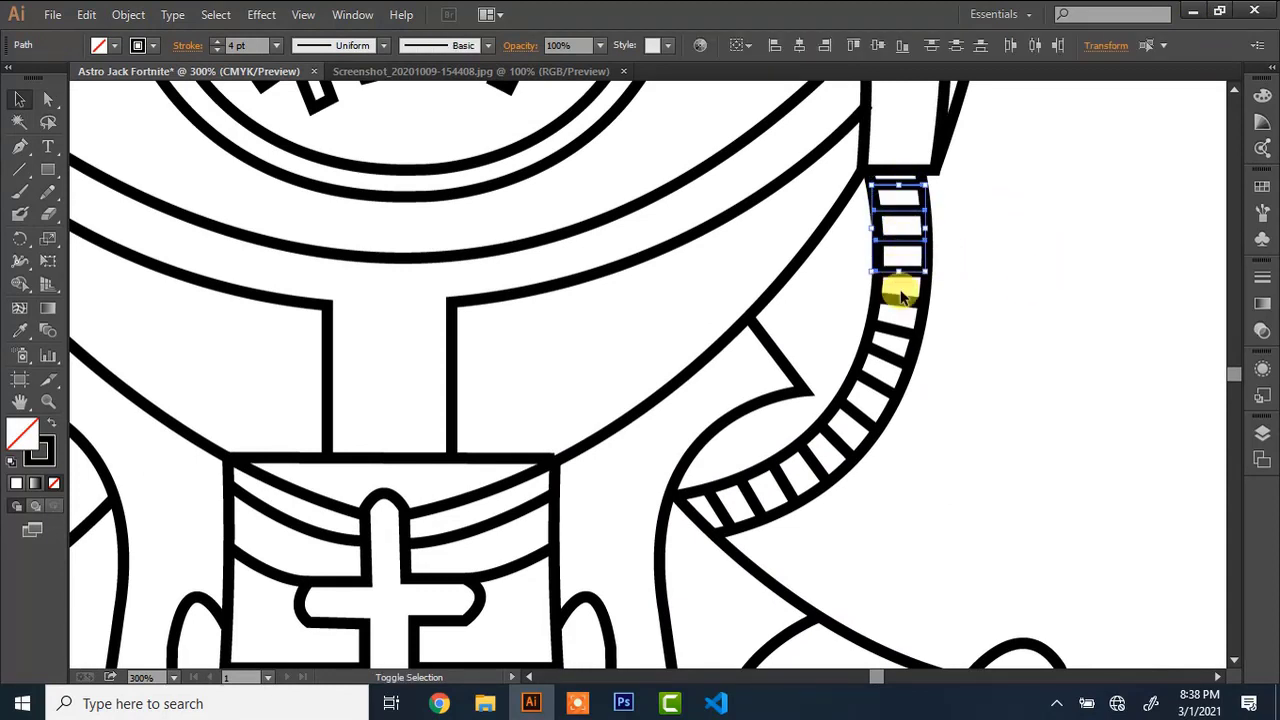
{"action": "left_click", "coordinate": [900, 292], "text": "shift"}
{"action": "left_click", "coordinate": [890, 343], "text": "shift"}
{"action": "left_click", "coordinate": [880, 390], "text": "shift"}
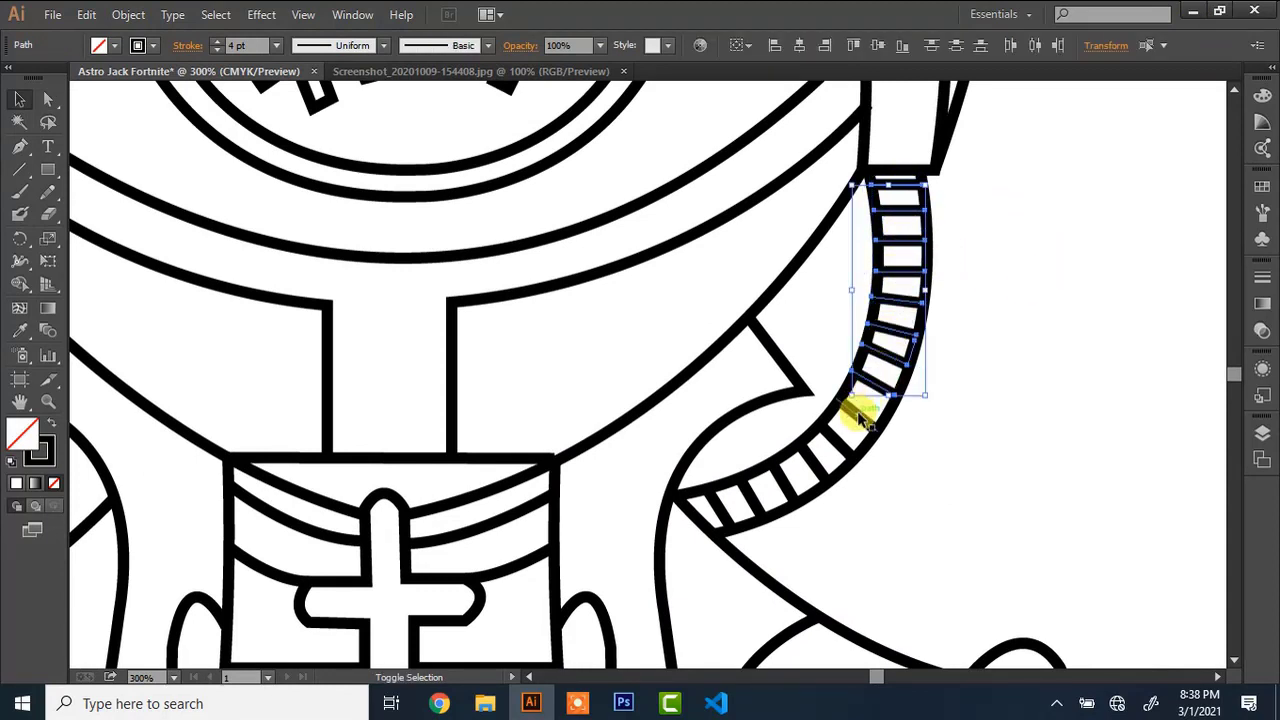
{"action": "left_click", "coordinate": [851, 414], "text": "shift"}
{"action": "left_click", "coordinate": [834, 443], "text": "shift"}
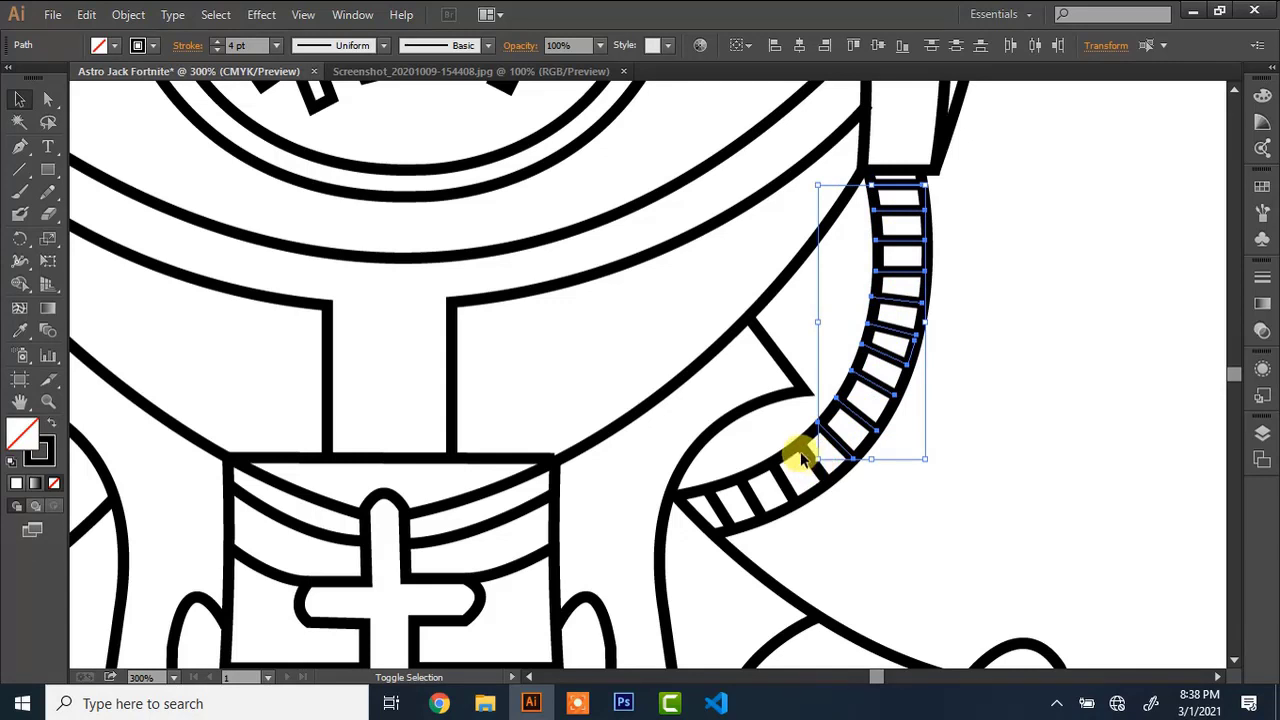
{"action": "left_click", "coordinate": [792, 467], "text": "shift"}
{"action": "left_click", "coordinate": [725, 513], "text": "shift"}
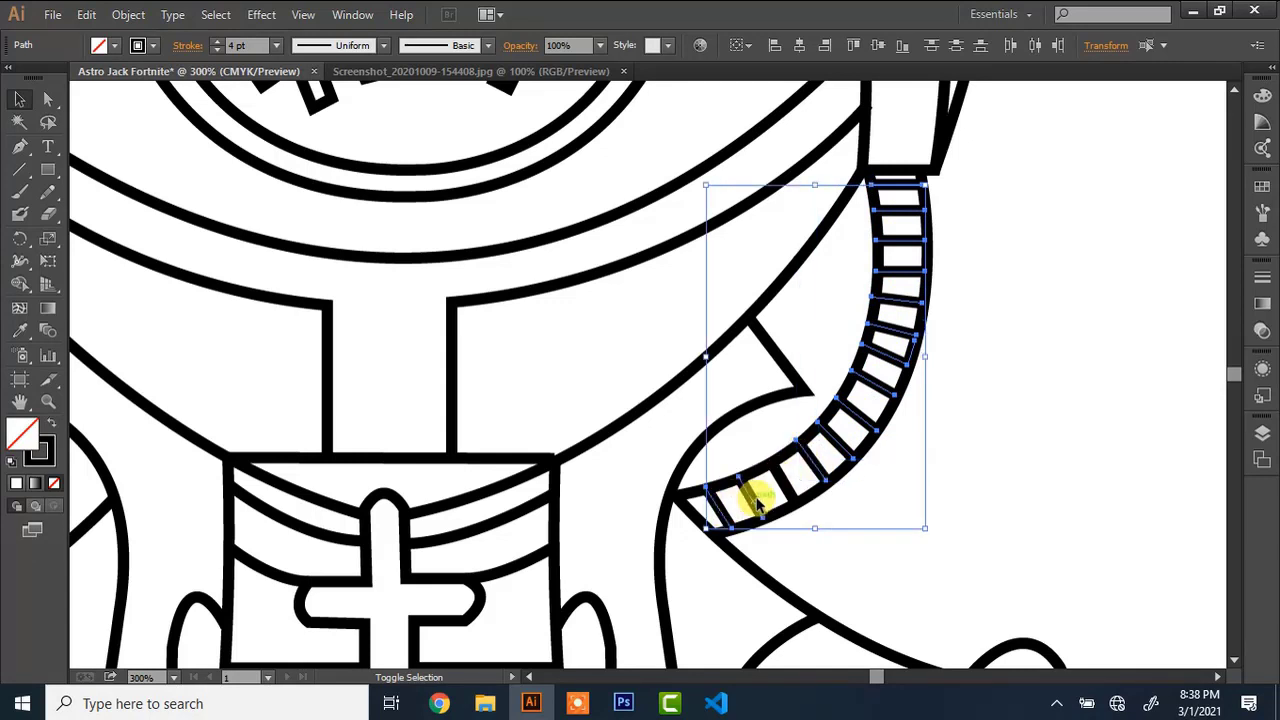
{"action": "right_click", "coordinate": [787, 487]}
{"action": "left_click", "coordinate": [835, 289]}
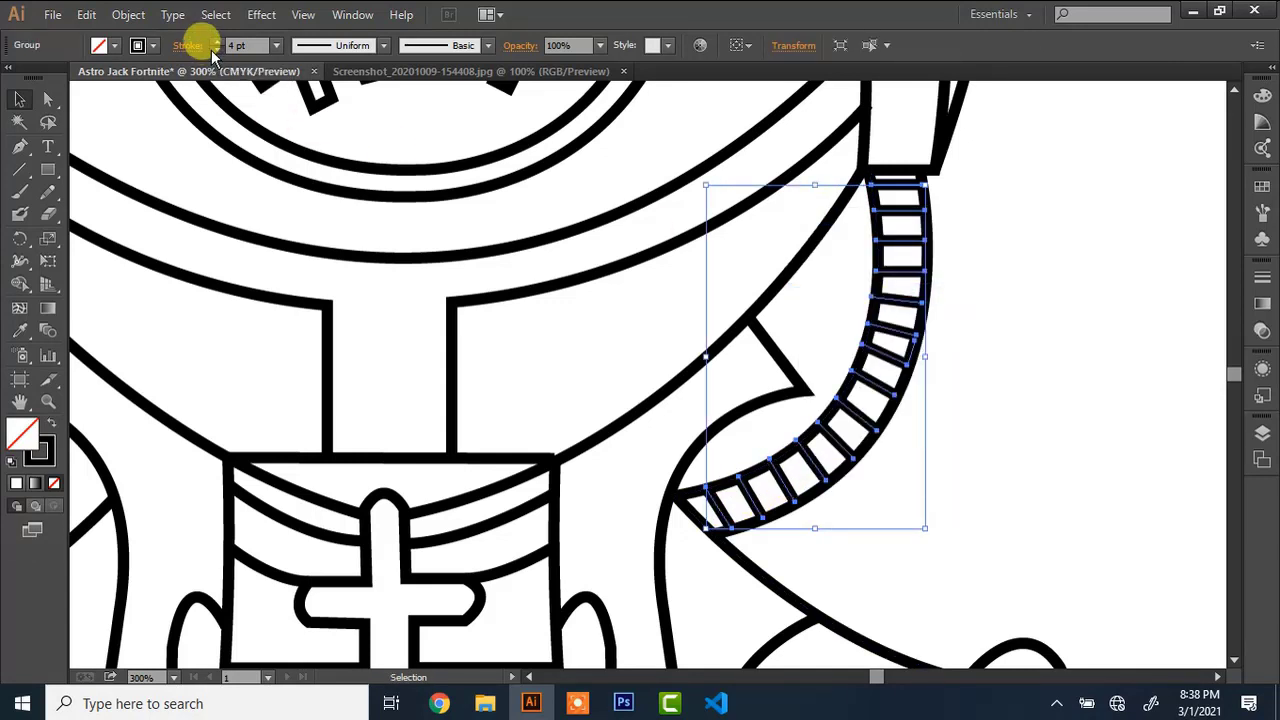
Set the stroke weight of the grouped hose cross lines to 3 pt
{"action": "left_click", "coordinate": [214, 51]}
{"action": "left_click", "coordinate": [982, 244]}
{"action": "key", "text": "ctrl+minus"}
{"action": "key", "text": "ctrl+plus"}
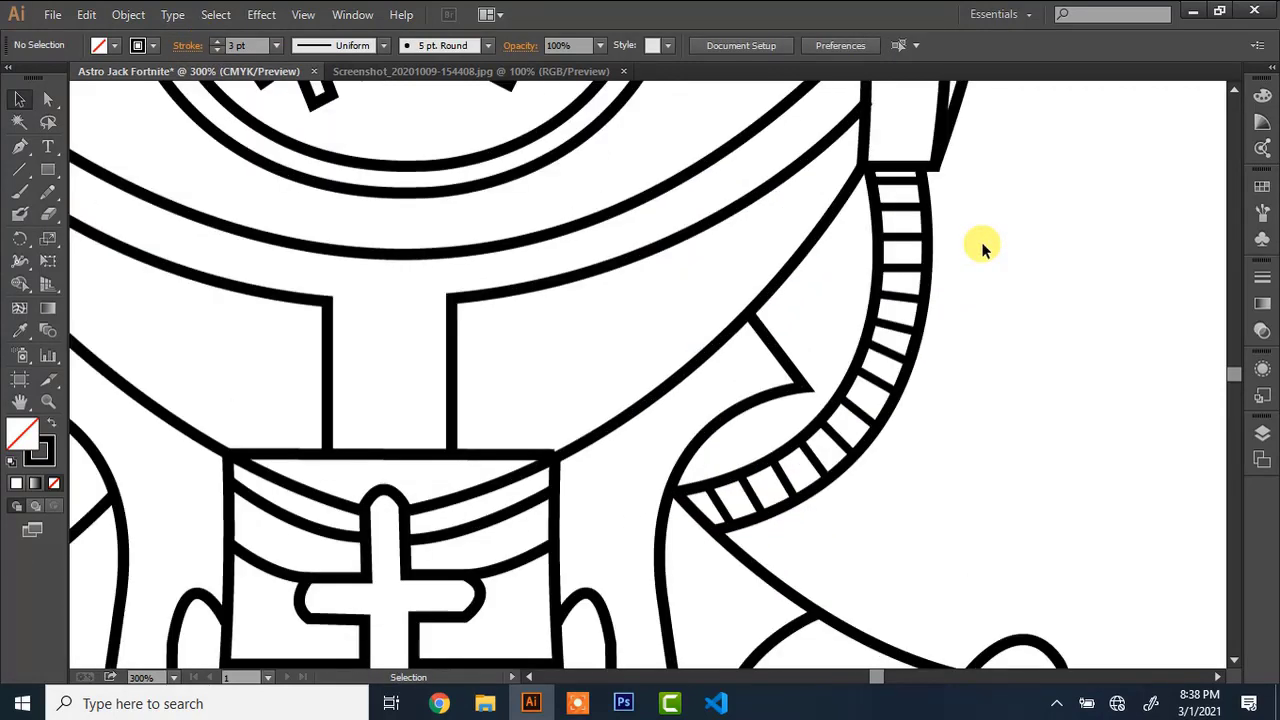
Nudge the anchors at the neck panel's upper left corner and the left lapel's rounded tip so they meet the coat line
{"action": "left_click", "coordinate": [545, 451]}
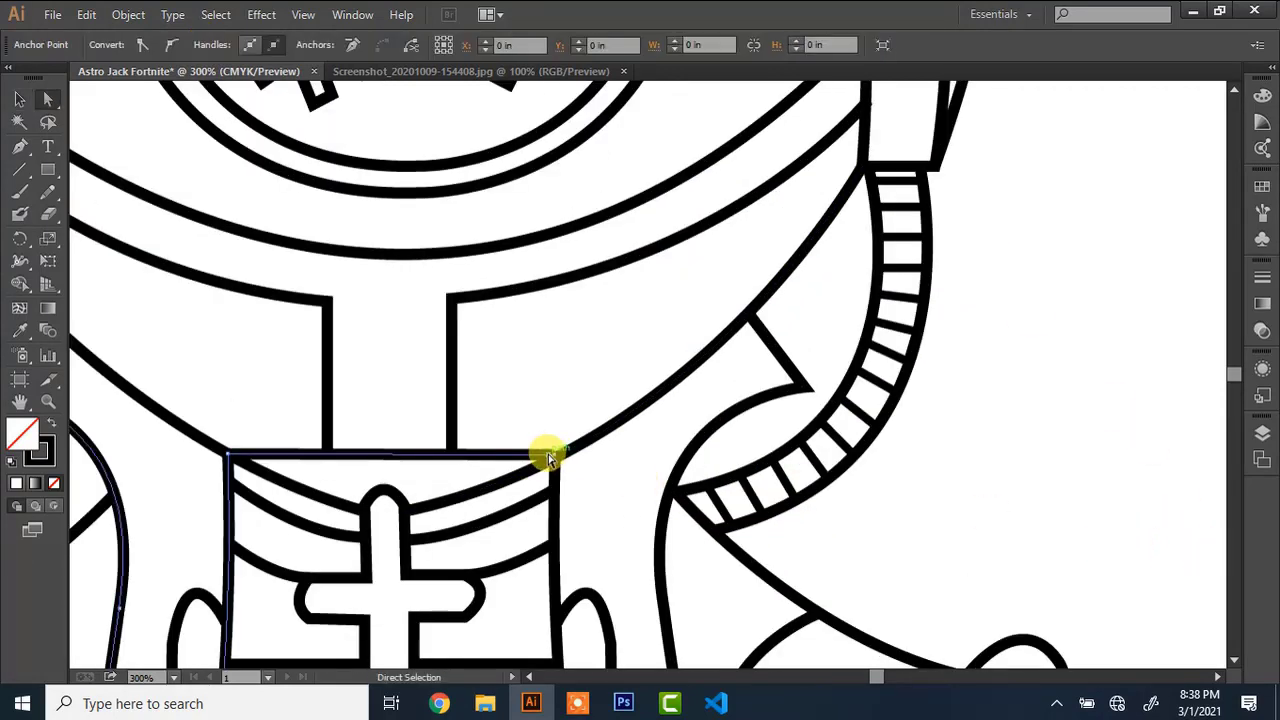
{"action": "left_click", "coordinate": [672, 436]}
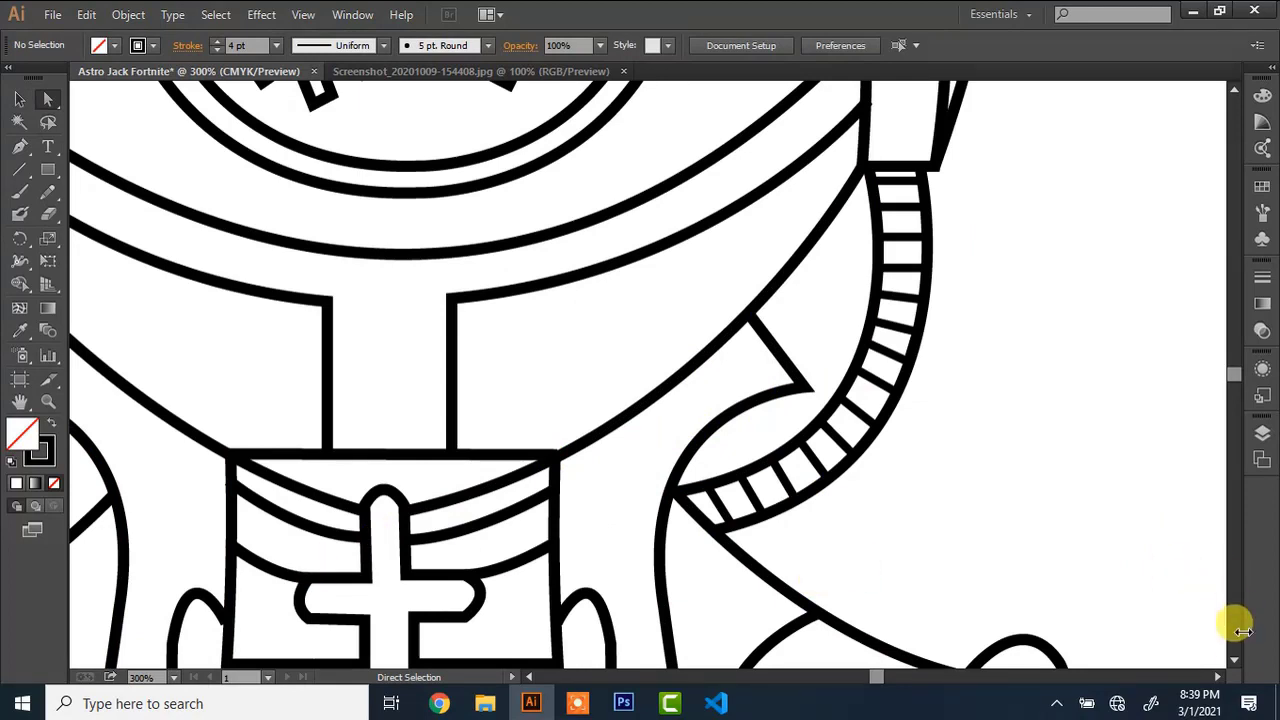
{"action": "scroll", "coordinate": [1240, 620], "scroll_direction": "down", "scroll_amount": 5}
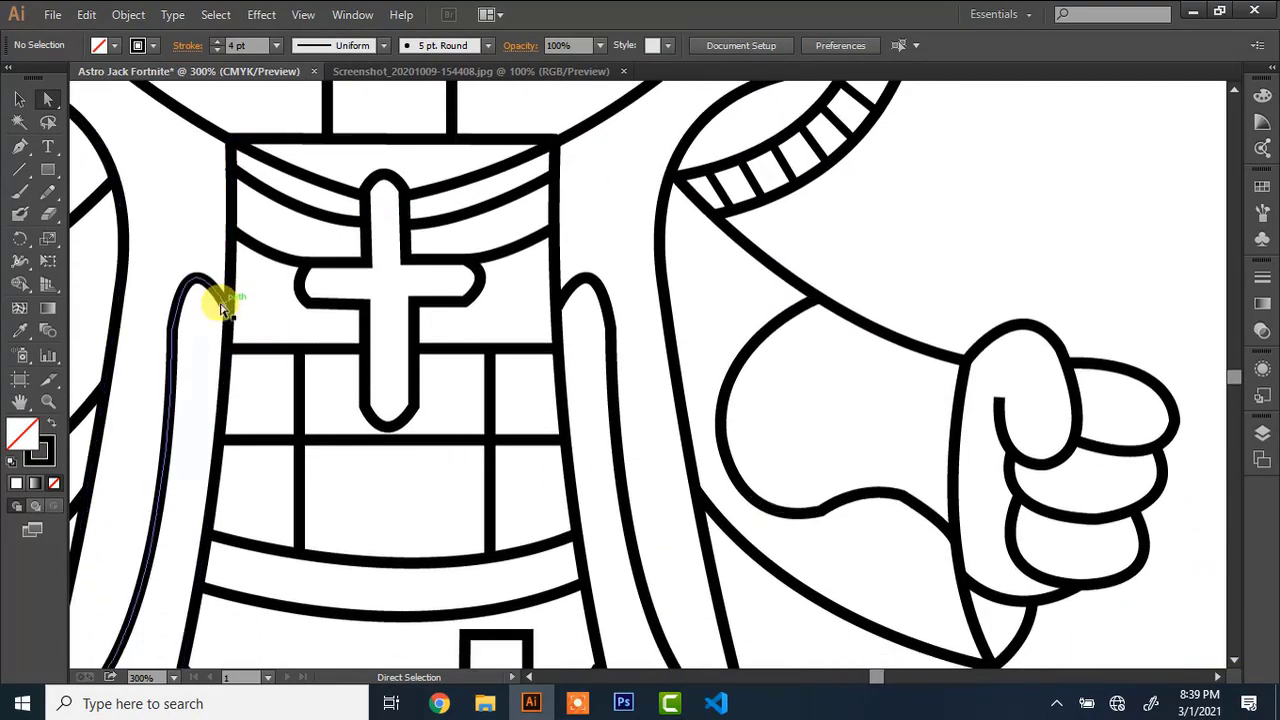
{"action": "left_click", "coordinate": [222, 309]}
{"action": "left_click", "coordinate": [726, 476]}
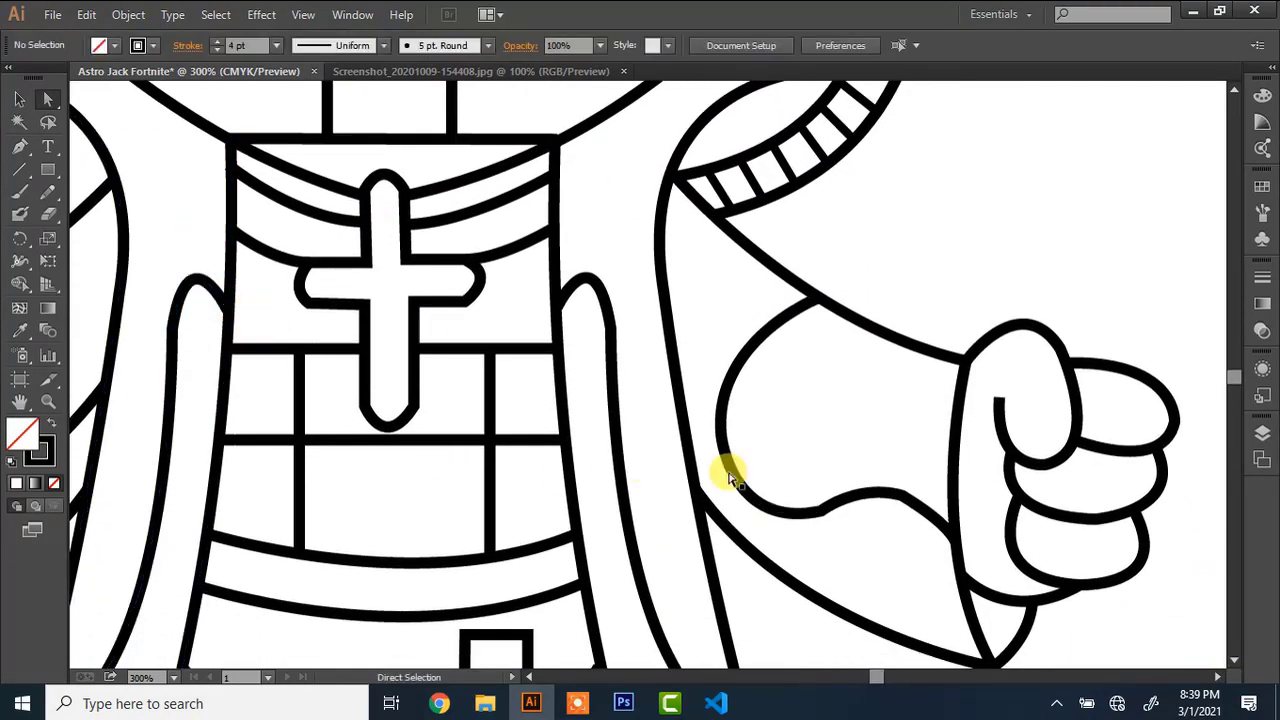
Move the outermost corner anchors on both sides of the inner head outline's spiky hair slightly outward to even the gap to the outer outline
{"action": "scroll", "coordinate": [1240, 660], "scroll_direction": "down", "scroll_amount": 5}
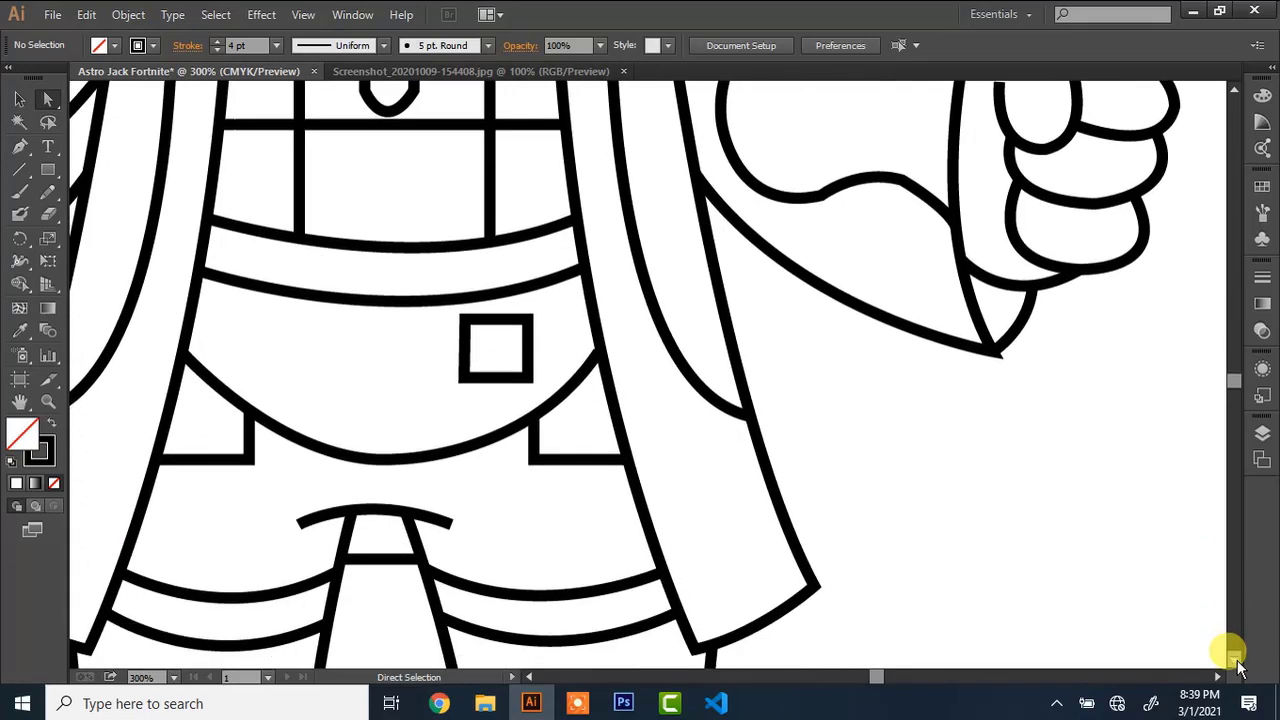
{"action": "scroll", "coordinate": [1236, 655], "scroll_direction": "down", "scroll_amount": 5}
{"action": "left_click", "coordinate": [533, 677]}
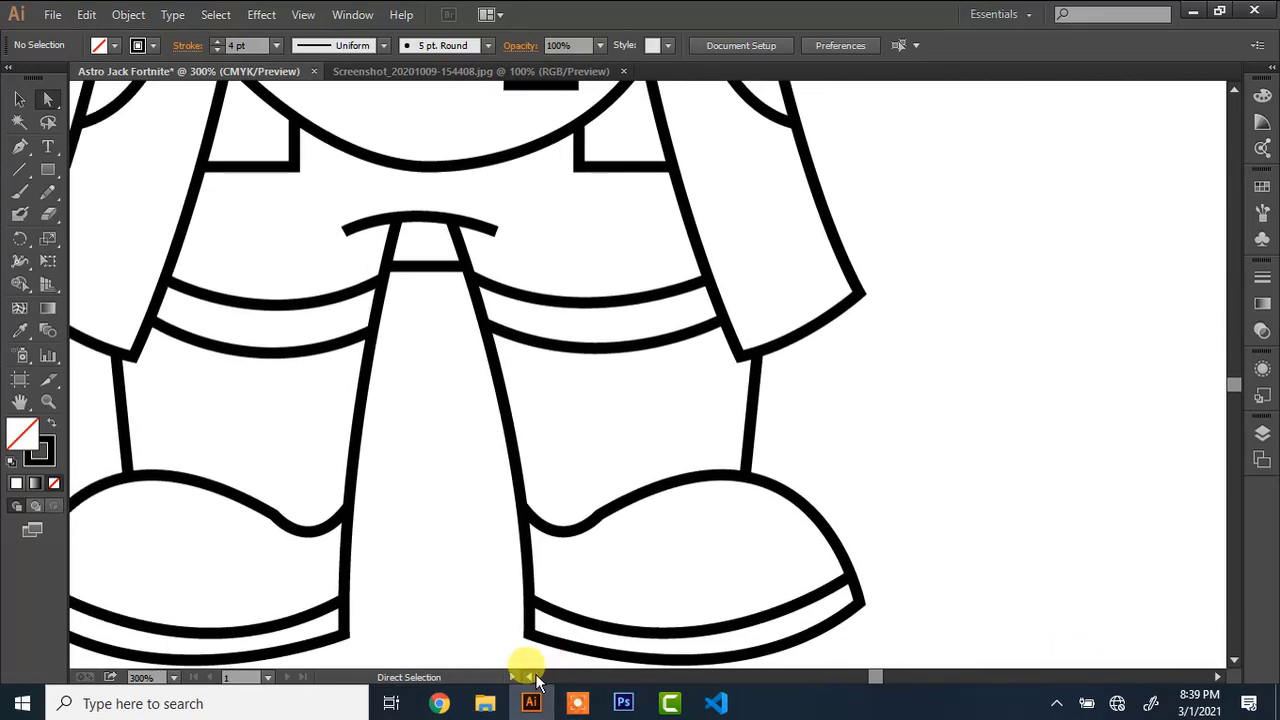
{"action": "left_click", "coordinate": [530, 677]}
{"action": "scroll", "coordinate": [1232, 90], "scroll_direction": "up", "scroll_amount": 12}
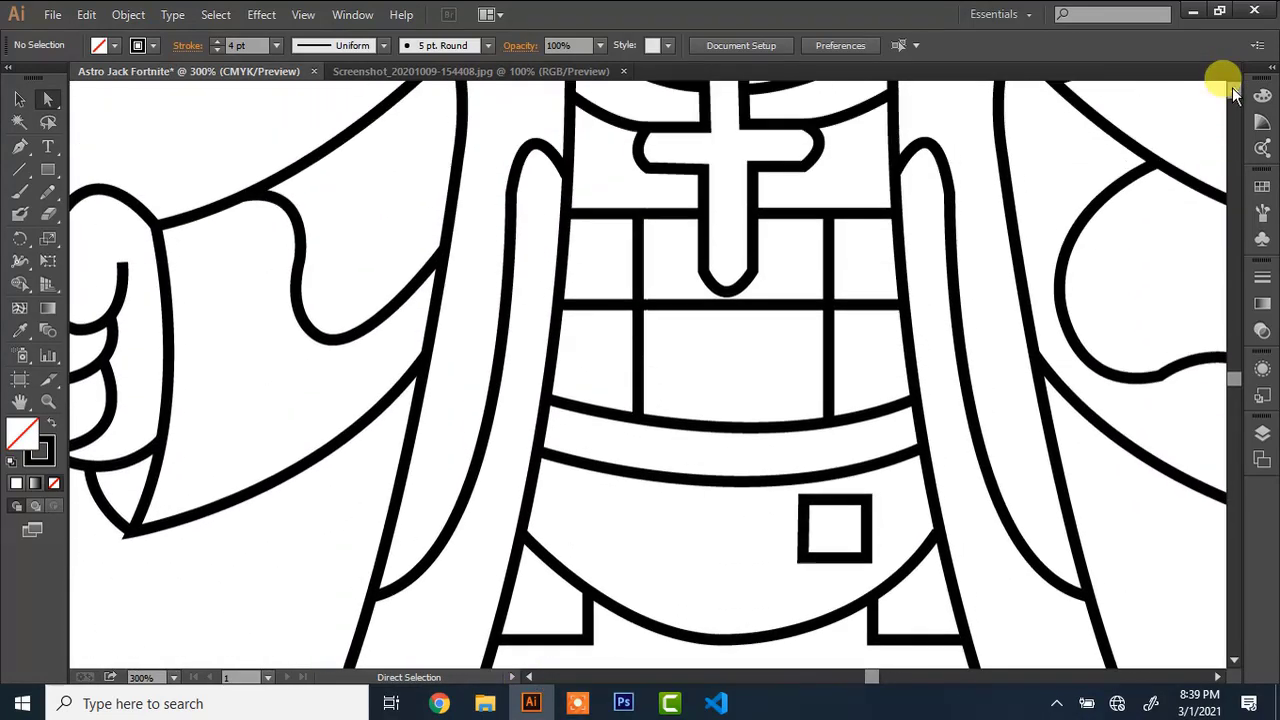
{"action": "scroll", "coordinate": [1232, 87], "scroll_direction": "up", "scroll_amount": 6}
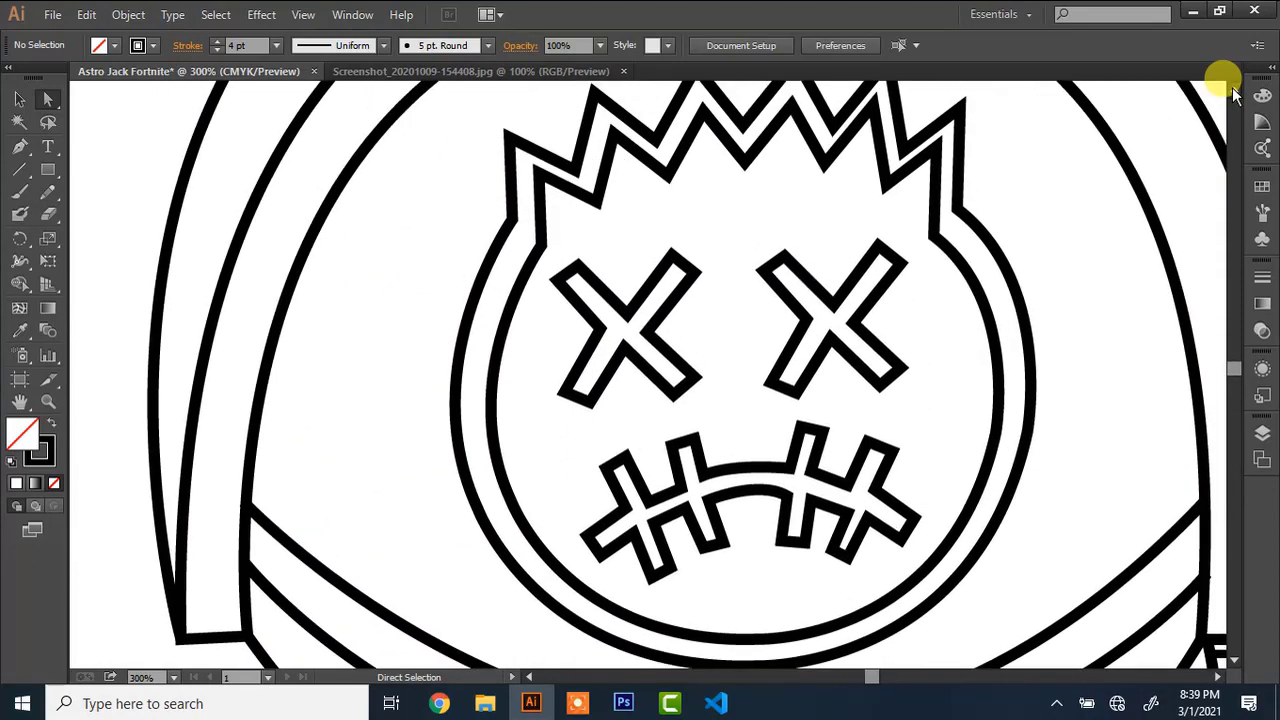
{"action": "left_click", "coordinate": [870, 126]}
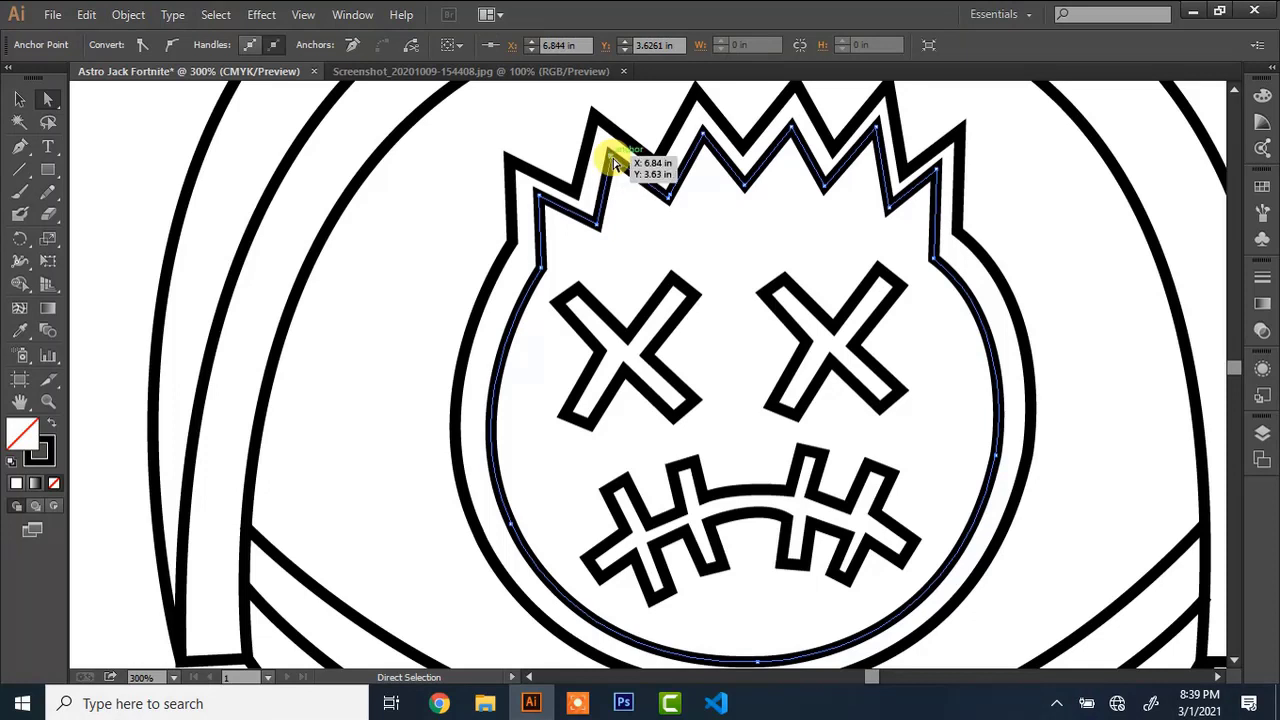
{"action": "left_click_drag", "start_coordinate": [541, 203], "coordinate": [536, 195]}
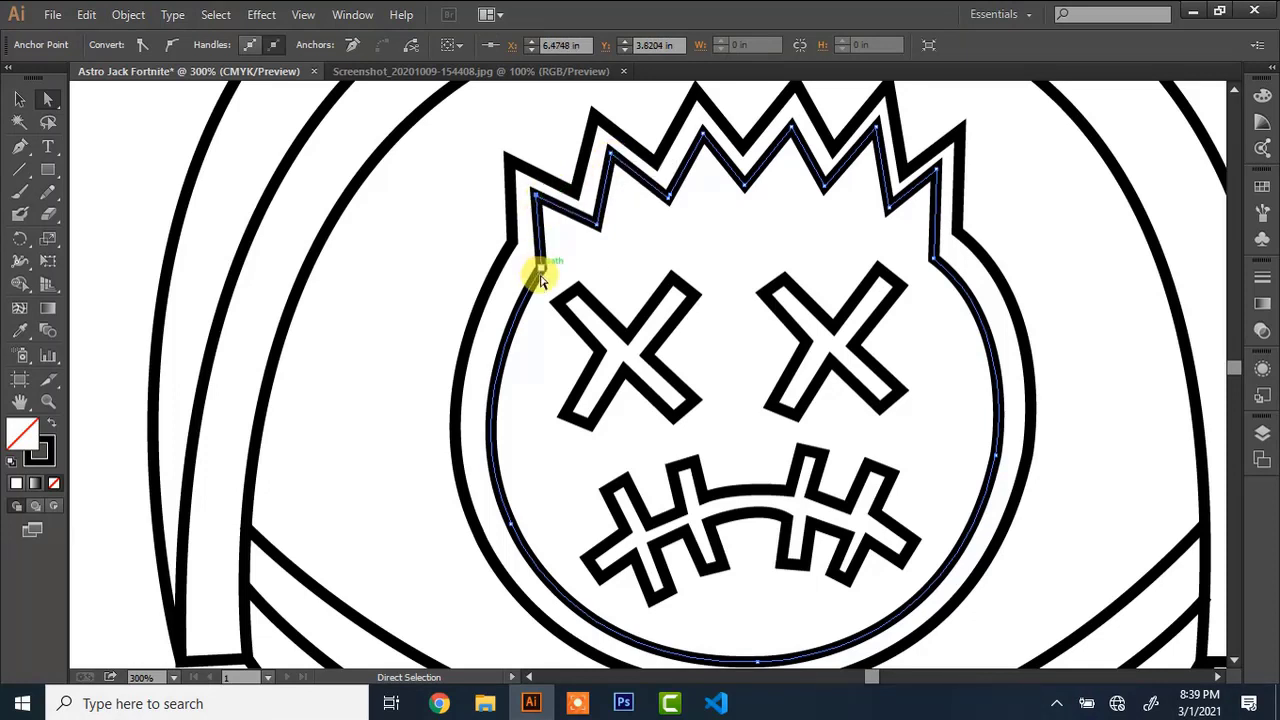
{"action": "left_click", "coordinate": [654, 249]}
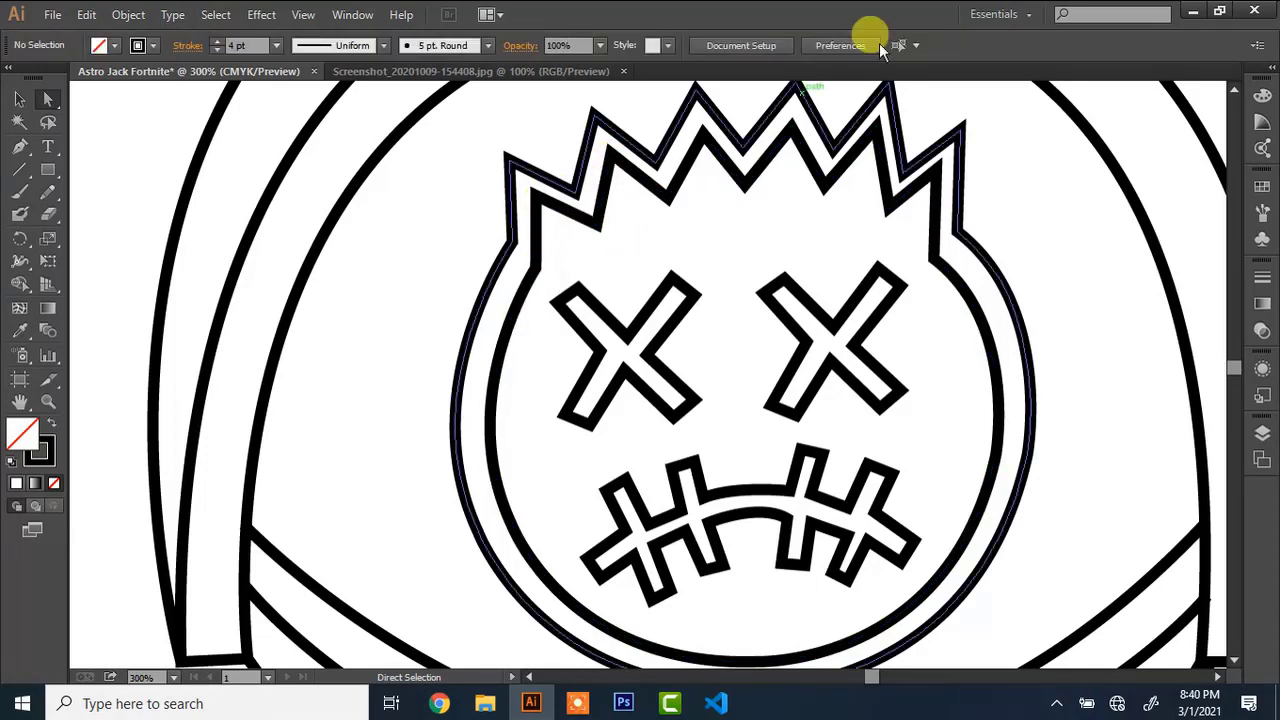
{"action": "left_click_drag", "start_coordinate": [933, 173], "coordinate": [939, 167]}
{"action": "left_click", "coordinate": [1057, 187]}
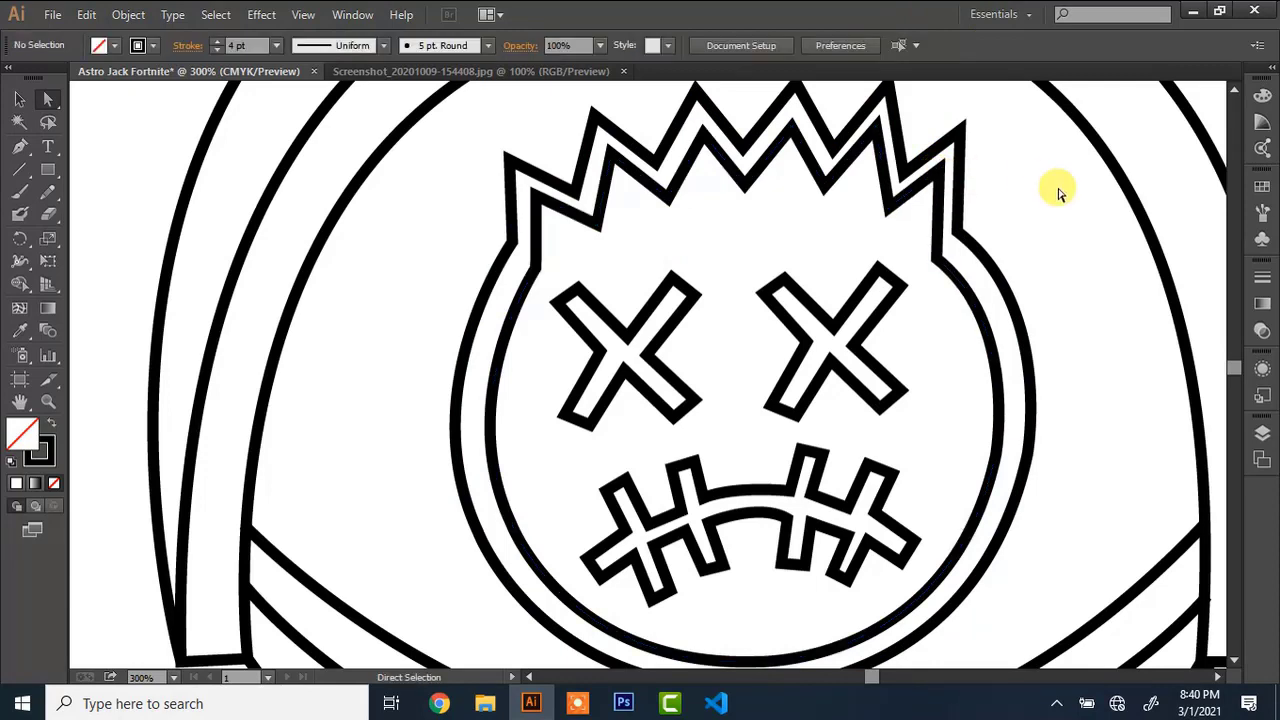
Select the entire character on the artboard and scale it up slightly, keeping its upper left corner in place
{"action": "key", "text": "ctrl+1"}
{"action": "key", "text": "ctrl+minus"}
{"action": "scroll", "coordinate": [1223, 645], "scroll_direction": "down", "scroll_amount": 2}
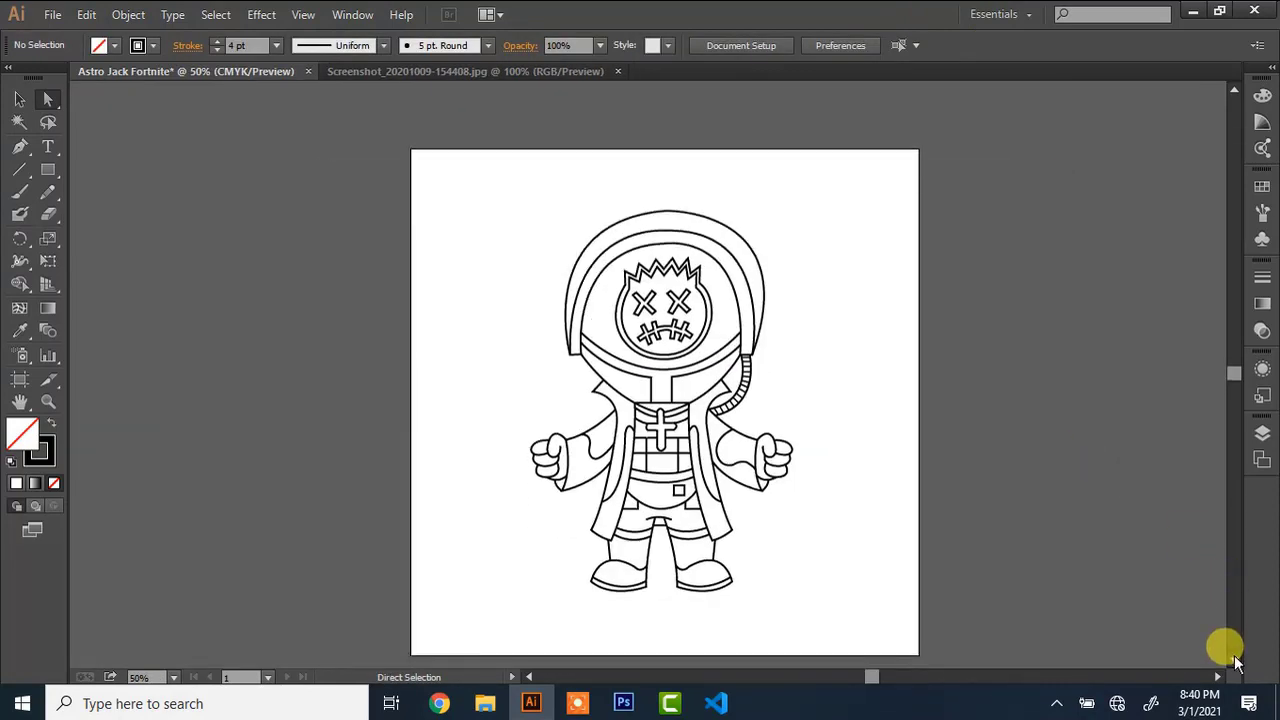
{"action": "mouse_move", "coordinate": [434, 143]}
{"action": "left_mouse_down"}
{"action": "mouse_move", "coordinate": [826, 535]}
{"action": "mouse_move", "coordinate": [836, 571]}
{"action": "mouse_move", "coordinate": [788, 558]}
{"action": "mouse_move", "coordinate": [784, 586]}
{"action": "mouse_move", "coordinate": [799, 577]}
{"action": "left_mouse_up"}
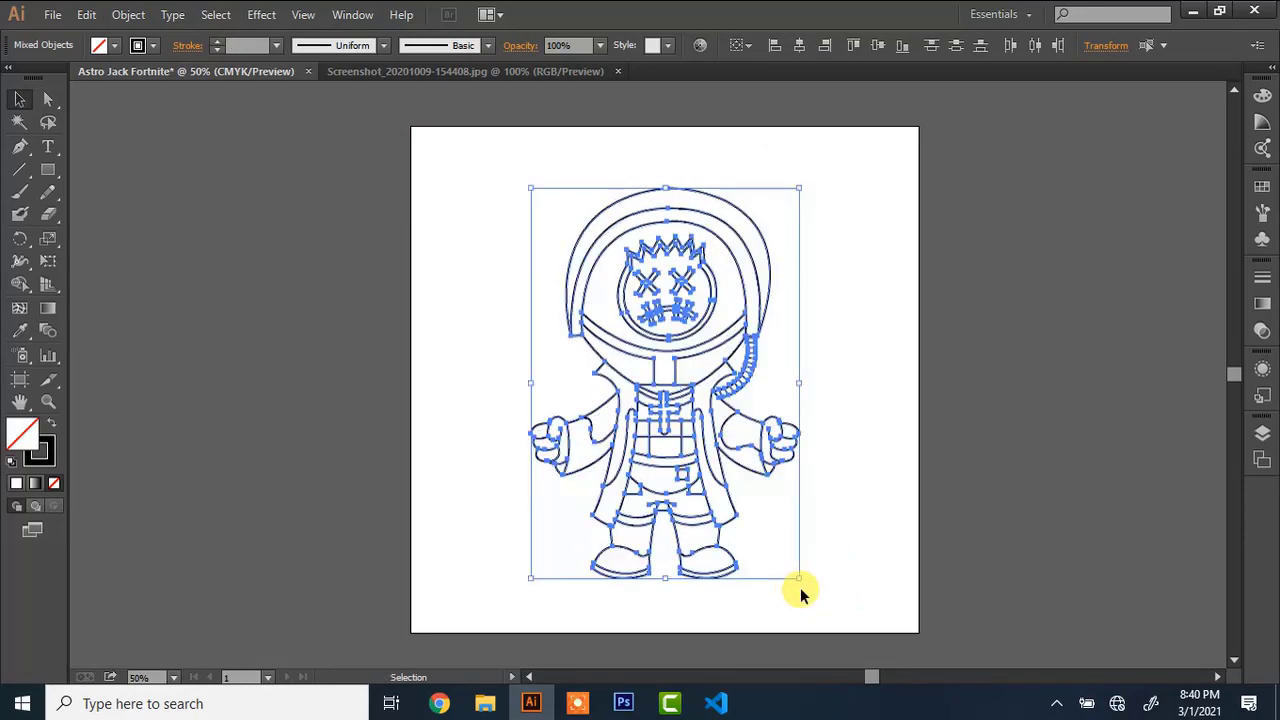
{"action": "left_click", "coordinate": [871, 537]}
{"action": "left_click", "coordinate": [574, 703]}
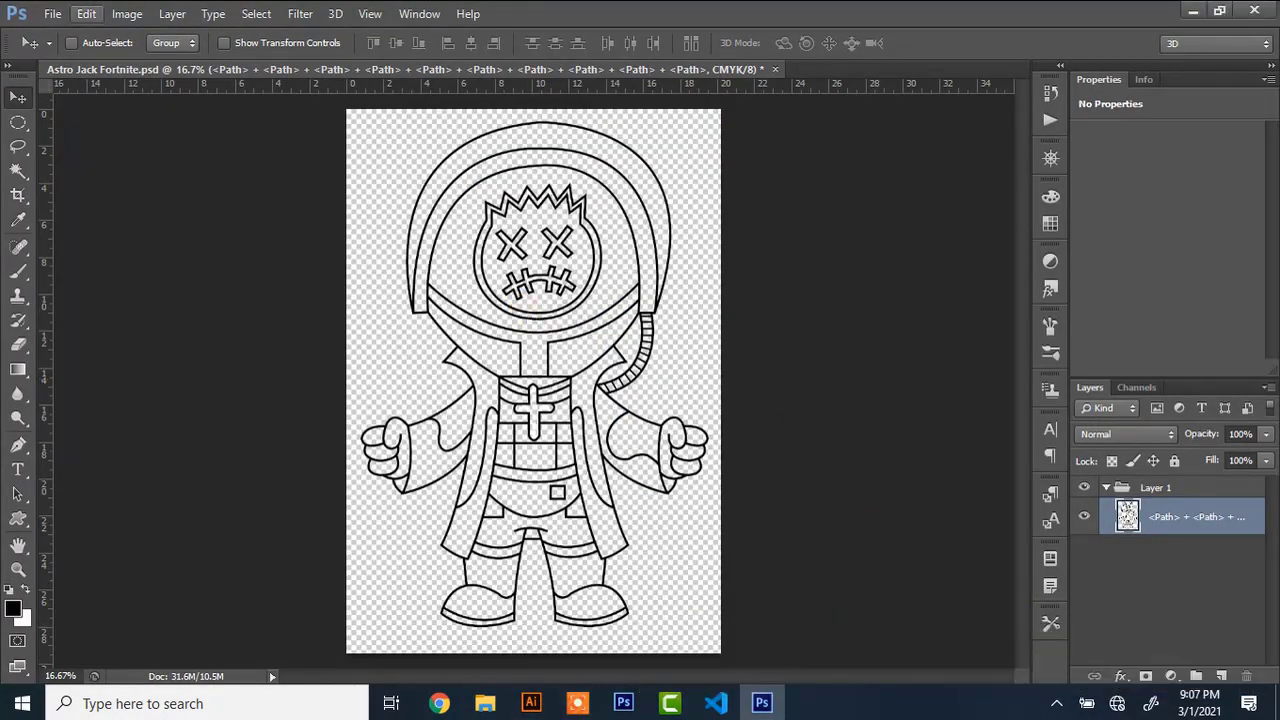
In Photoshop, fill the helmet's outer shell and the two white panels below the visor with light grey #ececec using Magic Wand selections
{"action": "left_click", "coordinate": [18, 170]}
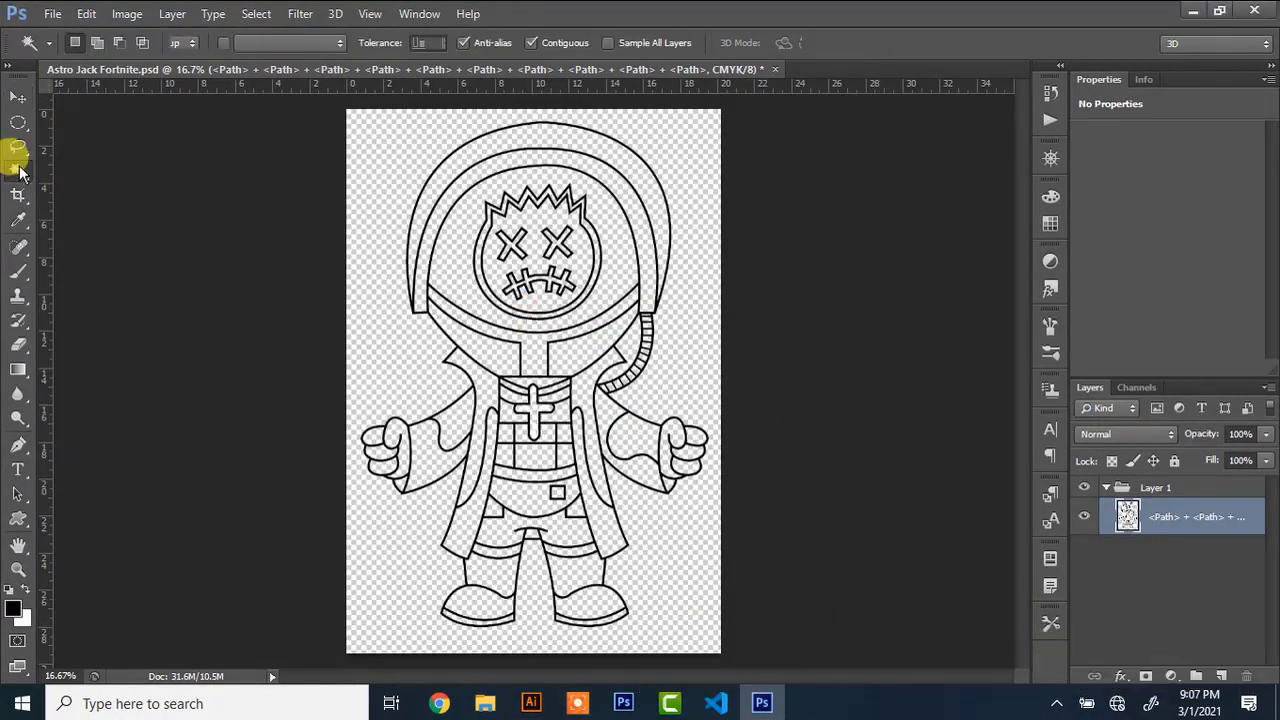
{"action": "left_click", "coordinate": [471, 137]}
{"action": "left_click", "coordinate": [16, 604]}
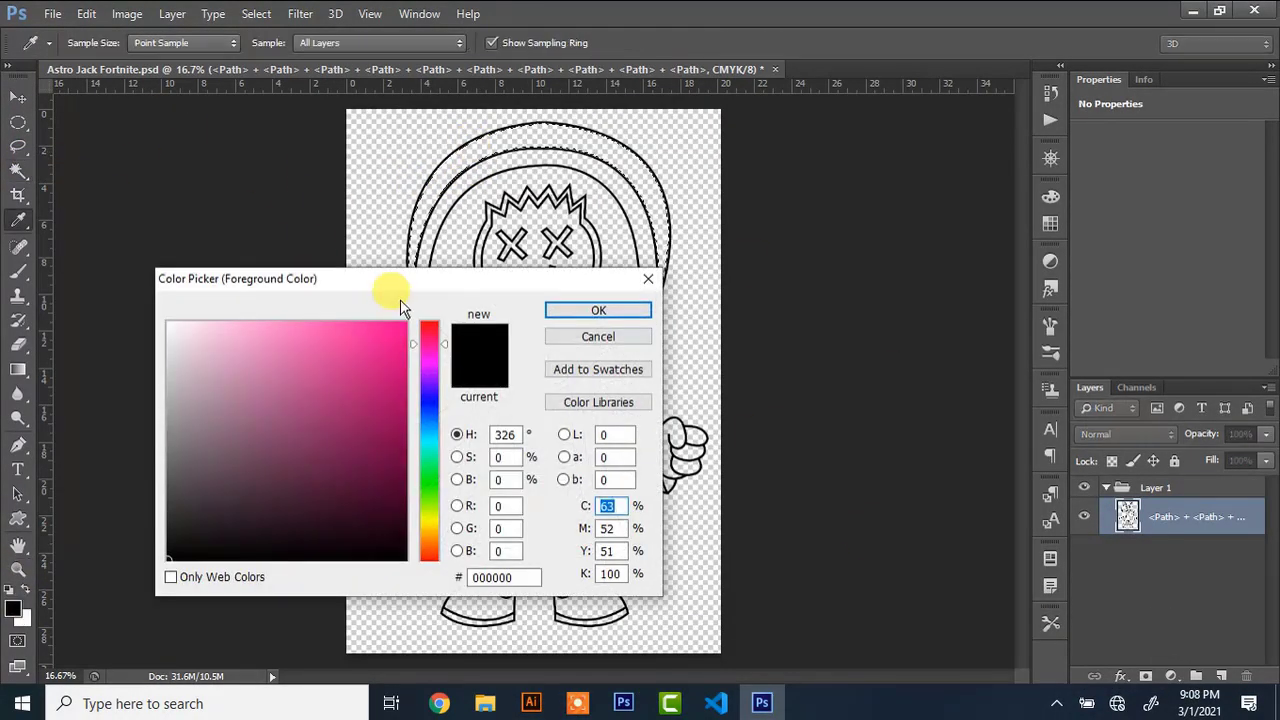
{"action": "mouse_move", "coordinate": [170, 342]}
{"action": "left_mouse_down"}
{"action": "mouse_move", "coordinate": [126, 340]}
{"action": "mouse_move", "coordinate": [308, 339]}
{"action": "left_mouse_up"}
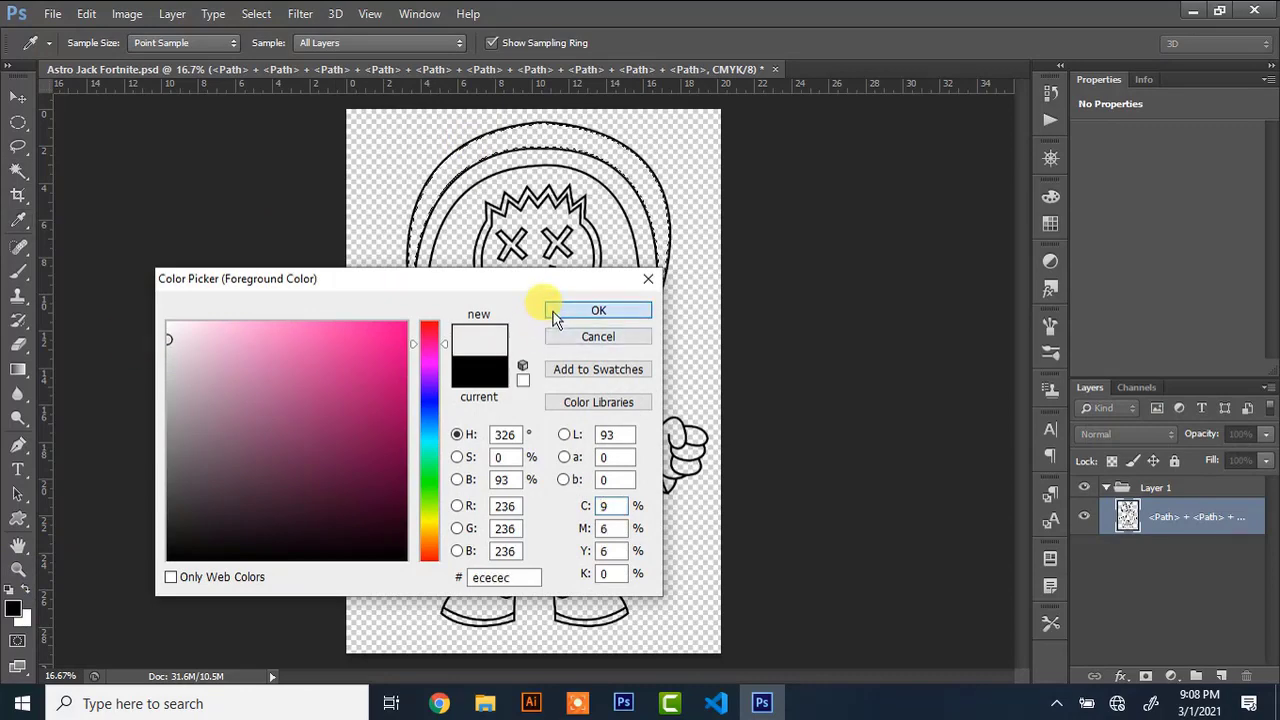
{"action": "left_click", "coordinate": [596, 310]}
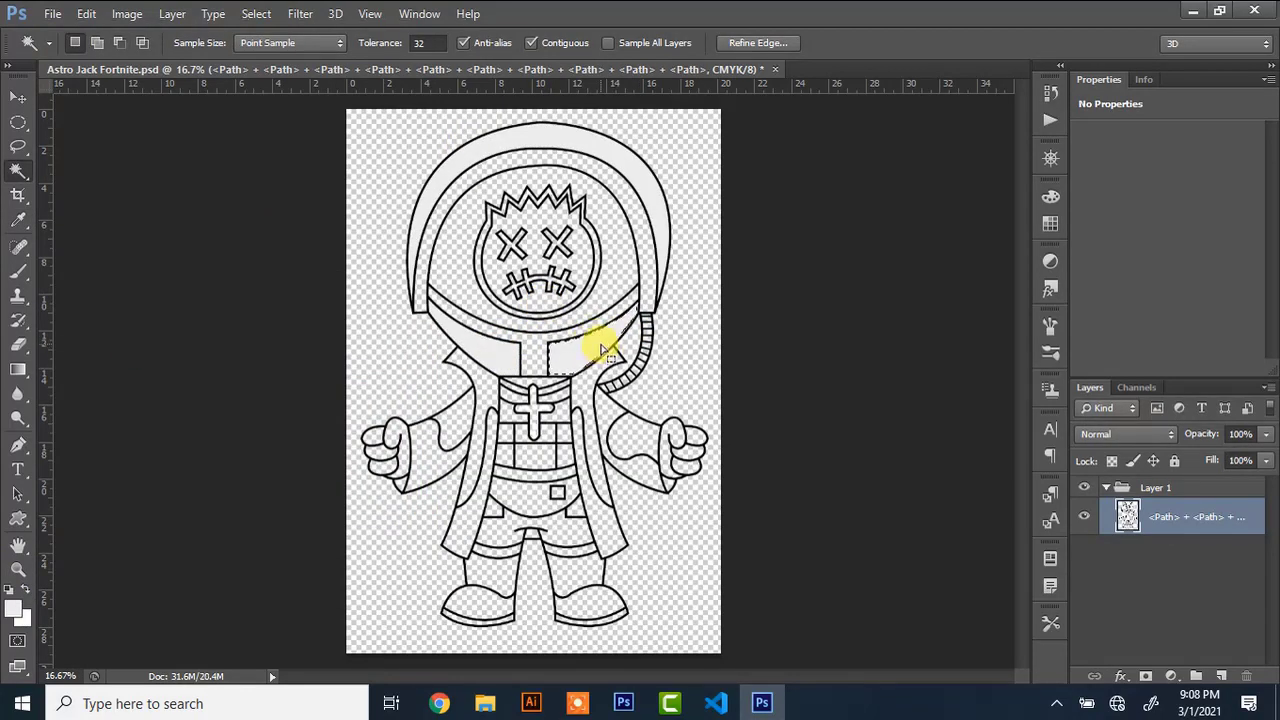
Fill the face interior and the visor area surrounding it with dark navy #03014e
{"action": "left_click", "coordinate": [549, 217]}
{"action": "left_click", "coordinate": [15, 605]}
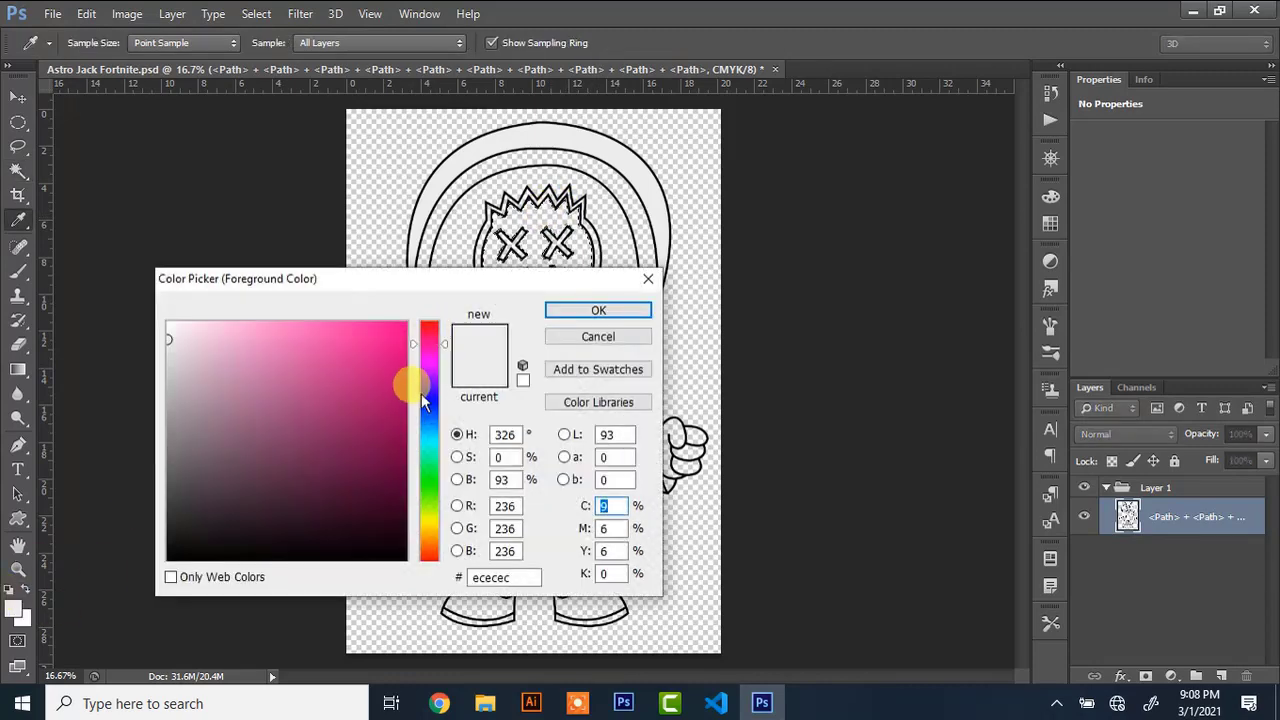
{"action": "left_click", "coordinate": [428, 395]}
{"action": "left_click_drag", "start_coordinate": [391, 391], "coordinate": [396, 476]}
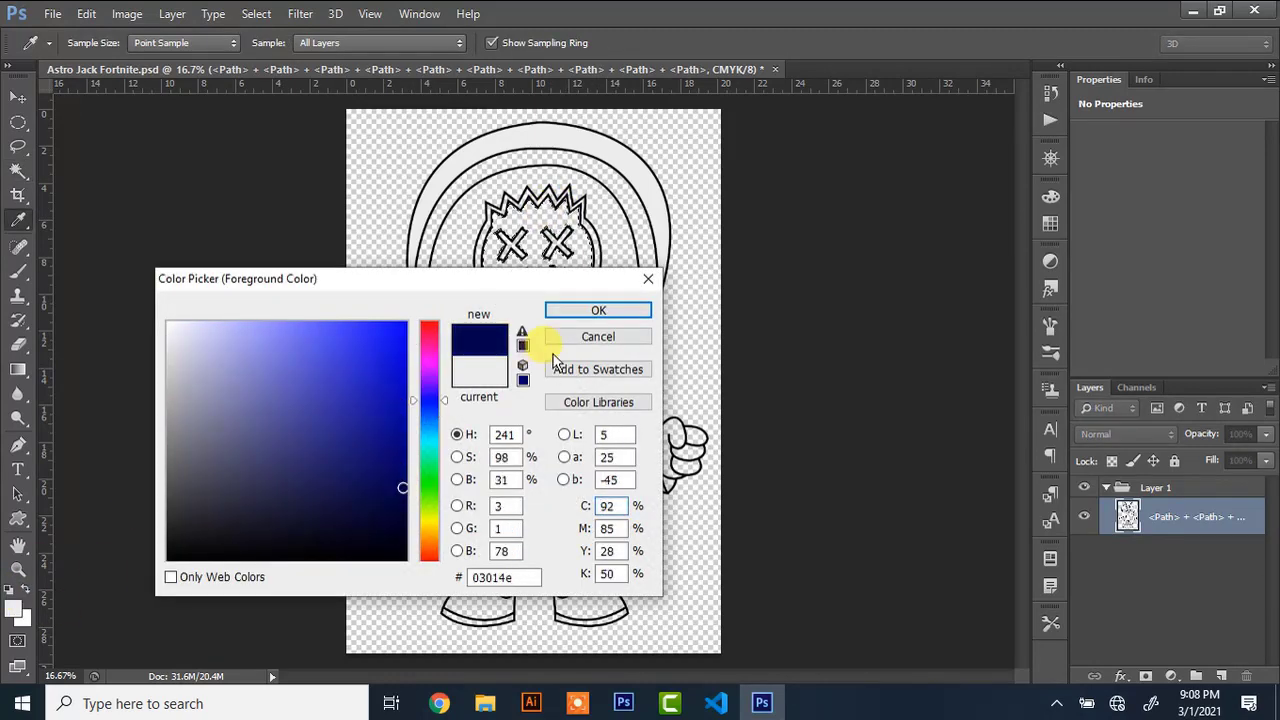
{"action": "left_click", "coordinate": [566, 313]}
{"action": "key", "text": "alt+BackSpace"}
{"action": "left_click", "coordinate": [623, 272]}
{"action": "key", "text": "alt+BackSpace"}
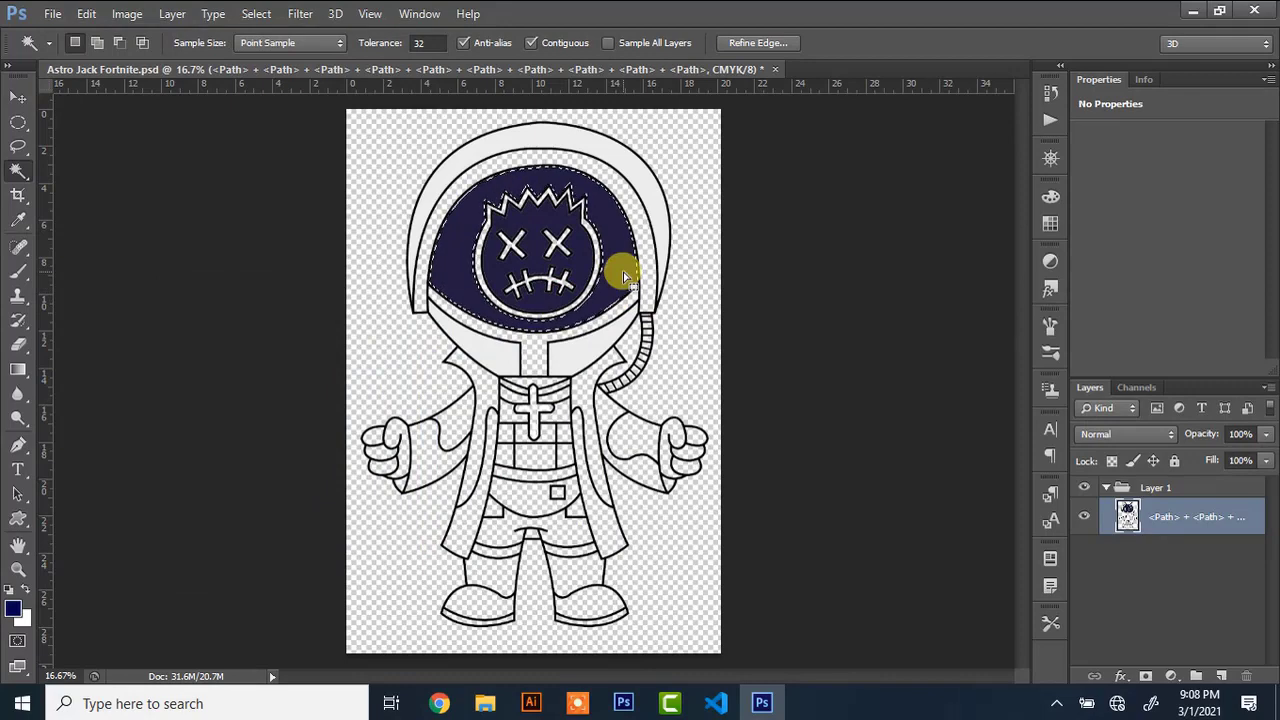
Fill the curved band under the visor and its central vertical strip with dark grey #363636
{"action": "left_click", "coordinate": [535, 345]}
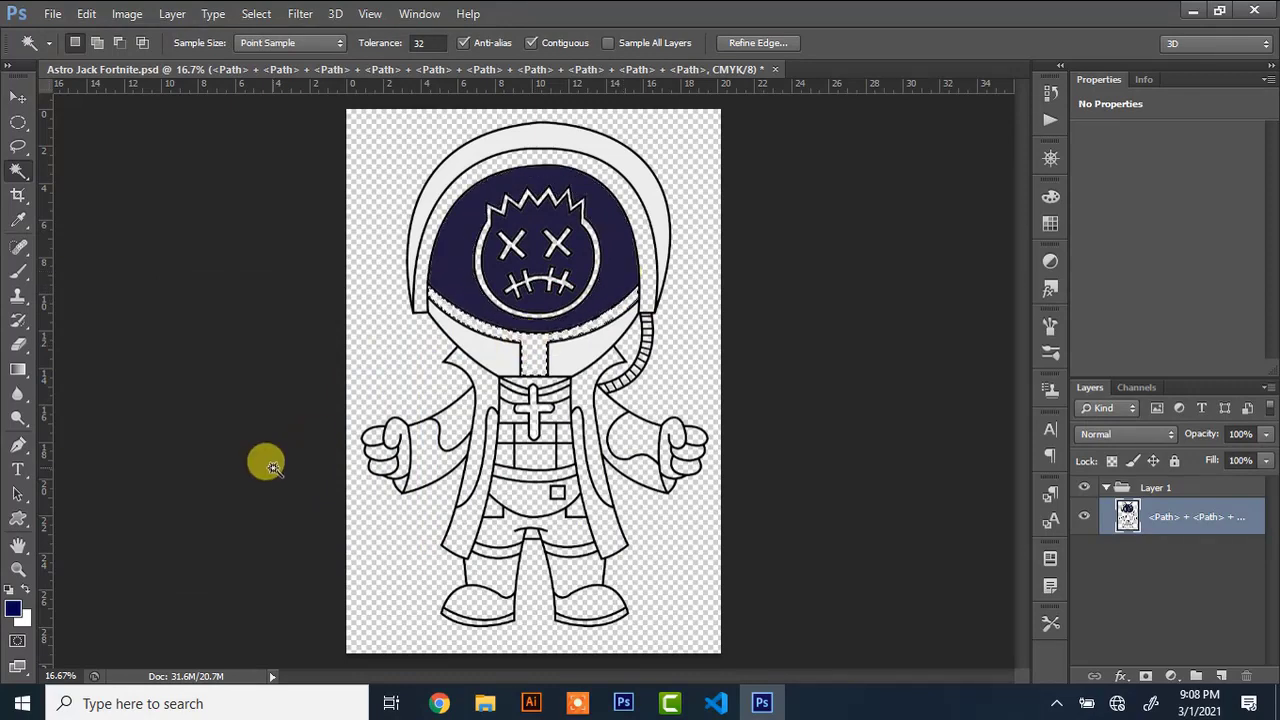
{"action": "left_click", "coordinate": [12, 607]}
{"action": "left_click_drag", "start_coordinate": [200, 474], "coordinate": [137, 503]}
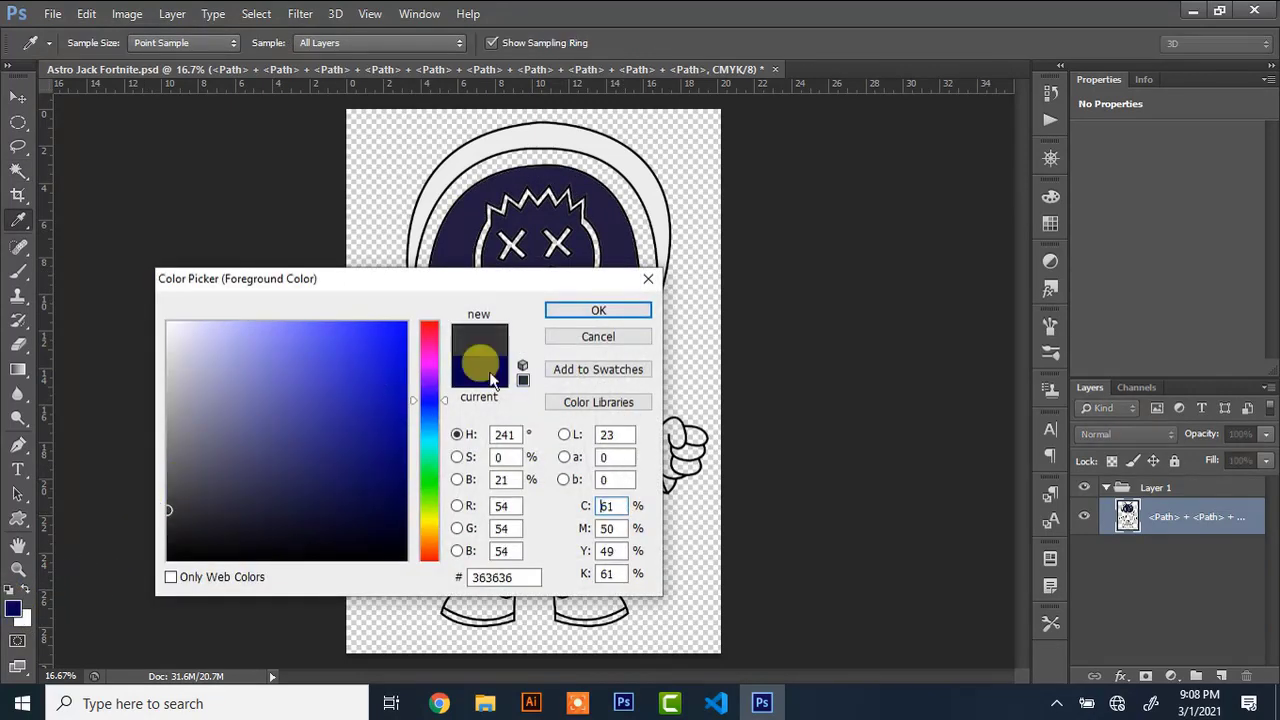
{"action": "left_click", "coordinate": [566, 313]}
{"action": "key", "text": "alt+BackSpace"}
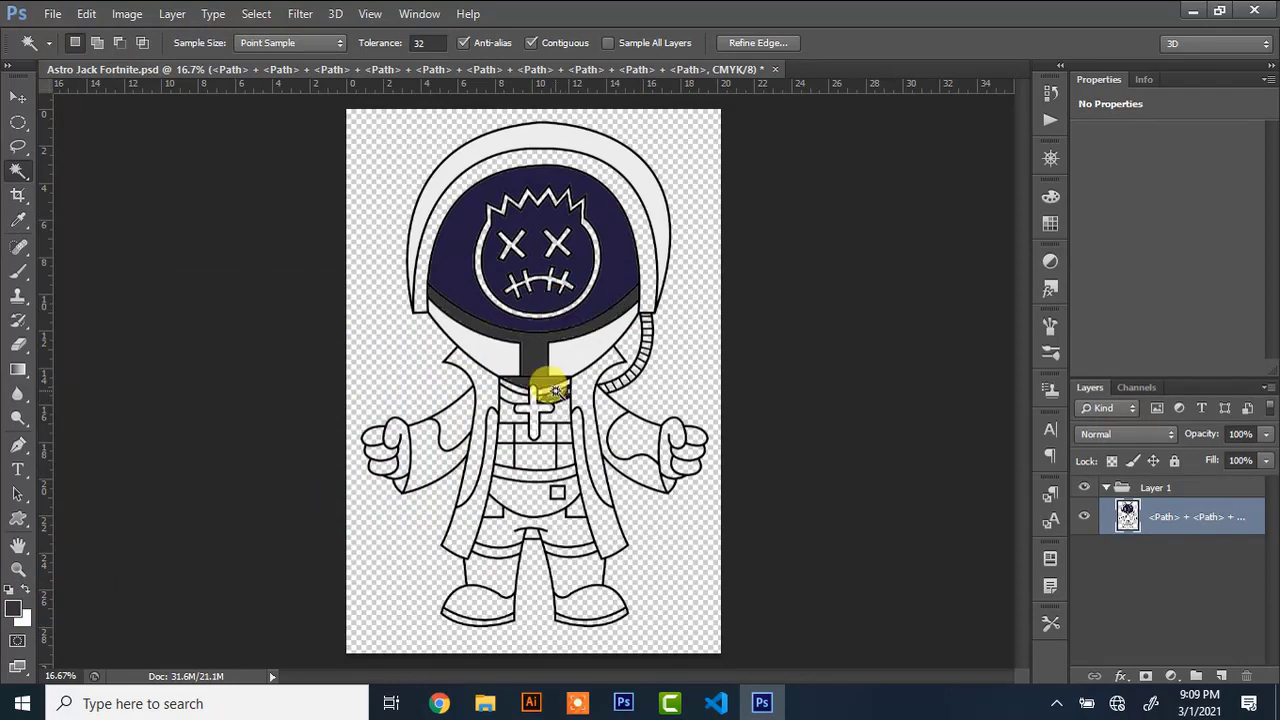
Fill the neck collar folds and all of the hose segments with the same dark grey, and clear the selection
{"action": "left_click", "coordinate": [555, 389]}
{"action": "key", "text": "ctrl+d"}
{"action": "key", "text": "ctrl+plus"}
{"action": "key", "text": "ctrl+plus"}
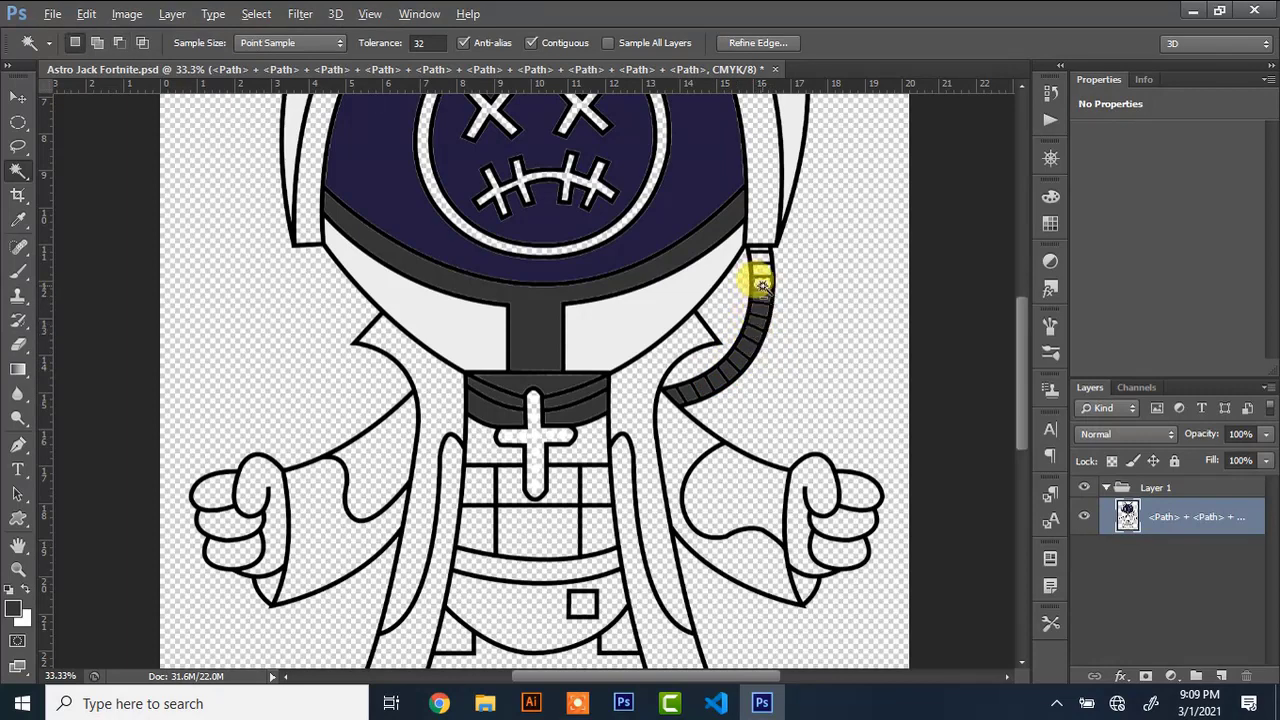
{"action": "key", "text": "ctrl+plus"}
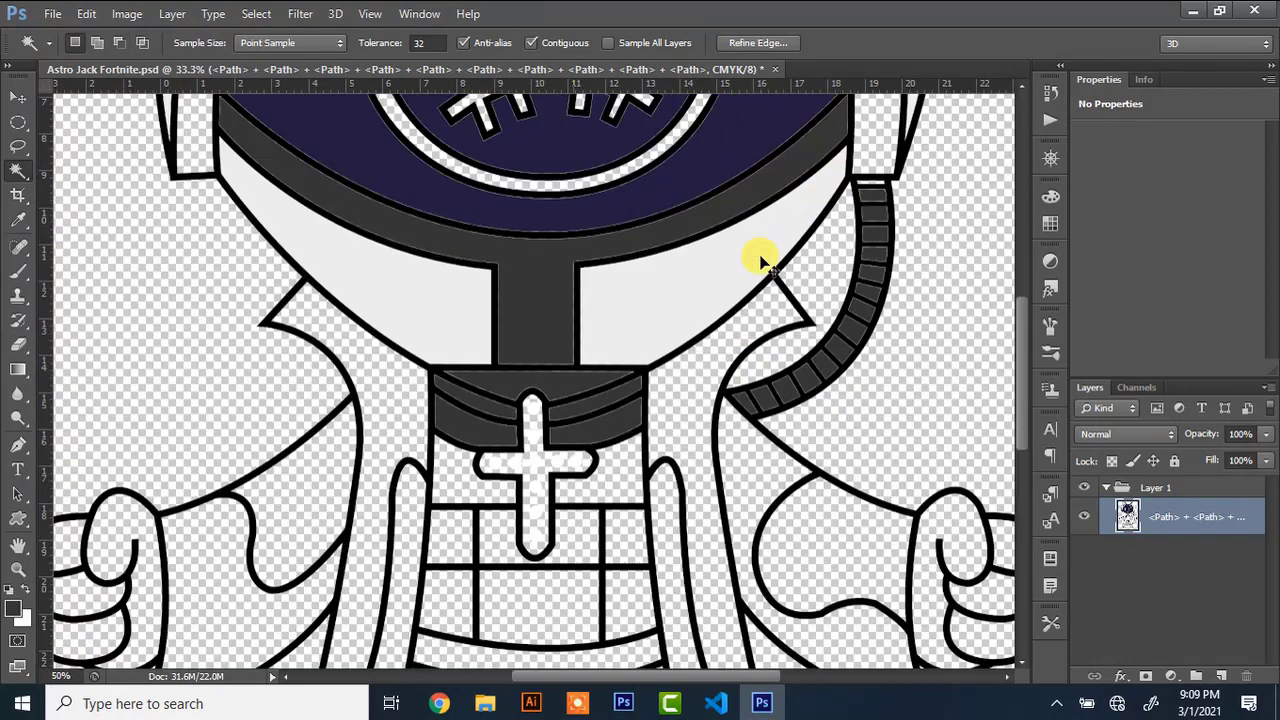
{"action": "key", "text": "ctrl+d"}
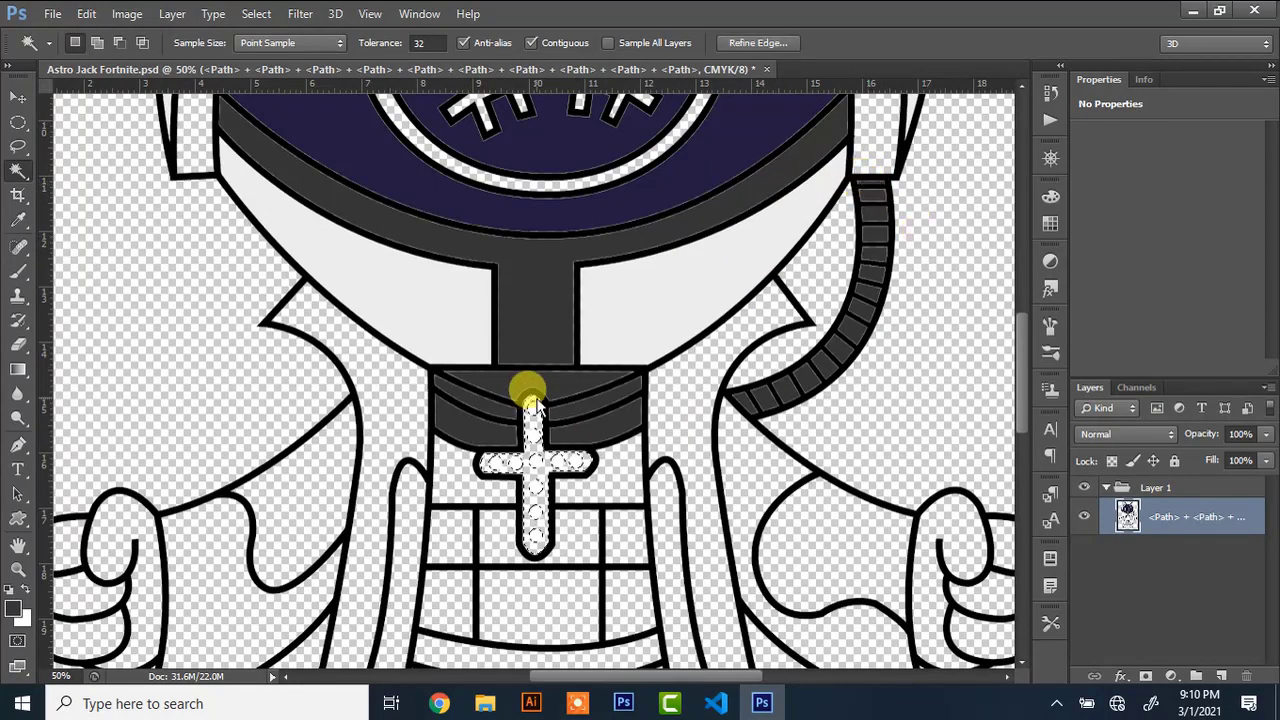
Fill the cross pendant around its white dots with a pinkish red and deselect it
{"action": "left_click", "coordinate": [14, 607]}
{"action": "left_click_drag", "start_coordinate": [440, 345], "coordinate": [458, 345]}
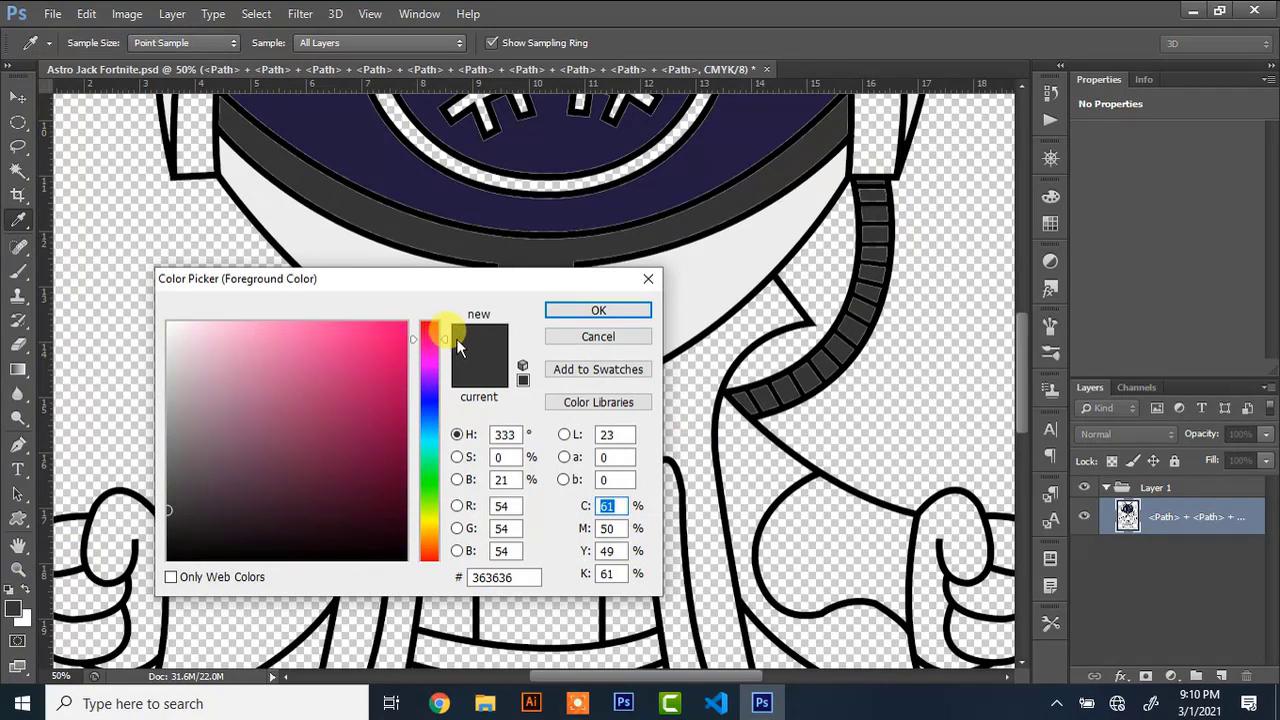
{"action": "left_click_drag", "start_coordinate": [356, 334], "coordinate": [356, 304]}
{"action": "left_click", "coordinate": [574, 309]}
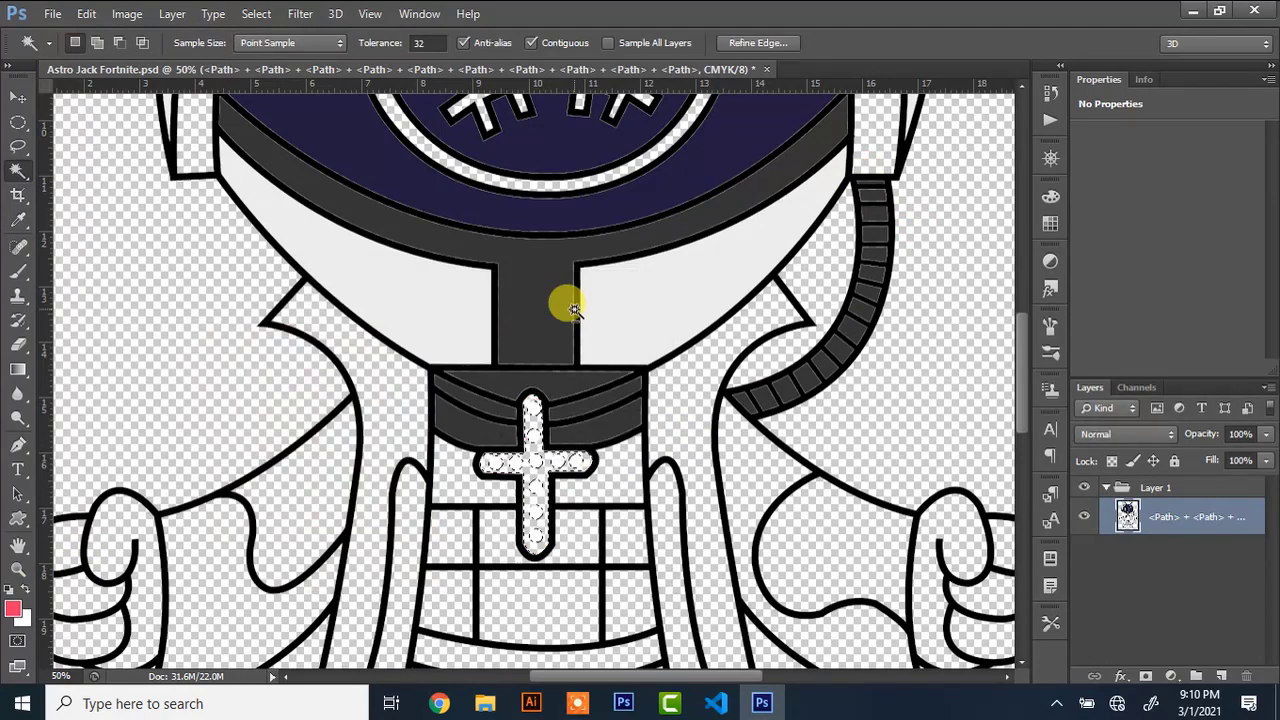
{"action": "key", "text": "alt+BackSpace"}
{"action": "key", "text": "ctrl+d"}
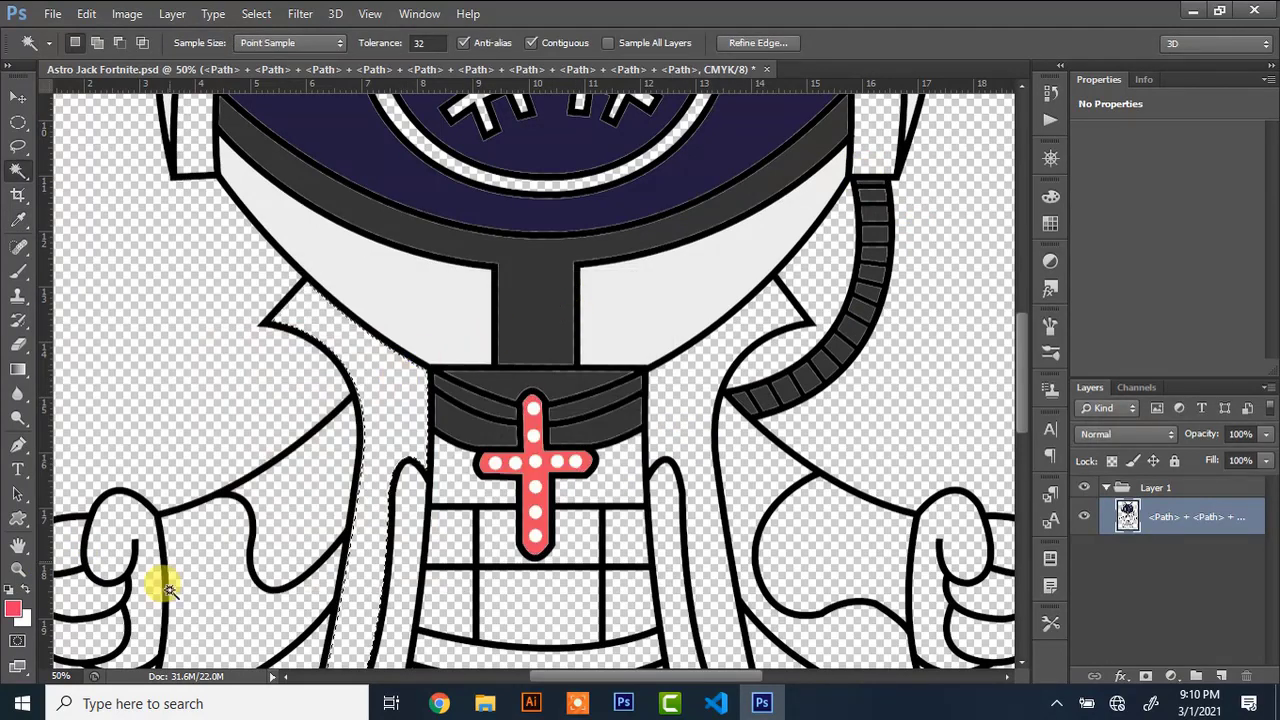
Fill the left side of the coat's collar and lapel with a medium blue and deselect it
{"action": "left_click", "coordinate": [14, 607]}
{"action": "left_click", "coordinate": [428, 388]}
{"action": "left_click_drag", "start_coordinate": [426, 387], "coordinate": [429, 405]}
{"action": "left_click", "coordinate": [563, 311]}
{"action": "key", "text": "alt+BackSpace"}
{"action": "key", "text": "ctrl+d"}
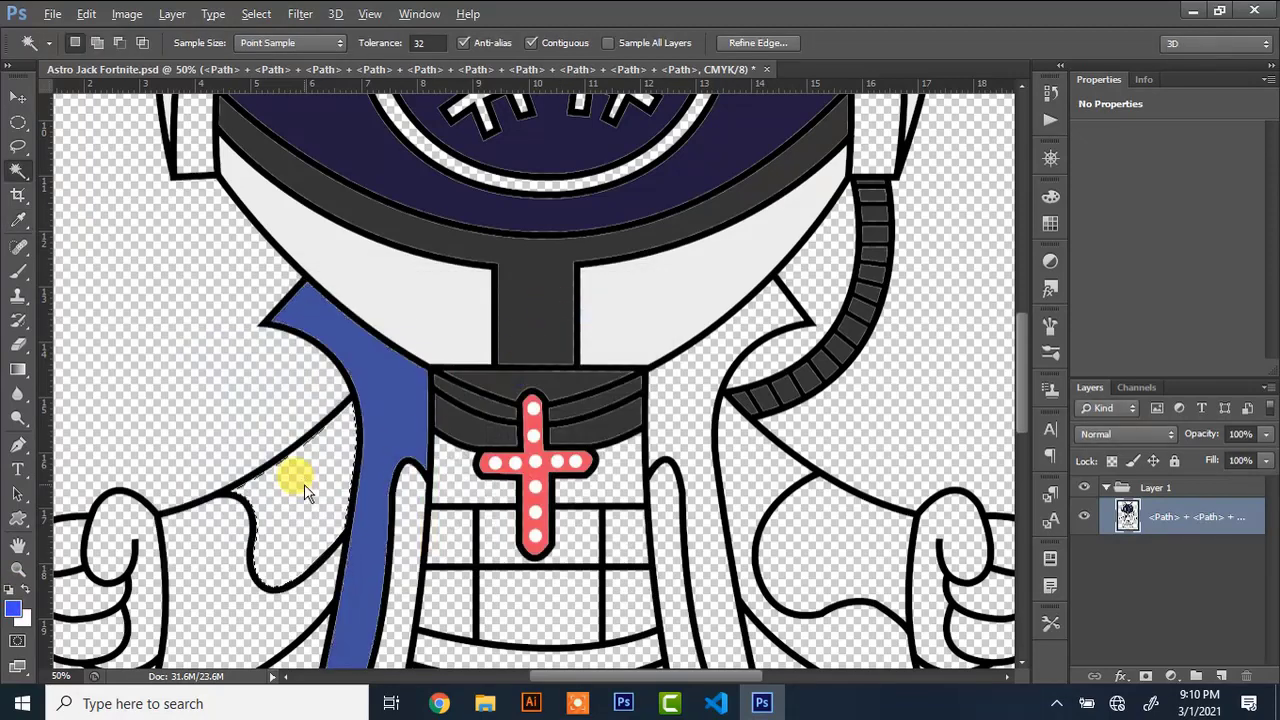
Fill the left upper sleeve patch, the right collar and lapel, the right sleeve patch and the cuff interiors with the same blue
{"action": "left_click", "coordinate": [300, 482]}
{"action": "key", "text": "alt+BackSpace"}
{"action": "left_click", "coordinate": [714, 580]}
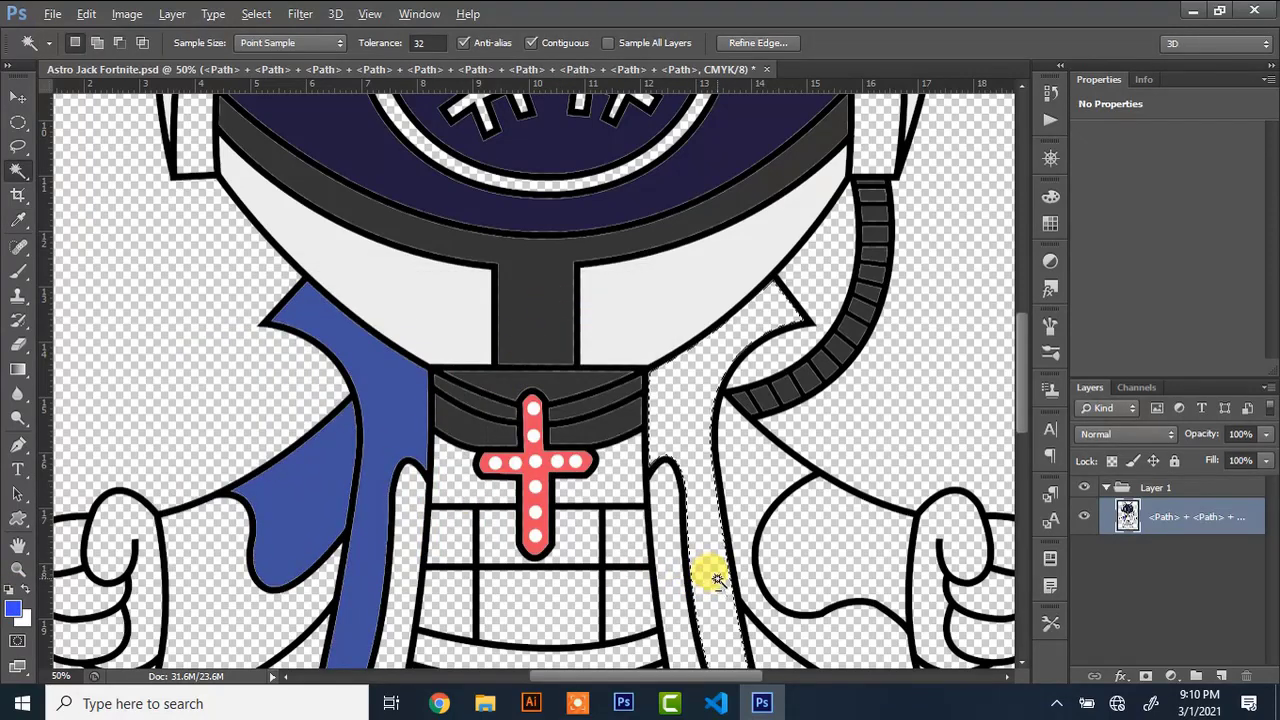
{"action": "key", "text": "alt+BackSpace"}
{"action": "left_click", "coordinate": [760, 460]}
{"action": "key", "text": "alt+BackSpace"}
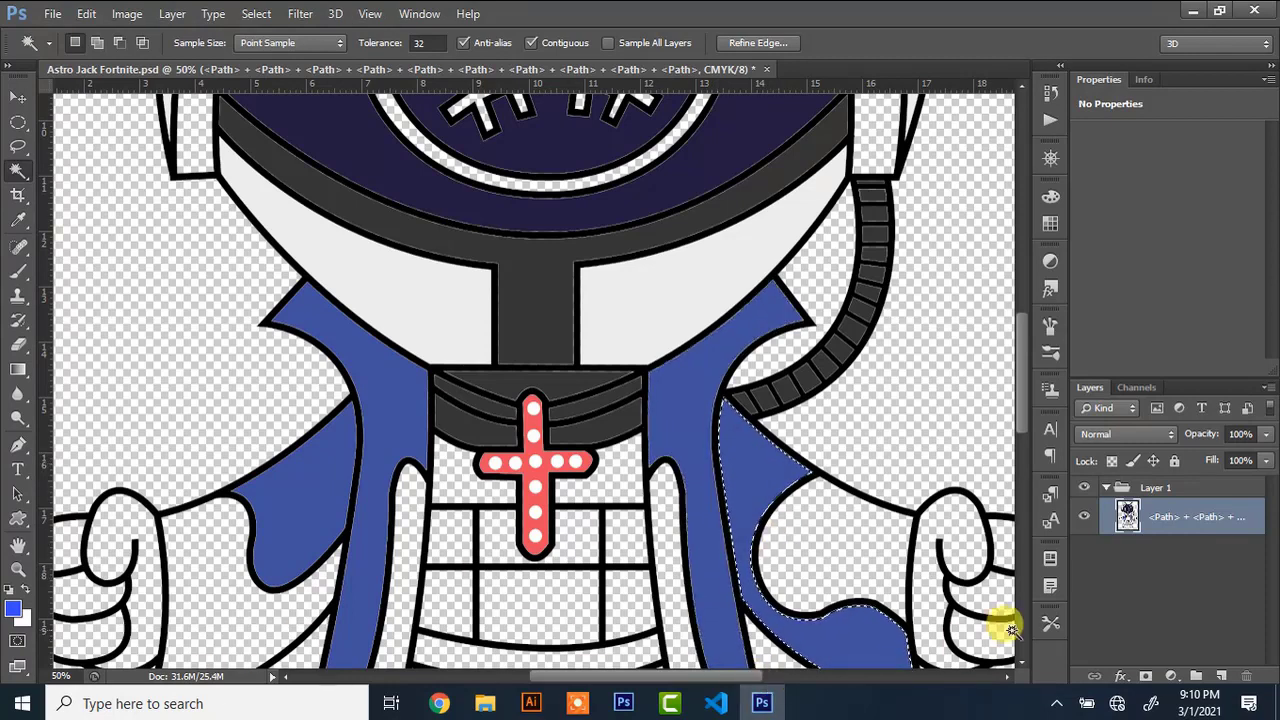
{"action": "scroll", "coordinate": [1003, 630], "scroll_direction": "down", "scroll_amount": 3}
{"action": "left_click", "coordinate": [938, 565]}
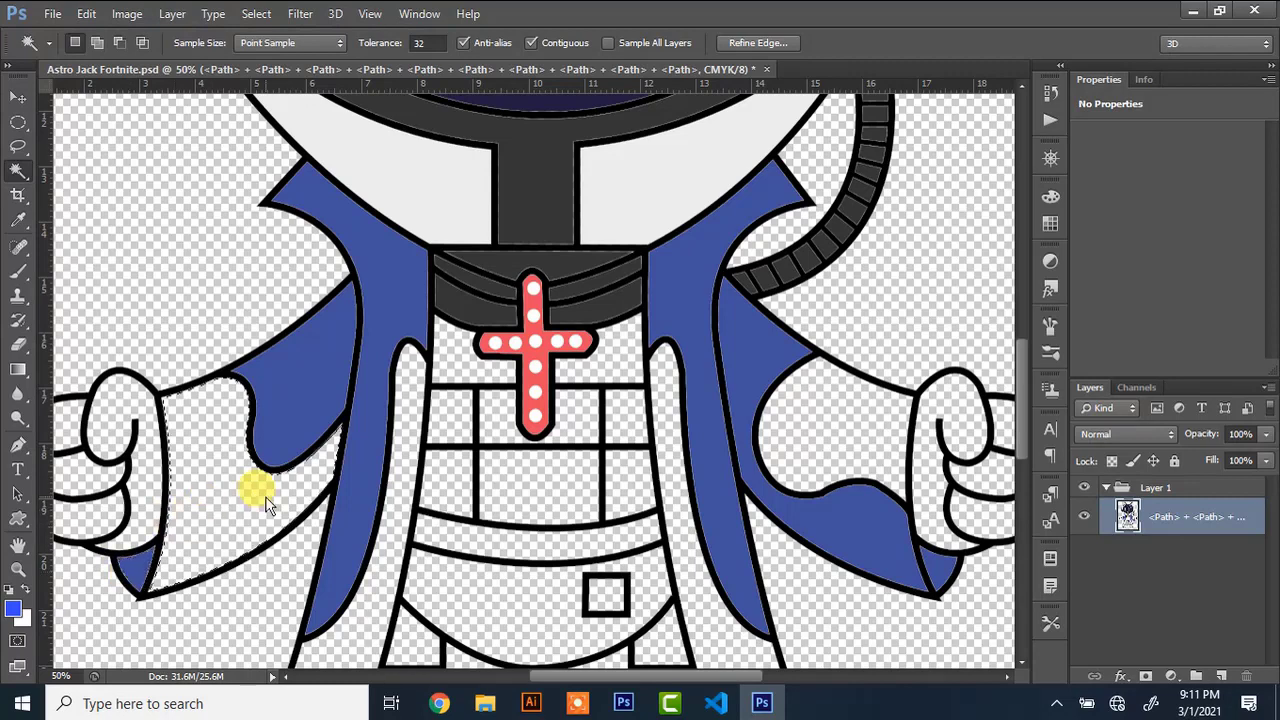
Set the foreground colour to orange #ff4e00 and fill the lower part of the left sleeve with it
{"action": "left_click", "coordinate": [12, 607]}
{"action": "left_click", "coordinate": [428, 440]}
{"action": "left_click_drag", "start_coordinate": [429, 547], "coordinate": [429, 552]}
{"action": "left_click_drag", "start_coordinate": [376, 386], "coordinate": [476, 292]}
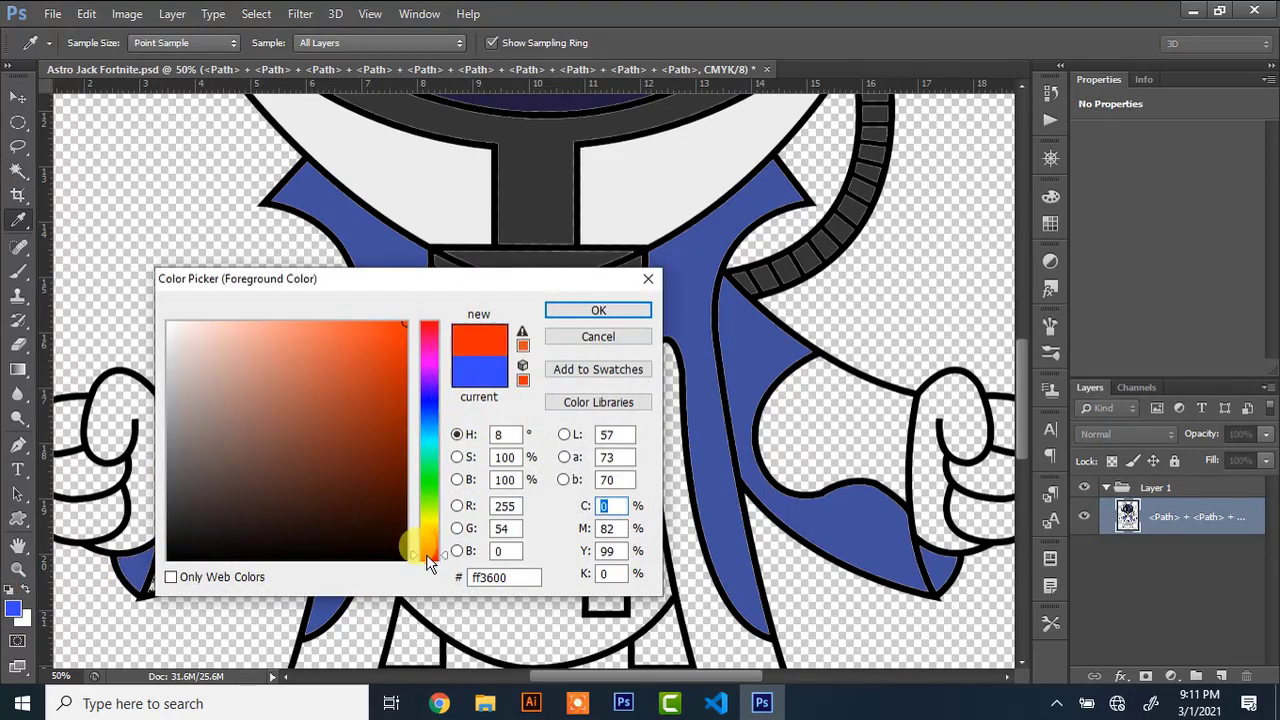
{"action": "left_click_drag", "start_coordinate": [428, 563], "coordinate": [428, 557]}
{"action": "left_click", "coordinate": [590, 310]}
{"action": "key", "text": "alt+BackSpace"}
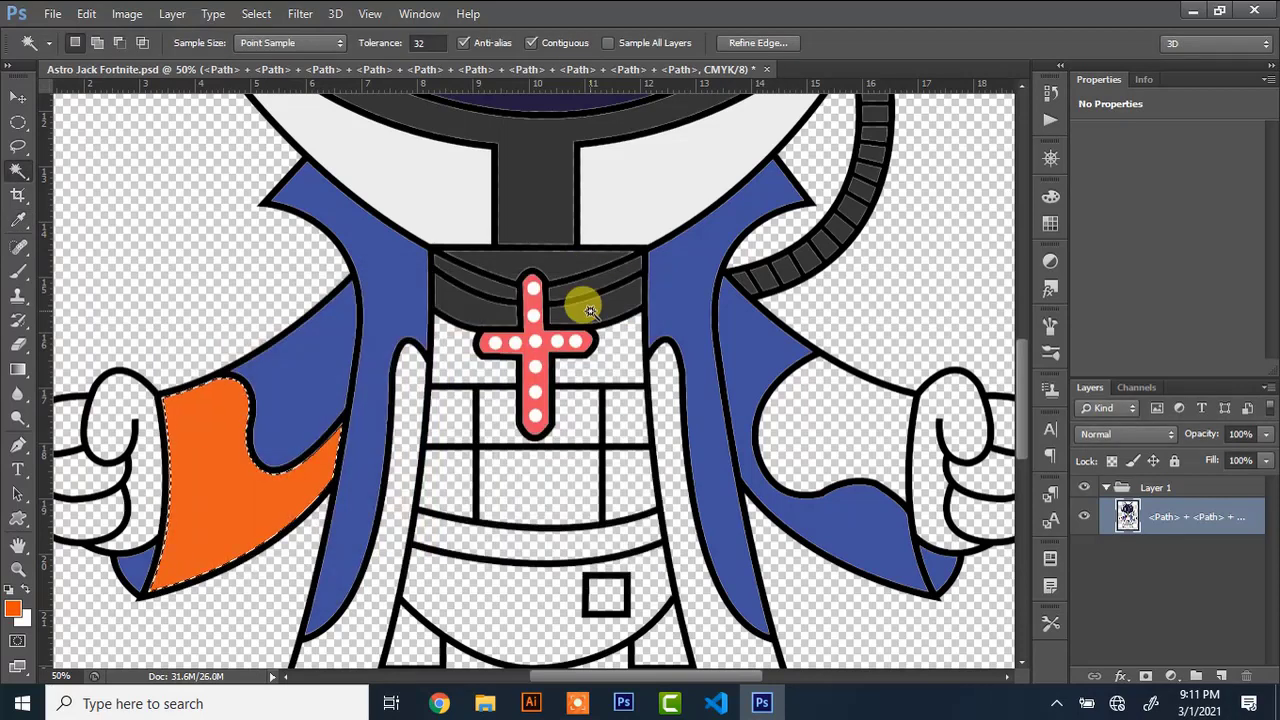
Fill both hanging front panels of the coat, the right sleeve patch and the small area between the legs with the same orange
{"action": "left_click", "coordinate": [390, 492]}
{"action": "key", "text": "alt+BackSpace"}
{"action": "left_click", "coordinate": [658, 466]}
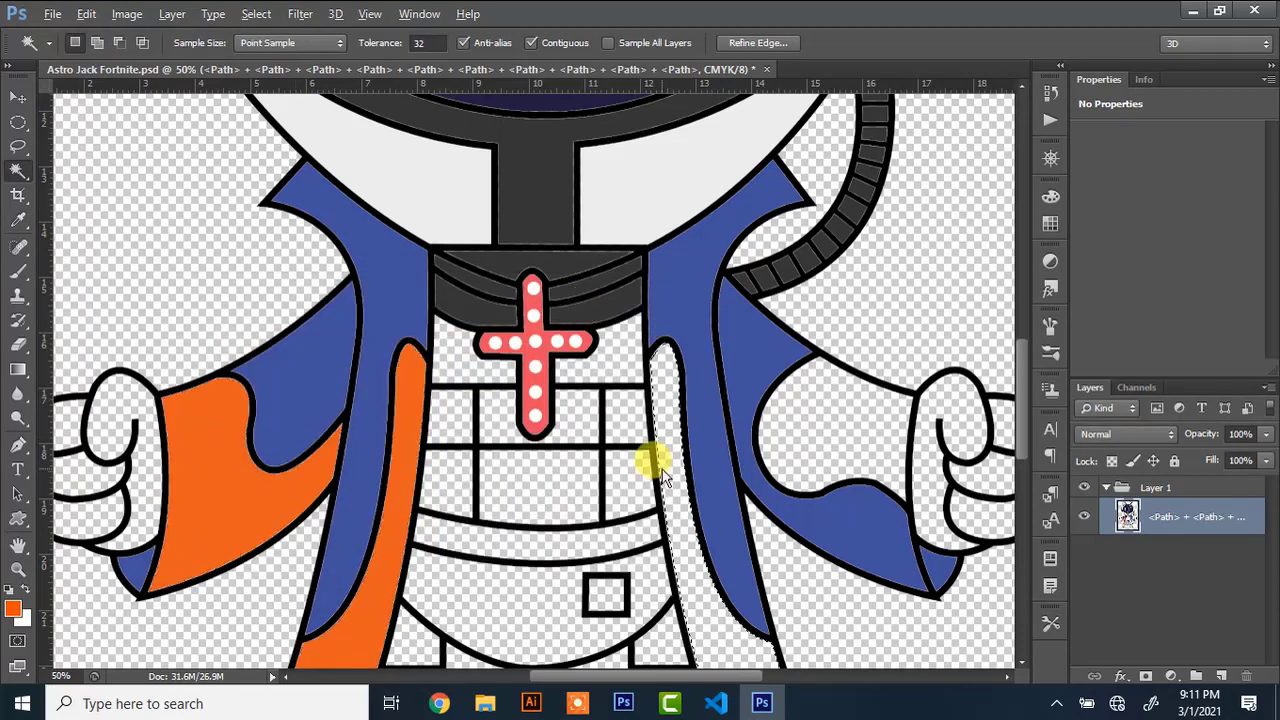
{"action": "key", "text": "alt+BackSpace"}
{"action": "left_click", "coordinate": [833, 401]}
{"action": "key", "text": "alt+BackSpace"}
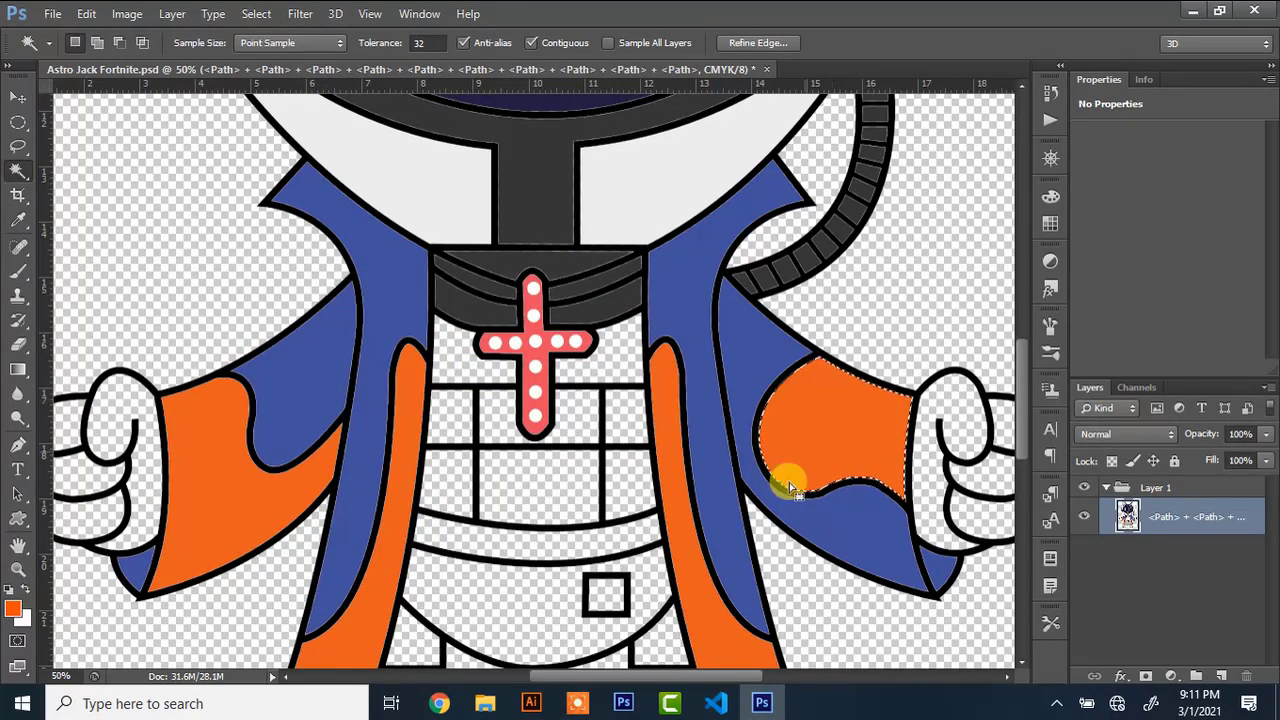
{"action": "scroll", "coordinate": [1000, 565], "scroll_direction": "down", "scroll_amount": 4}
{"action": "left_click", "coordinate": [518, 553]}
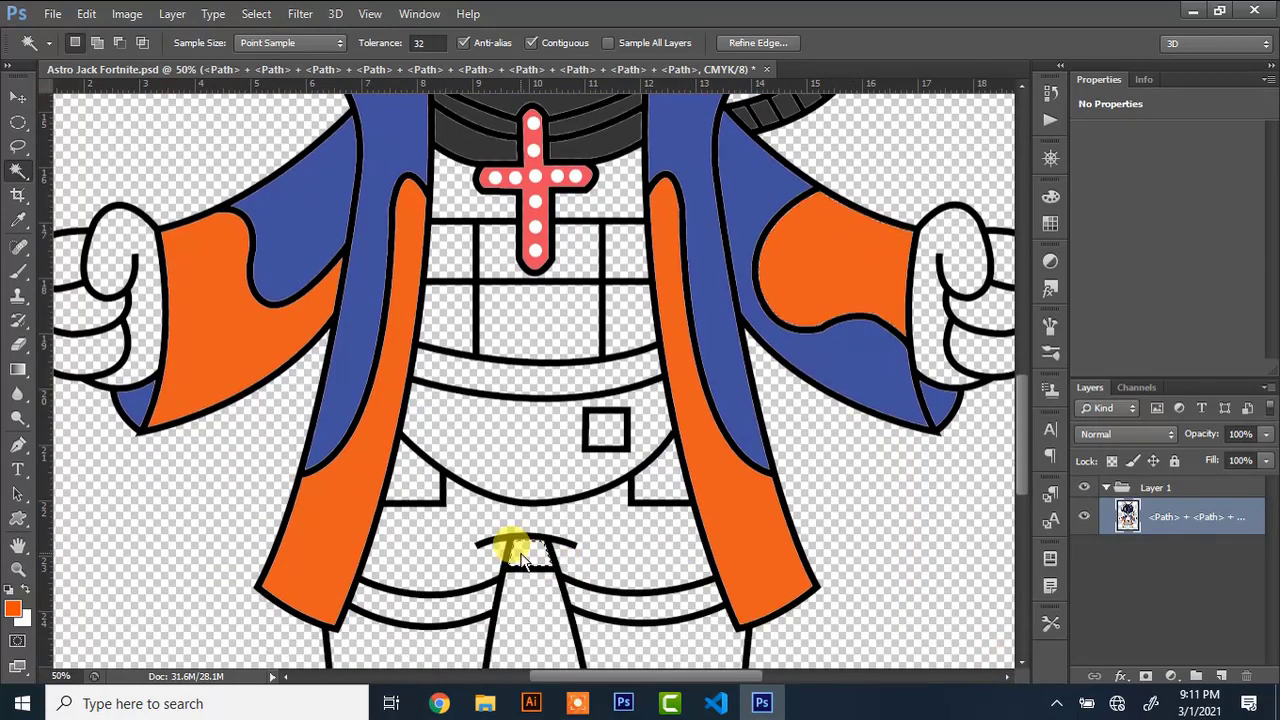
Set the foreground colour to brownish grey #766b67 and fill the upper trousers with it
{"action": "left_click", "coordinate": [13, 607]}
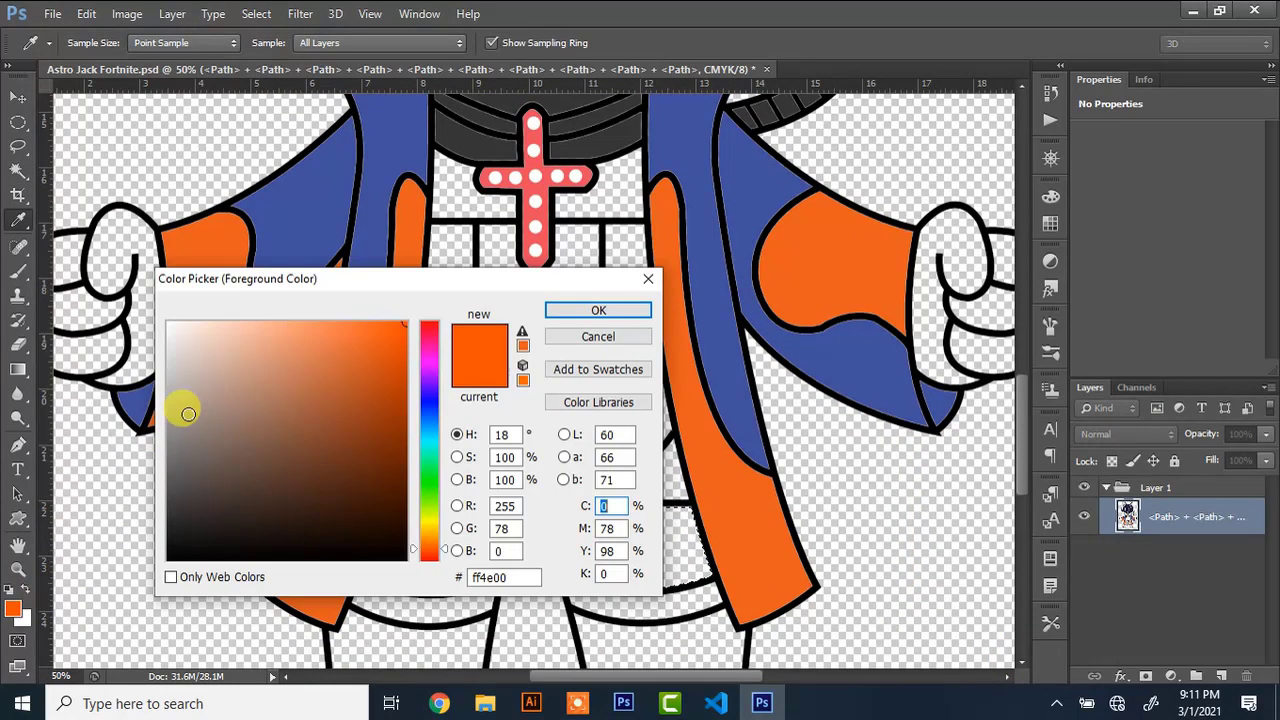
{"action": "left_click", "coordinate": [198, 451]}
{"action": "left_click", "coordinate": [556, 311]}
{"action": "key", "text": "w"}
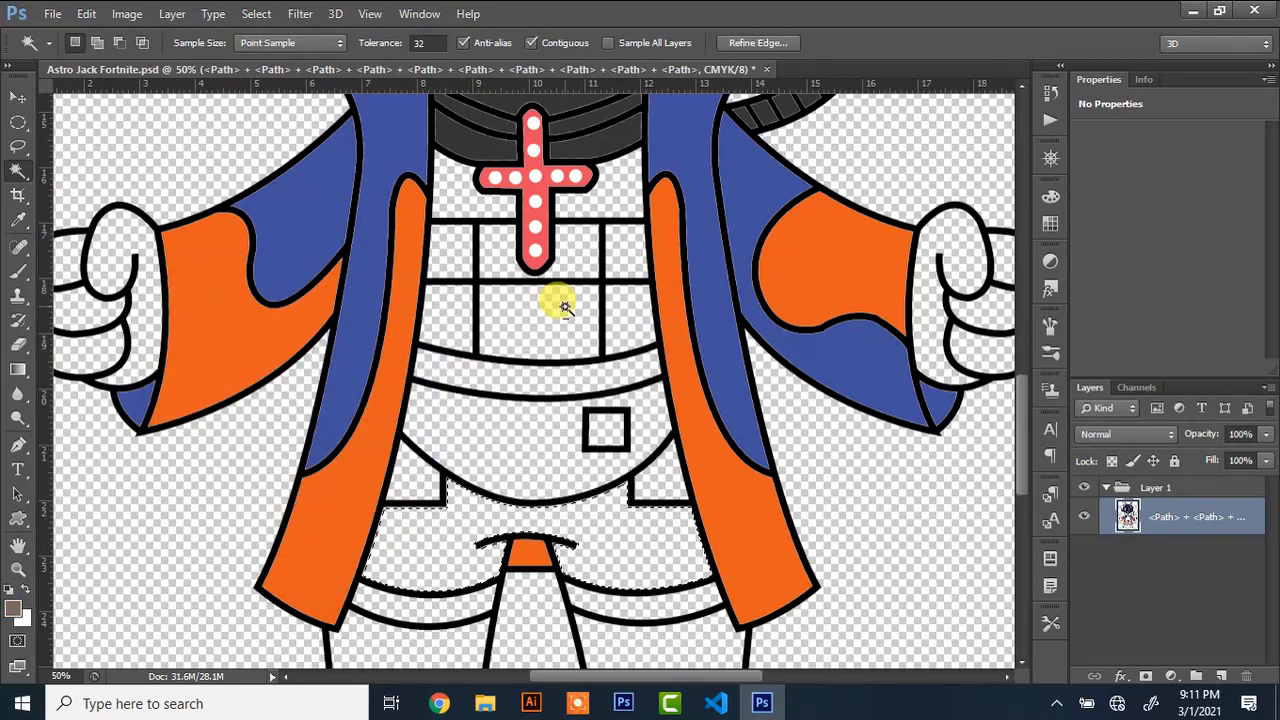
{"action": "key", "text": "alt+BackSpace"}
Fill both trouser pockets, the small square at the waist and both lower trouser legs with the same brownish grey
{"action": "left_click", "coordinate": [412, 475]}
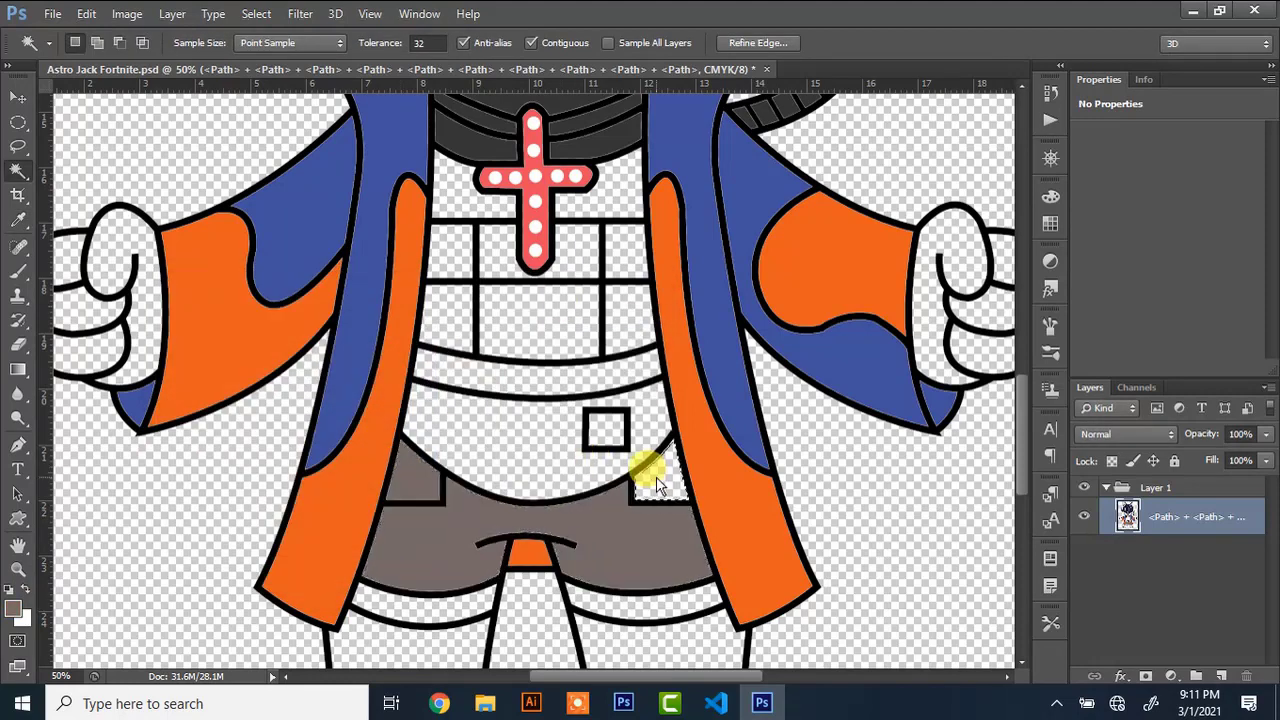
{"action": "key", "text": "alt+BackSpace"}
{"action": "left_click", "coordinate": [481, 637]}
{"action": "key", "text": "alt+BackSpace"}
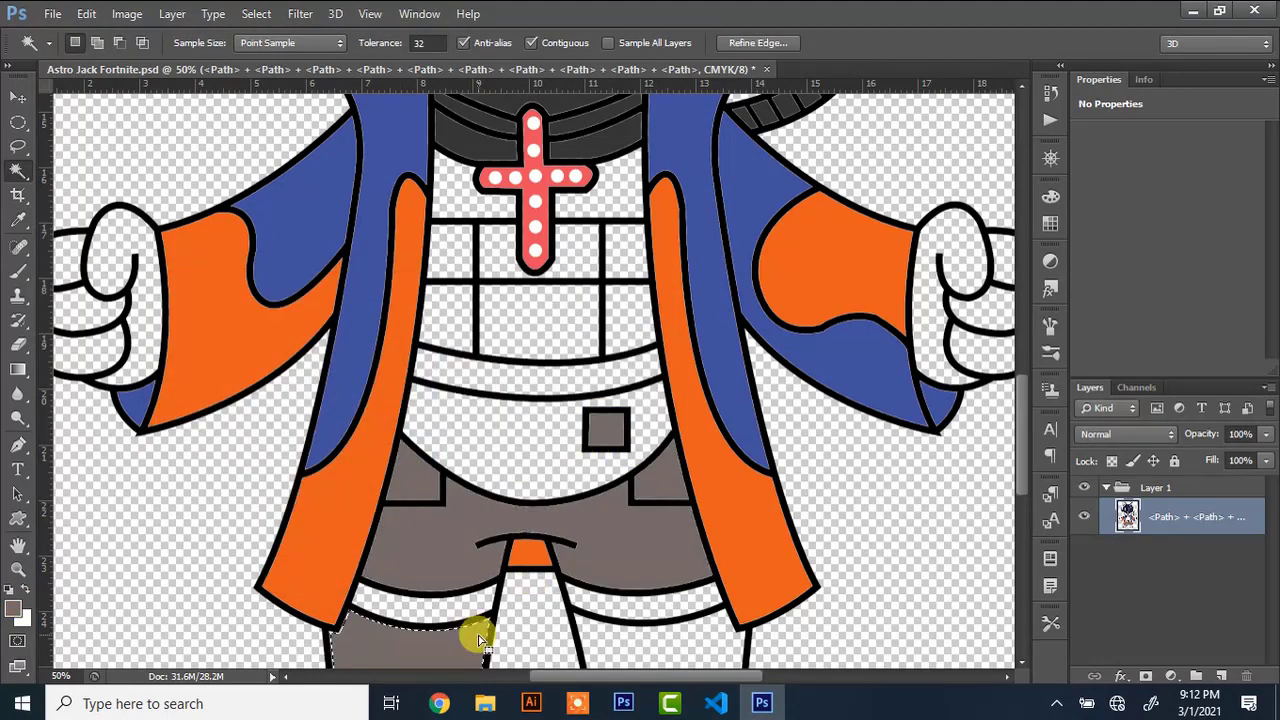
{"action": "key", "text": "alt+BackSpace"}
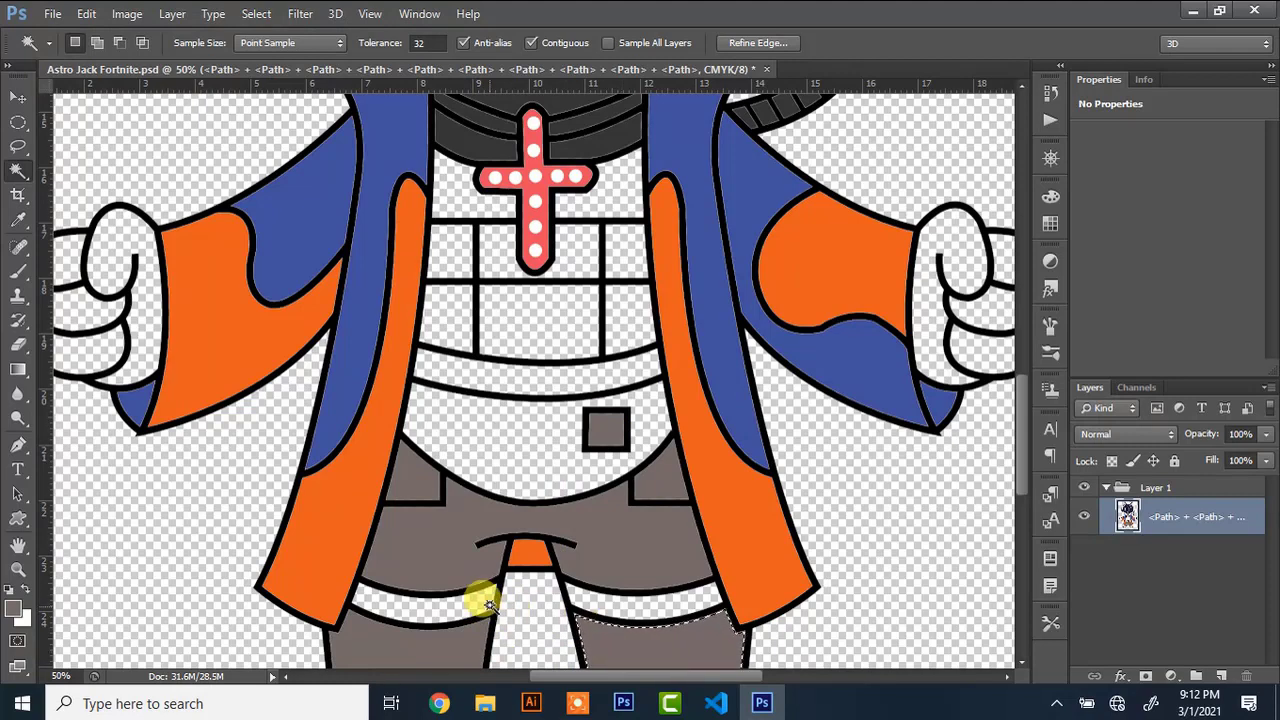
Sample dark grey #363636 from the neck collar and fill both thigh bands and the curved waist piece with it
{"action": "left_click", "coordinate": [13, 608]}
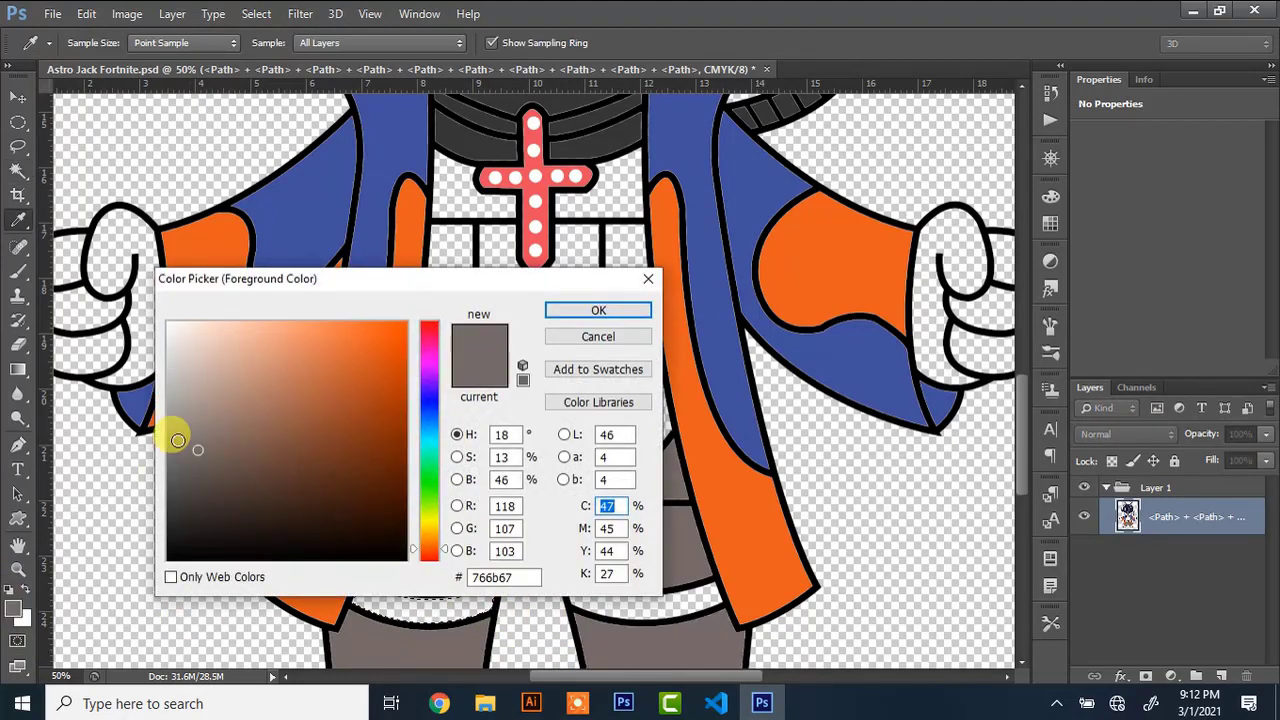
{"action": "left_click", "coordinate": [169, 409]}
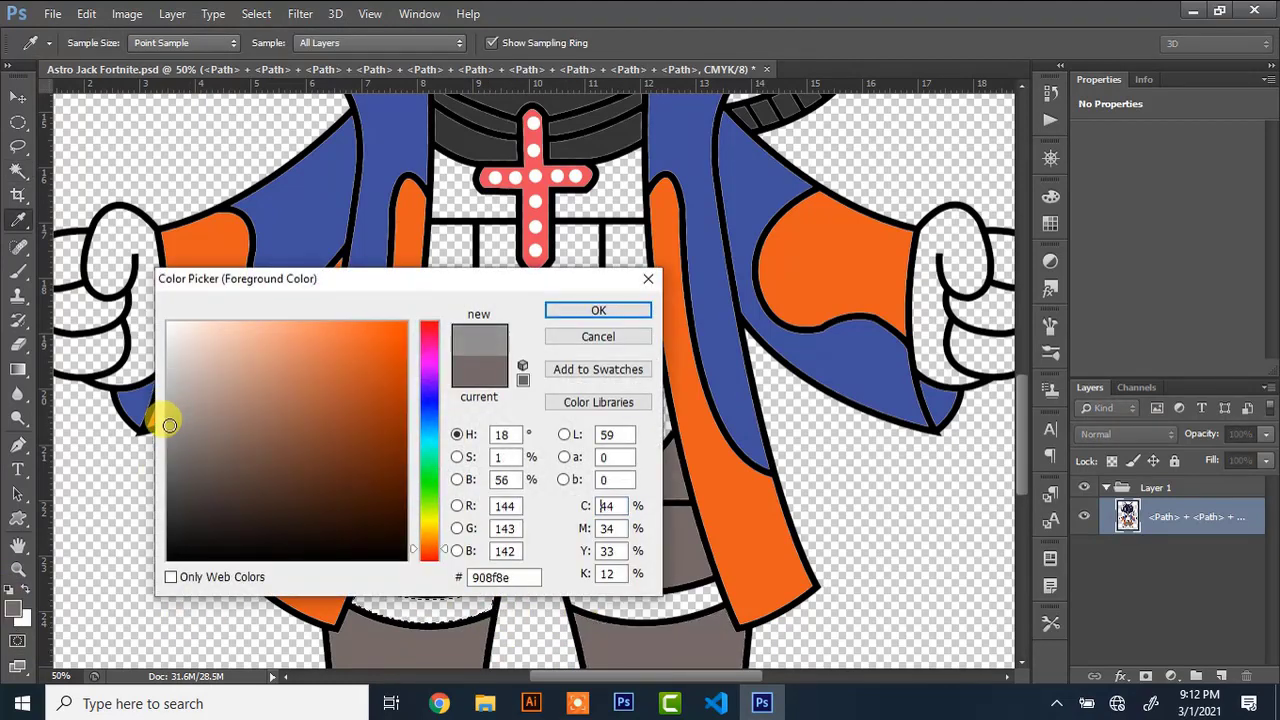
{"action": "left_click", "coordinate": [570, 112]}
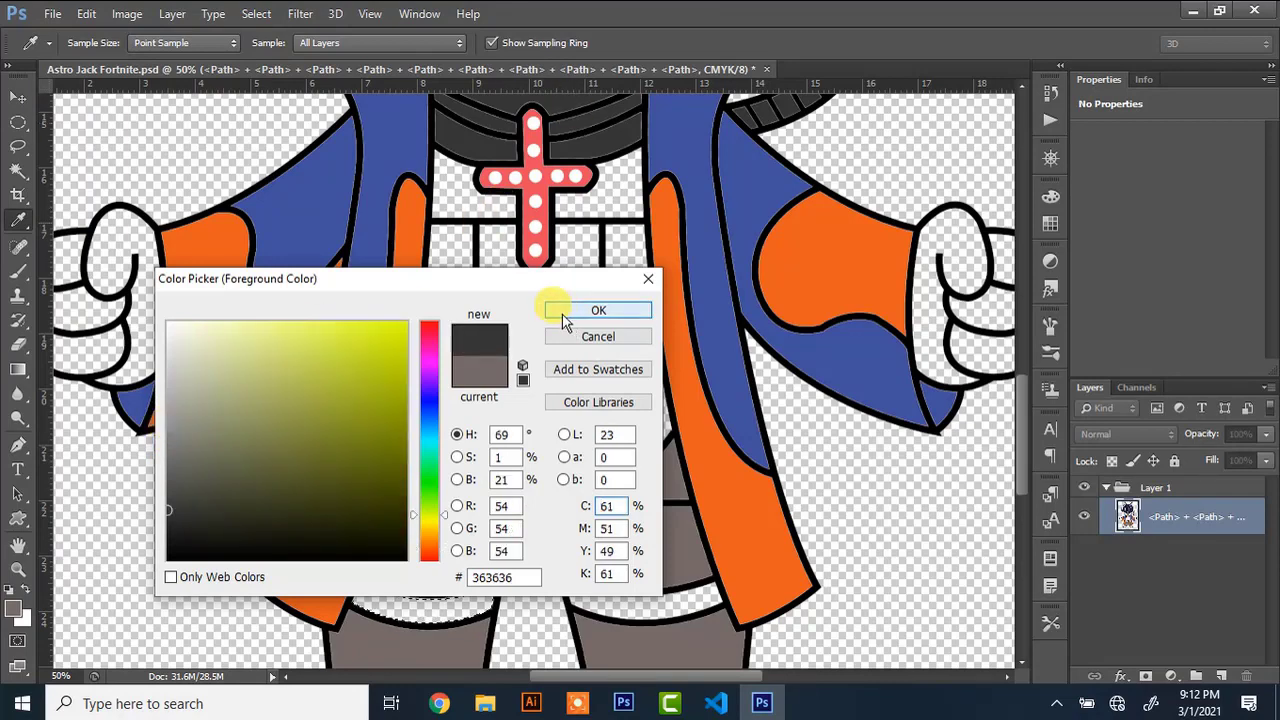
{"action": "left_click", "coordinate": [605, 310]}
{"action": "key", "text": "alt+BackSpace"}
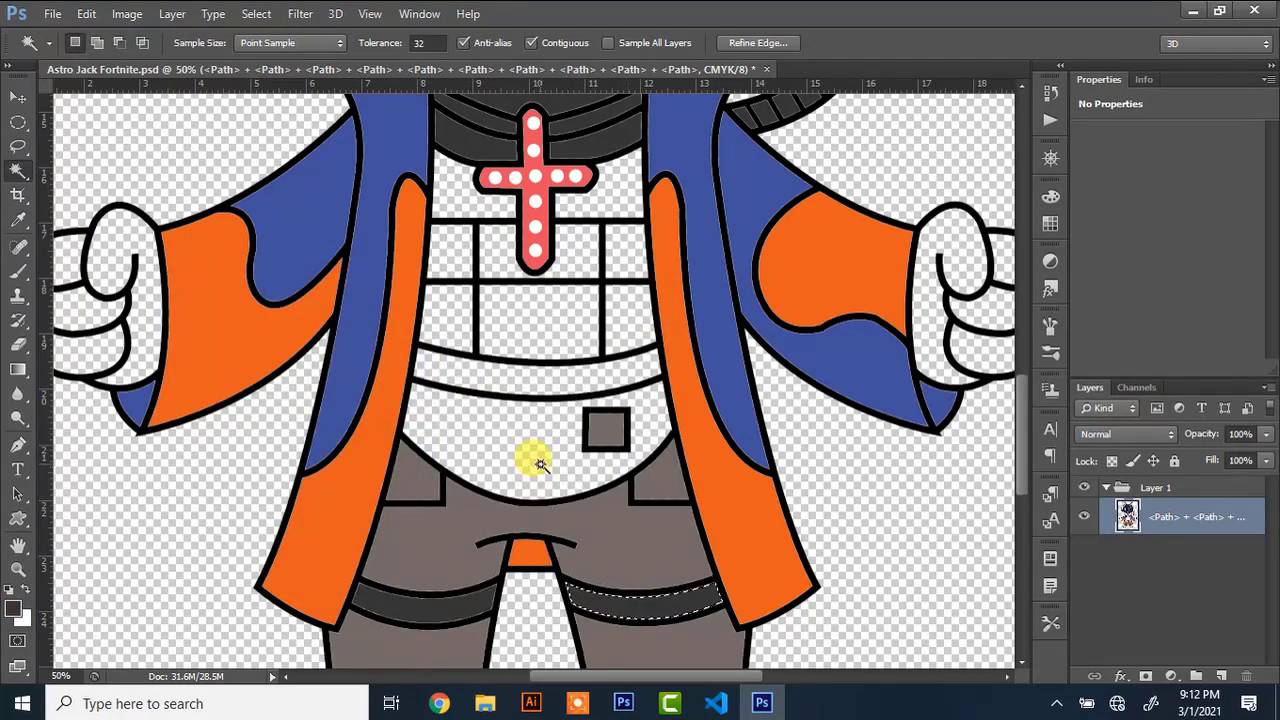
{"action": "left_click", "coordinate": [540, 464]}
{"action": "key", "text": "alt+BackSpace"}
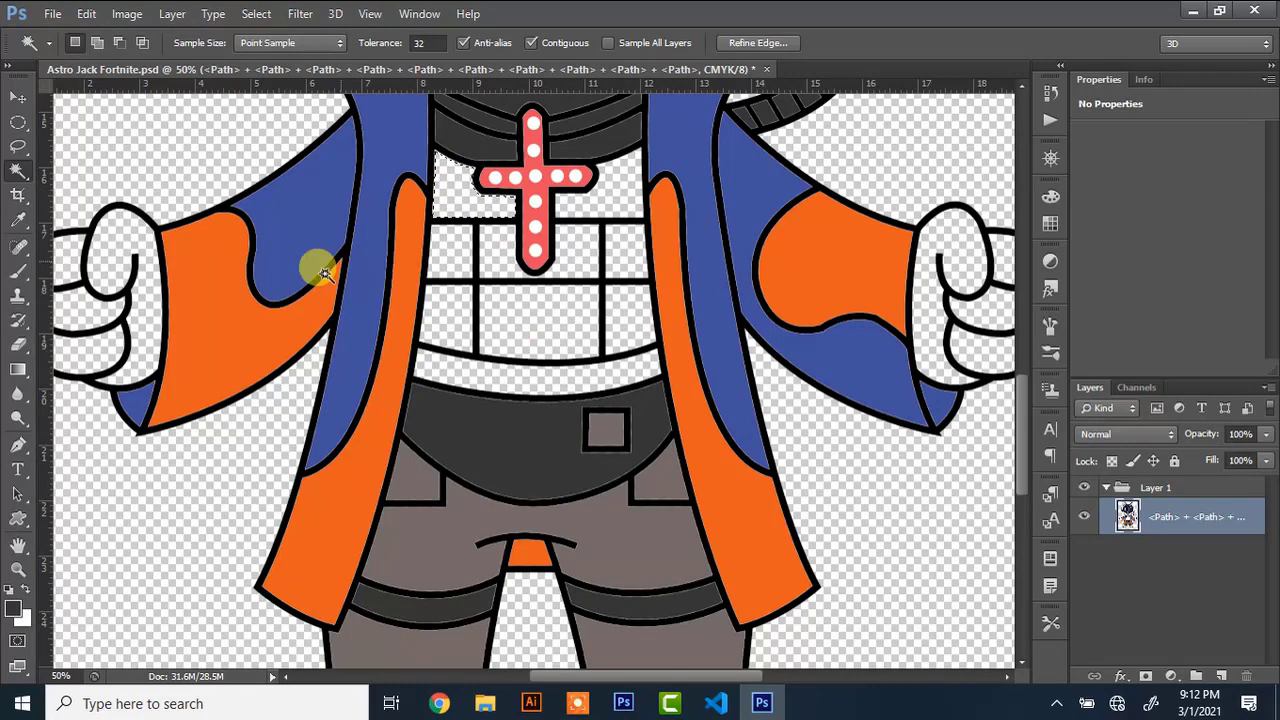
Set the foreground colour to blue #3e5eff and fill the chest areas on both sides of the cross pendant
{"action": "left_click", "coordinate": [13, 608]}
{"action": "left_click", "coordinate": [363, 177]}
{"action": "left_click_drag", "start_coordinate": [356, 361], "coordinate": [345, 262]}
{"action": "left_click", "coordinate": [598, 310]}
{"action": "key", "text": "alt+BackSpace"}
{"action": "key", "text": "alt+BackSpace"}
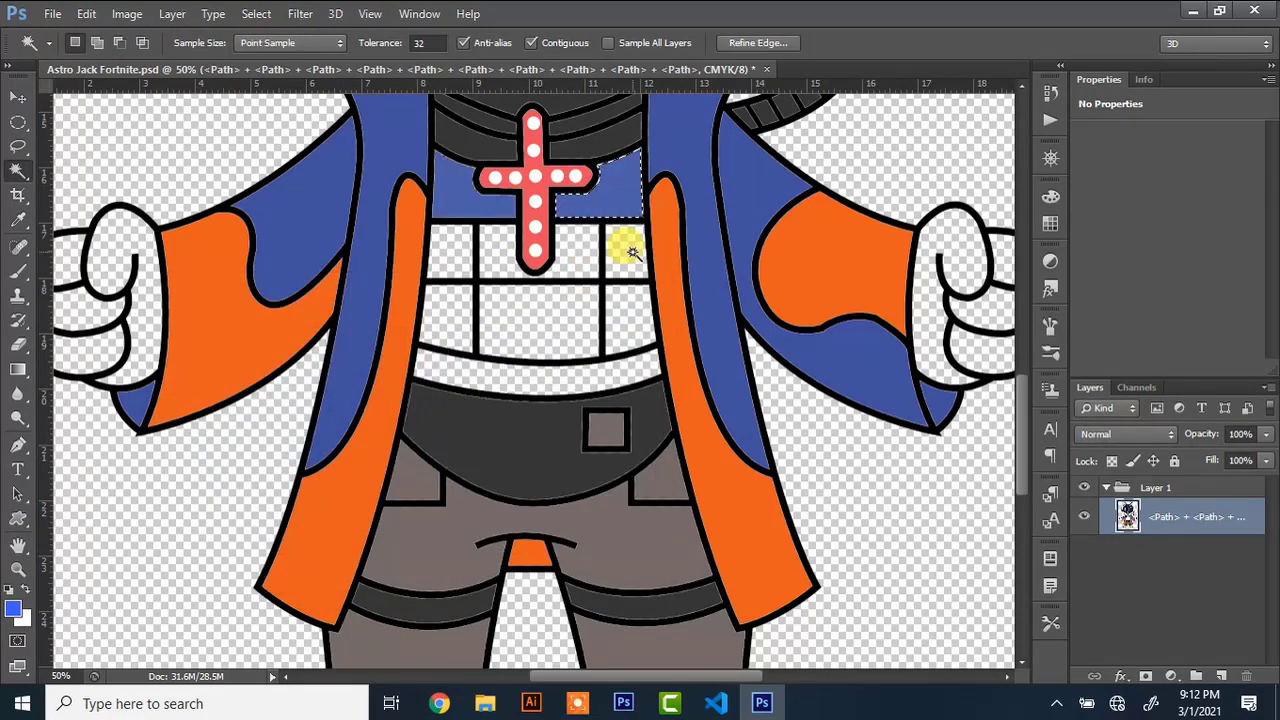
Set the foreground colour to purple #7e00ff and fill the upper right, lower centre and upper centre torso blocks
{"action": "left_click", "coordinate": [13, 606]}
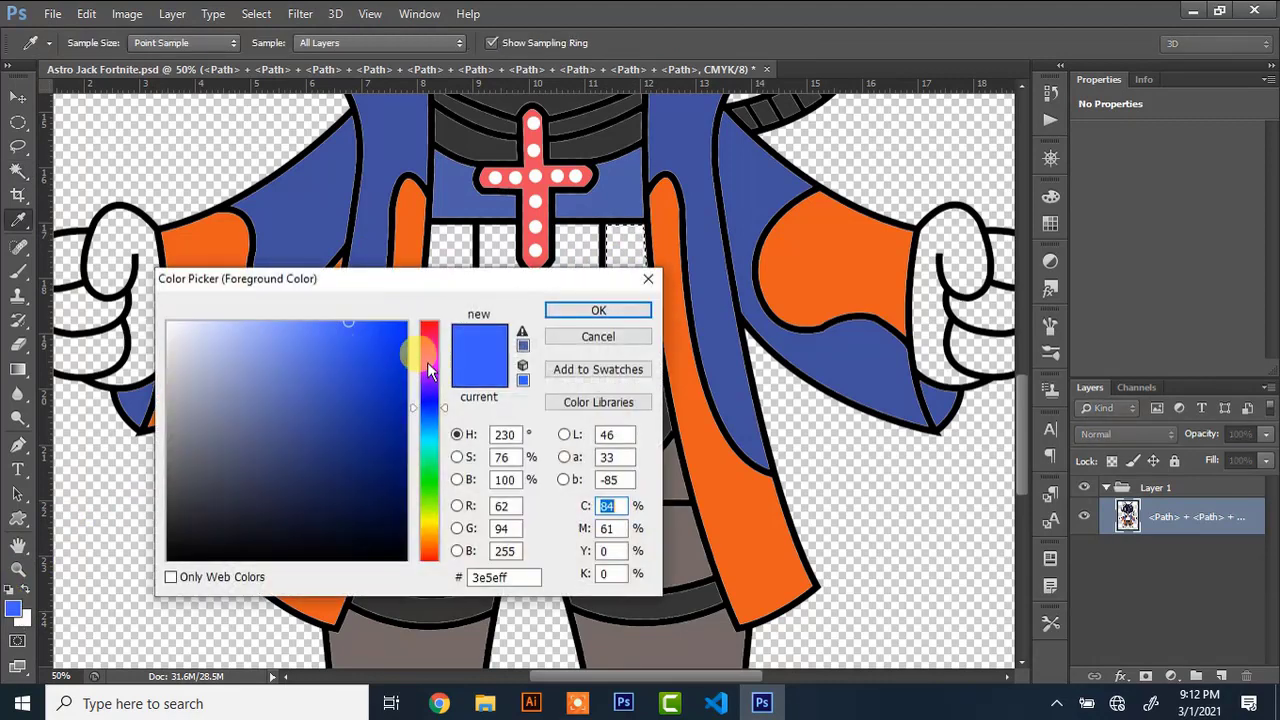
{"action": "left_click_drag", "start_coordinate": [429, 382], "coordinate": [441, 261]}
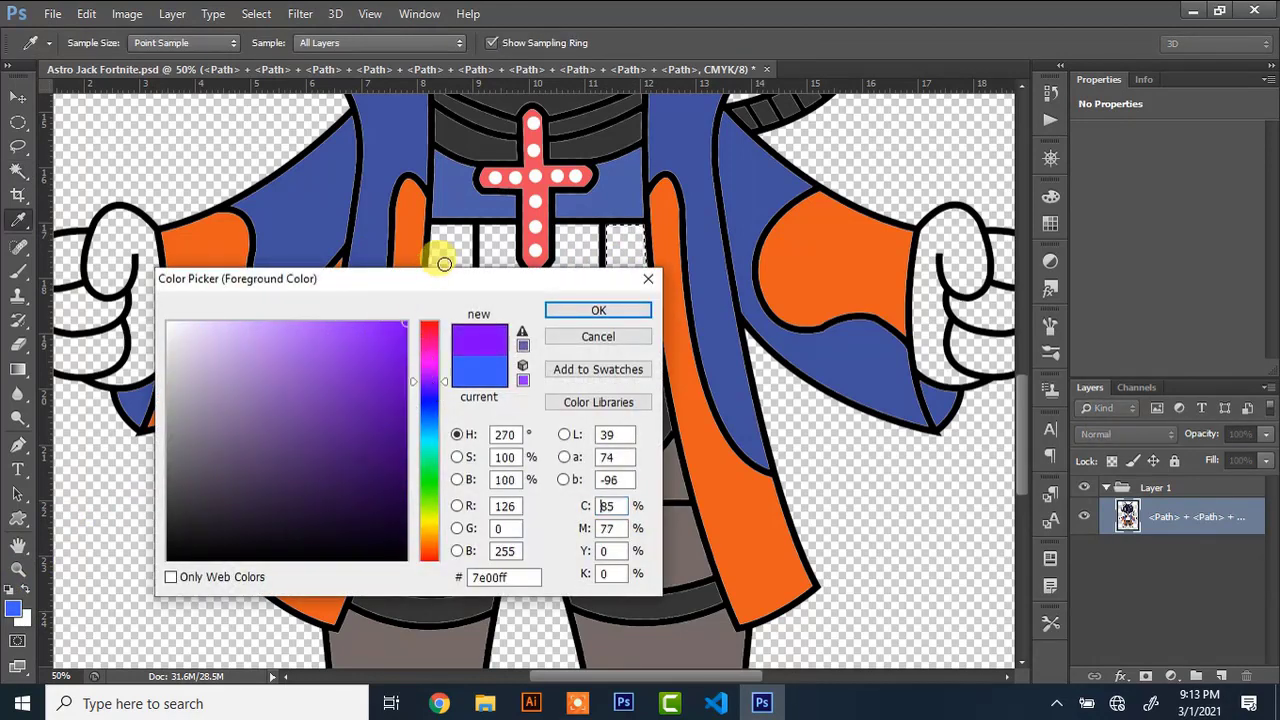
{"action": "left_click", "coordinate": [589, 308]}
{"action": "key", "text": "alt+BackSpace"}
{"action": "left_click", "coordinate": [586, 307]}
{"action": "key", "text": "alt+BackSpace"}
{"action": "left_click", "coordinate": [586, 269]}
{"action": "key", "text": "alt+BackSpace"}
Fill the two left torso blocks, the lower right block and the curved strip below them with the same purple
{"action": "left_click", "coordinate": [443, 265]}
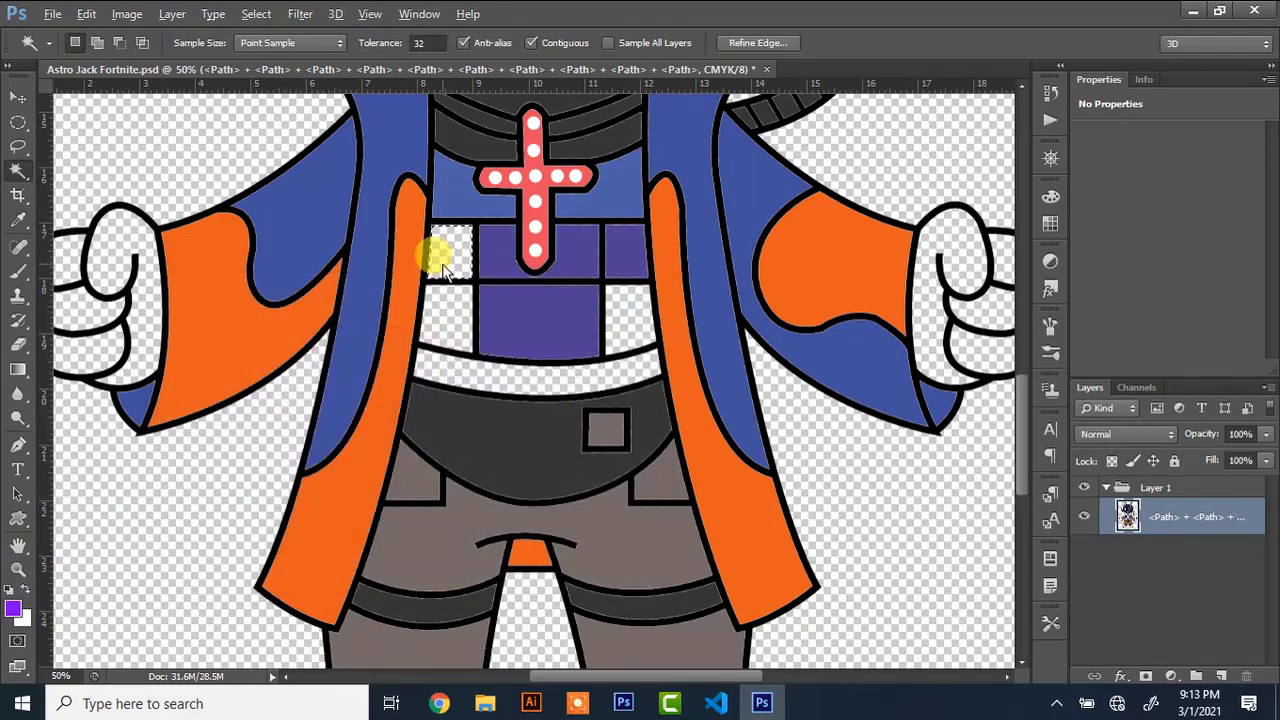
{"action": "key", "text": "alt+BackSpace"}
{"action": "left_click", "coordinate": [443, 308]}
{"action": "key", "text": "alt+BackSpace"}
{"action": "left_click", "coordinate": [641, 330]}
{"action": "key", "text": "alt+BackSpace"}
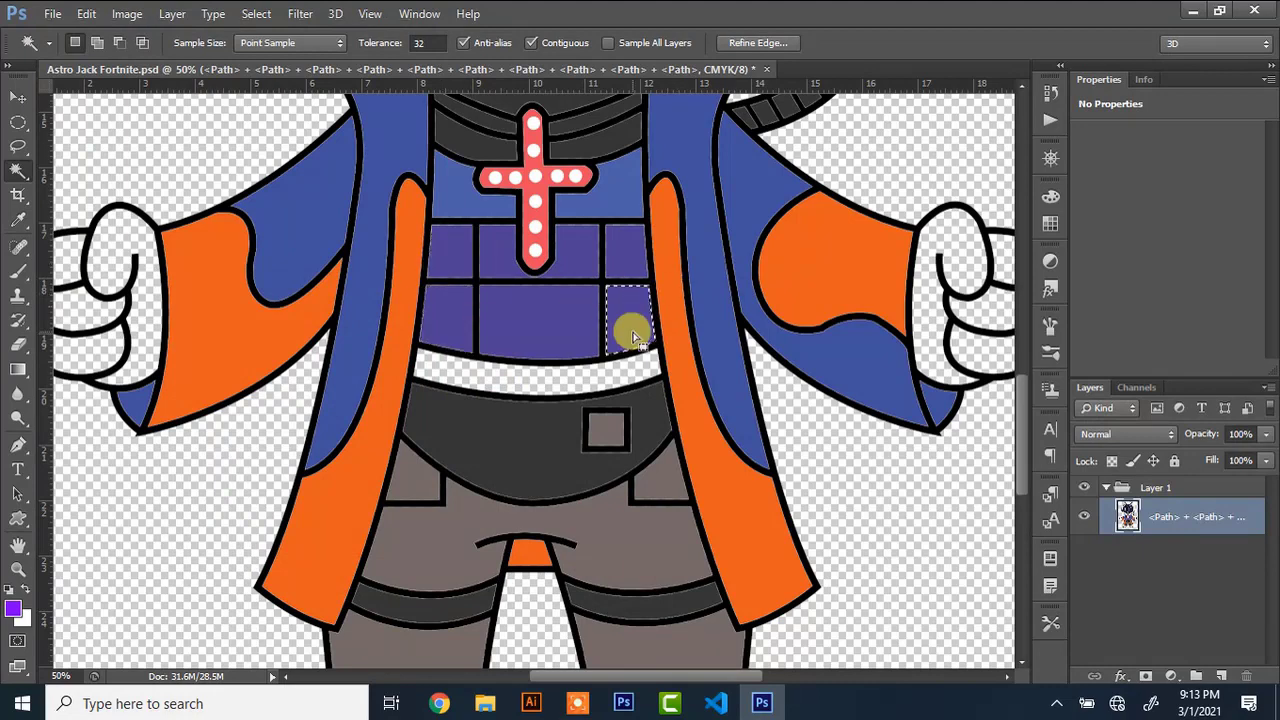
{"action": "left_click", "coordinate": [607, 383]}
{"action": "key", "text": "alt+BackSpace"}
Set the foreground colour to muted green #76a784 and fill the uppers of both shoes with it
{"action": "scroll", "coordinate": [1020, 660], "scroll_direction": "down", "scroll_amount": 3}
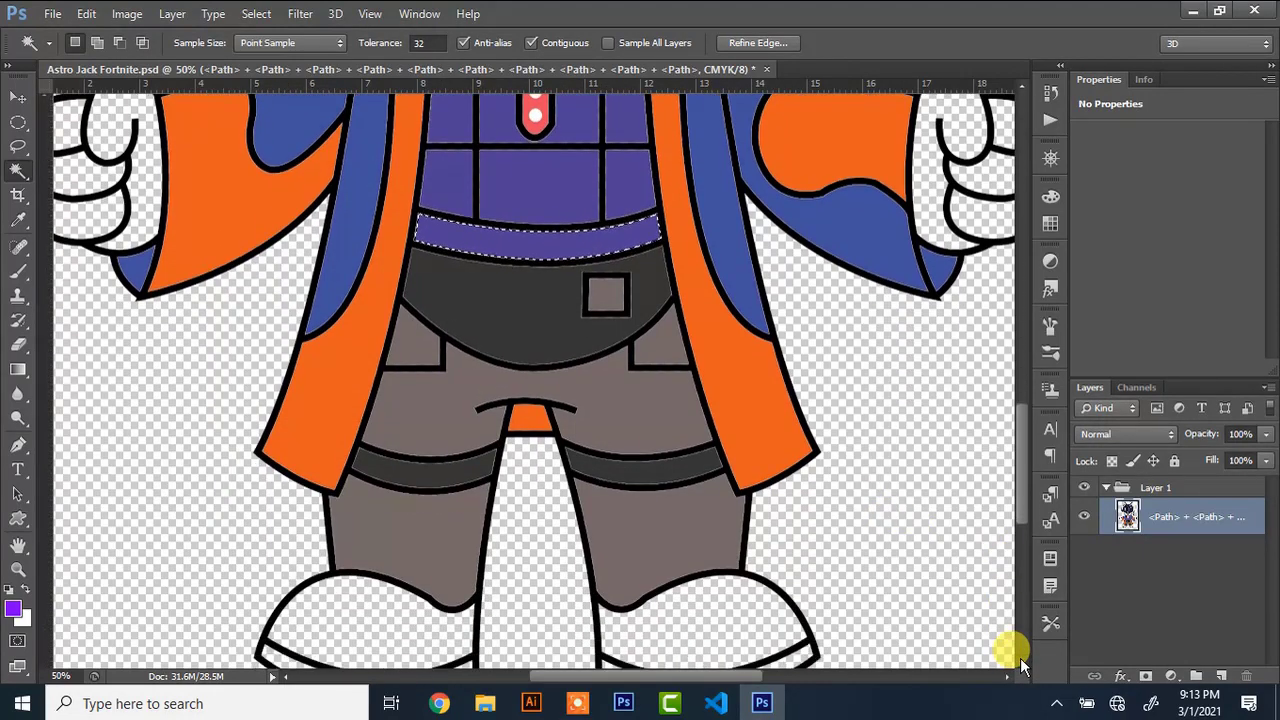
{"action": "scroll", "coordinate": [1020, 665], "scroll_direction": "down", "scroll_amount": 2}
{"action": "left_click", "coordinate": [694, 503]}
{"action": "left_click", "coordinate": [13, 607]}
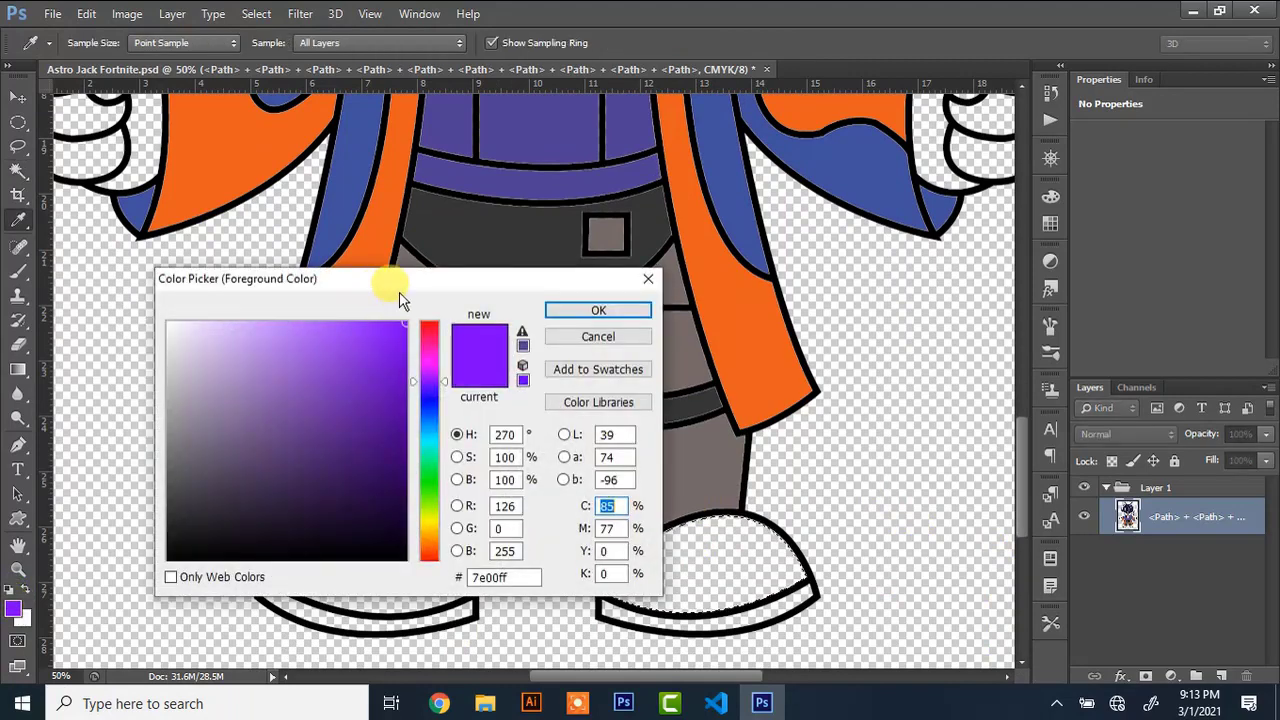
{"action": "left_click_drag", "start_coordinate": [428, 381], "coordinate": [427, 469]}
{"action": "left_click_drag", "start_coordinate": [273, 396], "coordinate": [237, 402]}
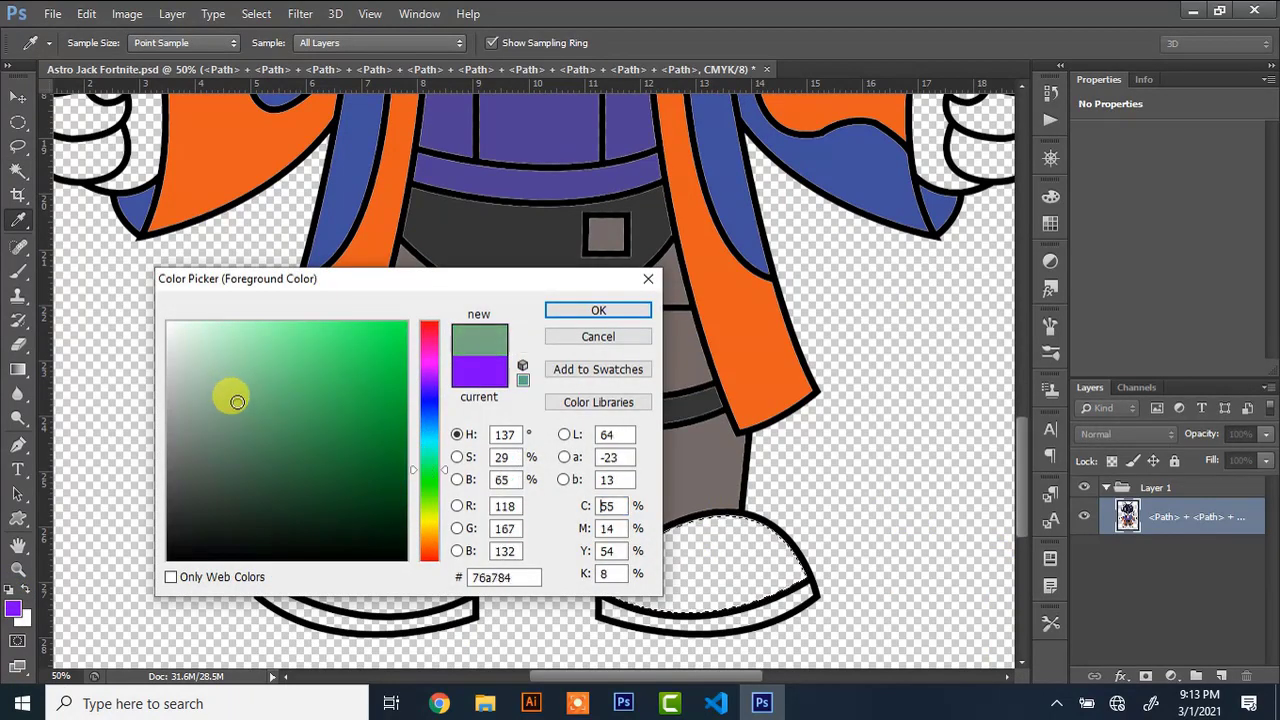
{"action": "left_click", "coordinate": [598, 311]}
{"action": "key", "text": "w"}
{"action": "key", "text": "alt+BackSpace"}
{"action": "left_click", "coordinate": [330, 530]}
{"action": "key", "text": "alt+BackSpace"}
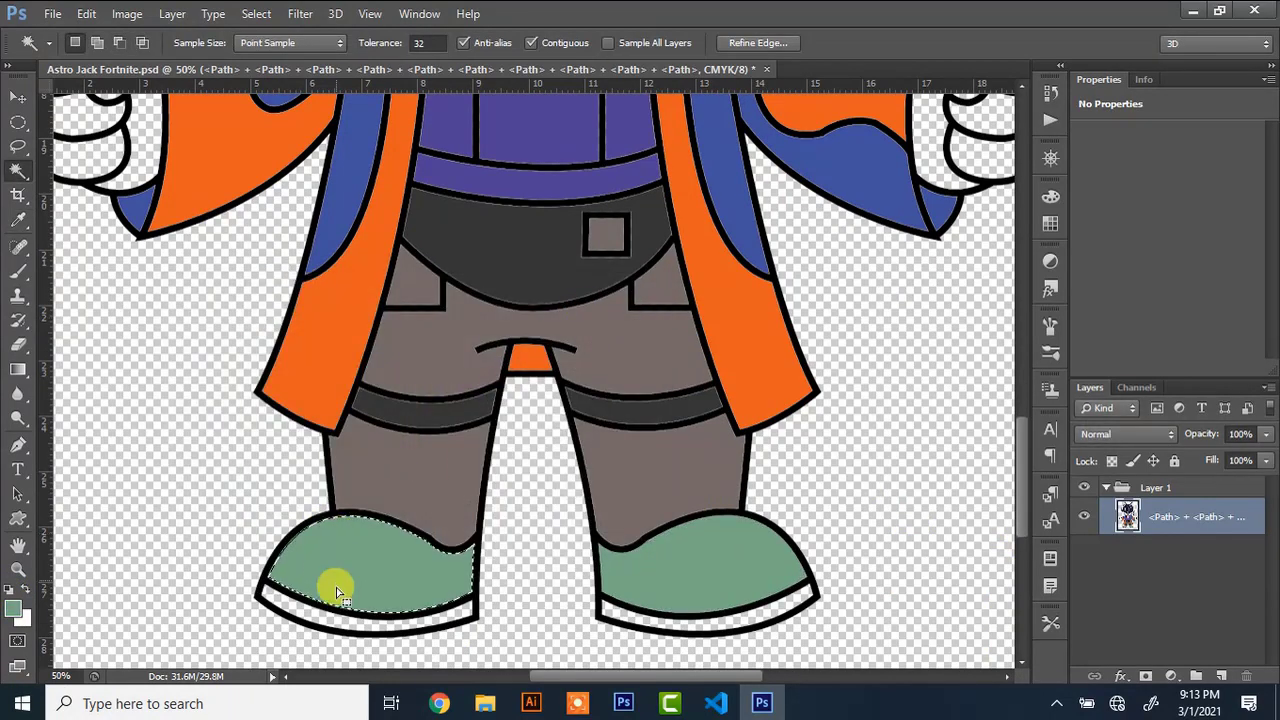
Sample the trouser colour, darken it to a dark brownish grey and fill both shoe soles with it
{"action": "left_click", "coordinate": [13, 607]}
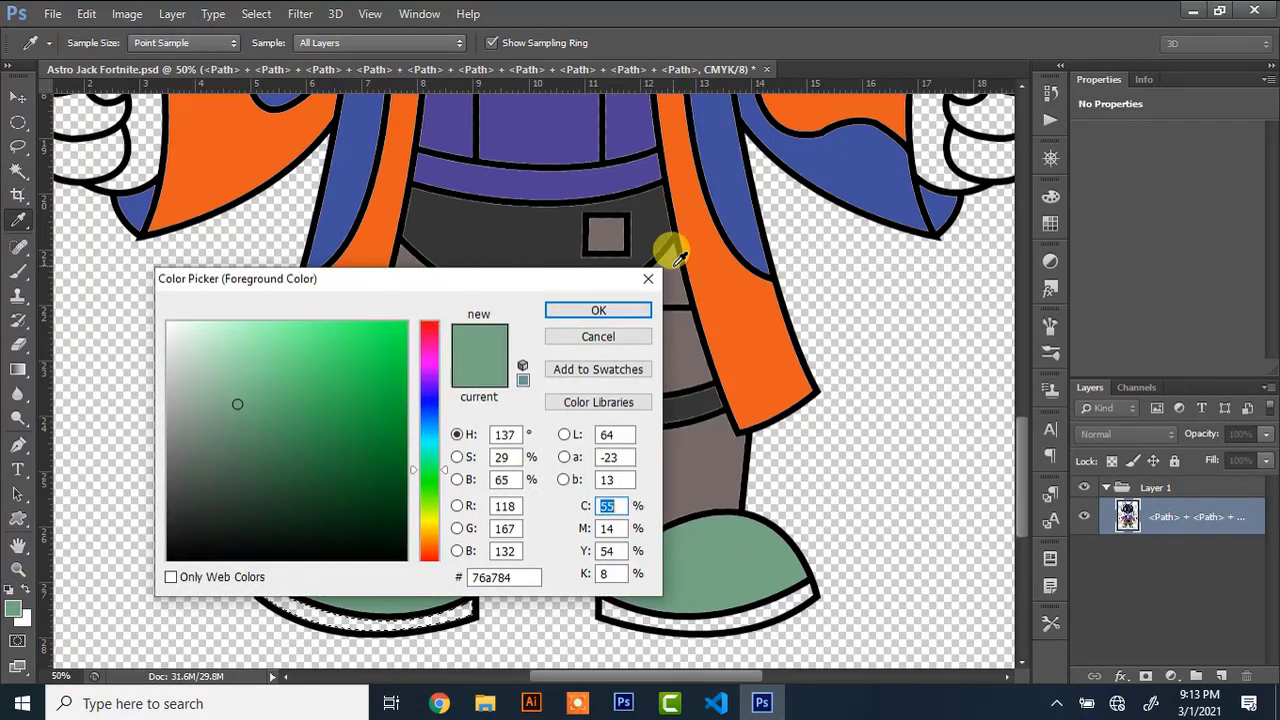
{"action": "left_click", "coordinate": [676, 258]}
{"action": "left_click_drag", "start_coordinate": [184, 452], "coordinate": [197, 482]}
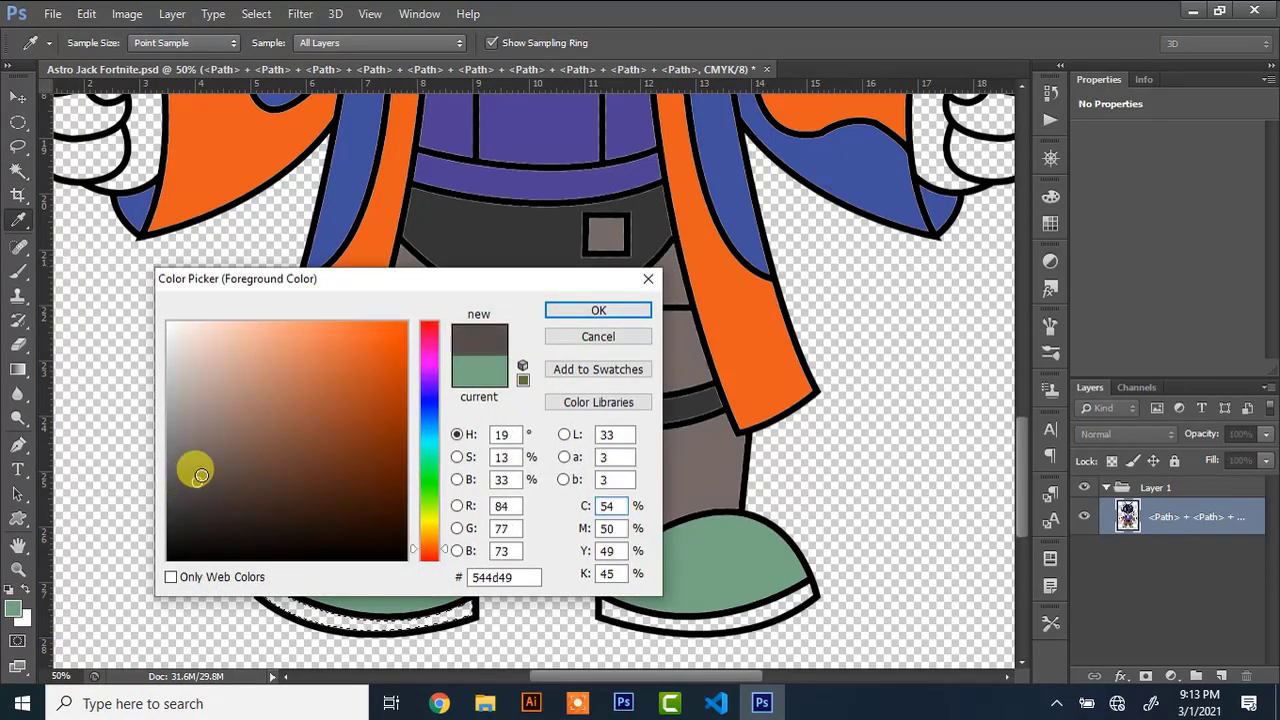
{"action": "left_click", "coordinate": [553, 313]}
{"action": "key", "text": "alt+BackSpace"}
{"action": "left_click", "coordinate": [664, 610]}
{"action": "key", "text": "alt+BackSpace"}
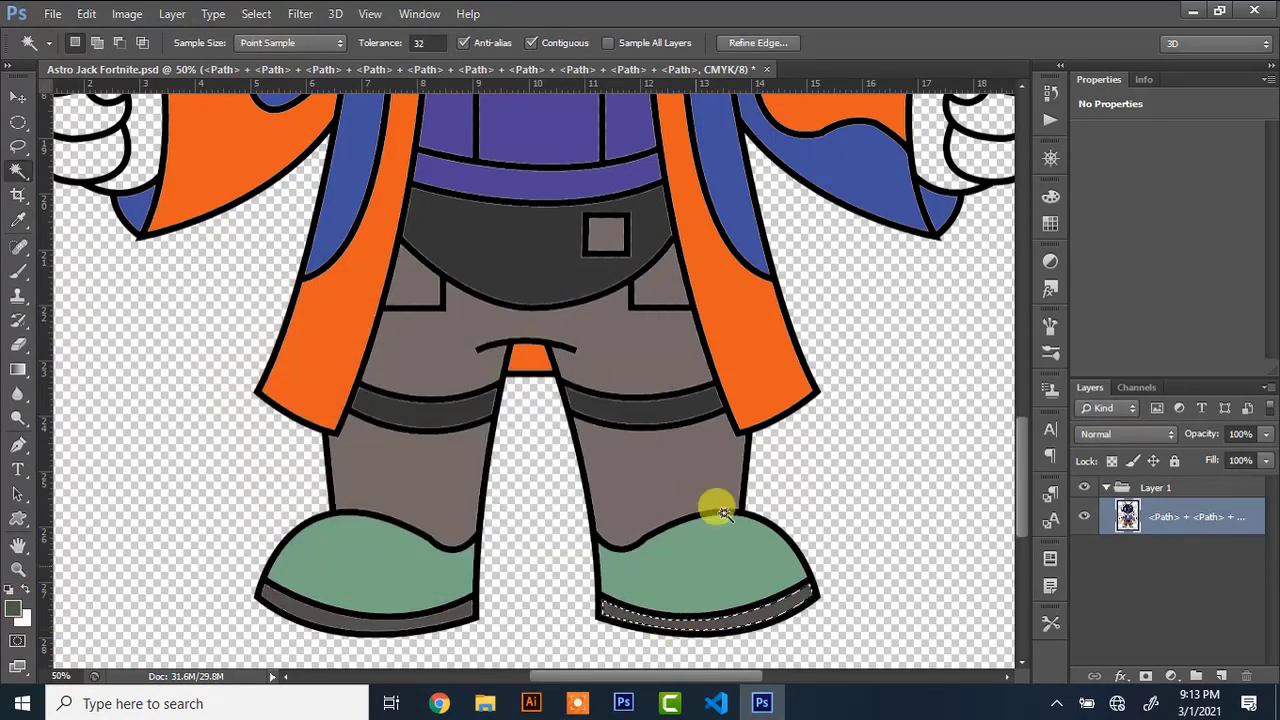
Set the foreground colour to dark red #6d2222 and fill the thumb and palm of the right hand with it
{"action": "left_click", "coordinate": [1022, 93]}
{"action": "left_click", "coordinate": [940, 176]}
{"action": "left_click", "coordinate": [14, 610]}
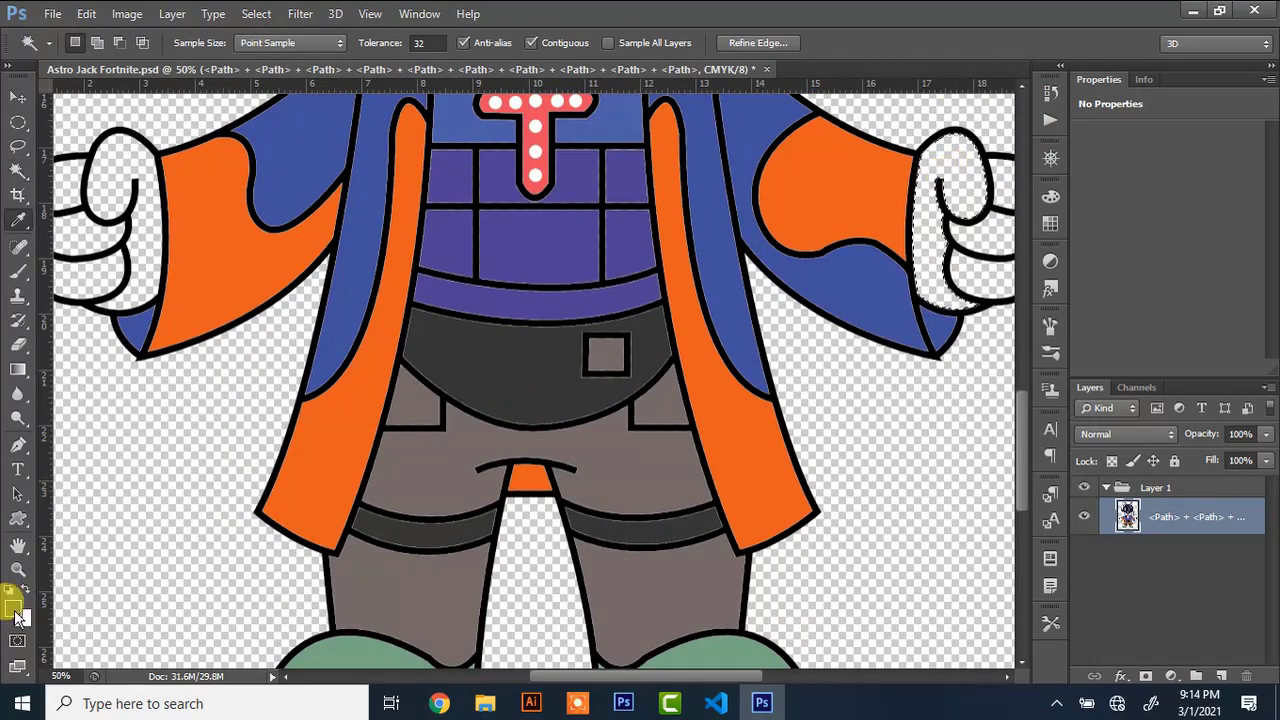
{"action": "left_click_drag", "start_coordinate": [432, 440], "coordinate": [434, 318]}
{"action": "left_click_drag", "start_coordinate": [334, 440], "coordinate": [332, 458]}
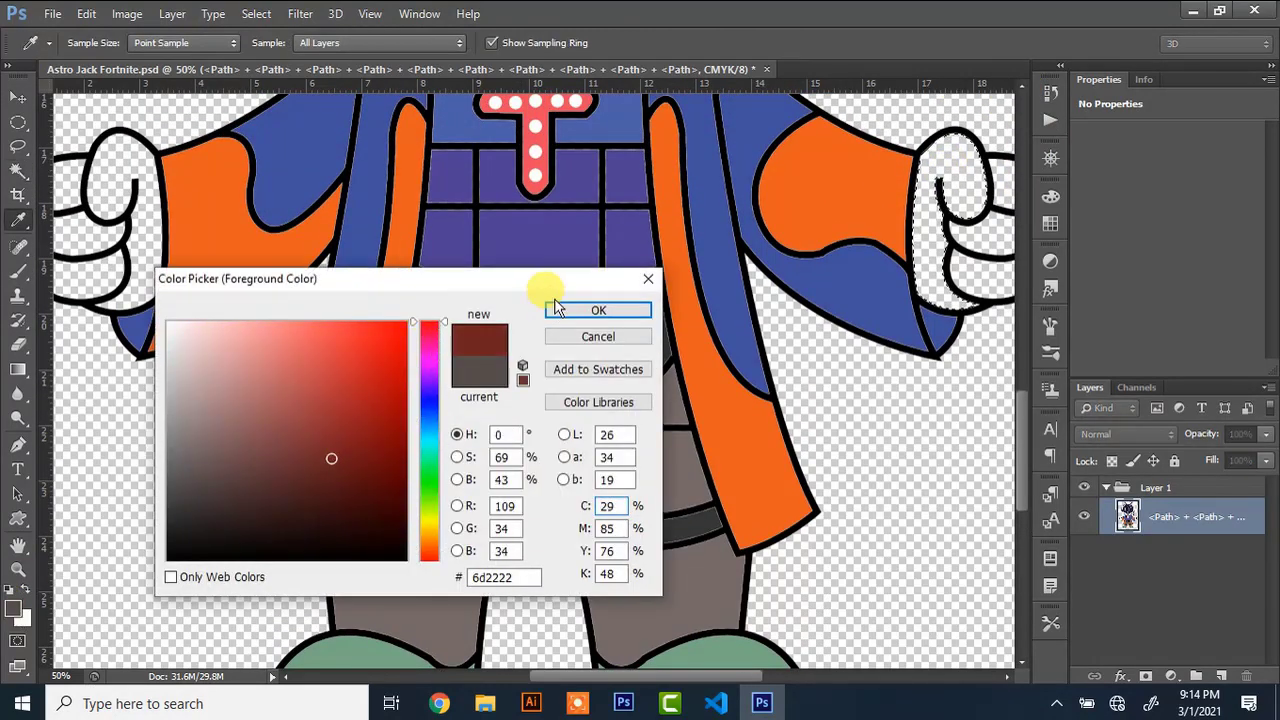
{"action": "left_click", "coordinate": [597, 310]}
{"action": "key", "text": "alt+BackSpace"}
Fill the fingers of the right hand and the whole left hand with the same dark red
{"action": "left_click", "coordinate": [983, 208]}
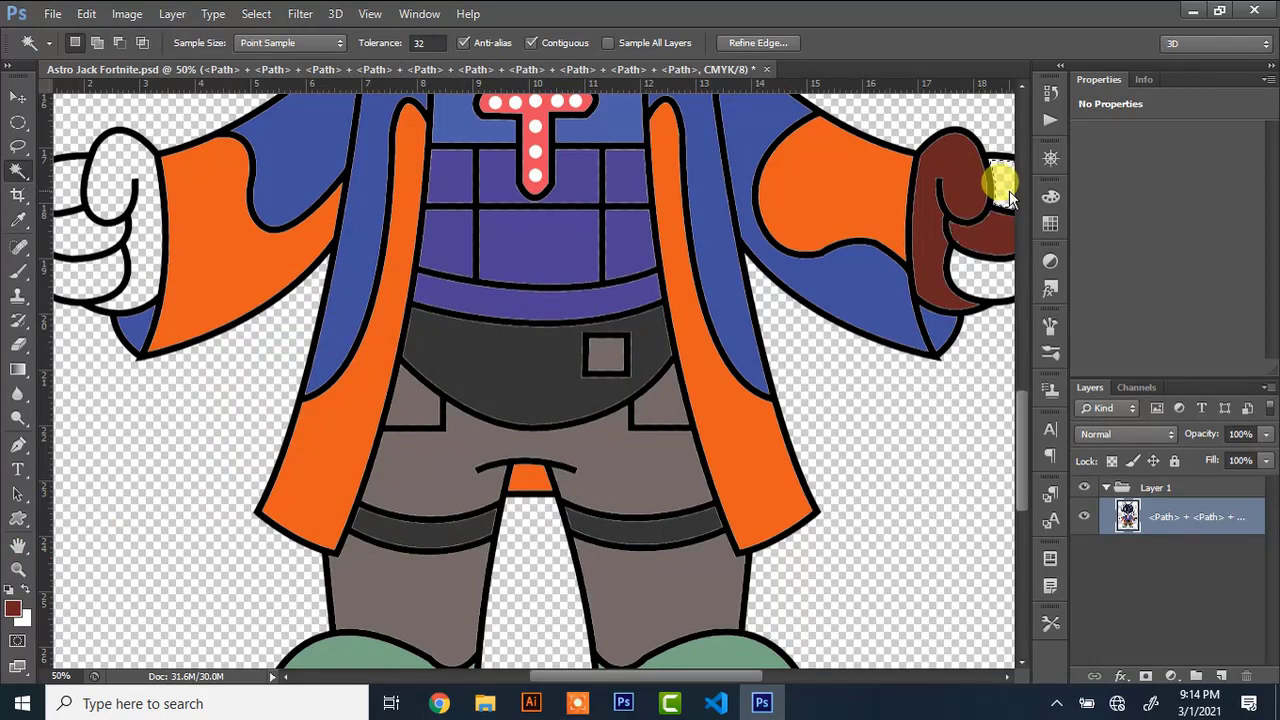
{"action": "key", "text": "alt+BackSpace"}
{"action": "left_click", "coordinate": [976, 287]}
{"action": "left_click", "coordinate": [148, 216], "text": "shift"}
{"action": "key", "text": "alt+BackSpace"}
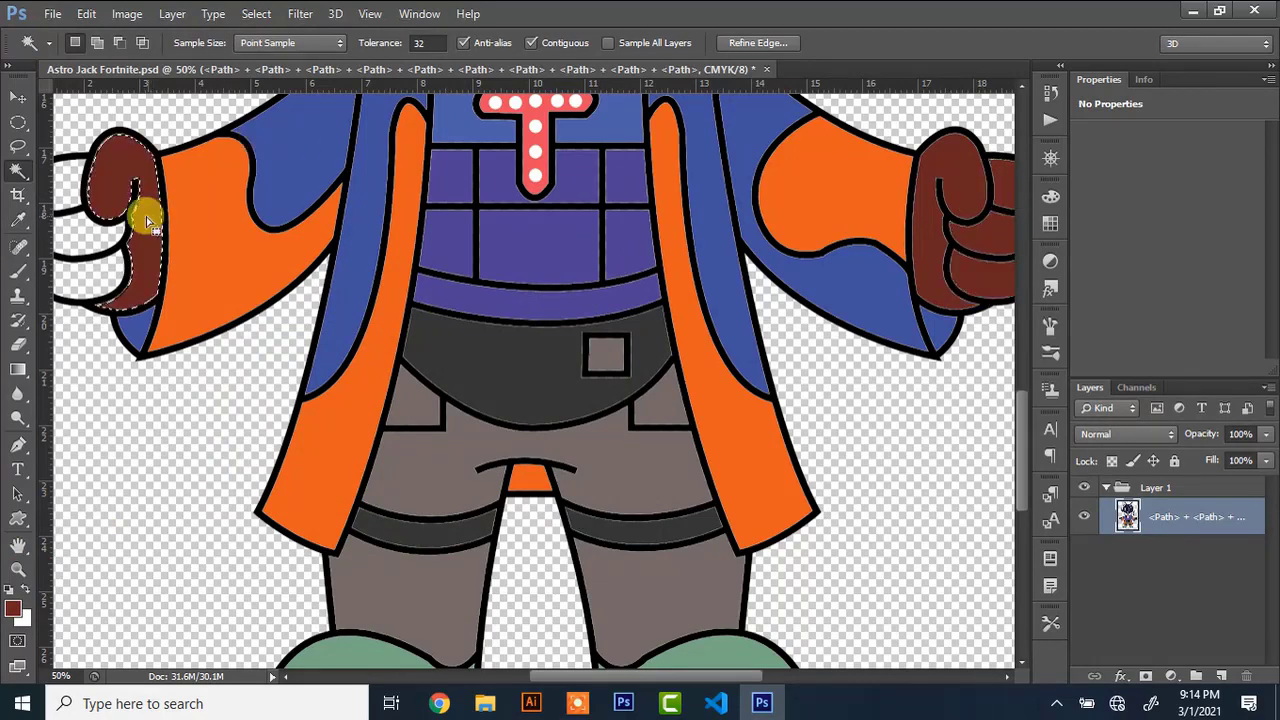
{"action": "left_click", "coordinate": [100, 240]}
{"action": "key", "text": "alt+BackSpace"}
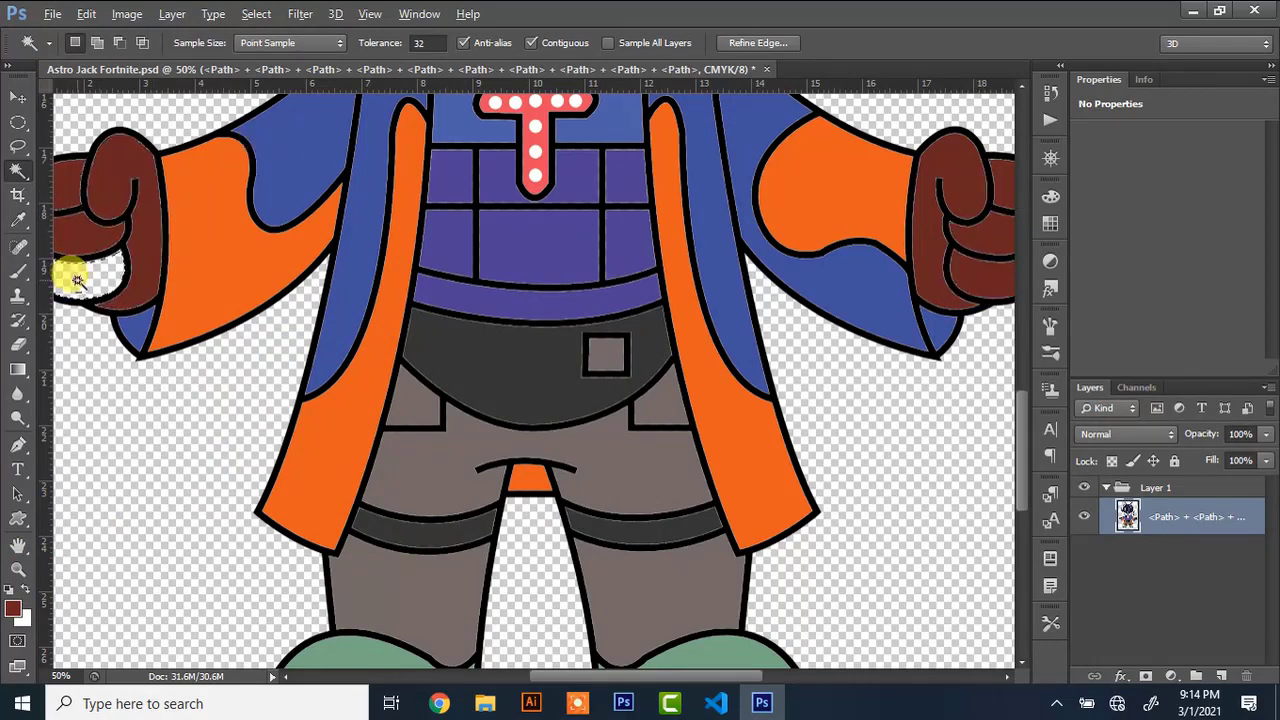
Set the foreground colour to near-black grey #1a1a1a and fill the band framing the helmet visor with it
{"action": "scroll", "coordinate": [1023, 87], "scroll_direction": "up", "scroll_amount": 5}
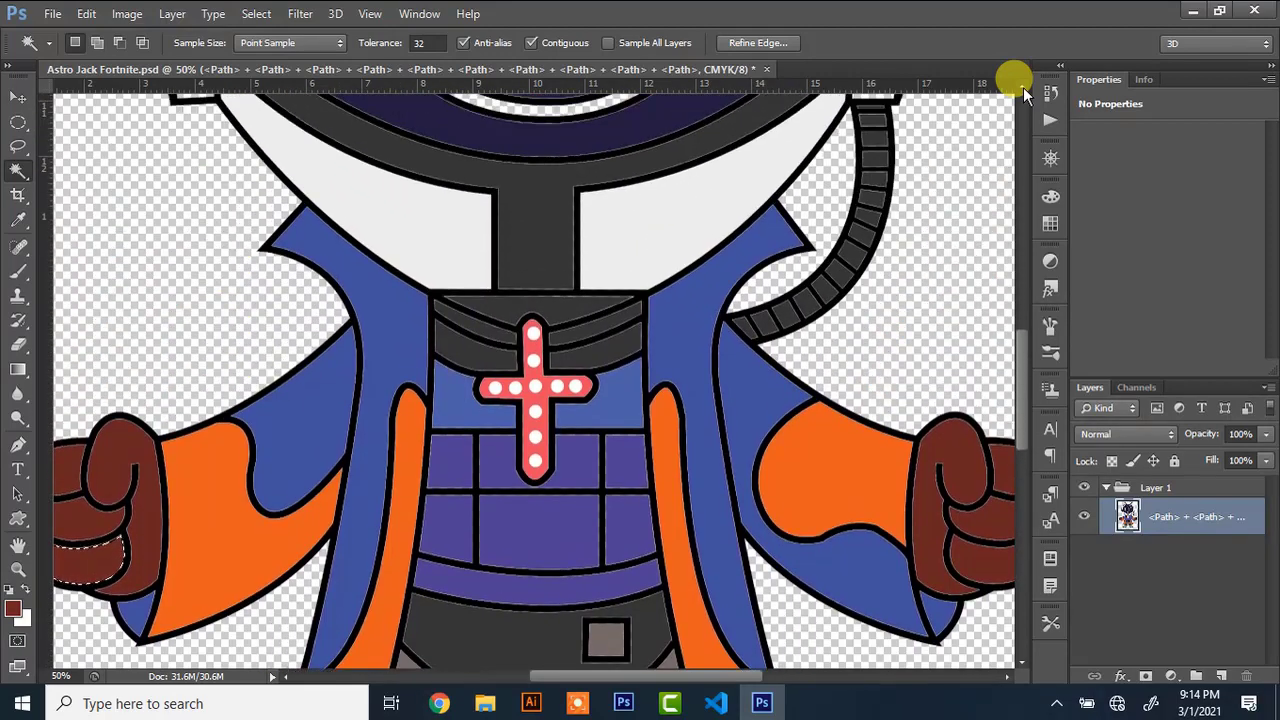
{"action": "scroll", "coordinate": [1023, 87], "scroll_direction": "up", "scroll_amount": 6}
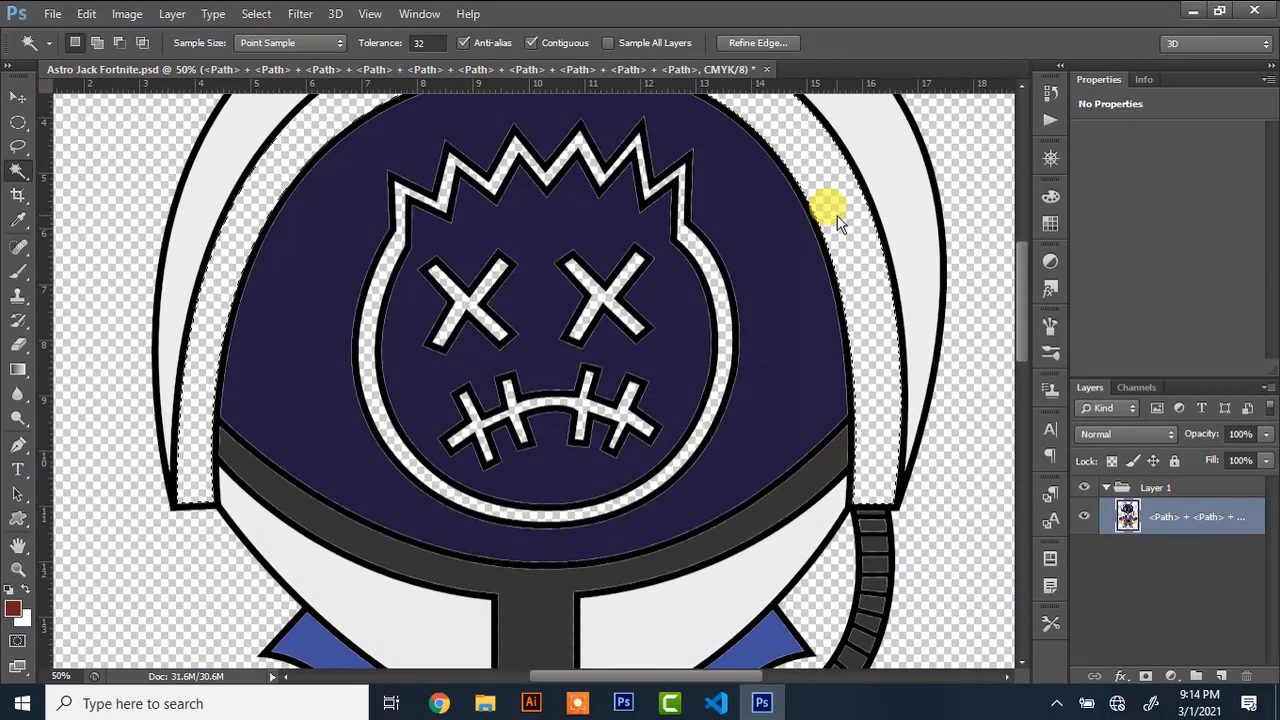
{"action": "left_click", "coordinate": [12, 608]}
{"action": "left_click", "coordinate": [751, 506]}
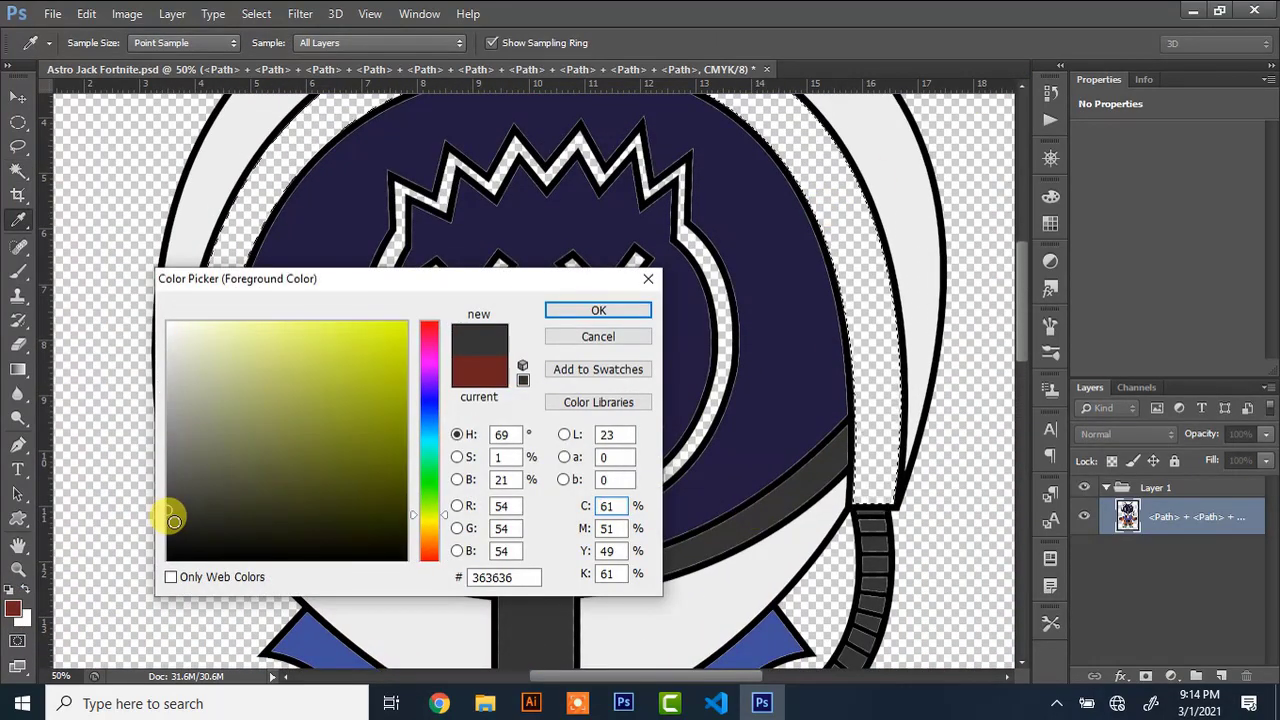
{"action": "left_click", "coordinate": [575, 310]}
{"action": "key", "text": "alt+BackSpace"}
{"action": "key", "text": "w"}
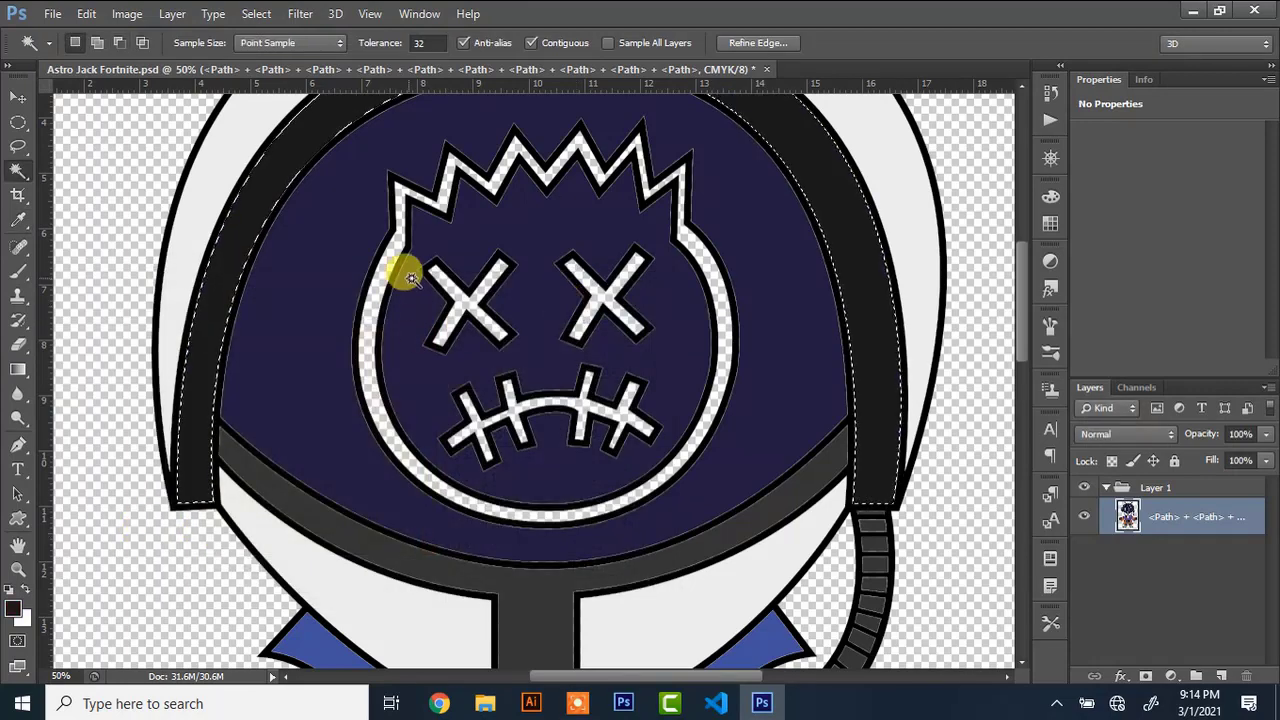
{"action": "key", "text": "ctrl+d"}
Sample the jacket collar's blue, lighten it and fill both X-shaped eyes on the visor with it
{"action": "left_click", "coordinate": [12, 606]}
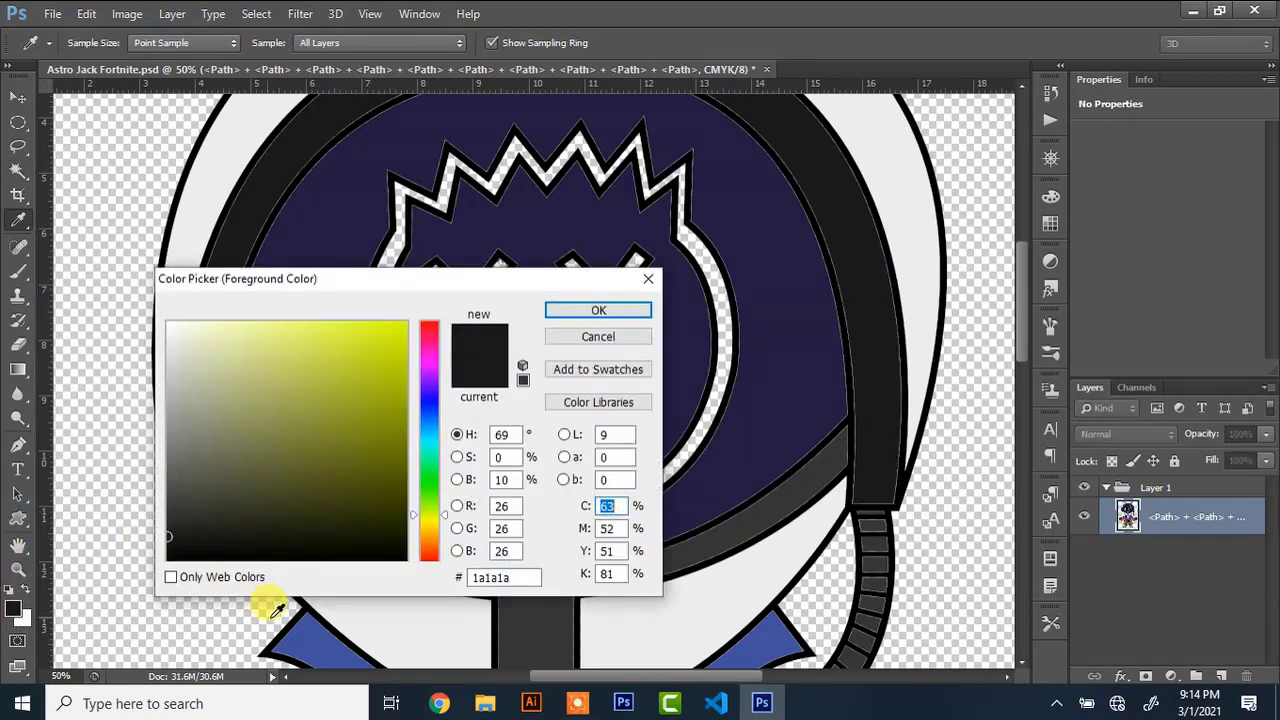
{"action": "left_click", "coordinate": [305, 624]}
{"action": "left_click_drag", "start_coordinate": [350, 345], "coordinate": [309, 369]}
{"action": "left_click", "coordinate": [592, 307]}
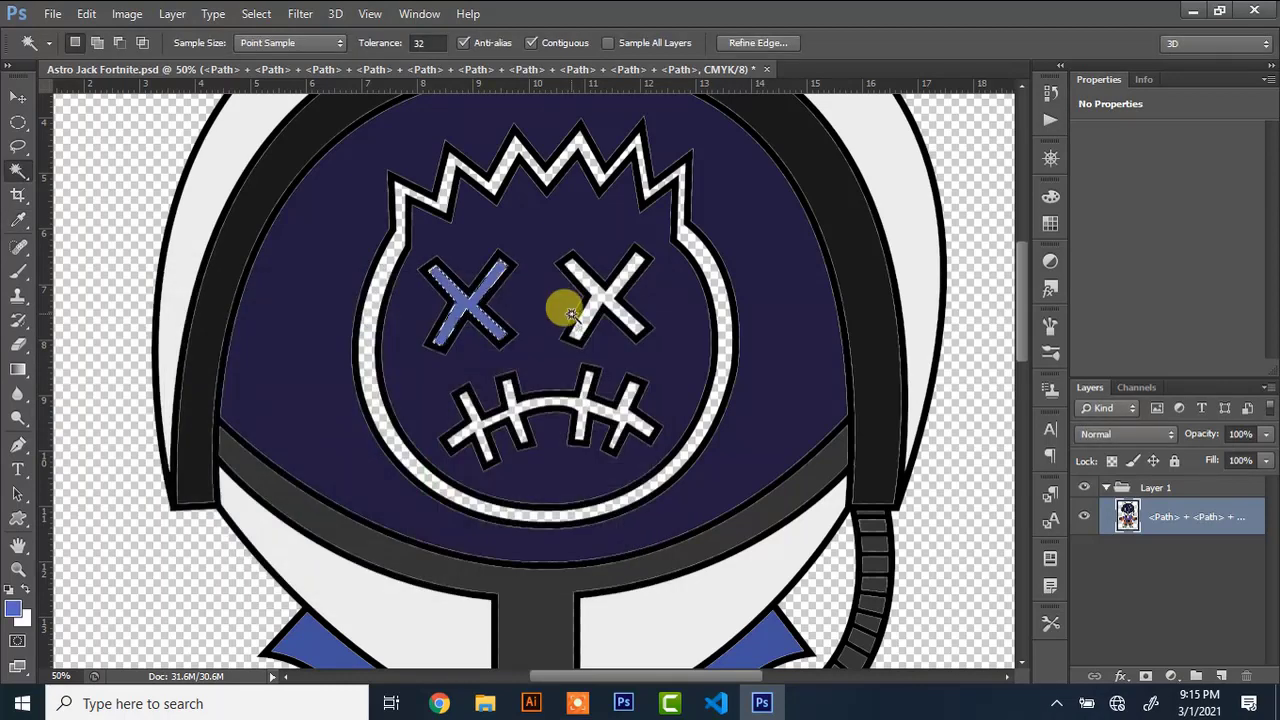
{"action": "left_click", "coordinate": [592, 300]}
{"action": "key", "text": "alt+BackSpace"}
Fill the face outline with its jagged hair and the stitched mouth with the same light blue
{"action": "left_click", "coordinate": [589, 161]}
{"action": "key", "text": "alt+BackSpace"}
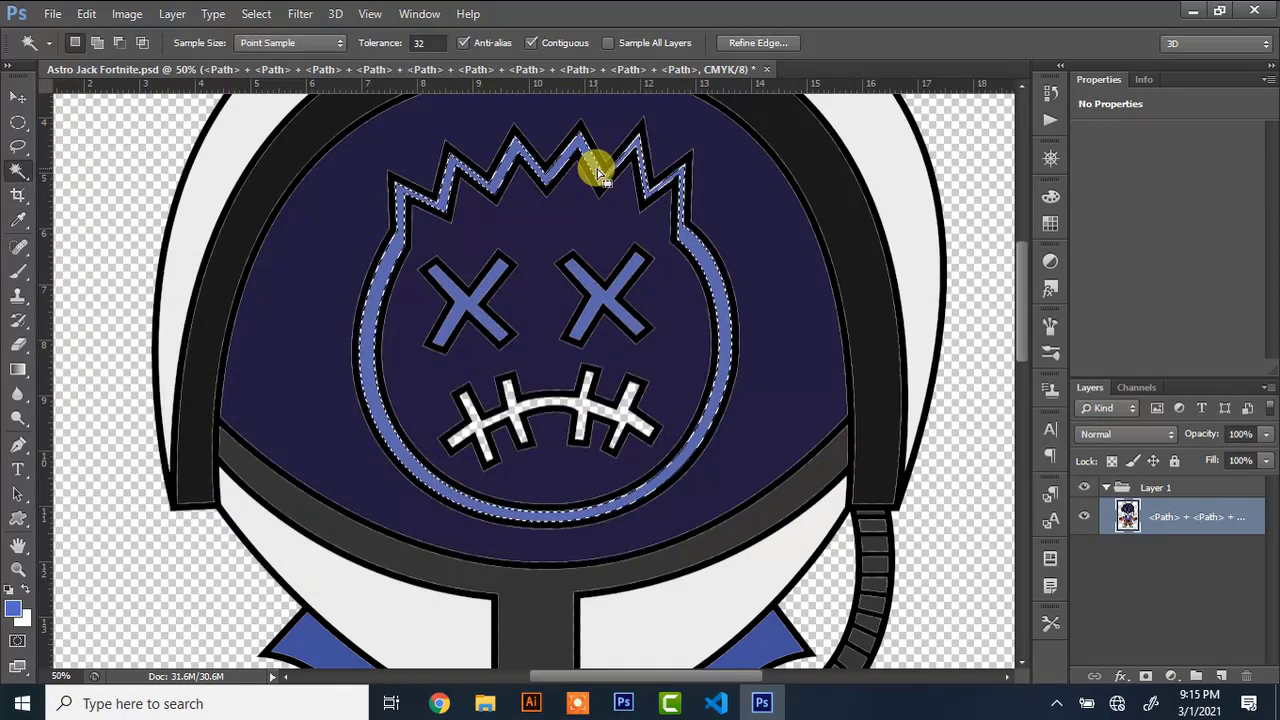
{"action": "left_click", "coordinate": [537, 396]}
{"action": "key", "text": "alt+BackSpace"}
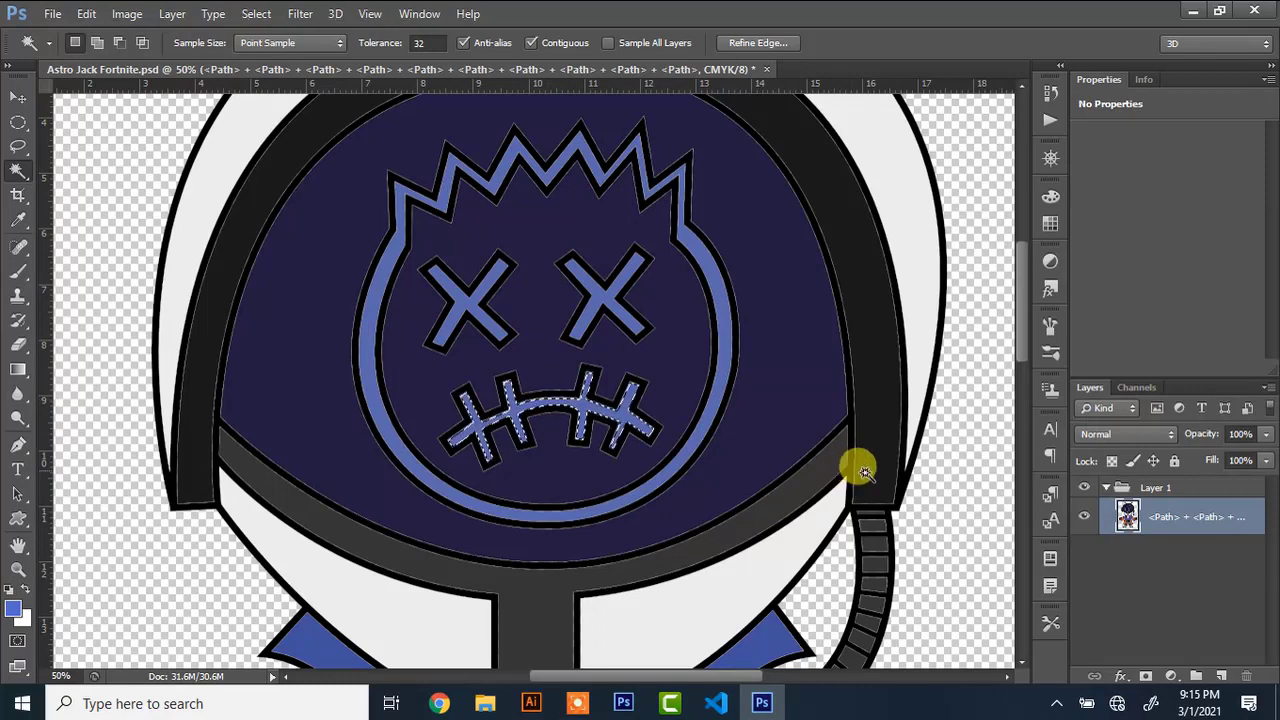
{"action": "left_click", "coordinate": [1120, 676]}
{"action": "left_click", "coordinate": [1137, 487]}
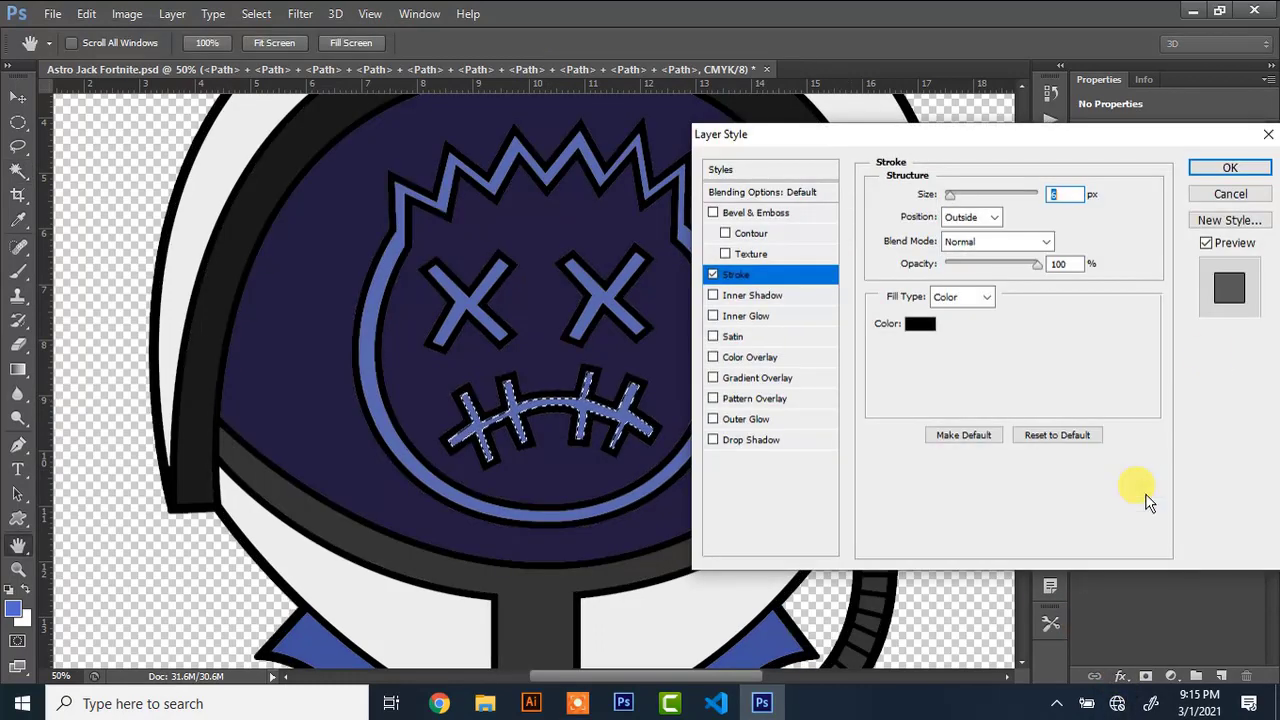
{"action": "left_click", "coordinate": [1228, 168]}
Copy the stitched mouth onto its own layer and hide the character artwork layer to isolate it
{"action": "left_click", "coordinate": [1150, 515]}
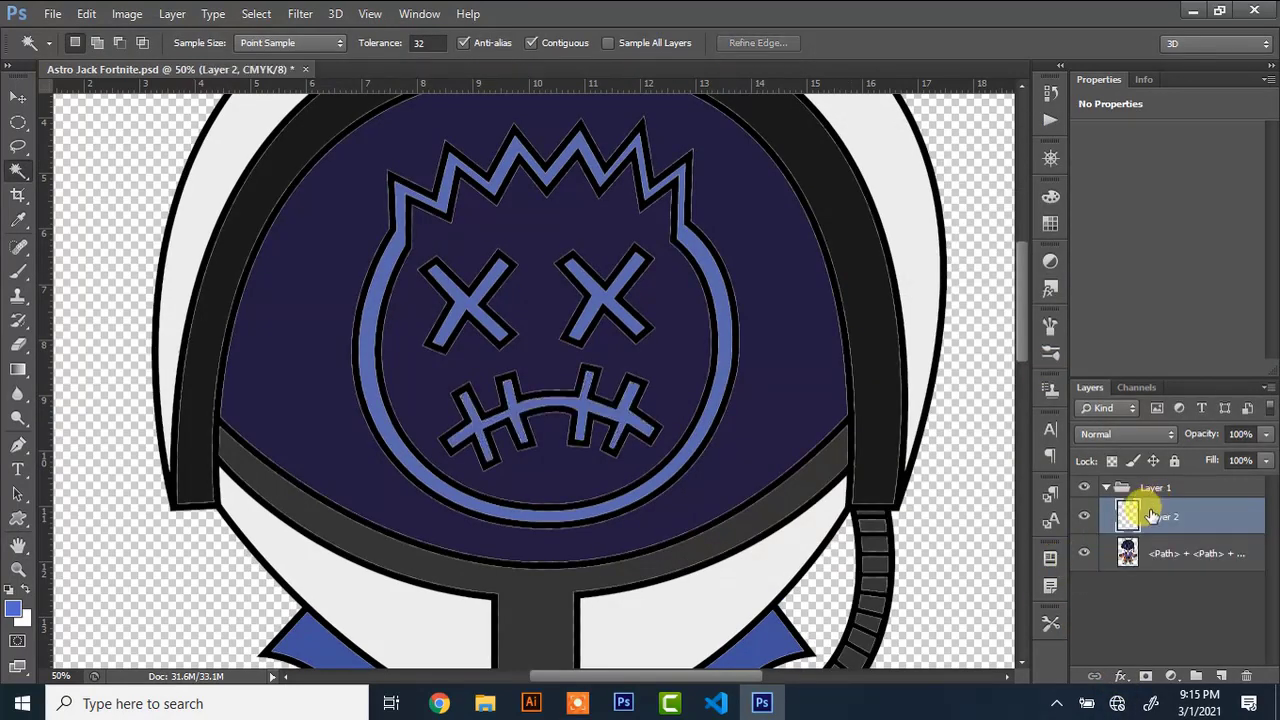
{"action": "left_click", "coordinate": [1084, 513]}
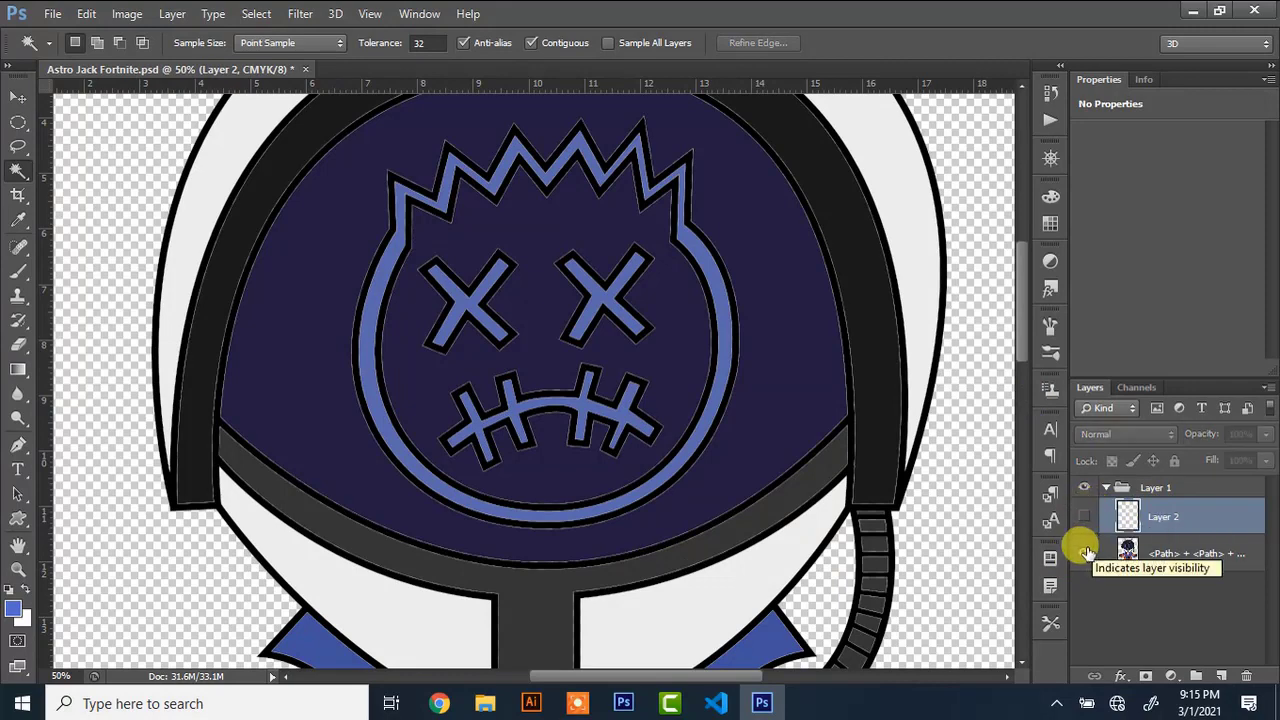
{"action": "left_click", "coordinate": [1084, 552]}
{"action": "left_click", "coordinate": [1082, 517]}
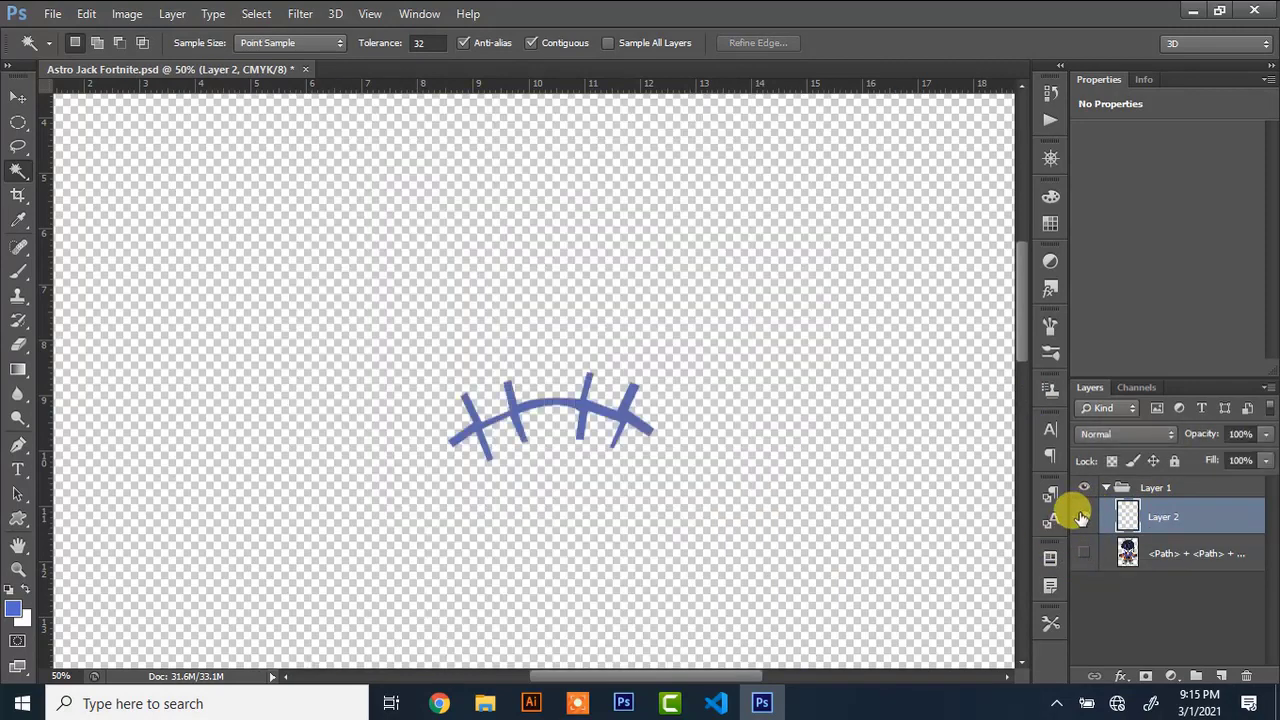
{"action": "left_click", "coordinate": [14, 610]}
{"action": "left_click", "coordinate": [588, 310]}
Add an Inner Shadow effect to the mouth layer and set the shadow colour to deep blue #1c00ac
{"action": "left_click", "coordinate": [1121, 676]}
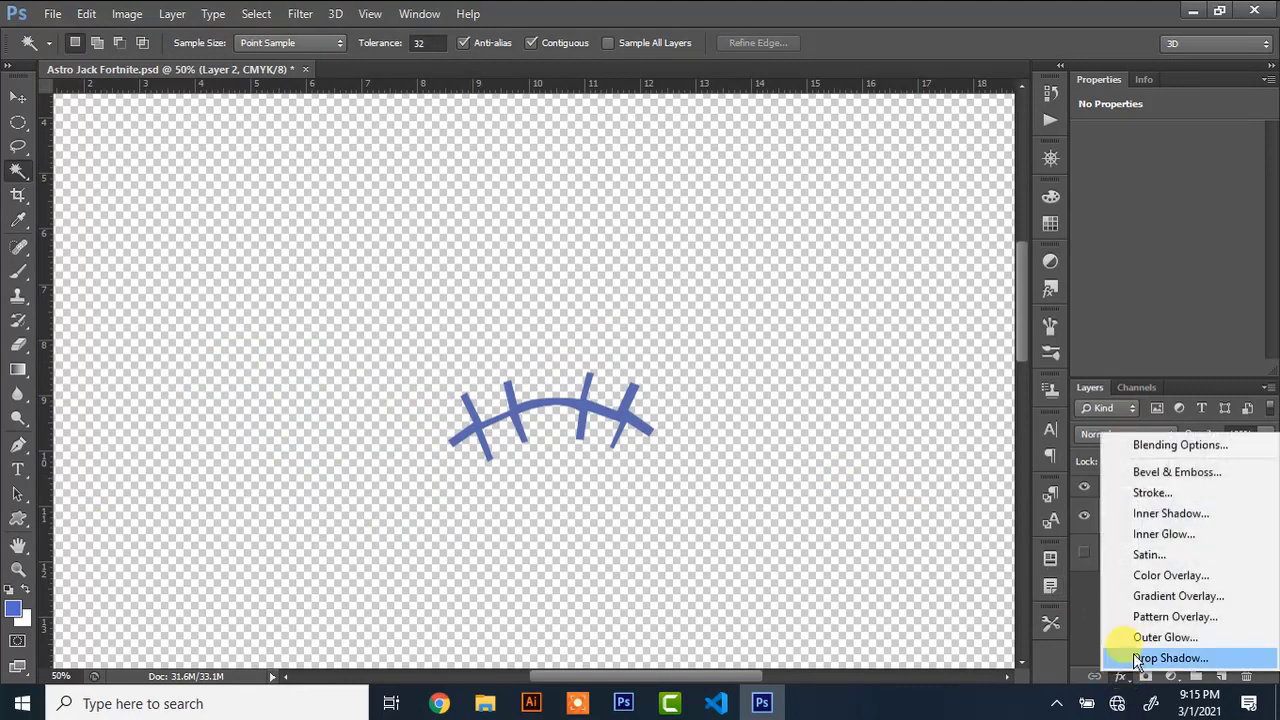
{"action": "left_click", "coordinate": [1150, 513]}
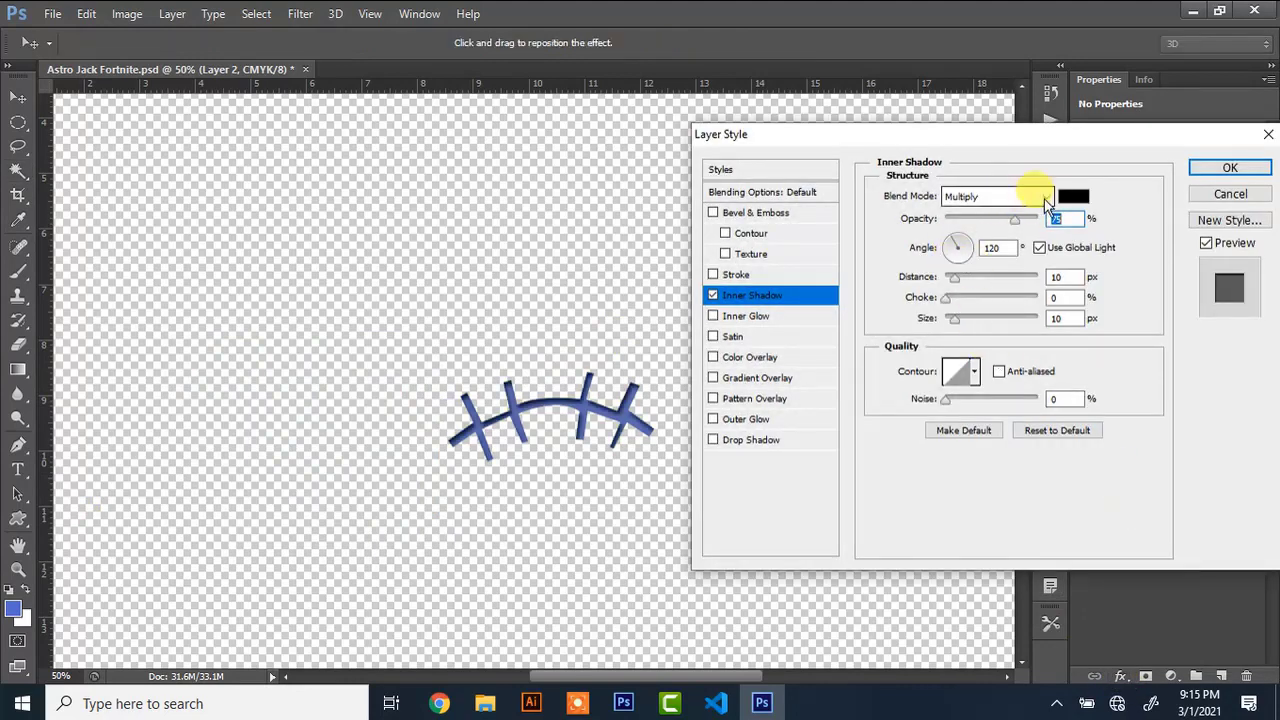
{"action": "left_click", "coordinate": [1072, 196]}
{"action": "left_click_drag", "start_coordinate": [434, 280], "coordinate": [291, 138]}
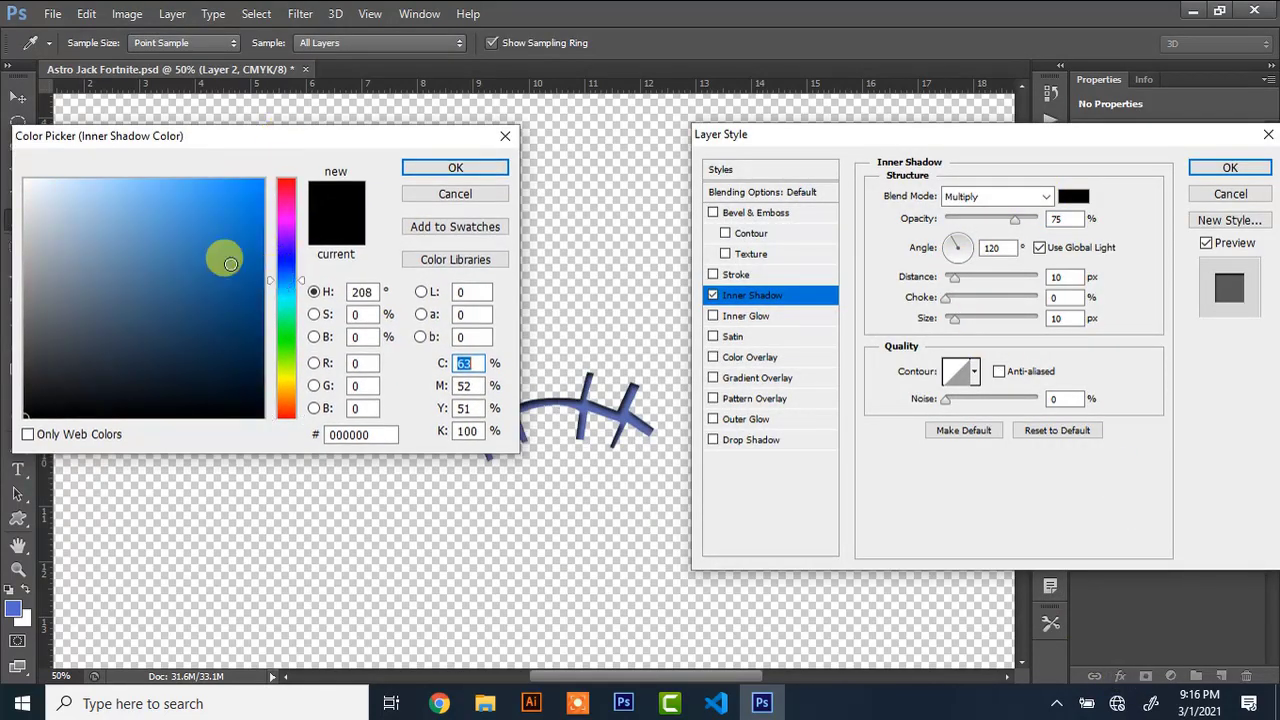
{"action": "mouse_move", "coordinate": [230, 264]}
{"action": "left_mouse_down"}
{"action": "mouse_move", "coordinate": [268, 190]}
{"action": "mouse_move", "coordinate": [251, 381]}
{"action": "left_mouse_up"}
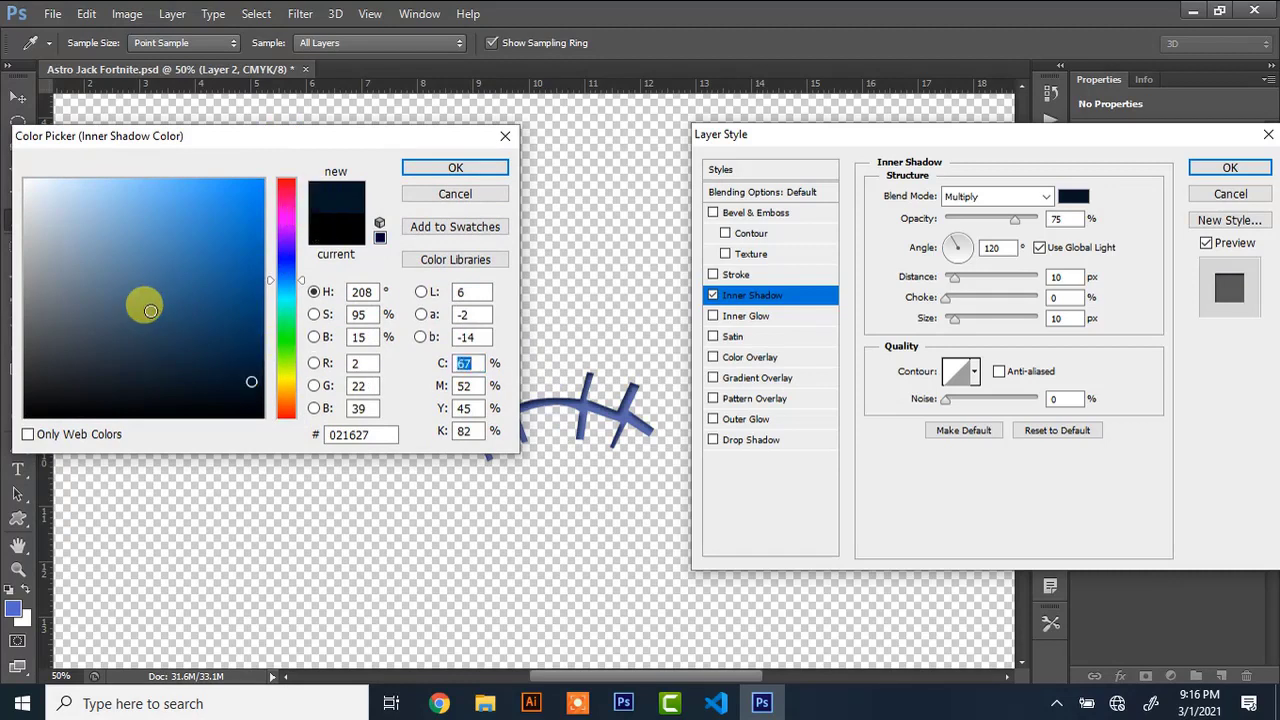
{"action": "left_click", "coordinate": [24, 179]}
{"action": "left_click", "coordinate": [207, 350]}
{"action": "left_click", "coordinate": [284, 372]}
{"action": "left_click", "coordinate": [263, 216]}
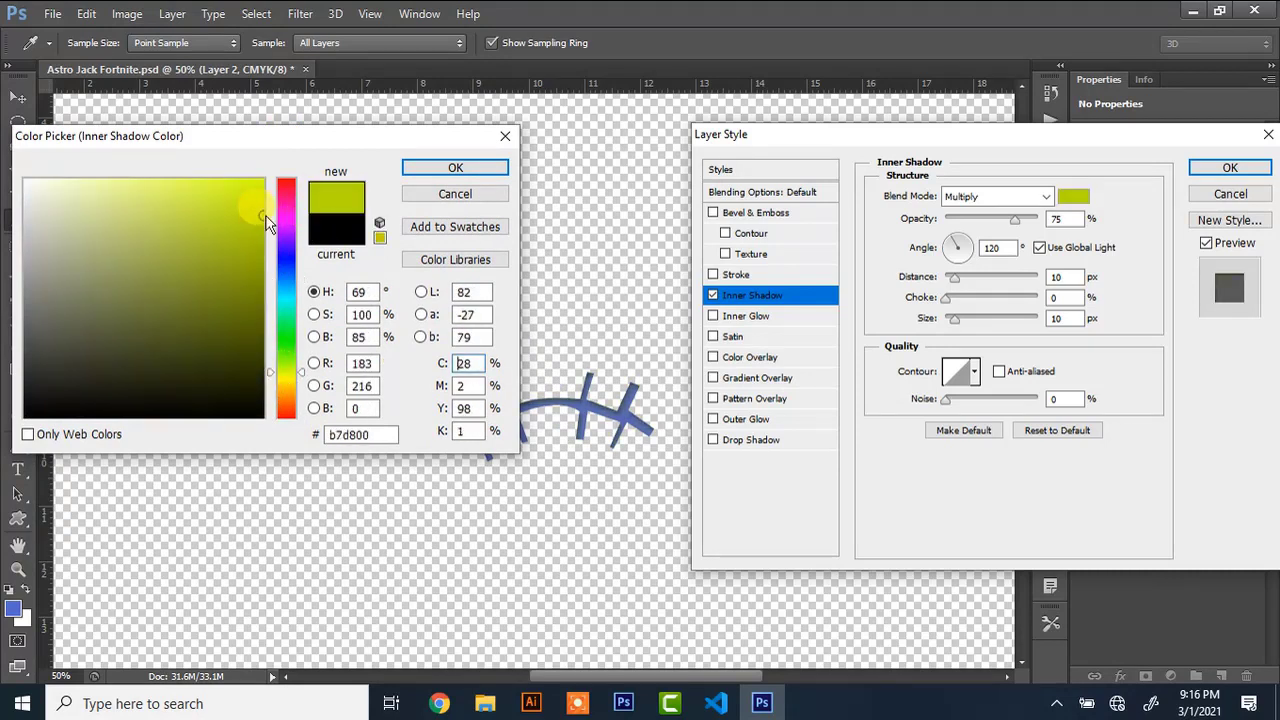
{"action": "left_click", "coordinate": [285, 252]}
{"action": "left_click_drag", "start_coordinate": [229, 234], "coordinate": [260, 240]}
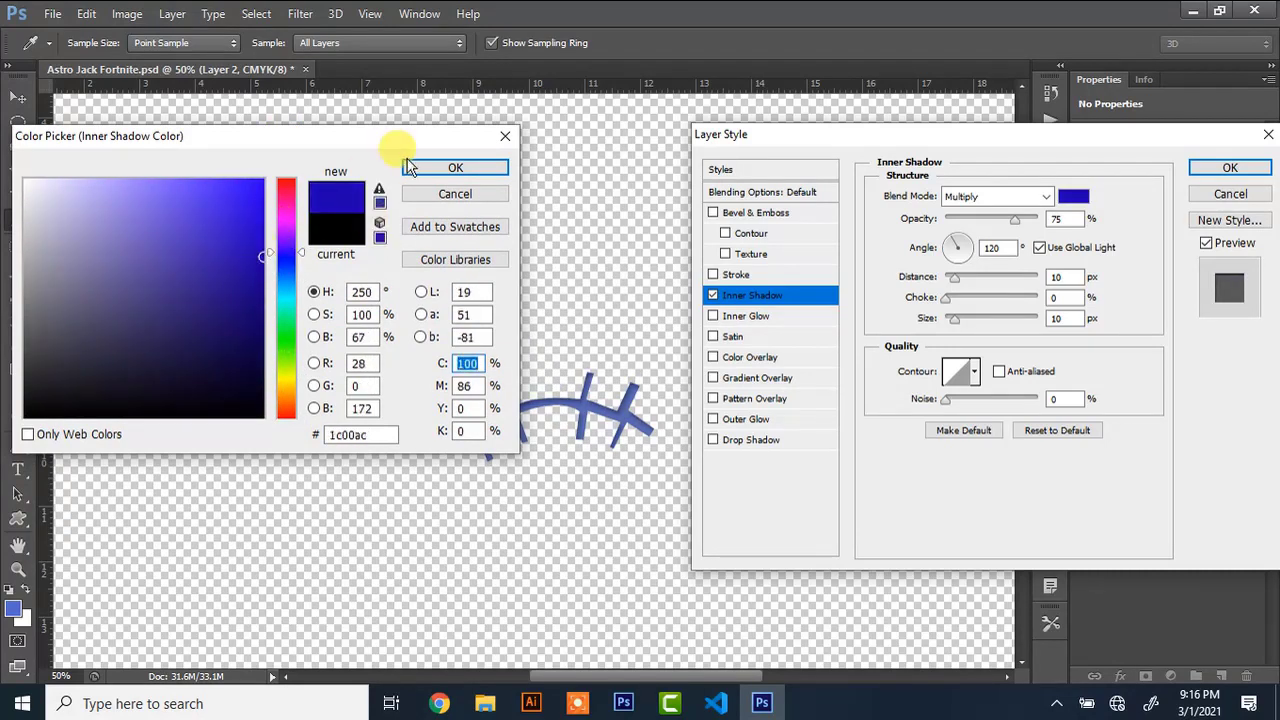
{"action": "left_click", "coordinate": [409, 167]}
Apply the mouth's inner shadow with 100% opacity and a size of 49 px, and show the character artwork layer again
{"action": "left_click", "coordinate": [967, 320]}
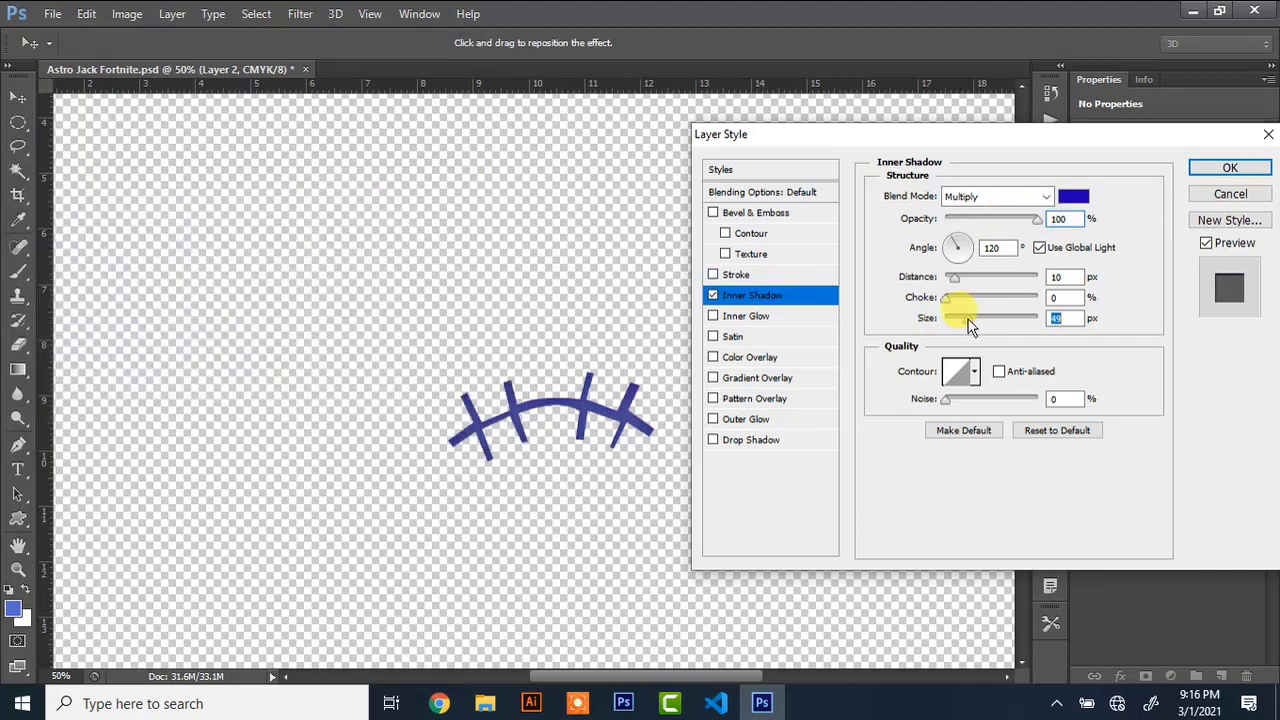
{"action": "left_click", "coordinate": [1194, 168]}
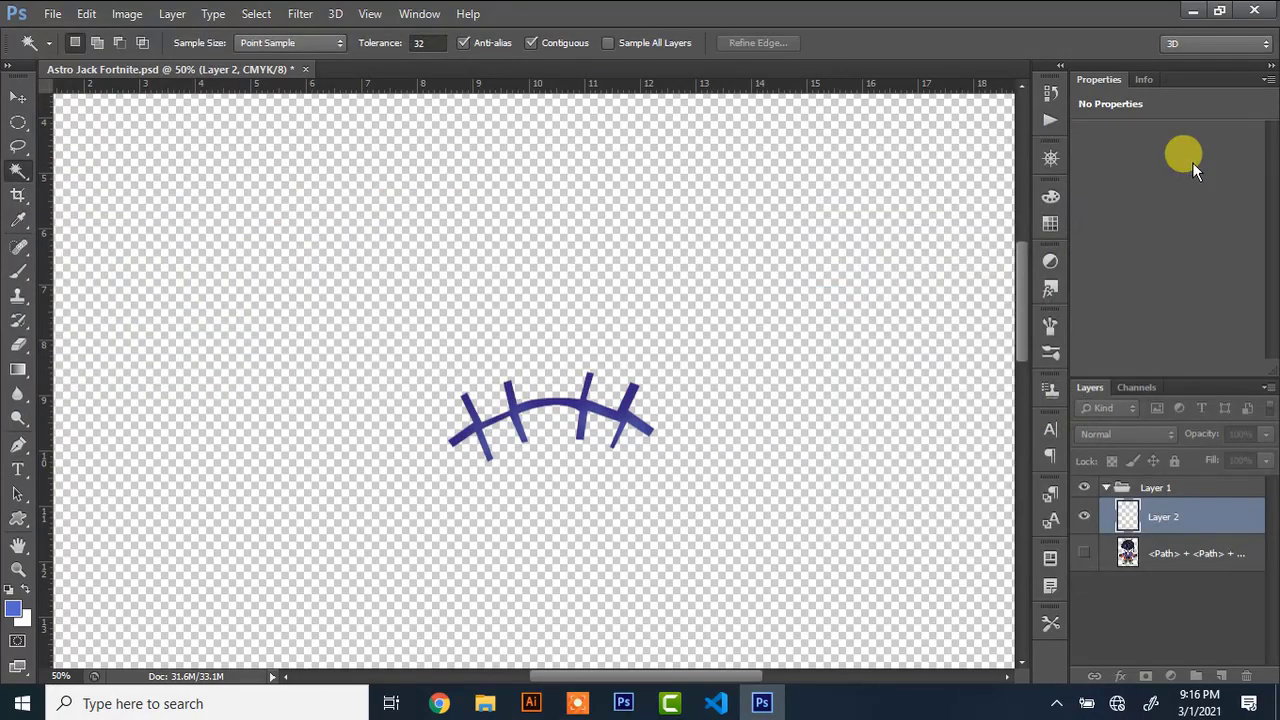
{"action": "left_click", "coordinate": [1084, 588]}
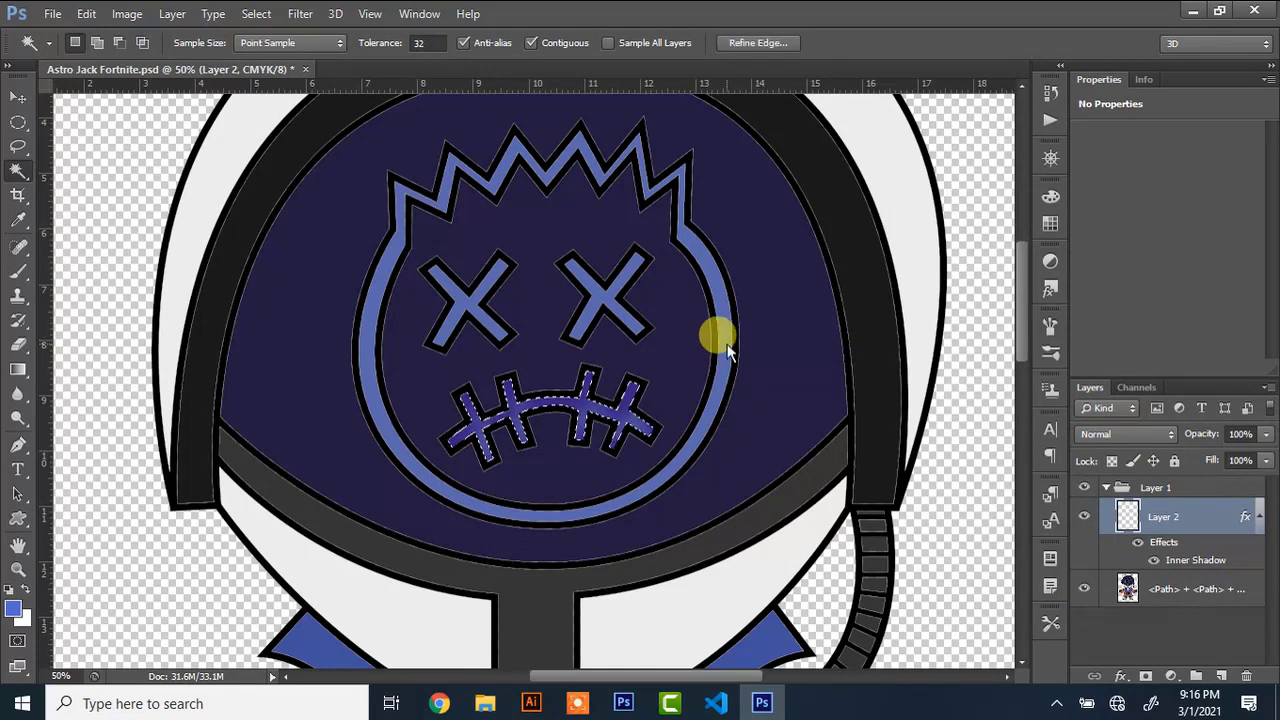
Copy the face and hair outline onto its own layer and duplicate the mouth's Inner Shadow effect onto it
{"action": "left_click", "coordinate": [1197, 591]}
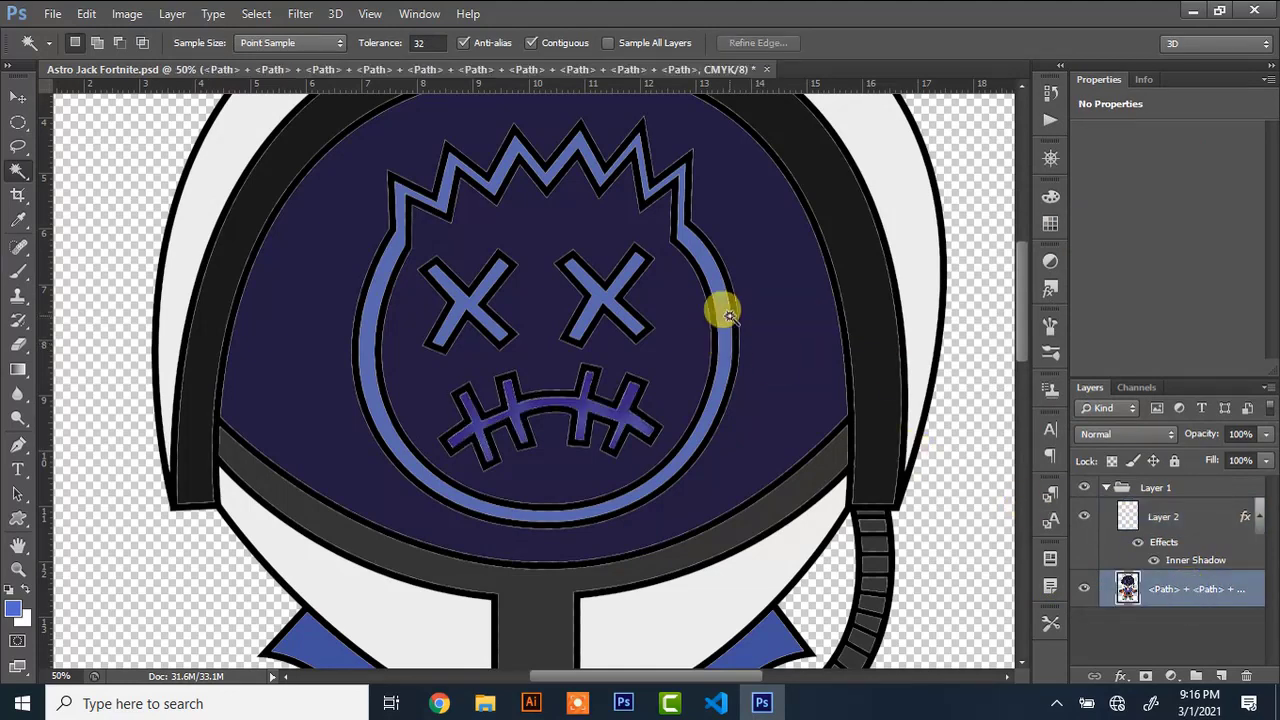
{"action": "left_click", "coordinate": [718, 306]}
{"action": "key", "text": "ctrl+j"}
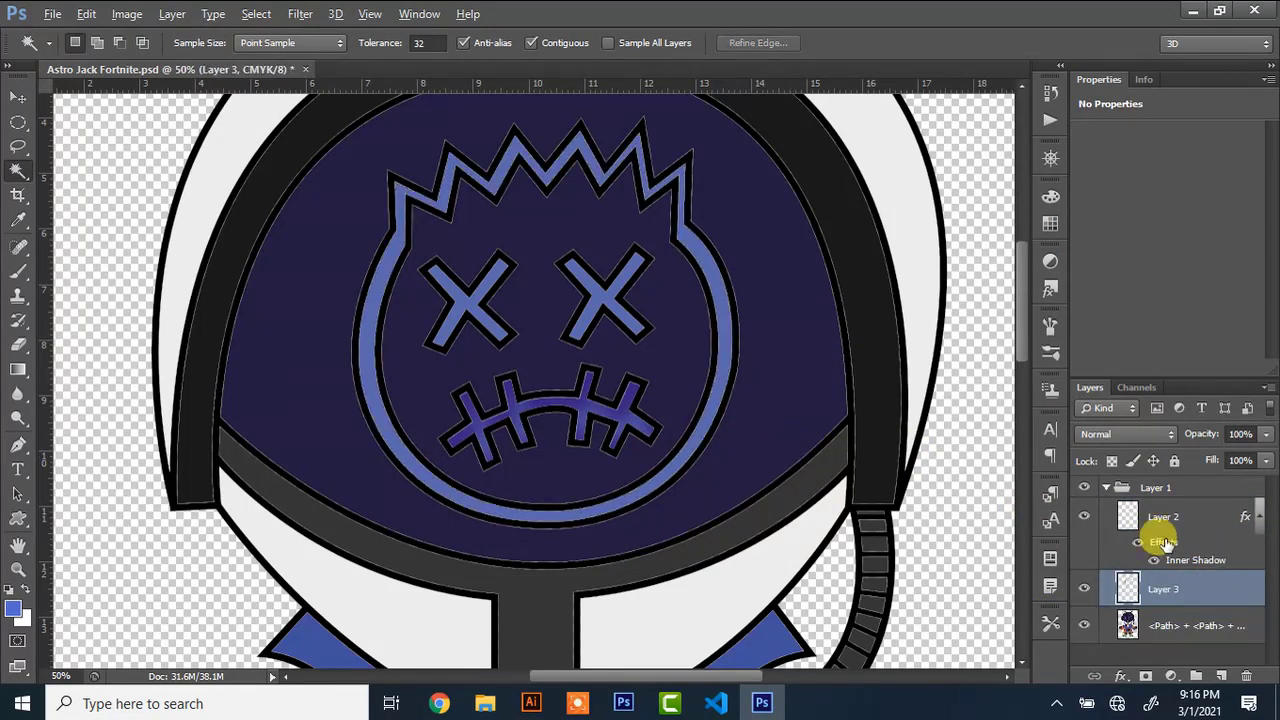
{"action": "left_click_drag", "start_coordinate": [1163, 541], "coordinate": [1158, 588]}
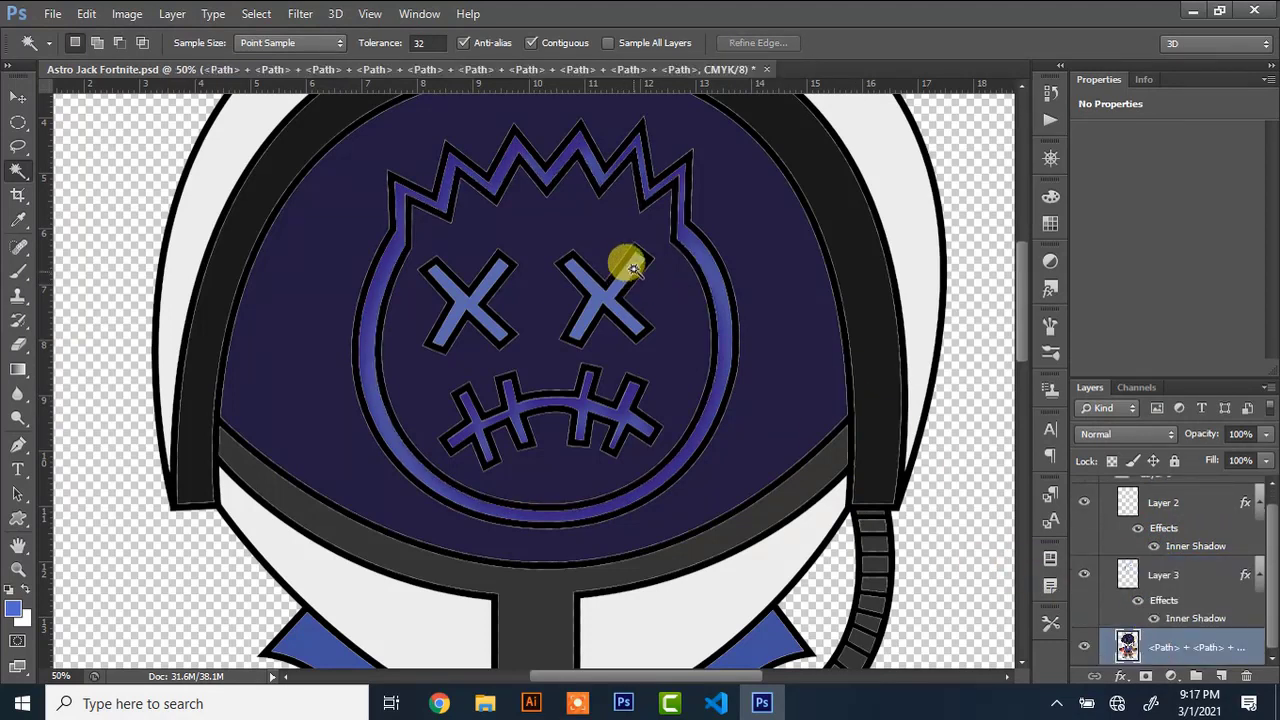
Copy each X-shaped eye onto its own layer and duplicate the Inner Shadow effect onto both
{"action": "left_click", "coordinate": [633, 268]}
{"action": "key", "text": "ctrl+j"}
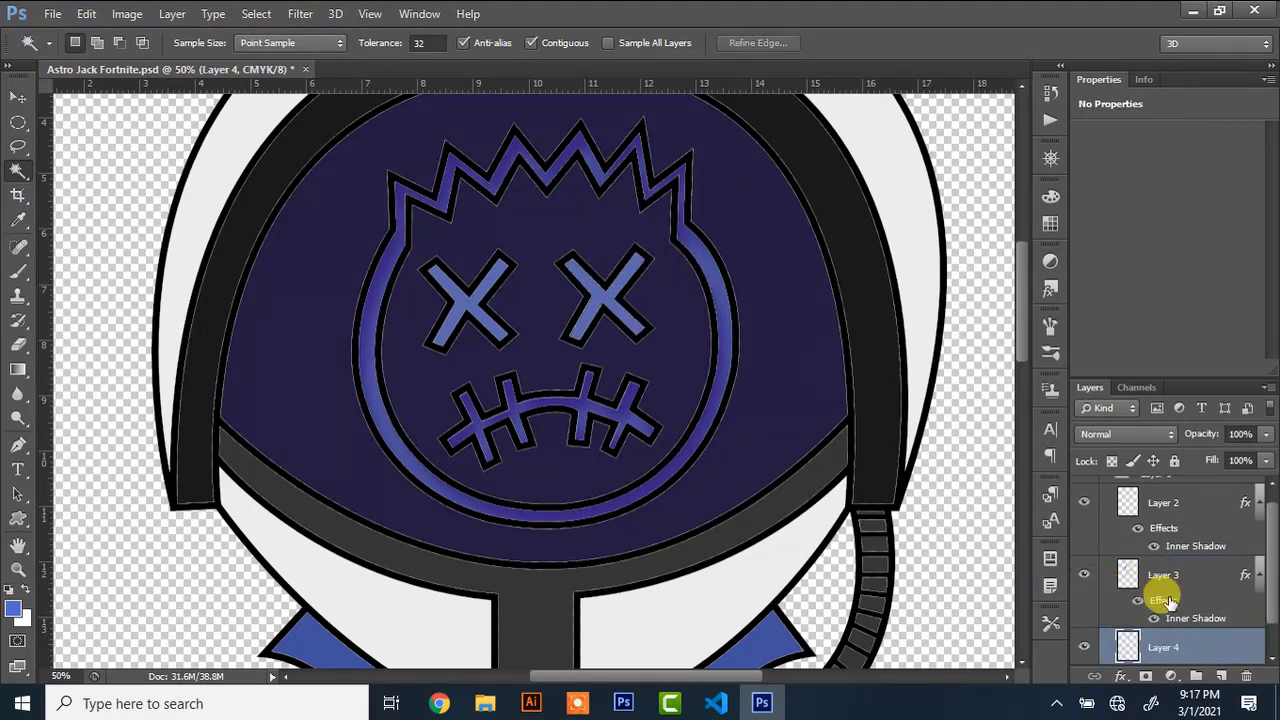
{"action": "left_click_drag", "start_coordinate": [1168, 600], "coordinate": [1166, 645]}
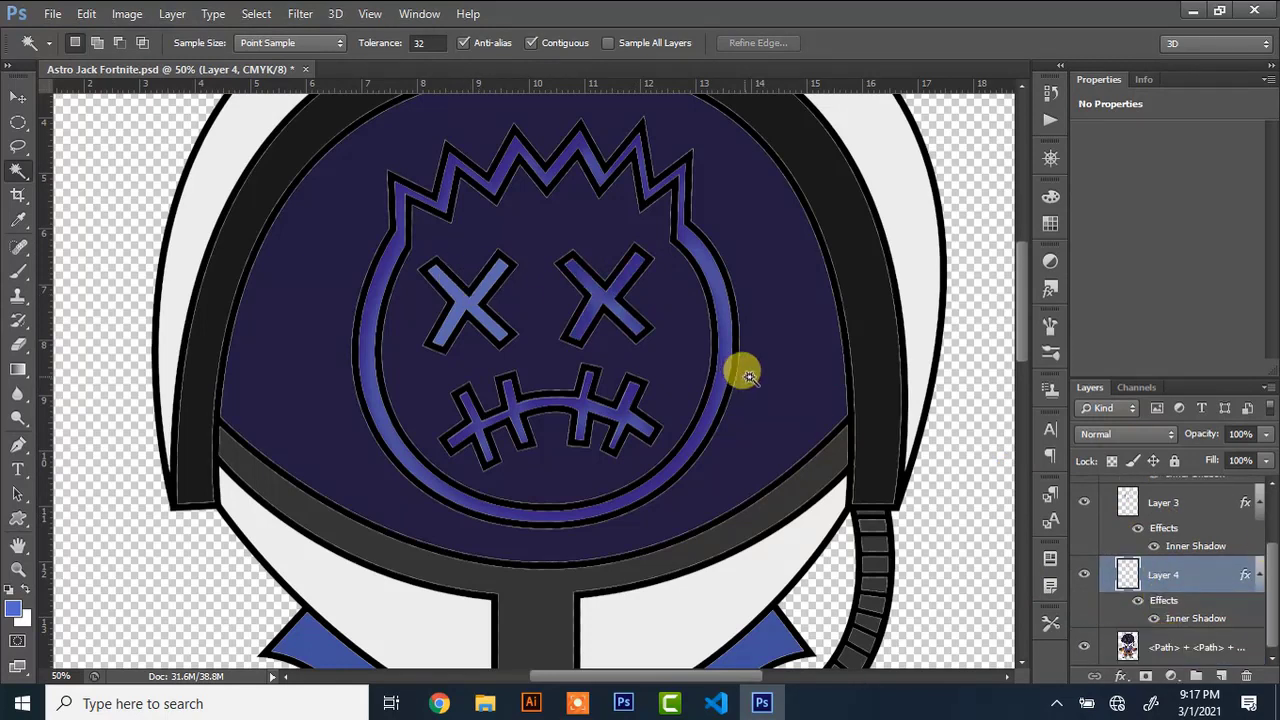
{"action": "left_click", "coordinate": [1180, 645]}
{"action": "key", "text": "ctrl+j"}
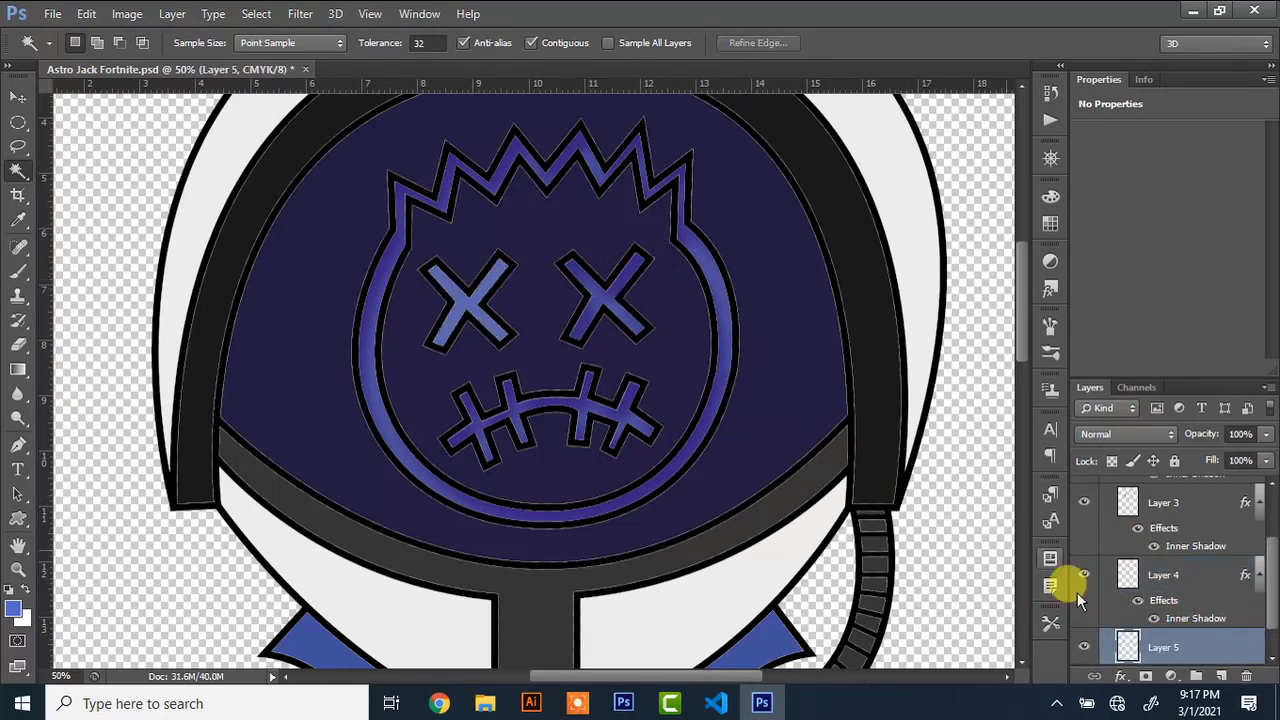
{"action": "left_click_drag", "start_coordinate": [1168, 565], "coordinate": [1170, 612]}
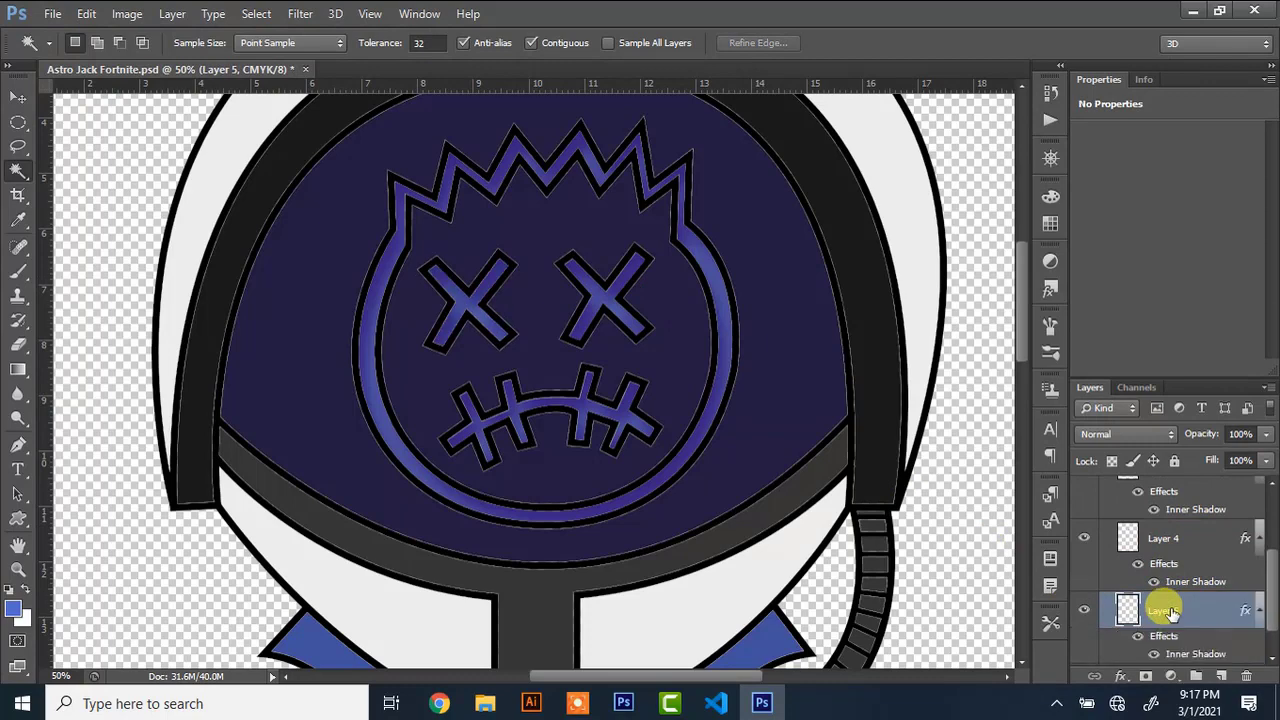
Merge the four face detail layers, Layer 2 through Layer 5, into a single layer
{"action": "key", "text": "ctrl+minus"}
{"action": "key", "text": "ctrl+minus"}
{"action": "key", "text": "ctrl+minus"}
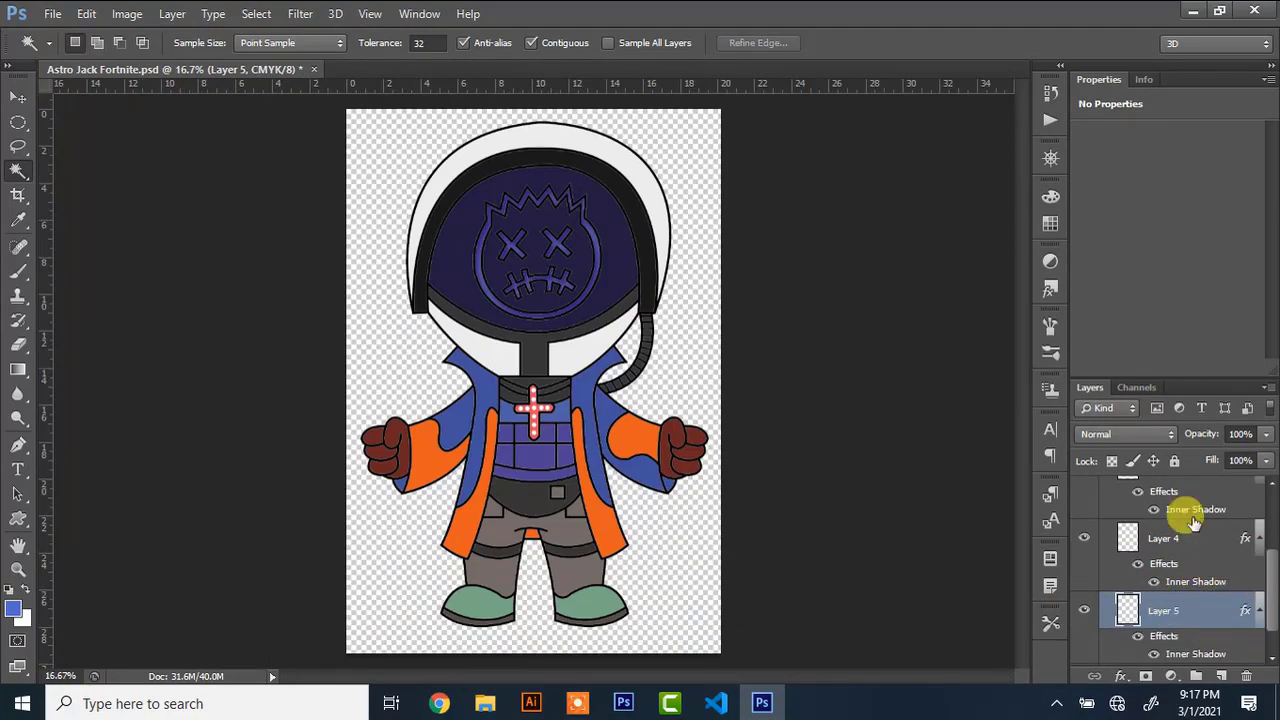
{"action": "scroll", "coordinate": [1193, 522], "scroll_direction": "up", "scroll_amount": 3}
{"action": "left_click", "coordinate": [1189, 514]}
{"action": "scroll", "coordinate": [1180, 534], "scroll_direction": "down", "scroll_amount": 3}
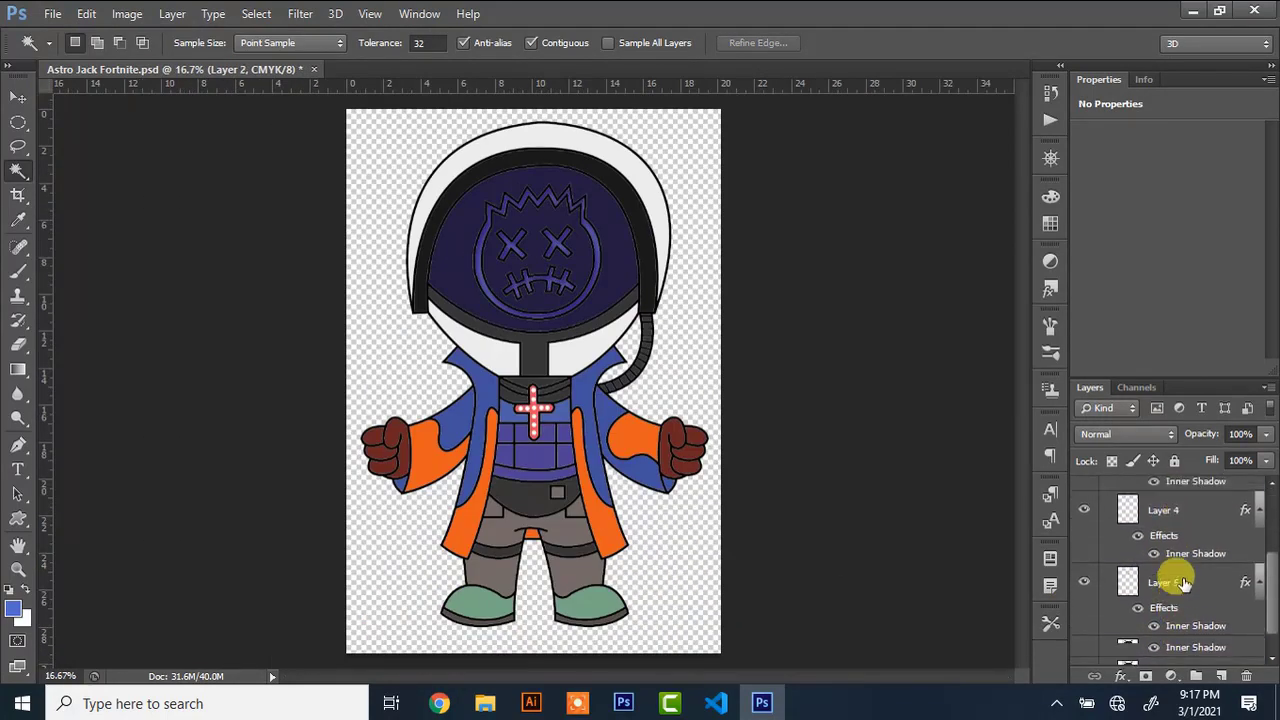
{"action": "double_click", "coordinate": [1165, 582]}
{"action": "scroll", "coordinate": [1260, 490], "scroll_direction": "up", "scroll_amount": 2}
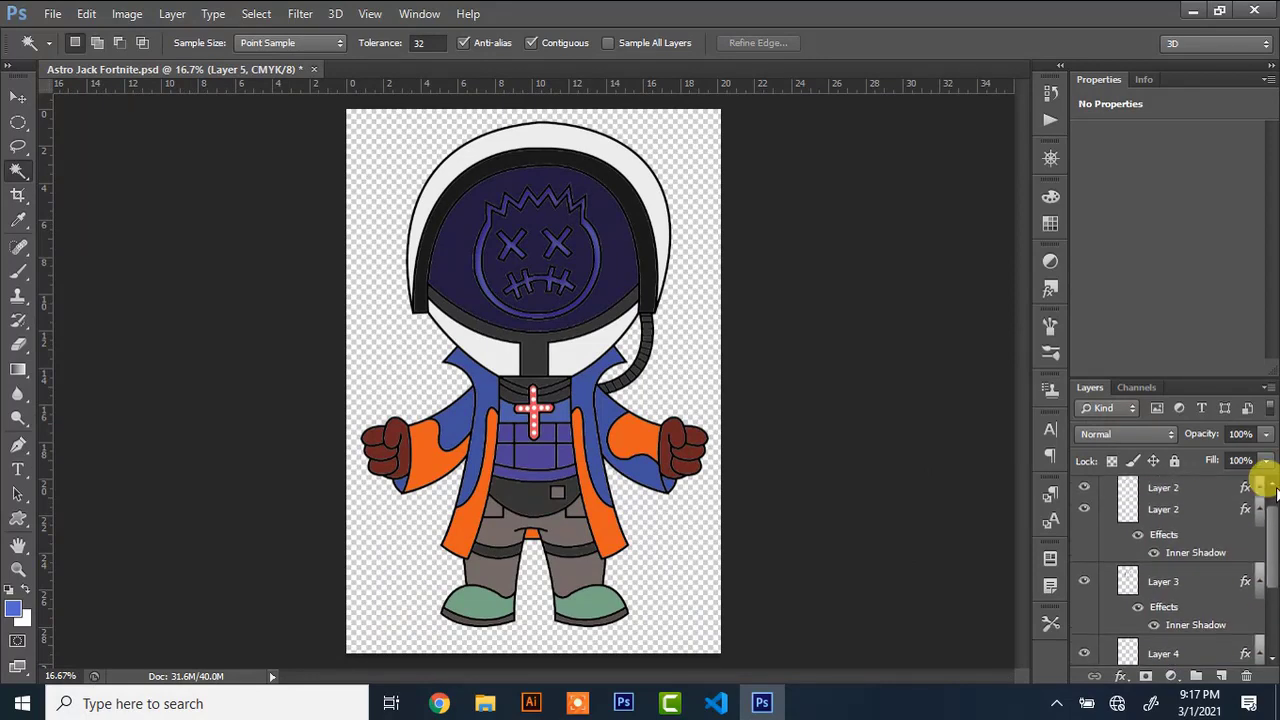
{"action": "left_click", "coordinate": [1190, 508], "text": "shift"}
{"action": "right_click", "coordinate": [1190, 508]}
{"action": "left_click", "coordinate": [898, 505]}
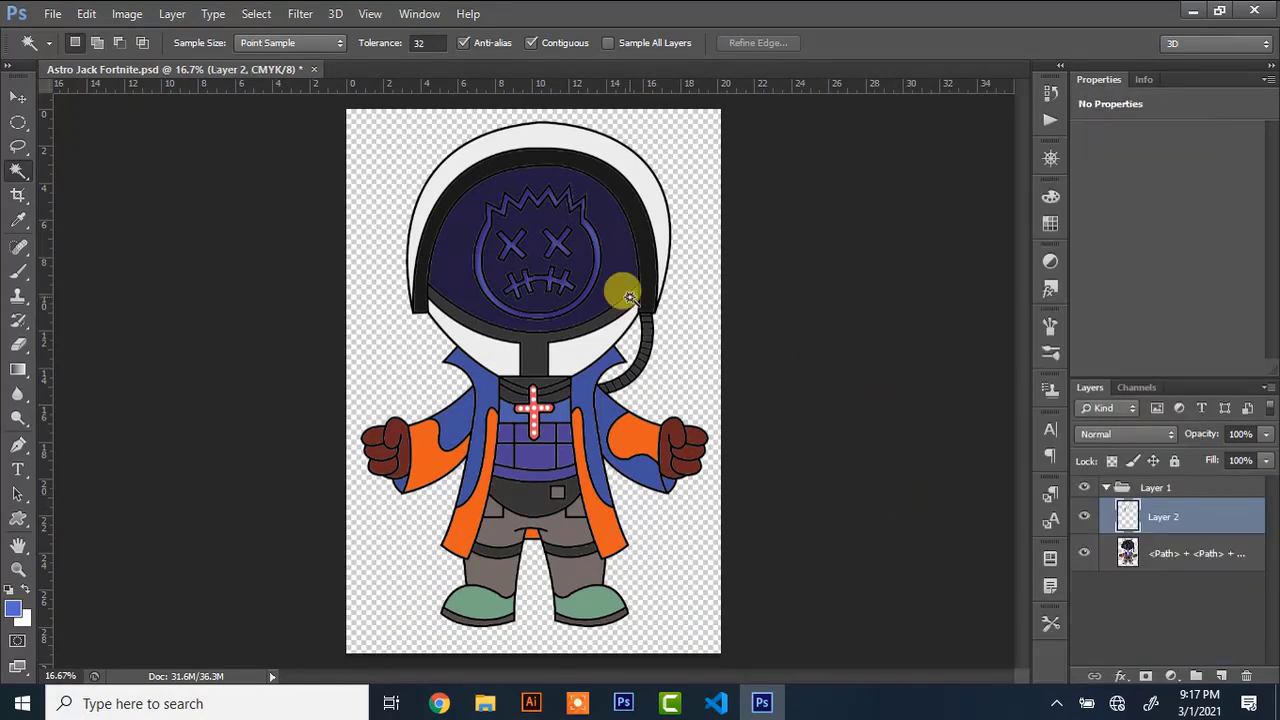
Merge the combined face details layer with the character artwork layer
{"action": "left_click", "coordinate": [19, 97]}
{"action": "left_click", "coordinate": [1158, 553], "text": "shift"}
{"action": "right_click", "coordinate": [1158, 553]}
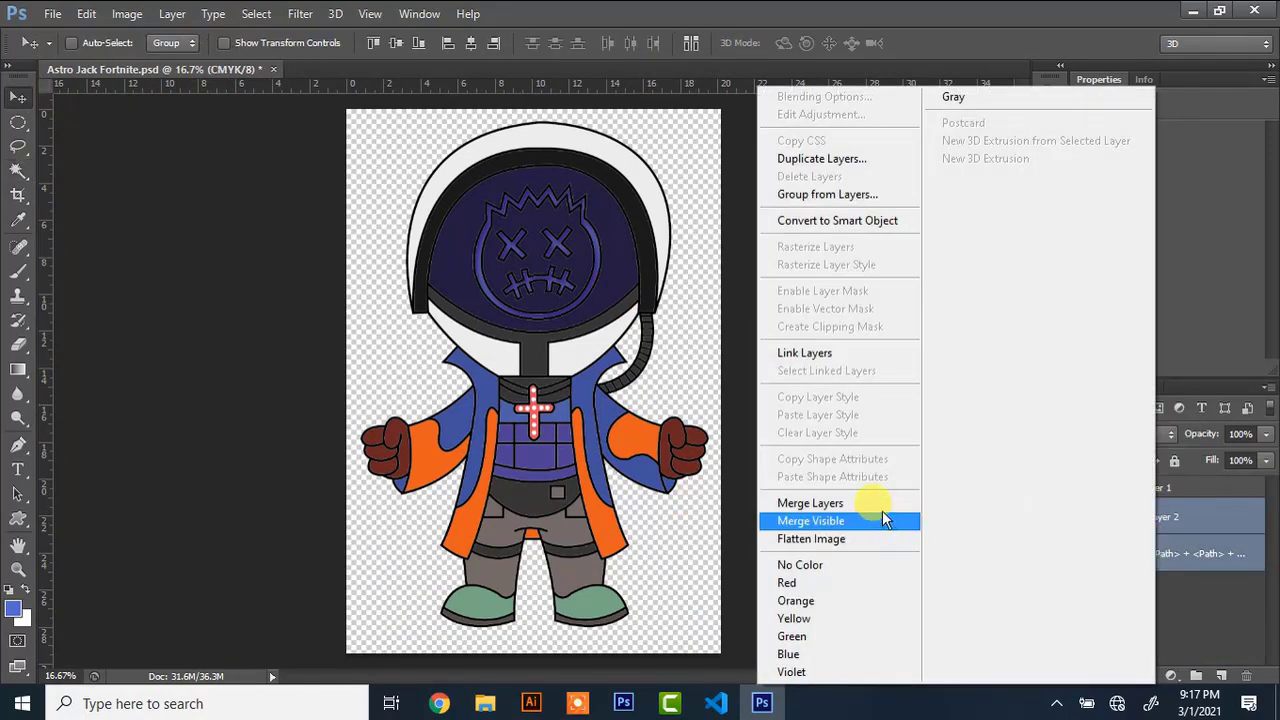
{"action": "left_click", "coordinate": [880, 503]}
Add a black outside Stroke and a black Inner Shadow about 125 px in size to the merged character layer
{"action": "left_click", "coordinate": [1120, 676]}
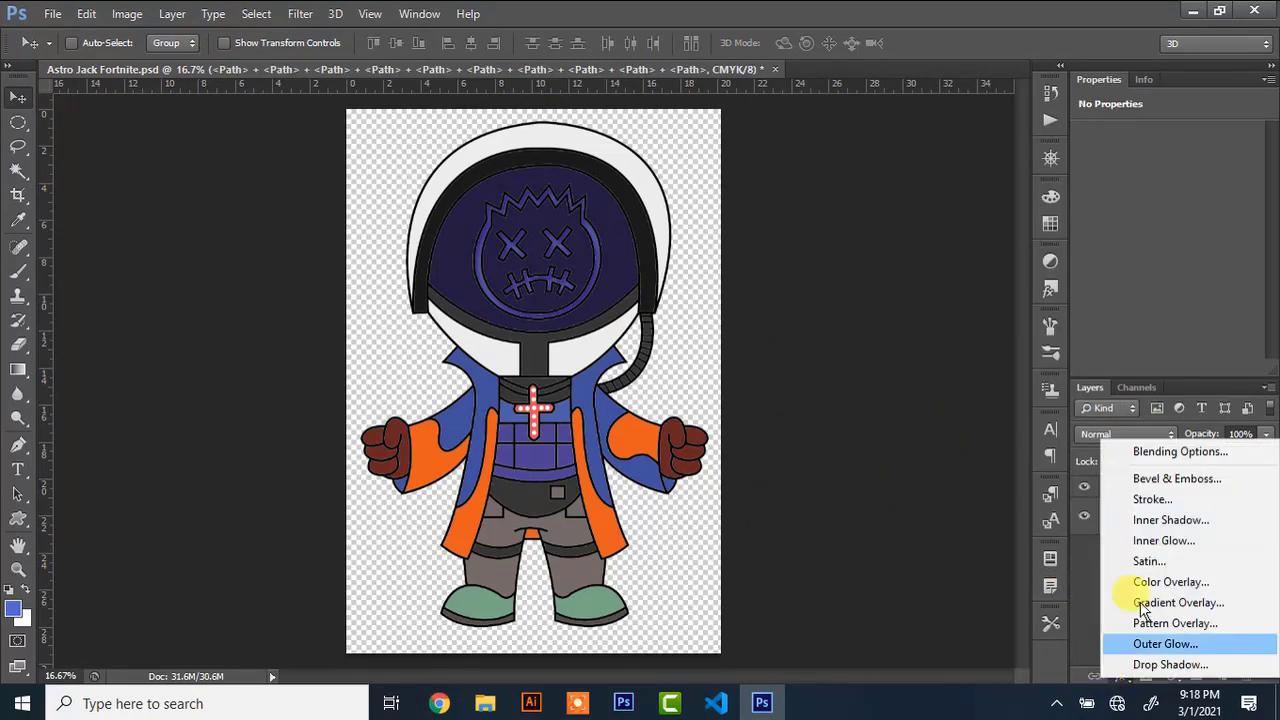
{"action": "left_click", "coordinate": [1200, 497]}
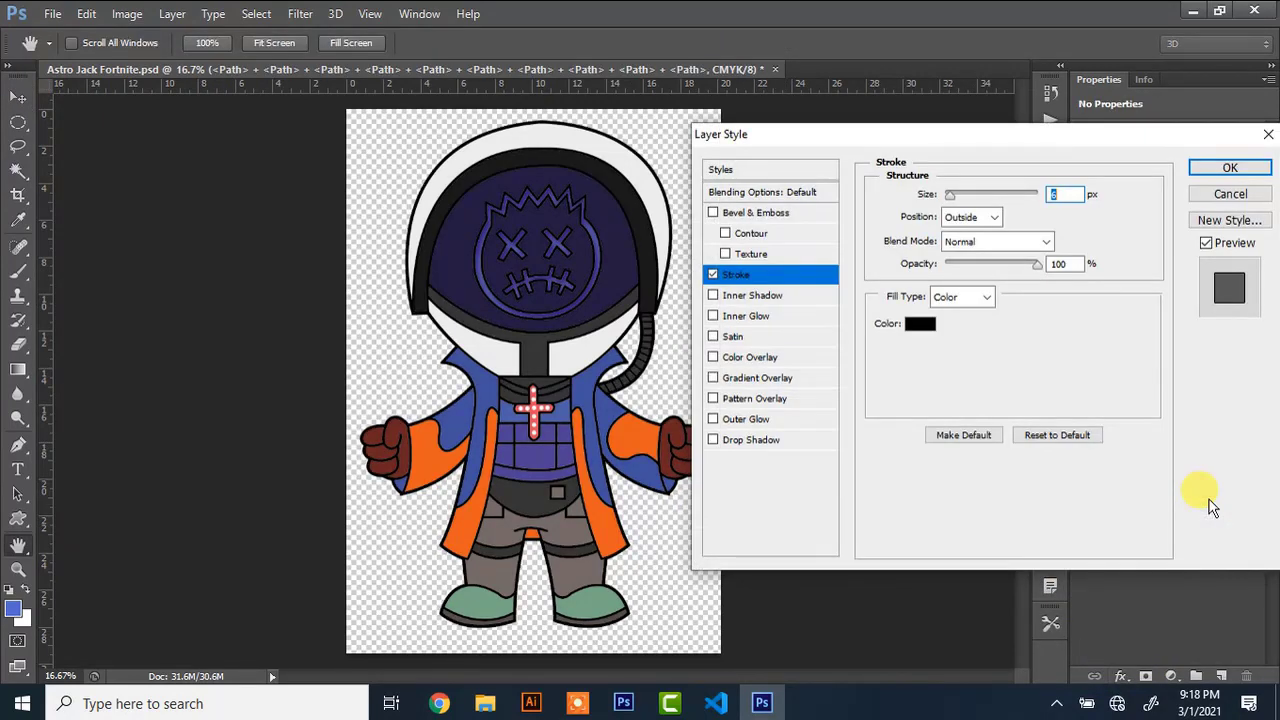
{"action": "left_click", "coordinate": [794, 294]}
{"action": "left_click_drag", "start_coordinate": [958, 325], "coordinate": [997, 325]}
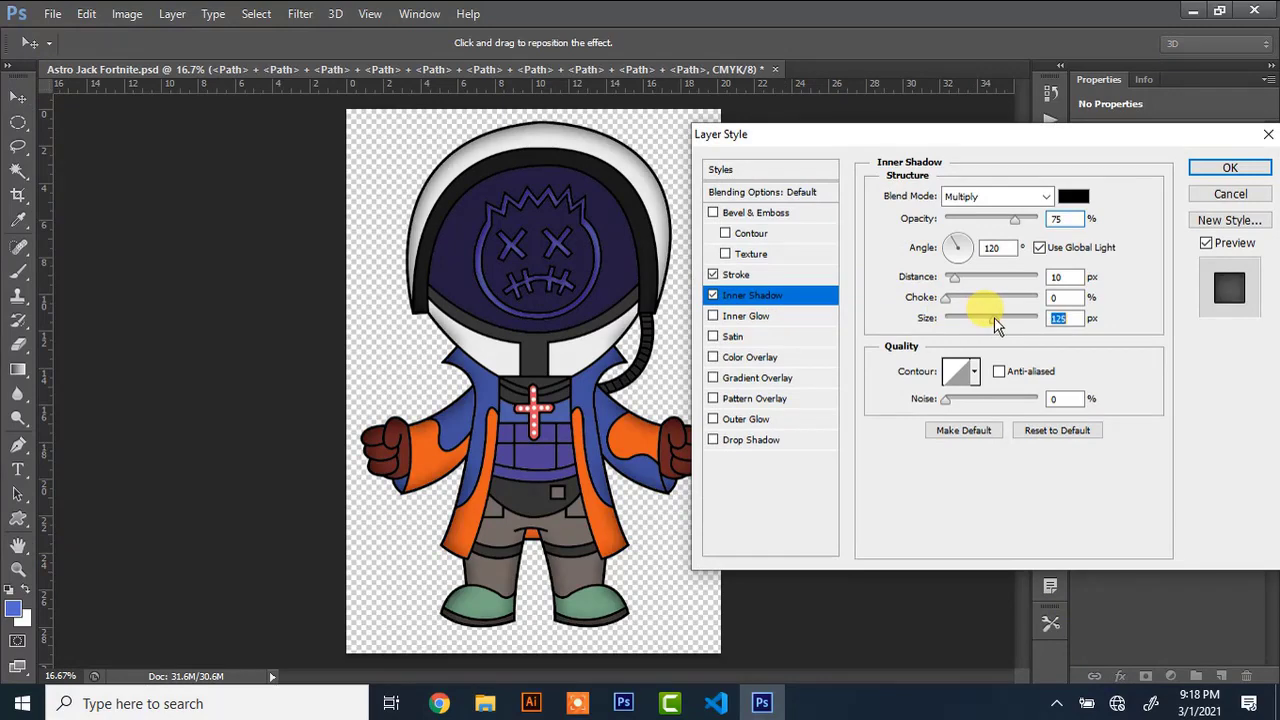
{"action": "left_click", "coordinate": [1200, 170]}
Add a Curves adjustment layer above the character and place a curve point at input 40, output 47
{"action": "left_click", "coordinate": [1051, 258]}
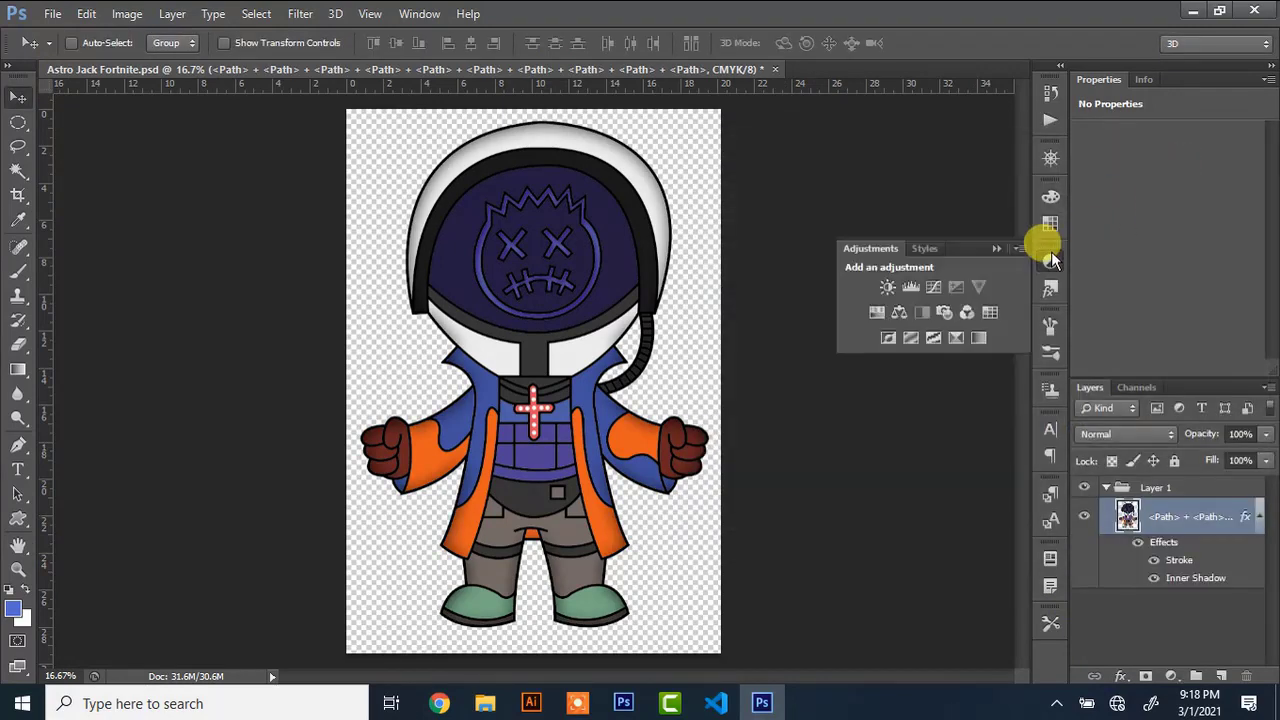
{"action": "left_click", "coordinate": [932, 288]}
{"action": "left_click_drag", "start_coordinate": [1162, 254], "coordinate": [1168, 246]}
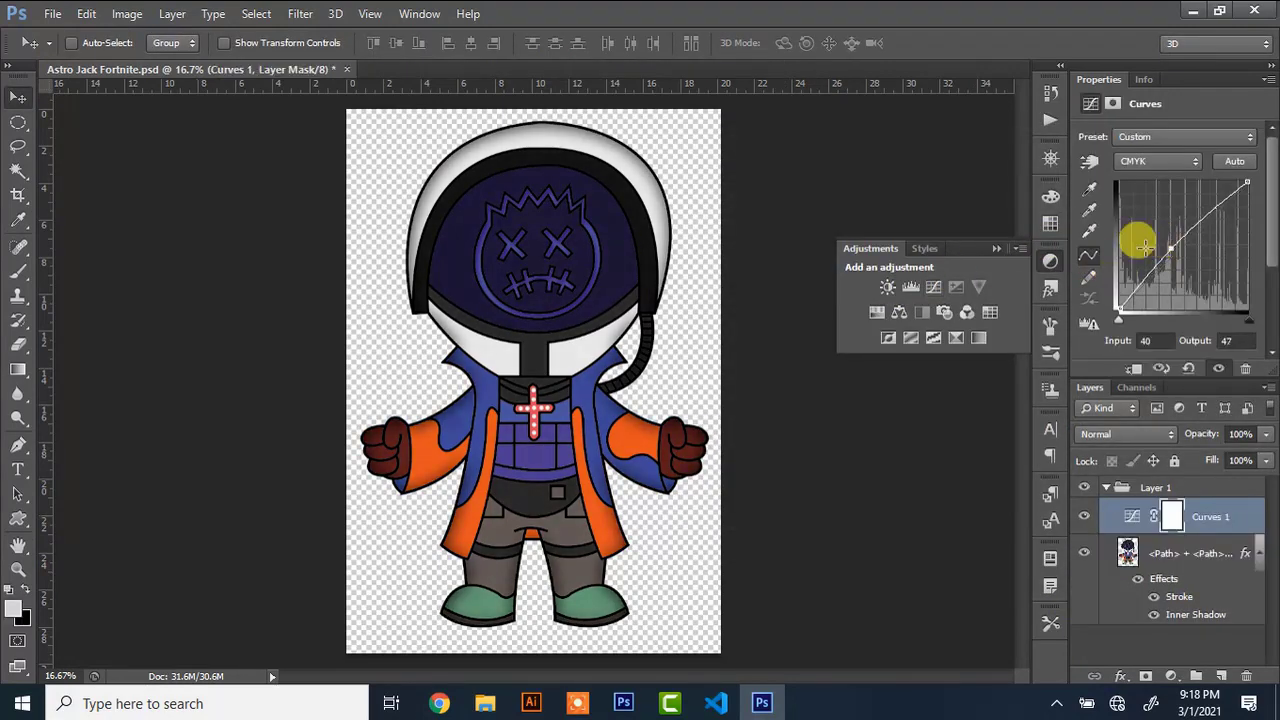
{"action": "left_click", "coordinate": [995, 249]}
{"action": "key", "text": "ctrl+minus"}
{"action": "key", "text": "ctrl+plus"}
{"action": "key", "text": "ctrl+plus"}
{"action": "key", "text": "ctrl+plus"}
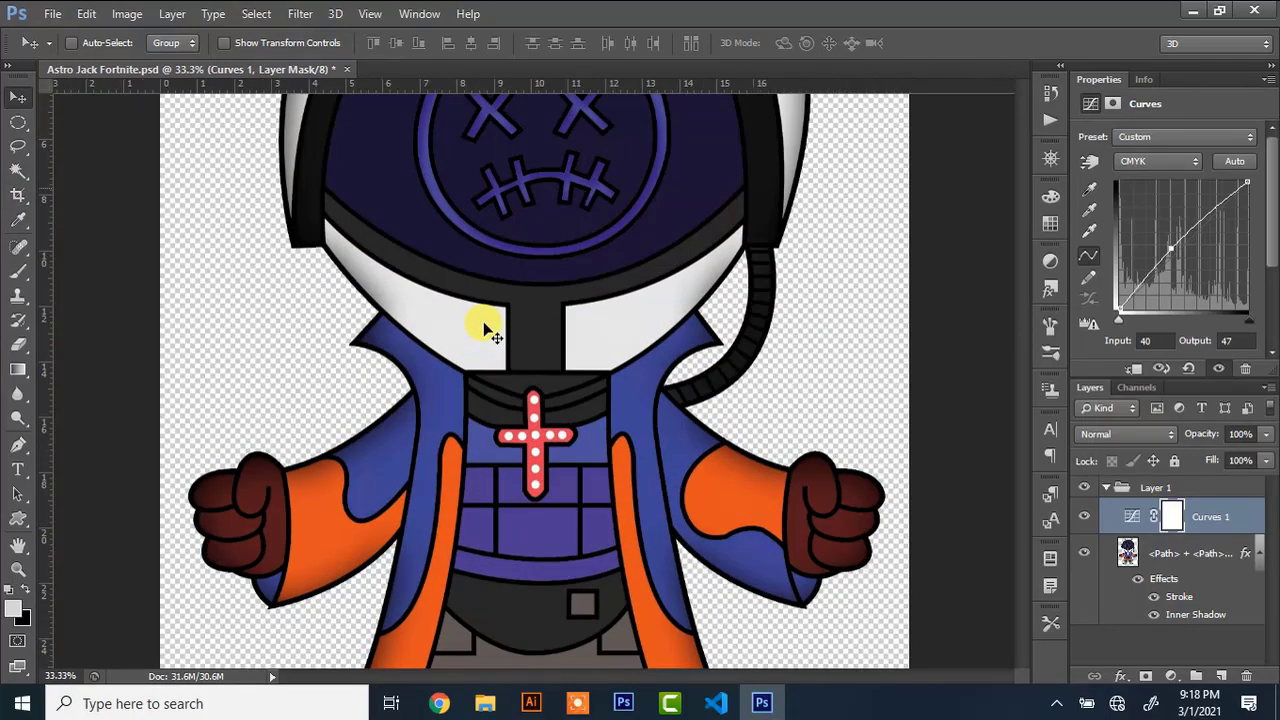
{"action": "scroll", "coordinate": [490, 330], "scroll_direction": "down", "scroll_amount": 2}
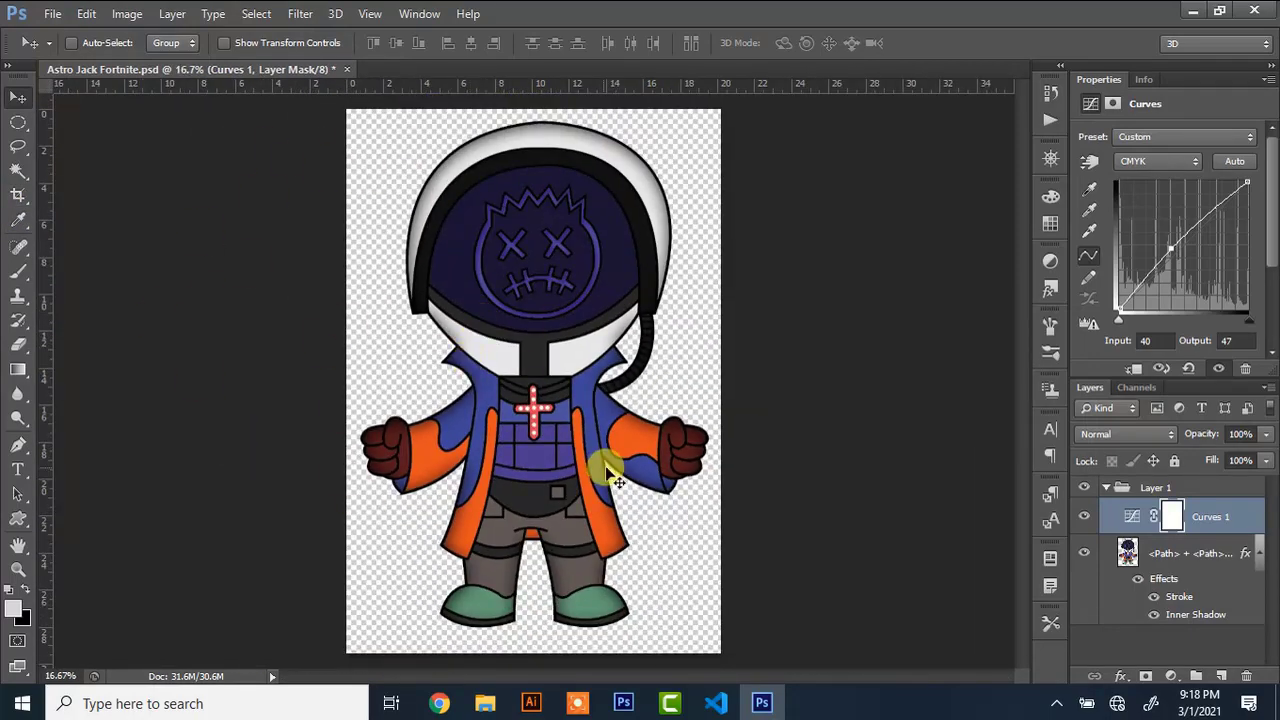